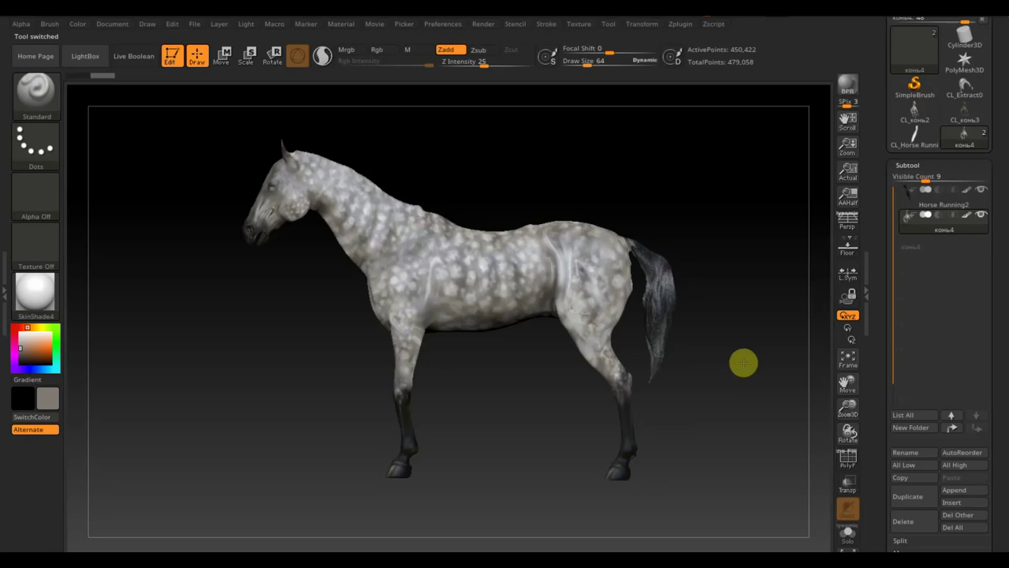
Turn the horse to a rear three-quarter view and set Draw Size to 14.
drag(743, 362, 751, 361)
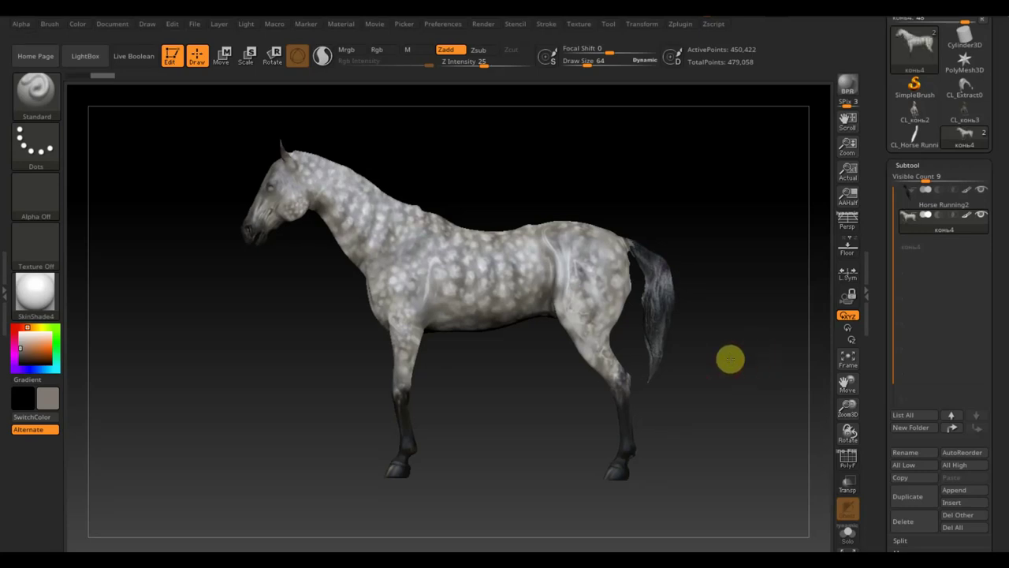
mouse_move(730, 360)
mouse_down()
mouse_move(708, 364)
mouse_move(749, 364)
mouse_up()
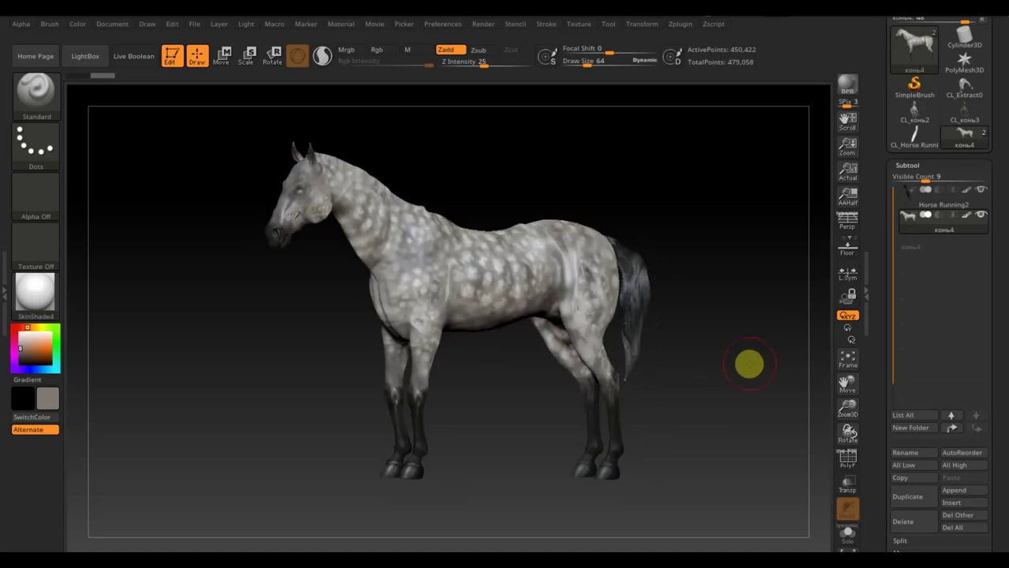
drag(748, 360, 738, 381)
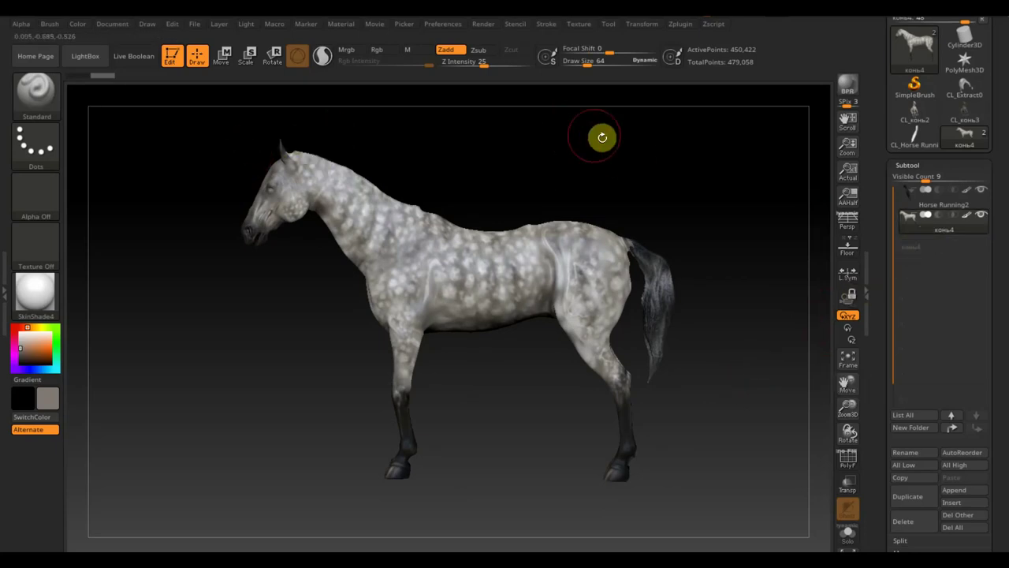
mouse_move(601, 138)
mouse_down()
mouse_move(635, 228)
mouse_move(615, 264)
mouse_move(603, 231)
mouse_move(576, 220)
mouse_move(622, 288)
mouse_move(577, 63)
mouse_up()
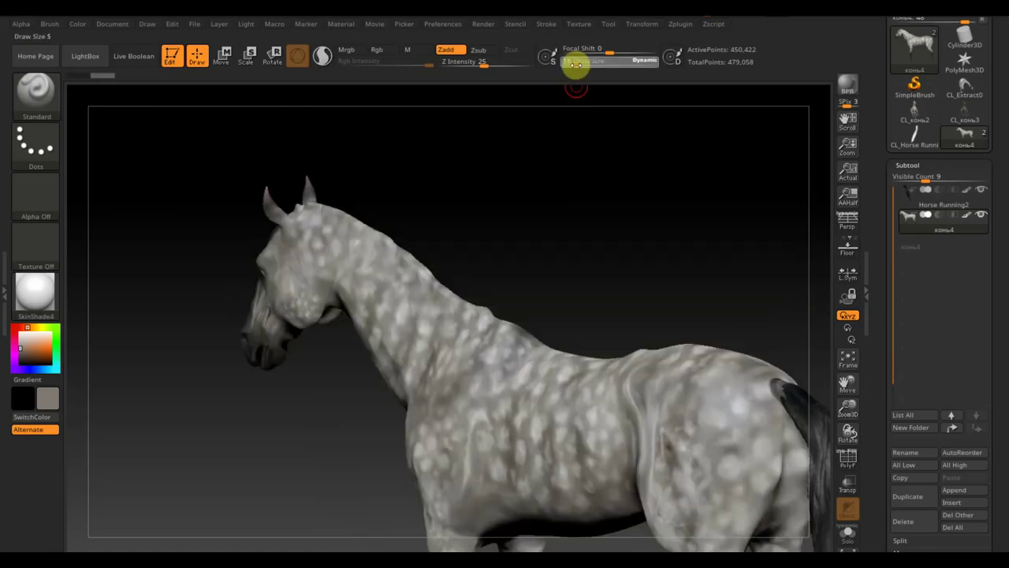
click(575, 63)
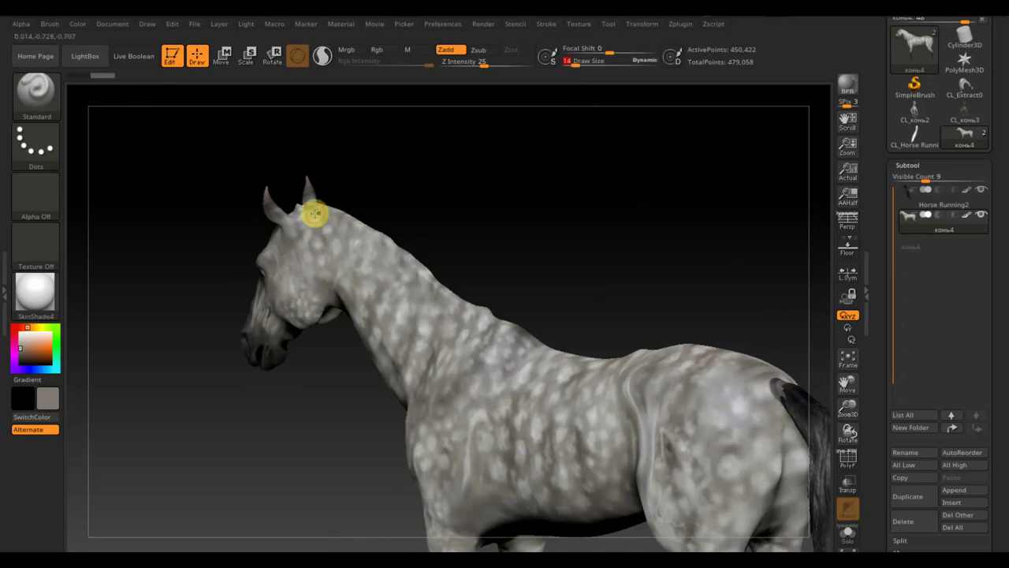
Enable BackfaceMask under Brush > Auto Masking so masking only hits visible surfaces.
key(ctrl)
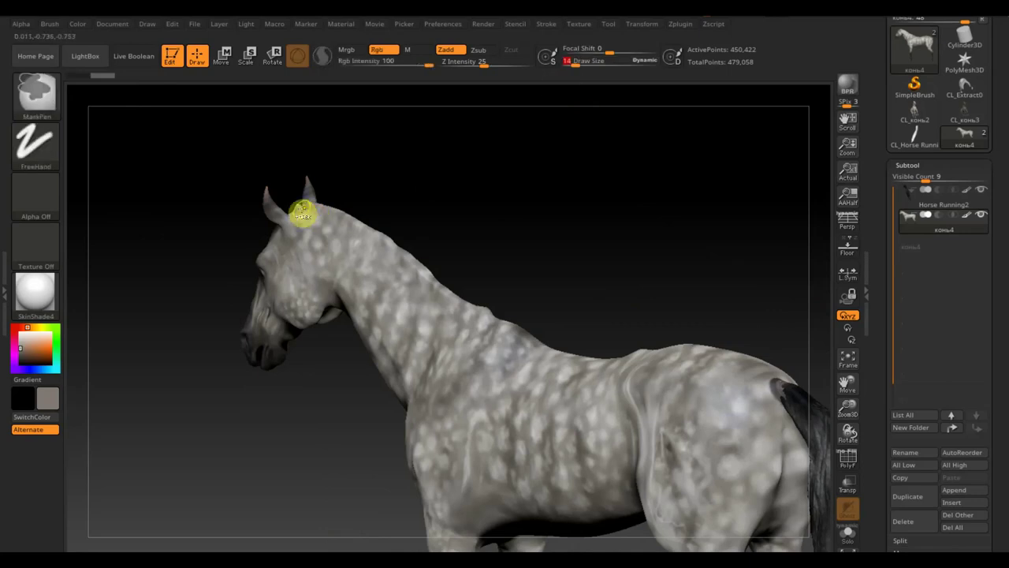
drag(480, 194, 462, 219)
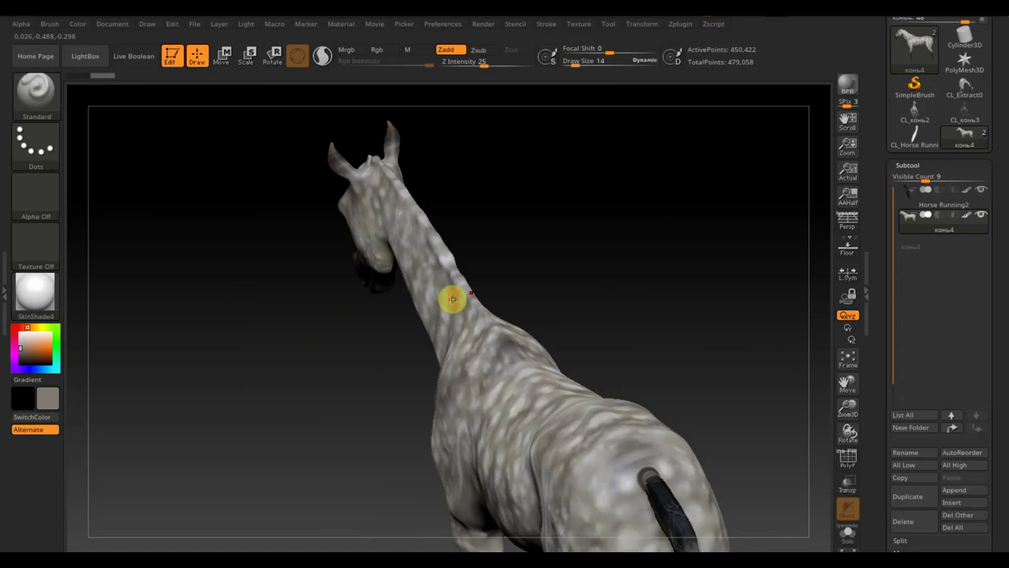
drag(499, 270, 548, 249)
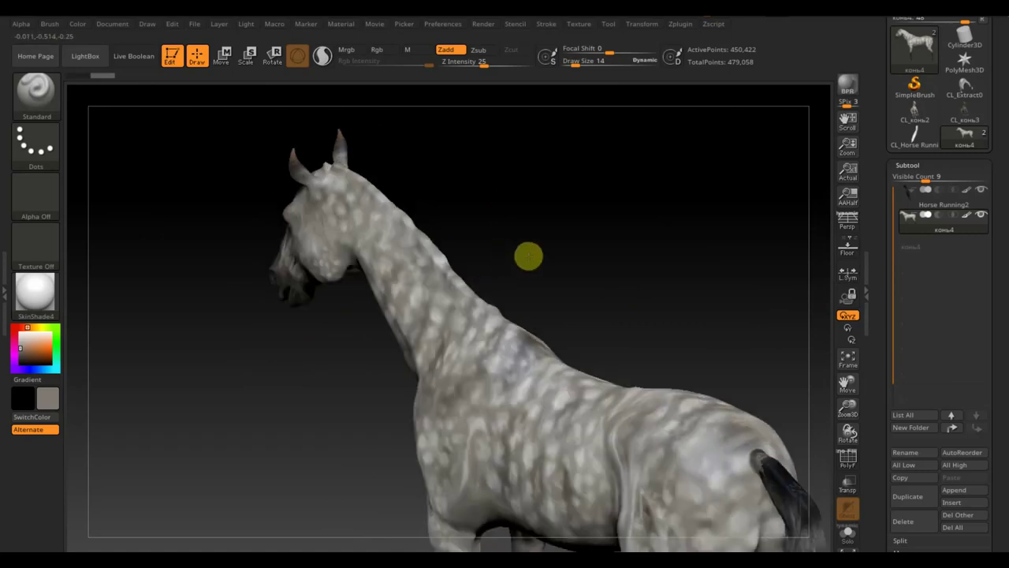
key(ctrl)
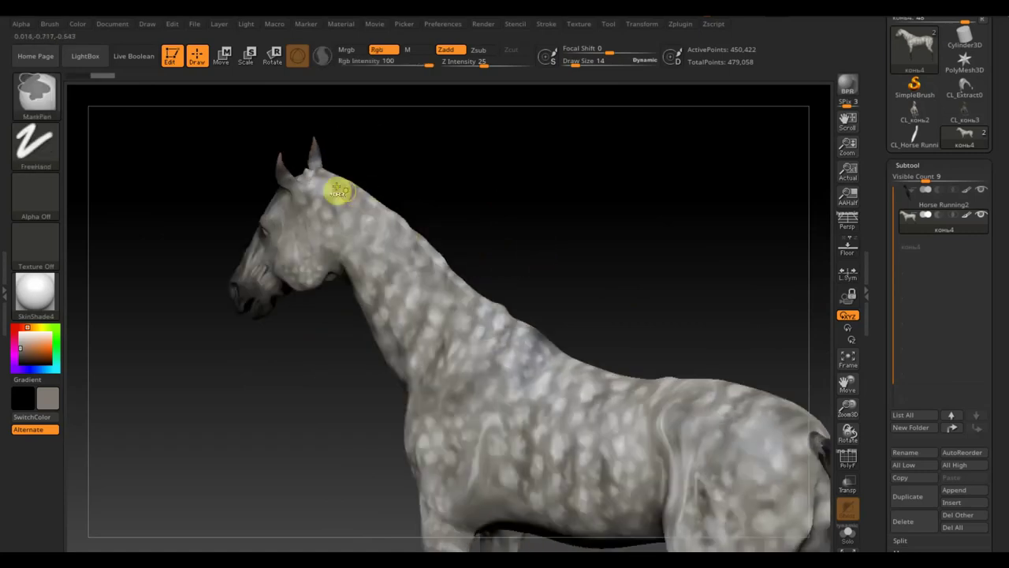
click(48, 30)
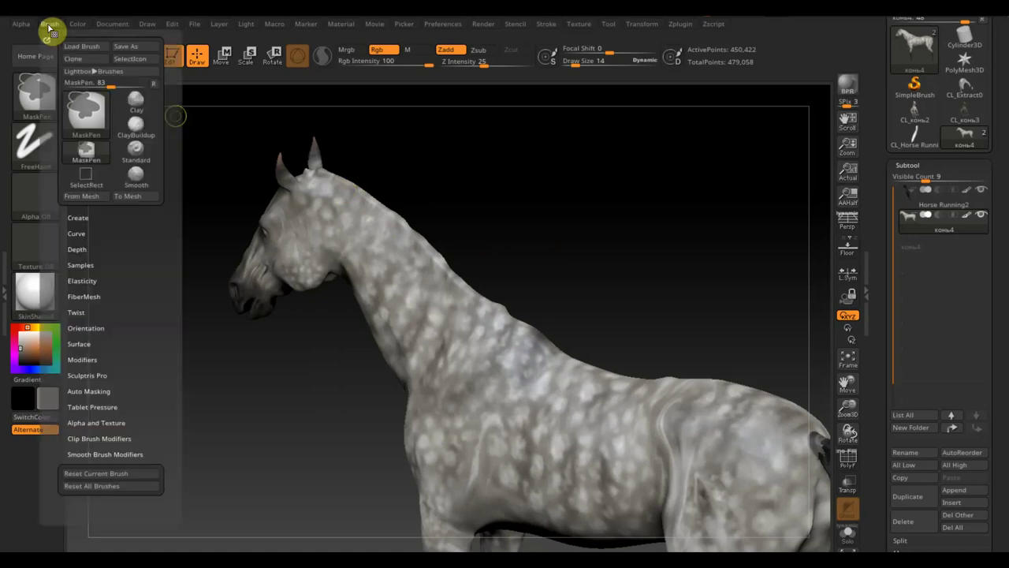
click(89, 390)
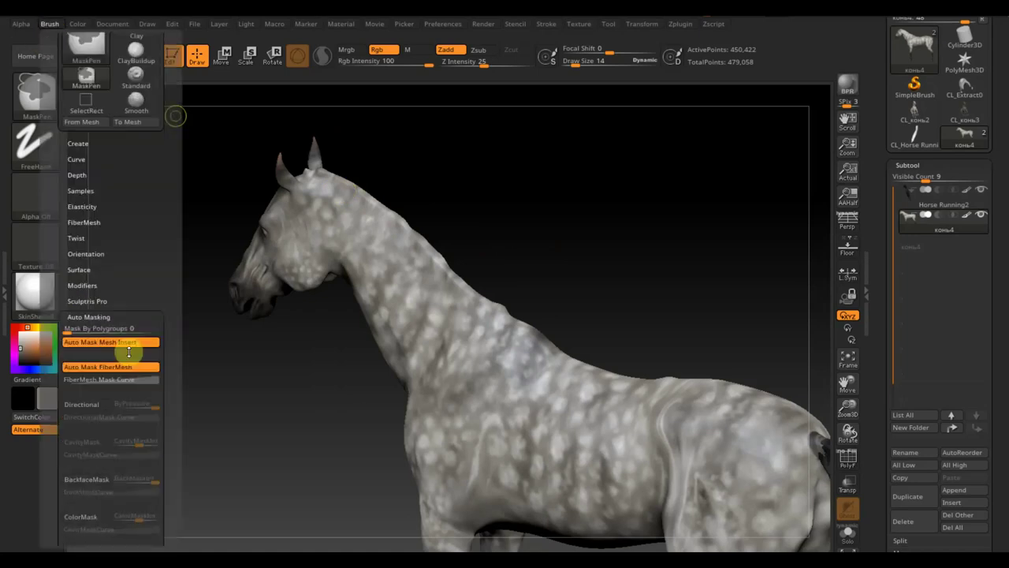
click(98, 418)
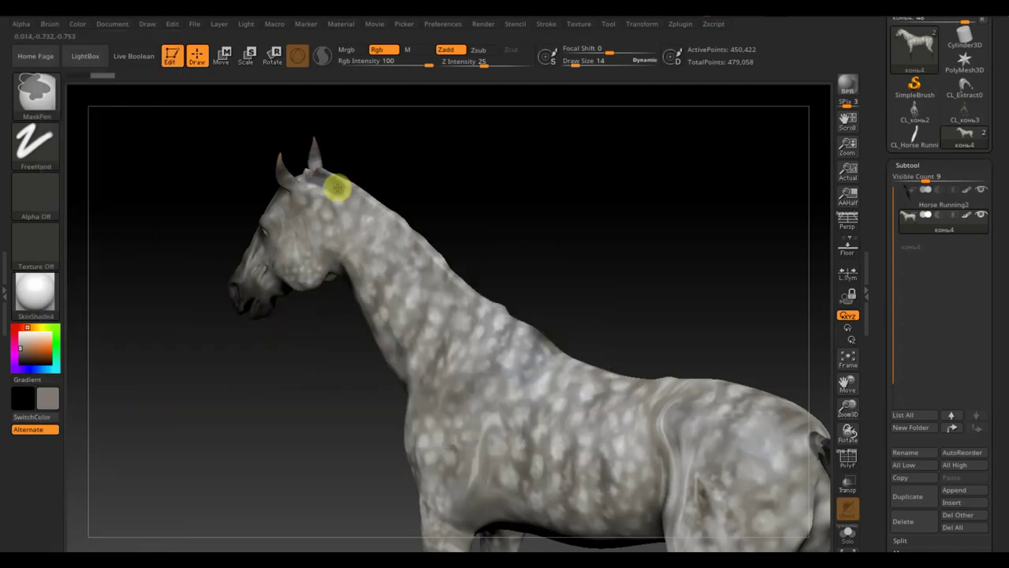
Ctrl-paint a mask strip along the neck crest and the forelock near the ear.
ctrl+drag(336, 188, 469, 305)
mouse_move(547, 261)
mouse_down()
mouse_move(503, 286)
mouse_move(518, 300)
mouse_move(610, 288)
mouse_up()
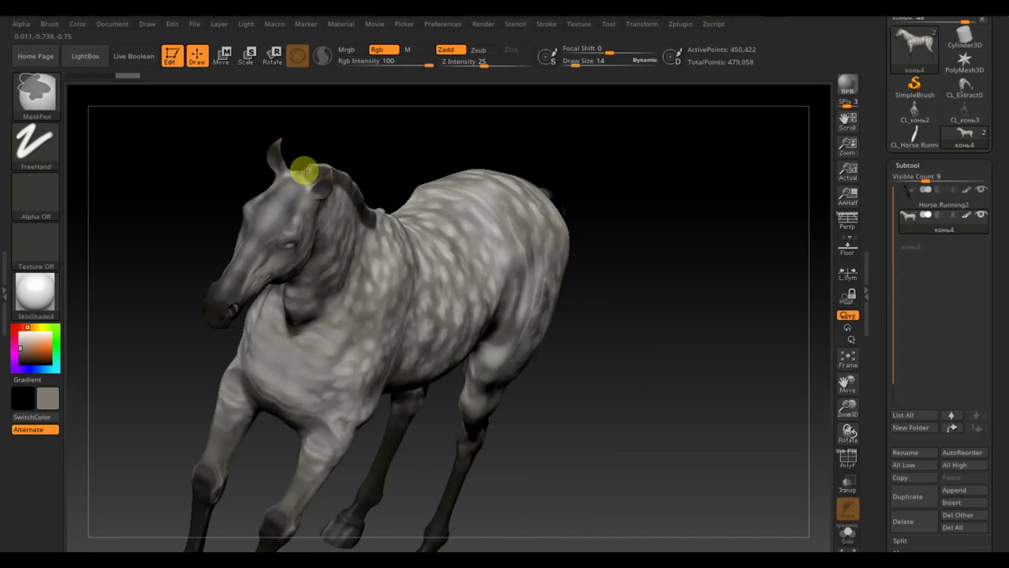
ctrl+drag(305, 171, 310, 177)
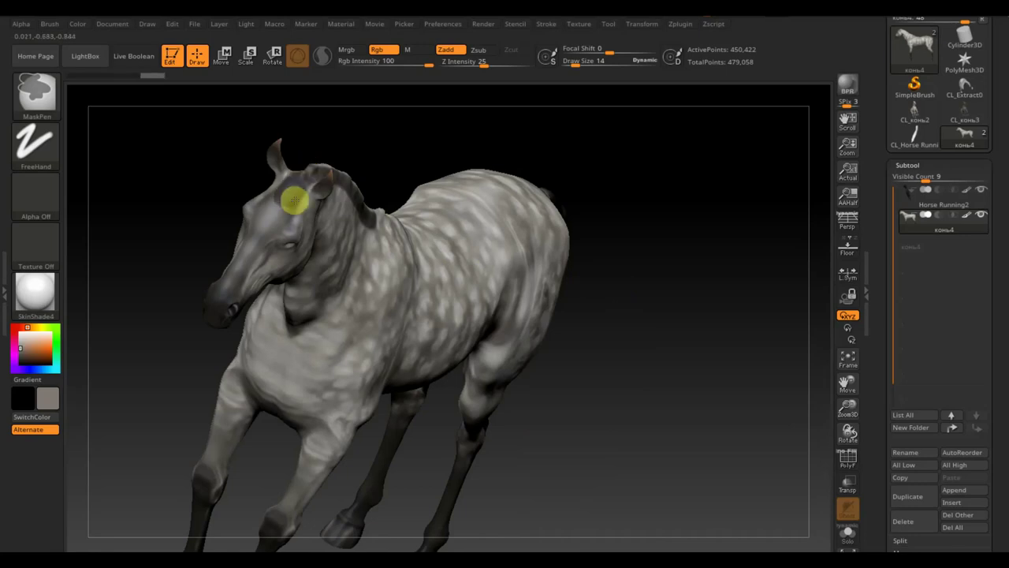
mouse_move(670, 224)
mouse_down()
mouse_move(646, 241)
mouse_move(620, 201)
mouse_up()
drag(1002, 462, 1002, 360)
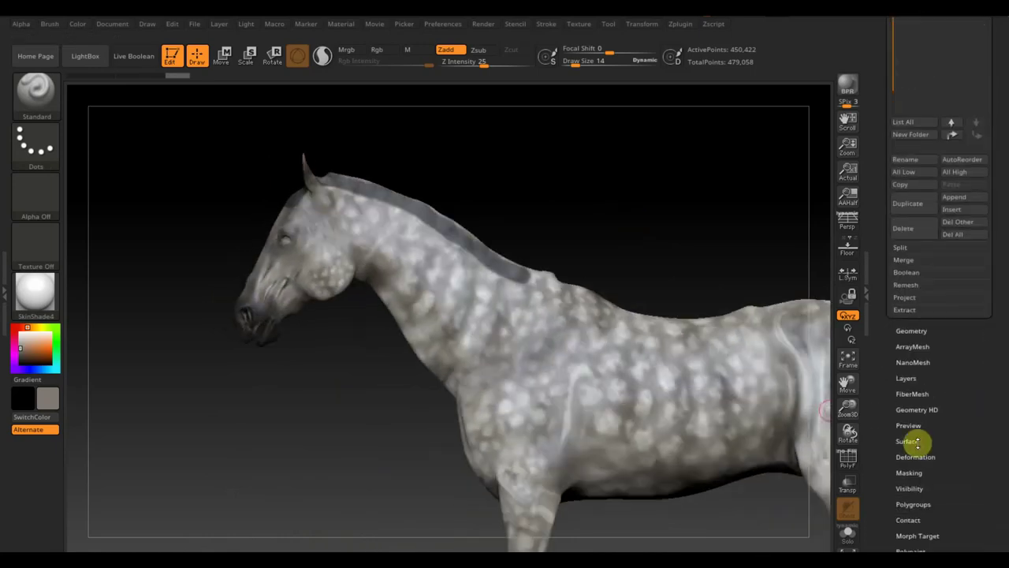
Load the Fibers160.ZFP preset from the FiberMesh LightBox, growing 19265 long dark fibers on the mask.
scroll(938, 438, down, 2)
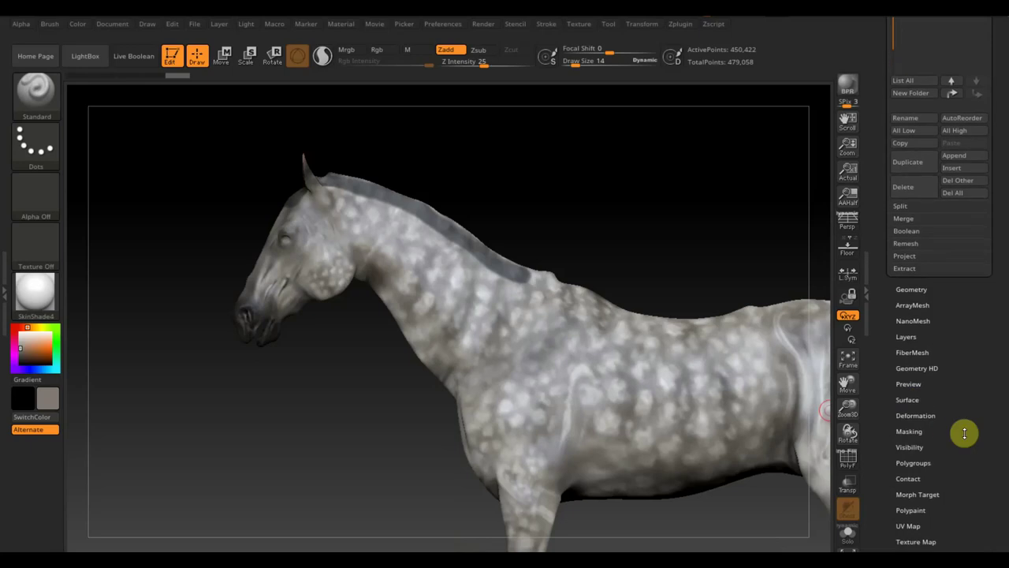
click(915, 353)
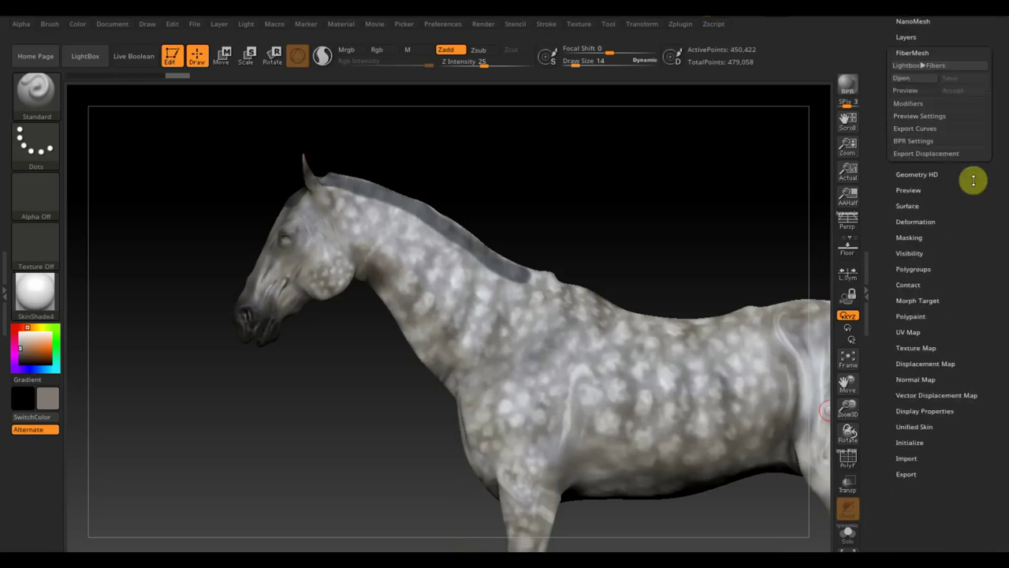
click(915, 111)
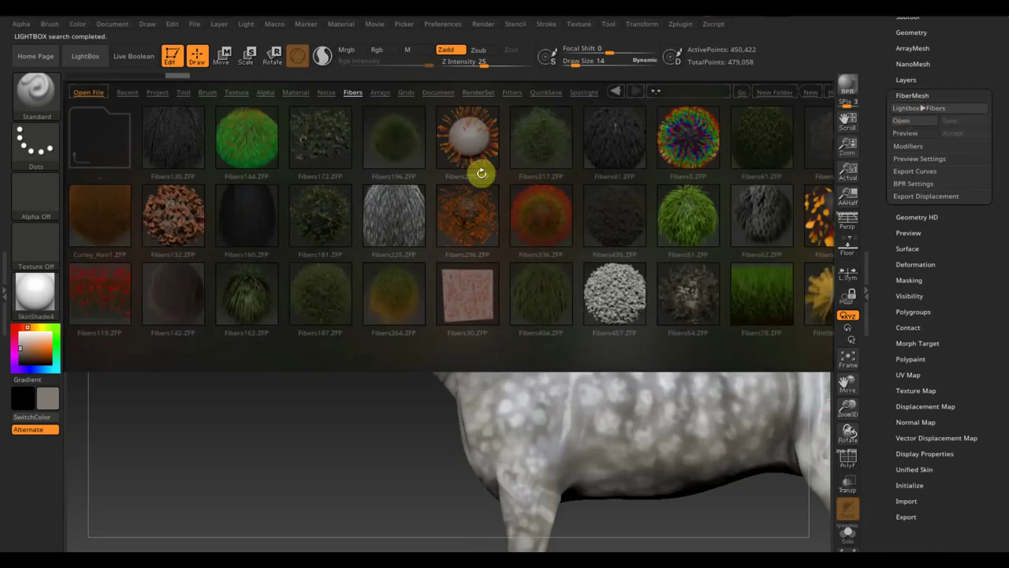
double_click(243, 213)
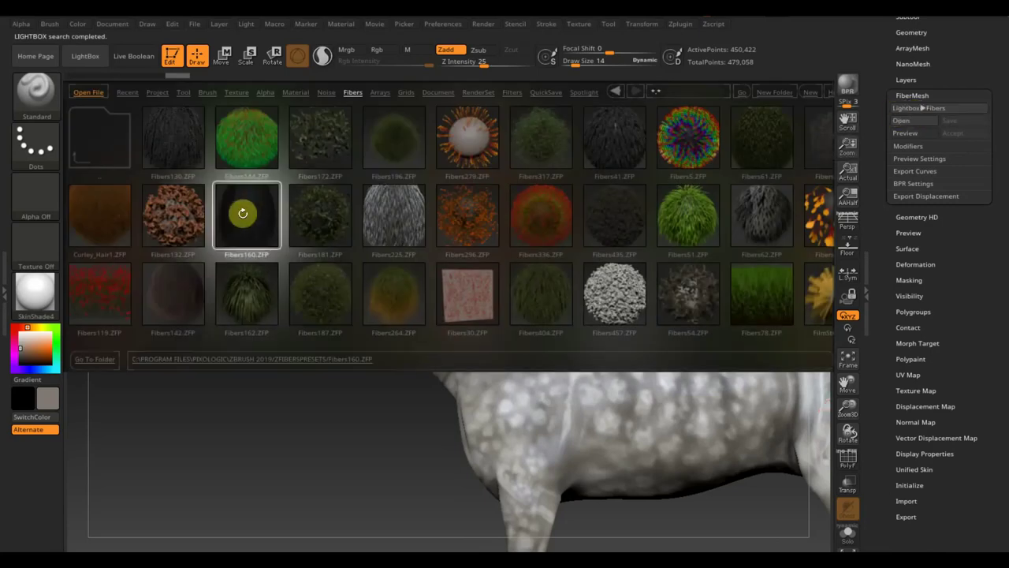
click(82, 57)
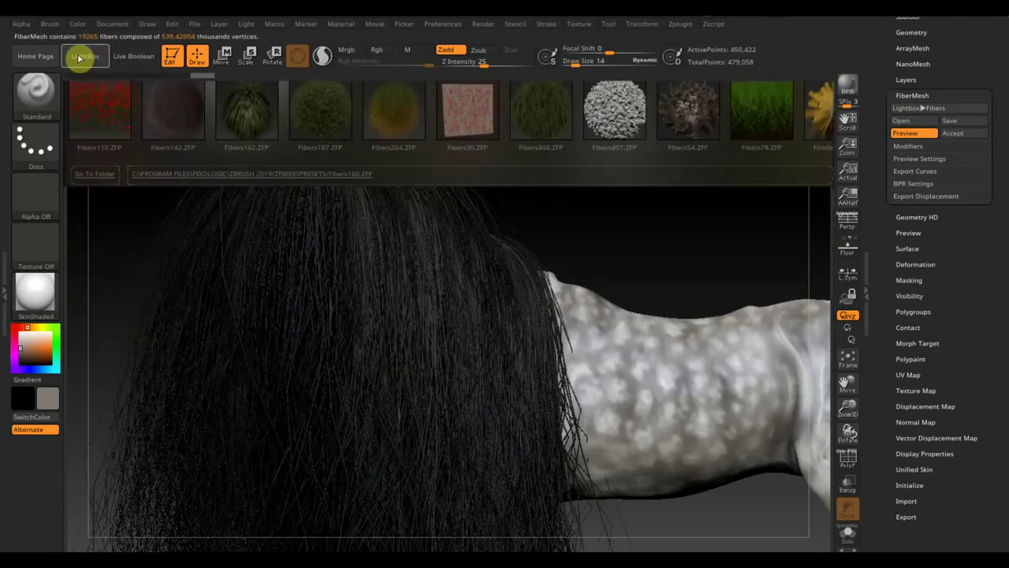
In FiberMesh Modifiers, cut MaxFibers to 773 fibers and shorten the mane strands.
click(907, 147)
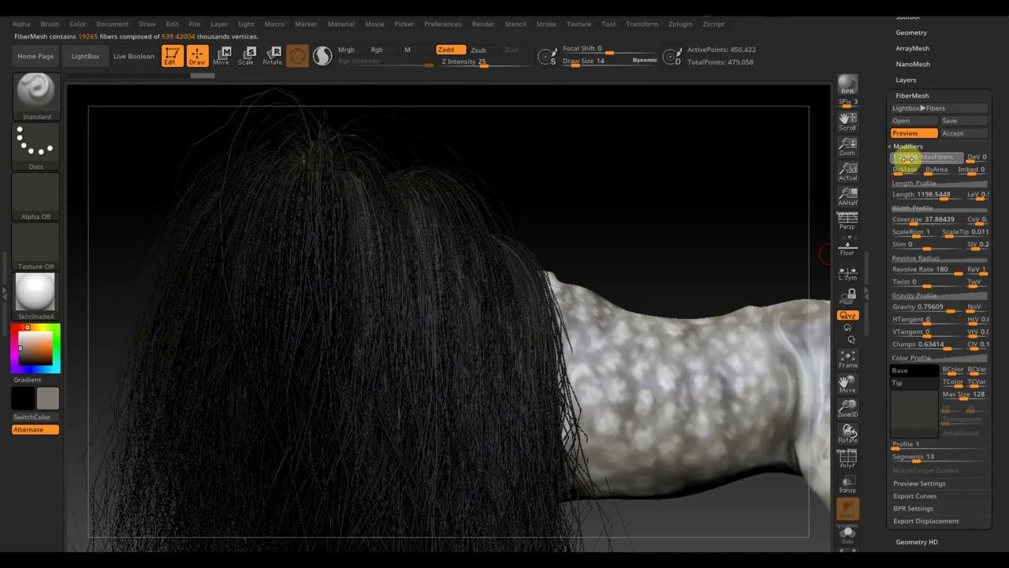
drag(906, 159, 912, 163)
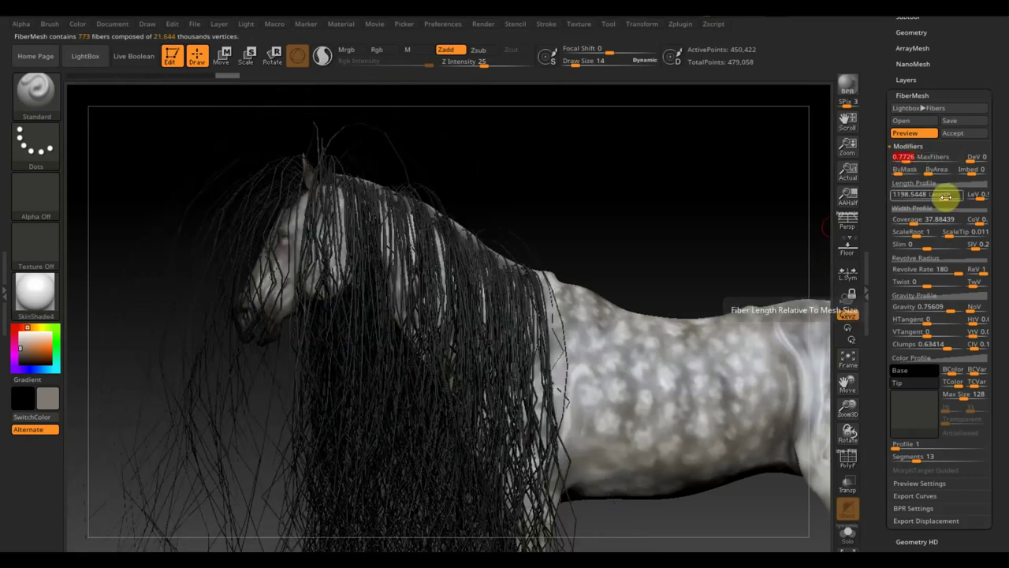
drag(945, 196, 922, 199)
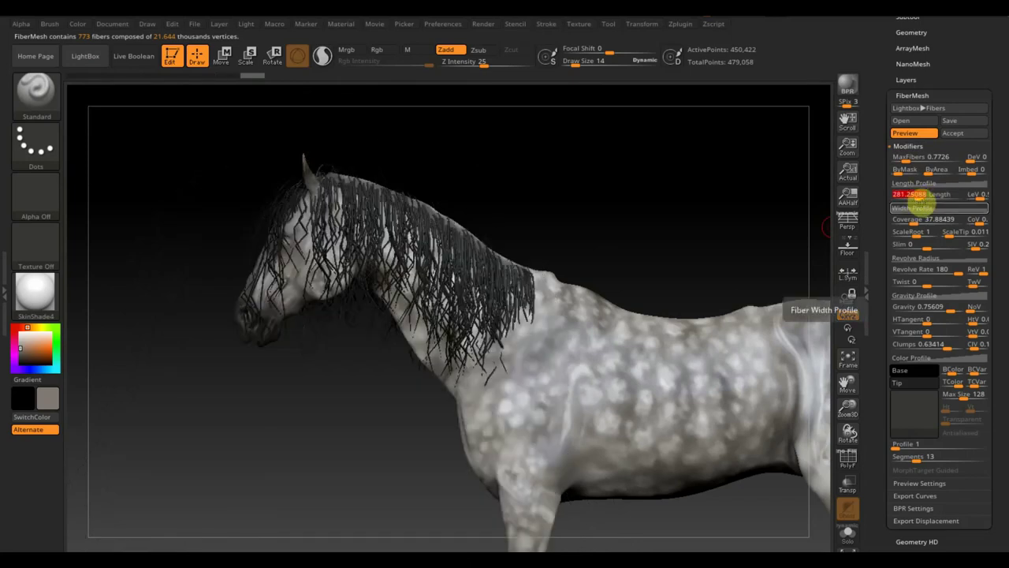
mouse_move(788, 229)
mouse_down()
mouse_move(570, 241)
mouse_move(611, 208)
mouse_up()
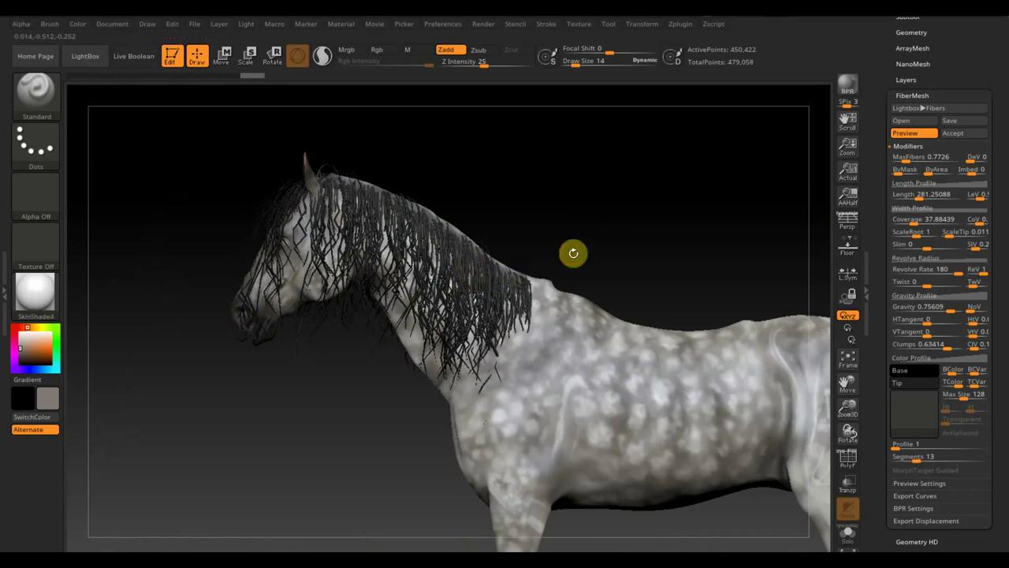
alt+drag(590, 225, 665, 255)
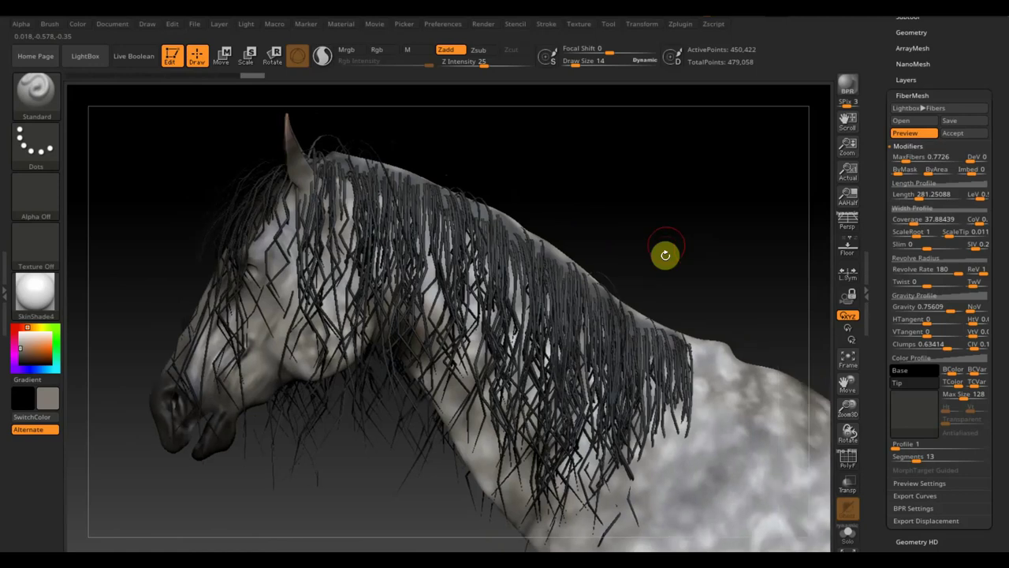
Set fiber Length to 208.55 and raise MaxFibers to 1.23656 for about 1237 fibers.
click(927, 158)
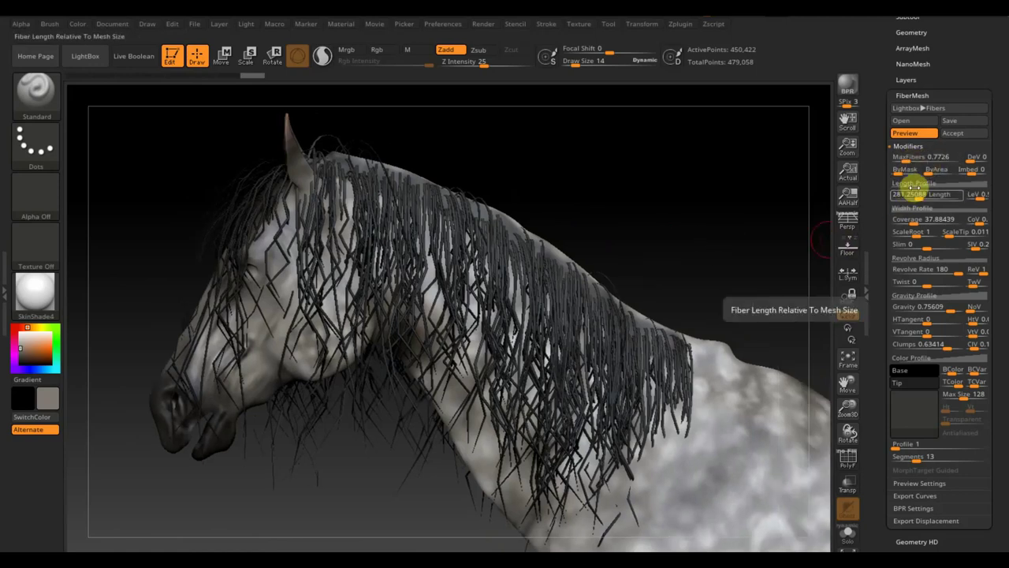
drag(907, 194, 920, 197)
click(920, 196)
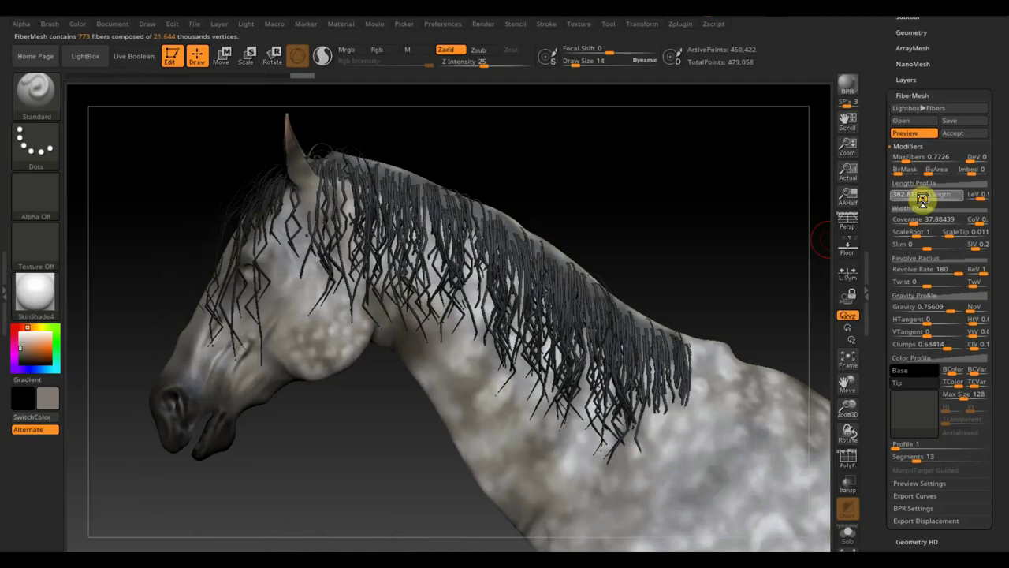
click(923, 197)
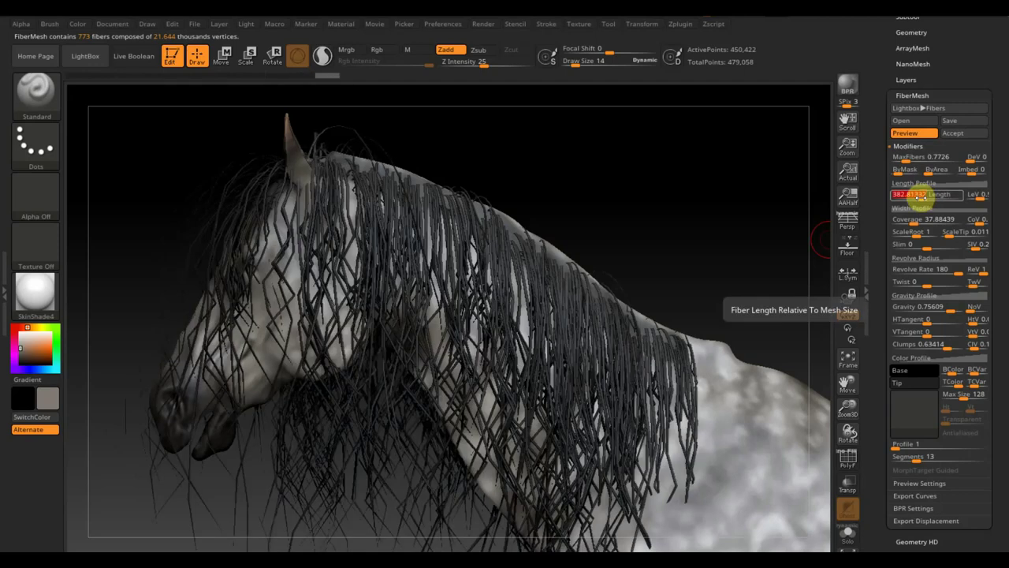
drag(929, 199, 926, 198)
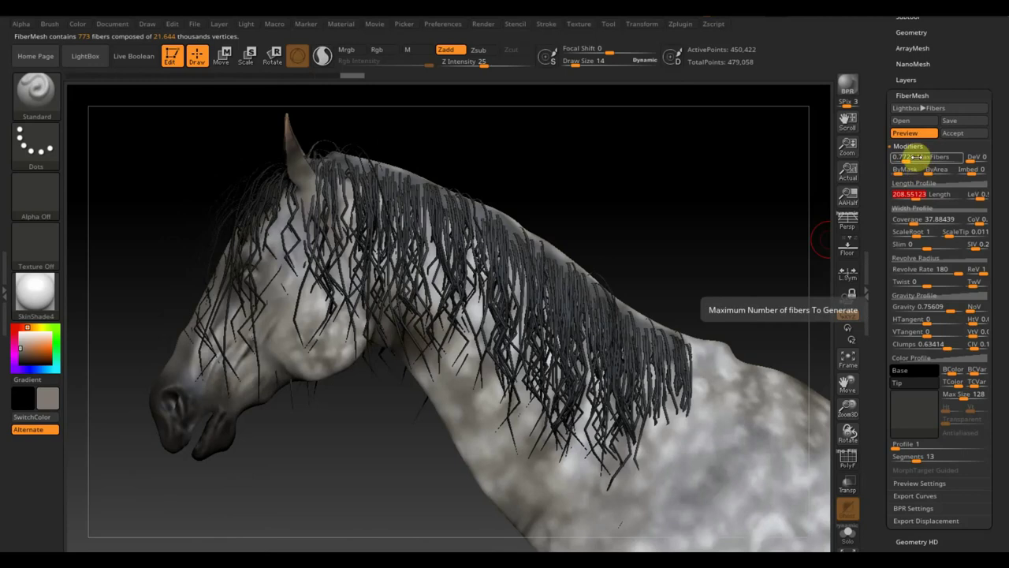
click(914, 157)
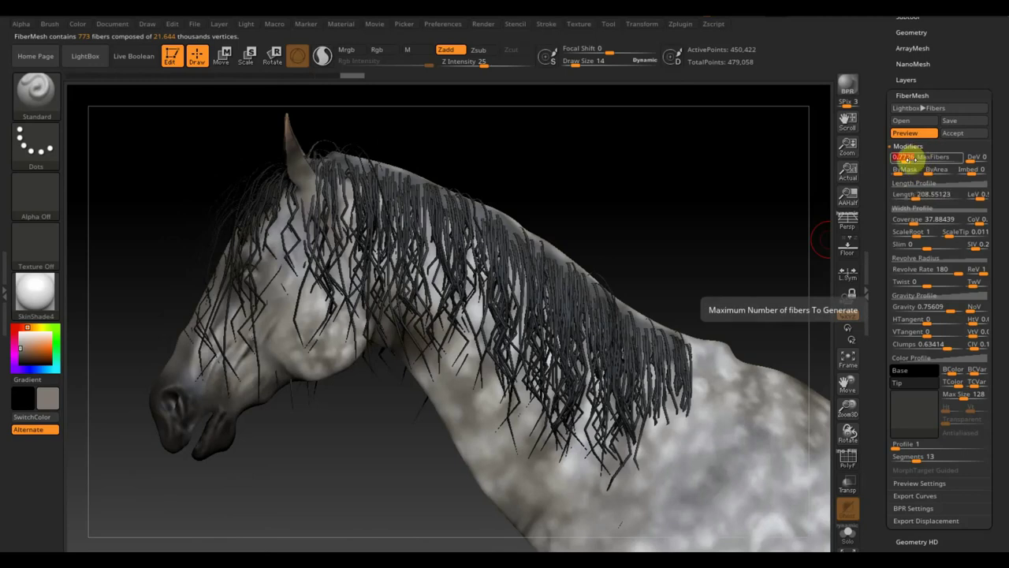
text(1.23696)
key(Return)
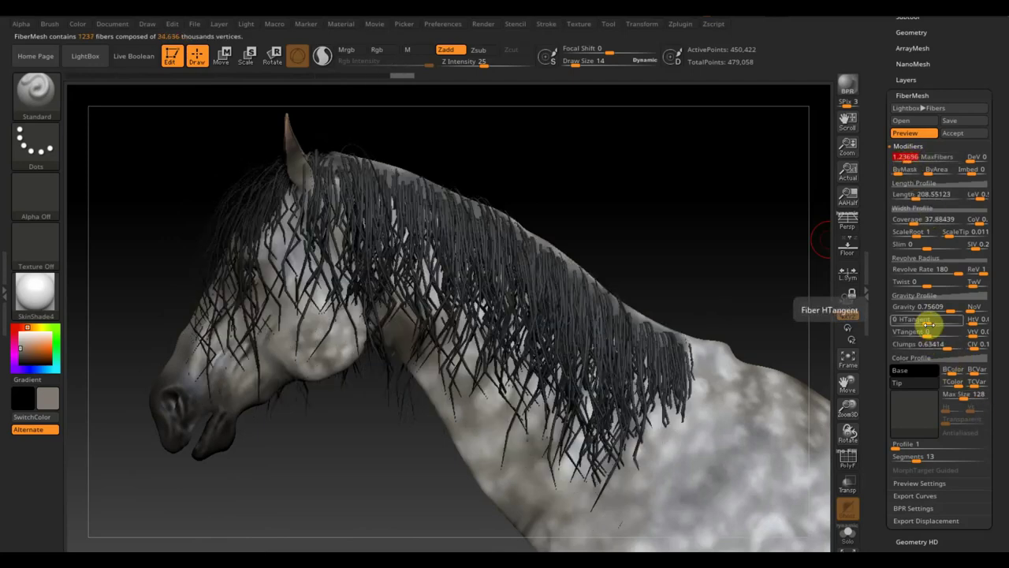
Adjust VTangent and HTangent so the mane fibers bend sideways and downward.
drag(928, 323, 924, 320)
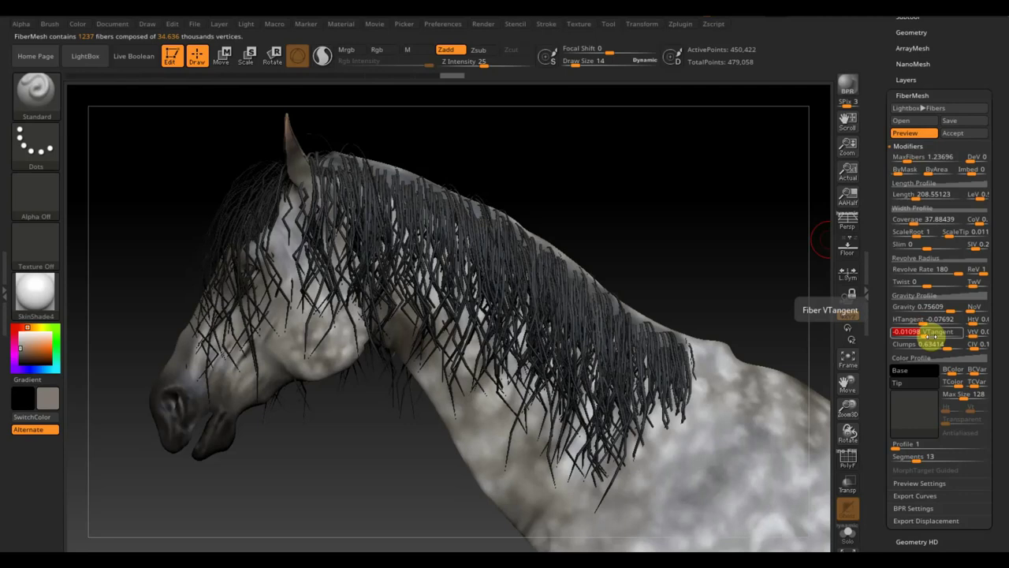
drag(925, 336, 910, 334)
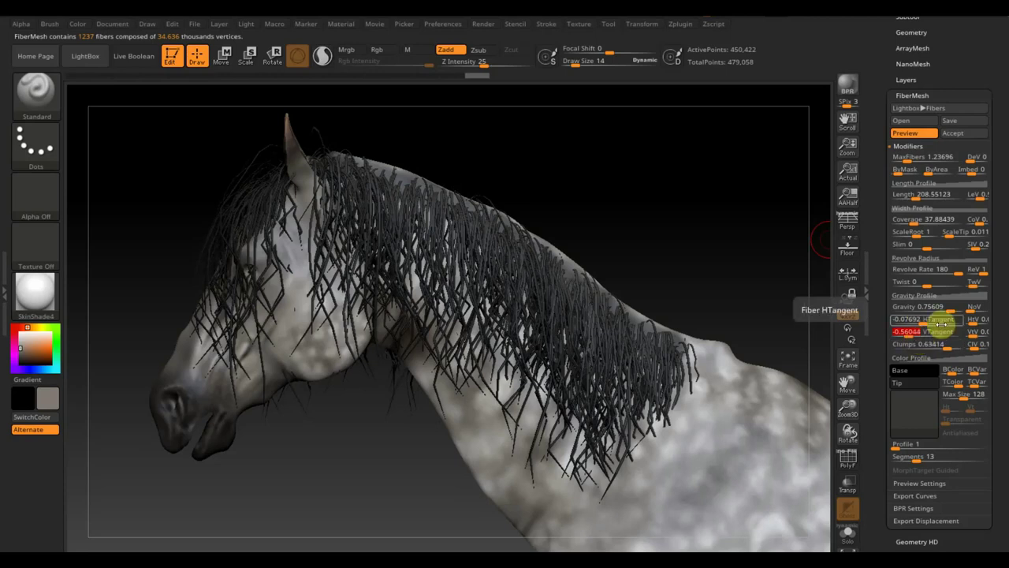
drag(935, 324, 921, 323)
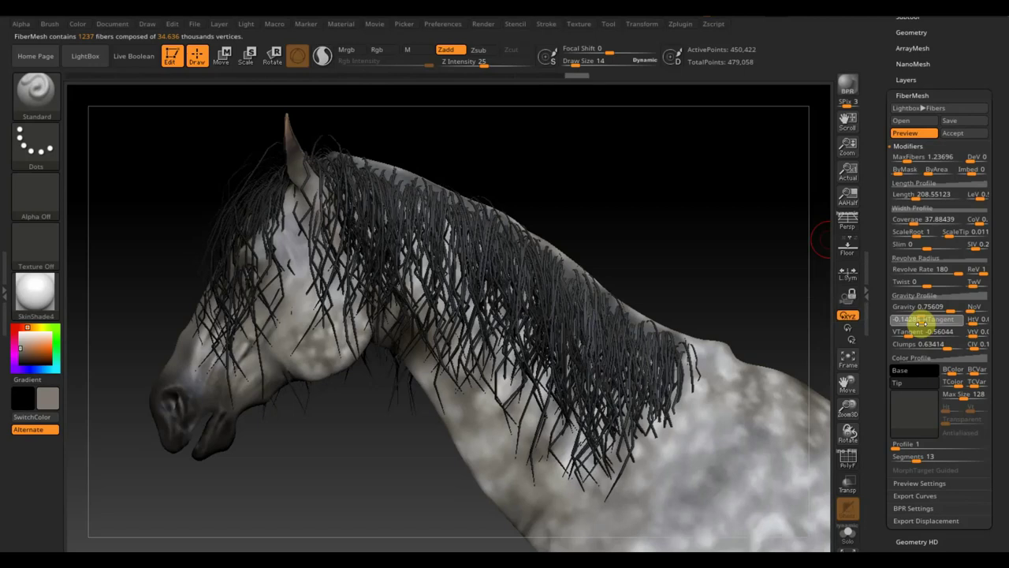
drag(921, 323, 917, 323)
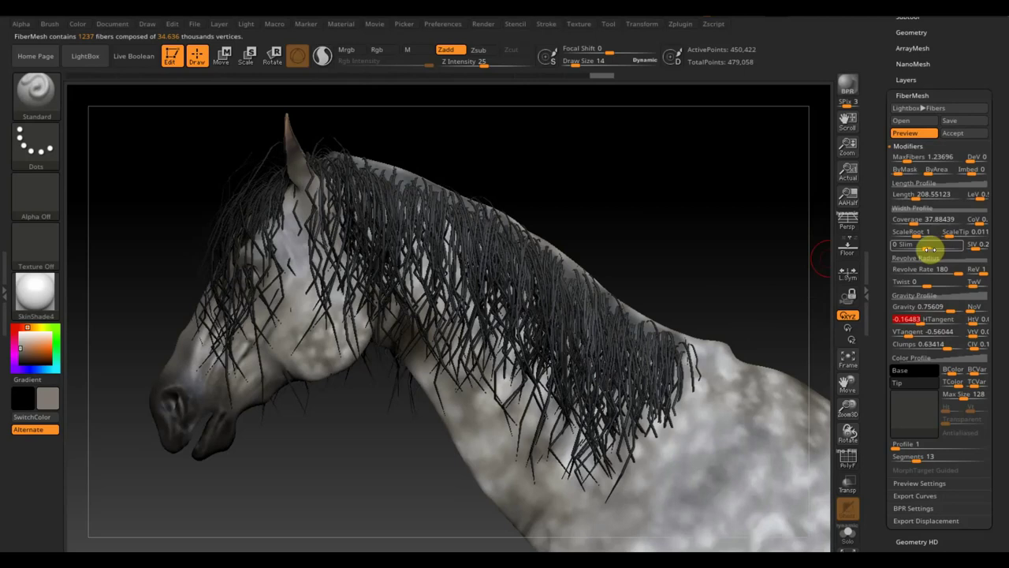
Adjust Slim to taper the fibers and raise Length to about 297.09.
drag(929, 249, 930, 249)
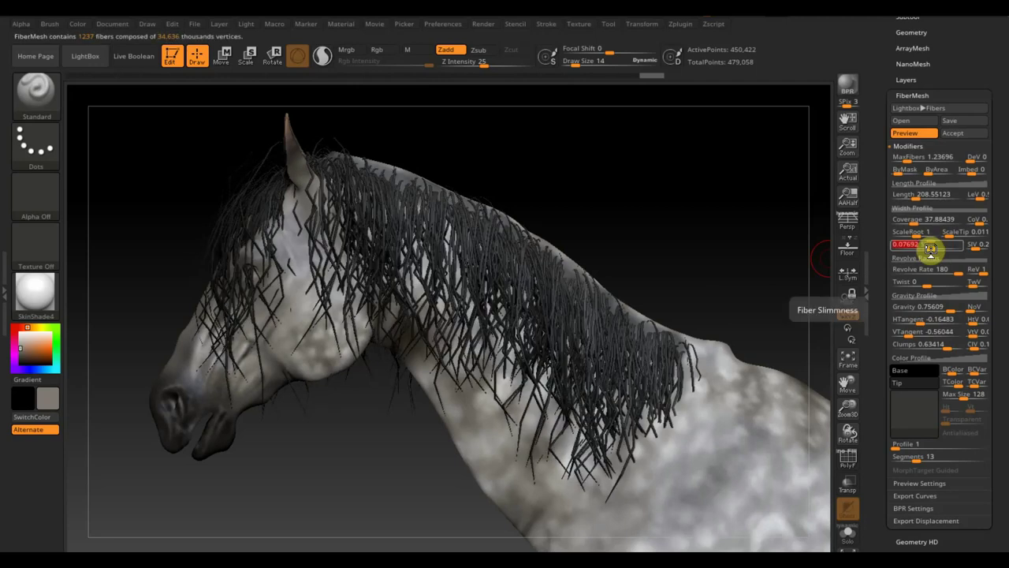
drag(931, 249, 930, 245)
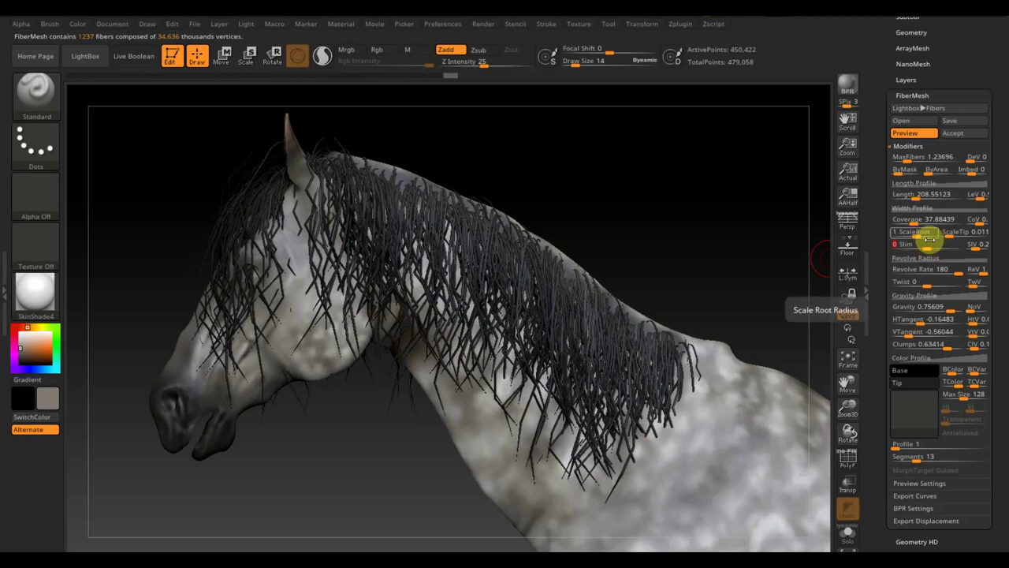
mouse_move(899, 197)
mouse_down()
mouse_move(928, 198)
mouse_move(918, 200)
mouse_up()
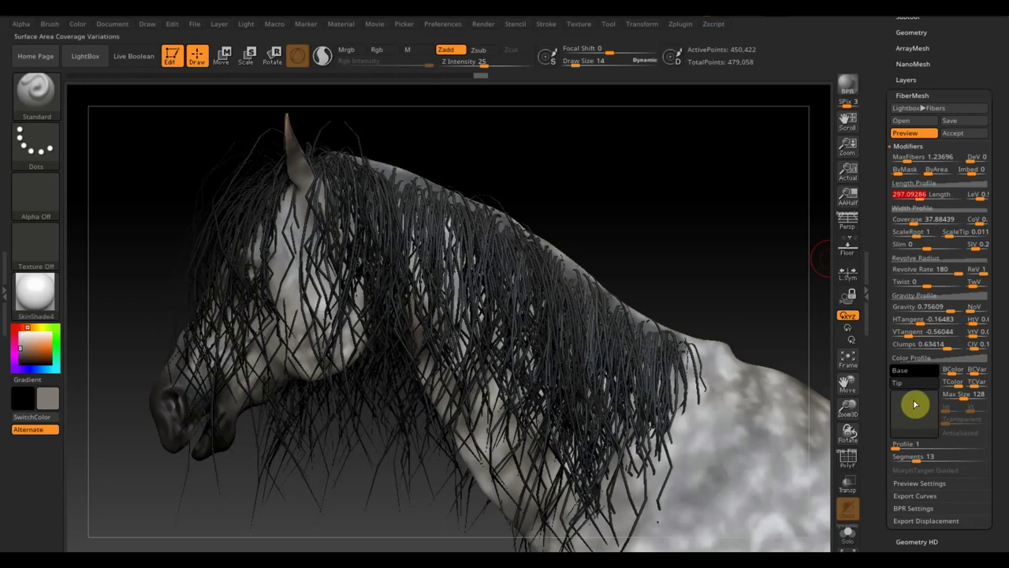
Accept the mane fibers as the Fibers23 subtool and collapse FiberMesh to show the subtool list.
click(956, 132)
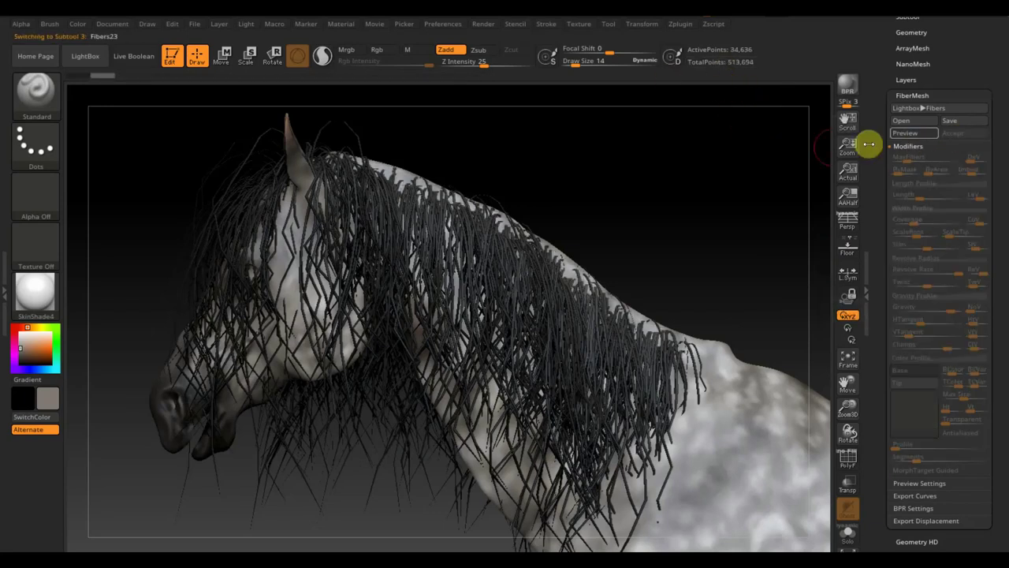
drag(981, 68, 982, 124)
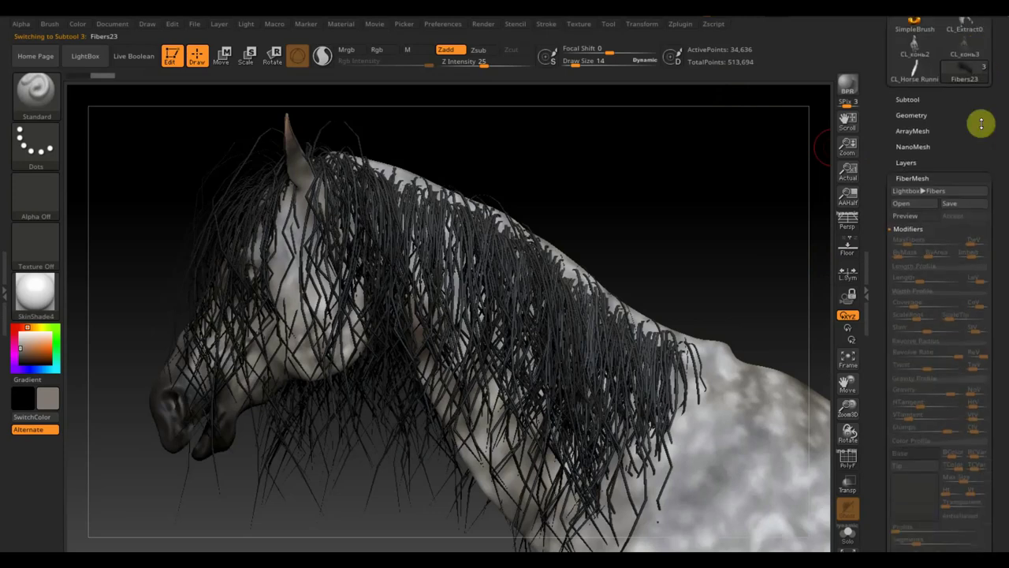
click(911, 177)
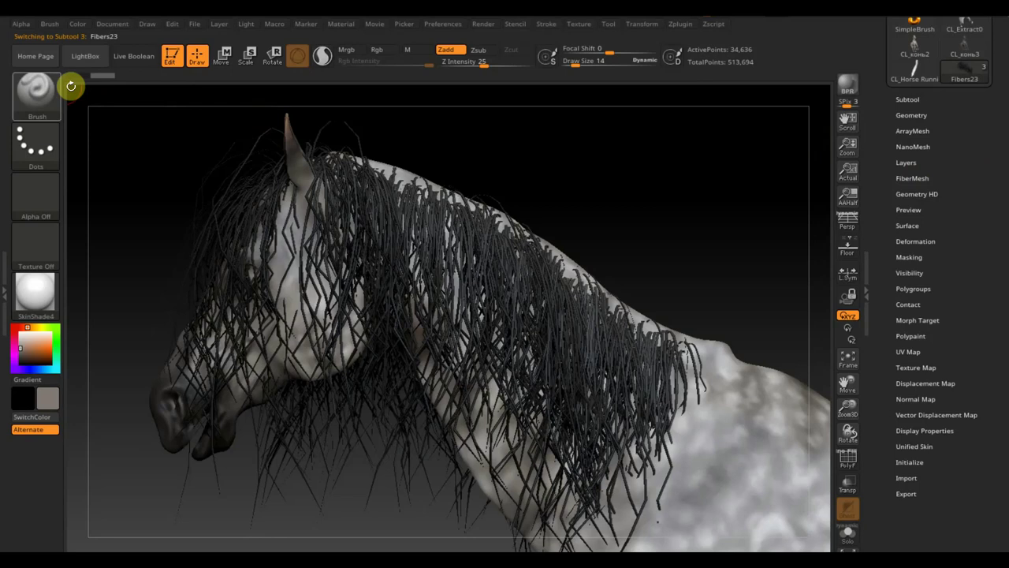
click(50, 24)
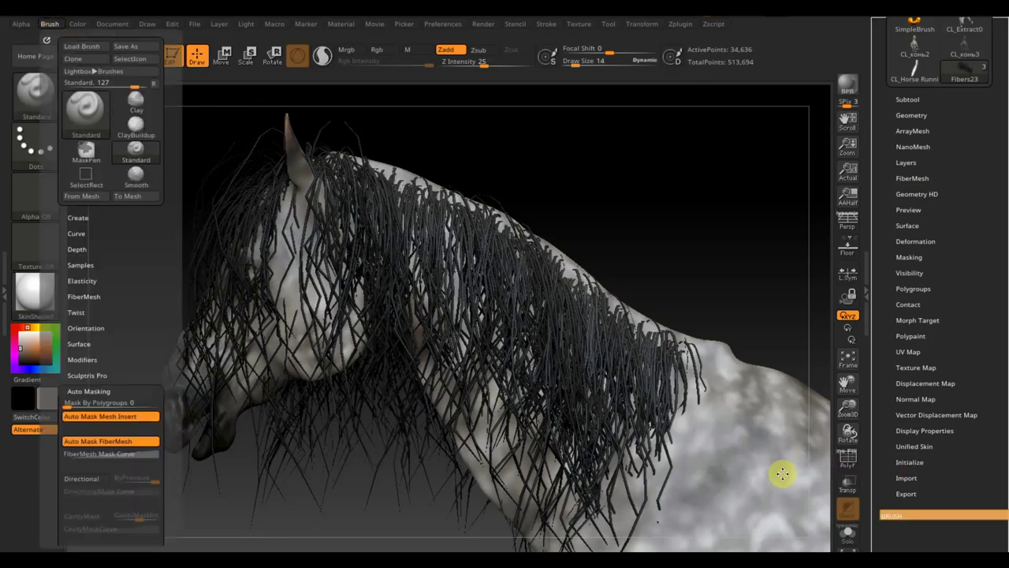
Dock the Brush palette in the right tray, collapse Auto Masking and expand Brush > FiberMesh.
drag(47, 35, 781, 473)
click(913, 512)
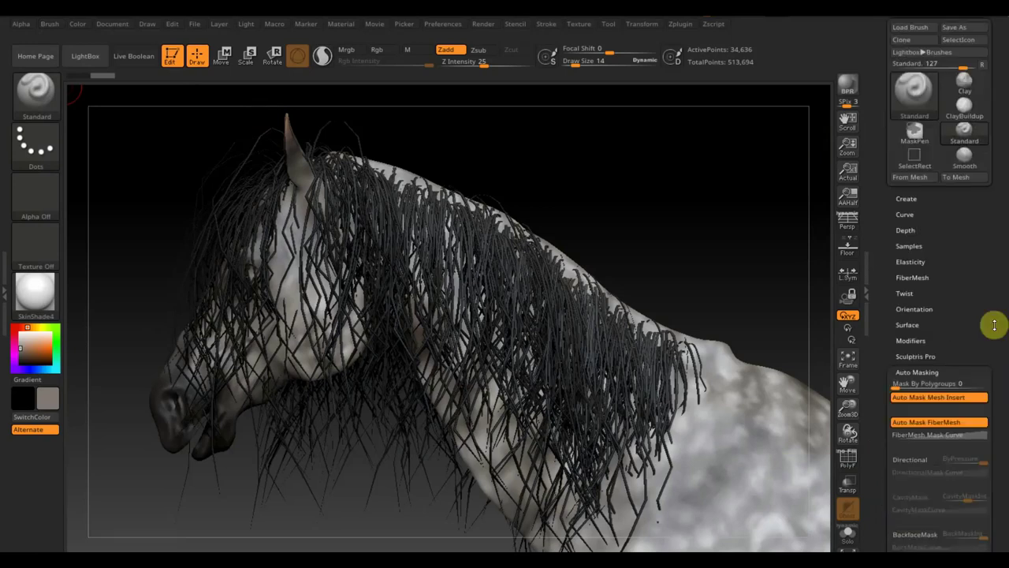
drag(994, 325, 889, 209)
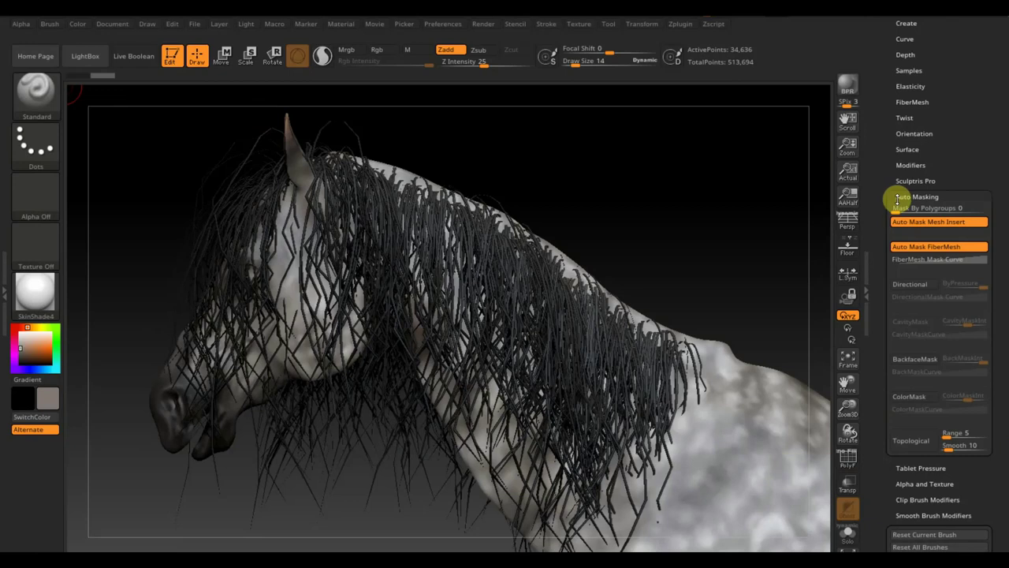
click(896, 197)
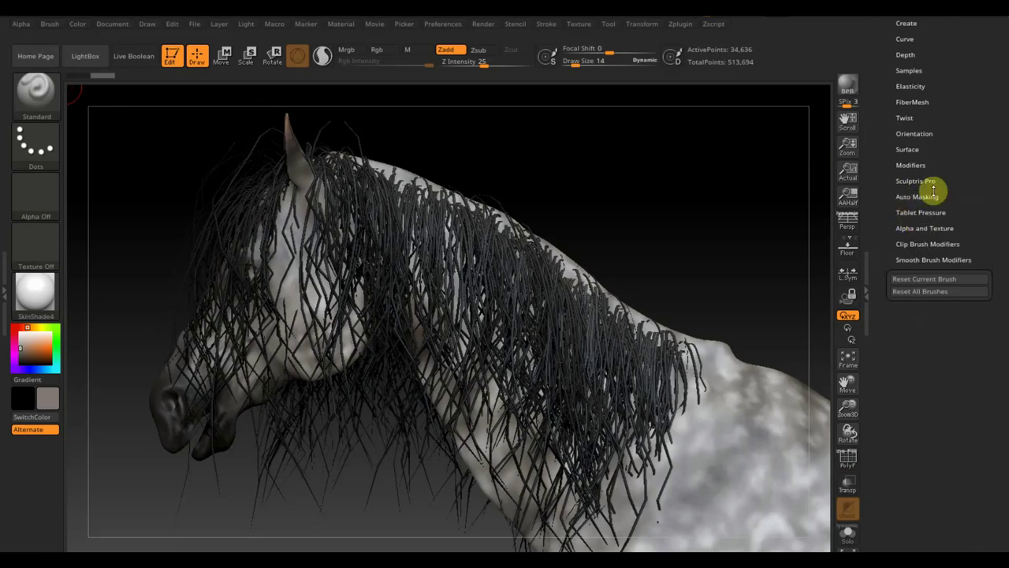
click(963, 102)
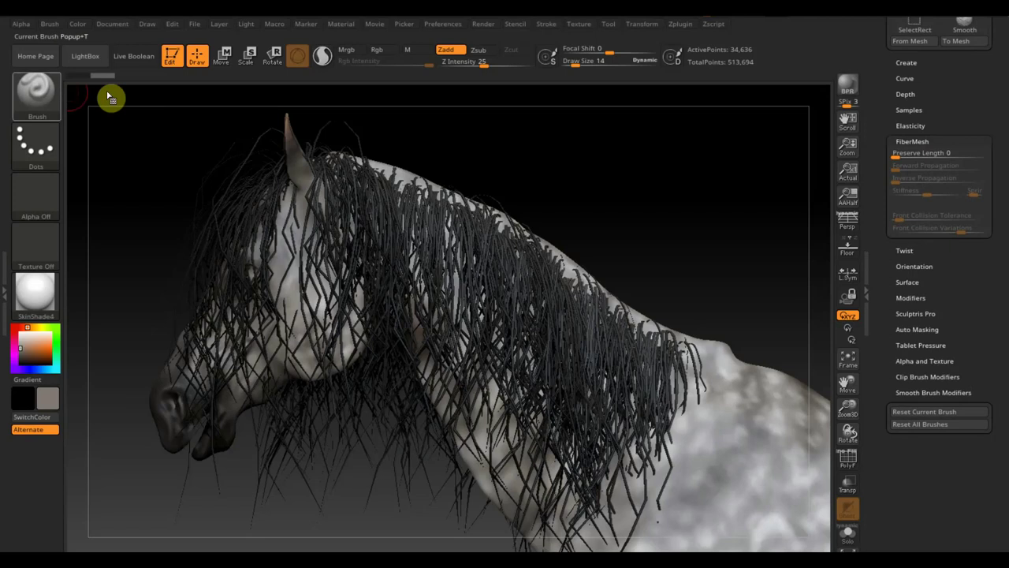
click(36, 93)
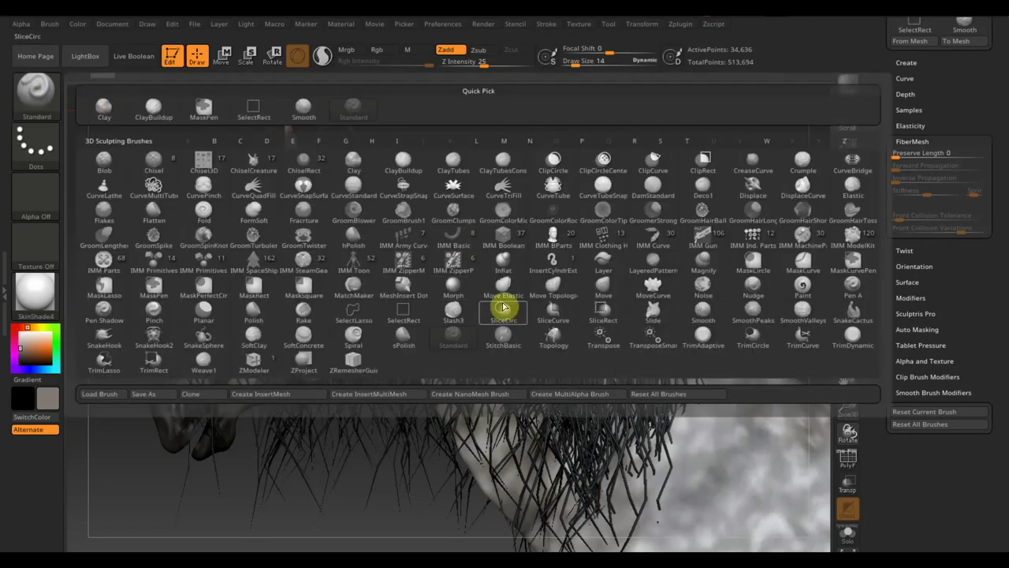
With the Move brush at Preserve Length 100, push the neck mane strands into shape from a front view.
click(600, 291)
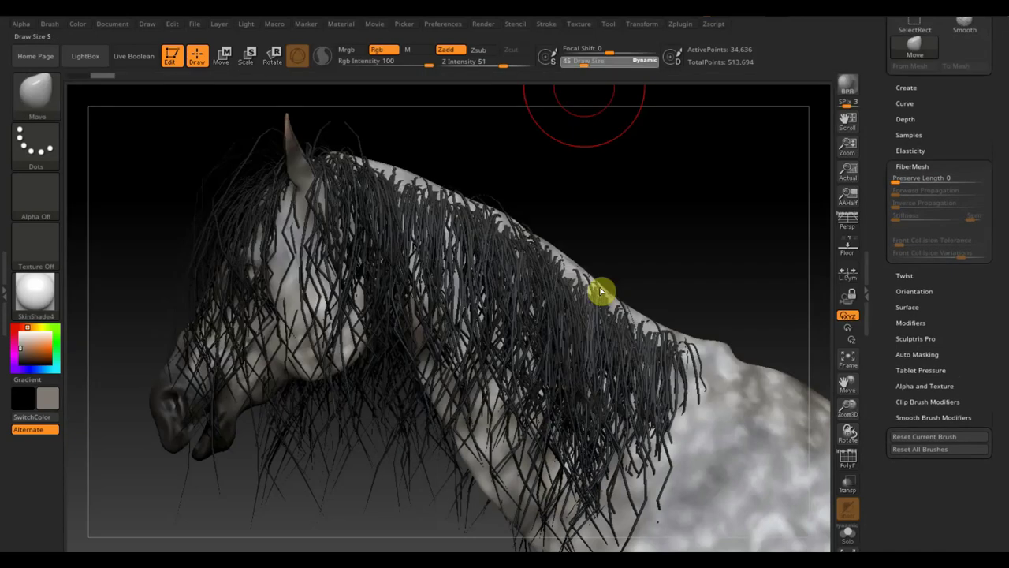
mouse_move(895, 180)
mouse_down()
mouse_move(993, 198)
mouse_move(888, 192)
mouse_move(991, 194)
mouse_up()
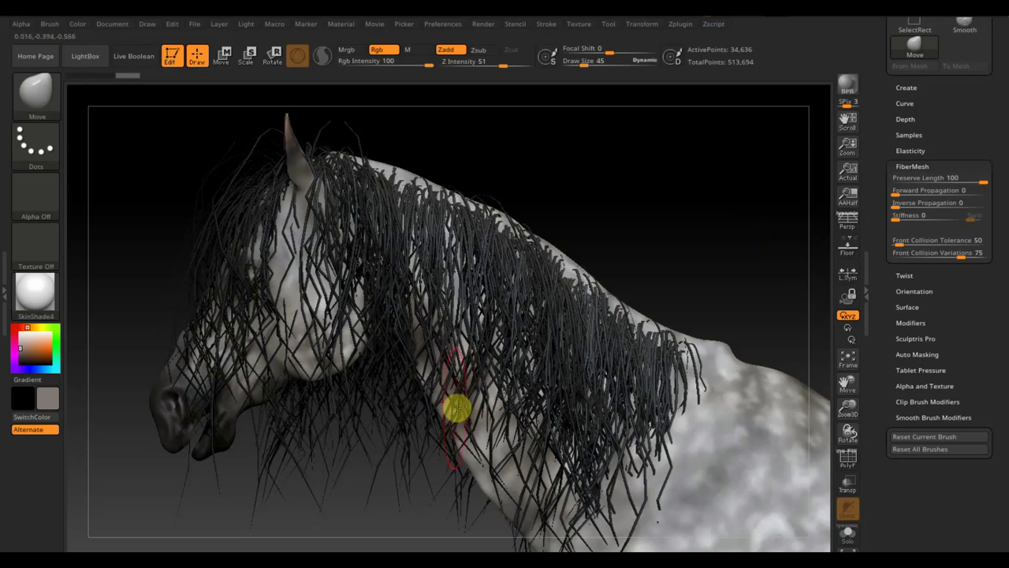
mouse_move(550, 345)
mouse_down()
mouse_move(645, 248)
mouse_move(378, 163)
mouse_up()
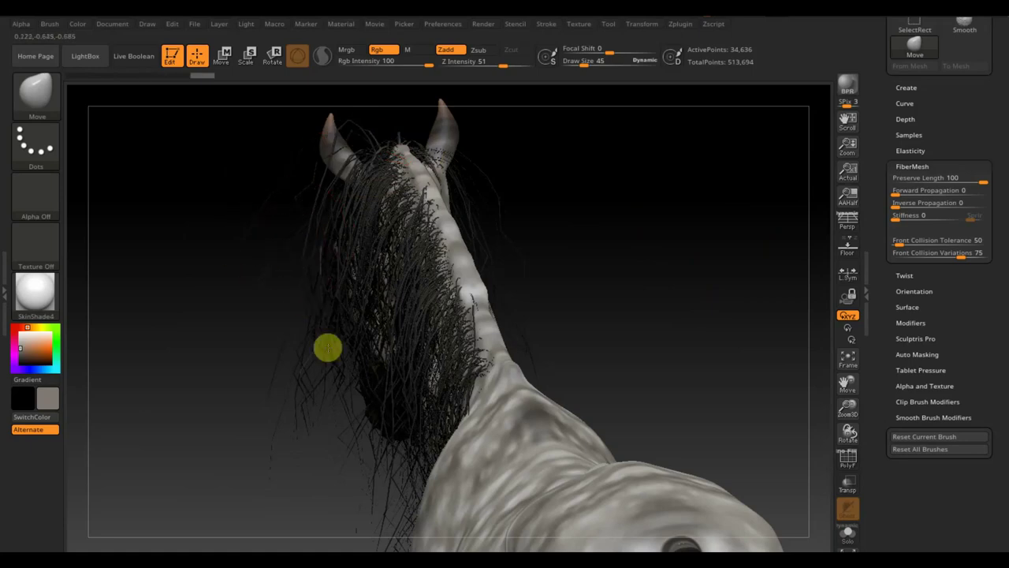
drag(322, 363, 318, 387)
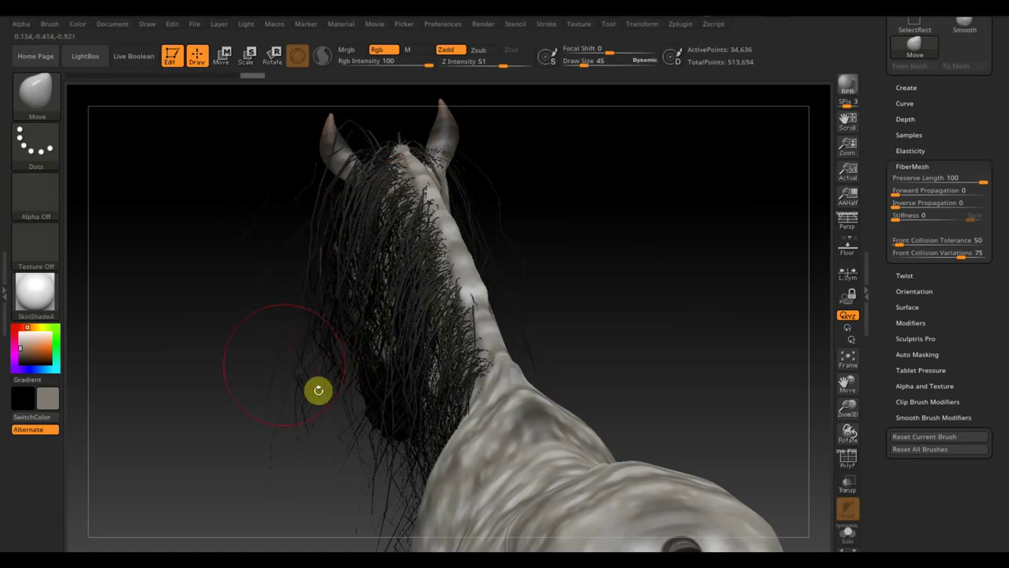
drag(347, 452, 354, 459)
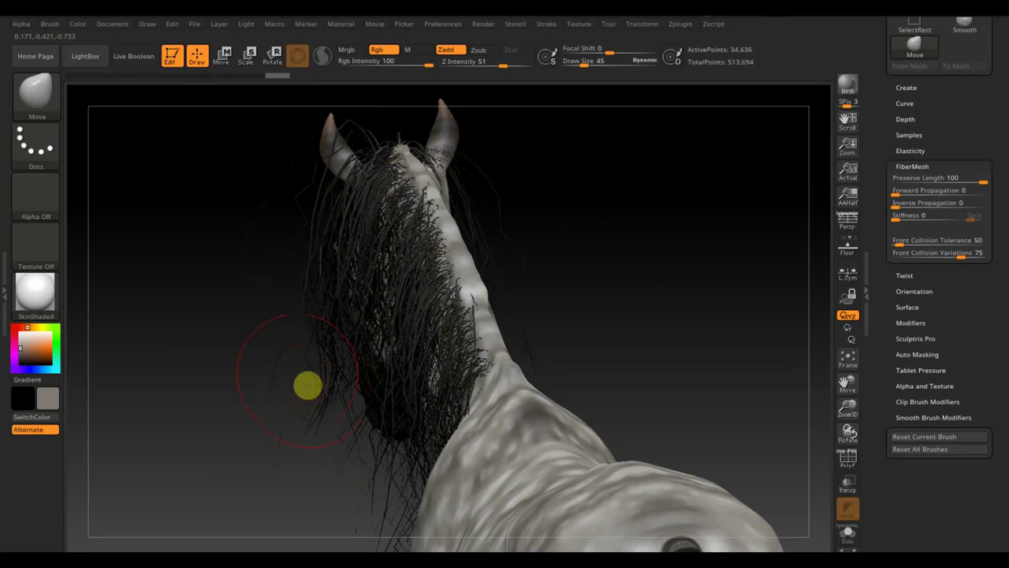
mouse_move(373, 418)
mouse_down()
mouse_move(293, 421)
mouse_move(694, 250)
mouse_up()
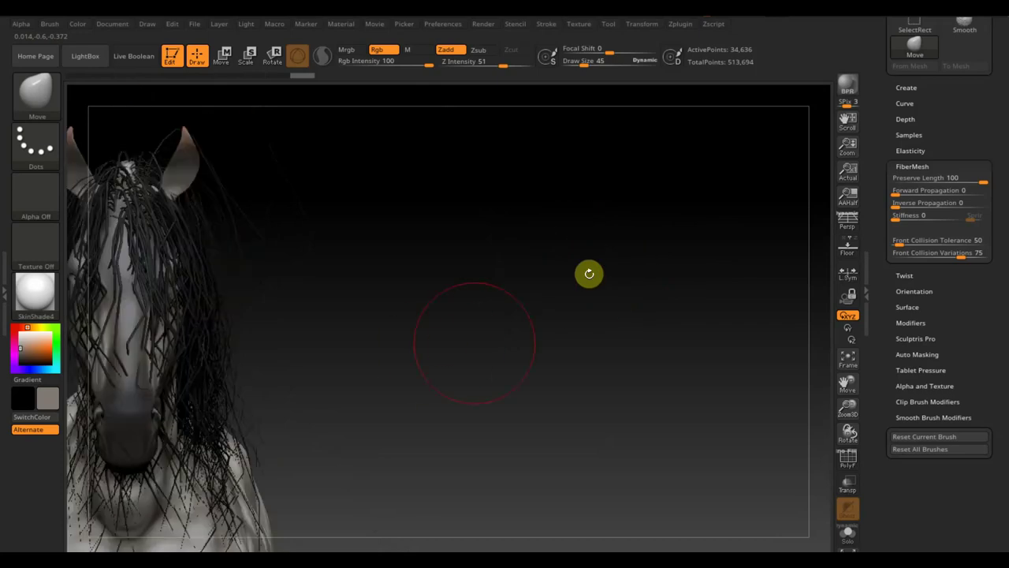
drag(435, 342, 647, 302)
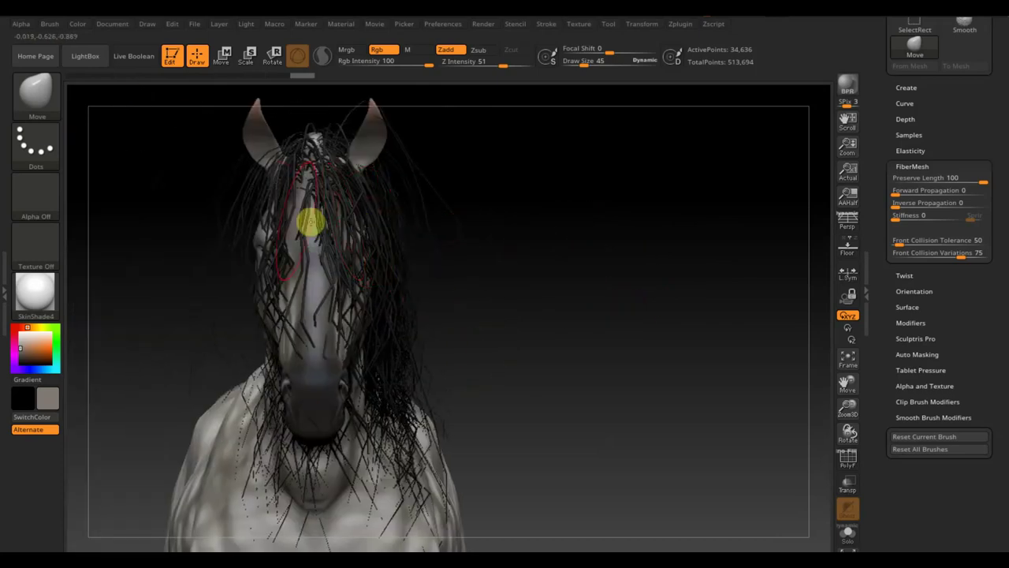
key(b)
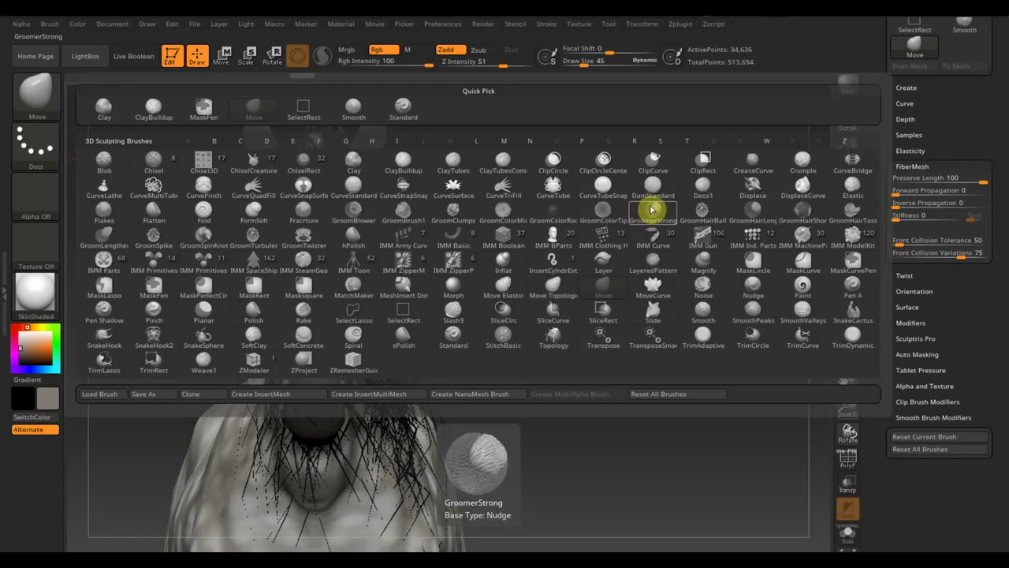
Pick GroomerStrong and comb the forelock, undoing a stroke that distorted the forehead strands.
click(652, 209)
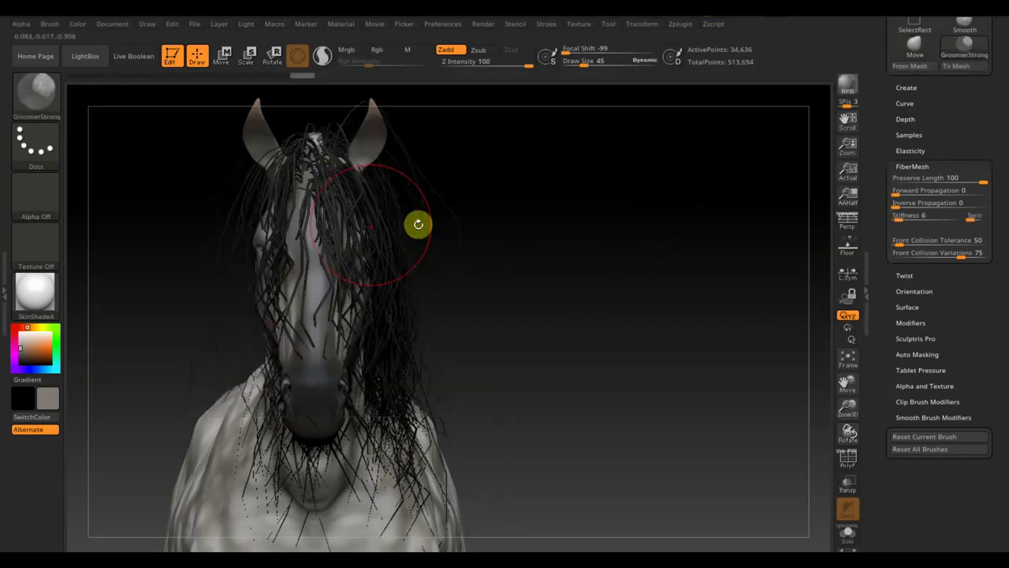
mouse_move(418, 224)
mouse_down()
mouse_move(324, 201)
mouse_move(363, 232)
mouse_up()
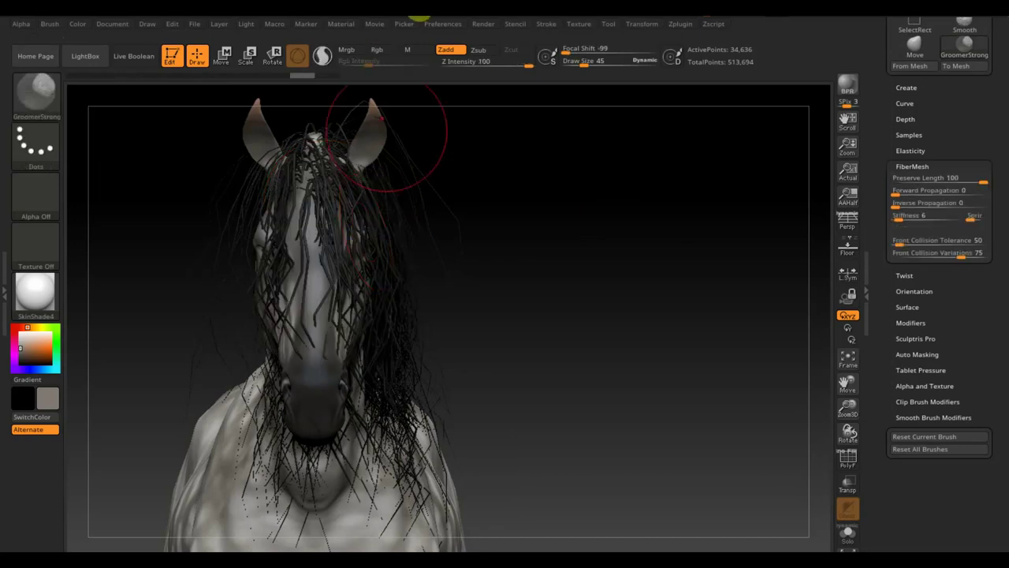
click(901, 87)
drag(982, 180, 876, 184)
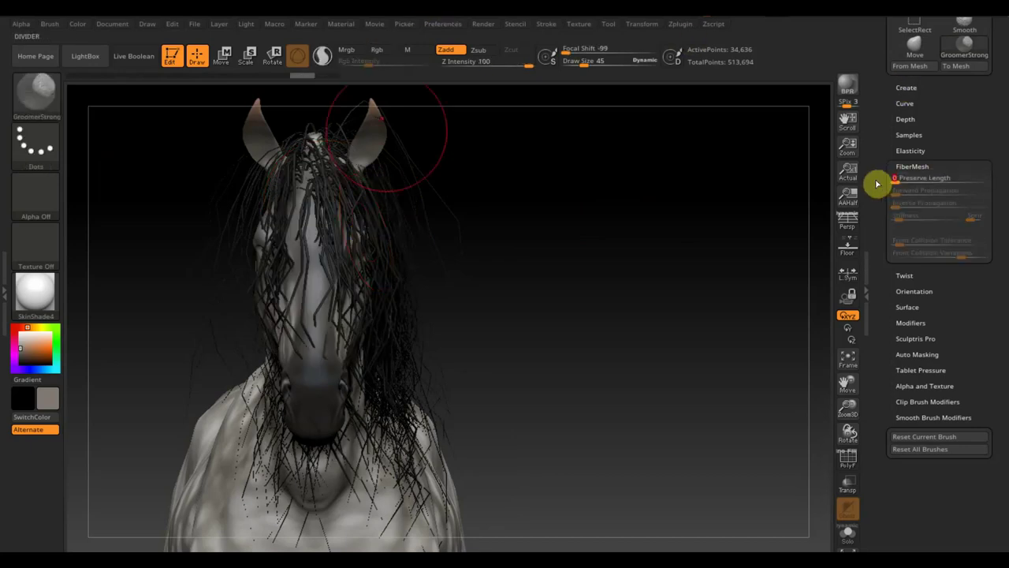
mouse_move(434, 184)
mouse_down()
mouse_move(341, 210)
mouse_move(374, 238)
mouse_up()
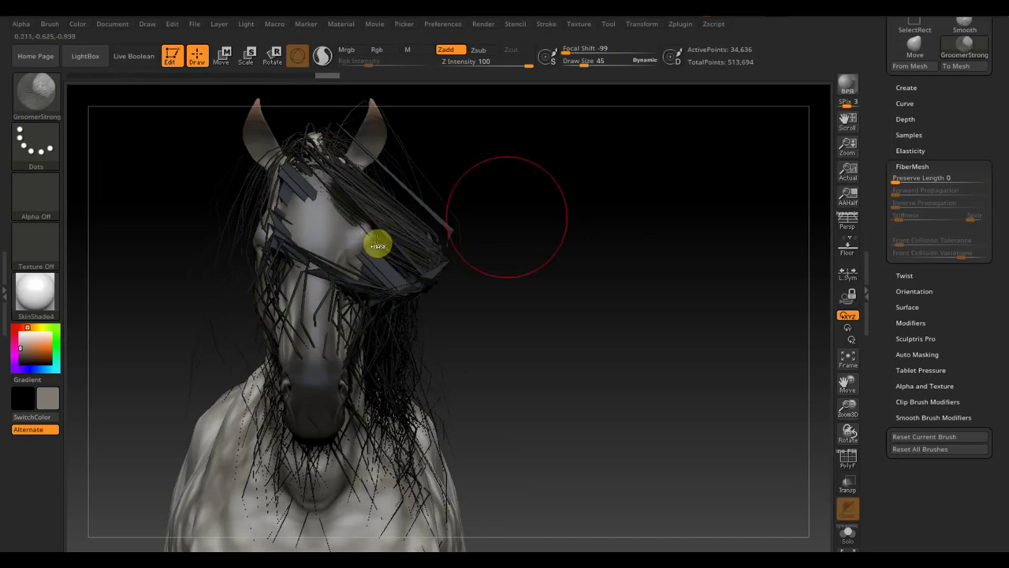
key(ctrl+z)
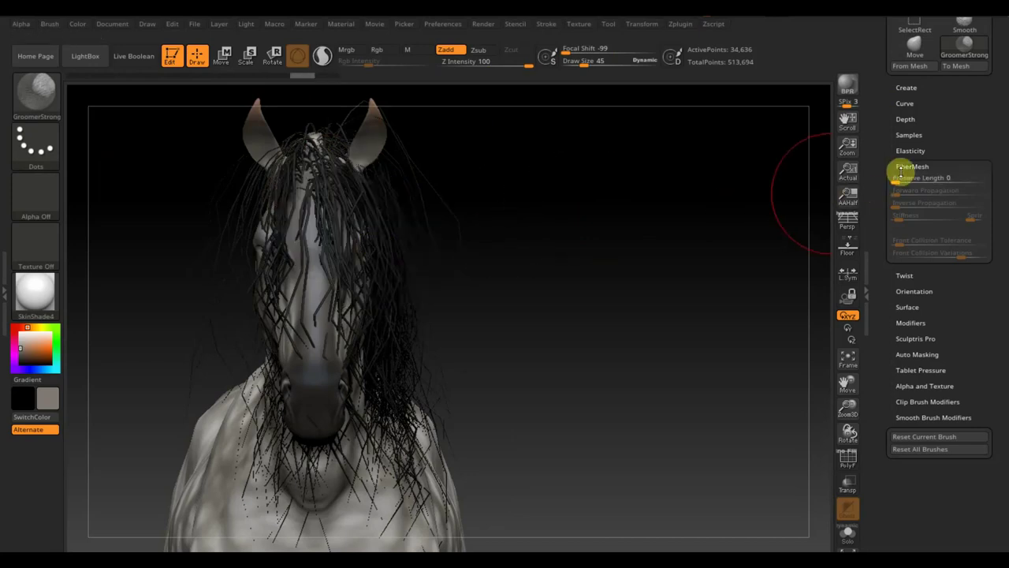
Set Preserve Length 100, Stiffness 0 and Draw Size 81, sweeping the mane off the face.
click(897, 178)
text(100)
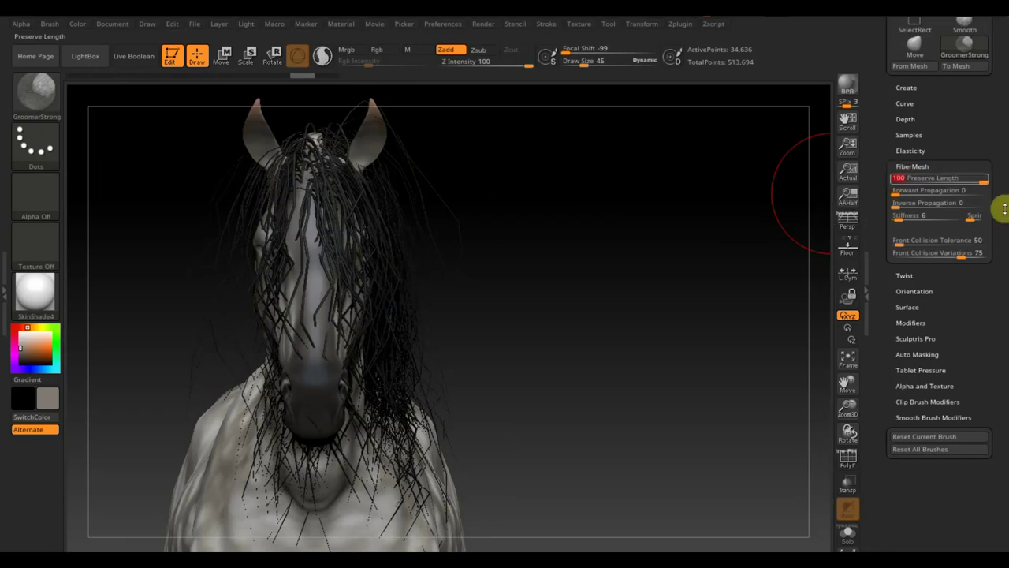
drag(907, 220, 889, 220)
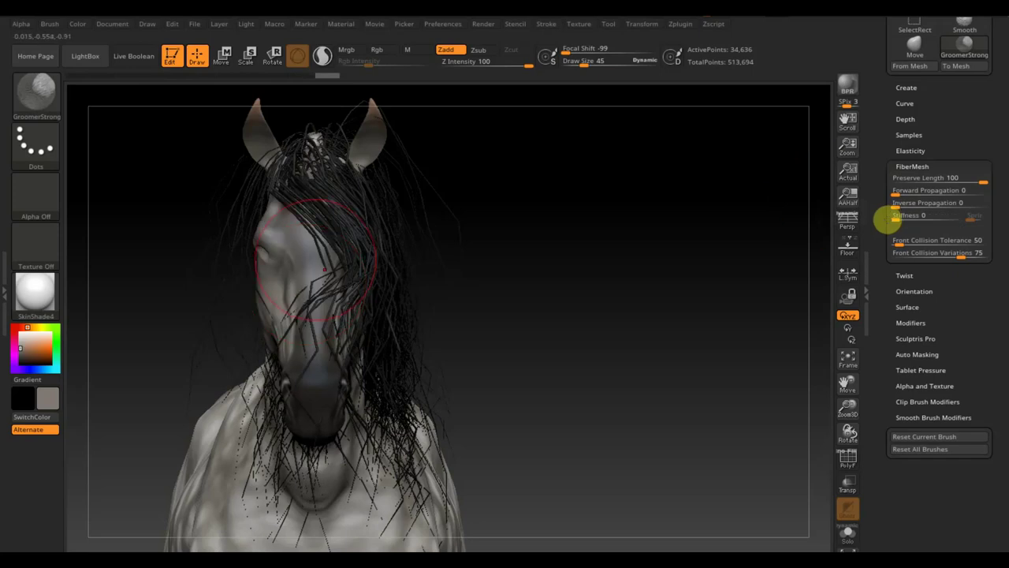
drag(584, 63, 592, 63)
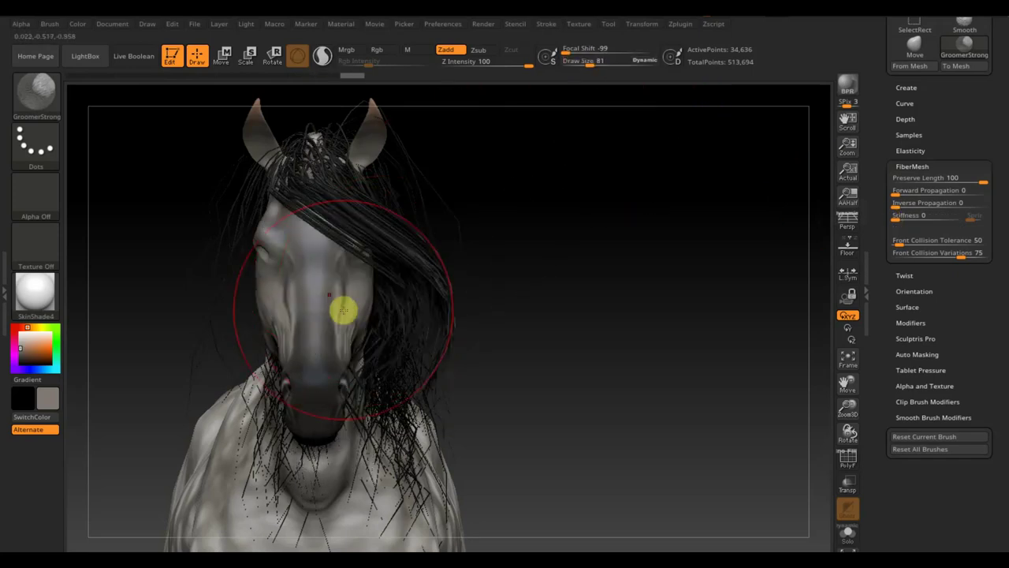
mouse_move(343, 309)
right_down()
mouse_move(457, 308)
mouse_move(295, 289)
right_up()
key(b)
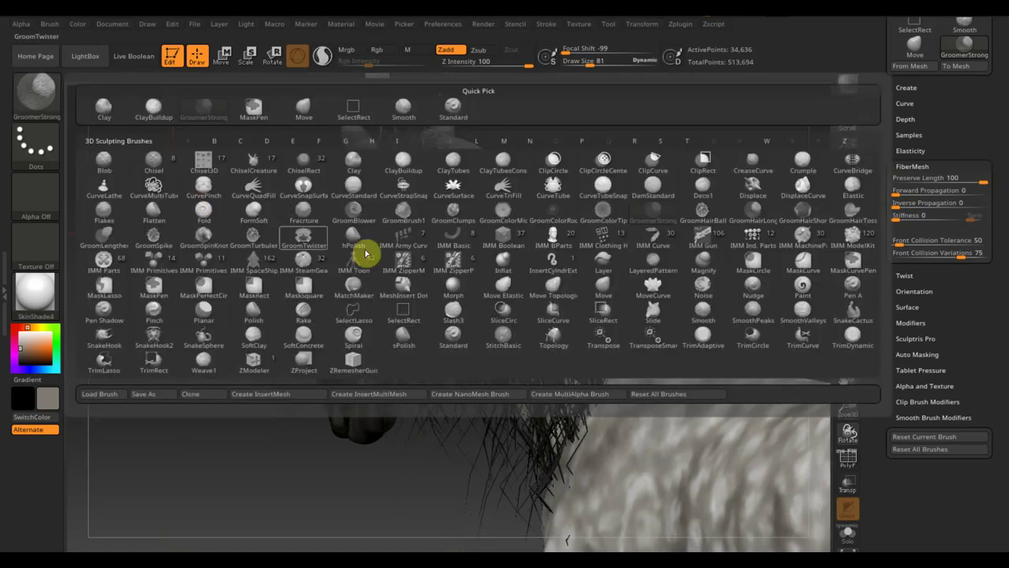
Choose GroomHairLong at Draw Size 33 and Z Intensity 27, and comb the forelock off the forehead.
click(753, 209)
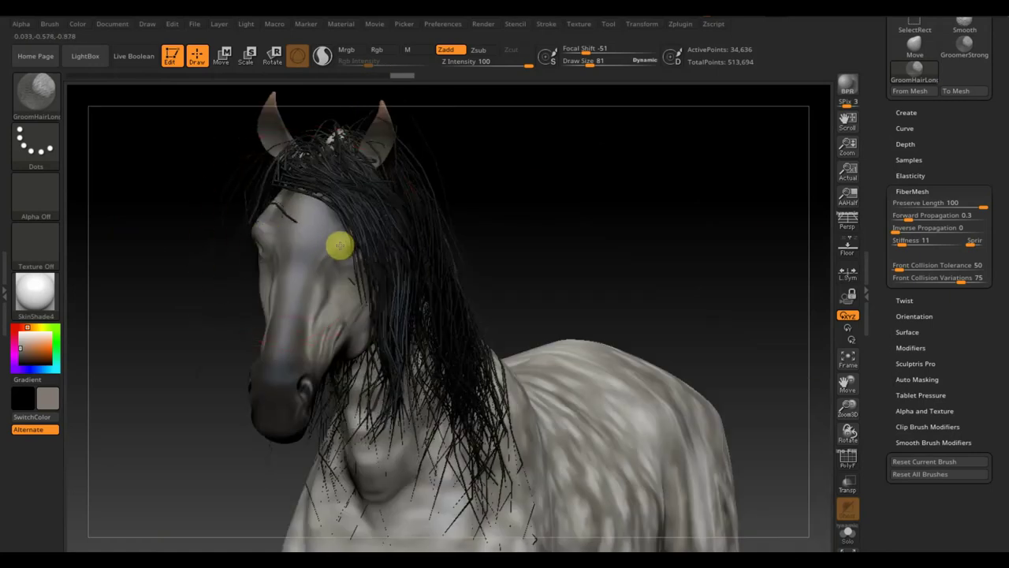
drag(339, 246, 338, 236)
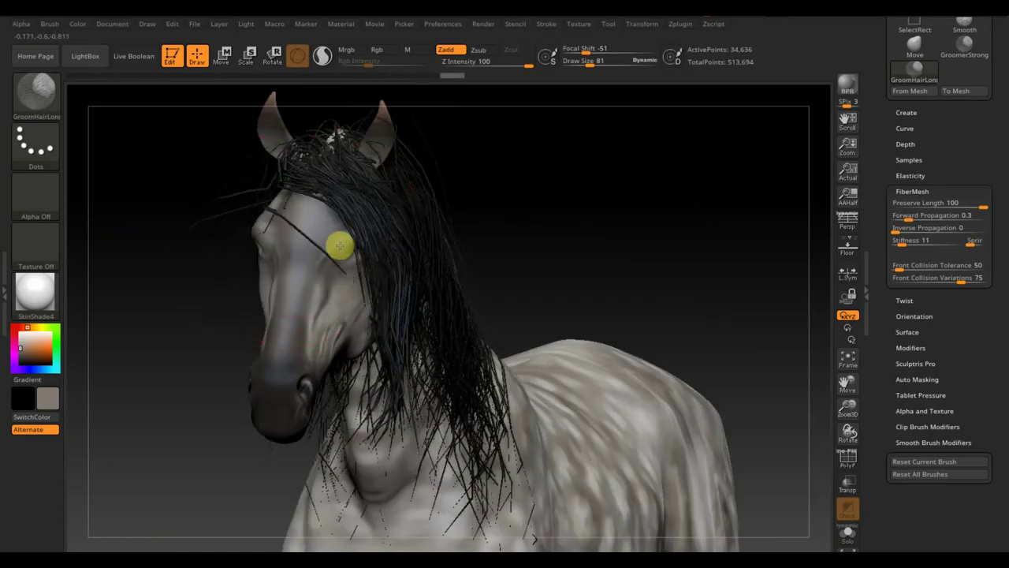
click(581, 61)
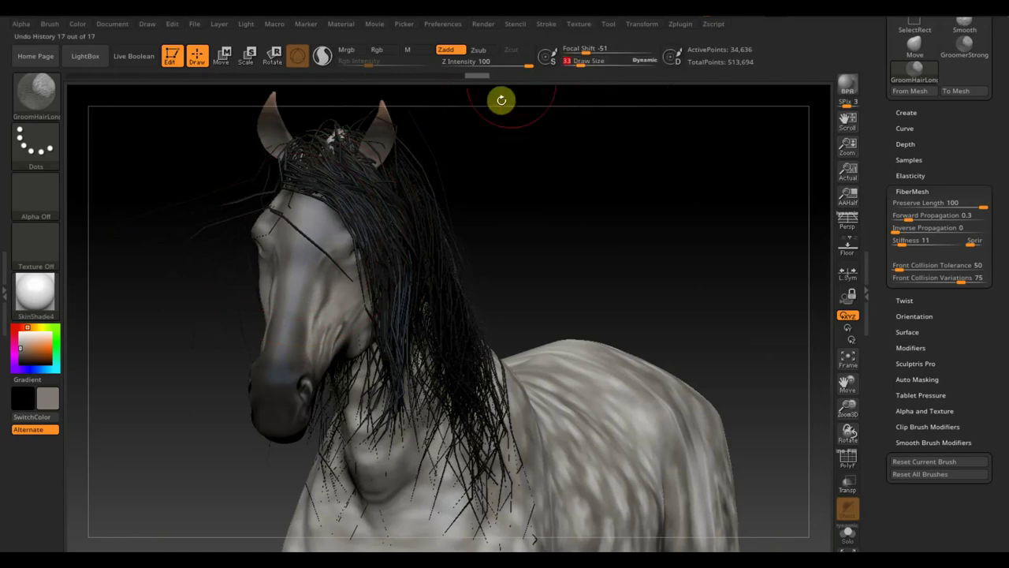
key(u)
drag(499, 92, 466, 96)
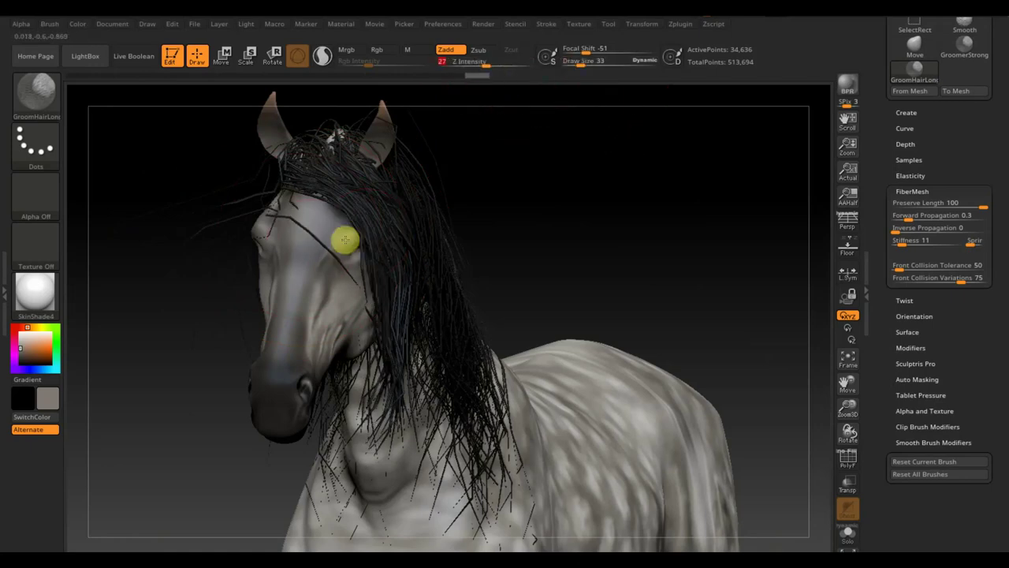
drag(343, 234, 265, 225)
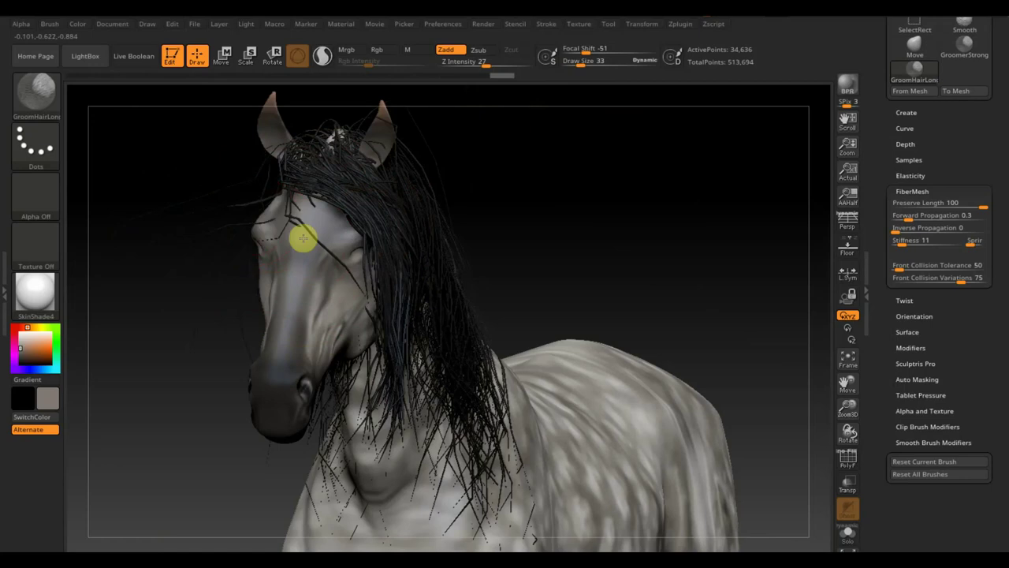
Enlarge the brush to Draw Size 95 and set Preserve Length to 0, viewing the head straight on.
mouse_move(303, 238)
mouse_down()
mouse_move(505, 201)
mouse_move(482, 214)
mouse_move(488, 219)
mouse_up()
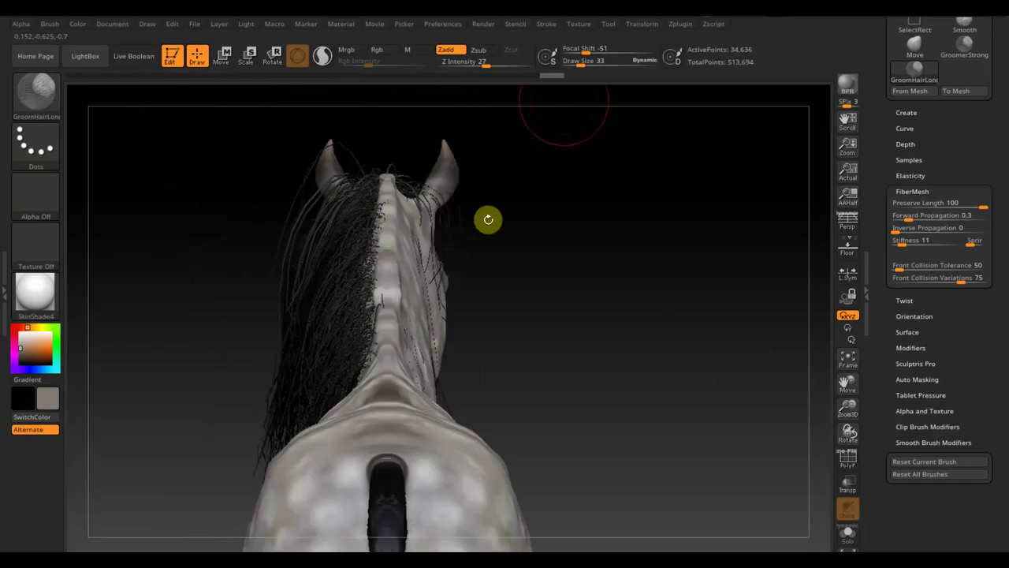
key(bracketright)
key(bracketright)
key(bracketright)
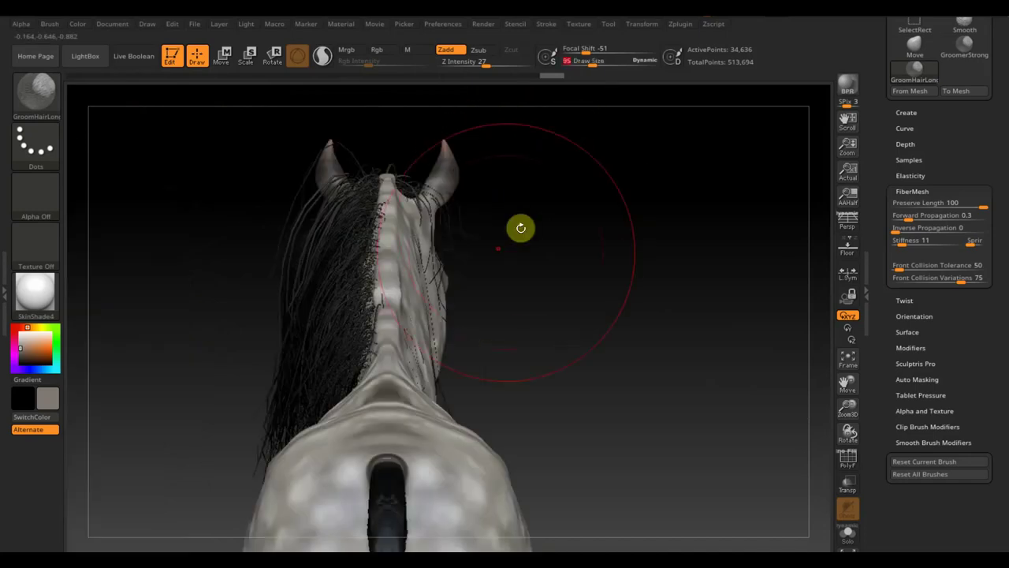
drag(520, 228, 516, 225)
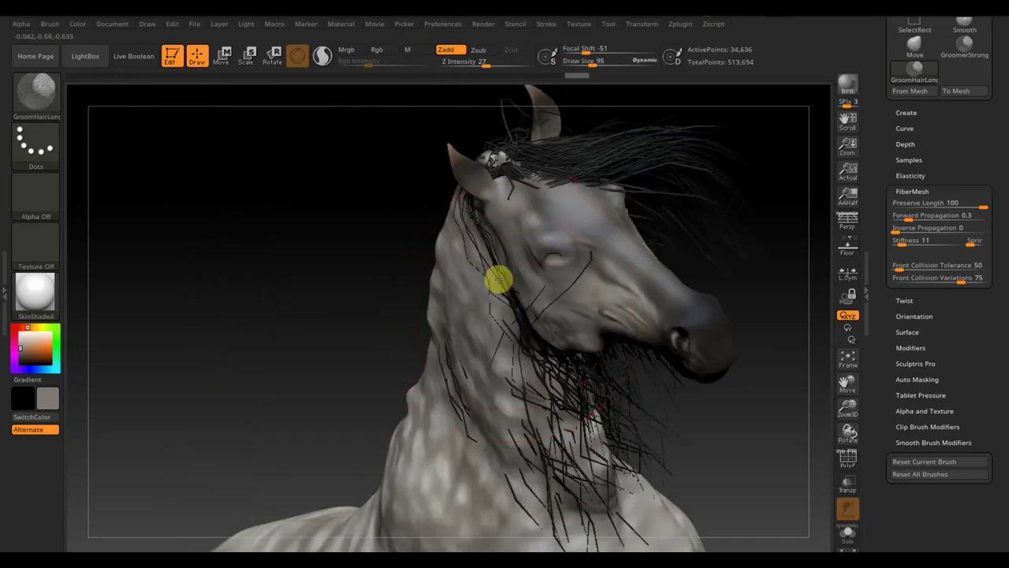
shift+drag(499, 279, 496, 277)
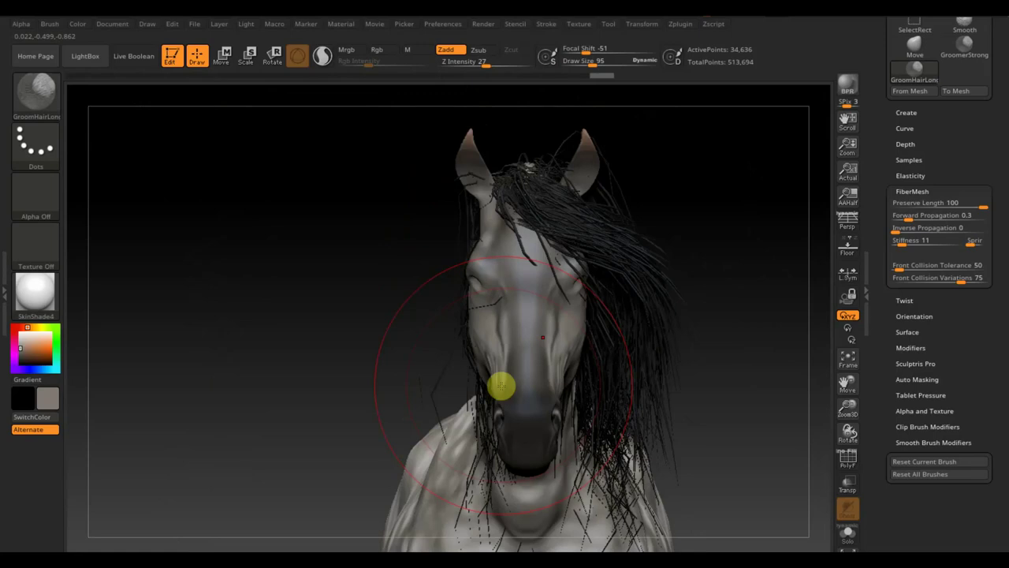
click(27, 98)
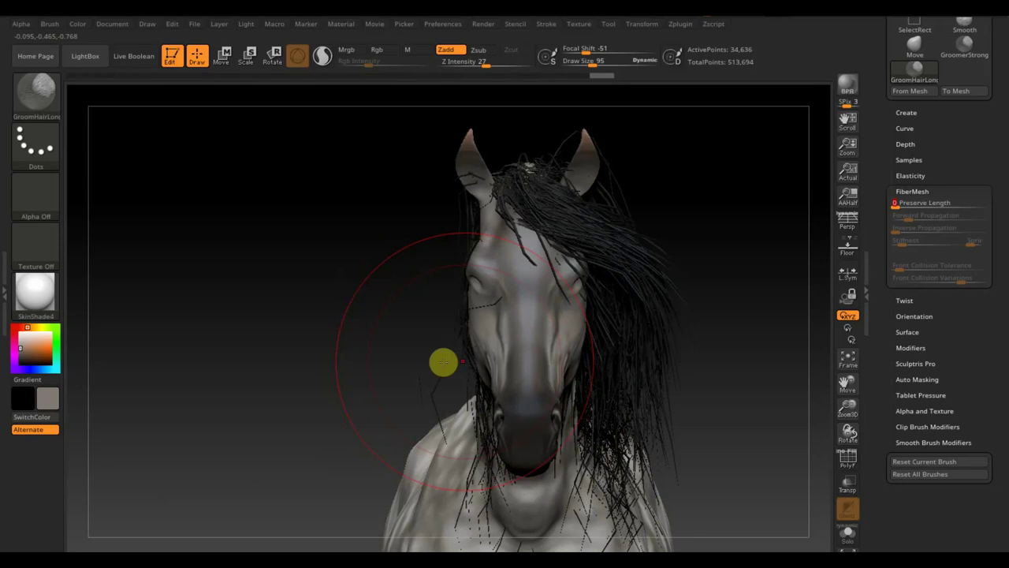
Sweep the face strands down and comb the neck mane up toward the poll.
drag(444, 362, 573, 480)
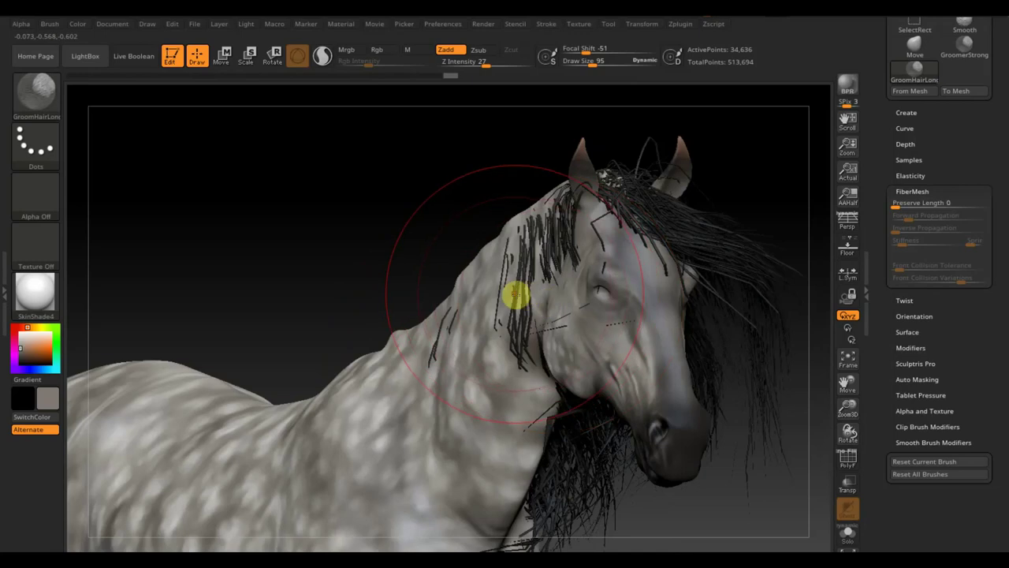
drag(515, 295, 444, 317)
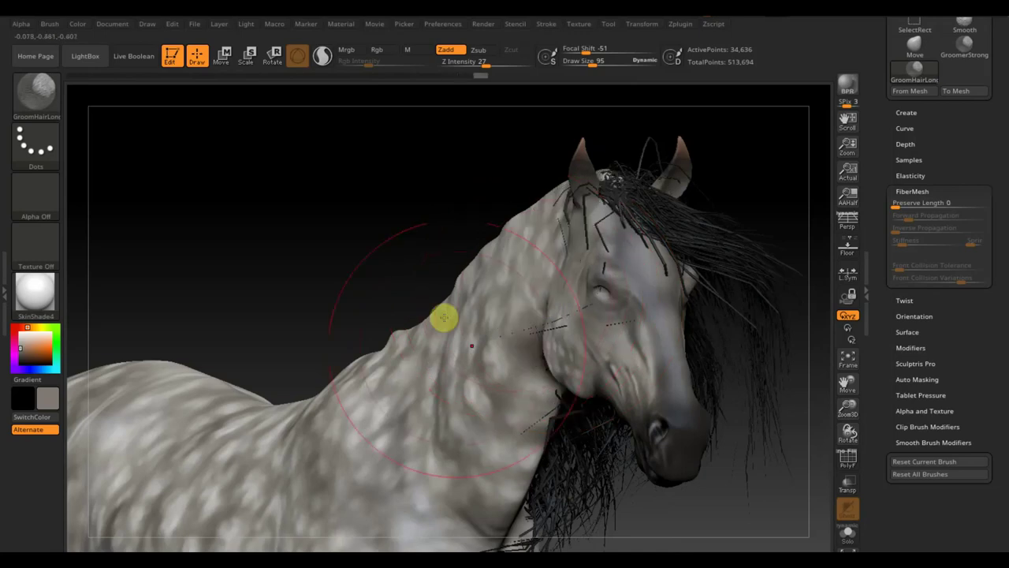
right_drag(444, 317, 403, 273)
drag(403, 274, 374, 210)
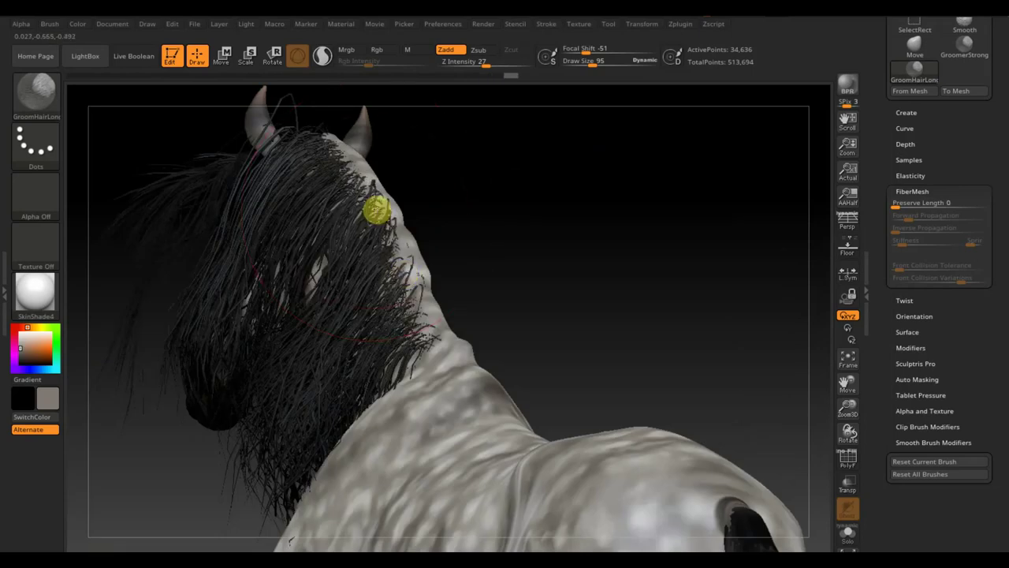
drag(328, 161, 336, 166)
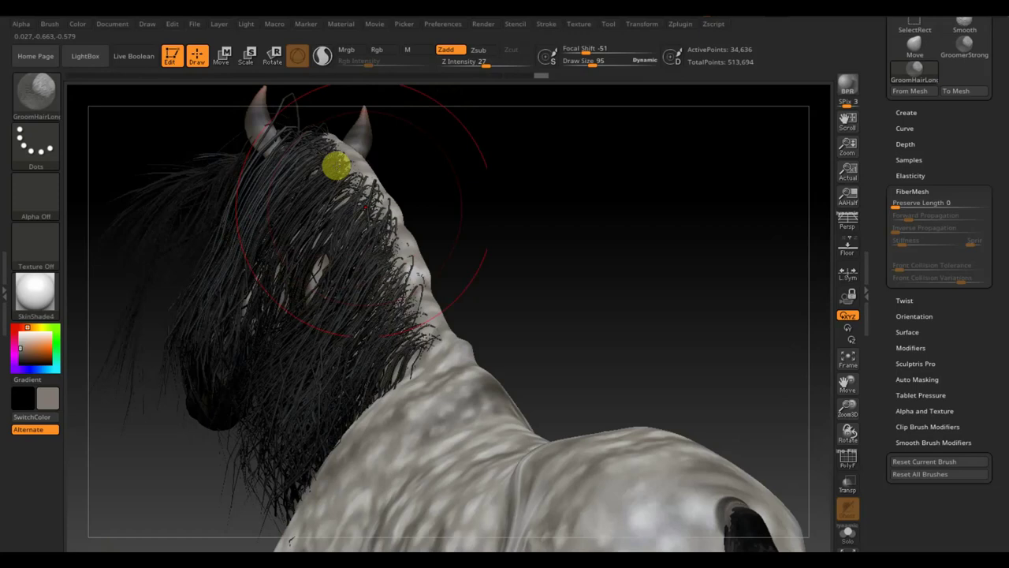
right_drag(336, 166, 186, 238)
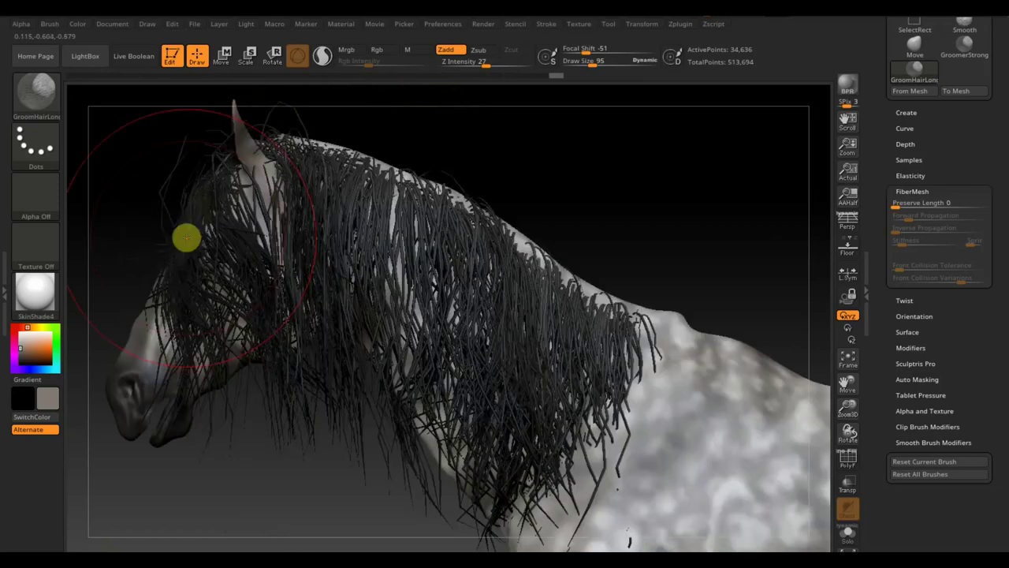
Reselect GroomHairLong and comb the forelock and cheek strands down to clear the face.
click(47, 98)
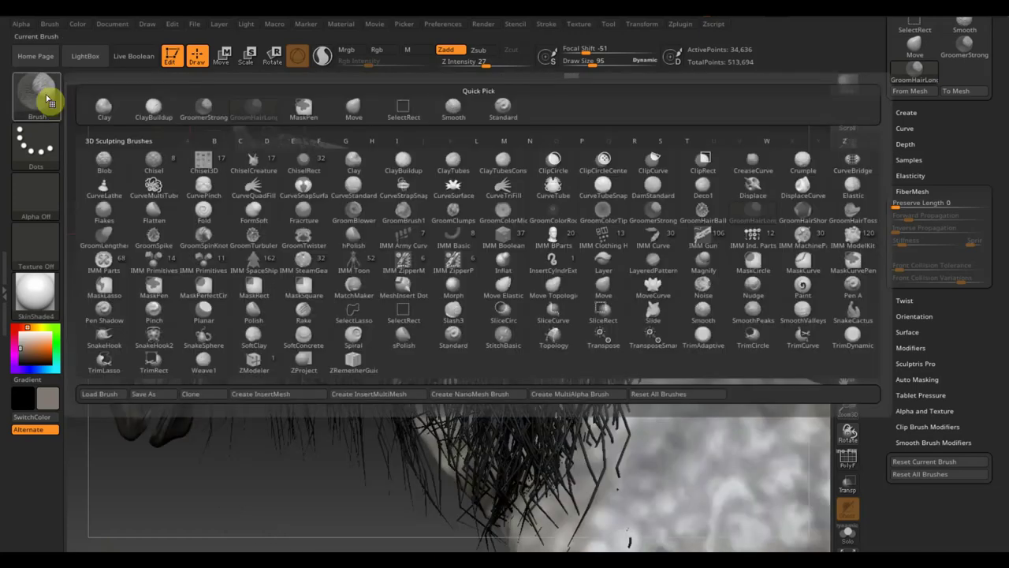
click(253, 106)
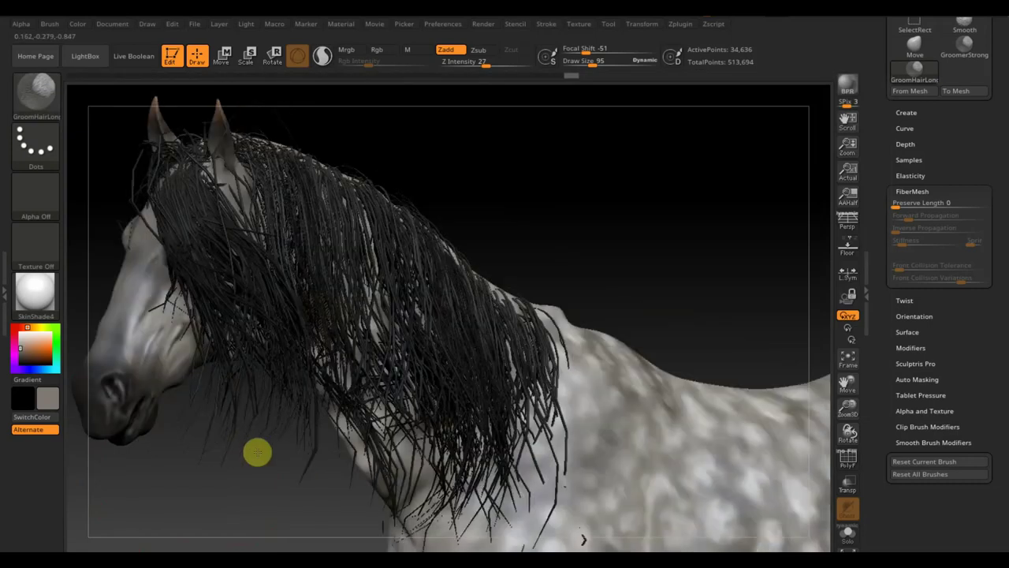
right_drag(258, 452, 278, 386)
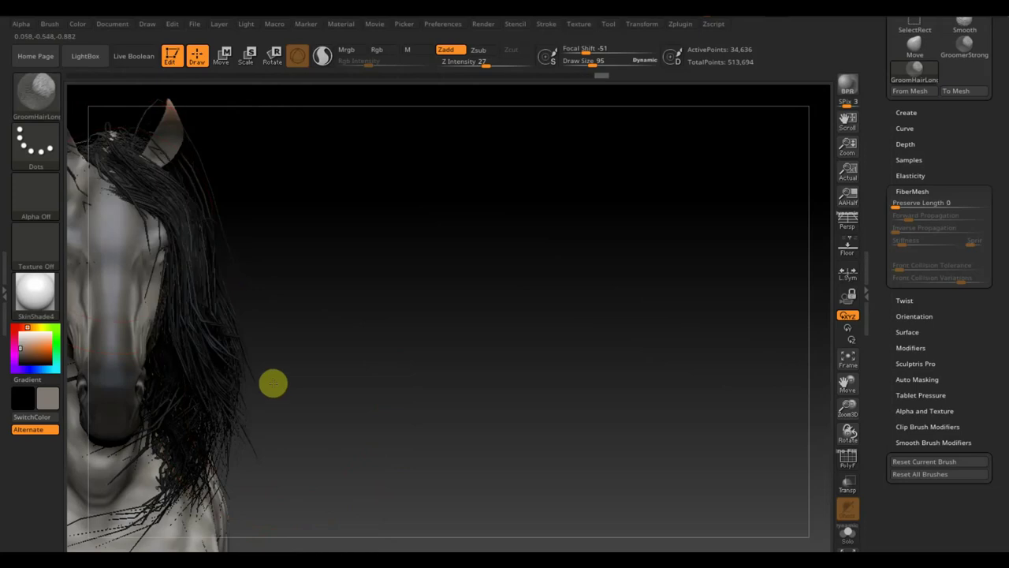
mouse_move(147, 192)
mouse_down()
mouse_move(100, 179)
mouse_move(164, 431)
mouse_up()
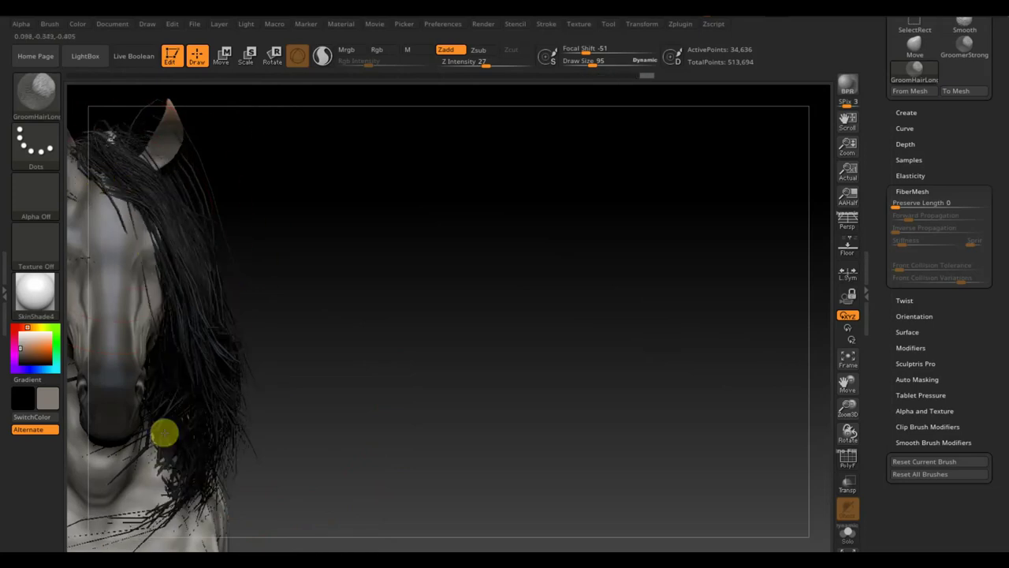
mouse_move(365, 392)
right_down()
mouse_move(287, 407)
mouse_move(312, 393)
mouse_move(147, 328)
right_up()
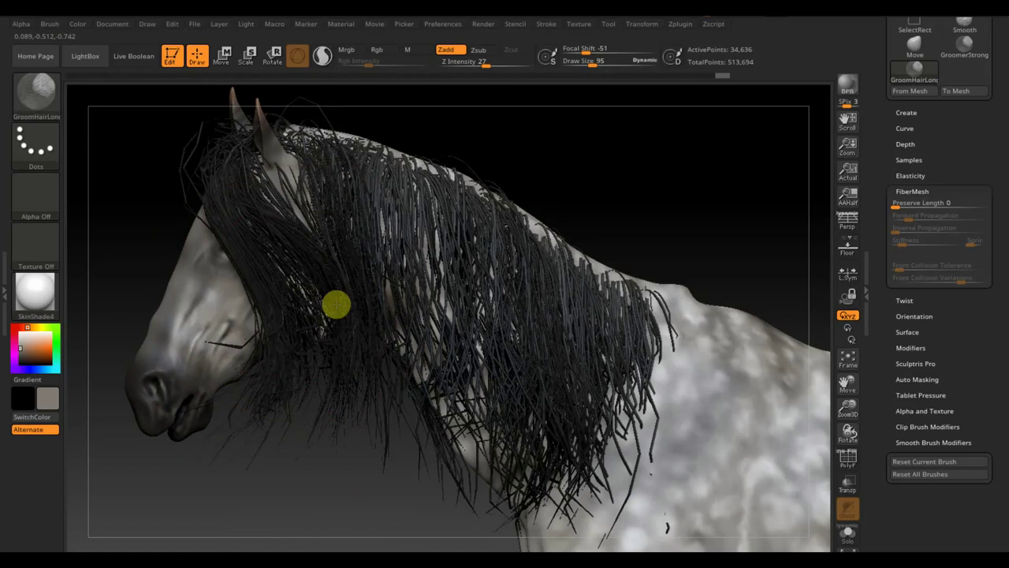
drag(336, 304, 340, 472)
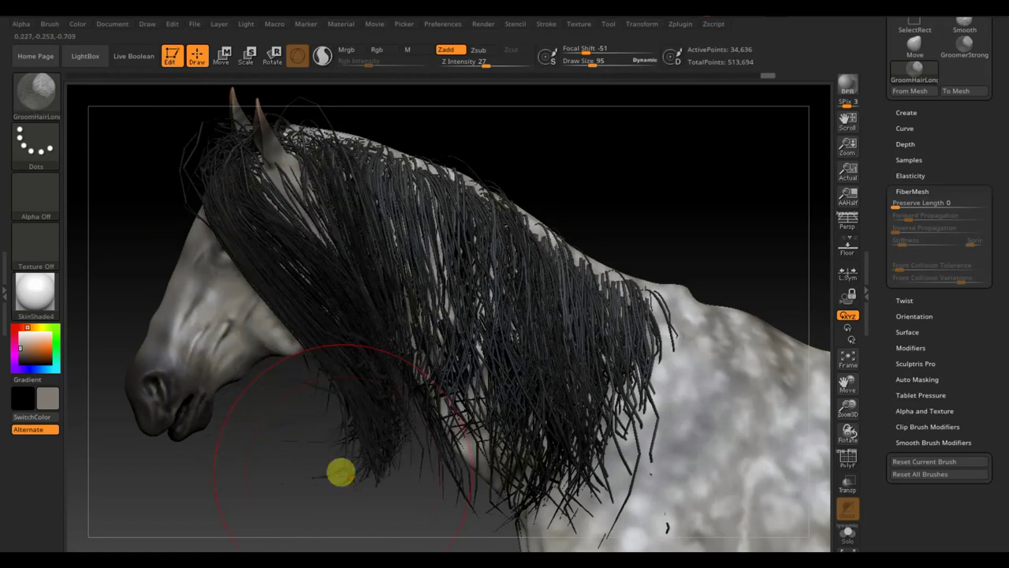
key(b)
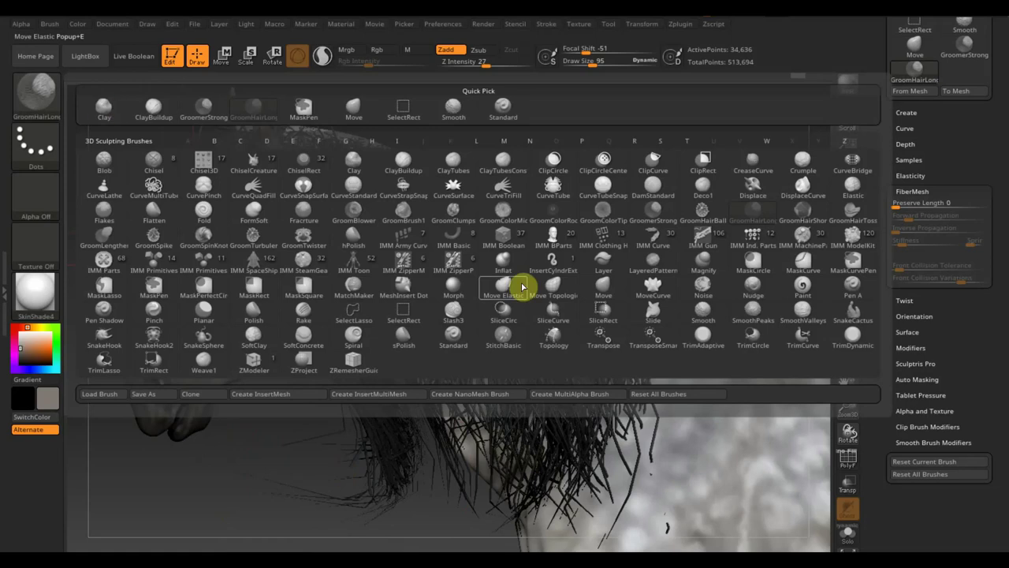
With the Move brush, shift mane strands up the neck and fill gaps in the mane.
click(597, 286)
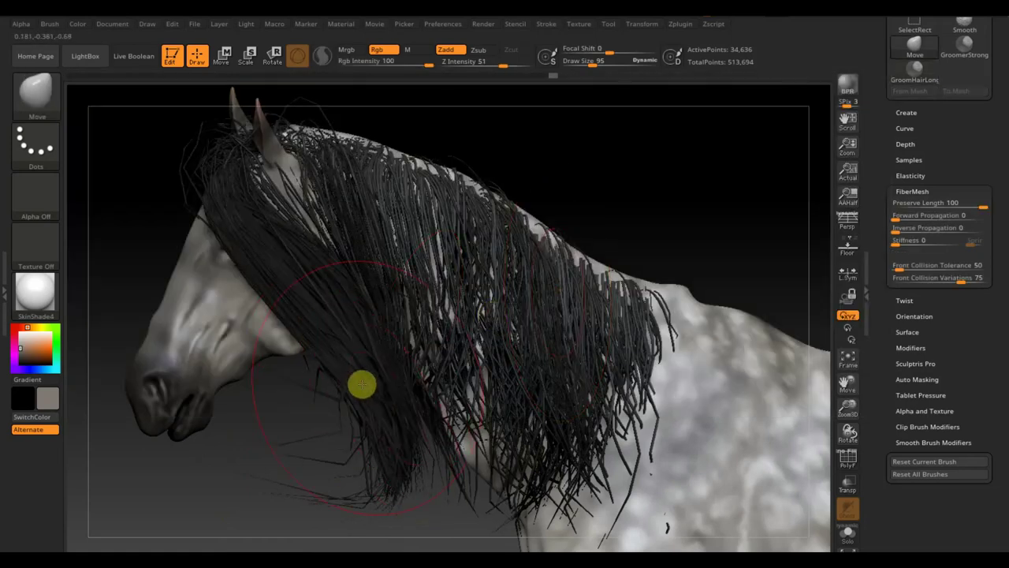
mouse_move(379, 398)
mouse_down()
mouse_move(416, 315)
mouse_move(450, 337)
mouse_move(449, 415)
mouse_up()
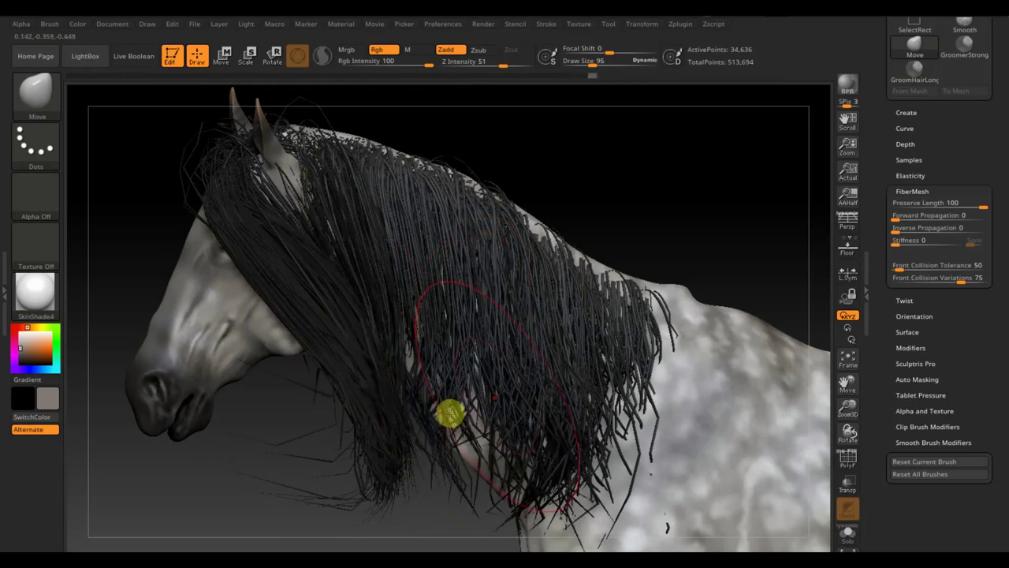
mouse_move(669, 374)
mouse_down()
mouse_move(640, 383)
mouse_move(657, 447)
mouse_up()
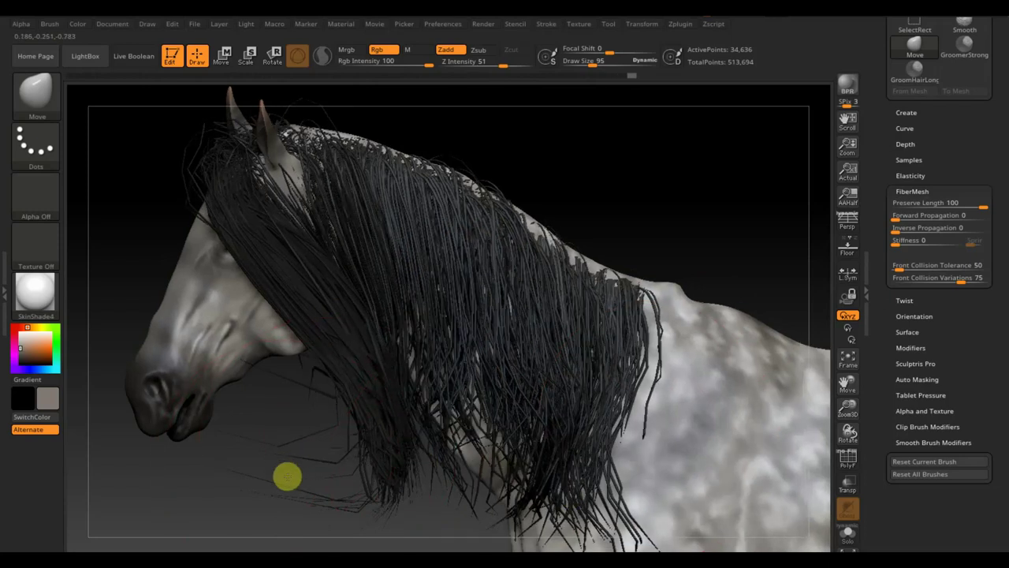
From a side profile of the head, push the mane strands back off the face.
drag(287, 475, 568, 356)
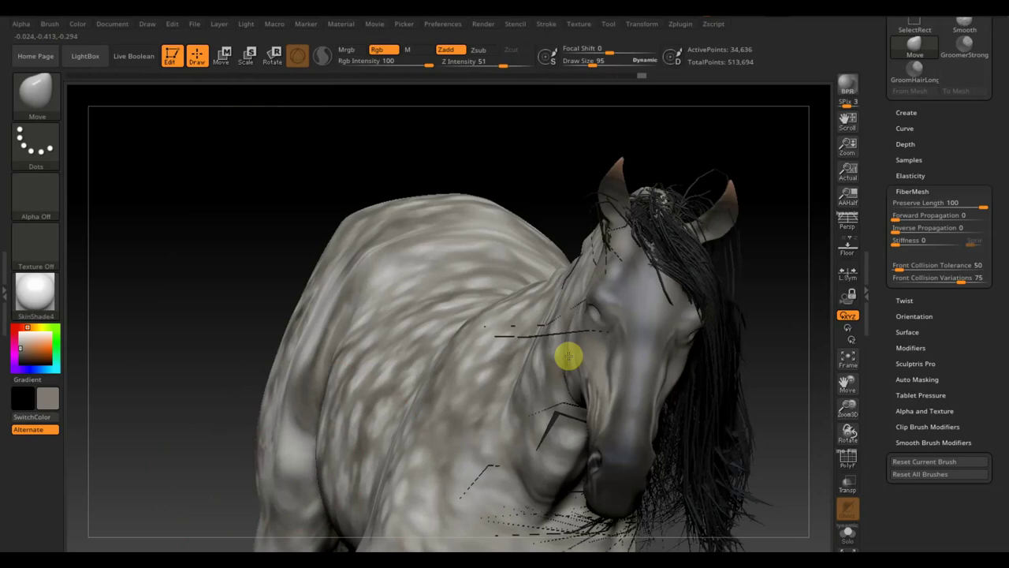
right_drag(569, 357, 493, 189)
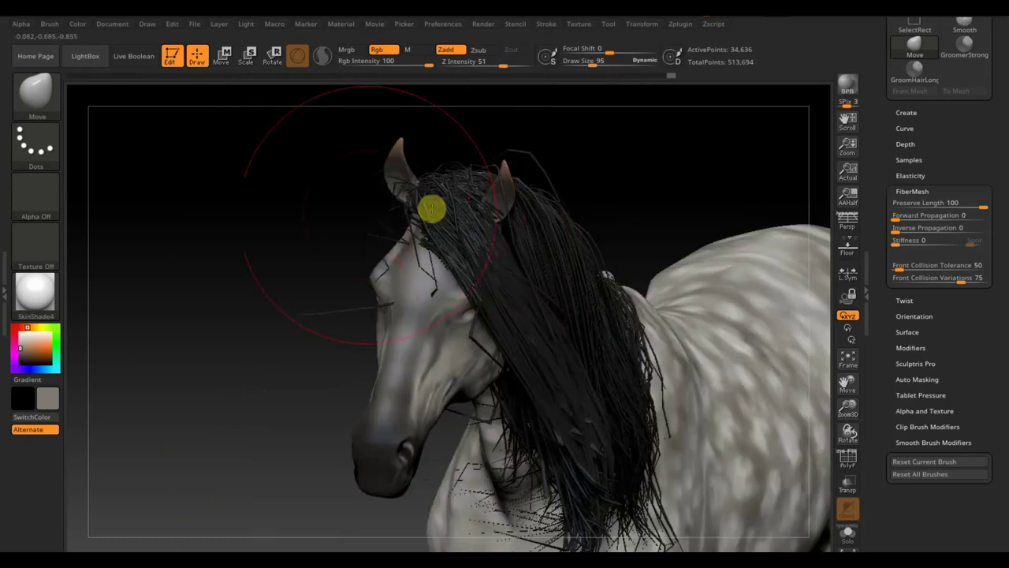
right_drag(432, 208, 543, 260)
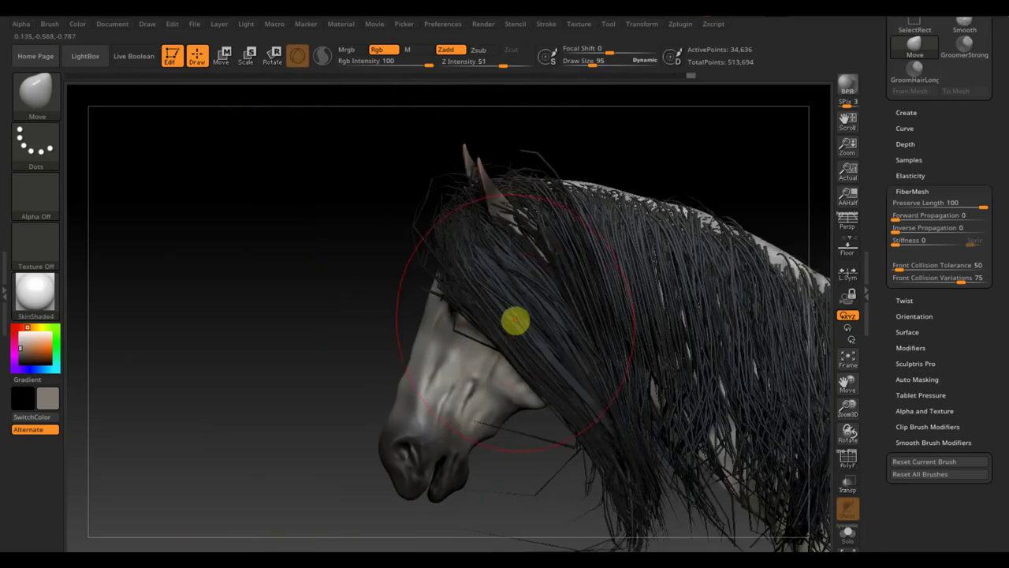
drag(515, 320, 479, 382)
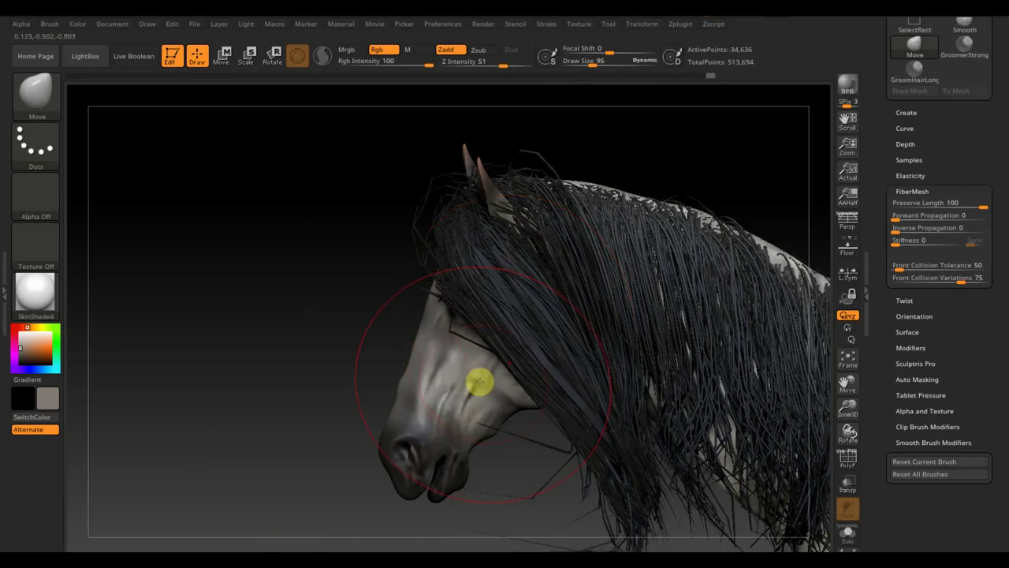
right_drag(479, 383, 478, 379)
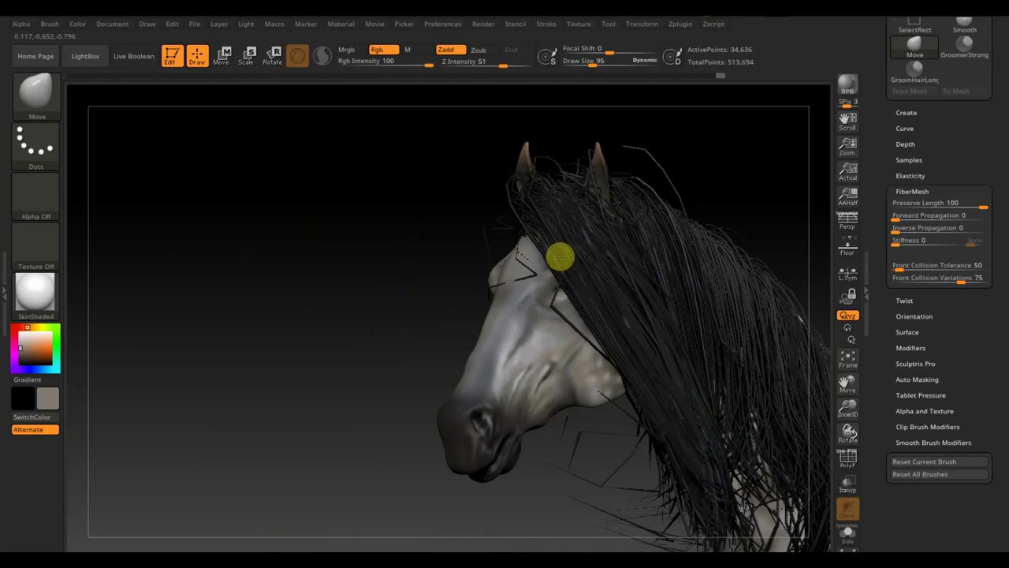
Comb the hanging mane tips along the neck, then open the brush library.
right_drag(560, 256, 559, 255)
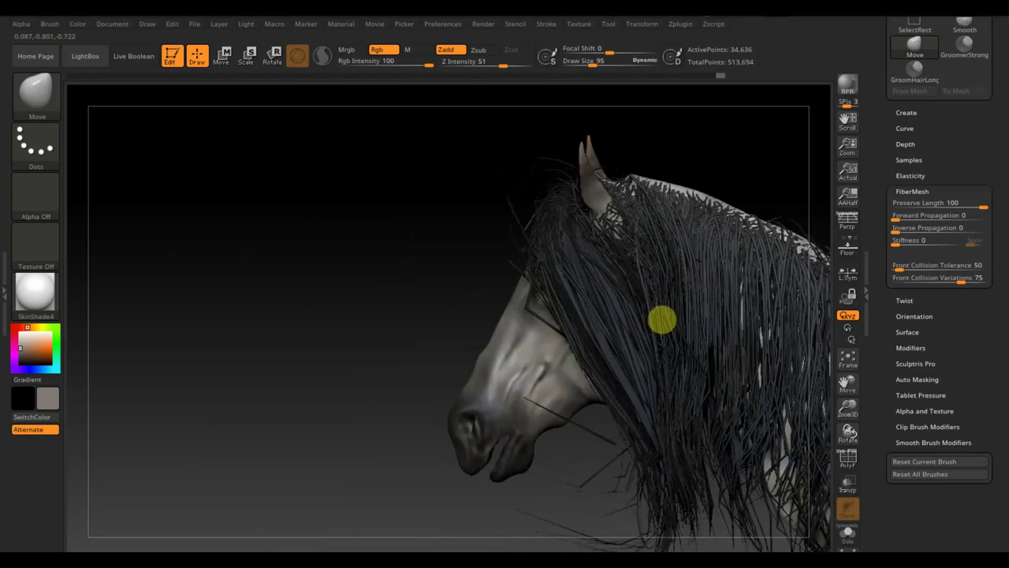
right_drag(663, 319, 667, 321)
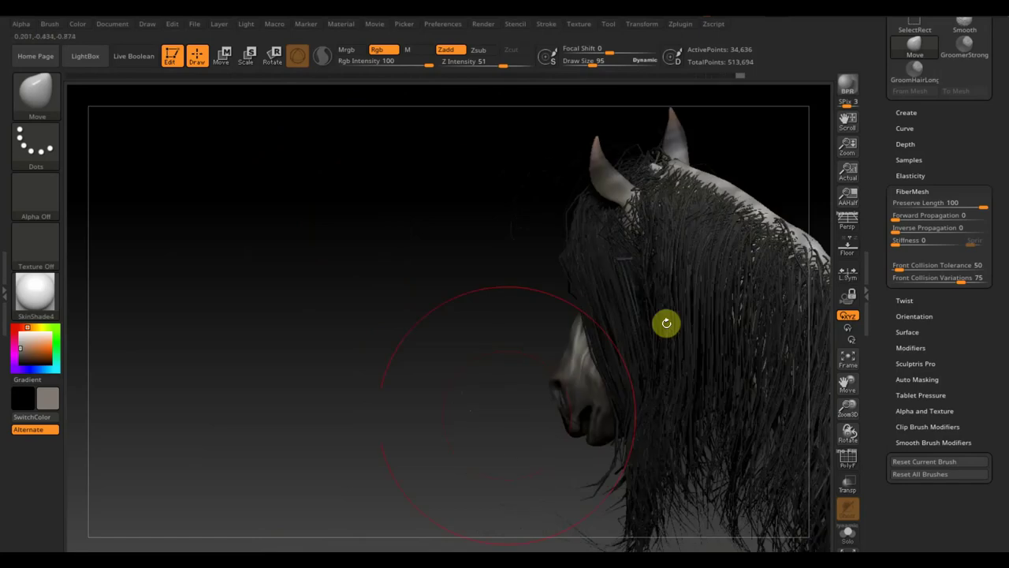
right_drag(482, 418, 480, 419)
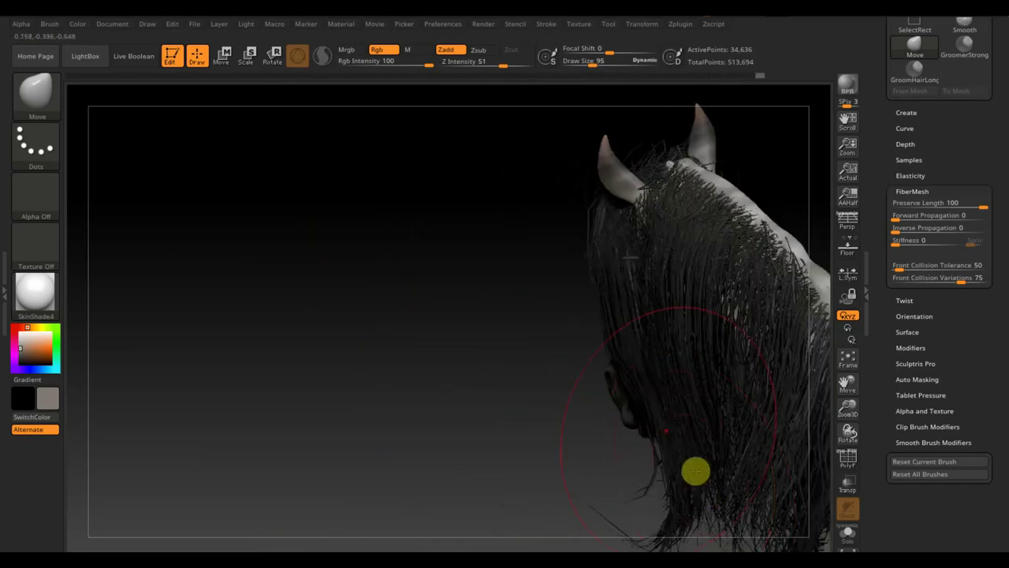
mouse_move(500, 340)
right_down()
mouse_move(373, 181)
mouse_move(513, 225)
right_up()
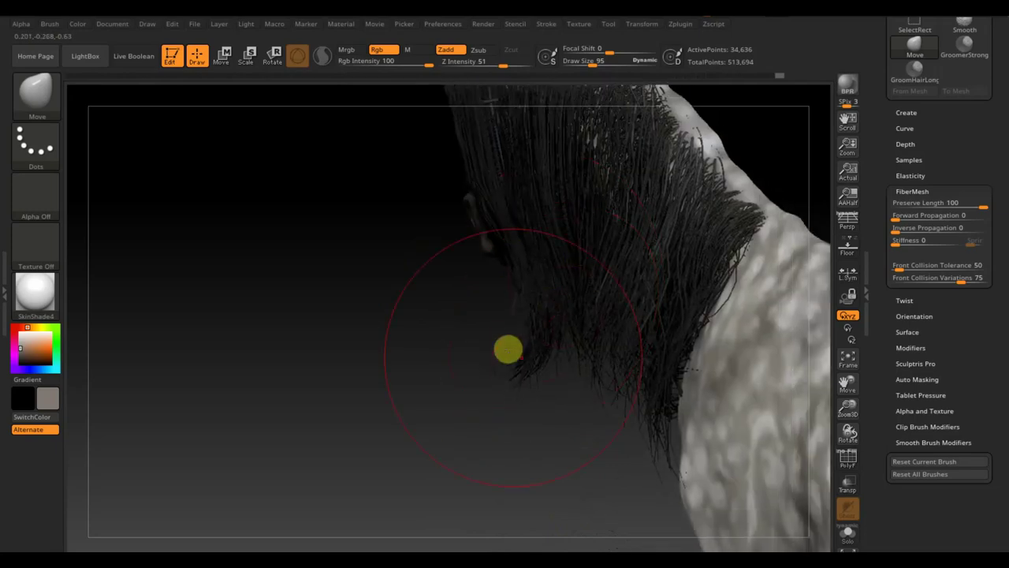
drag(519, 370, 569, 379)
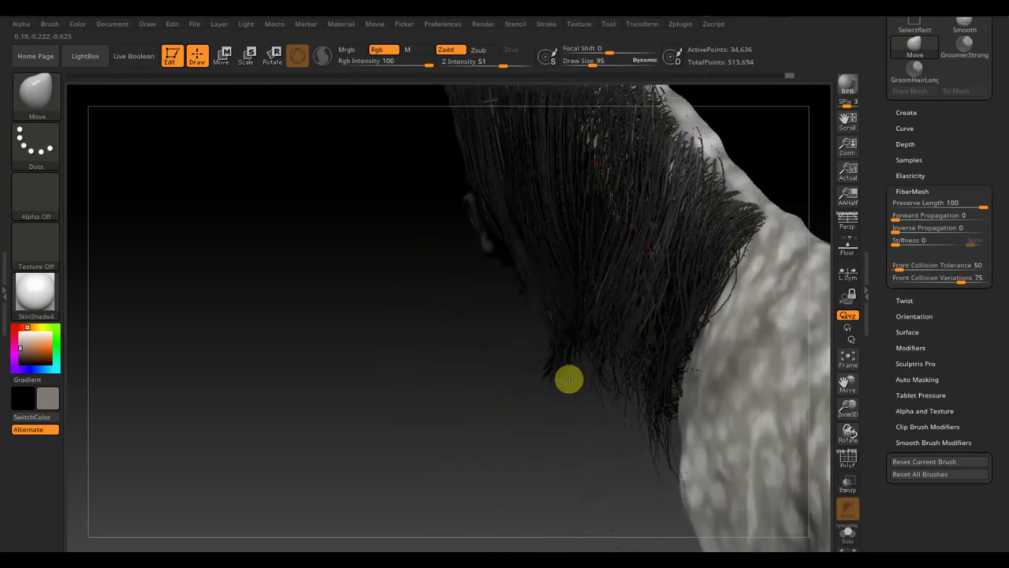
drag(578, 365, 539, 360)
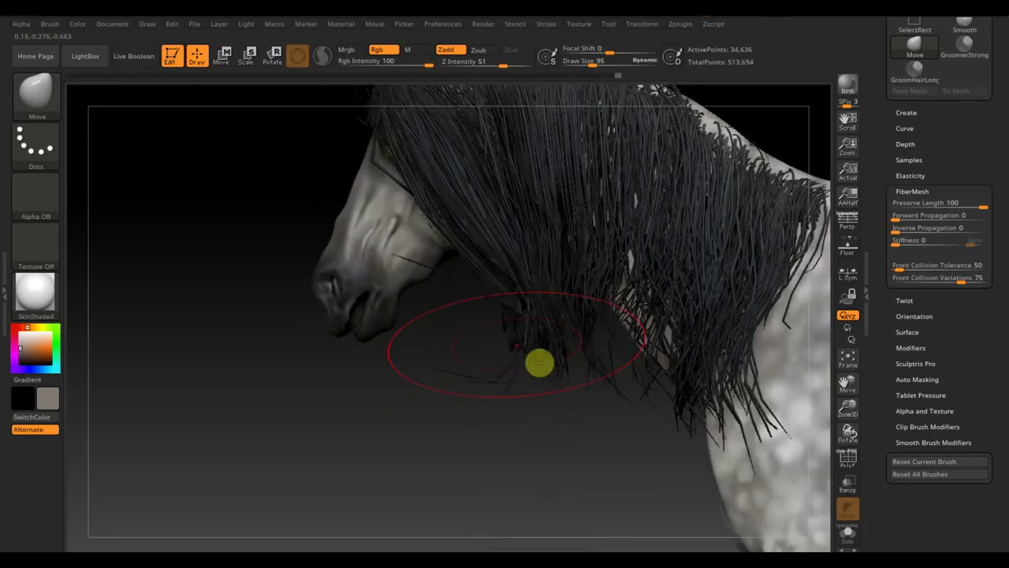
key(b)
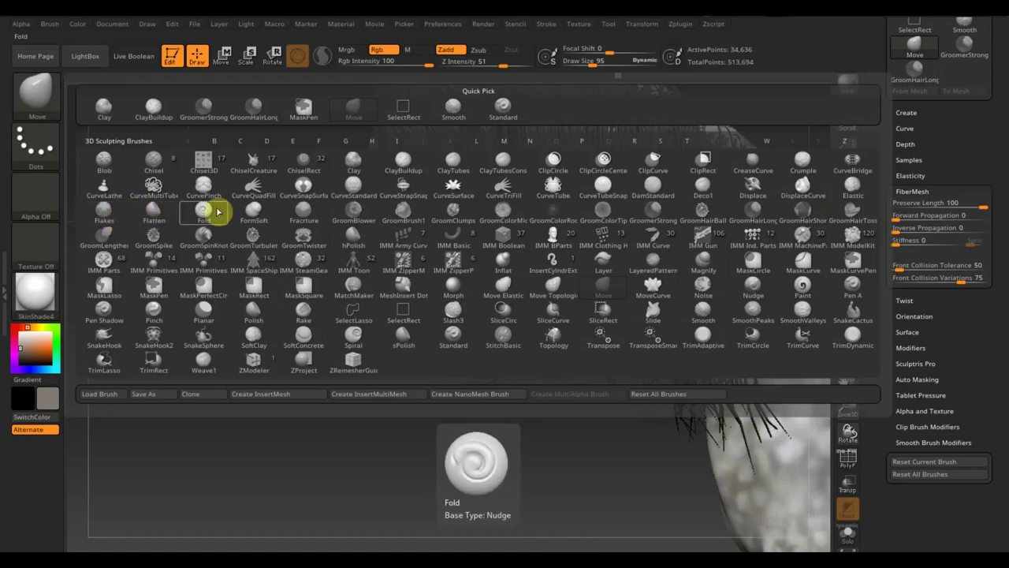
Reshape the mane strands below the head and lower neck with FormSoft.
click(262, 210)
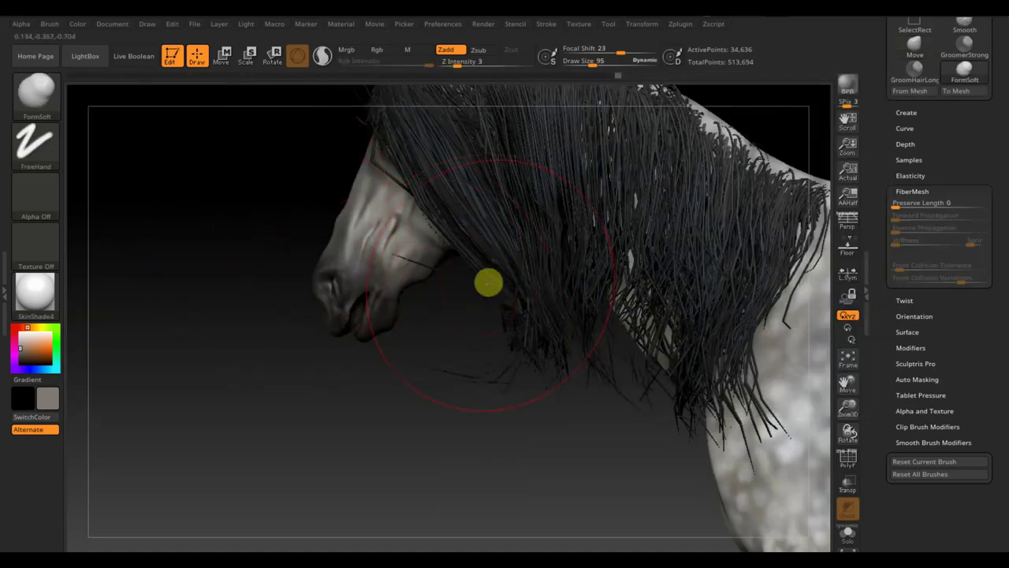
drag(488, 282, 491, 365)
drag(644, 287, 630, 345)
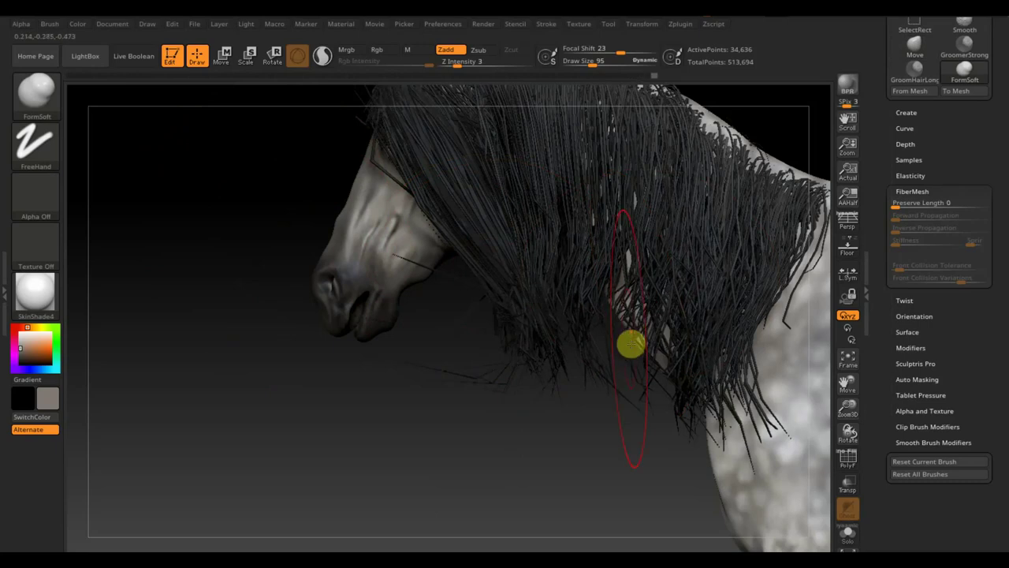
Groom the strands under the jaw with GroomHairShort, undo once, and switch to Move mode.
click(54, 108)
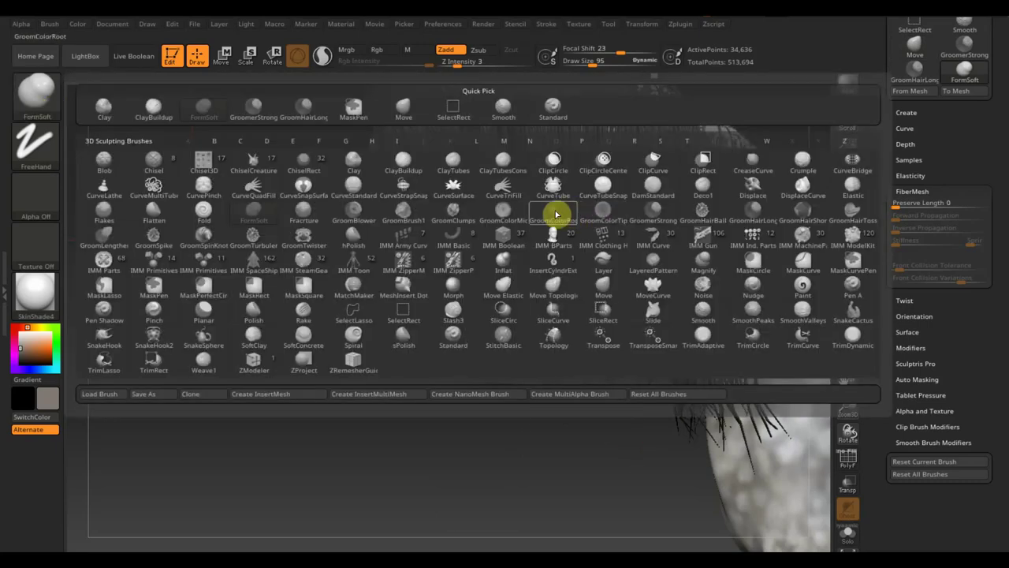
click(497, 211)
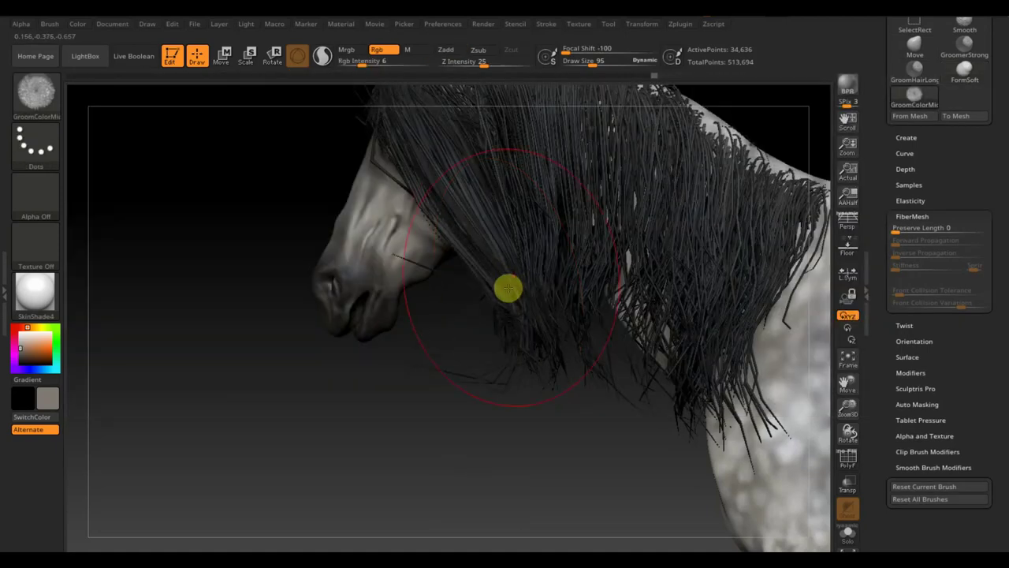
click(45, 100)
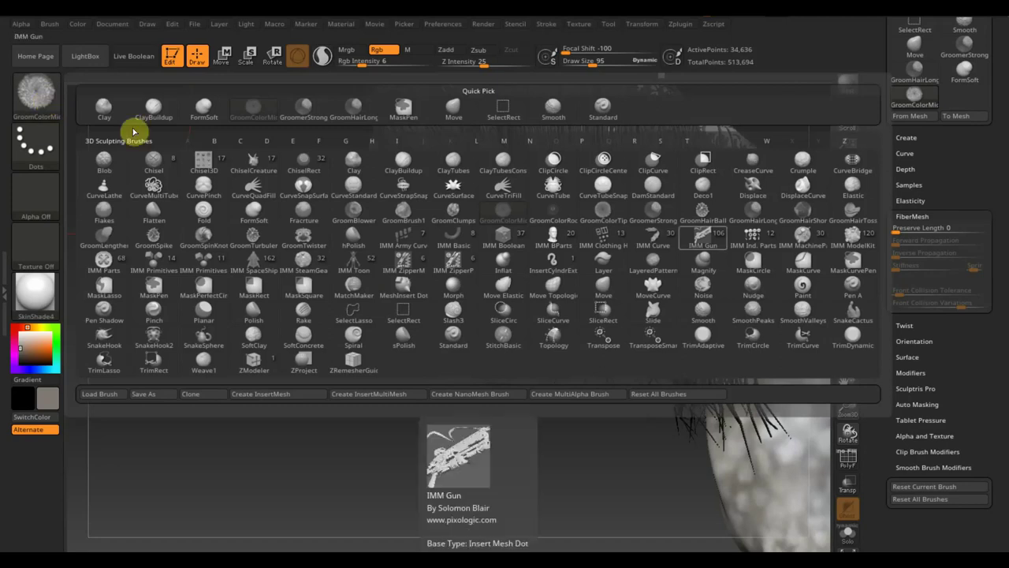
click(800, 218)
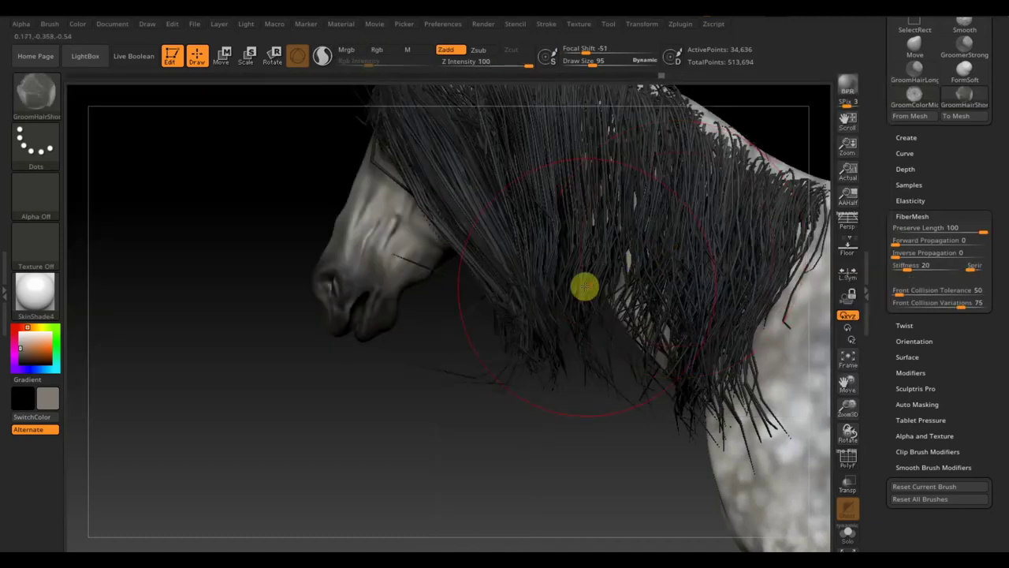
drag(522, 354, 519, 317)
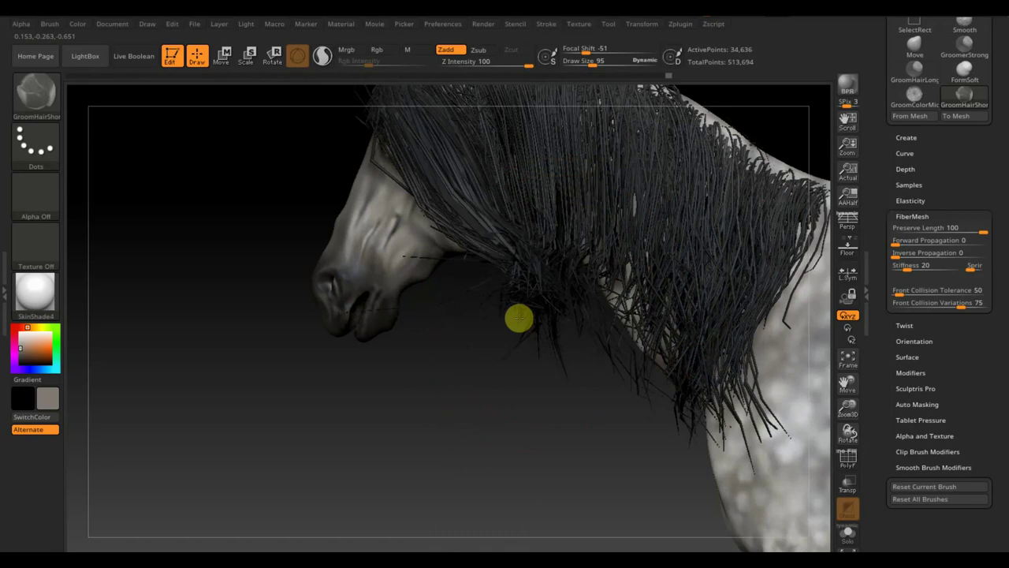
key(ctrl+z)
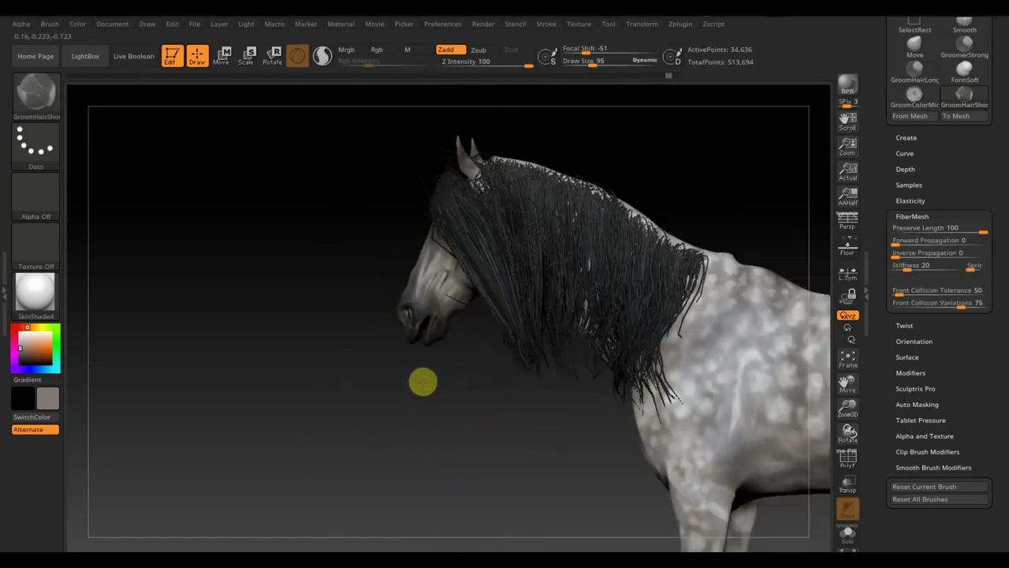
click(47, 101)
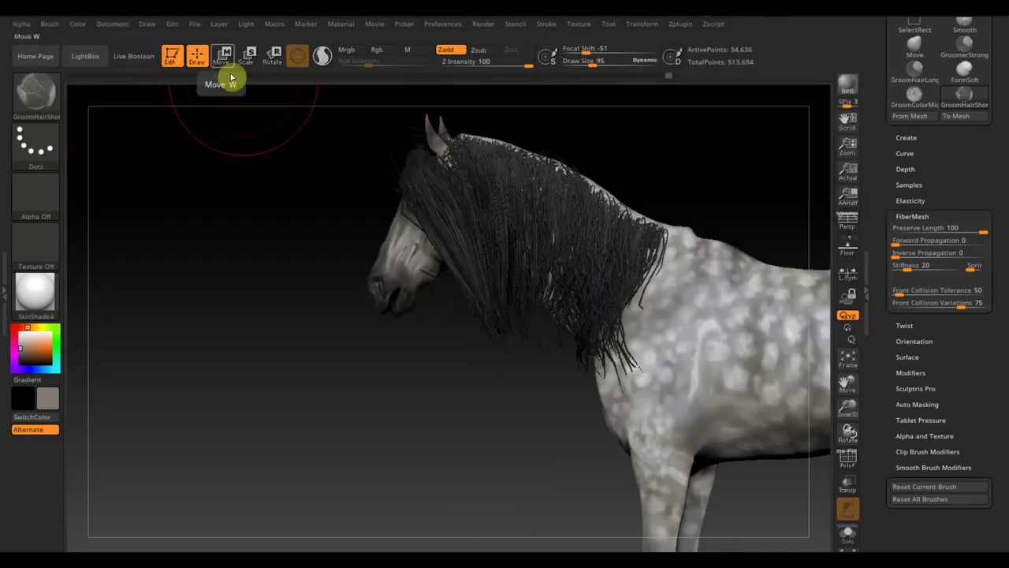
click(224, 60)
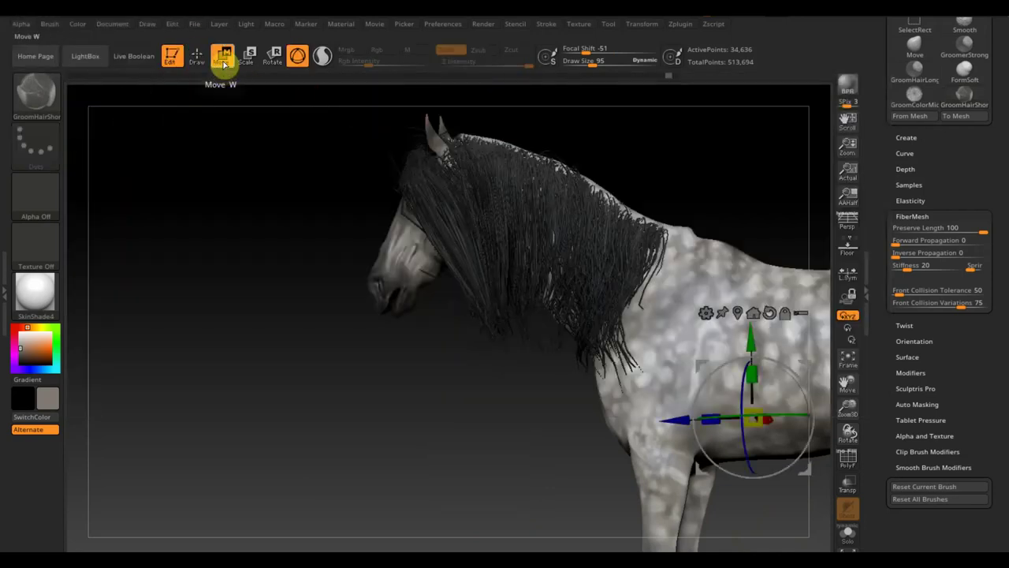
Place the move gizmo on the mane, check rear and side views, then undo once.
alt+drag(497, 402, 431, 392)
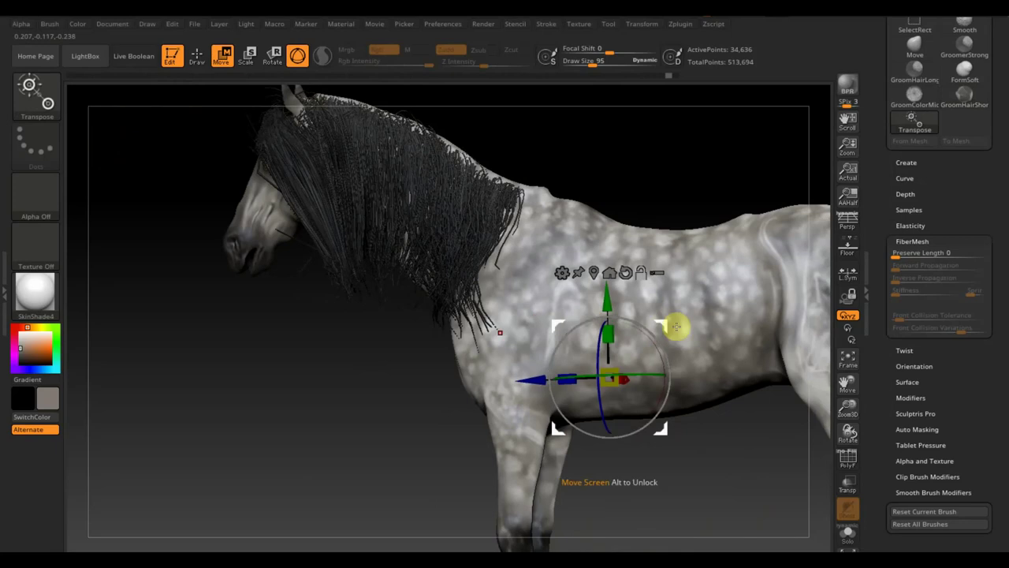
mouse_move(677, 326)
alt+mouse_down()
mouse_move(489, 229)
mouse_move(400, 149)
mouse_move(382, 157)
mouse_move(382, 142)
alt+mouse_up()
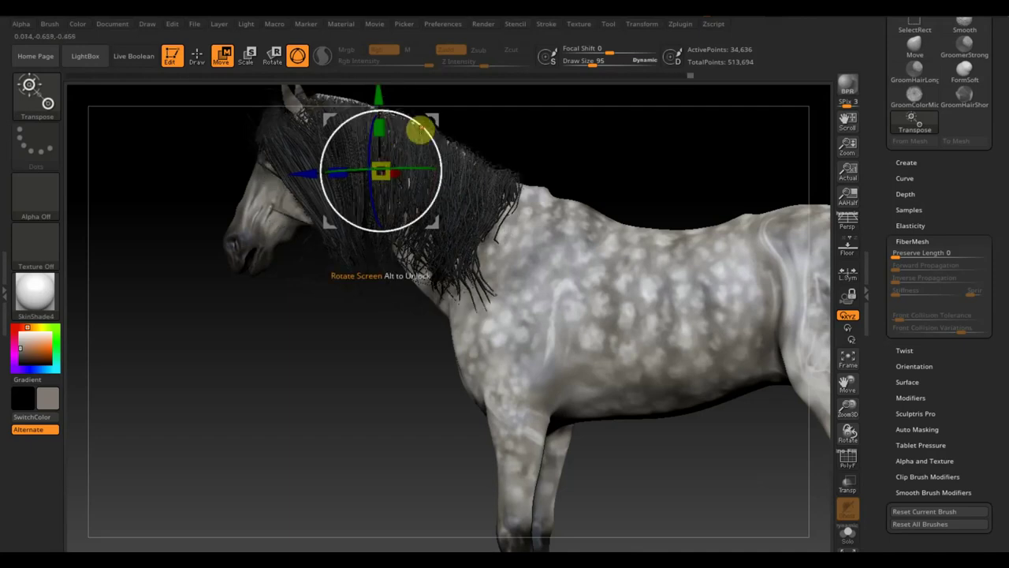
drag(603, 150, 560, 187)
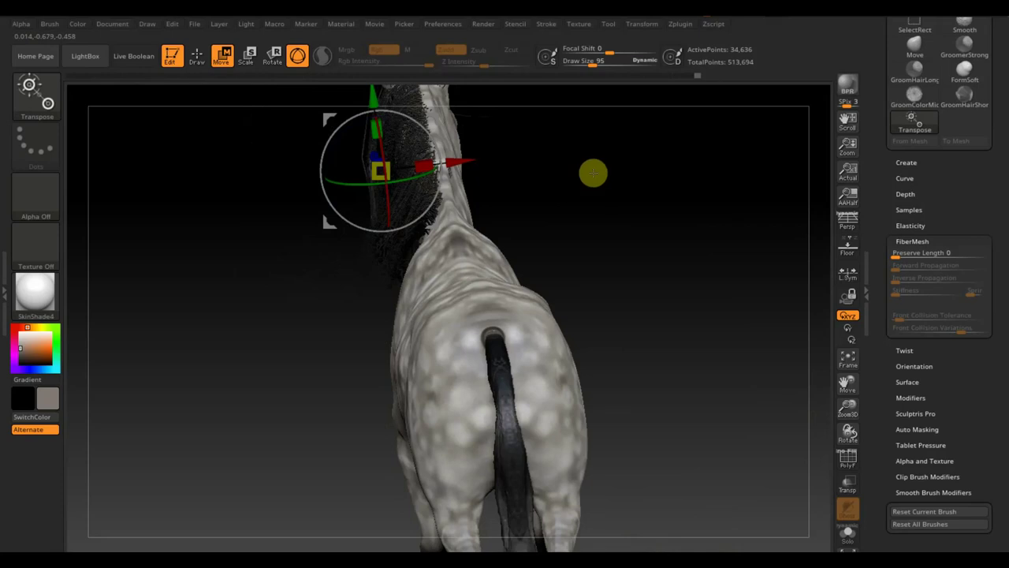
mouse_move(593, 173)
alt+mouse_down()
mouse_move(520, 265)
mouse_move(615, 260)
alt+mouse_up()
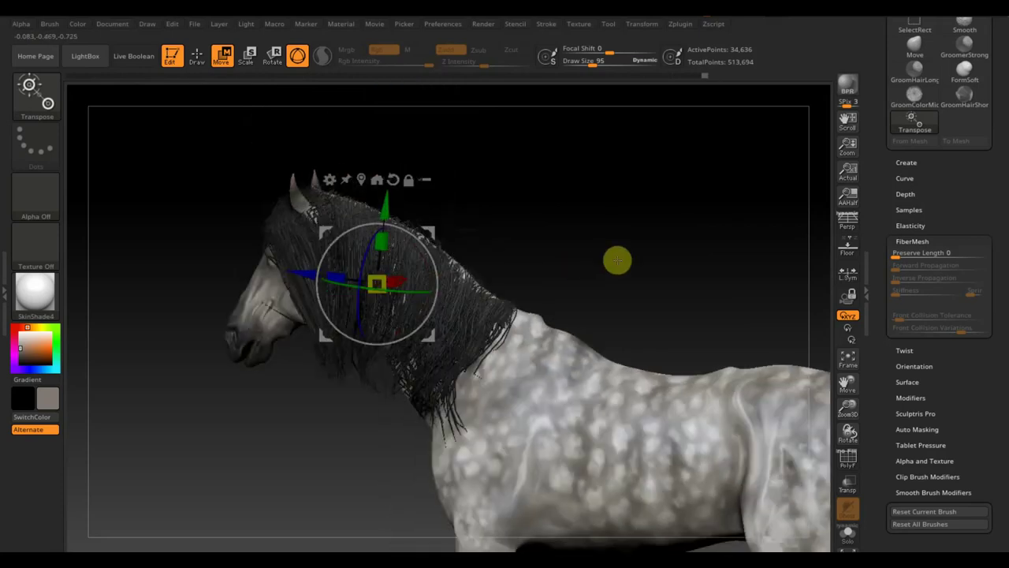
key(ctrl+z)
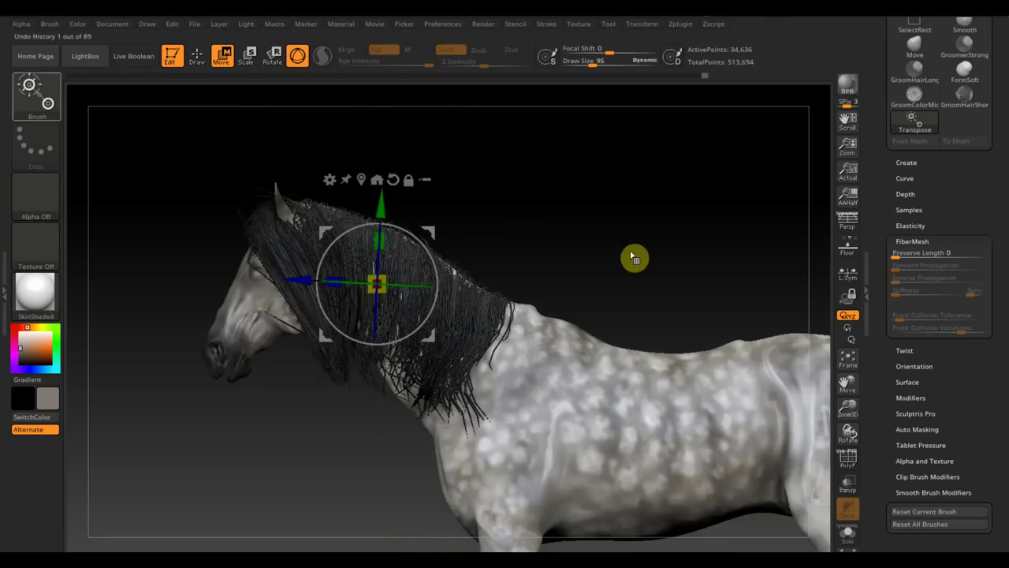
Smooth the mane fibres straight down the neck, drop the brush size to 39, and open the brush library.
key(q)
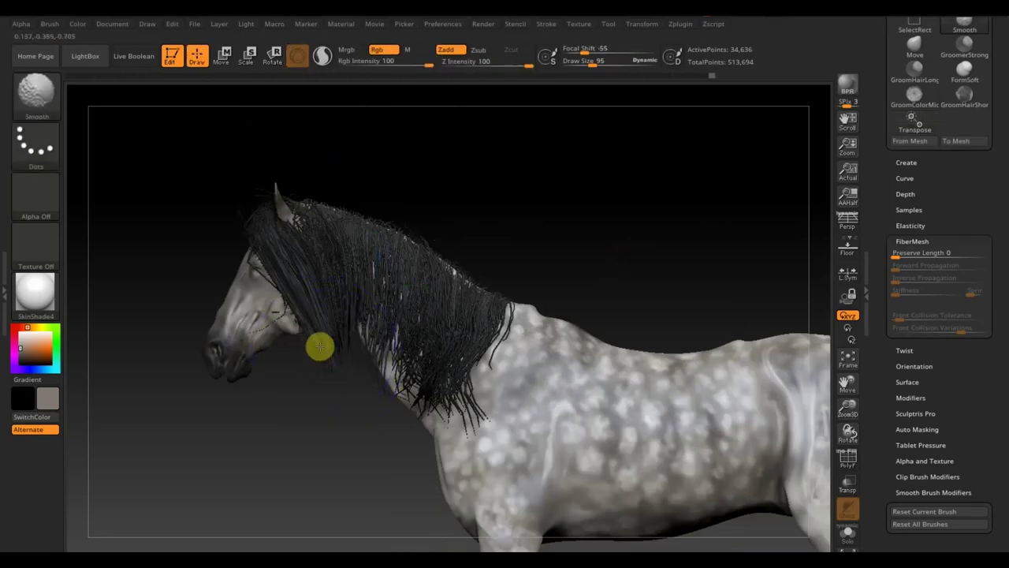
drag(320, 345, 448, 401)
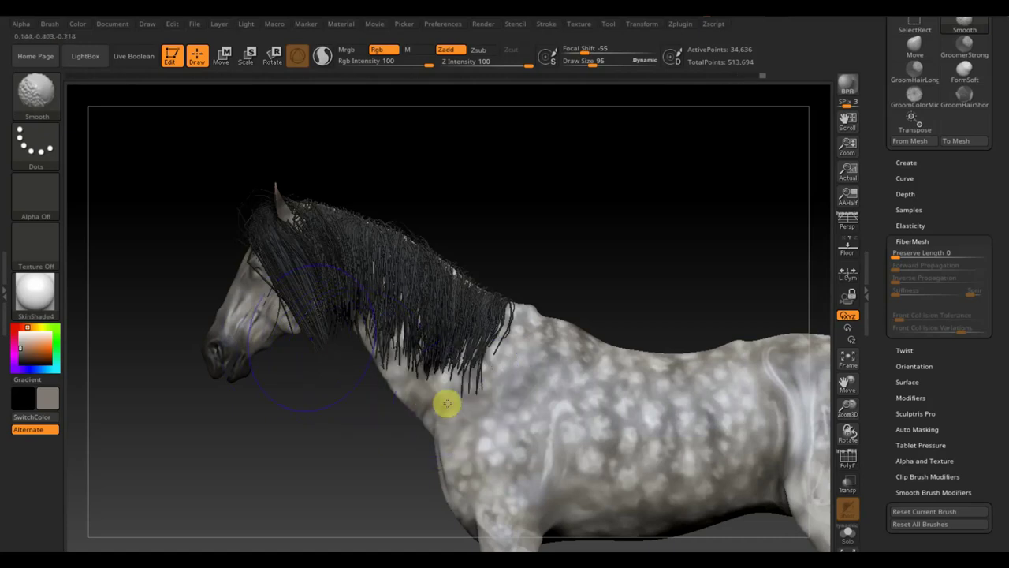
mouse_move(581, 56)
mouse_down()
mouse_move(575, 63)
mouse_move(586, 66)
mouse_up()
key(shift)
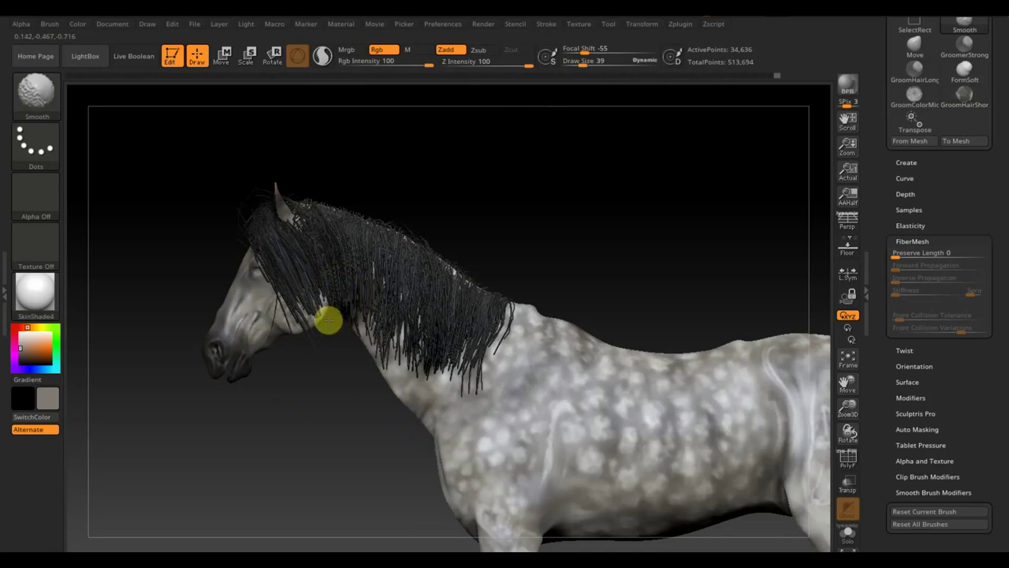
click(36, 91)
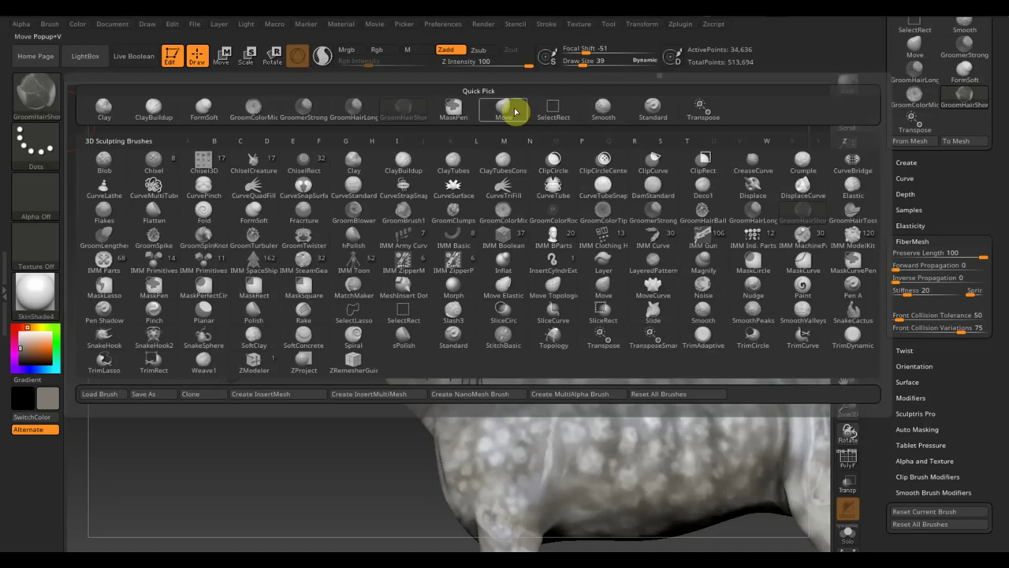
mouse_move(753, 213)
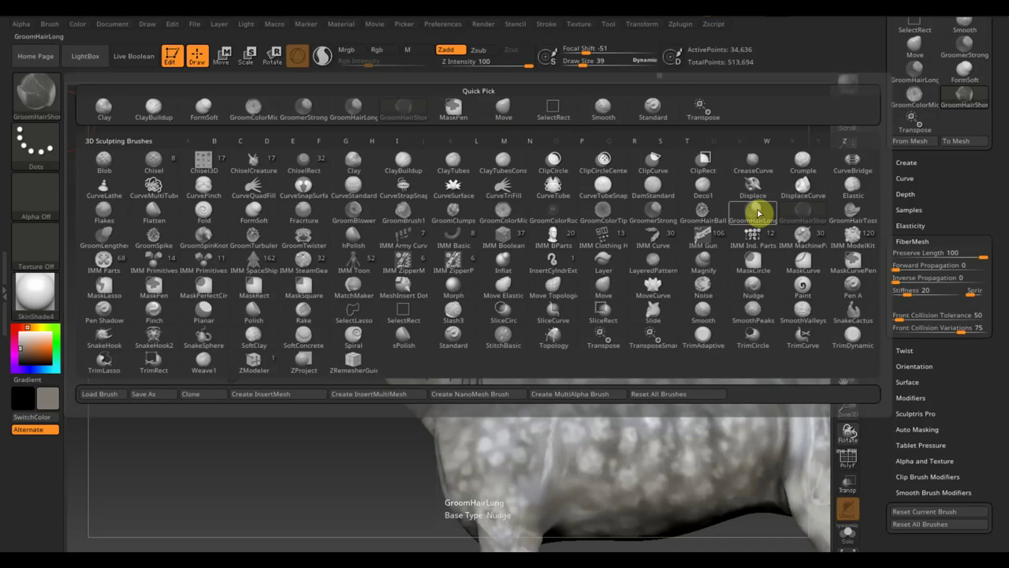
Groom the forelock across the forehead with GroomHairLong.
click(759, 213)
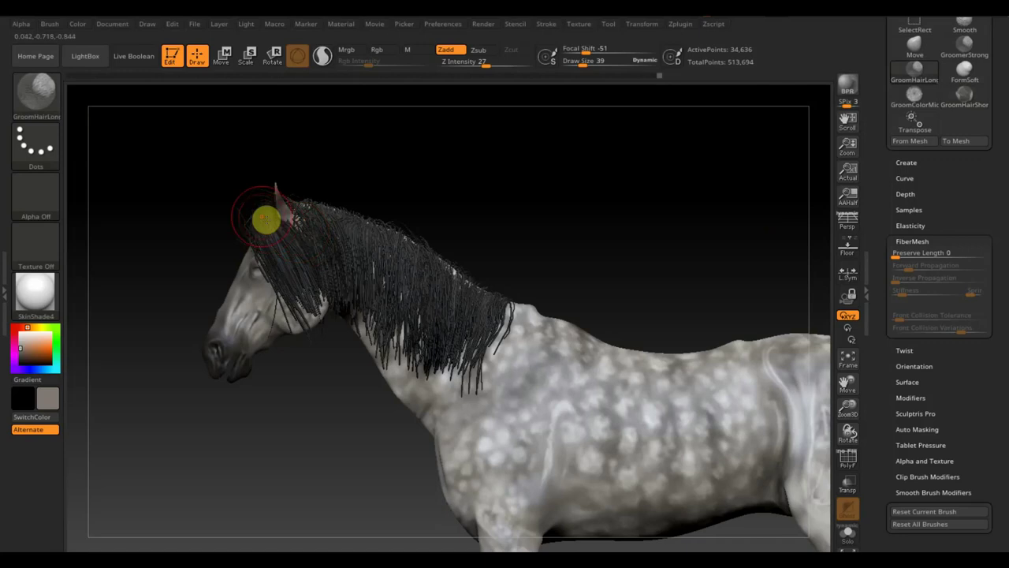
mouse_move(232, 216)
mouse_down()
mouse_move(252, 213)
mouse_move(241, 230)
mouse_move(210, 220)
mouse_move(225, 214)
mouse_move(248, 237)
mouse_move(209, 268)
mouse_move(235, 272)
mouse_up()
mouse_move(397, 271)
mouse_down()
mouse_move(368, 275)
mouse_move(354, 300)
mouse_move(342, 294)
mouse_up()
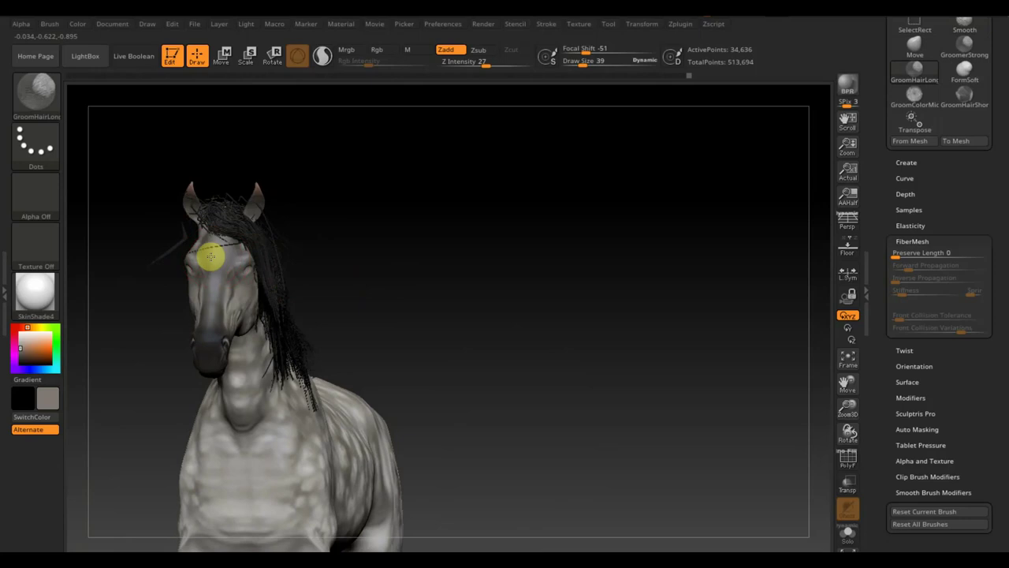
mouse_move(210, 255)
mouse_down()
mouse_move(187, 252)
mouse_move(218, 261)
mouse_up()
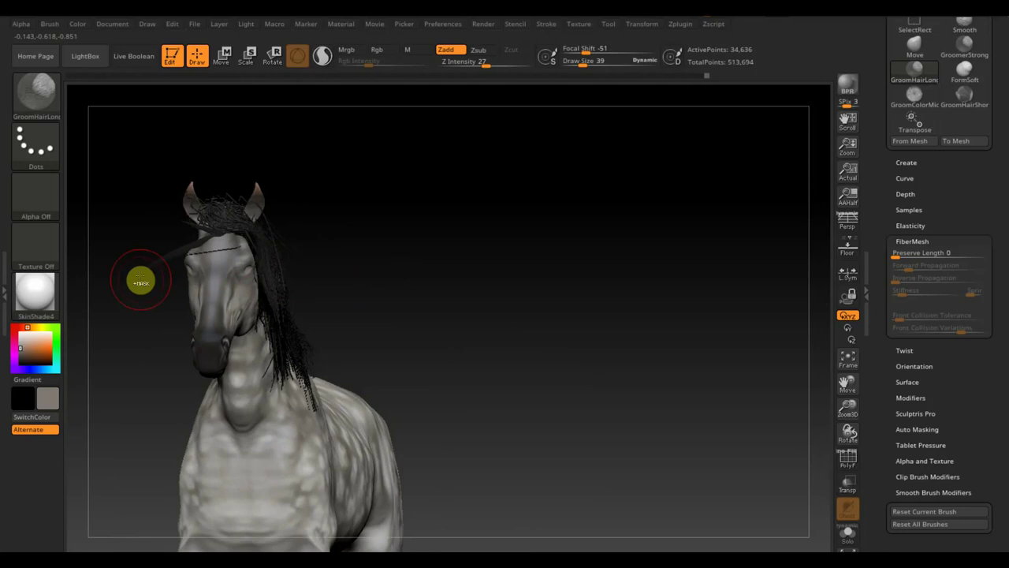
drag(150, 276, 140, 281)
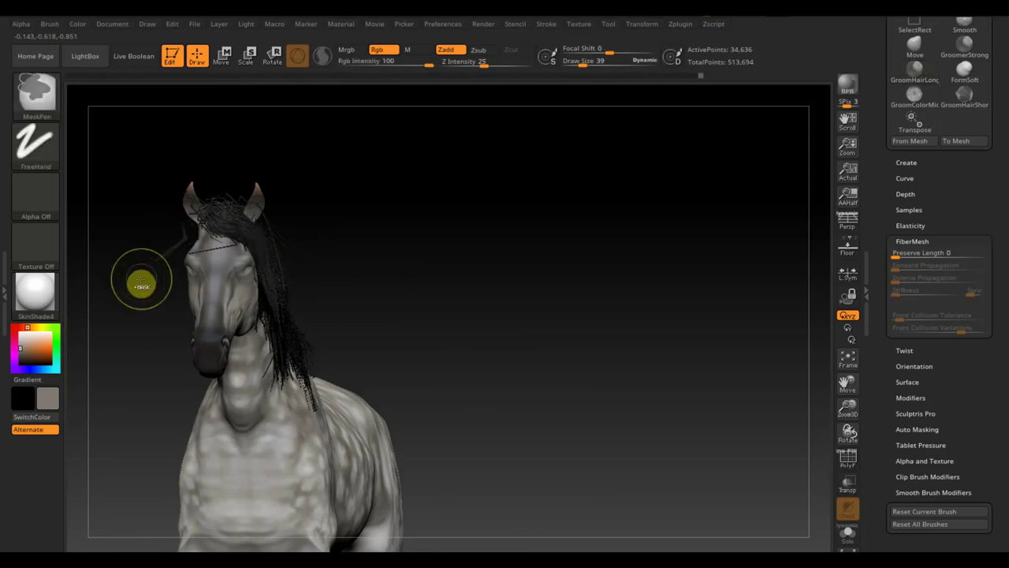
key(ctrl)
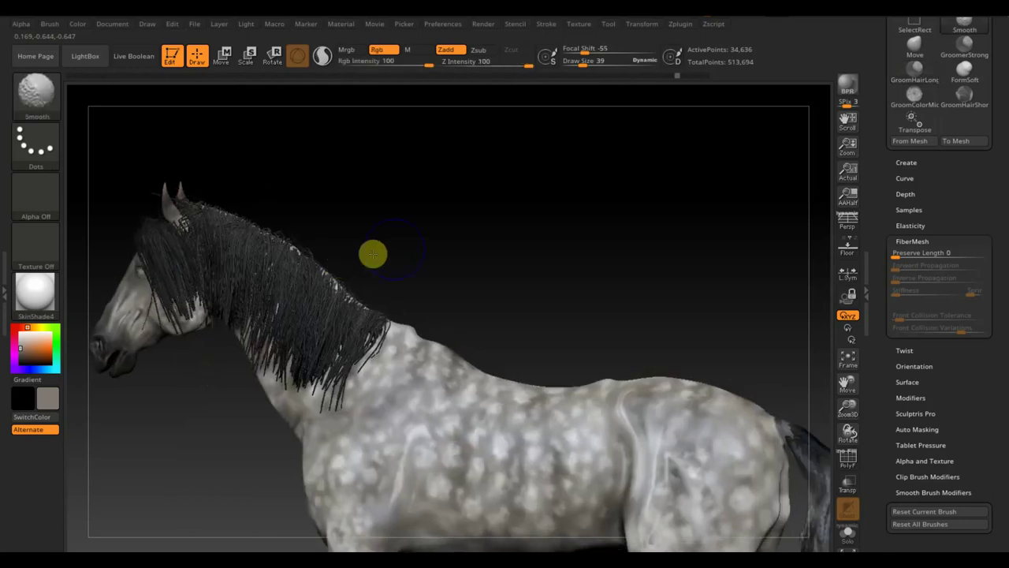
At brush size 69, comb the forelock and mane down over the face and cheek.
drag(370, 249, 403, 250)
drag(465, 242, 547, 232)
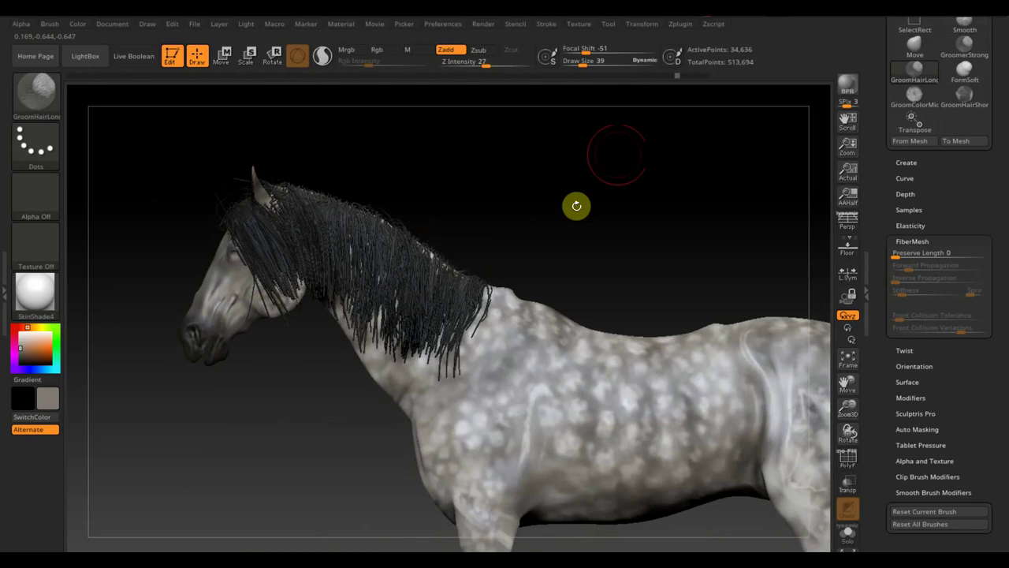
key(bracketright)
key(bracketright)
key(bracketright)
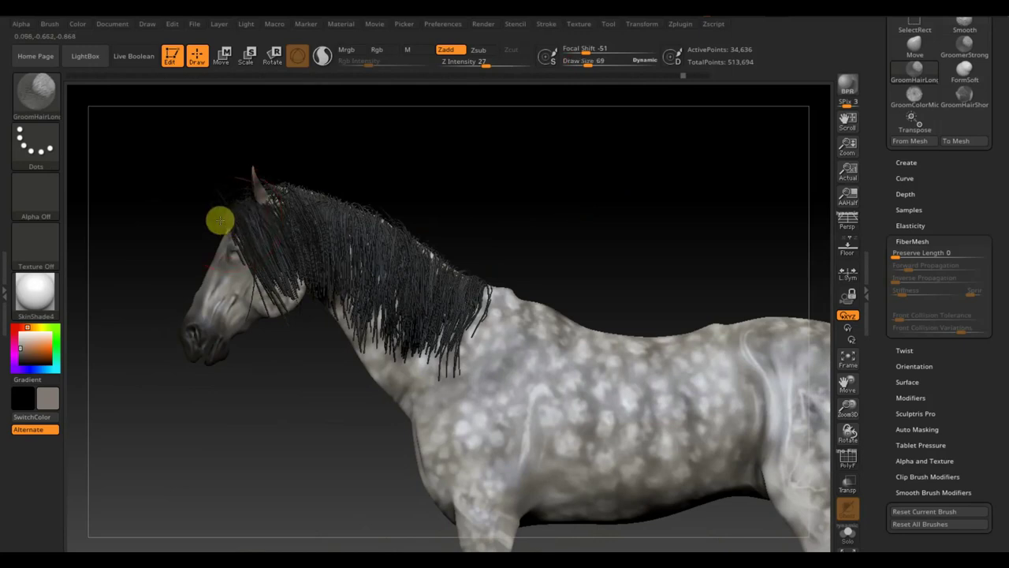
mouse_move(218, 221)
mouse_down()
mouse_move(270, 253)
mouse_move(268, 287)
mouse_up()
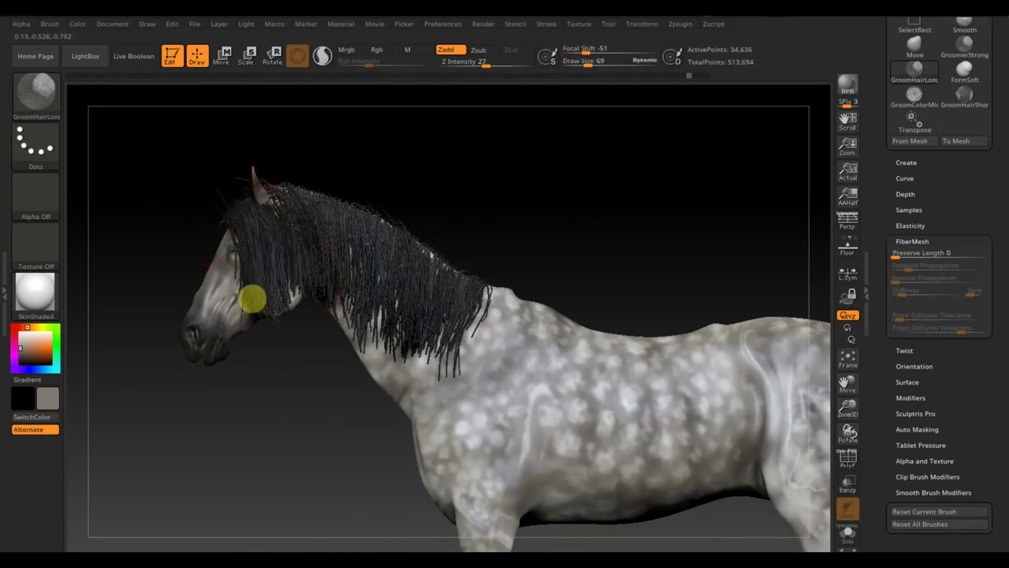
drag(244, 293, 280, 297)
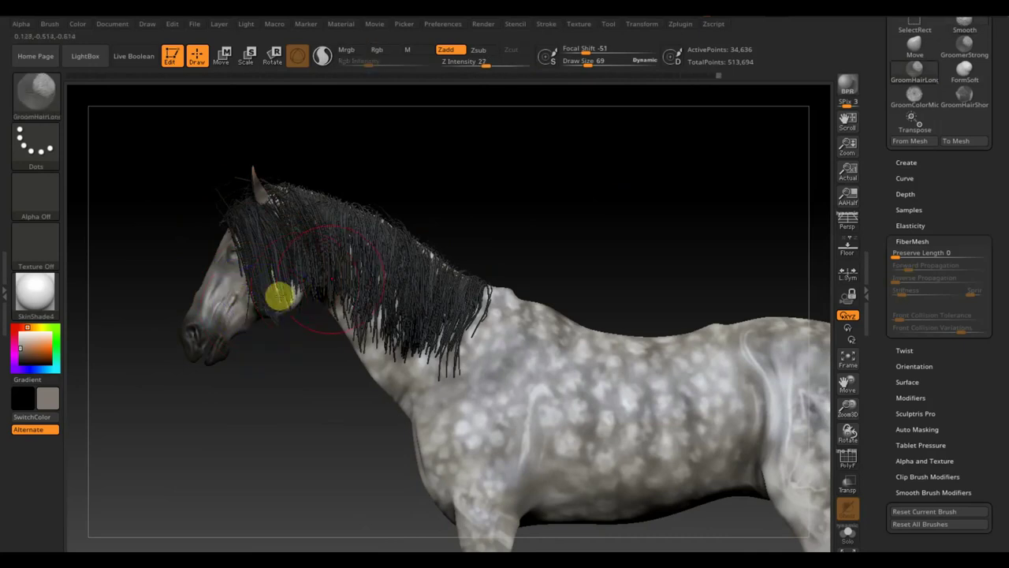
Smooth the strands down the neck, then comb them forward near the cheek and eye.
key(shift)
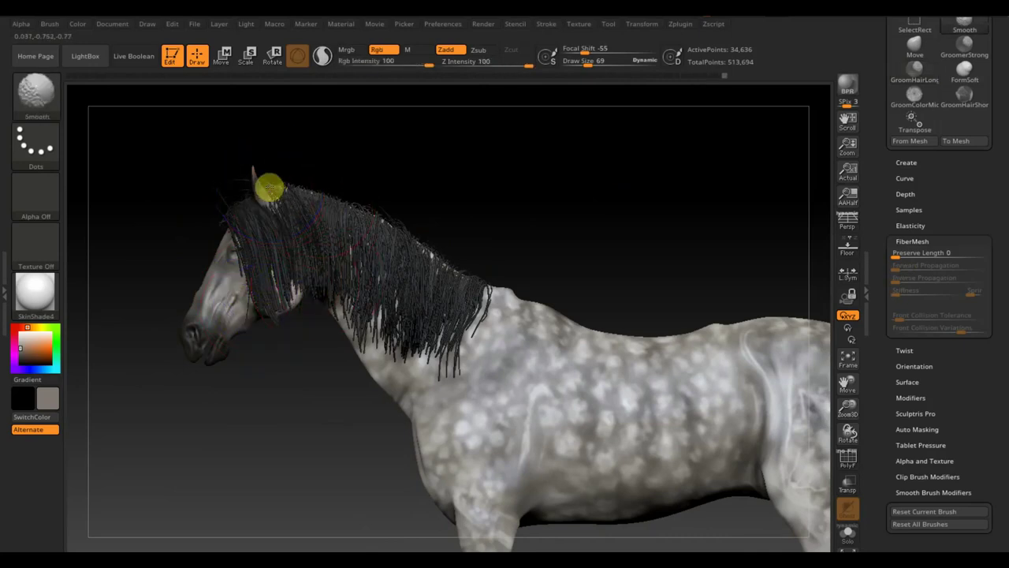
mouse_move(265, 180)
shift+mouse_down()
mouse_move(419, 345)
mouse_move(275, 286)
mouse_move(286, 255)
mouse_move(261, 261)
mouse_move(279, 287)
mouse_move(335, 241)
shift+mouse_up()
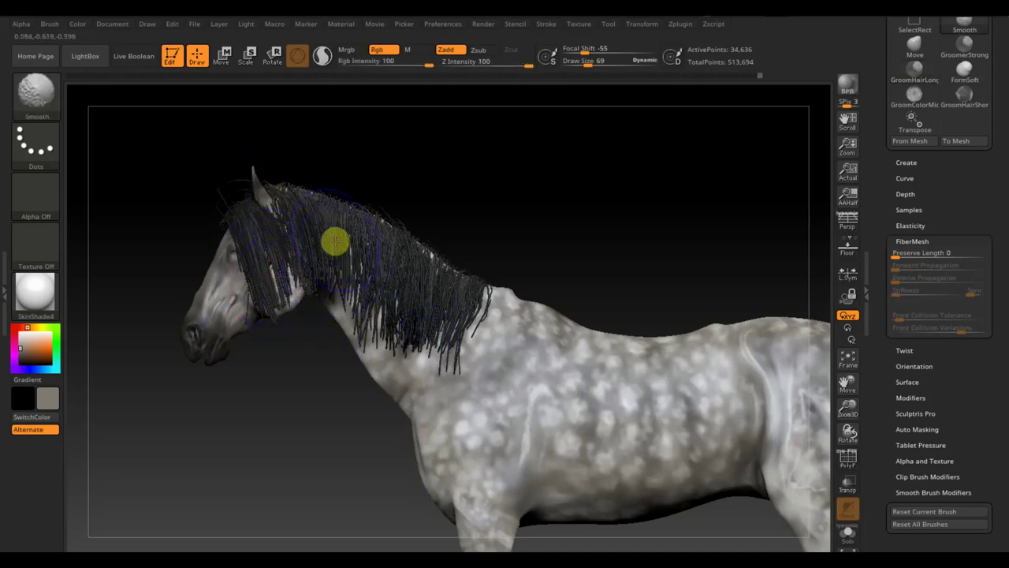
key(shift)
mouse_move(359, 289)
mouse_down()
mouse_move(244, 266)
mouse_move(299, 247)
mouse_move(356, 280)
mouse_move(360, 300)
mouse_move(439, 320)
mouse_move(426, 254)
mouse_move(339, 229)
mouse_move(507, 203)
mouse_move(478, 310)
mouse_move(496, 340)
mouse_move(569, 231)
mouse_up()
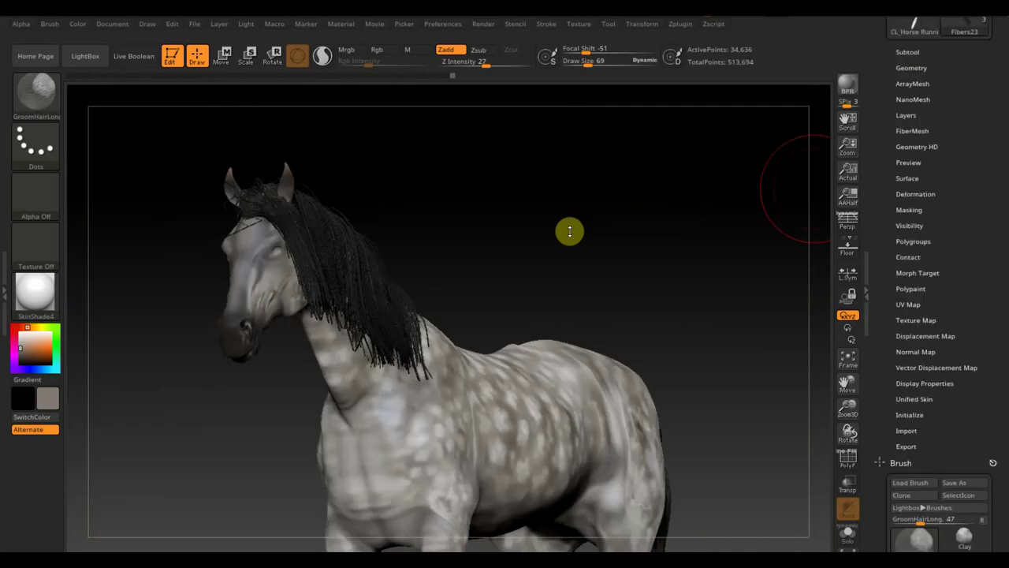
Hide the horse body subtool to isolate the mane, groom the loose fibres, and open the brush library.
click(917, 77)
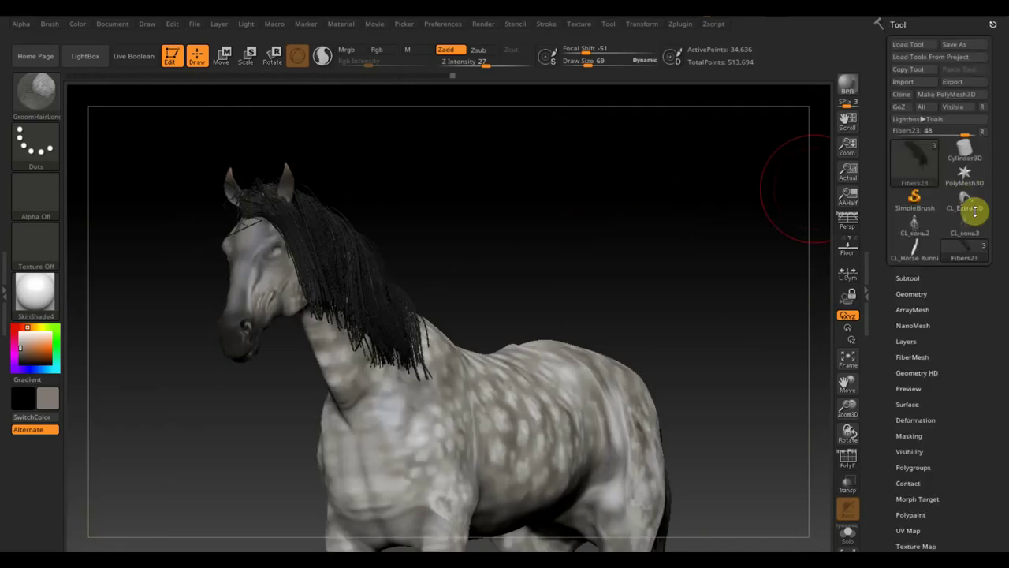
click(908, 278)
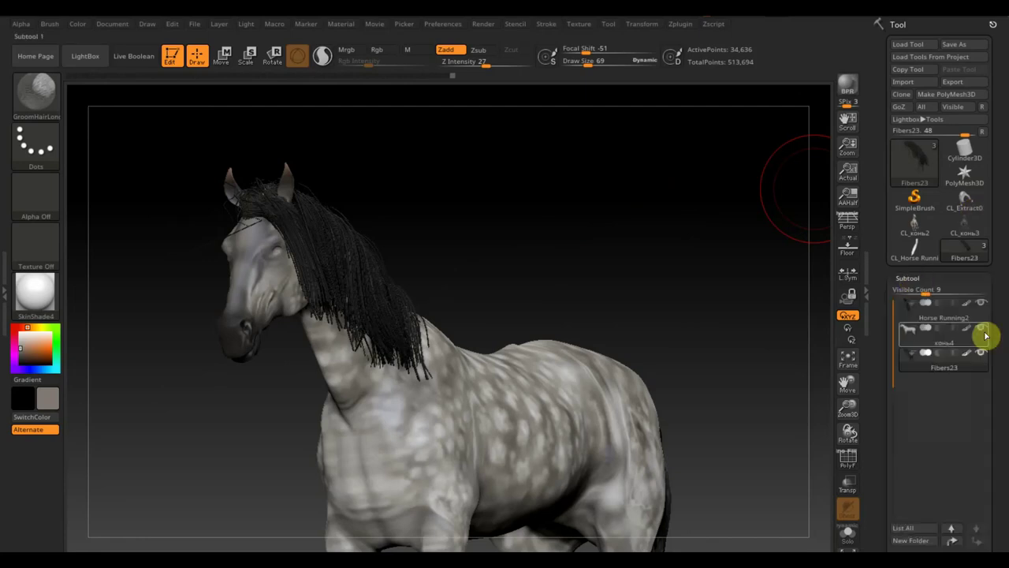
click(984, 334)
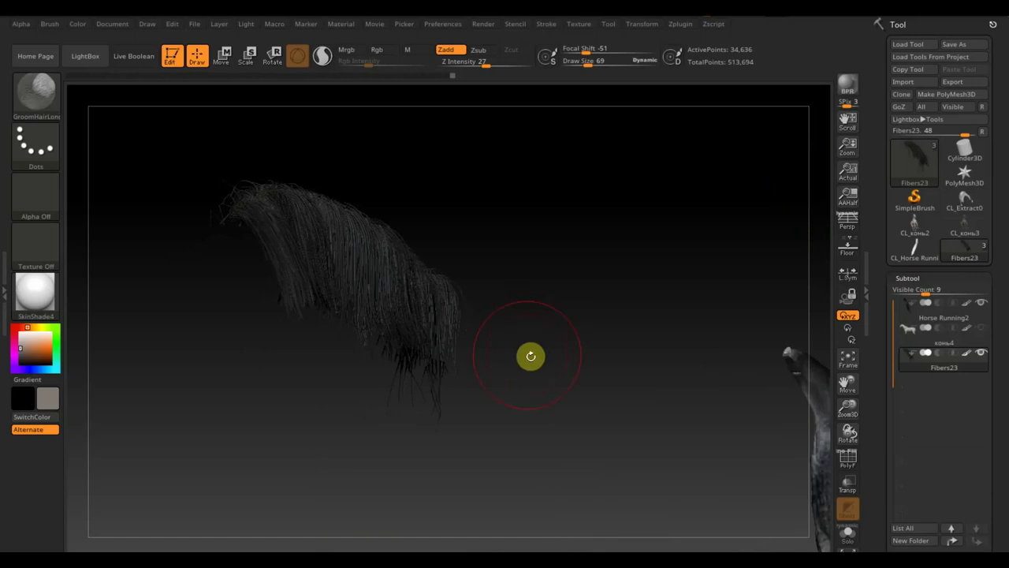
drag(529, 354, 520, 366)
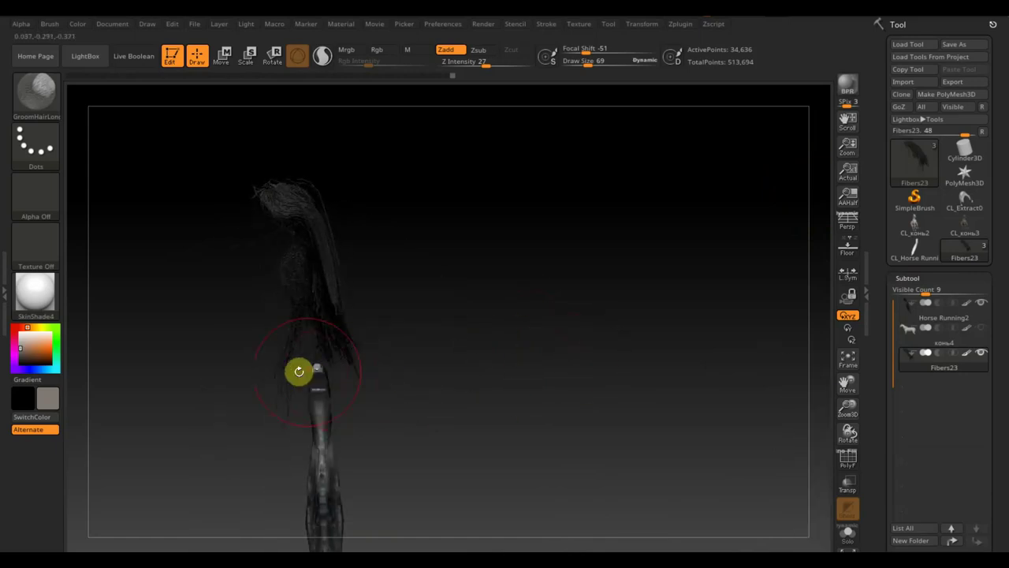
mouse_move(299, 371)
mouse_down()
mouse_move(310, 413)
mouse_move(289, 344)
mouse_move(288, 369)
mouse_move(324, 390)
mouse_move(308, 407)
mouse_move(324, 408)
mouse_up()
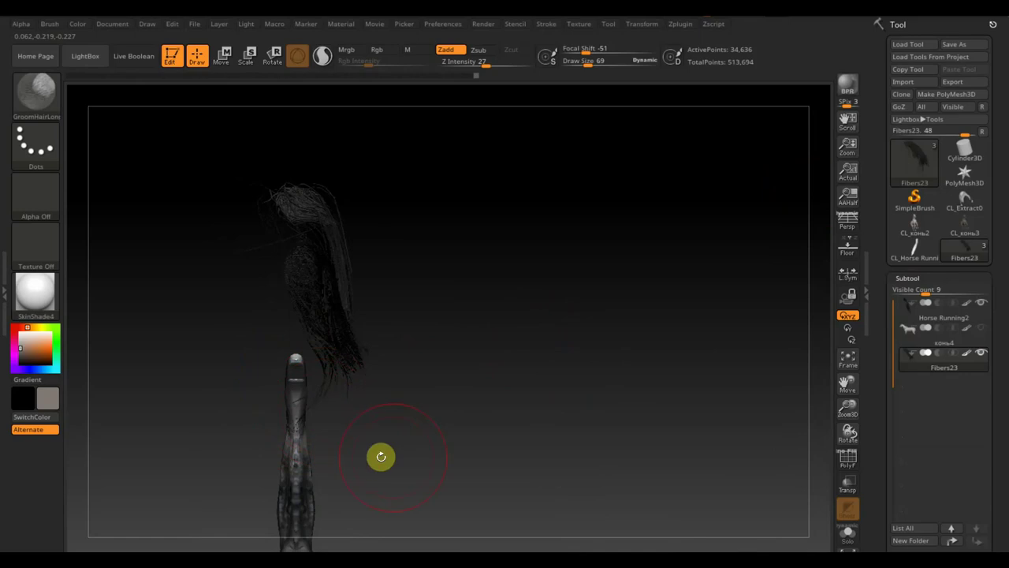
ctrl+shift+click(35, 102)
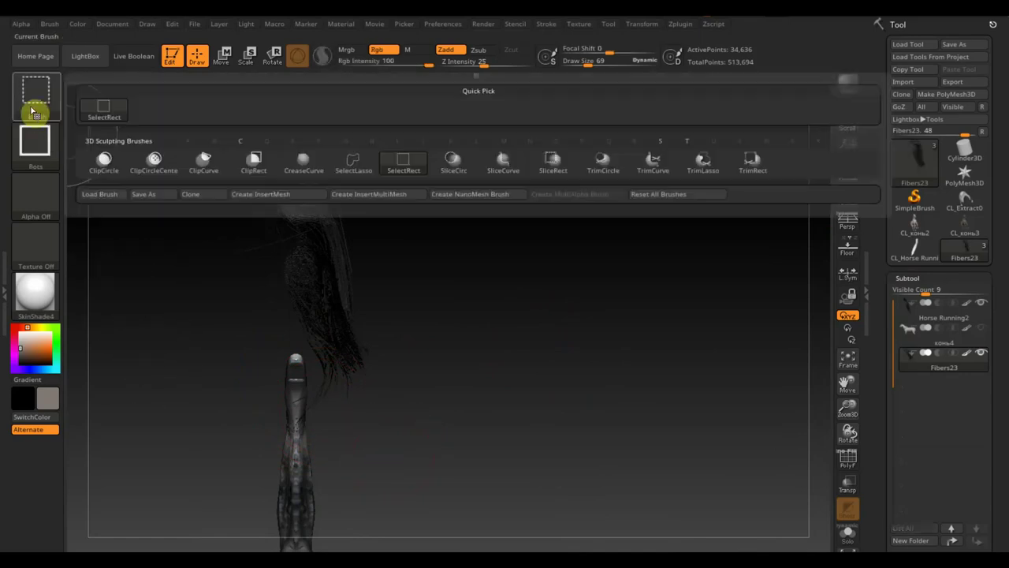
Trim away the lower mane fibres with TrimLasso and orbit around to inspect the cut.
click(704, 169)
mouse_move(568, 477)
ctrl+shift+mouse_down()
mouse_move(404, 488)
mouse_move(478, 472)
ctrl+shift+mouse_up()
mouse_move(478, 472)
mouse_down()
mouse_move(550, 461)
mouse_move(523, 436)
mouse_up()
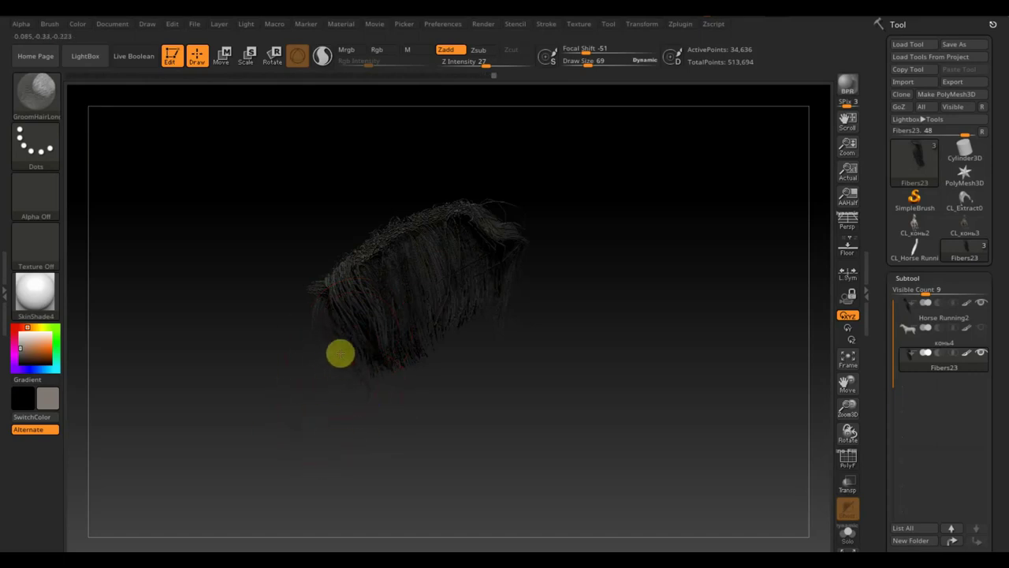
drag(421, 414, 422, 451)
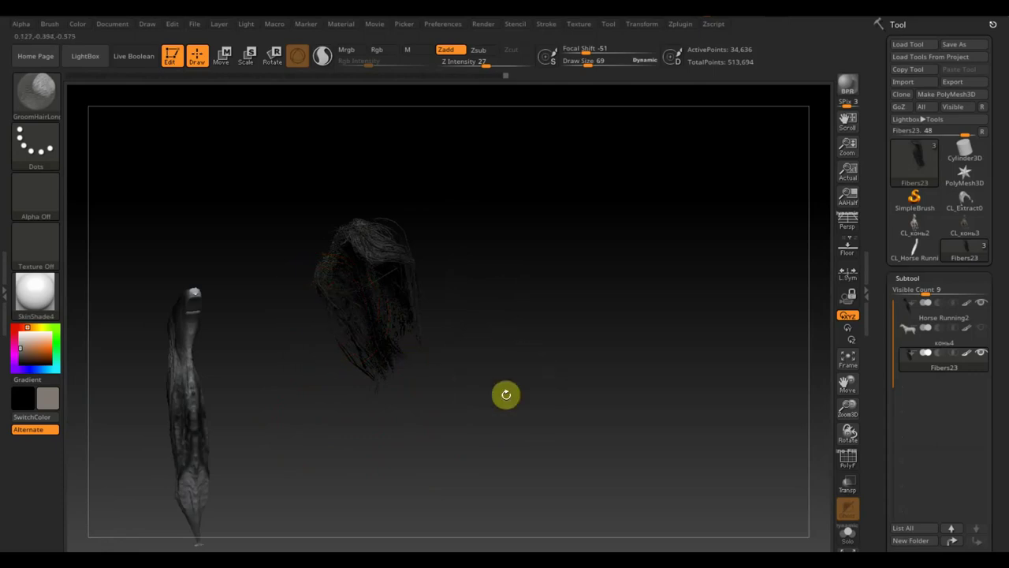
drag(505, 395, 479, 406)
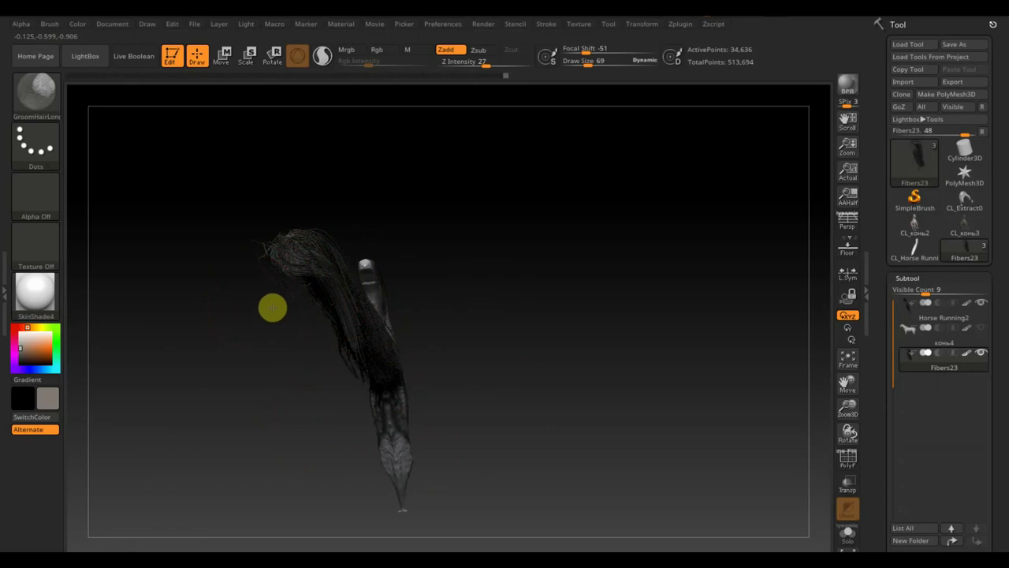
mouse_move(272, 308)
mouse_down()
mouse_move(255, 318)
mouse_move(313, 315)
mouse_move(371, 350)
mouse_up()
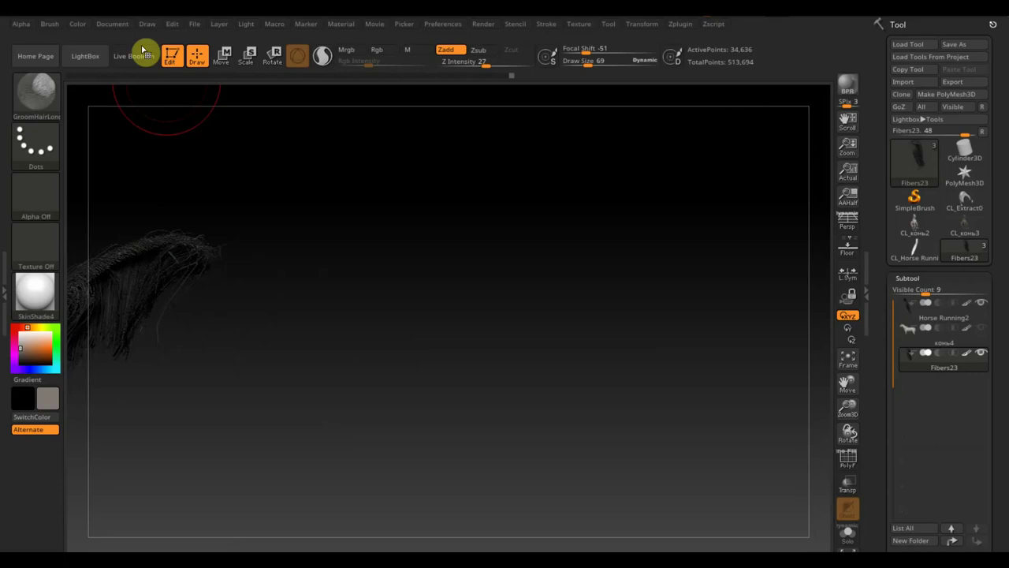
Brighten the background with Back Range, frame the mane, and smooth away stray tips.
click(112, 24)
drag(171, 246, 164, 251)
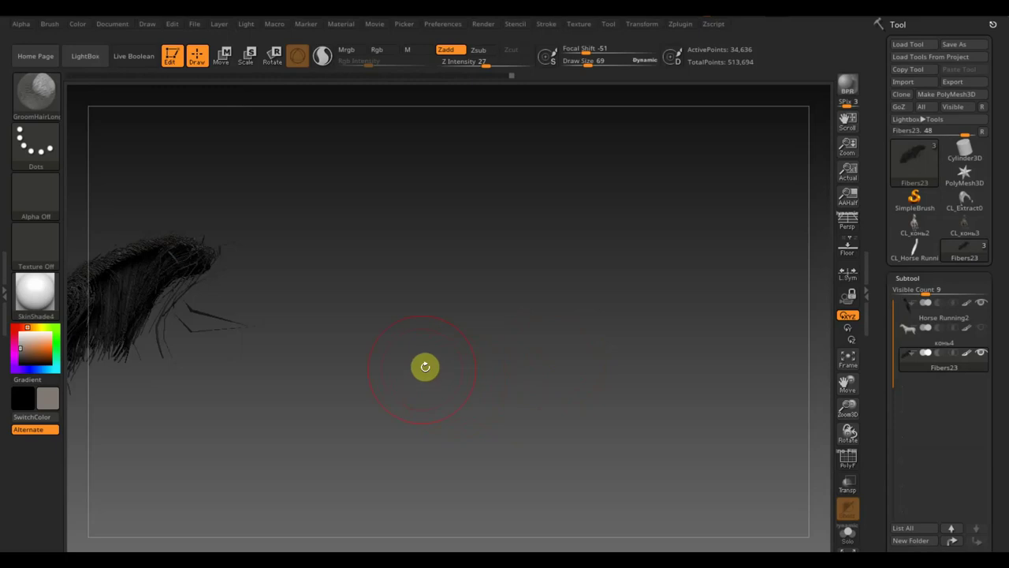
key(f)
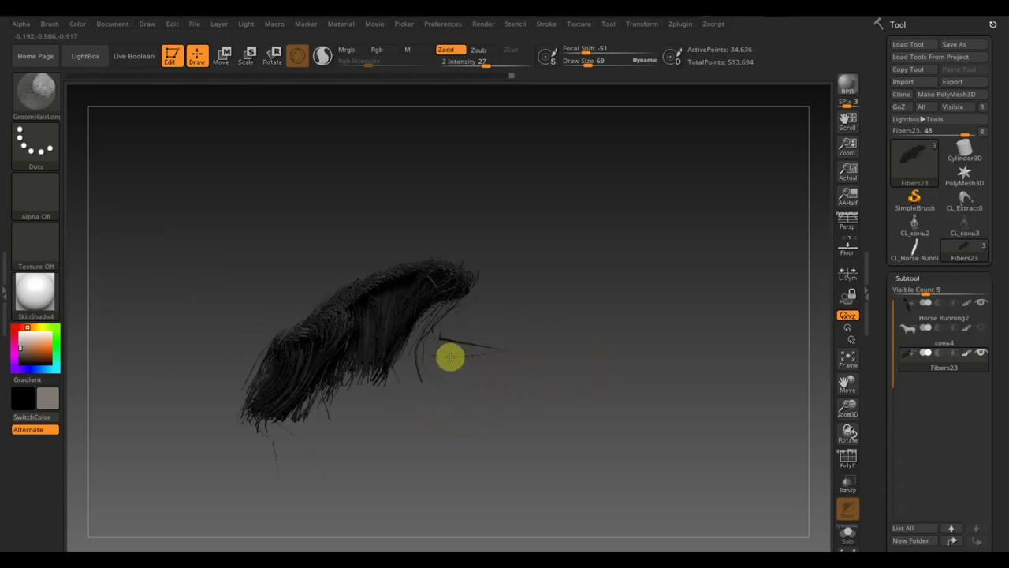
key(shift)
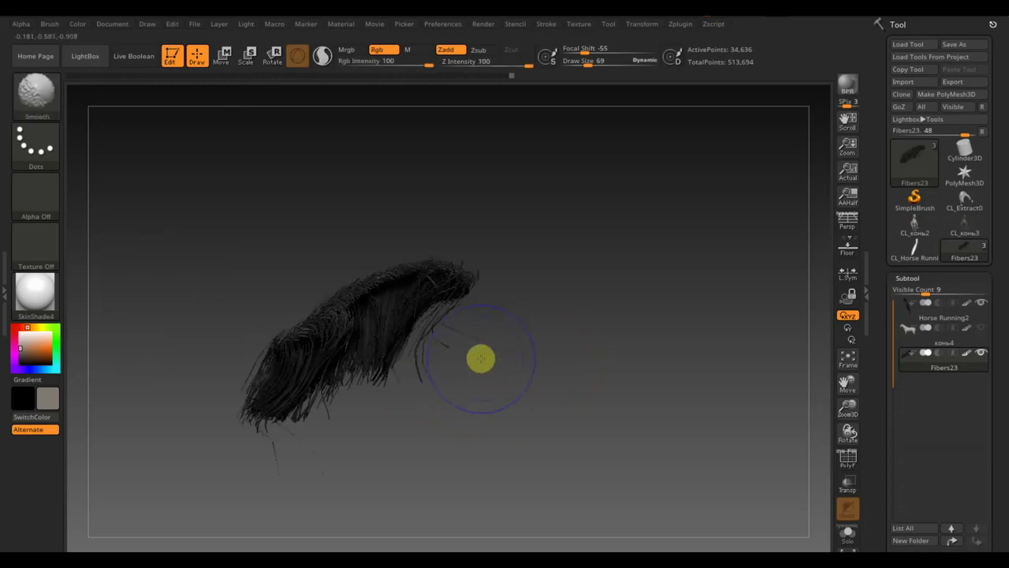
mouse_move(344, 449)
mouse_down()
mouse_move(300, 473)
mouse_move(551, 483)
mouse_move(522, 495)
mouse_move(327, 484)
mouse_move(305, 510)
mouse_up()
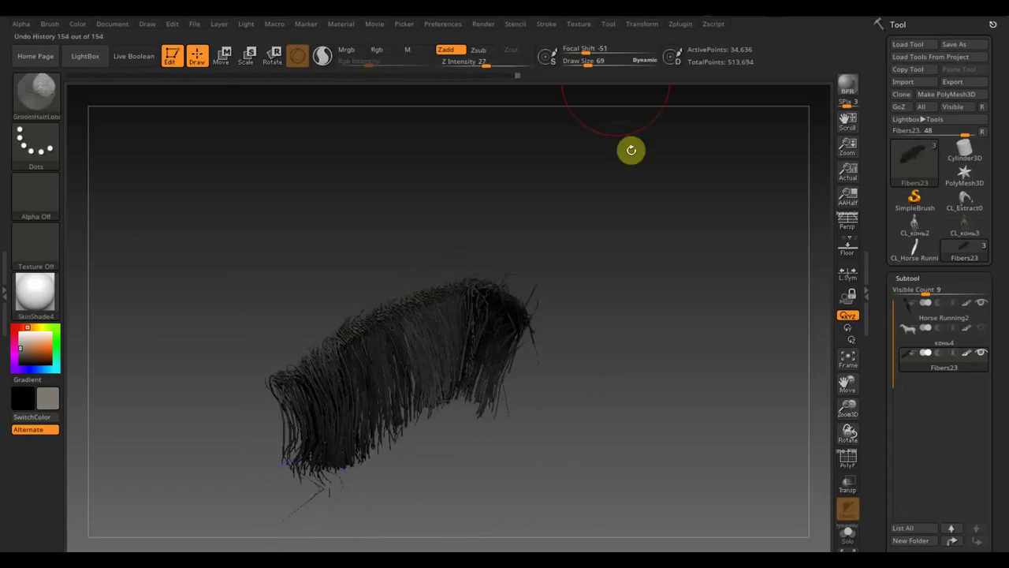
mouse_move(295, 513)
shift+mouse_down()
mouse_move(325, 507)
mouse_move(244, 473)
shift+mouse_up()
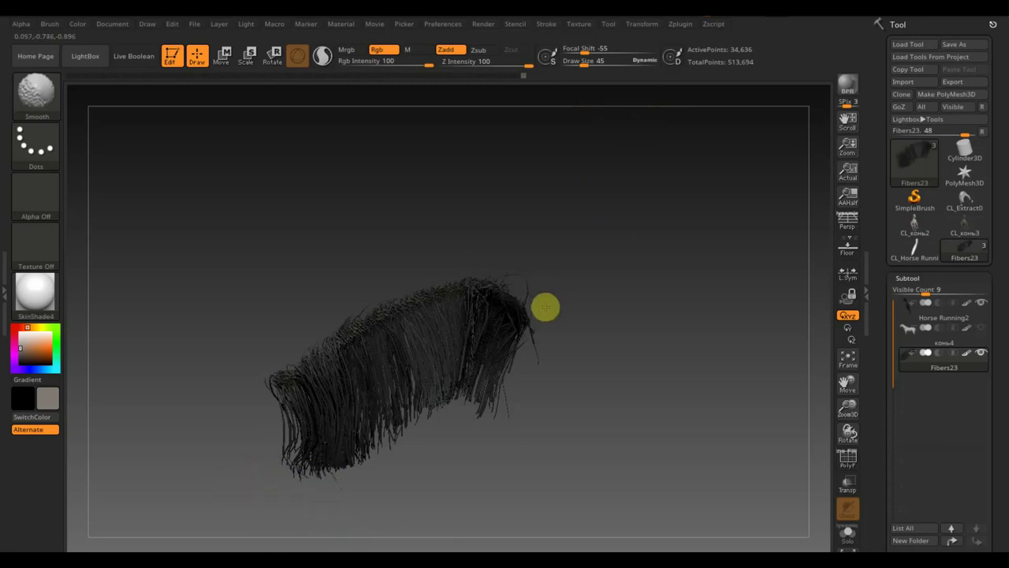
mouse_move(541, 304)
shift+mouse_down()
mouse_move(509, 273)
mouse_move(500, 277)
shift+mouse_up()
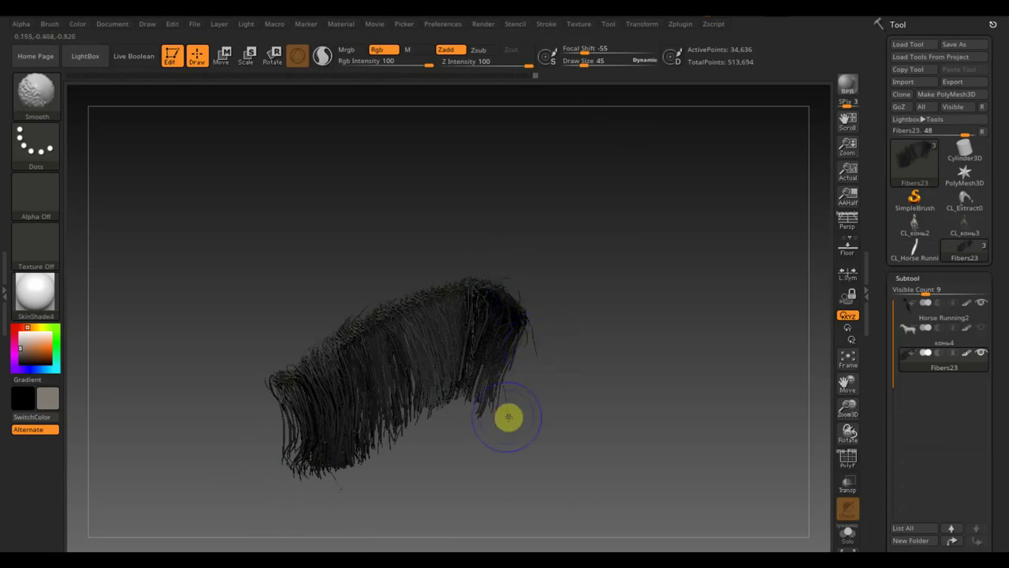
Comb the top mane strands to spread evenly, then rotate back to the horse's head.
mouse_move(620, 419)
mouse_down()
mouse_move(549, 418)
mouse_move(457, 318)
mouse_up()
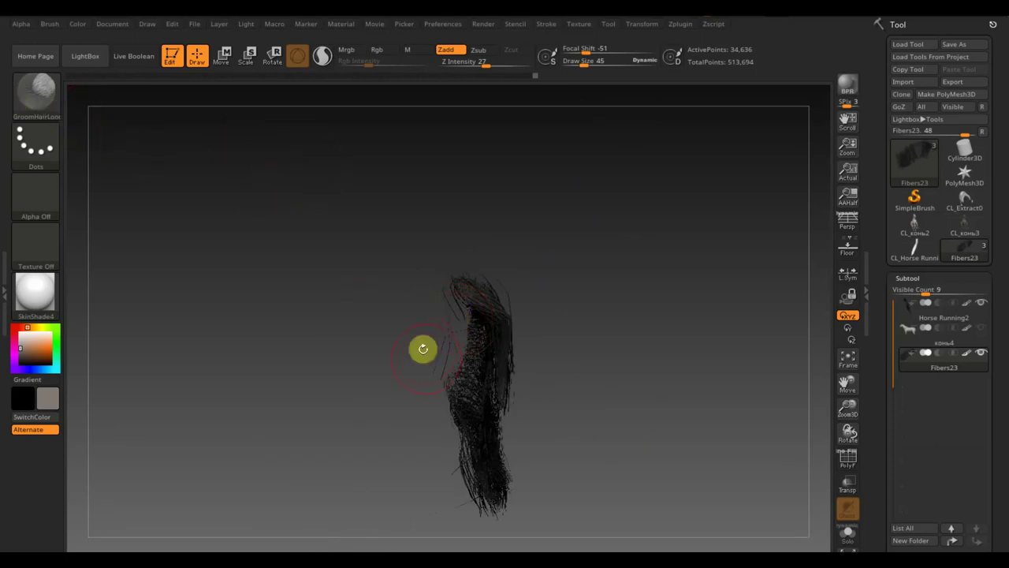
drag(448, 315, 464, 320)
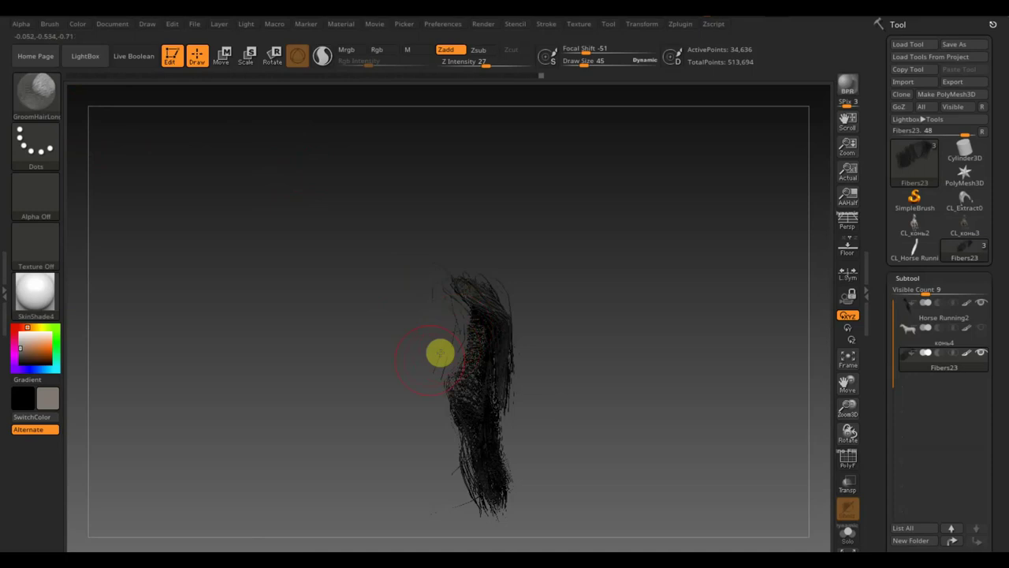
mouse_move(440, 352)
mouse_down()
mouse_move(468, 379)
mouse_move(444, 336)
mouse_move(471, 324)
mouse_move(458, 292)
mouse_move(447, 299)
mouse_move(646, 362)
mouse_move(468, 361)
mouse_move(448, 383)
mouse_move(408, 396)
mouse_move(455, 424)
mouse_move(466, 451)
mouse_move(446, 472)
mouse_up()
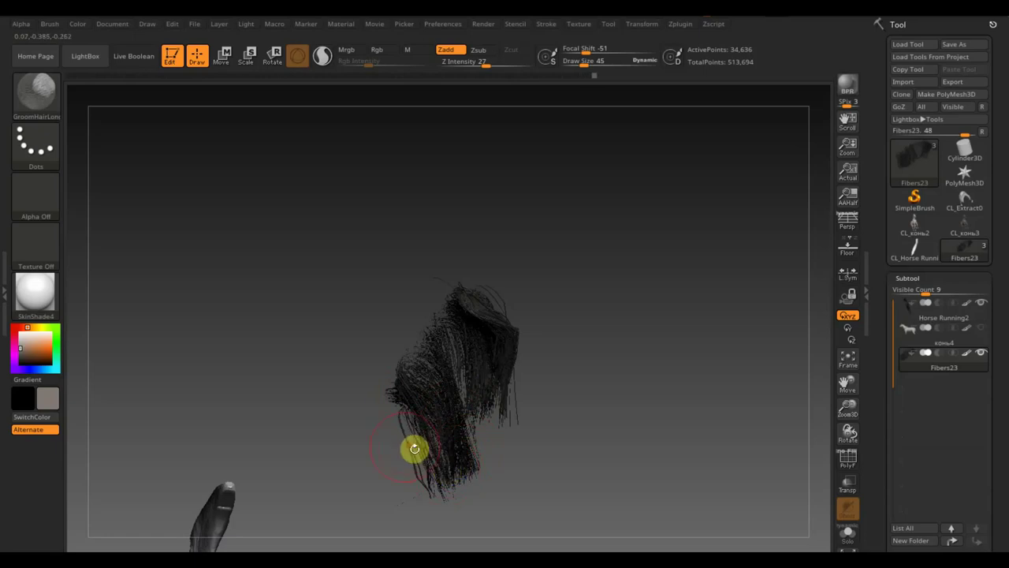
mouse_move(415, 448)
mouse_down()
mouse_move(401, 444)
mouse_move(714, 378)
mouse_move(698, 369)
mouse_up()
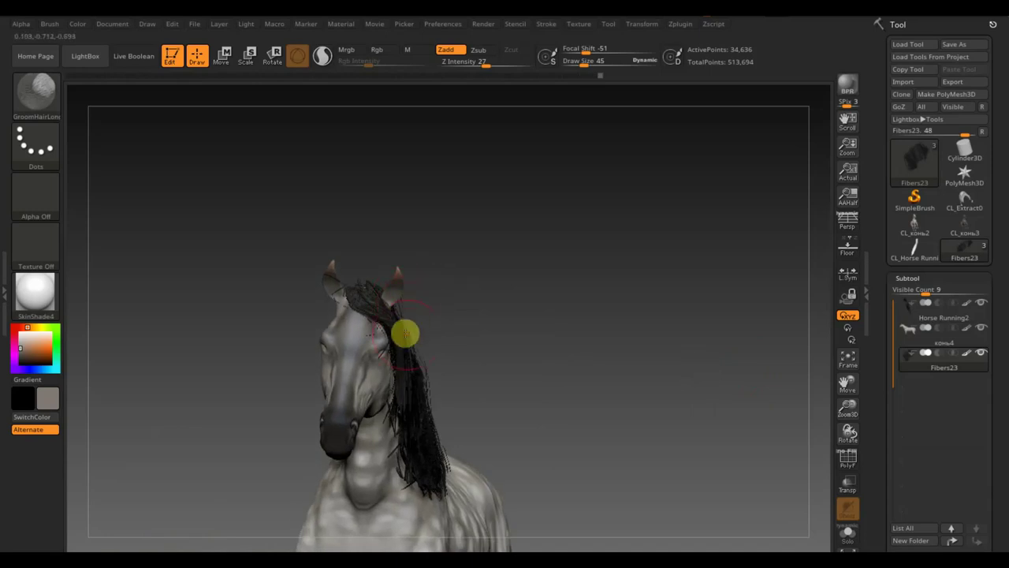
Check the mane from three-quarter and front views, then open the brush library.
mouse_move(422, 377)
right_down()
mouse_move(430, 372)
mouse_move(415, 367)
right_up()
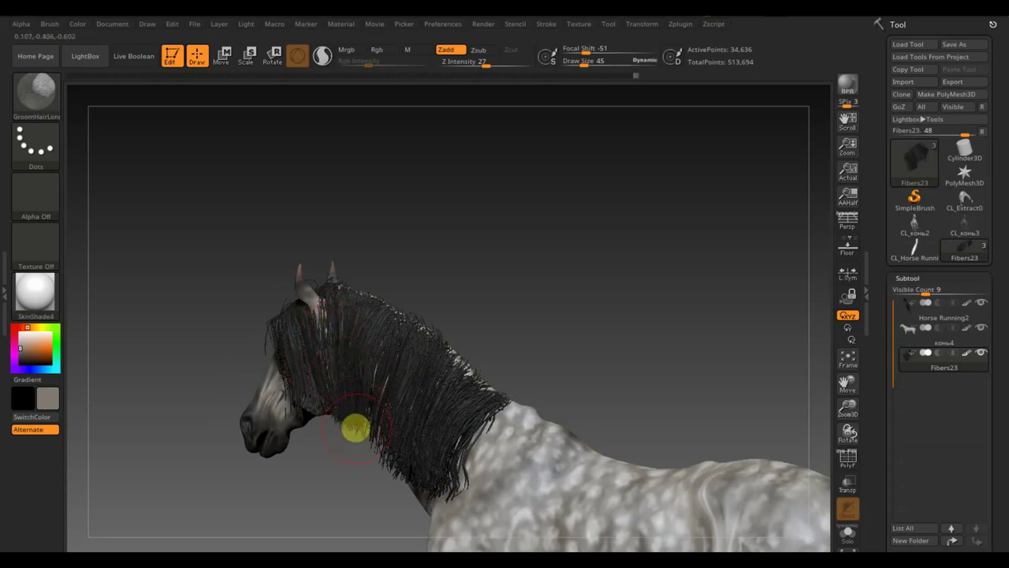
mouse_move(355, 428)
mouse_down()
mouse_move(604, 273)
mouse_move(608, 284)
mouse_move(677, 278)
mouse_up()
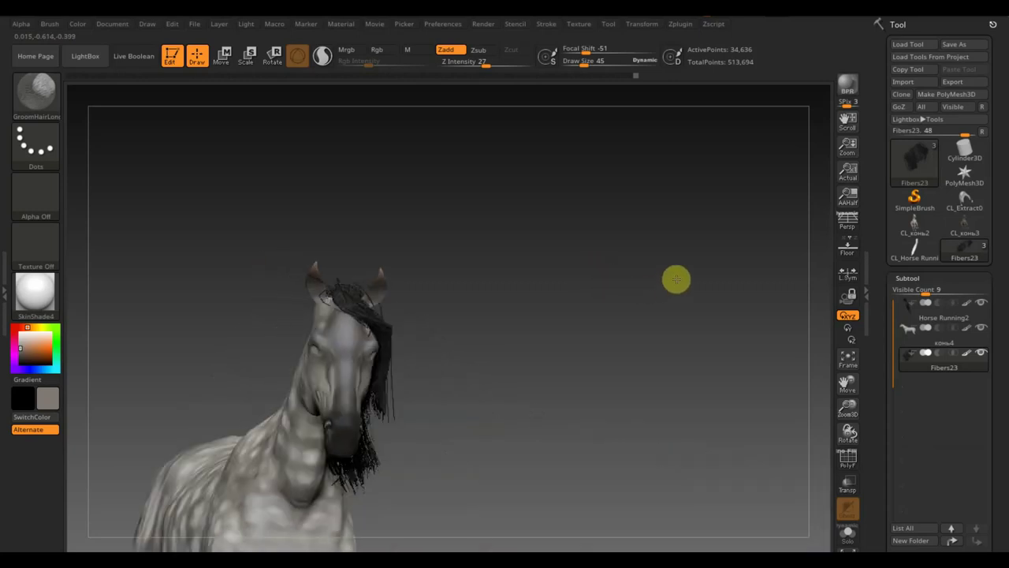
click(34, 95)
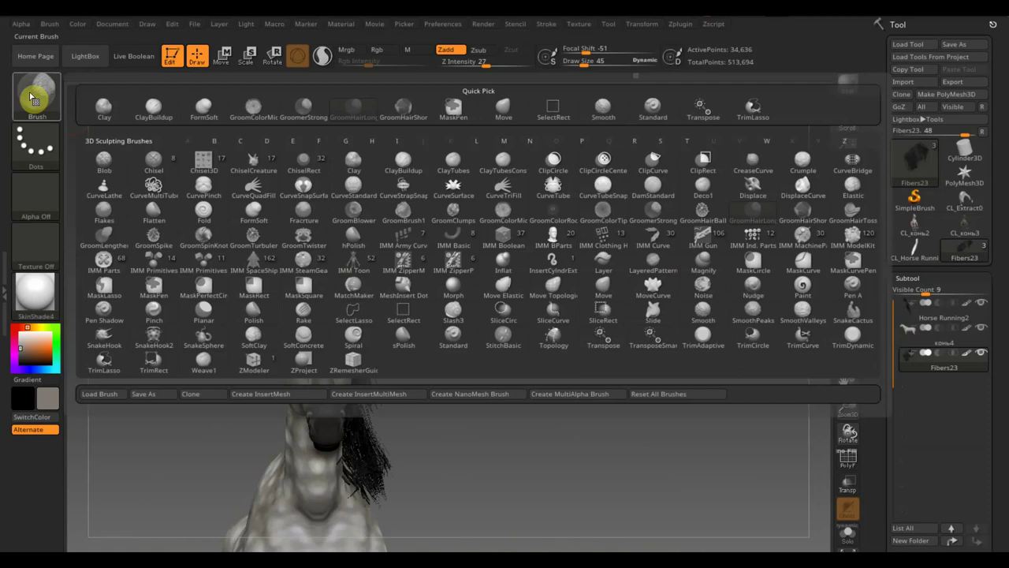
With Move at size about 129, push the lower strands down and the forelock back toward the mane.
key(m)
key(v)
drag(592, 57, 594, 63)
drag(376, 446, 354, 476)
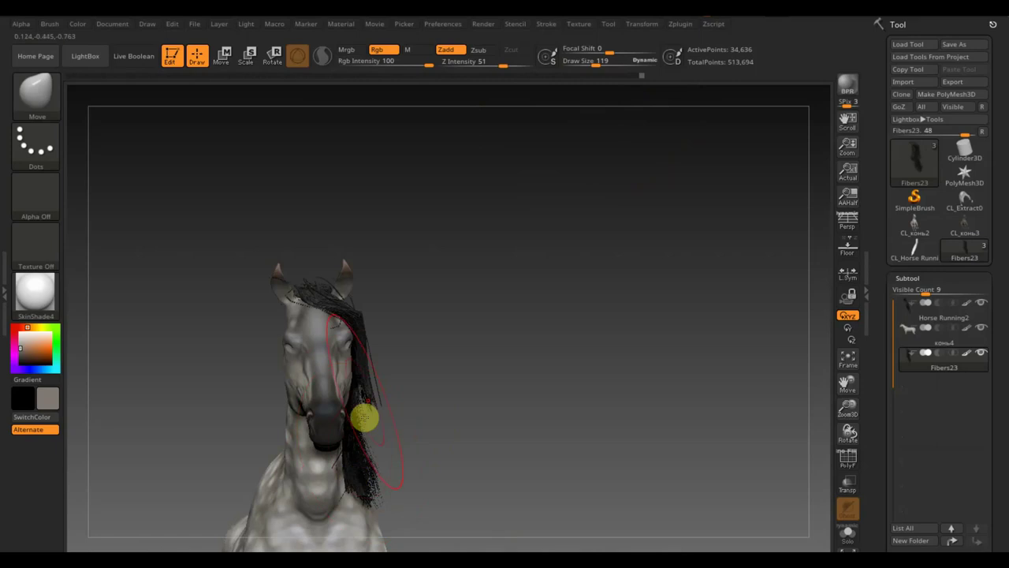
drag(364, 418, 352, 391)
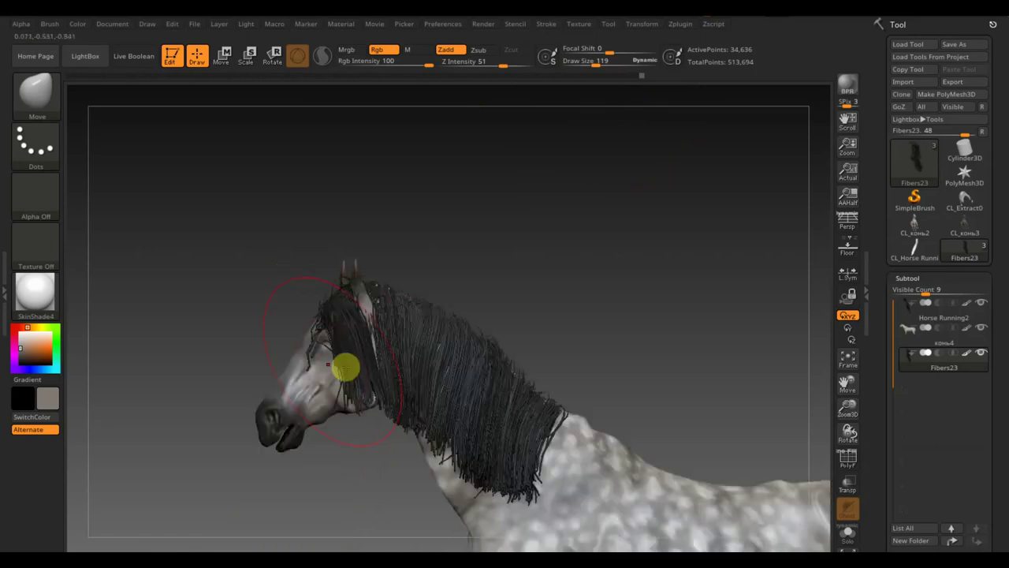
drag(329, 315, 415, 392)
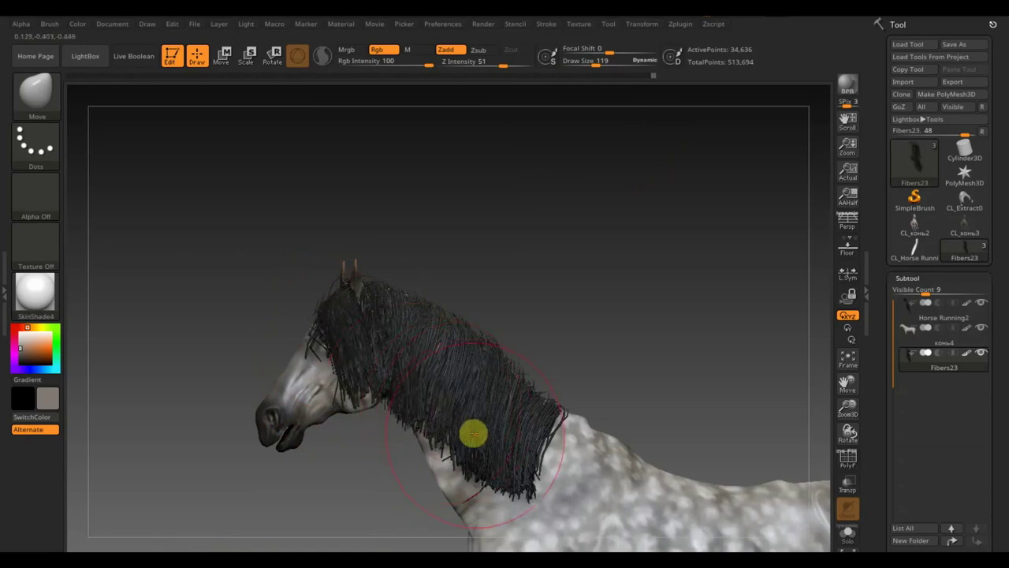
At brush size 73, comb the forelock back off the horse's face.
right_drag(473, 432, 533, 388)
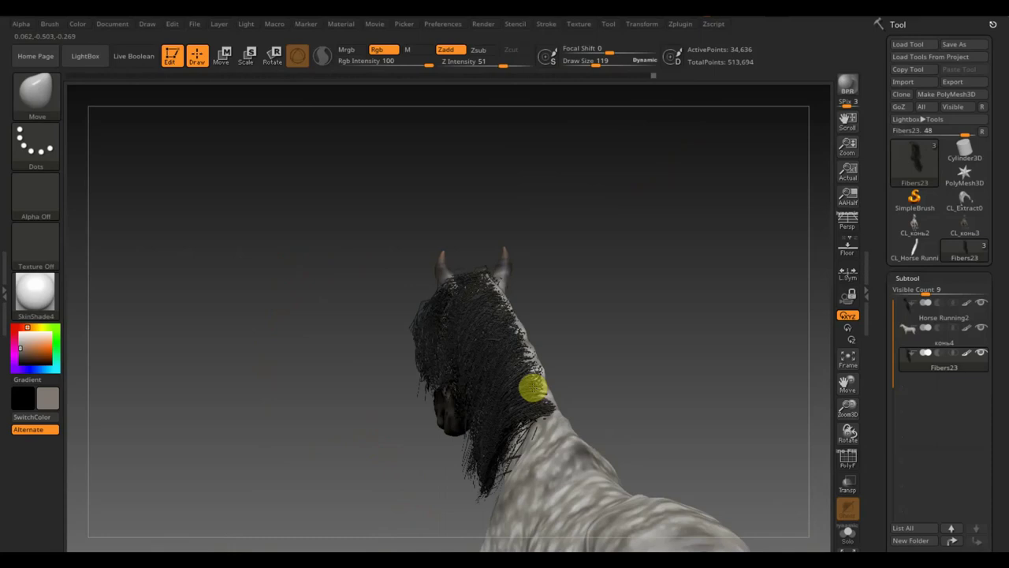
drag(597, 64, 588, 65)
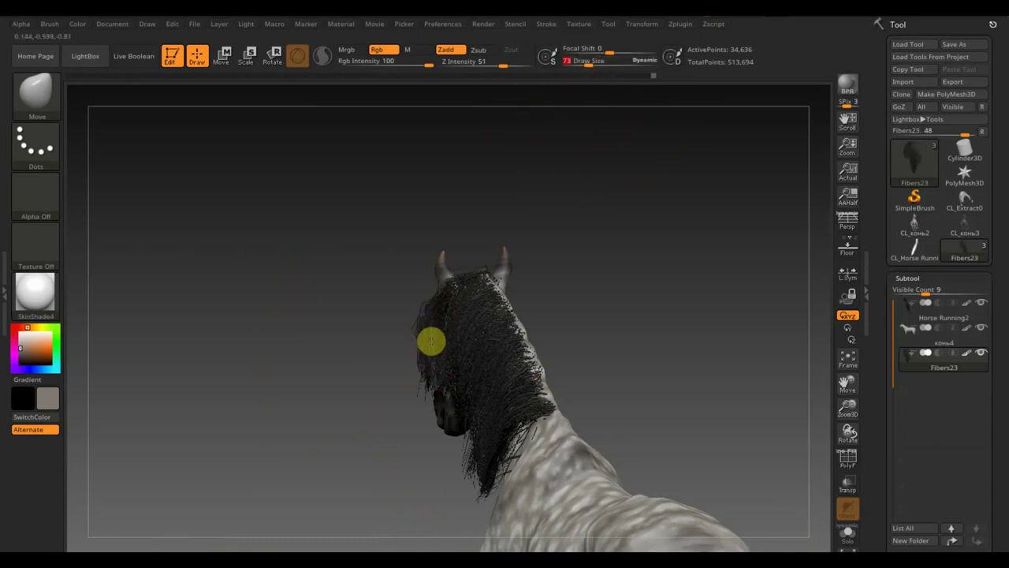
drag(415, 324, 431, 372)
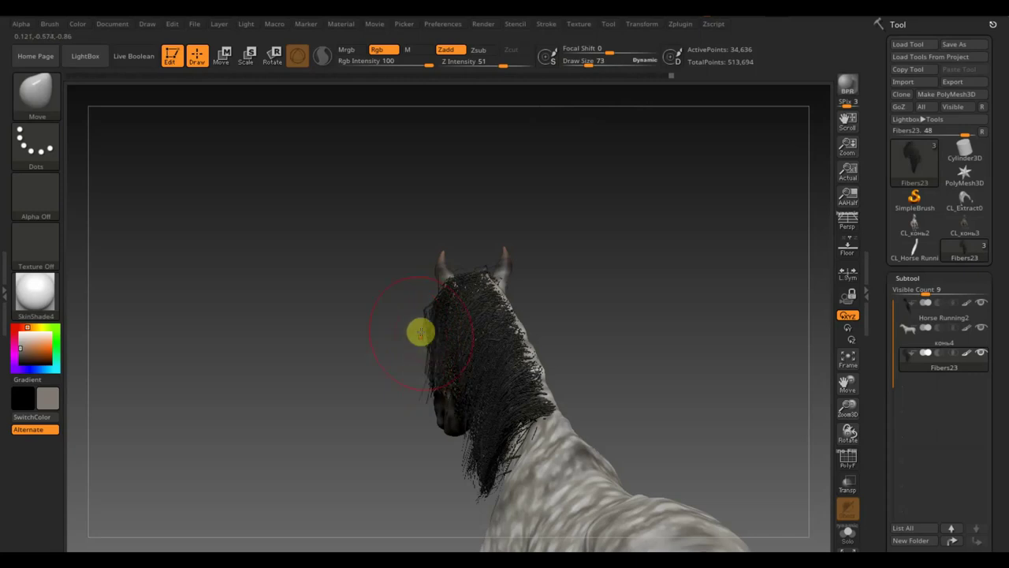
mouse_move(421, 332)
right_down()
mouse_move(449, 340)
mouse_move(428, 381)
right_up()
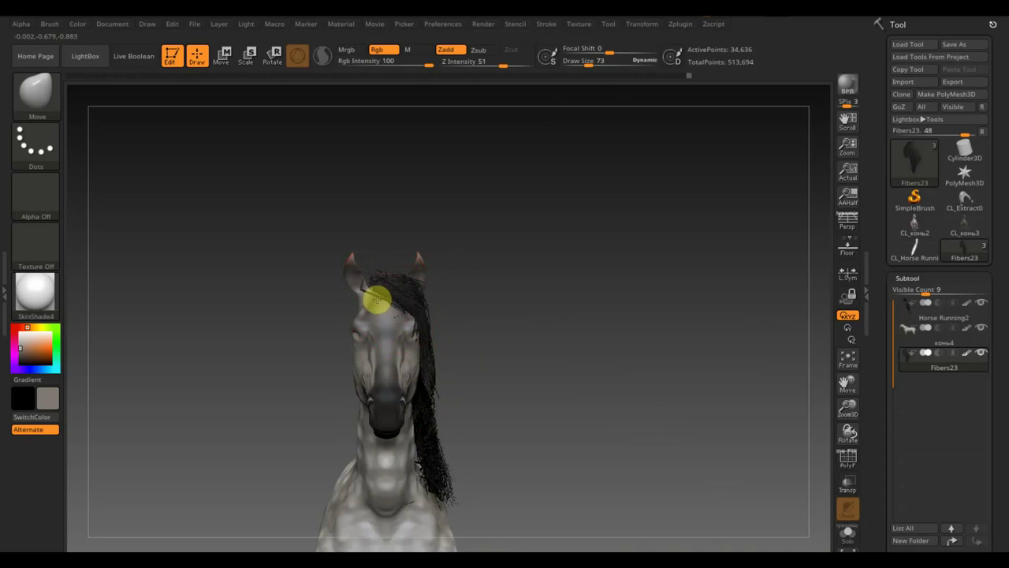
mouse_move(405, 299)
right_down()
mouse_move(485, 316)
mouse_move(379, 334)
right_up()
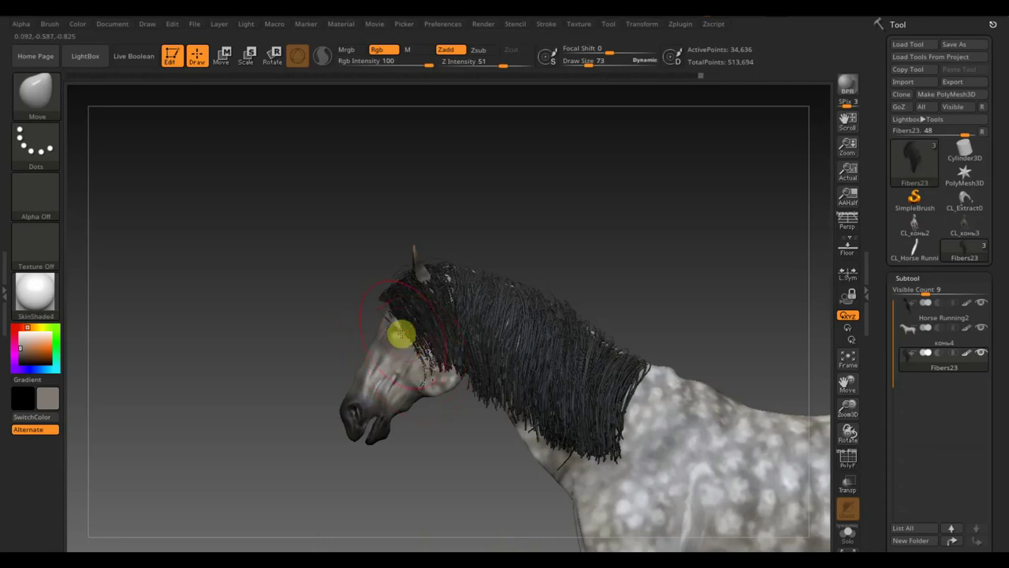
mouse_move(401, 334)
mouse_down()
mouse_move(444, 342)
mouse_move(478, 397)
mouse_move(541, 347)
mouse_move(486, 367)
mouse_move(536, 387)
mouse_move(575, 376)
mouse_move(582, 462)
mouse_move(589, 470)
mouse_move(598, 459)
mouse_up()
From behind, push the mane fibres lower and left, then reduce the brush size to 51.
mouse_move(617, 442)
right_down()
mouse_move(687, 360)
mouse_move(660, 361)
mouse_move(672, 369)
mouse_move(637, 401)
right_up()
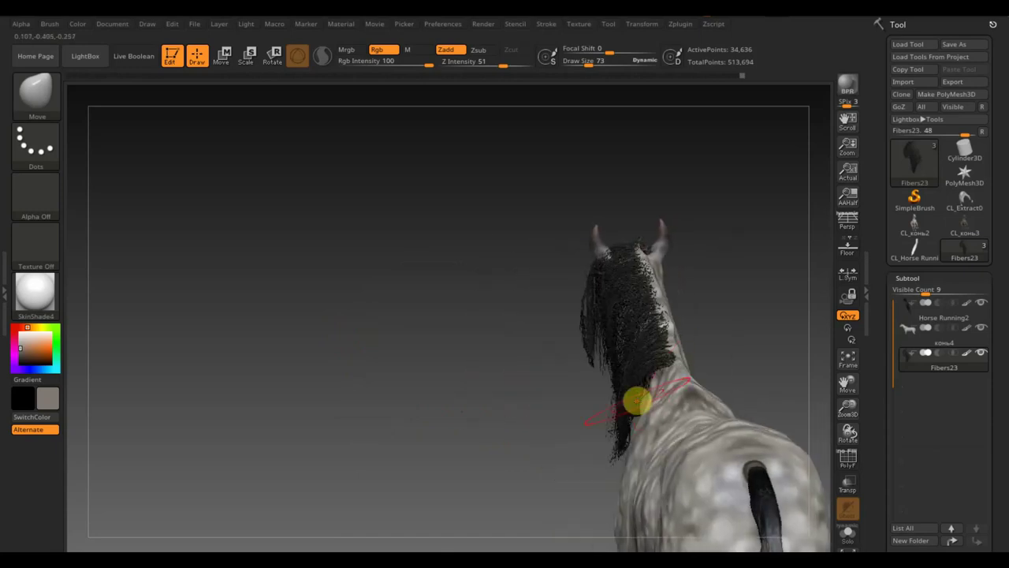
mouse_move(637, 402)
mouse_down()
mouse_move(657, 413)
mouse_move(601, 348)
mouse_up()
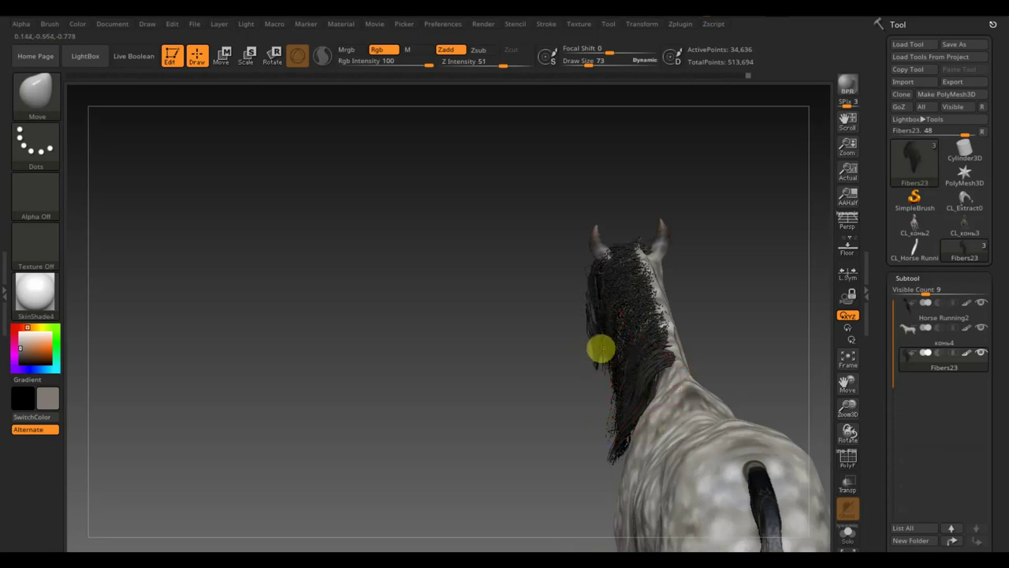
mouse_move(601, 347)
right_down()
mouse_move(547, 368)
mouse_move(574, 371)
mouse_move(560, 372)
right_up()
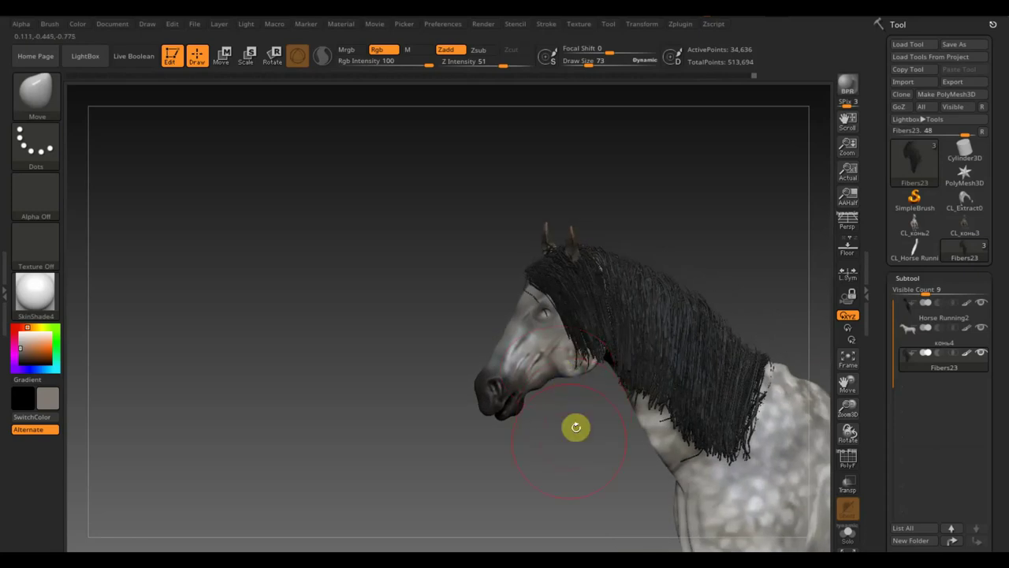
mouse_move(576, 427)
right_down()
mouse_move(554, 438)
mouse_move(633, 158)
right_up()
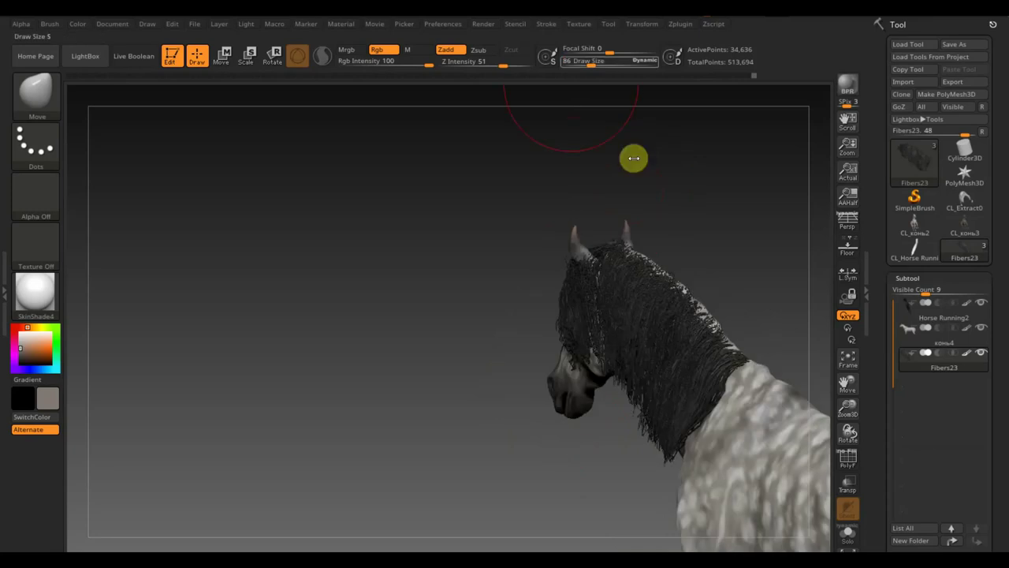
drag(591, 61, 585, 63)
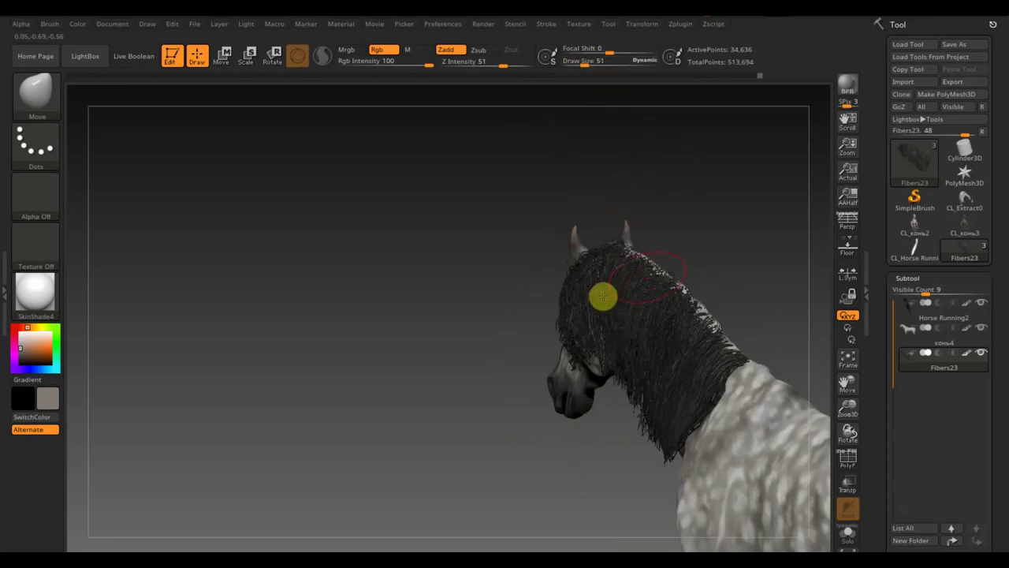
Pull fibres over the nub atop the head, nudge the forehead strands, and draw the mane down the neck.
right_drag(604, 295, 748, 271)
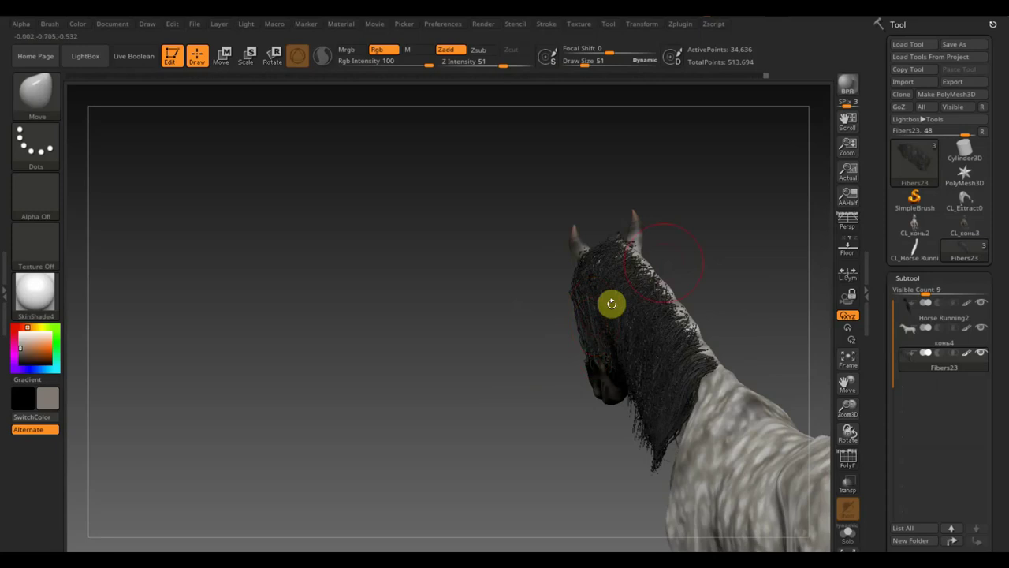
mouse_move(612, 303)
right_down()
mouse_move(716, 331)
mouse_move(688, 361)
right_up()
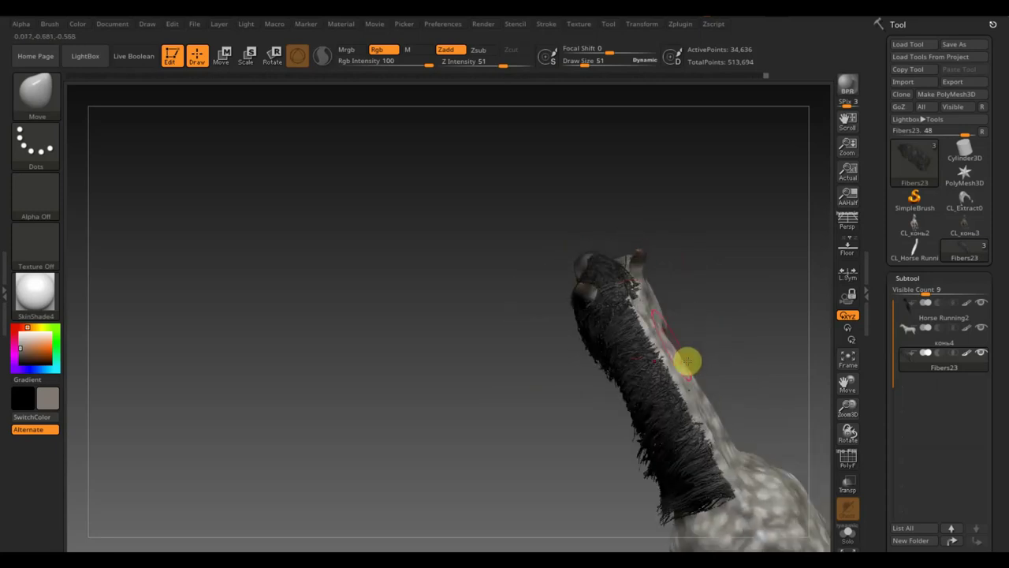
drag(630, 320, 636, 308)
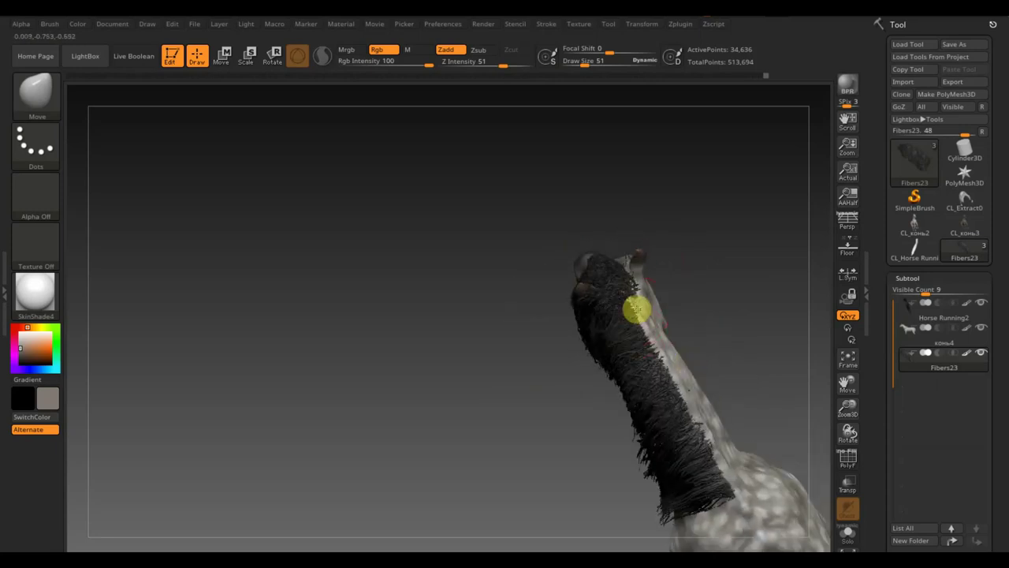
right_drag(635, 308, 770, 215)
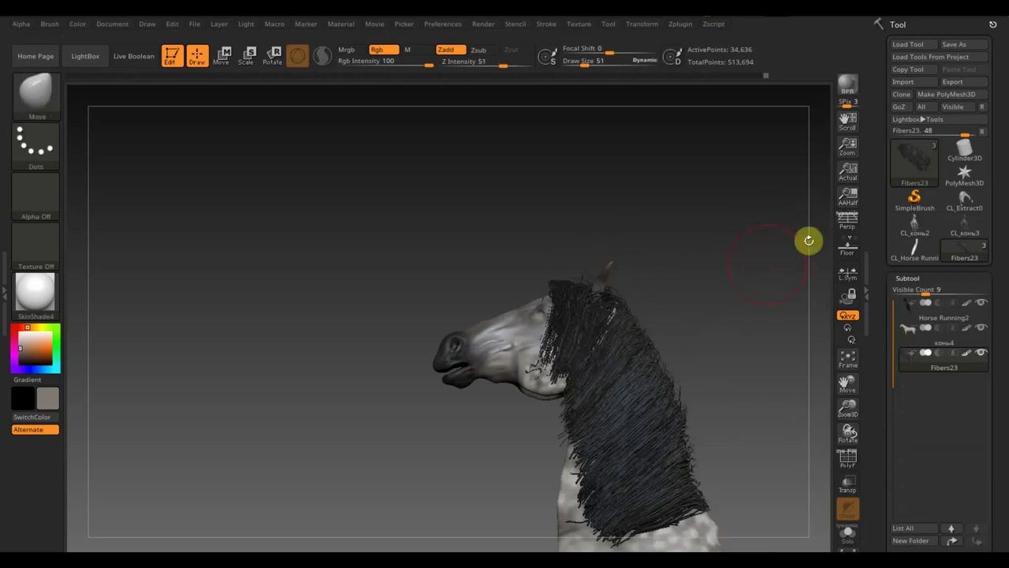
mouse_move(760, 266)
right_down()
mouse_move(748, 284)
mouse_move(631, 218)
right_up()
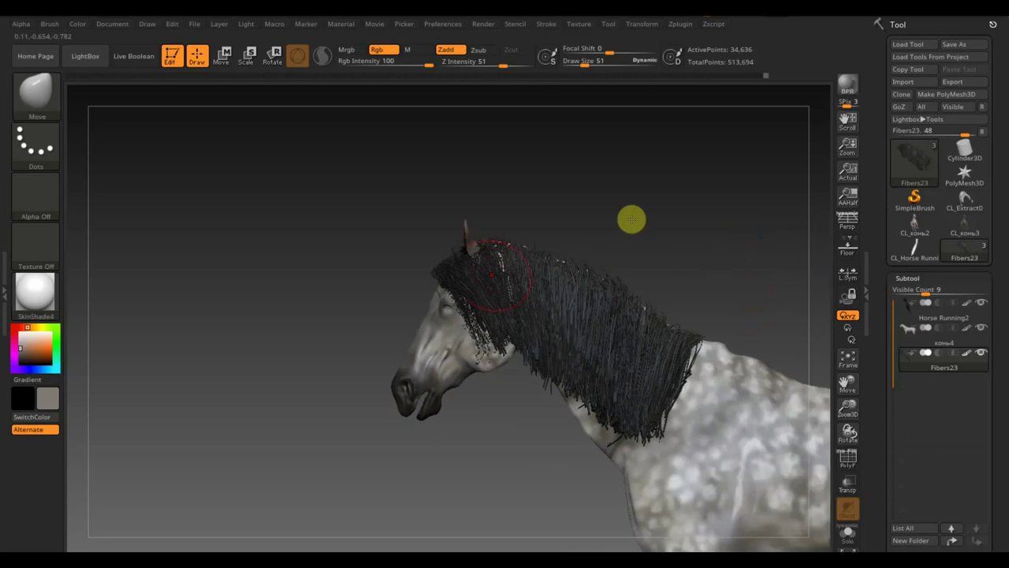
mouse_move(433, 275)
mouse_down()
mouse_move(456, 262)
mouse_move(482, 338)
mouse_move(457, 343)
mouse_up()
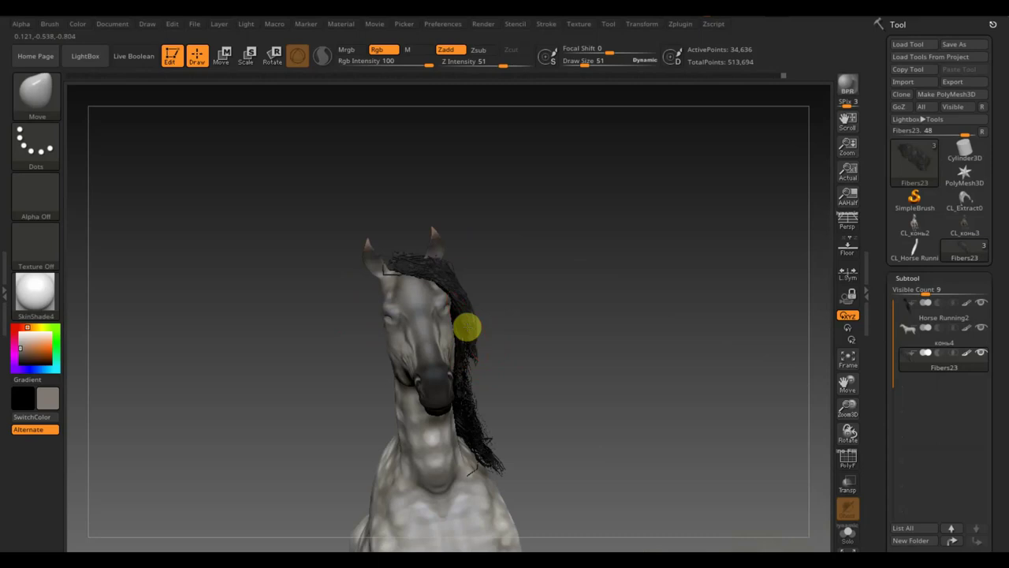
mouse_move(467, 327)
mouse_down()
mouse_move(466, 358)
mouse_move(507, 472)
mouse_move(486, 473)
mouse_move(465, 423)
mouse_up()
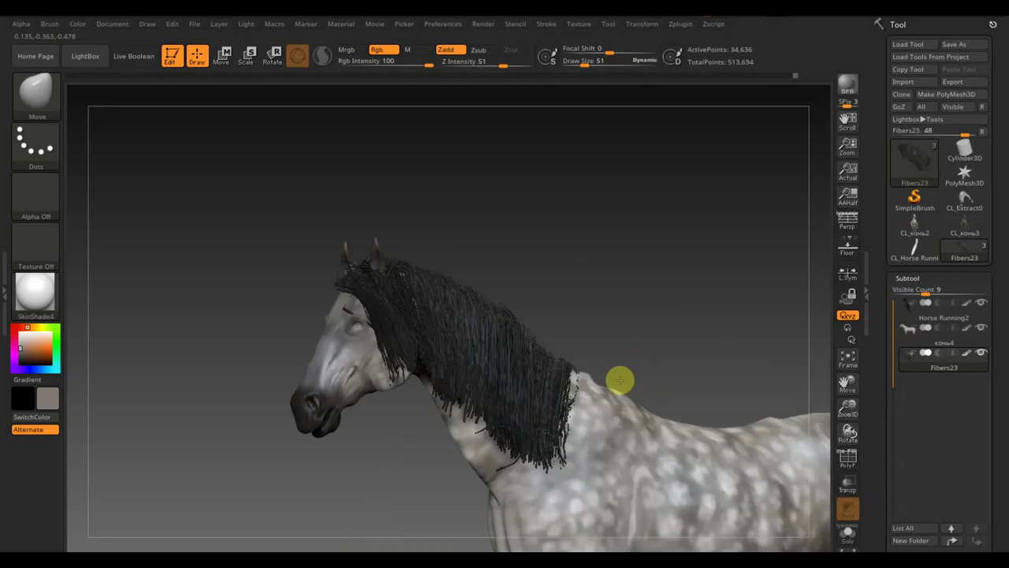
mouse_move(619, 380)
mouse_down()
mouse_move(732, 345)
mouse_move(623, 267)
mouse_up()
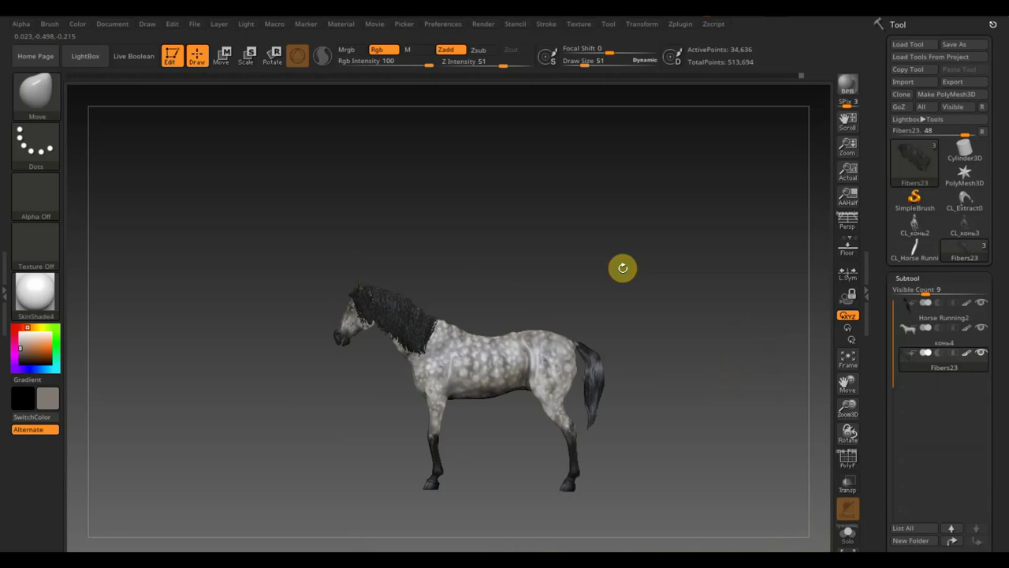
Select the Horse Running2 body subtool and frame the horse larger in view.
click(915, 315)
drag(688, 408, 699, 402)
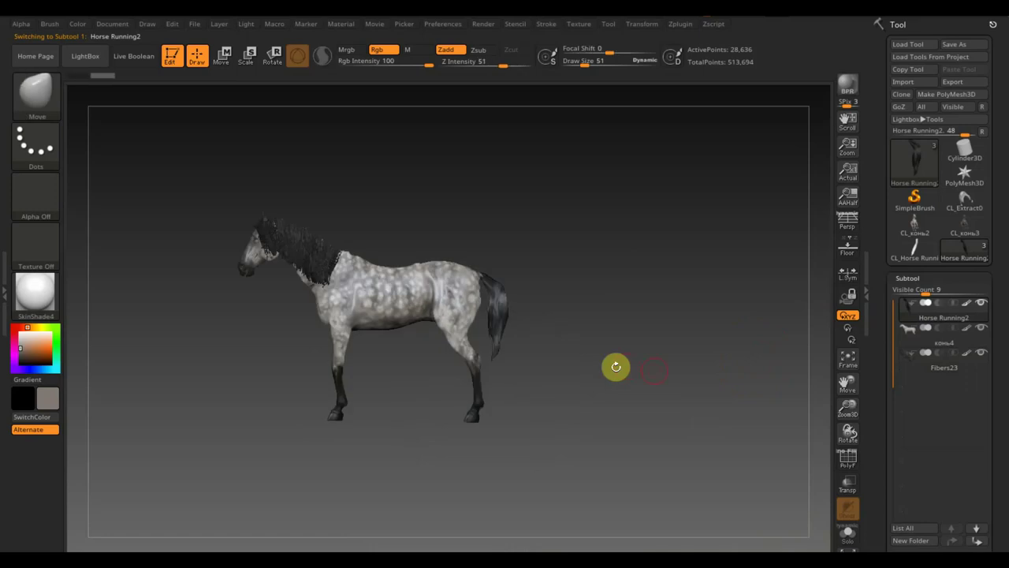
mouse_move(626, 331)
mouse_down()
mouse_move(665, 408)
mouse_move(767, 446)
mouse_move(658, 375)
mouse_move(468, 367)
mouse_move(741, 372)
mouse_move(789, 398)
mouse_up()
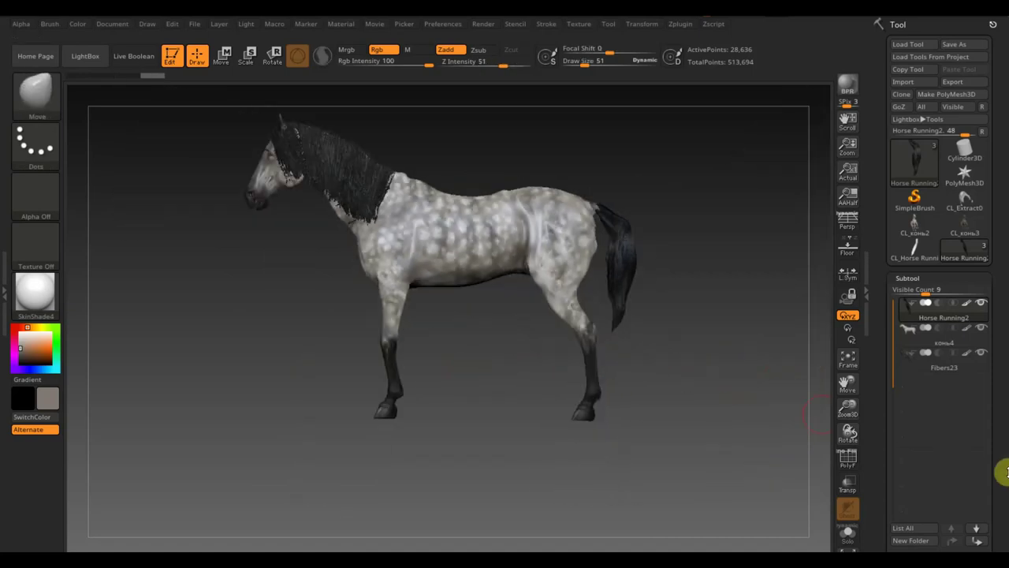
Load the Fibers160.ZFP preset from Lightbox Fibers to preview 19265 dark tail fibers.
scroll(1000, 442, down, 4)
scroll(1000, 386, down, 3)
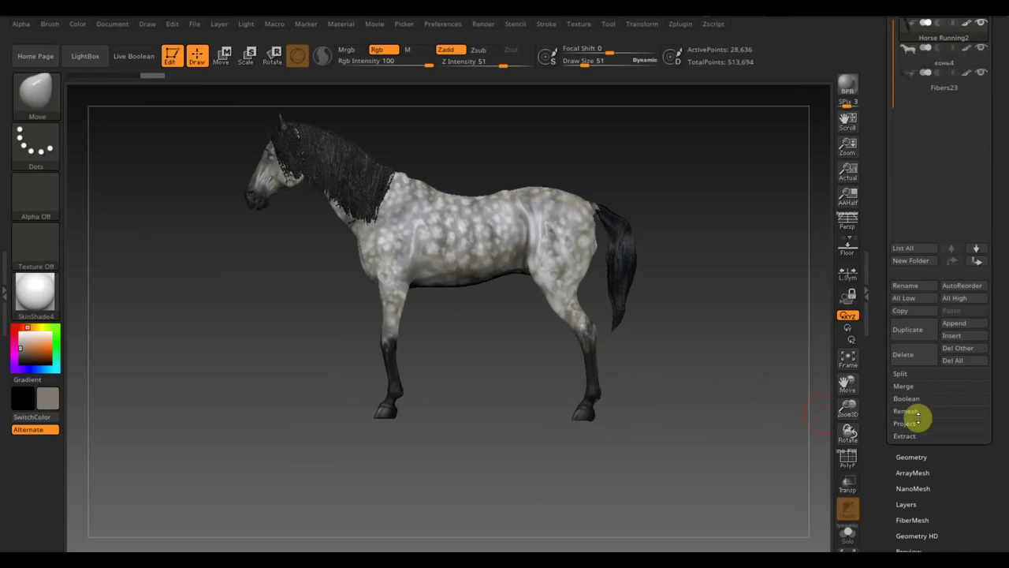
scroll(917, 418, down, 3)
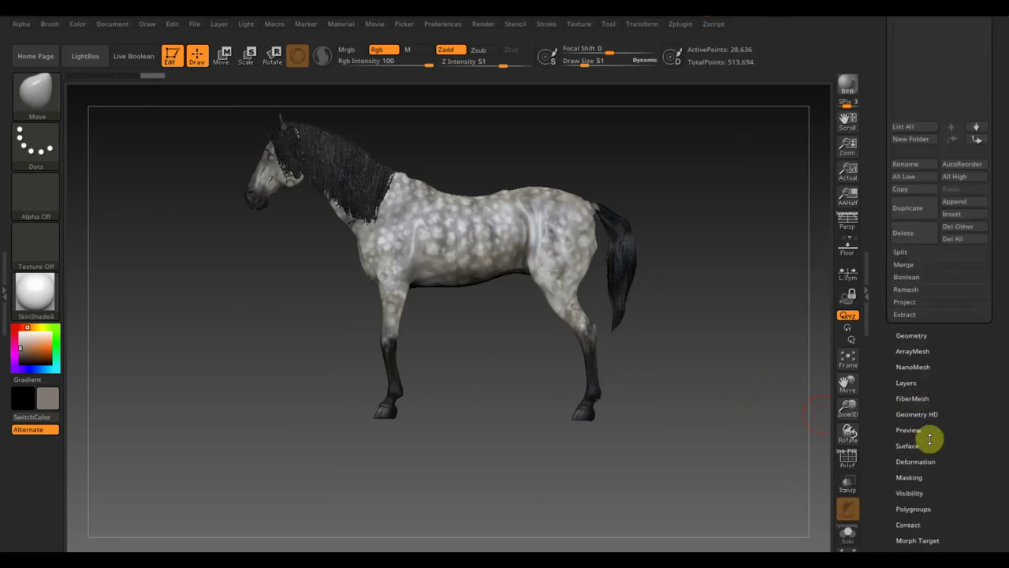
scroll(957, 473, down, 2)
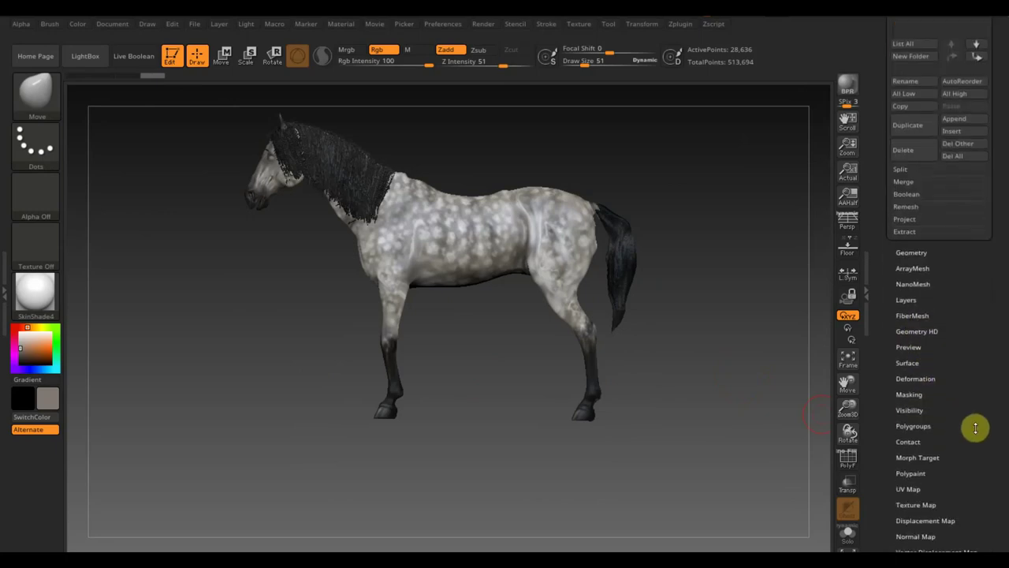
scroll(973, 424, down, 1)
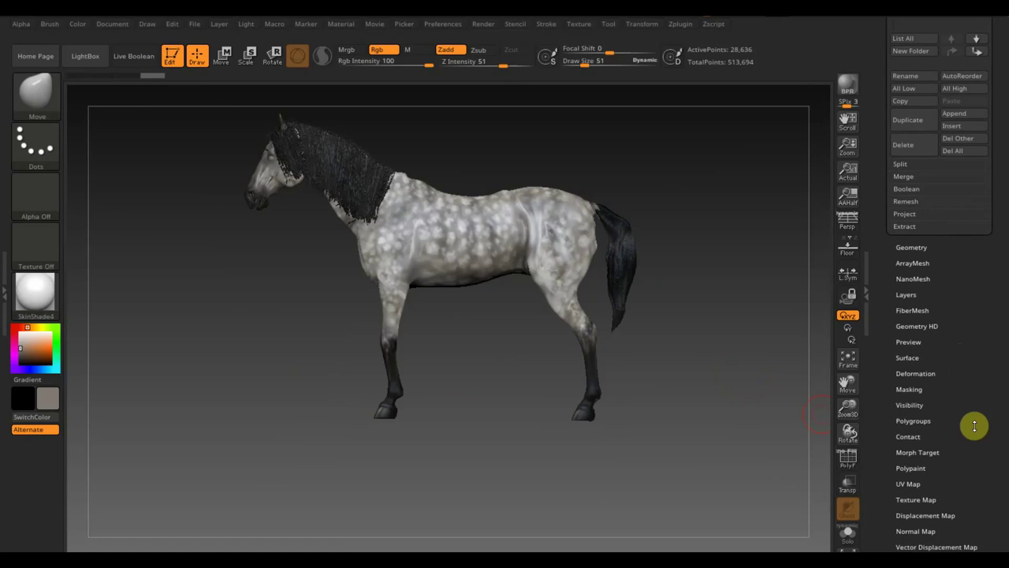
click(944, 307)
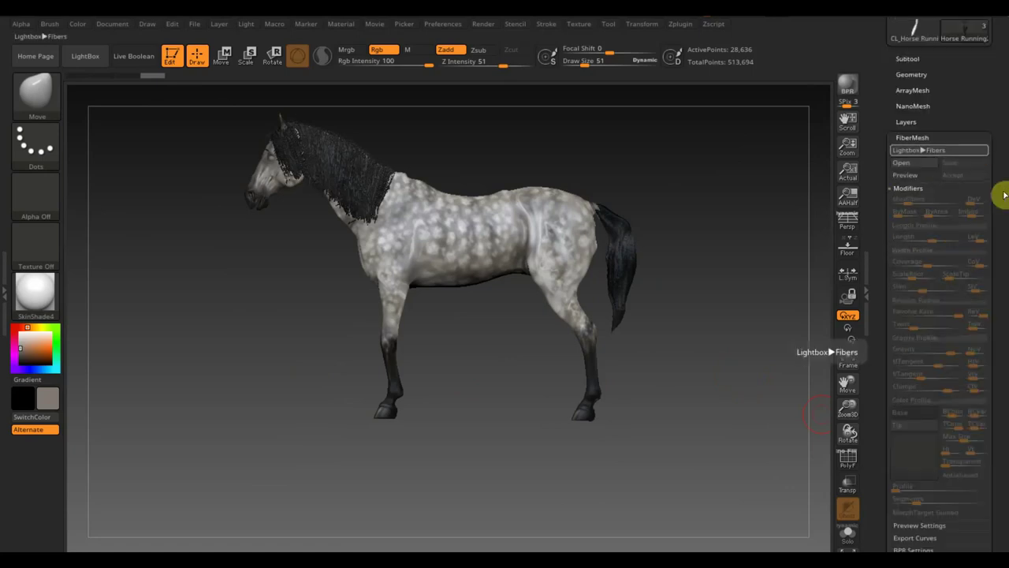
click(915, 149)
click(244, 216)
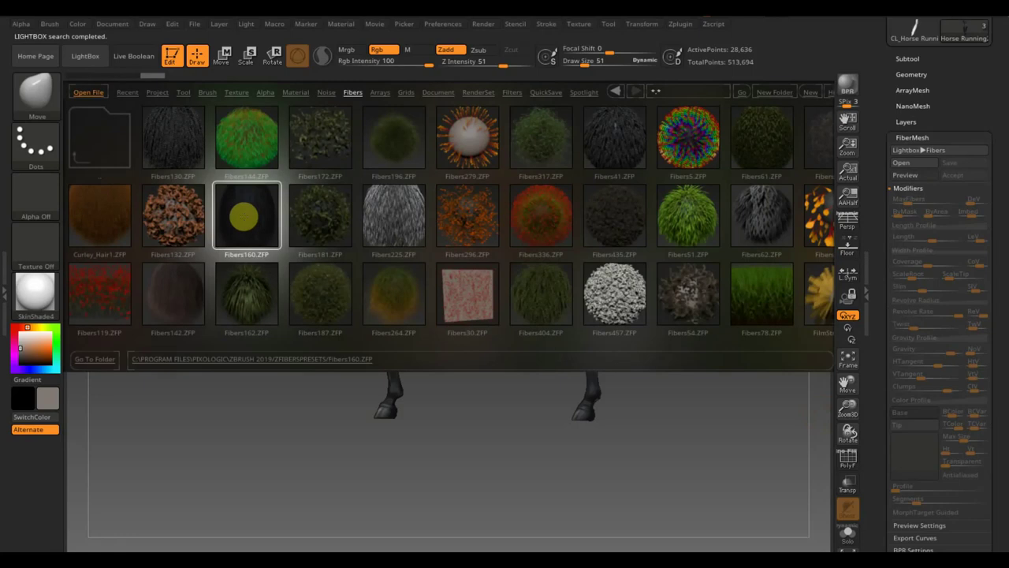
double_click(244, 217)
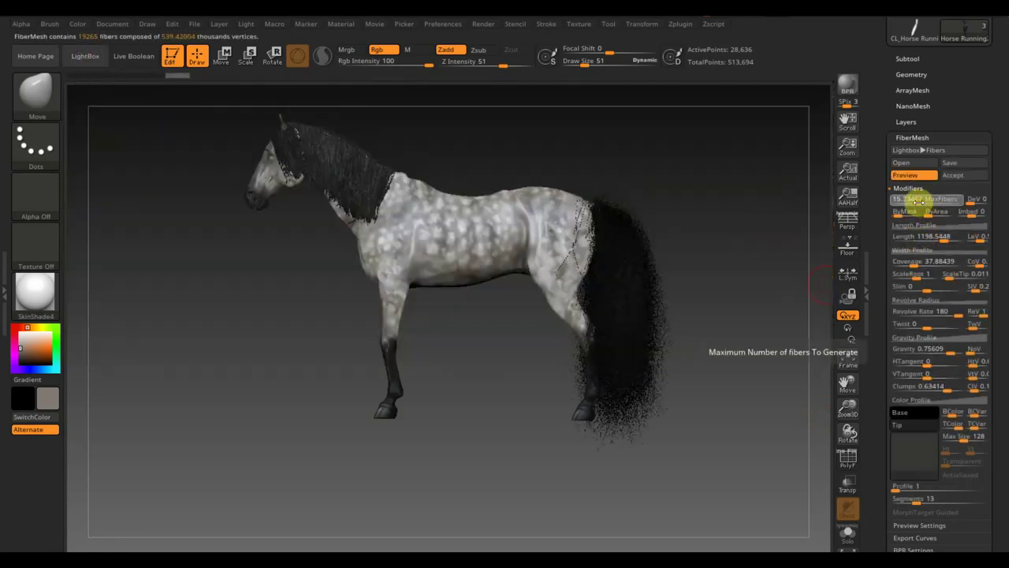
Adjust MaxFibers and Length, thinning the tail preview to about 3296 fibers.
drag(922, 202, 905, 205)
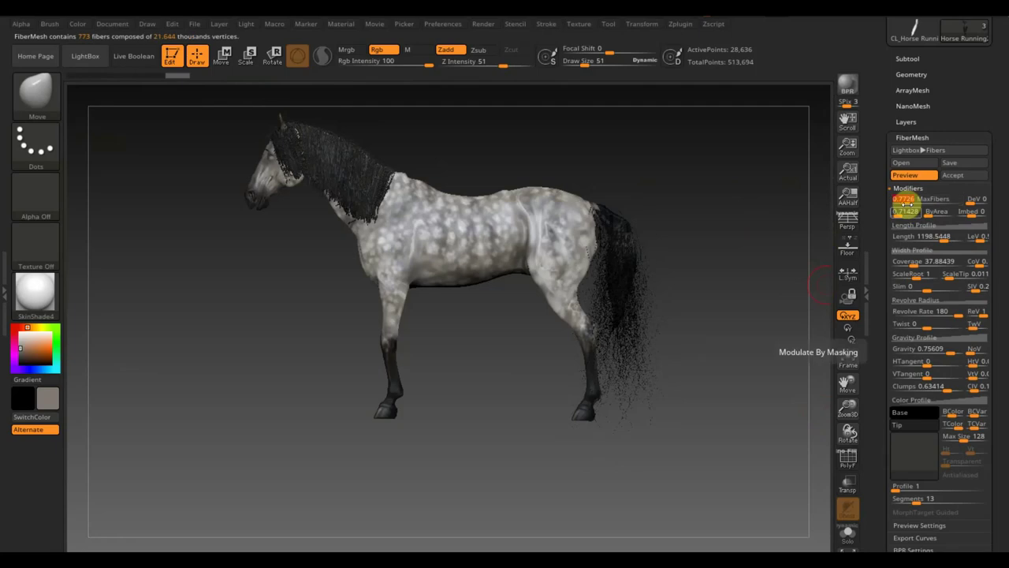
drag(935, 236, 917, 238)
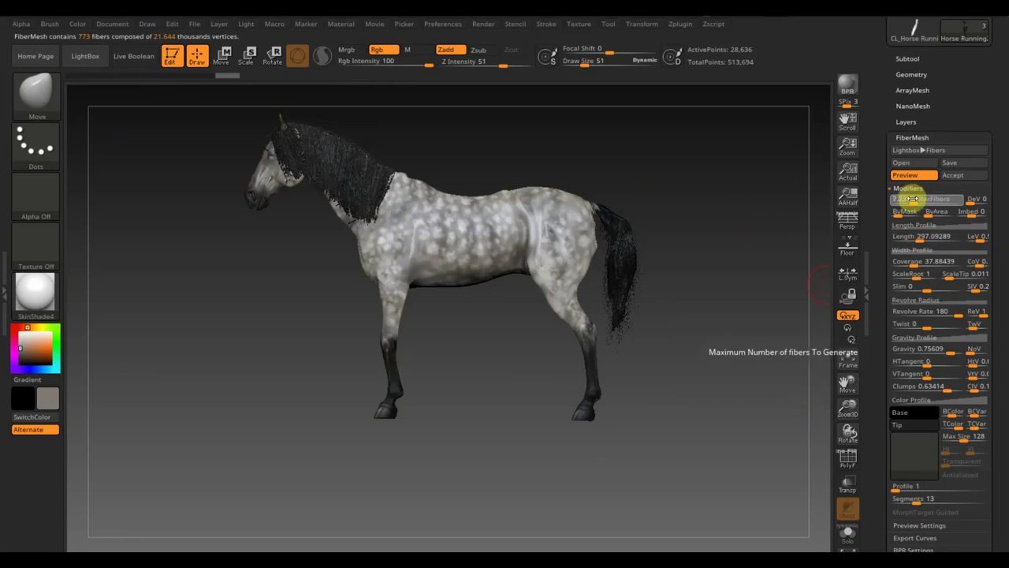
drag(914, 198, 869, 218)
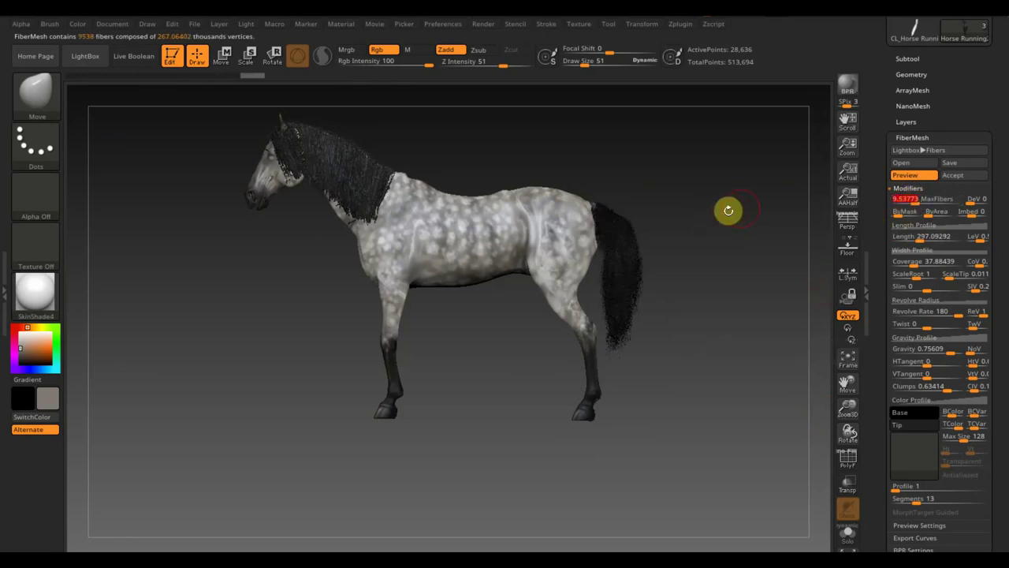
ctrl+right_drag(729, 210, 667, 282)
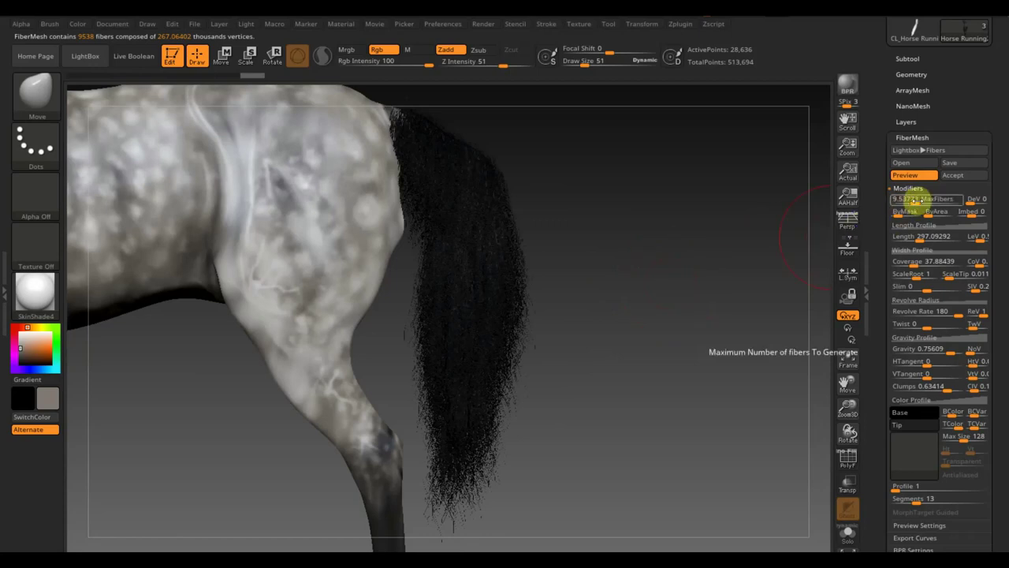
drag(914, 200, 462, 239)
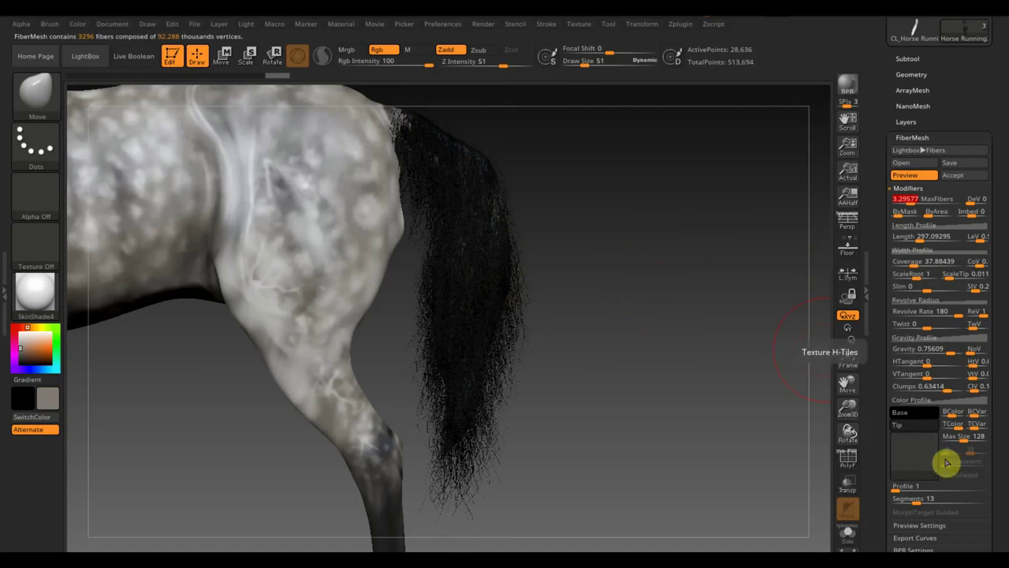
Set Twist to 11.79 and Slim to 0.34, then raise MaxFibers to 9.54 (9536 fibers).
drag(928, 361, 919, 363)
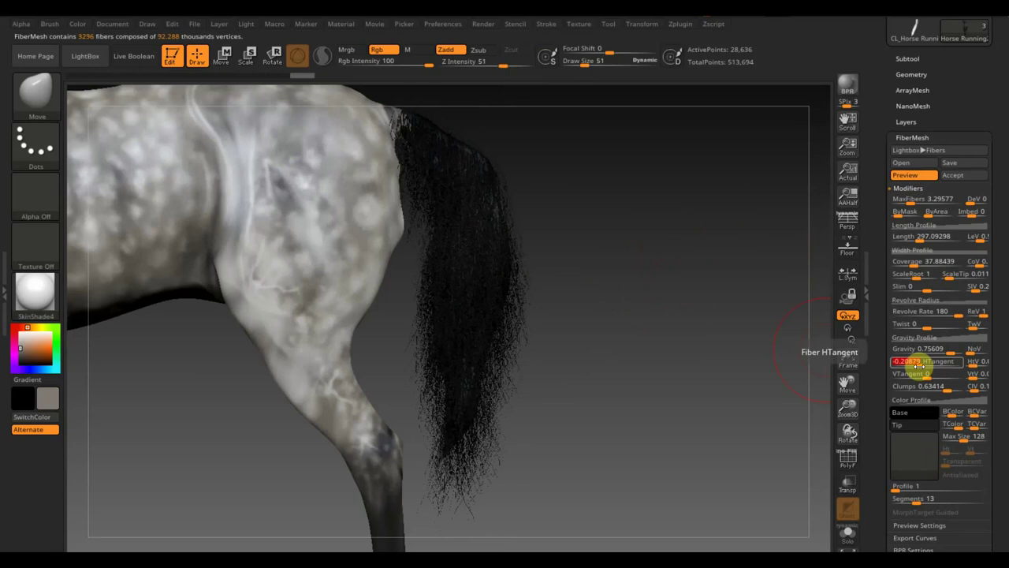
drag(920, 363, 921, 371)
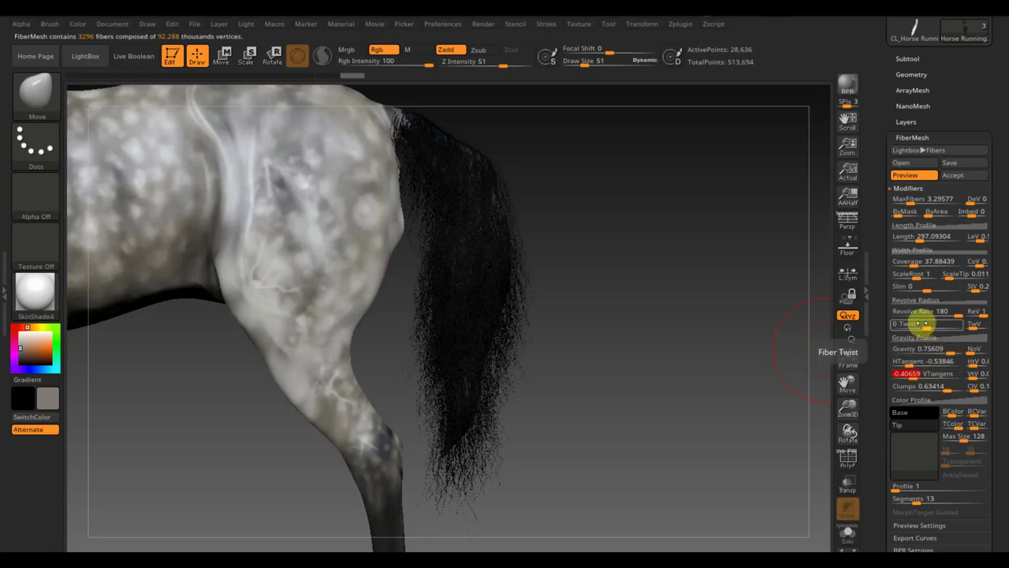
drag(921, 323, 924, 324)
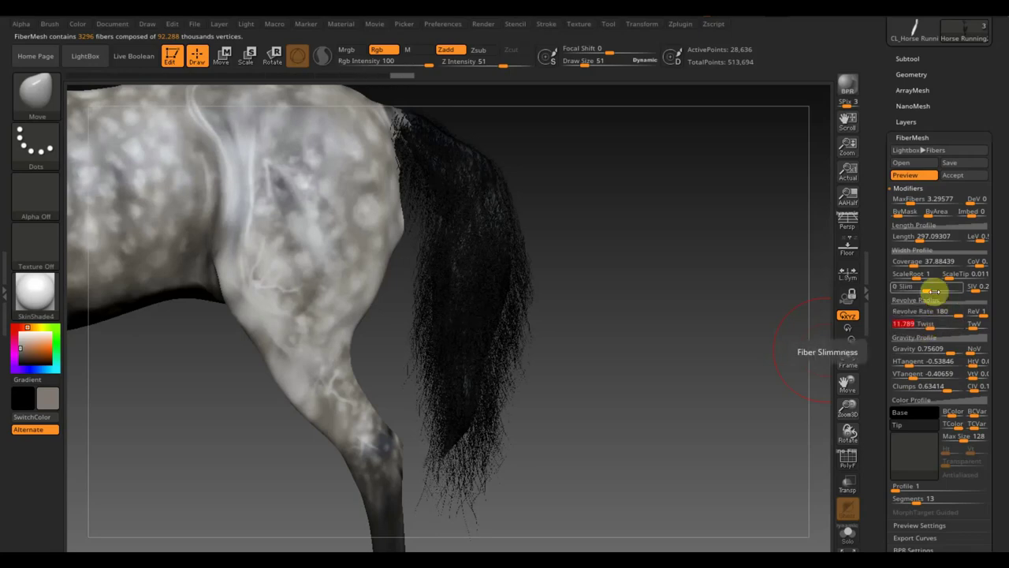
drag(929, 290, 915, 290)
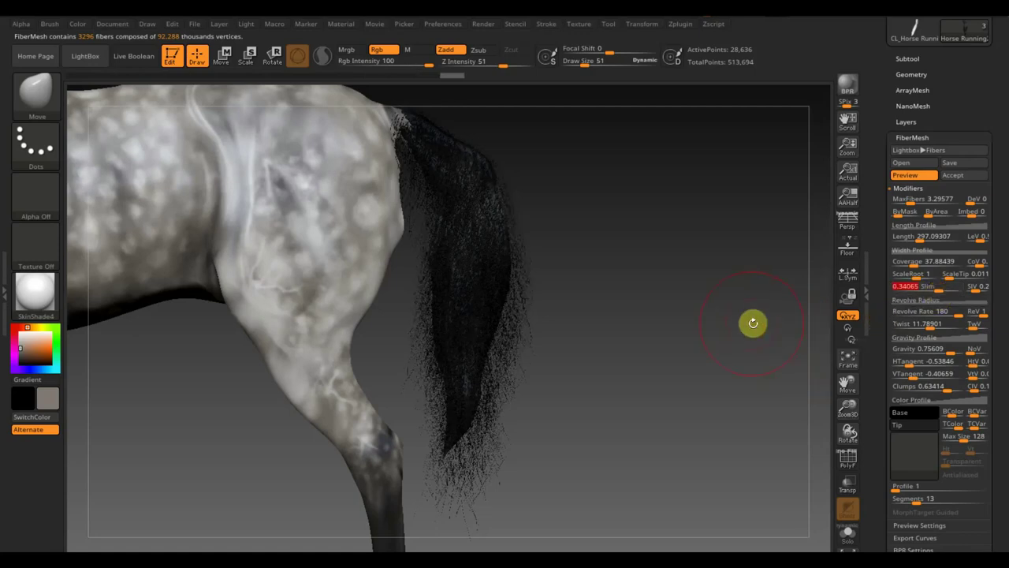
ctrl+right_drag(753, 323, 737, 325)
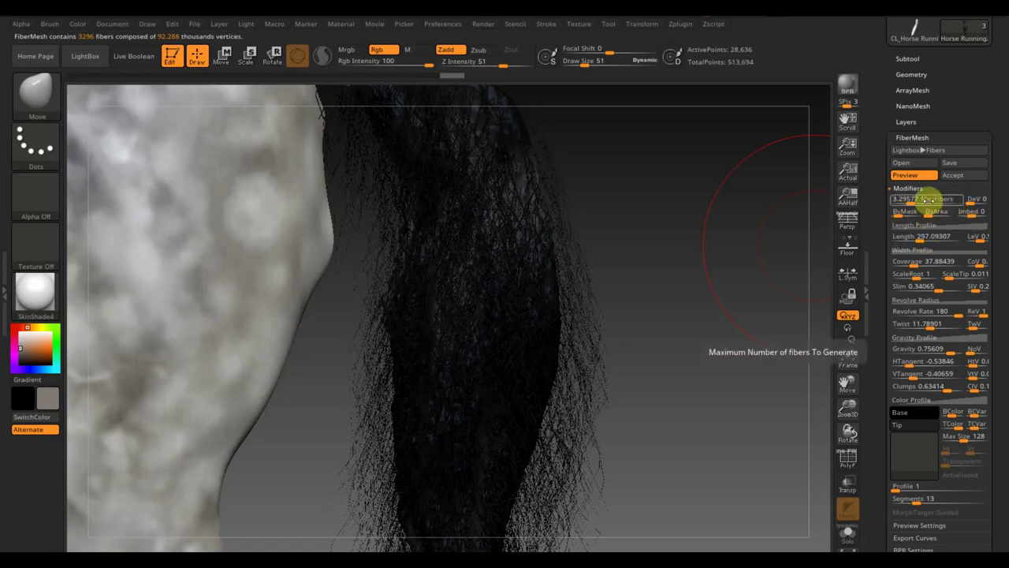
drag(912, 200, 913, 199)
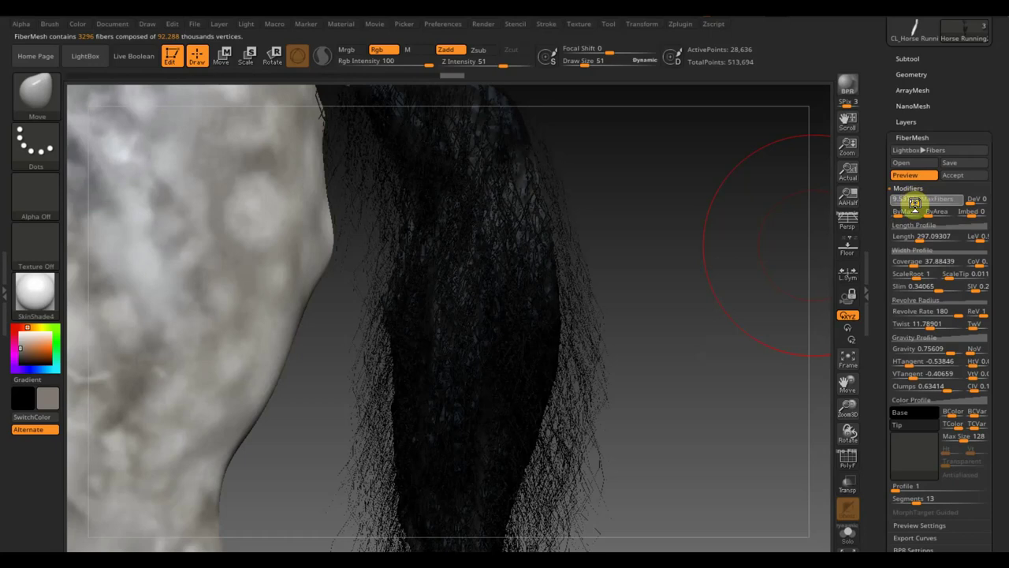
drag(772, 260, 719, 287)
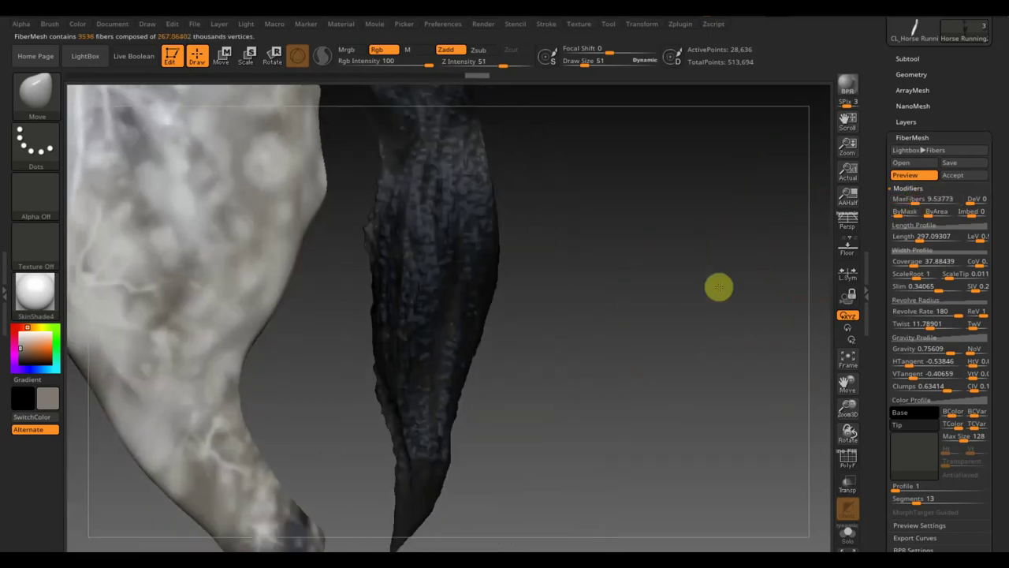
Shorten the tail fibers' Length to about 195.
click(921, 237)
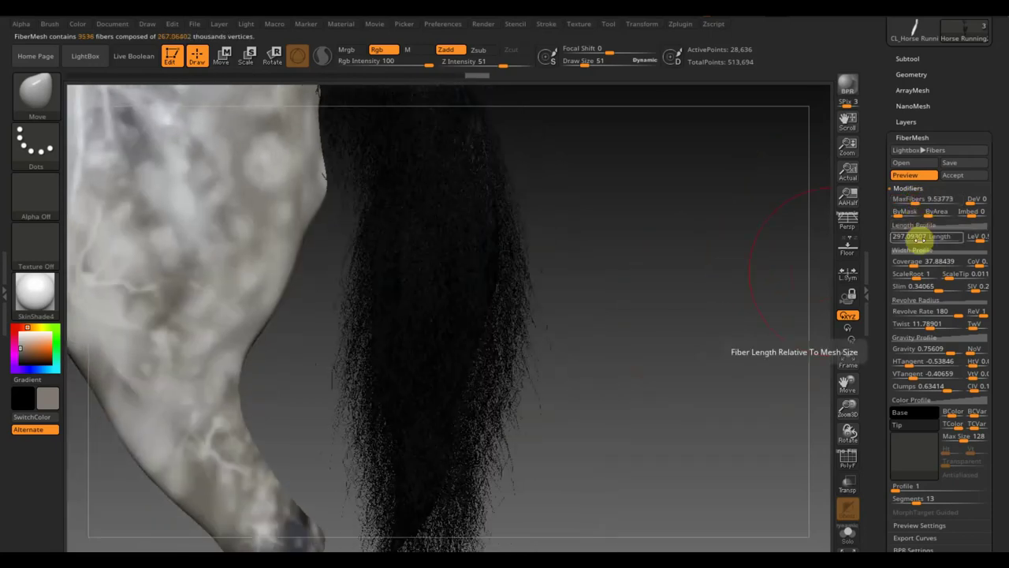
drag(923, 238, 922, 238)
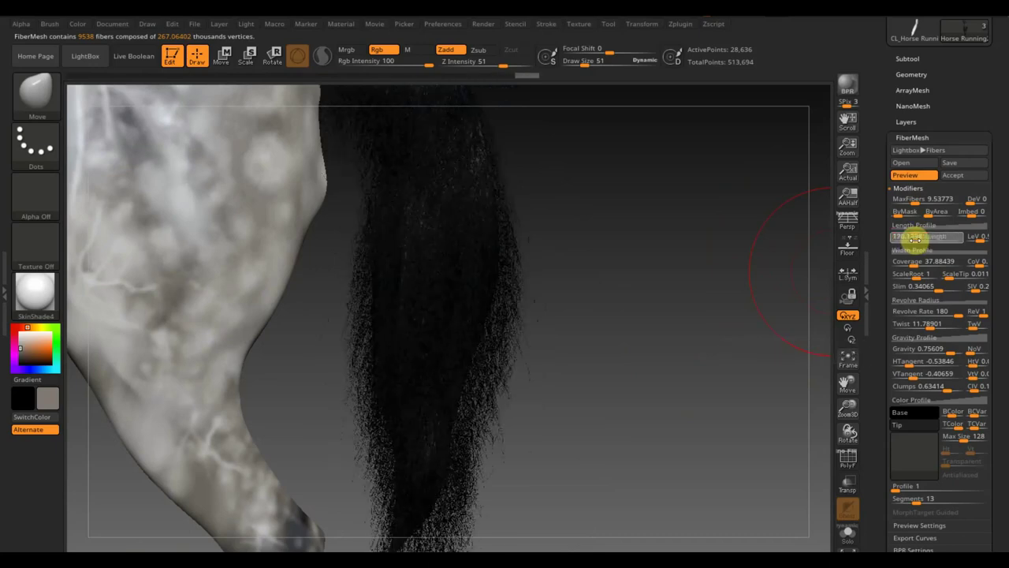
drag(915, 237, 919, 242)
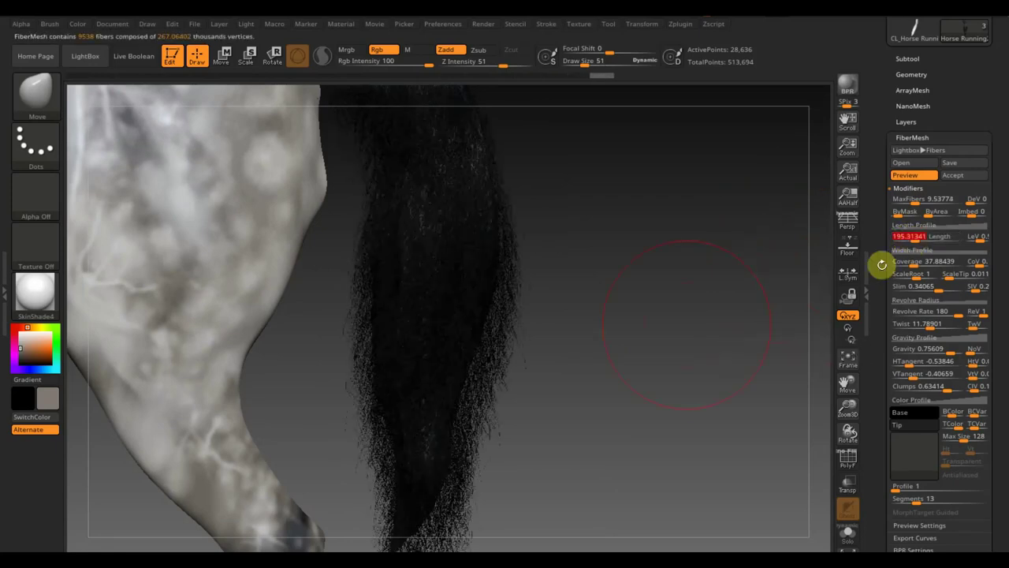
Narrow ScaleRoot to about 0.06, set Revolve Rate 21.76 and lower Clumps to 0.12087.
drag(882, 264, 746, 310)
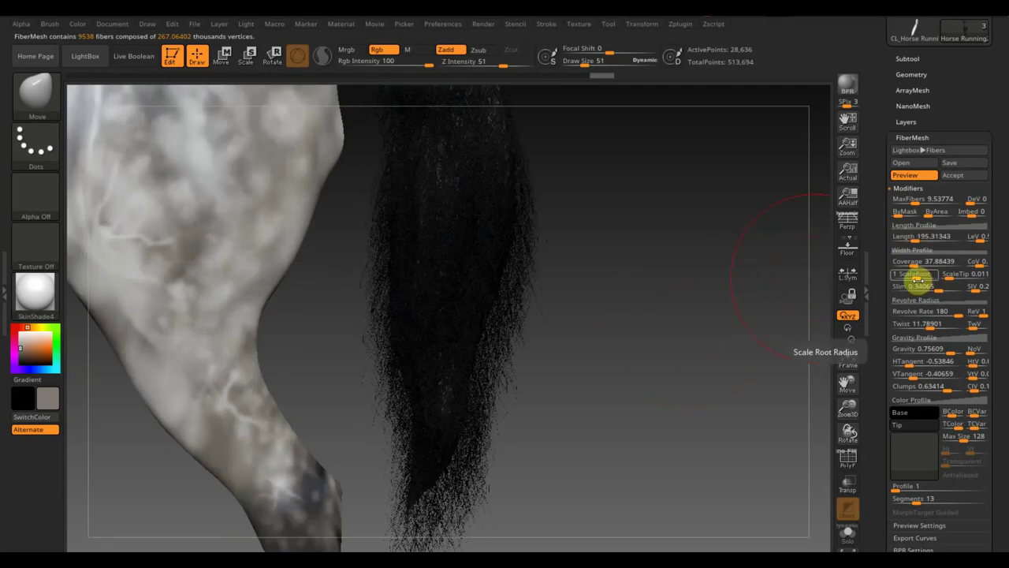
drag(891, 272, 912, 277)
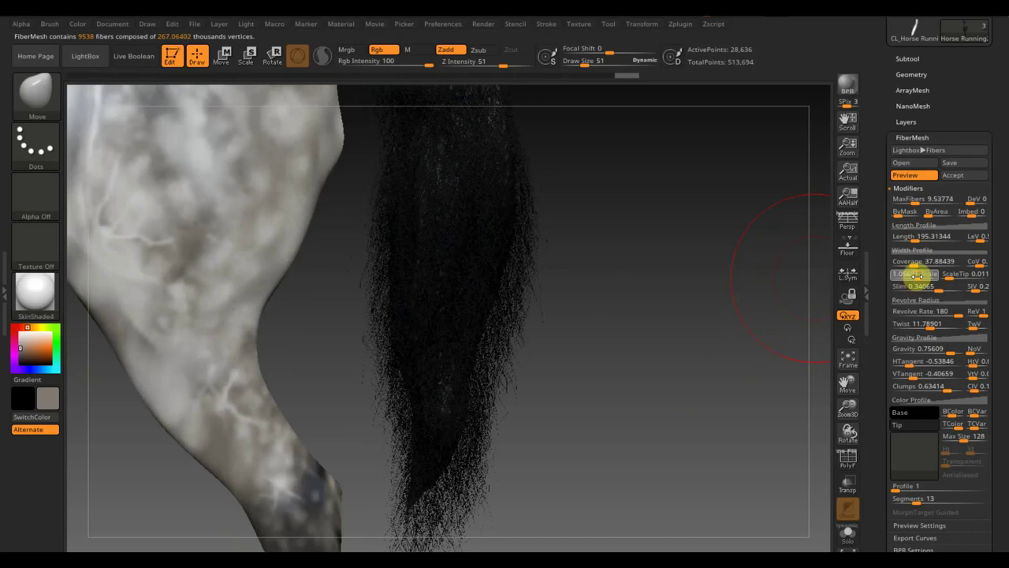
drag(911, 277, 898, 275)
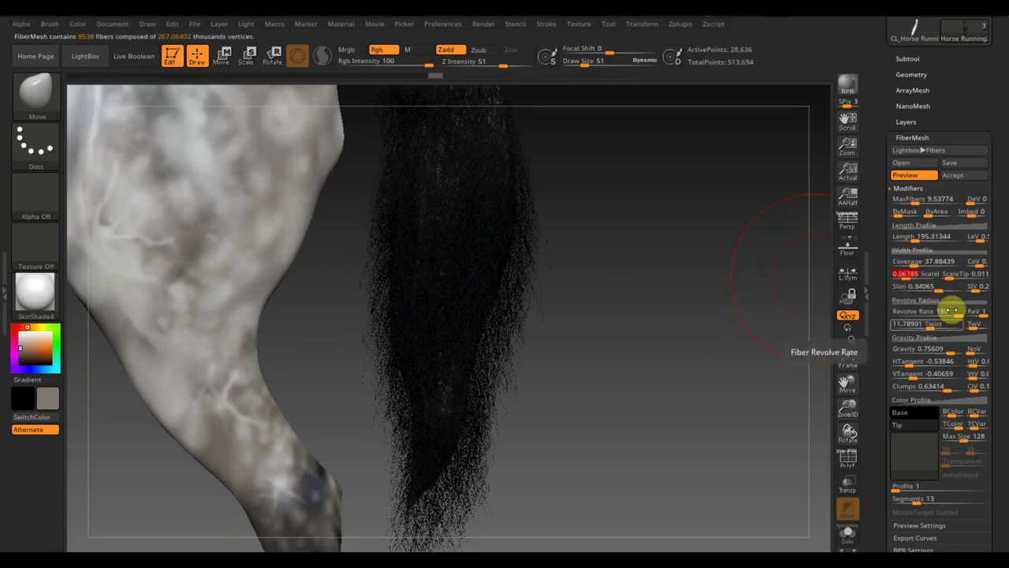
drag(952, 310, 923, 309)
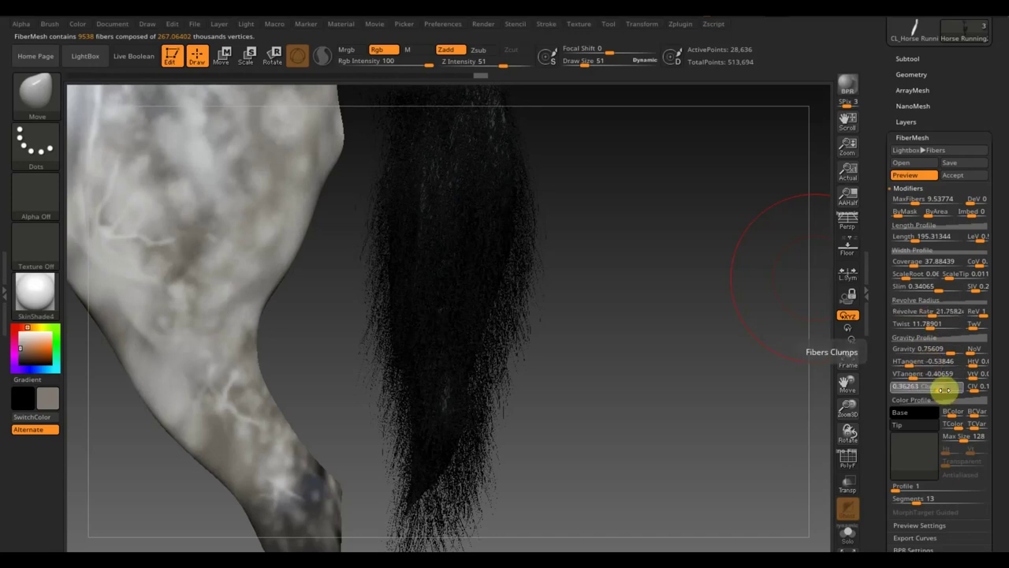
mouse_move(935, 388)
mouse_down()
mouse_move(915, 386)
mouse_move(943, 364)
mouse_move(921, 365)
mouse_move(924, 355)
mouse_up()
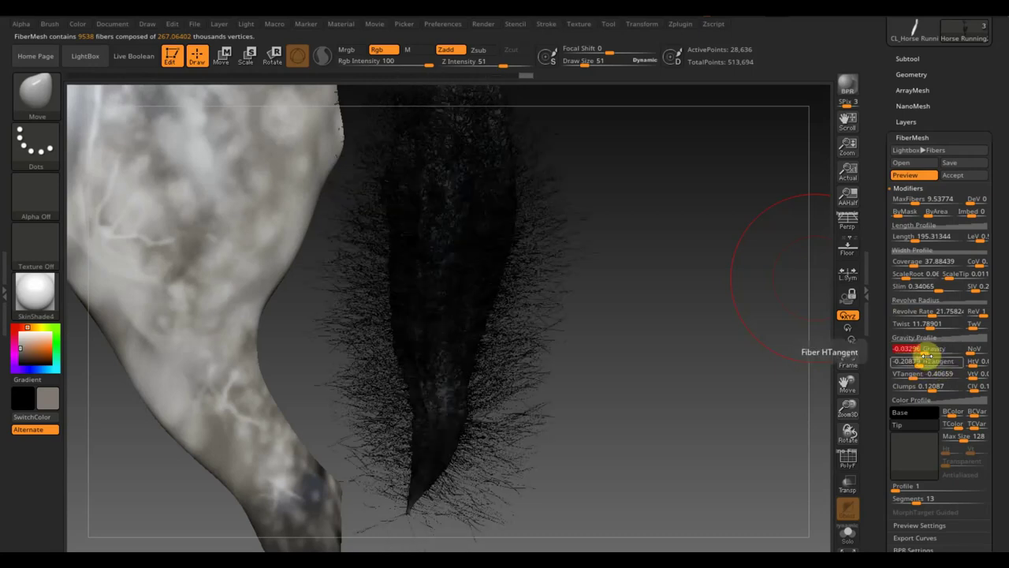
Set Gravity 0.89, VTangent 0.47, Coverage 23 and Slim 0.0989 for a heavier, sparser tail.
drag(927, 354, 946, 352)
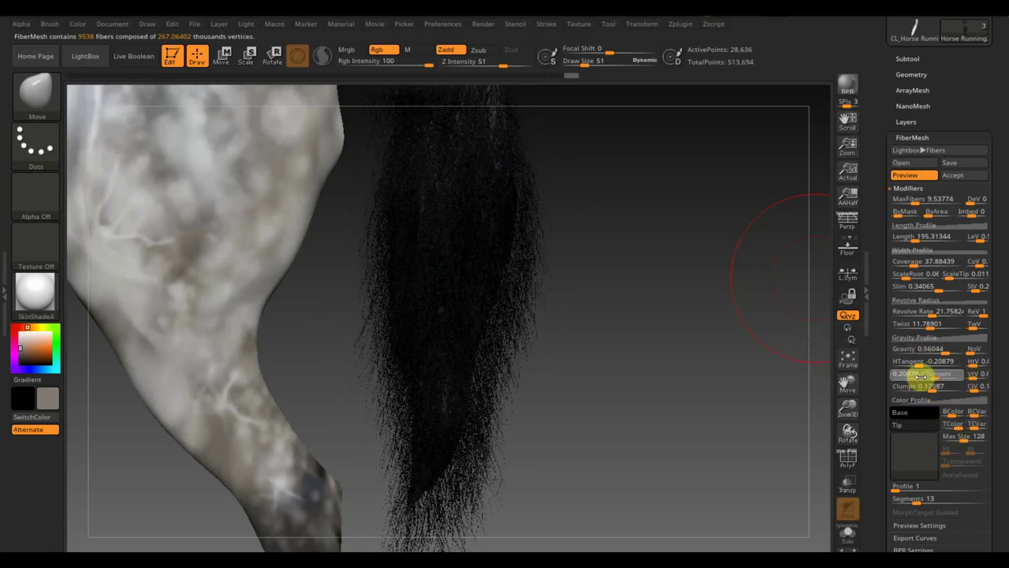
mouse_move(923, 375)
mouse_down()
mouse_move(947, 378)
mouse_move(864, 380)
mouse_move(920, 365)
mouse_move(930, 348)
mouse_move(957, 356)
mouse_up()
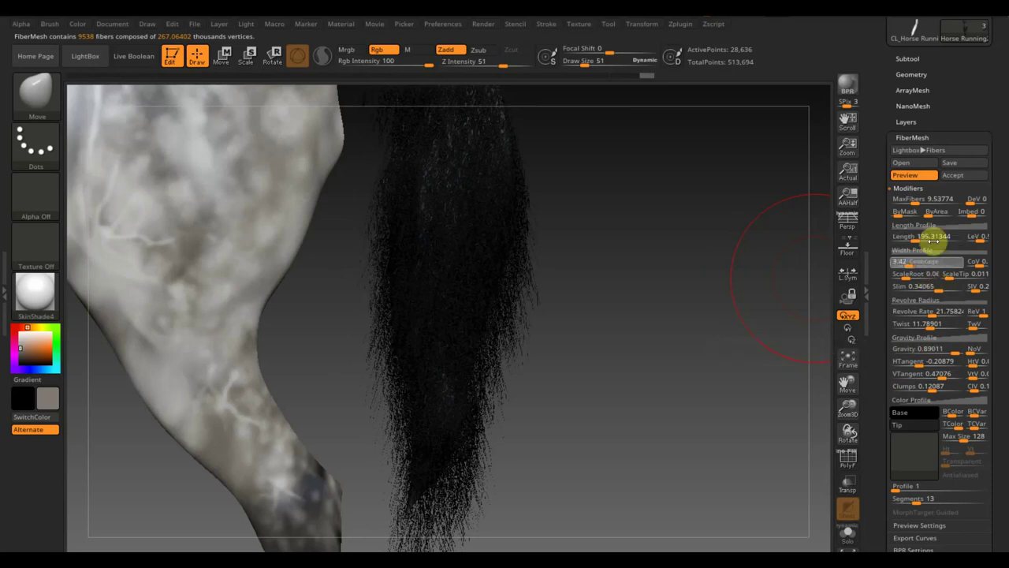
mouse_move(901, 263)
mouse_down()
mouse_move(917, 267)
mouse_move(905, 267)
mouse_up()
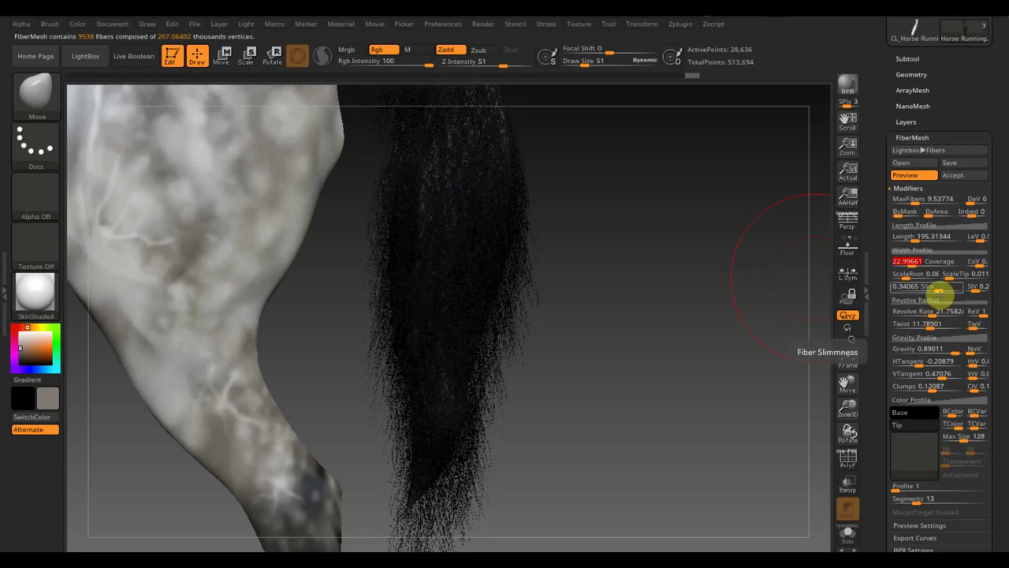
drag(939, 292, 931, 292)
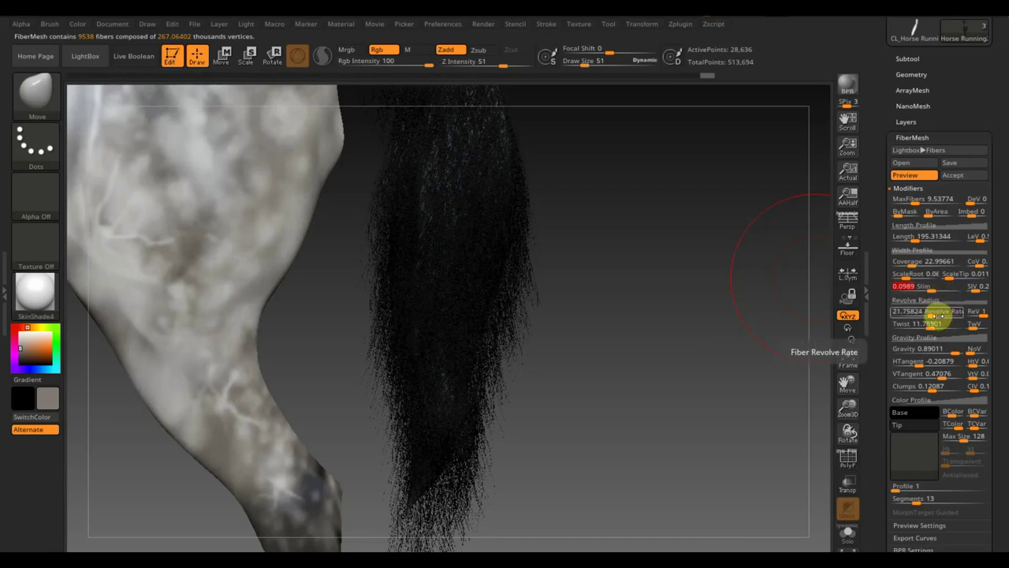
Set Revolve Rate -73.66, Twist 0 and HTangent 0.6923, then switch the fiber preview off.
click(933, 313)
text(0)
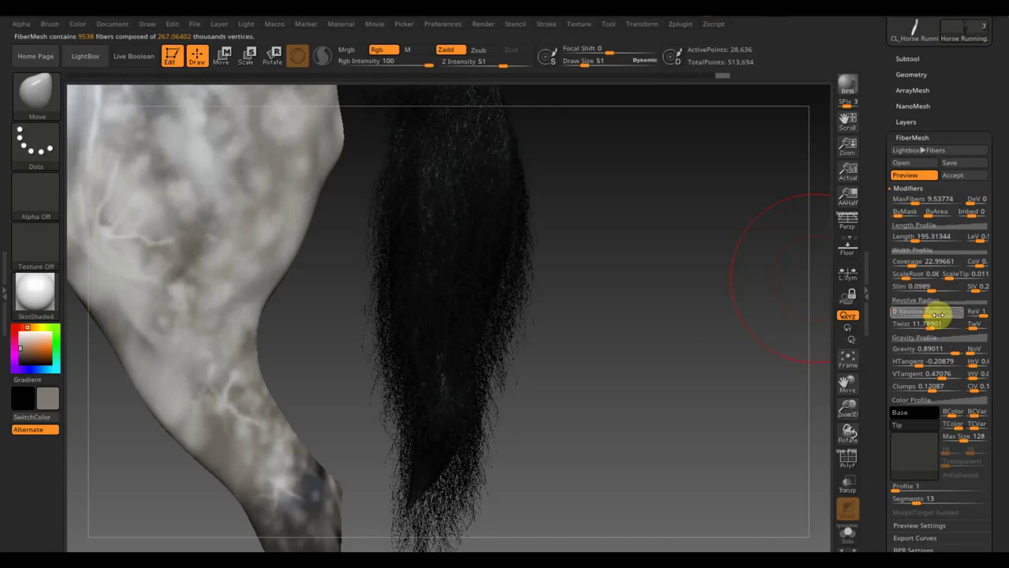
drag(934, 316, 912, 315)
click(919, 313)
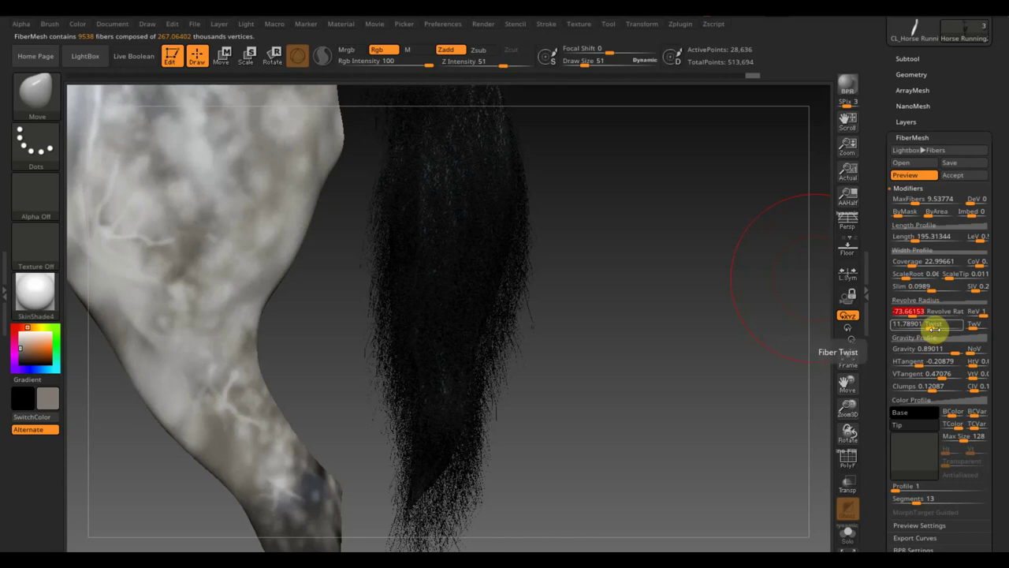
drag(933, 327, 927, 327)
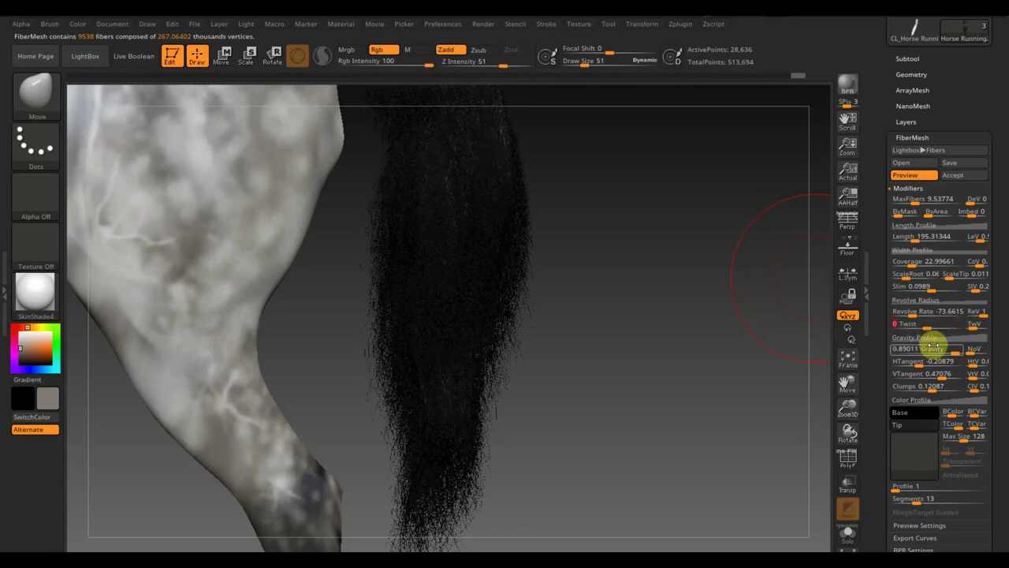
drag(946, 360, 954, 357)
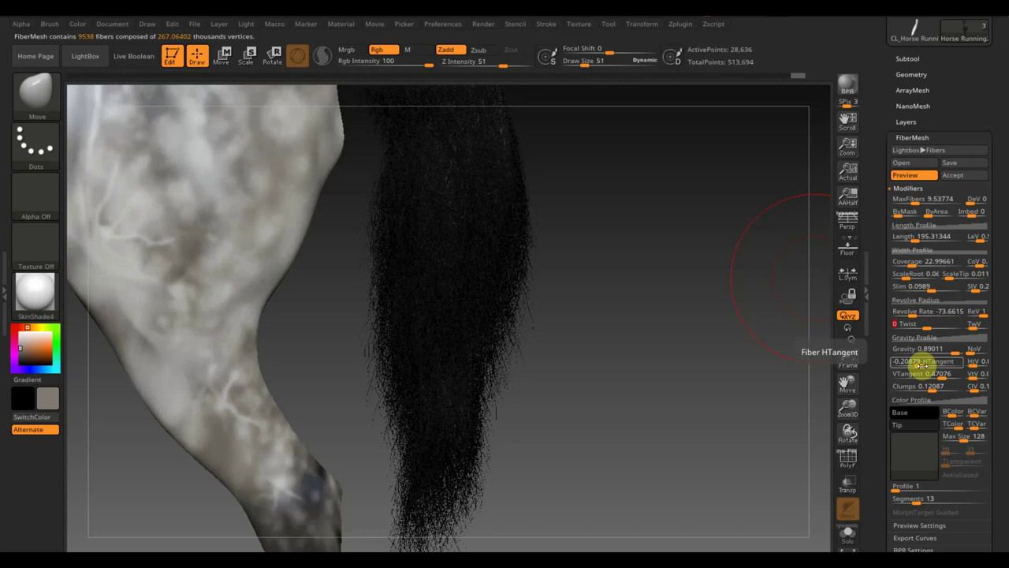
drag(921, 365, 951, 364)
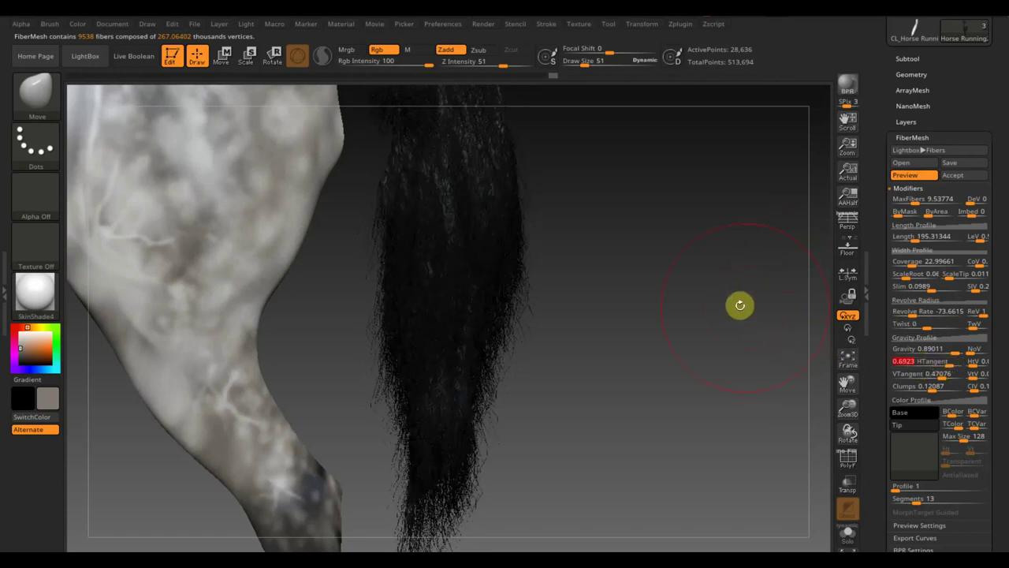
scroll(759, 361, up, 5)
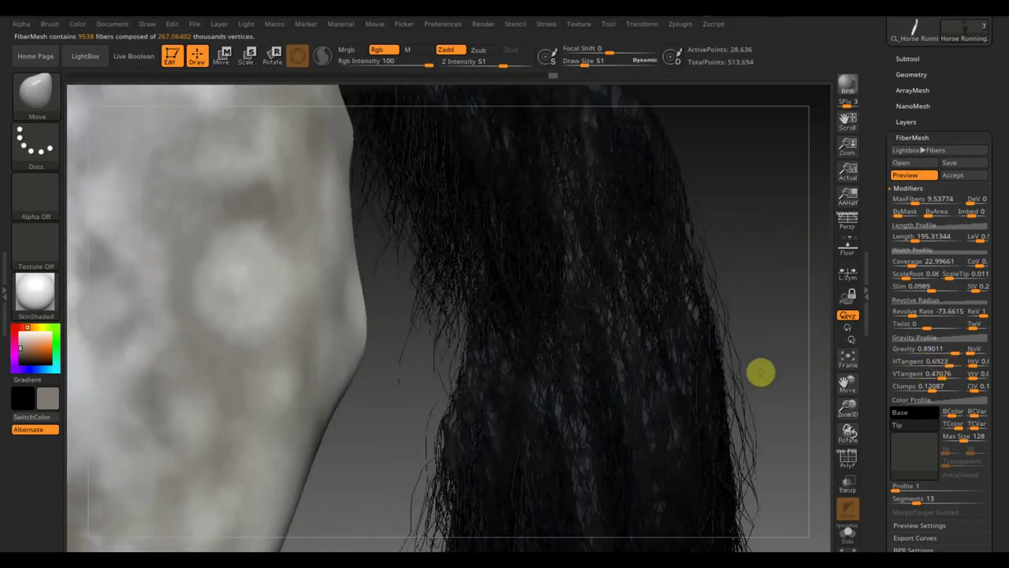
click(697, 207)
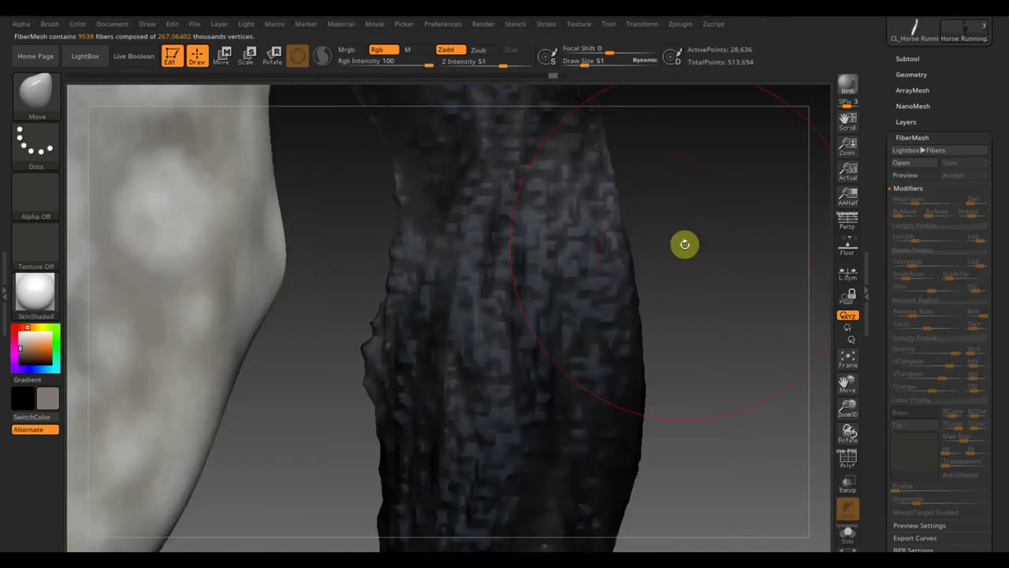
Select Fibers160 in the Lightbox fiber library, then close it without applying.
click(915, 150)
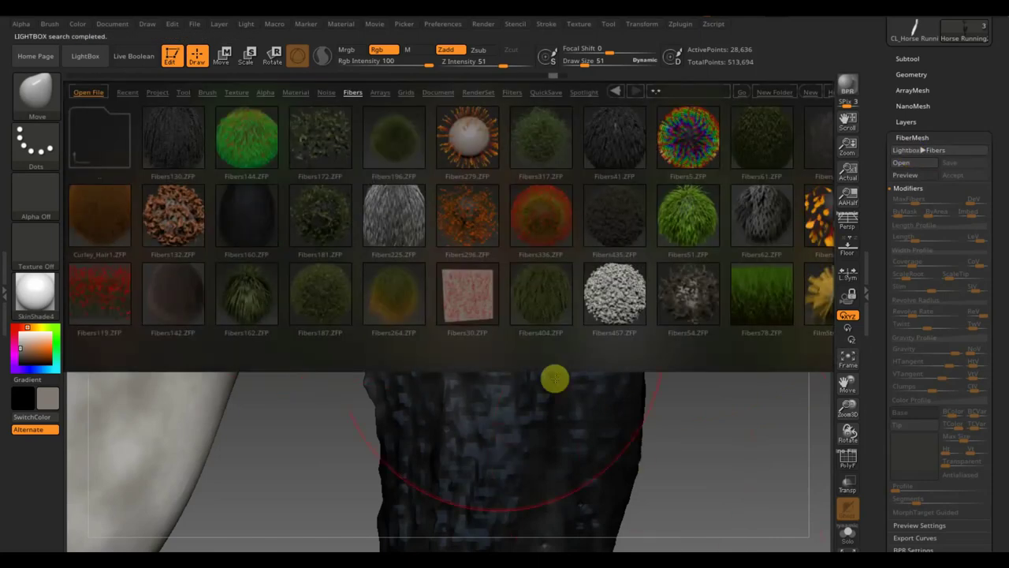
click(264, 213)
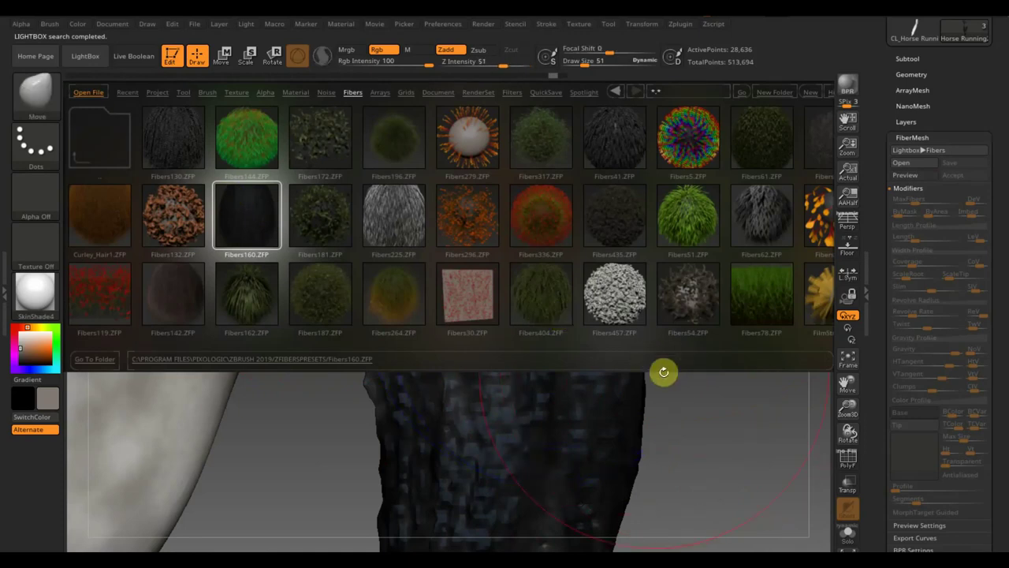
key(comma)
Rotate to the hindquarters and tail and reopen the subtool list and FiberMesh settings.
drag(672, 339, 644, 199)
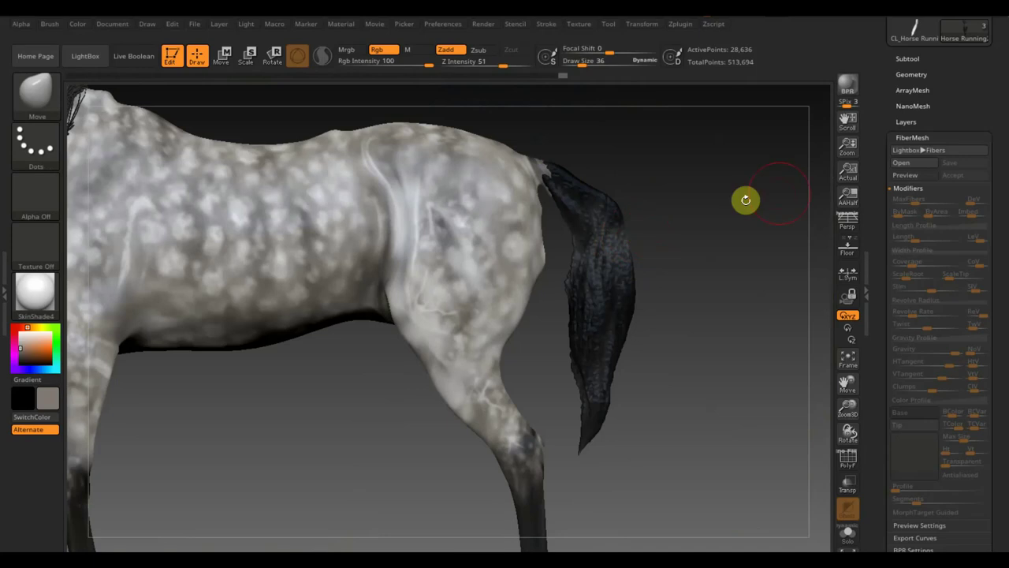
click(908, 58)
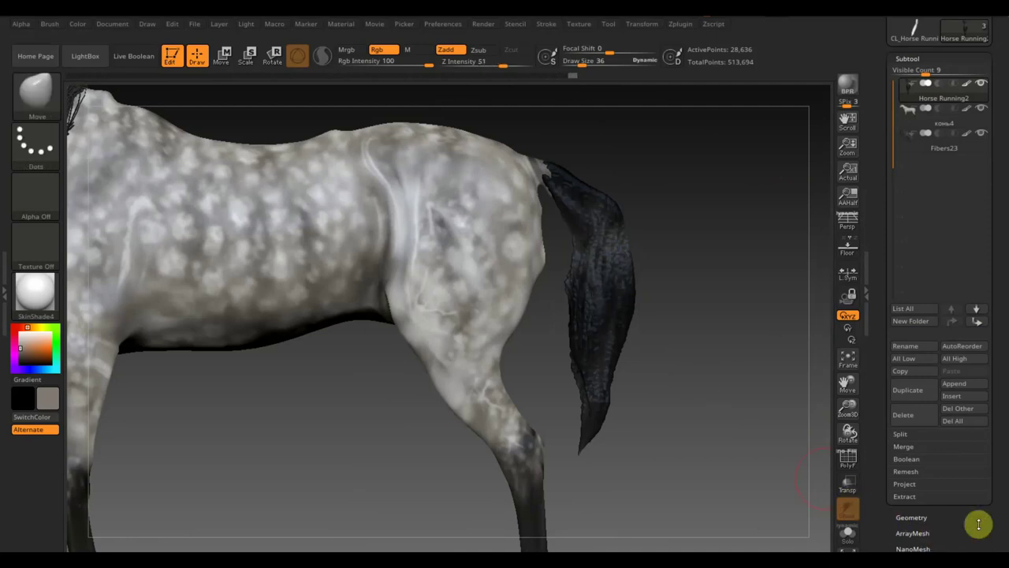
drag(975, 523, 969, 410)
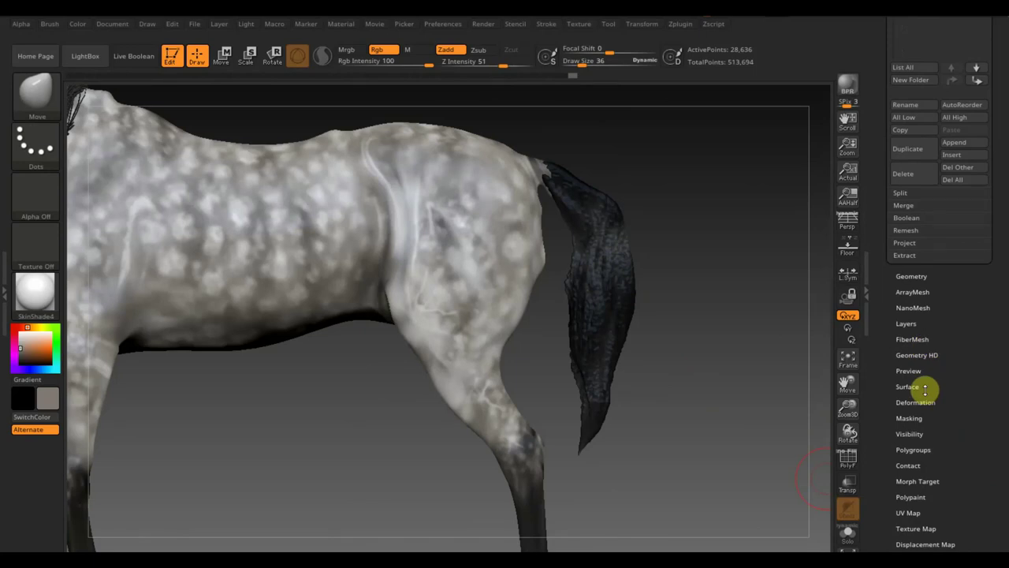
click(916, 338)
drag(952, 315, 993, 117)
Turn the fiber preview back on, lower MaxFibers, and raise Slim and ScaleRoot.
click(911, 163)
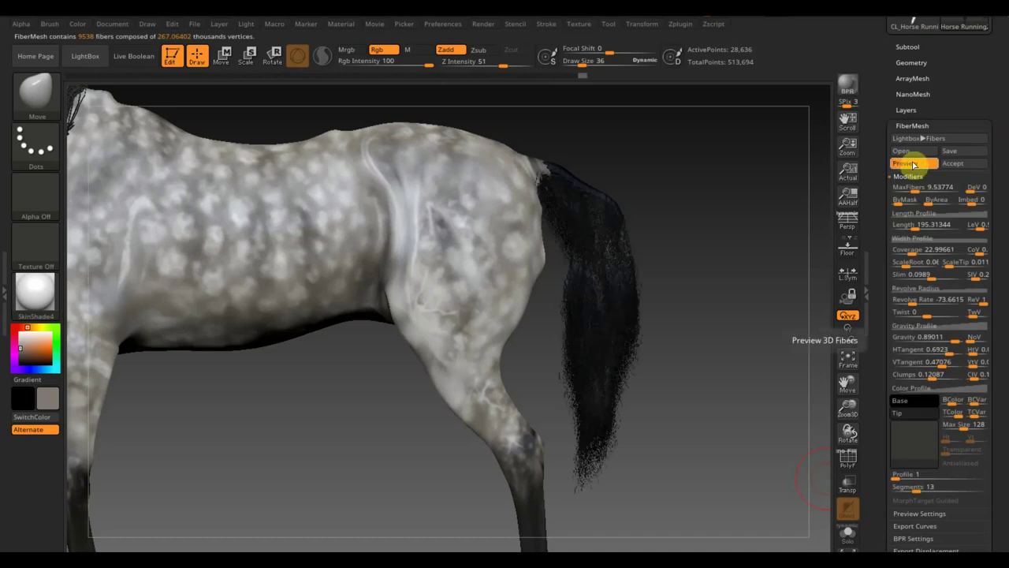
mouse_move(728, 242)
mouse_down()
mouse_move(598, 212)
mouse_move(661, 337)
mouse_move(673, 229)
mouse_up()
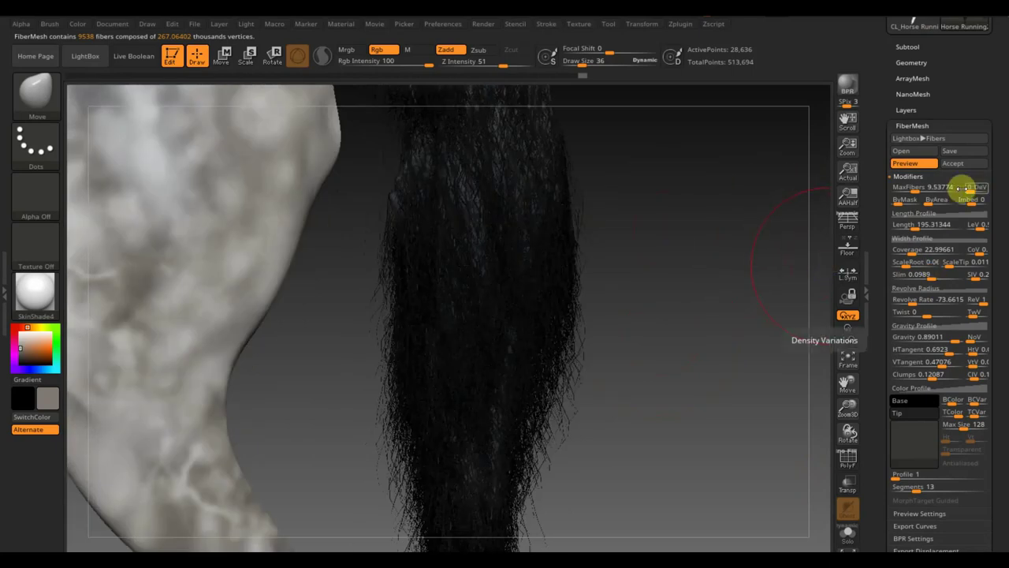
mouse_move(936, 190)
mouse_down()
mouse_move(900, 188)
mouse_move(914, 194)
mouse_up()
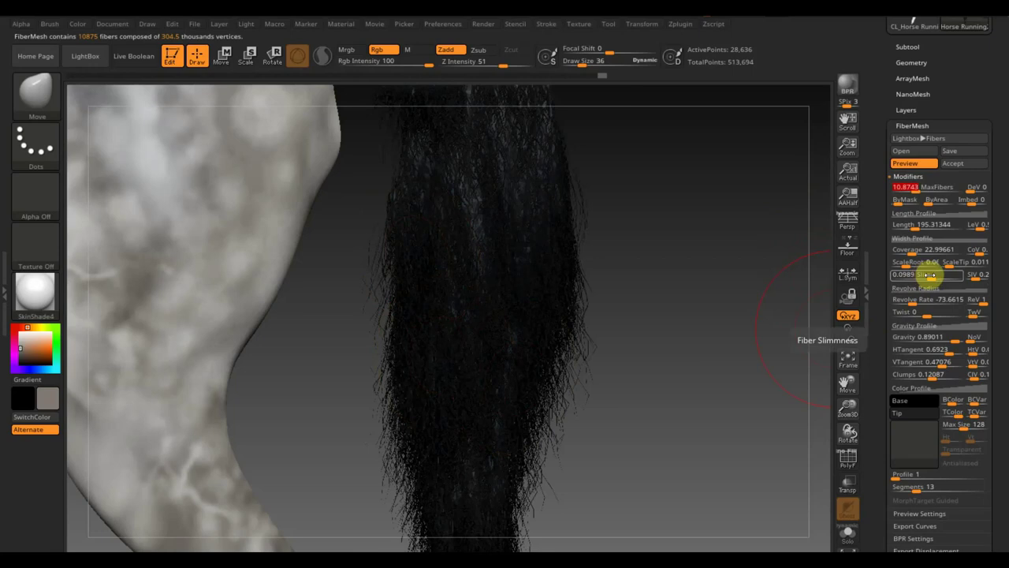
drag(927, 280, 940, 281)
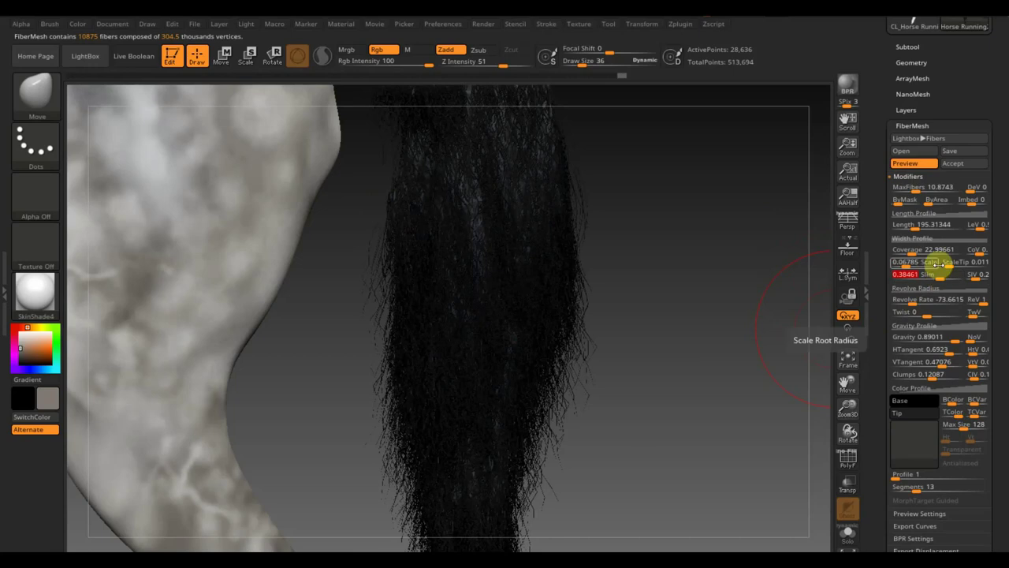
mouse_move(938, 262)
mouse_down()
mouse_move(907, 266)
mouse_move(928, 251)
mouse_up()
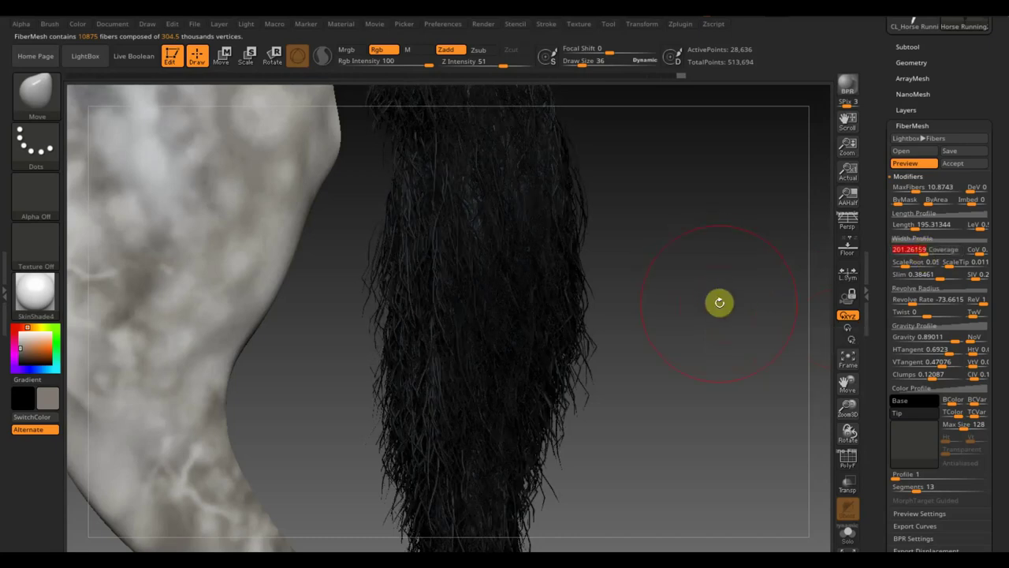
Set the tail Length to about 423 and cut MaxFibers to 2.29 (2291 fibers).
mouse_move(719, 302)
alt+mouse_down()
mouse_move(686, 223)
mouse_move(712, 318)
alt+mouse_up()
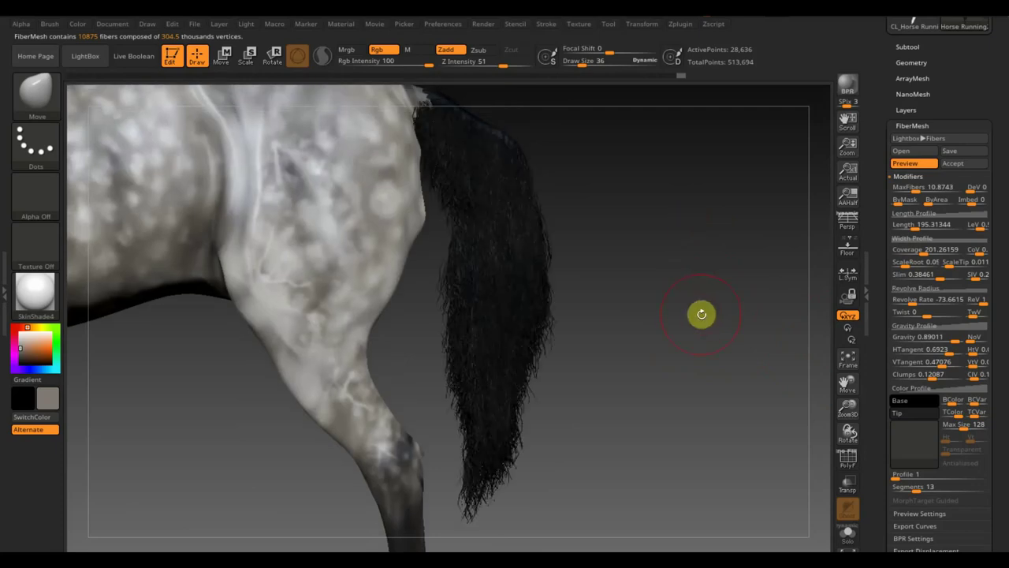
alt+drag(701, 324, 685, 269)
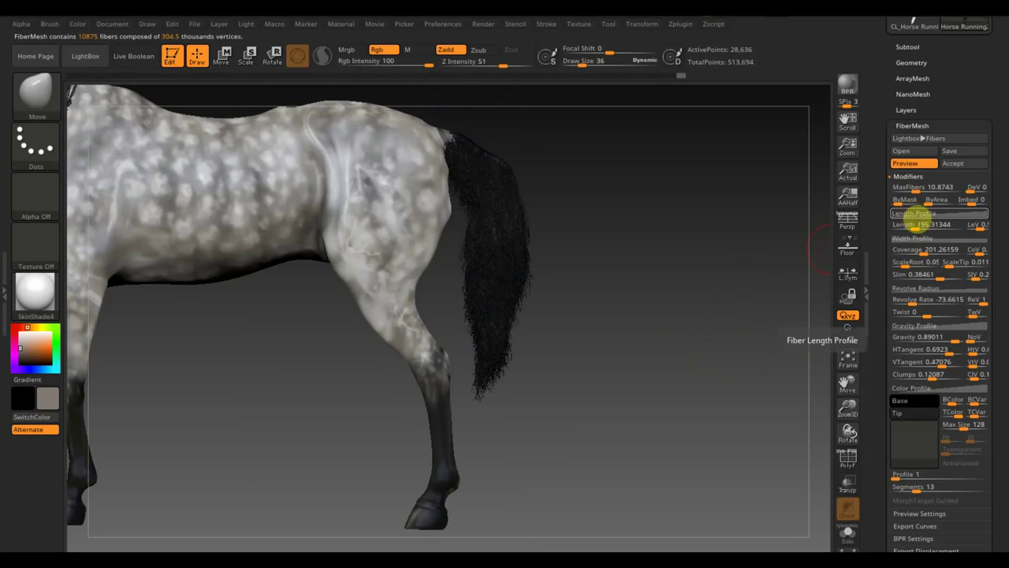
click(923, 224)
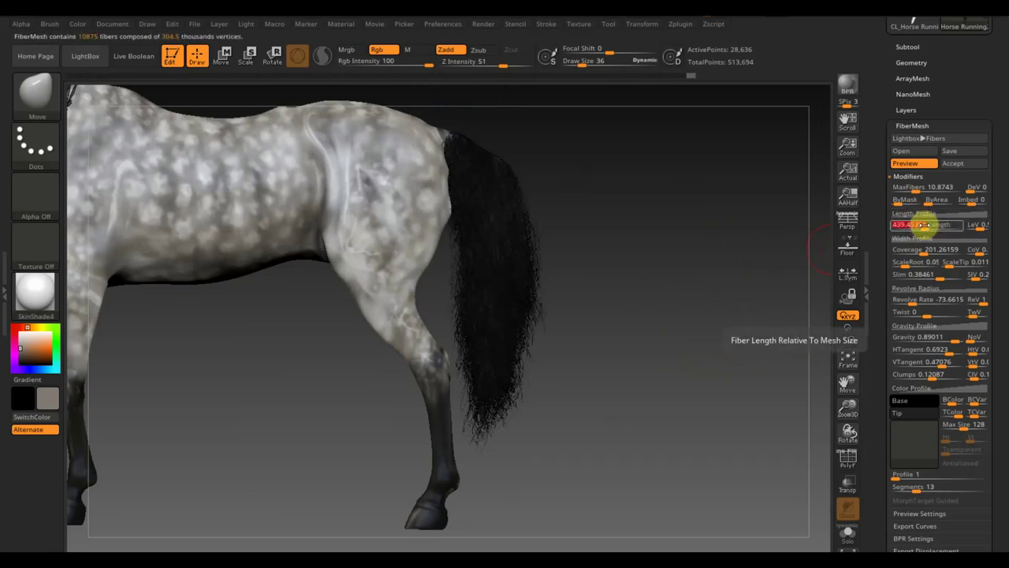
drag(923, 224, 914, 226)
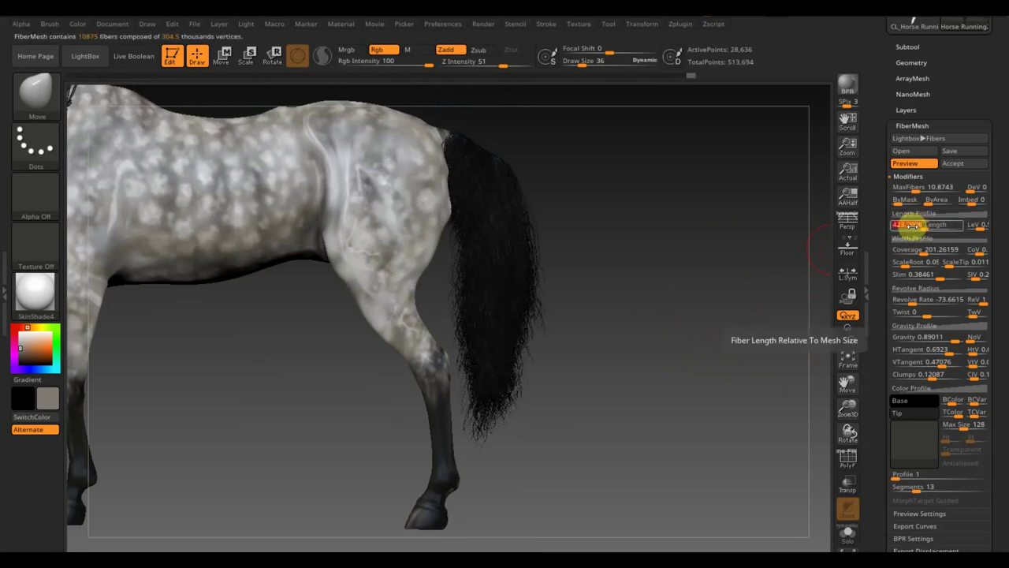
alt+drag(780, 315, 736, 349)
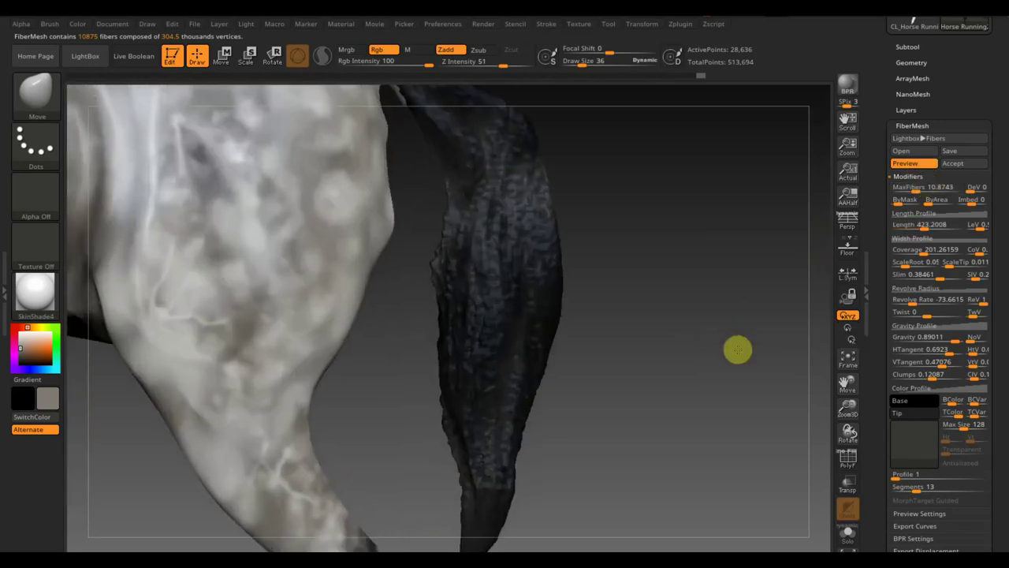
drag(914, 188, 908, 187)
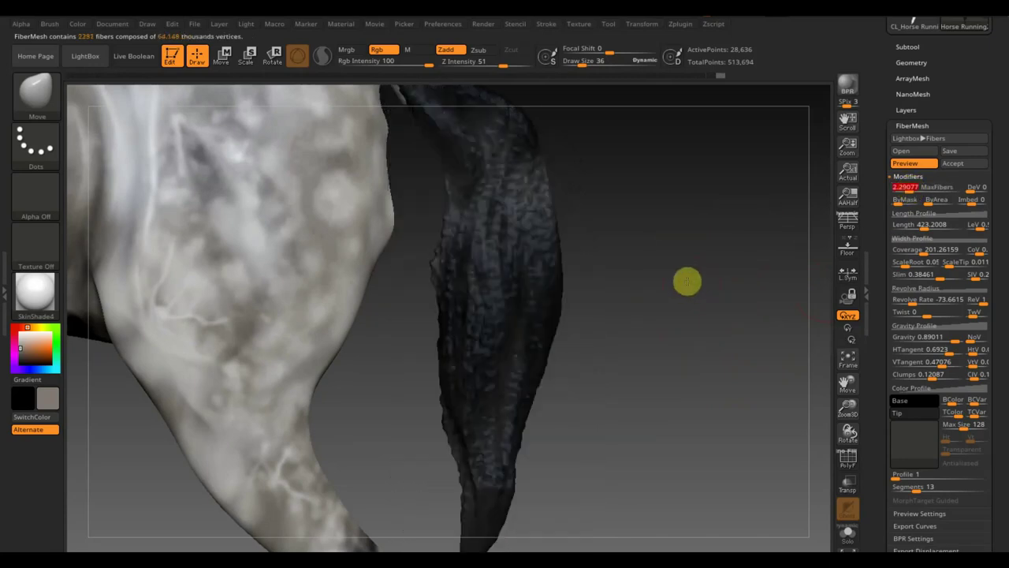
alt+drag(686, 281, 681, 228)
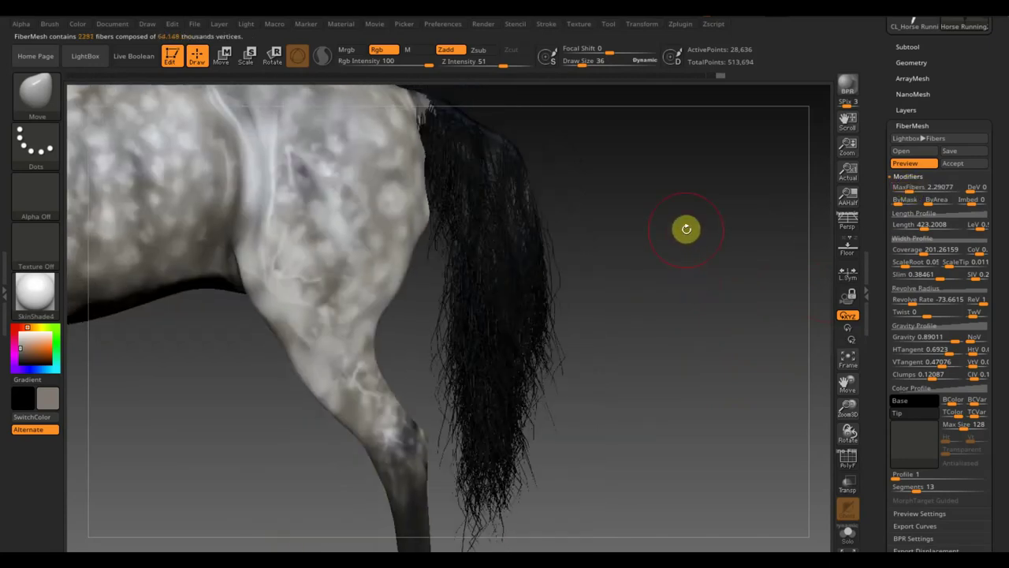
Accept the tail as the Fibers84 subtool with Fast Preview on and show the subtool list.
click(955, 163)
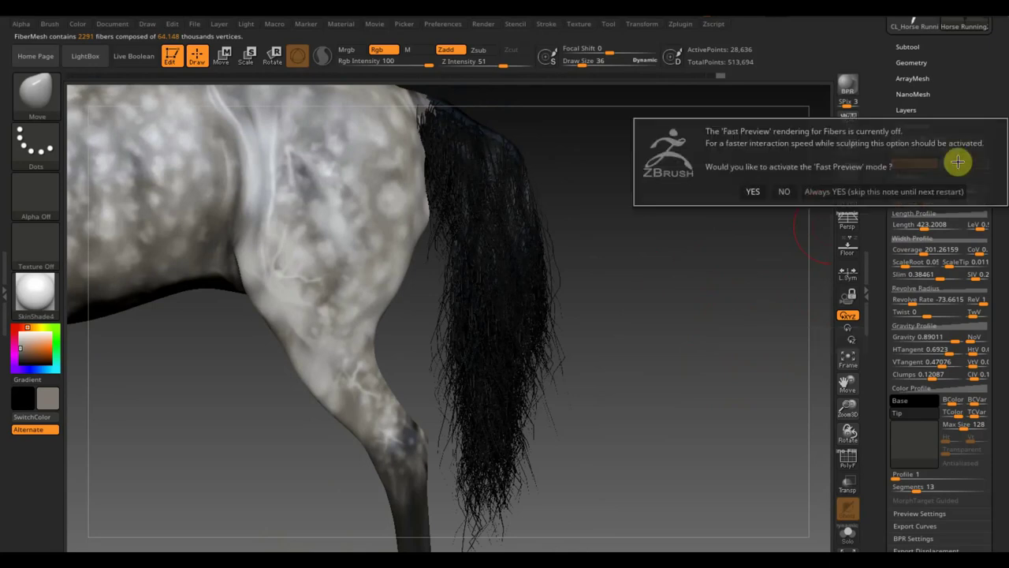
click(755, 189)
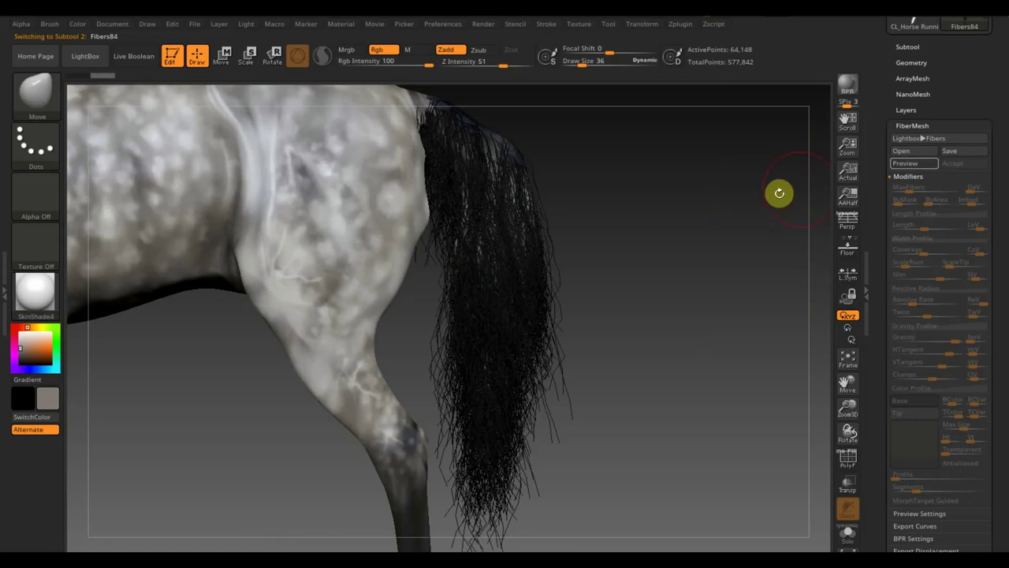
drag(969, 81, 942, 140)
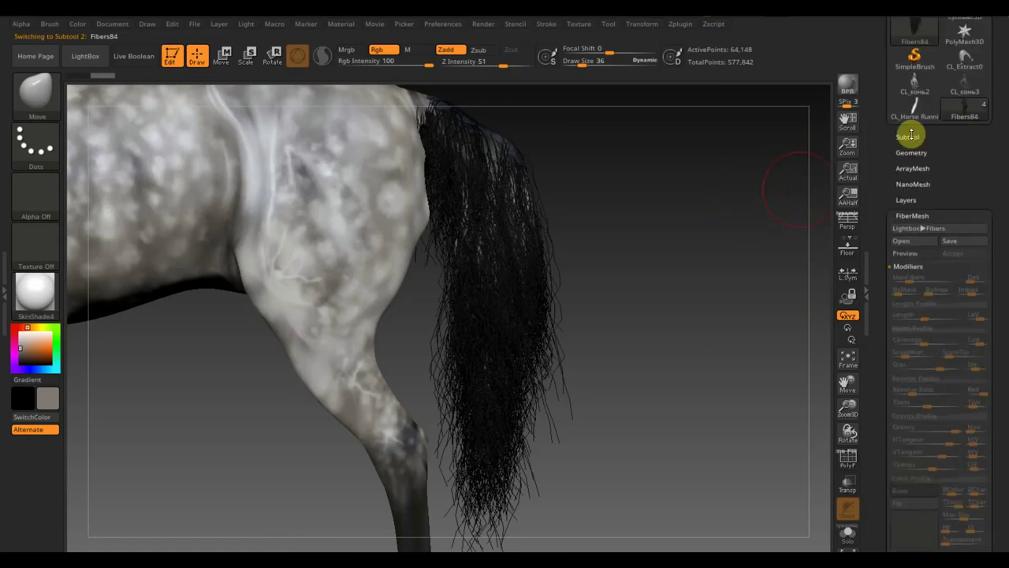
click(909, 136)
mouse_move(944, 194)
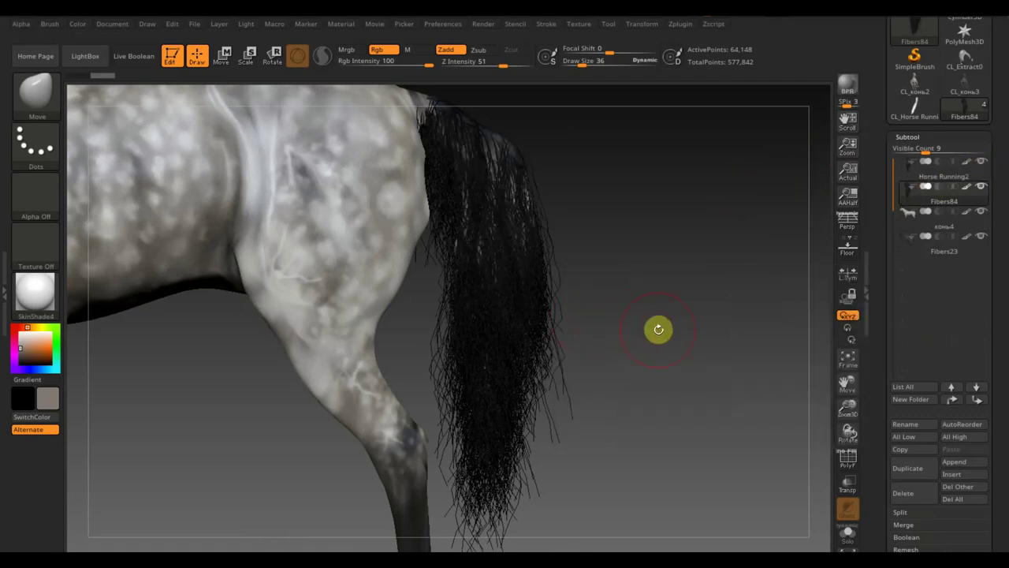
mouse_move(657, 329)
alt+mouse_down()
mouse_move(630, 232)
mouse_move(725, 370)
mouse_move(713, 364)
alt+mouse_up()
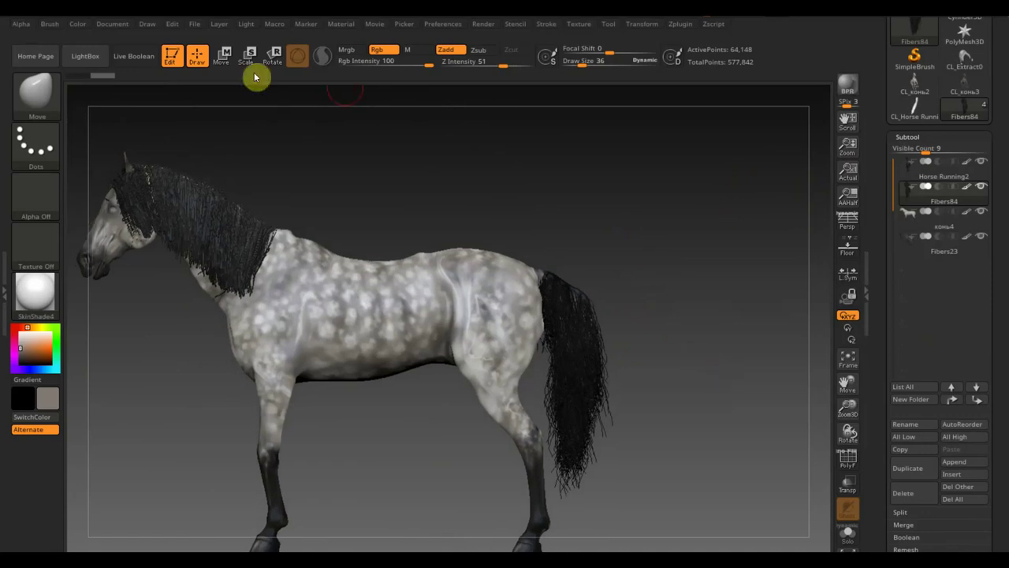
Groom the tail strands with the Move brush at size 119, then shrink the brush to 30.
drag(585, 59, 595, 63)
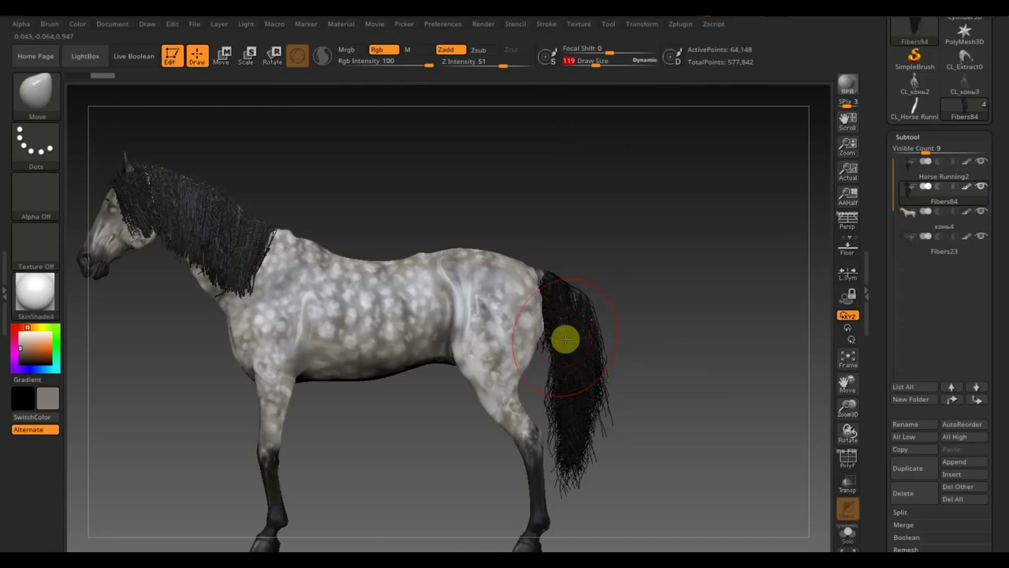
drag(565, 339, 563, 485)
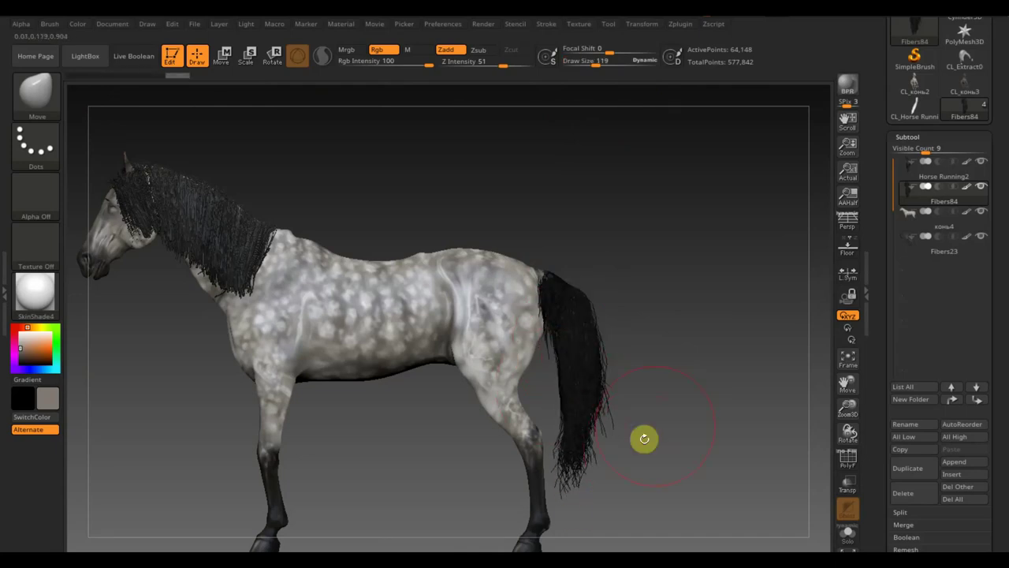
mouse_move(644, 439)
alt+mouse_down()
mouse_move(572, 246)
mouse_move(582, 254)
mouse_move(540, 312)
mouse_move(511, 421)
mouse_move(480, 449)
alt+mouse_up()
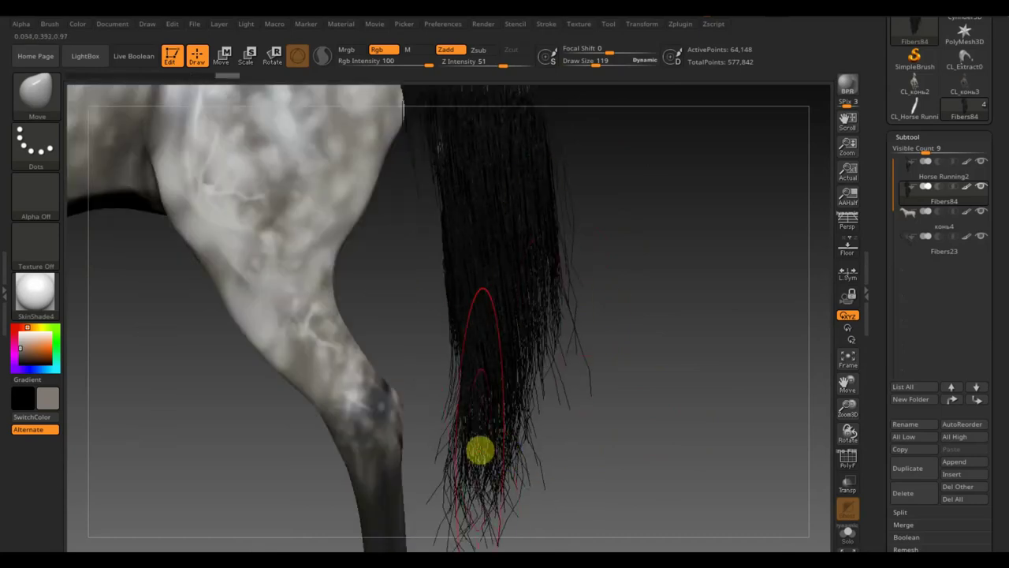
drag(573, 375, 662, 340)
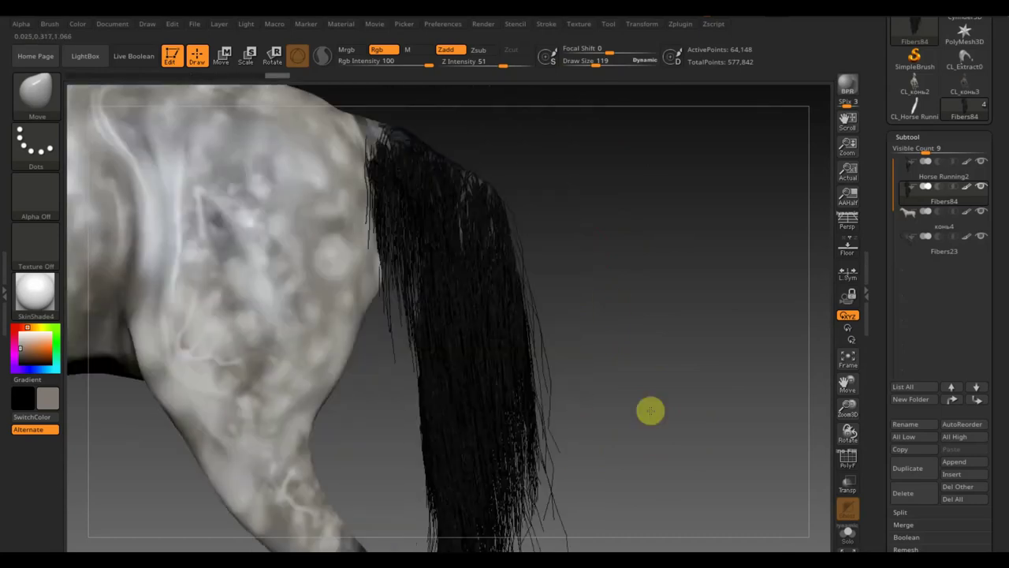
drag(650, 410, 518, 113)
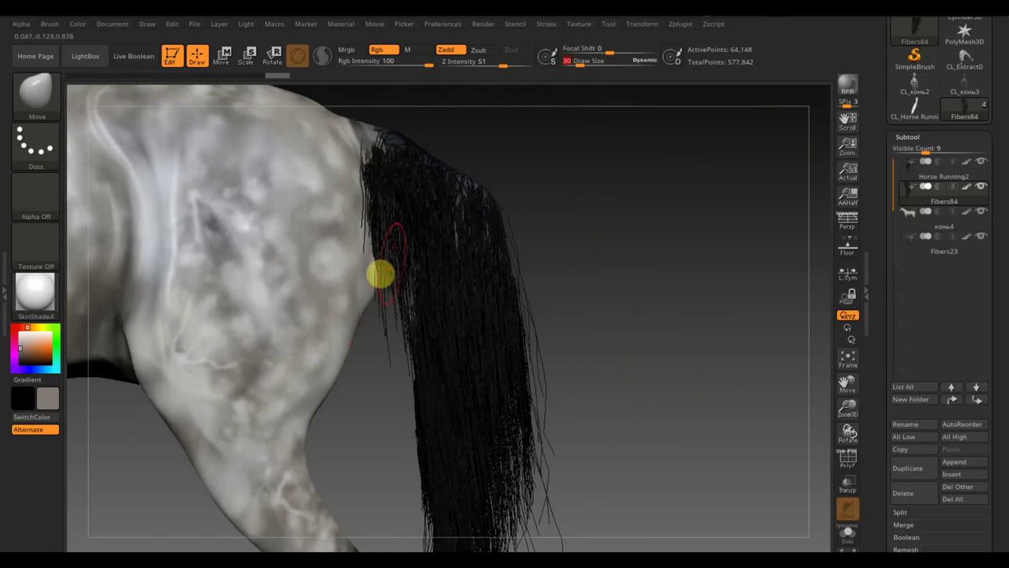
mouse_move(596, 63)
mouse_down()
mouse_move(581, 84)
mouse_move(588, 63)
mouse_up()
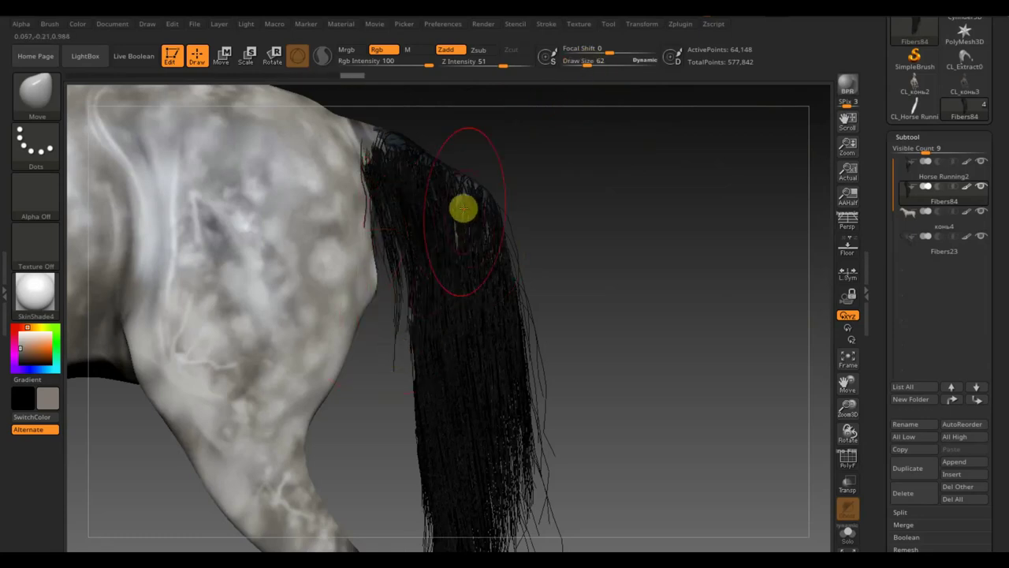
Switch to Move transform and nudge the tail fiber subtool slightly along X.
right_drag(480, 200, 491, 256)
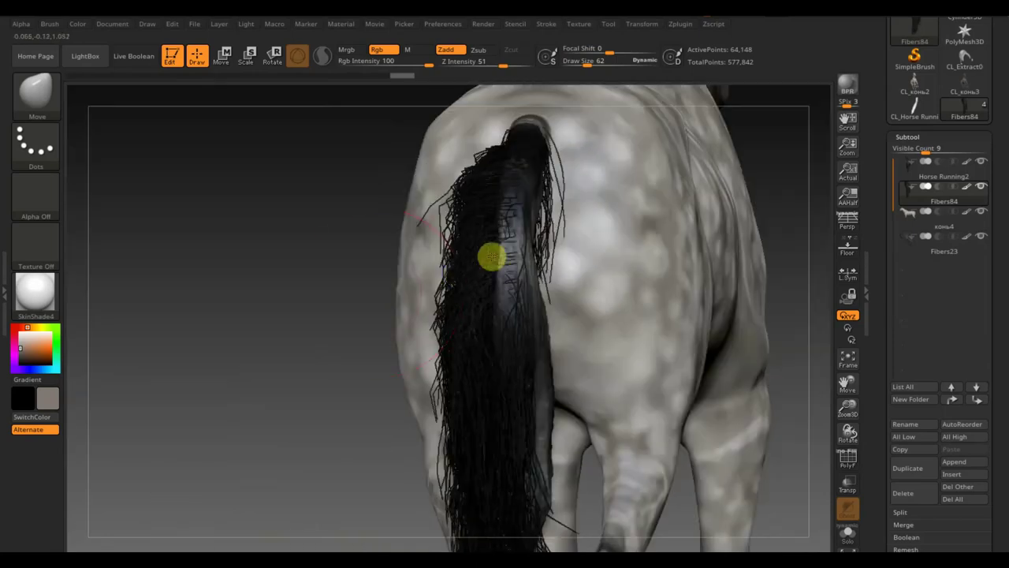
key(shift)
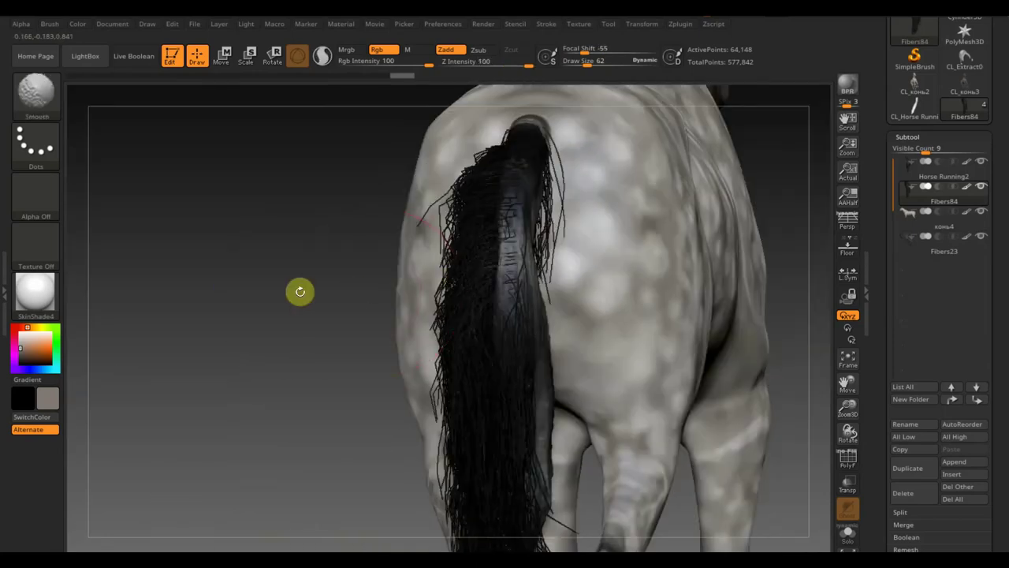
key(f)
click(223, 55)
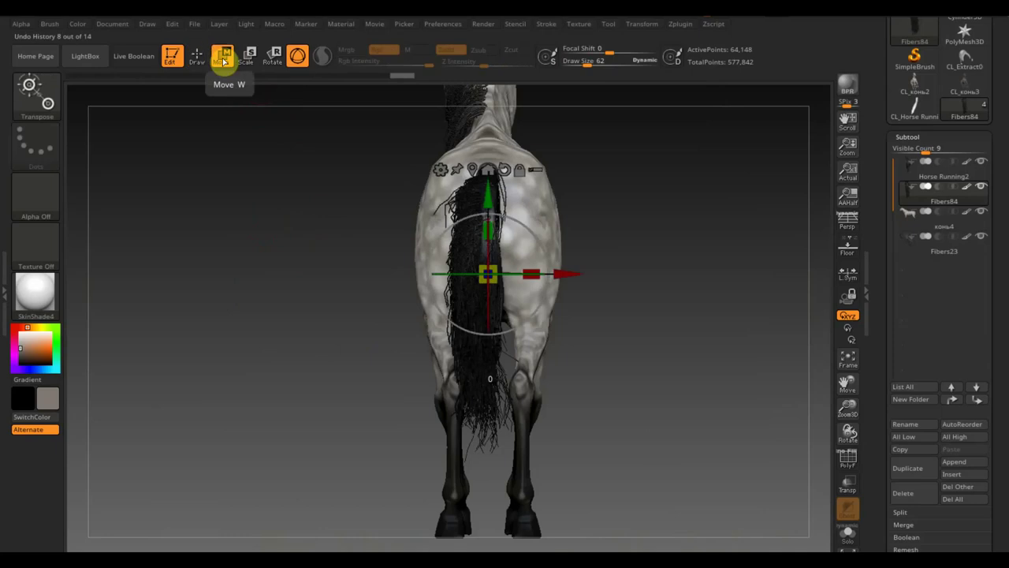
drag(531, 273, 541, 274)
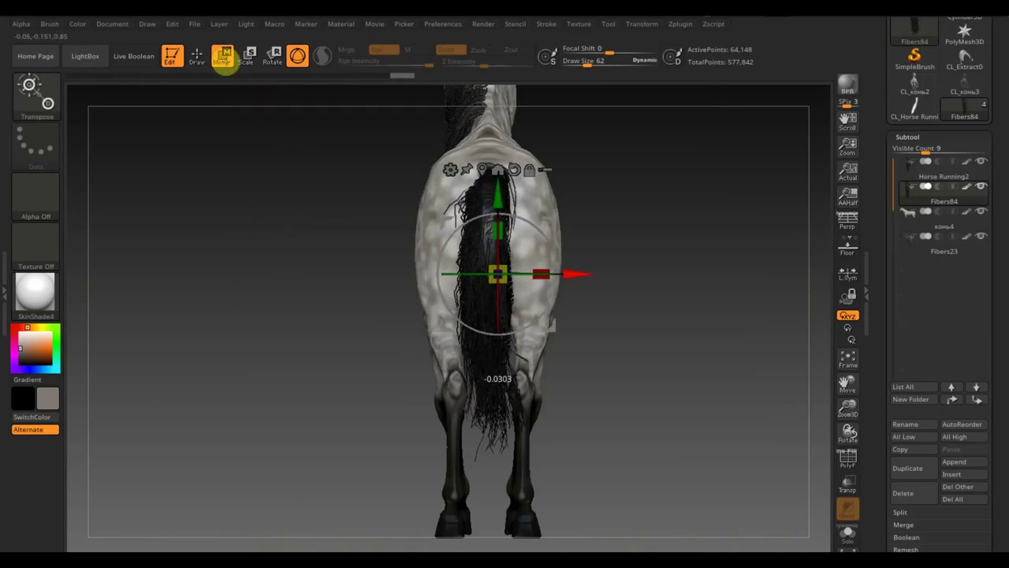
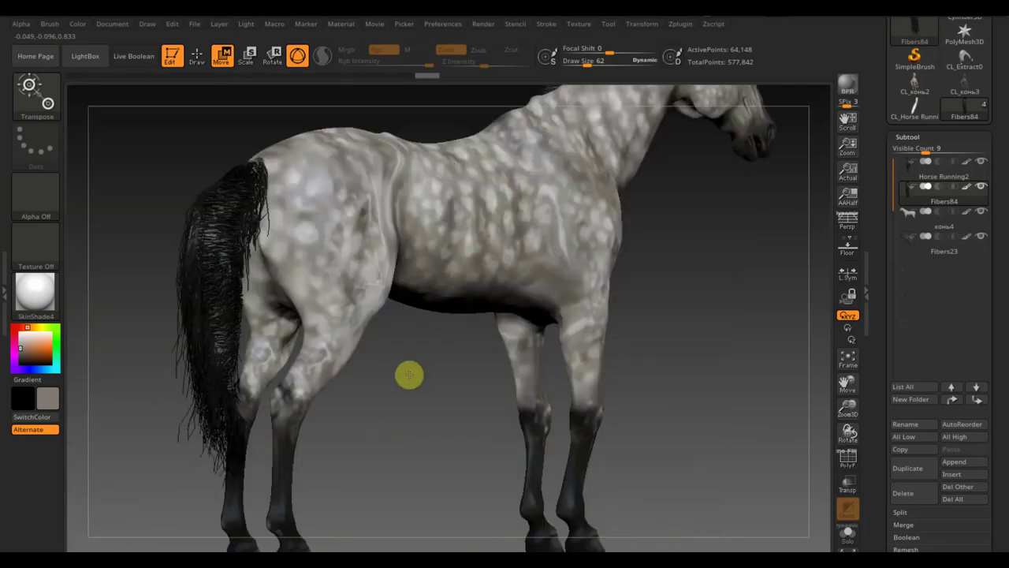
Enable Draw mode and comb the tail strands with the GroomHairLong brush.
click(198, 56)
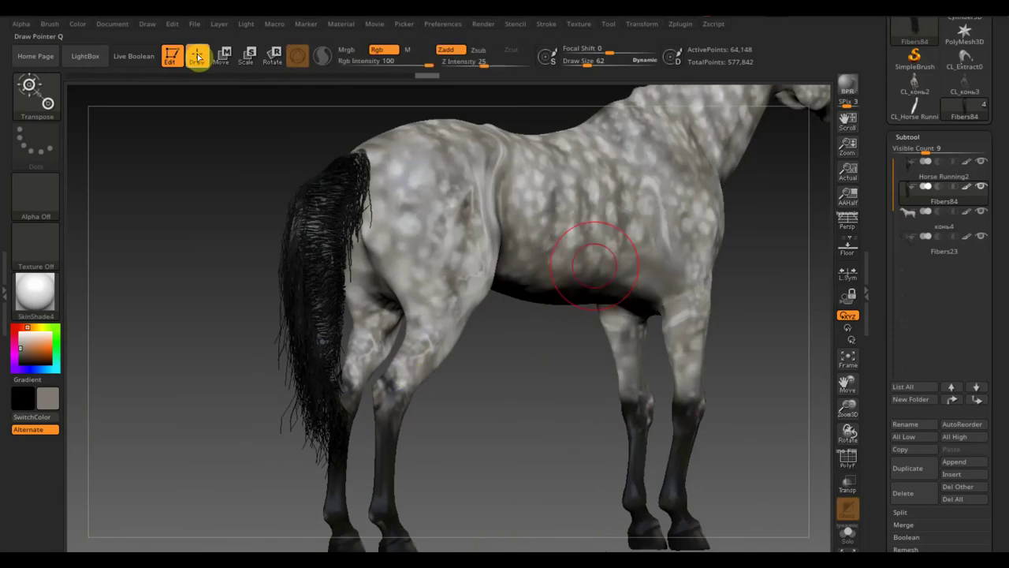
key(b)
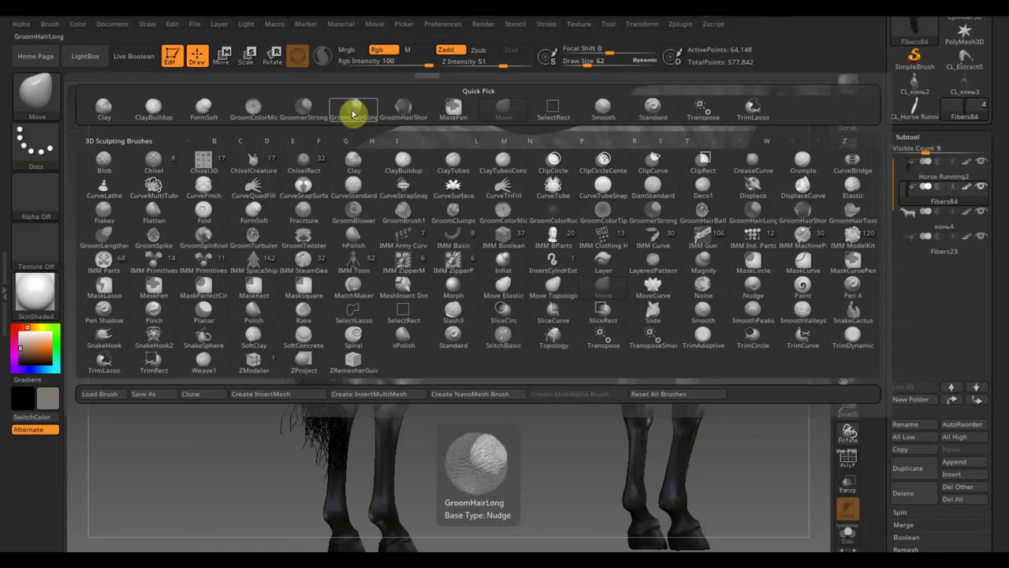
click(353, 115)
drag(581, 62, 598, 64)
drag(339, 180, 313, 376)
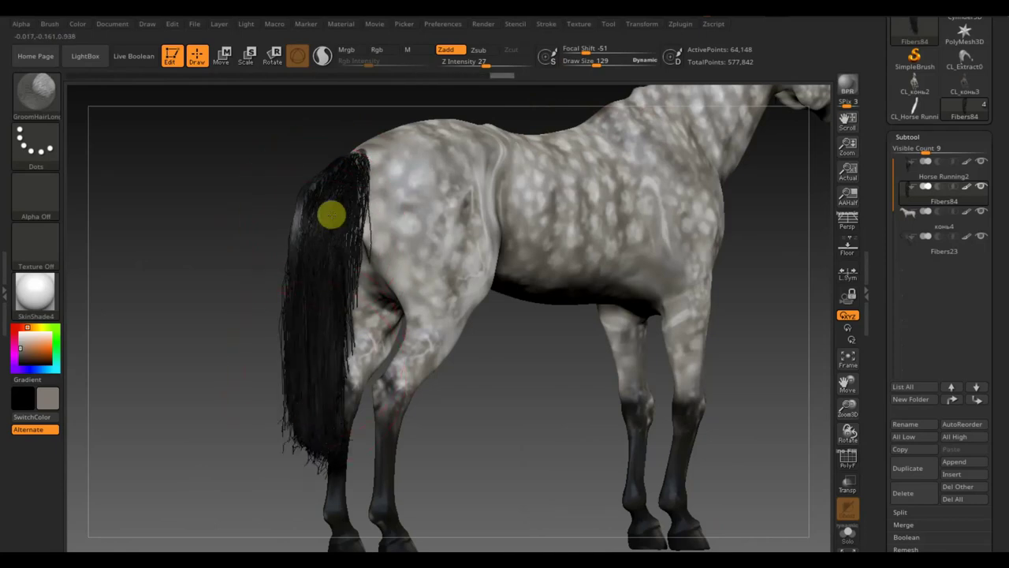
mouse_move(331, 215)
mouse_down()
mouse_move(205, 299)
mouse_move(444, 250)
mouse_up()
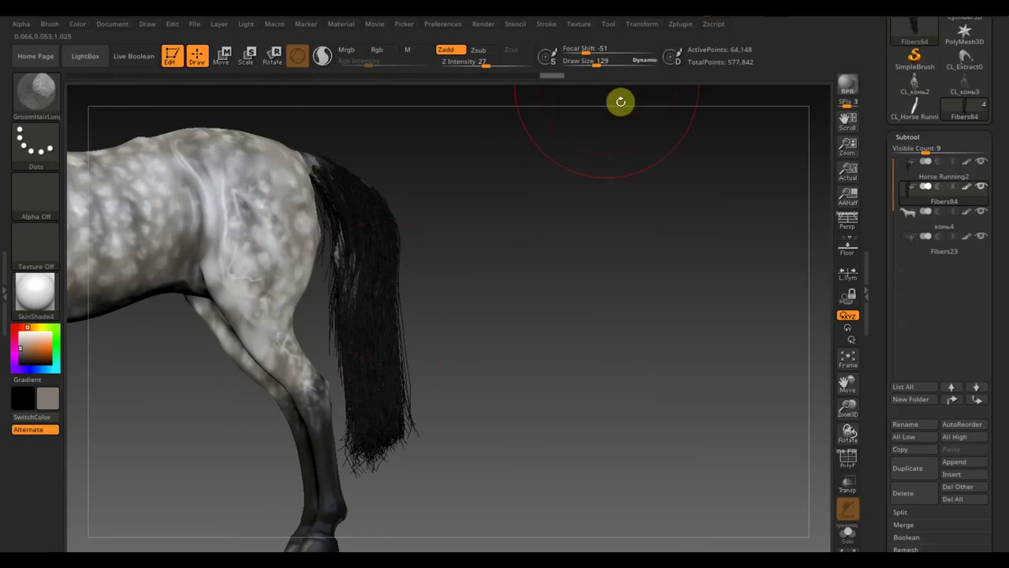
Set Draw Size to 77 and comb the lower tail down from its base into a tight bundle.
text(77)
key(Return)
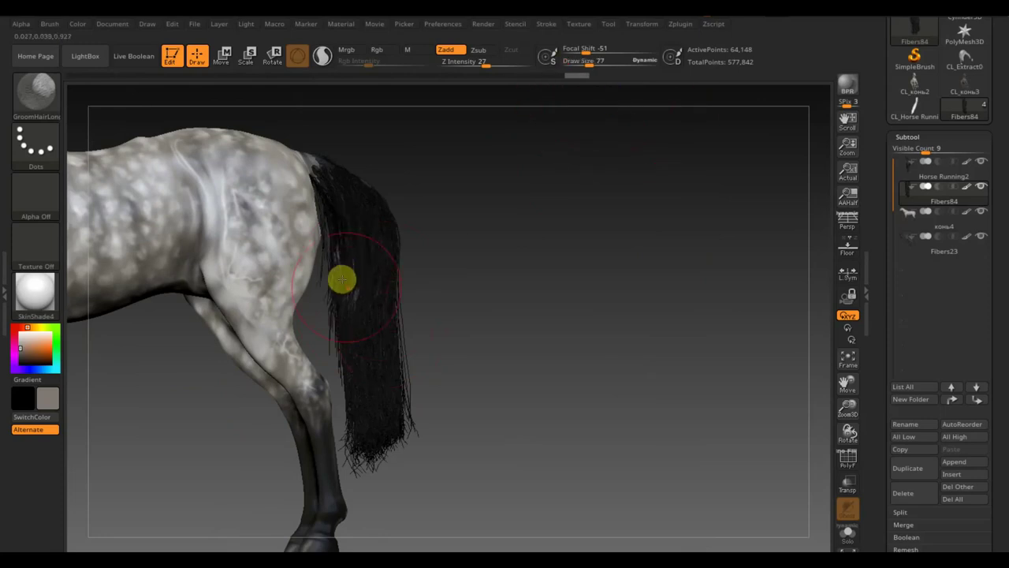
mouse_move(349, 398)
mouse_down()
mouse_move(355, 434)
mouse_move(372, 466)
mouse_move(397, 471)
mouse_move(401, 502)
mouse_move(422, 386)
mouse_up()
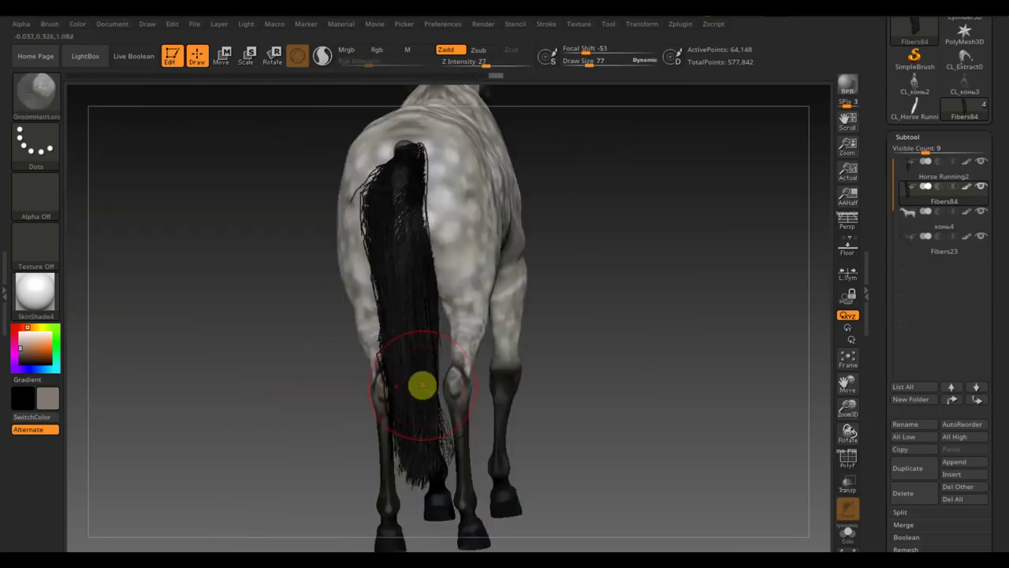
drag(552, 375, 631, 360)
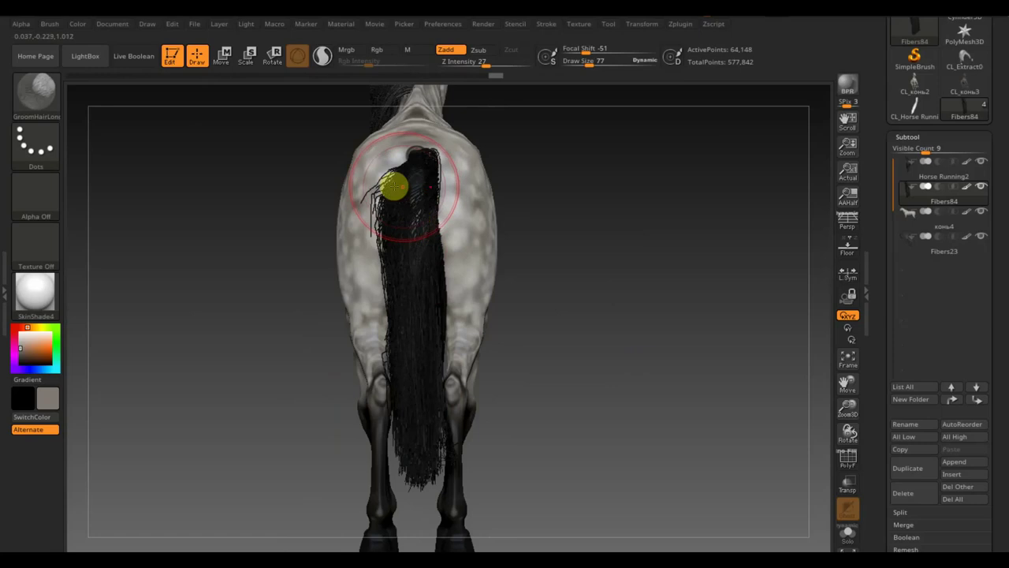
mouse_move(394, 186)
mouse_down()
mouse_move(411, 449)
mouse_move(429, 471)
mouse_move(396, 473)
mouse_move(418, 472)
mouse_up()
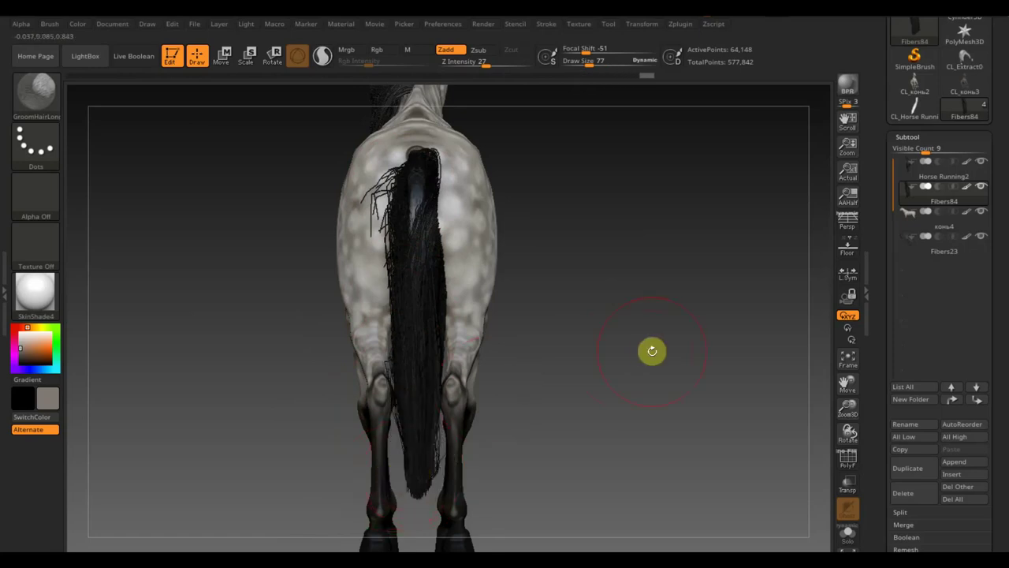
drag(652, 350, 647, 345)
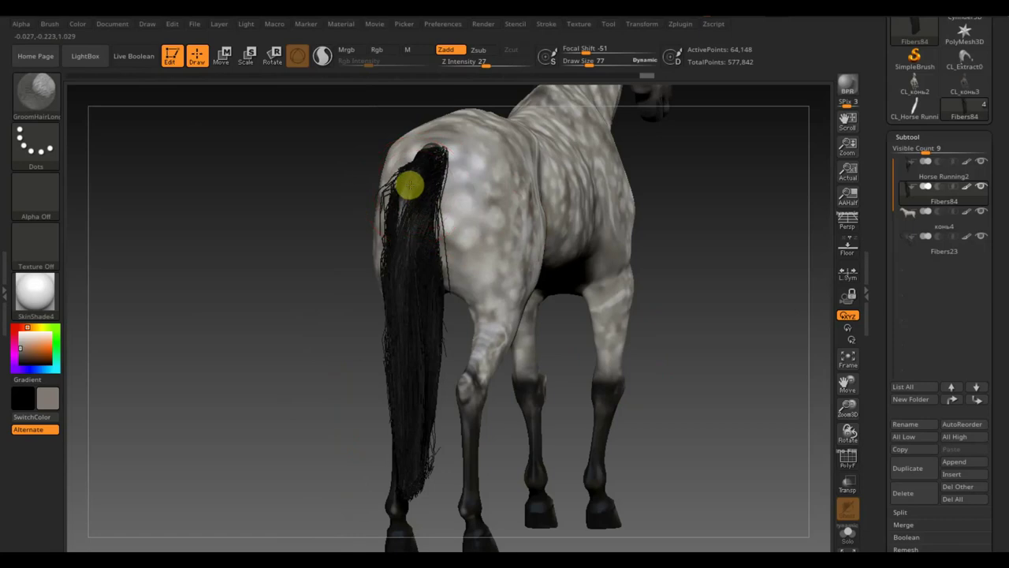
mouse_move(384, 205)
mouse_down()
mouse_move(305, 223)
mouse_move(312, 208)
mouse_up()
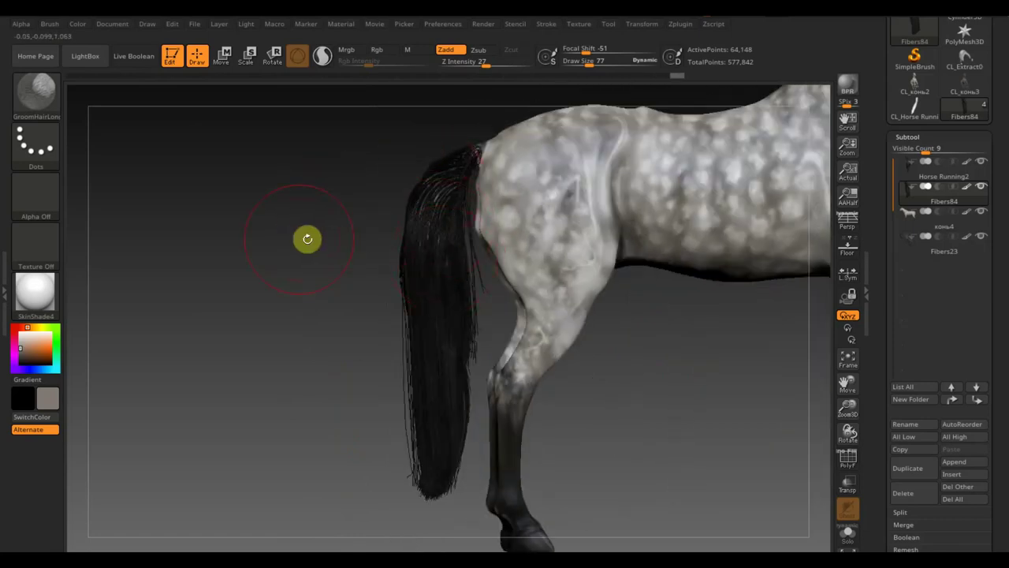
drag(306, 236, 344, 238)
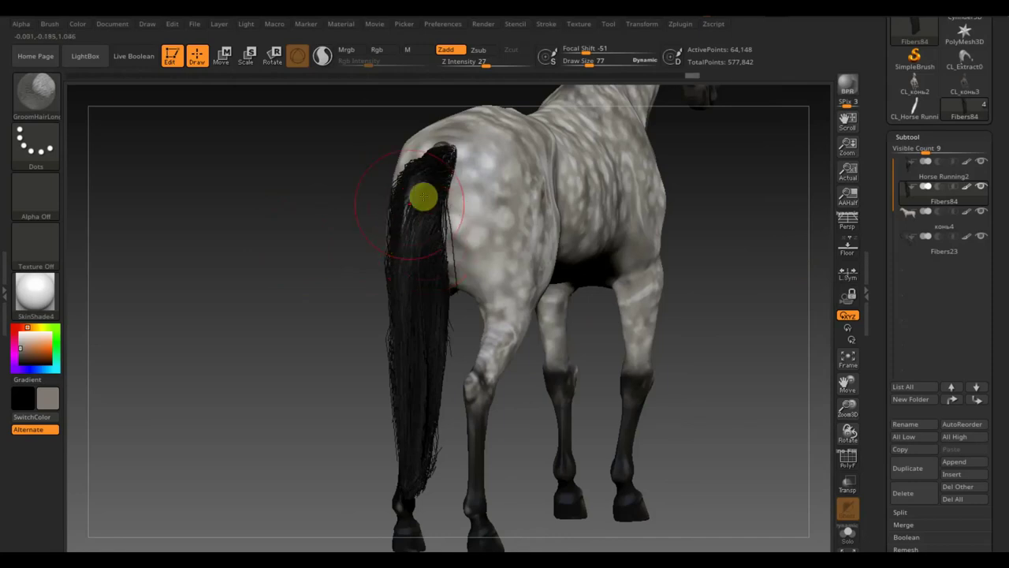
click(39, 91)
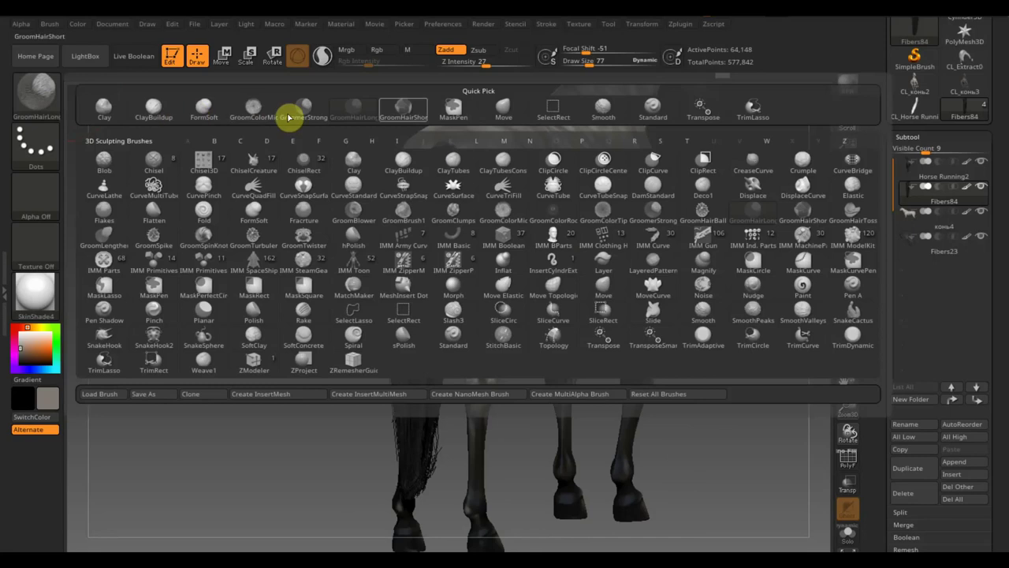
Use the Move brush at size 65 to pull the clumped tail strands down and back.
key(m)
key(v)
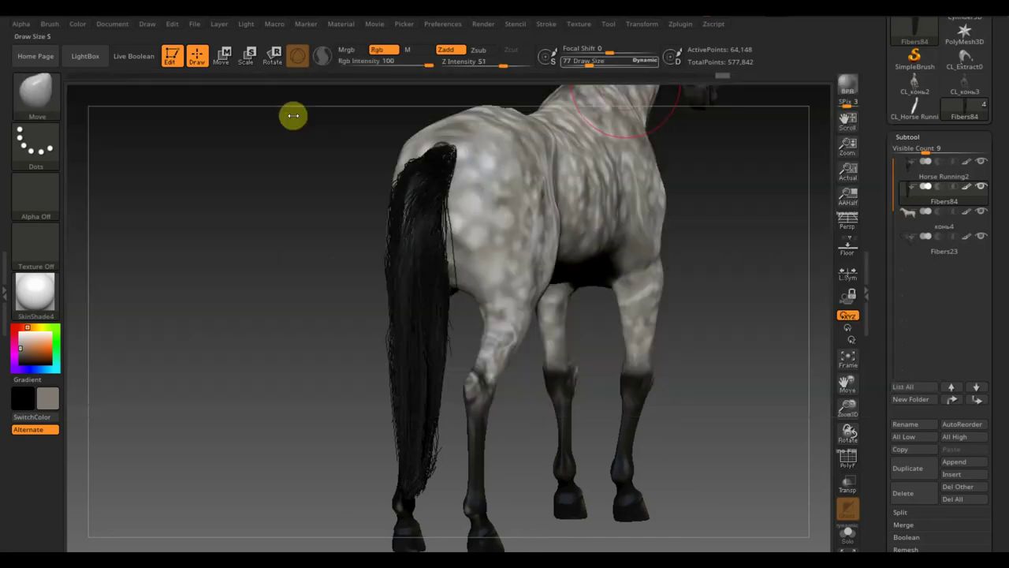
drag(591, 64, 588, 63)
drag(315, 252, 262, 241)
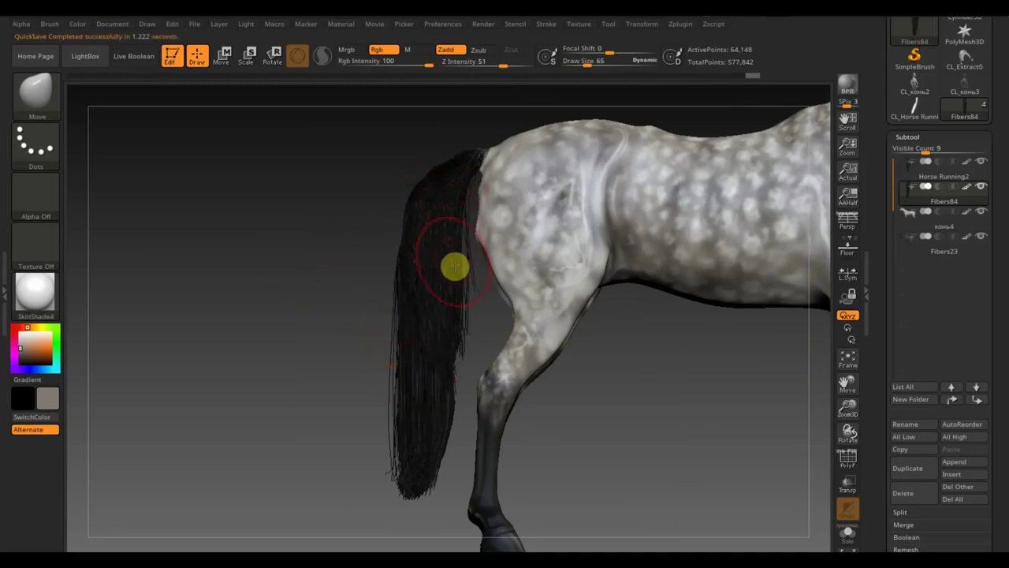
mouse_move(455, 266)
mouse_down()
mouse_move(432, 412)
mouse_move(412, 336)
mouse_move(413, 396)
mouse_up()
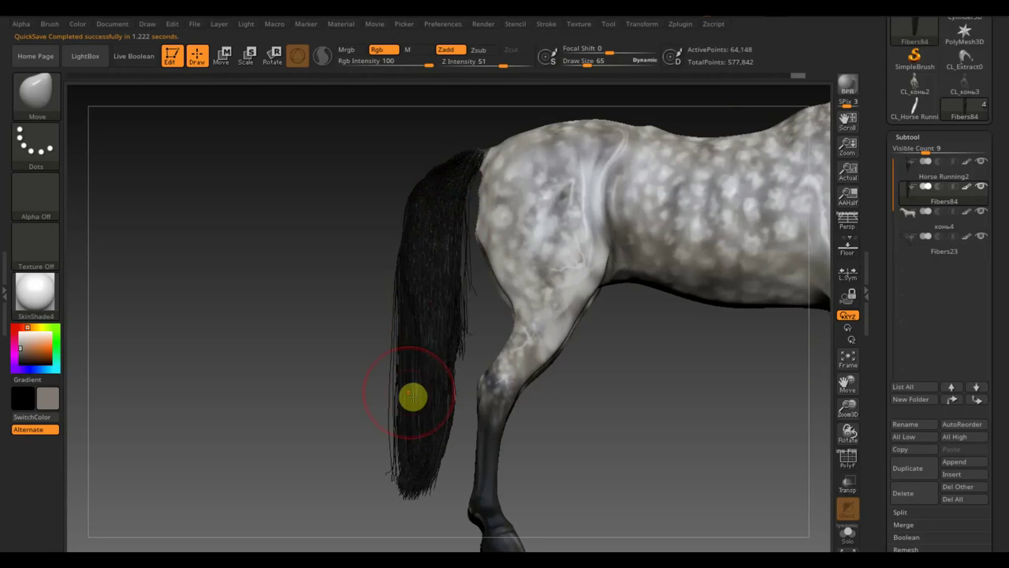
mouse_move(396, 462)
mouse_down()
mouse_move(349, 405)
mouse_move(394, 401)
mouse_up()
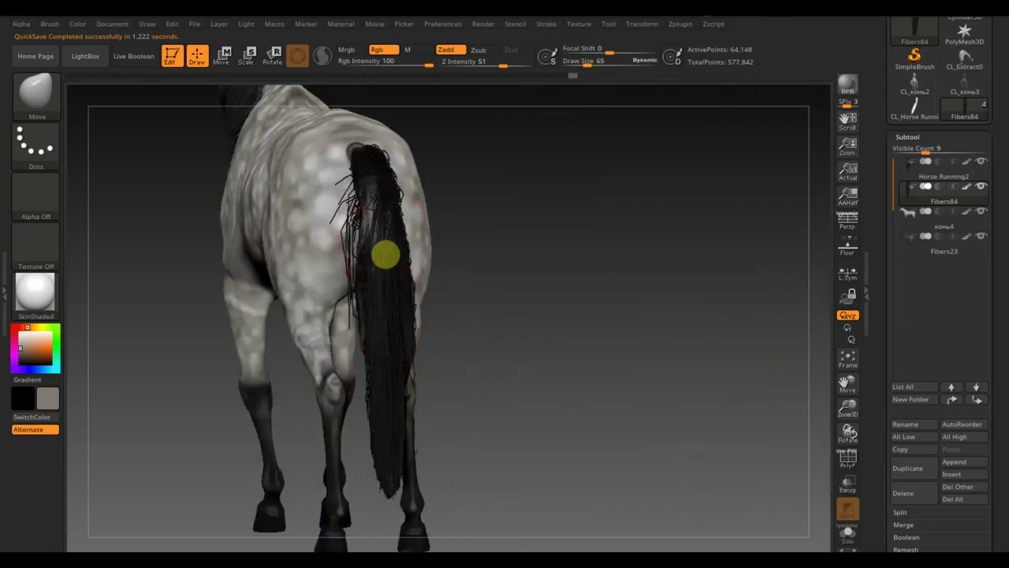
drag(386, 254, 365, 331)
Reshape the upper tail strands so they hang down closer along the rump.
drag(441, 327, 566, 310)
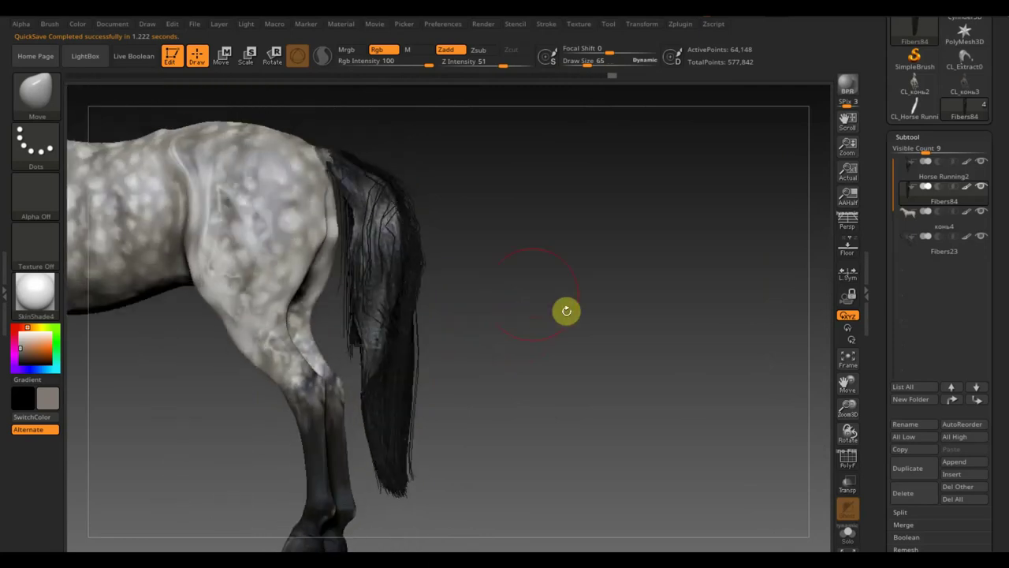
drag(410, 256, 394, 203)
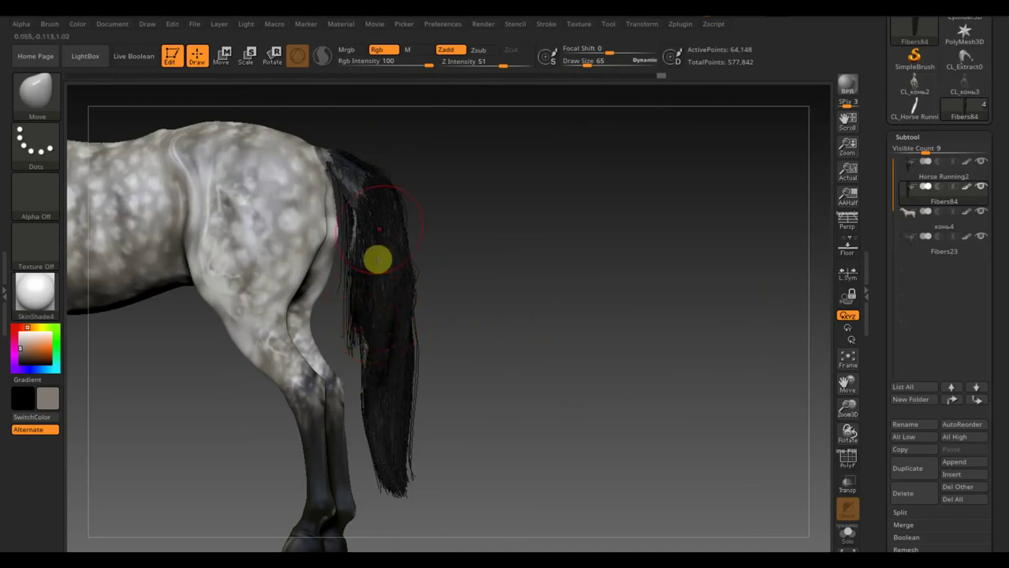
mouse_move(378, 259)
mouse_down()
mouse_move(403, 361)
mouse_move(401, 406)
mouse_up()
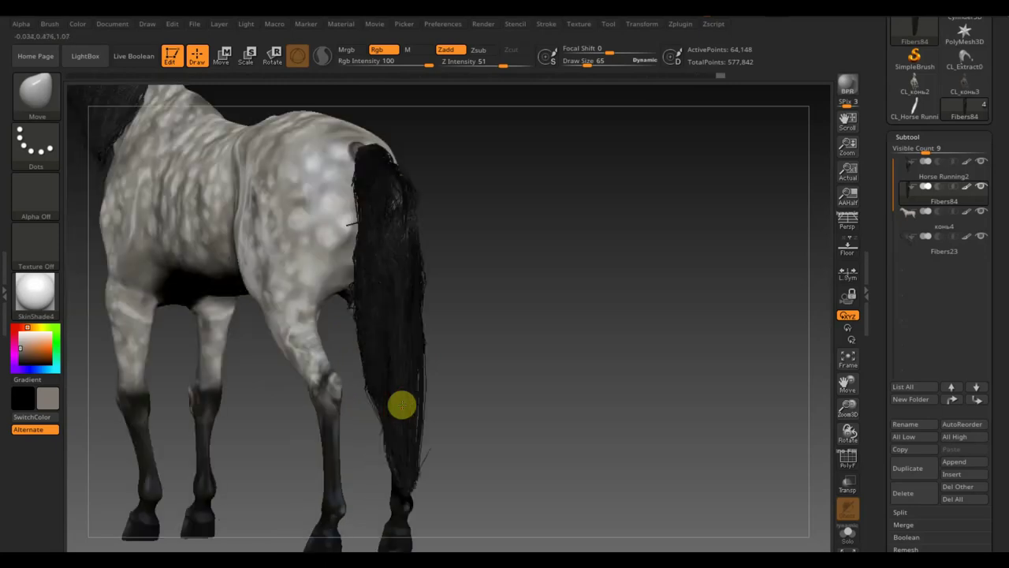
right_drag(402, 405, 474, 424)
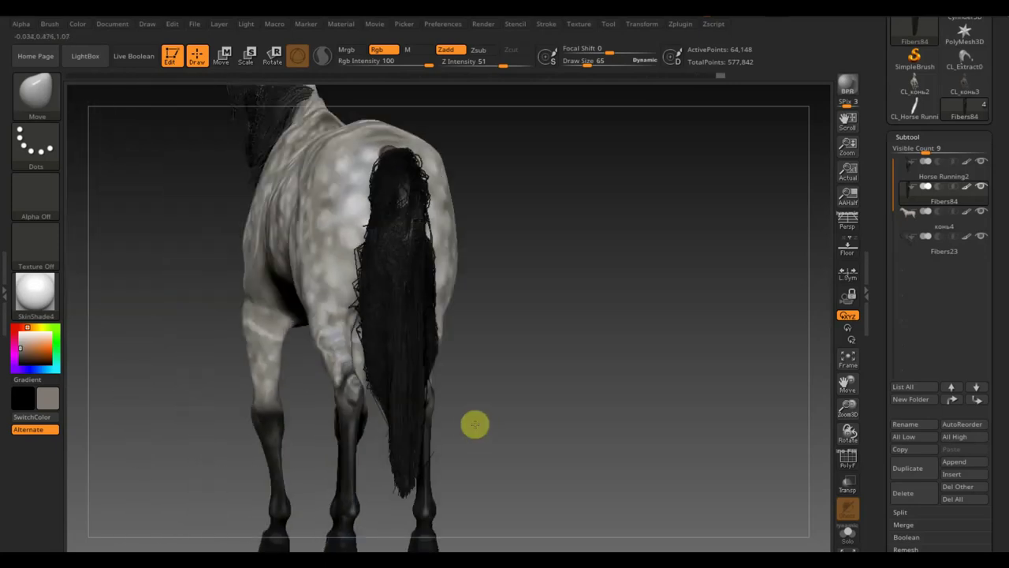
drag(475, 424, 430, 247)
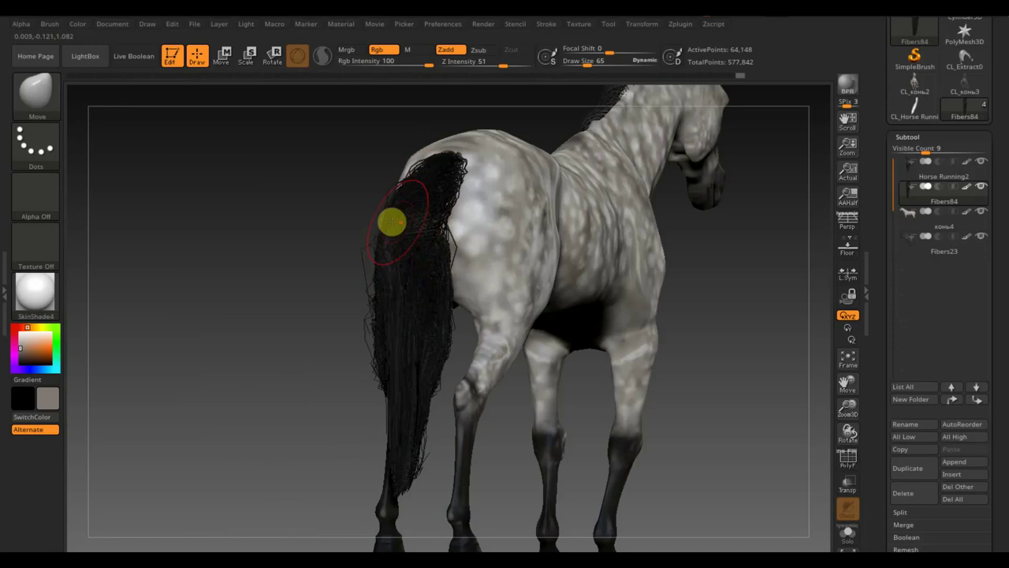
drag(392, 222, 408, 304)
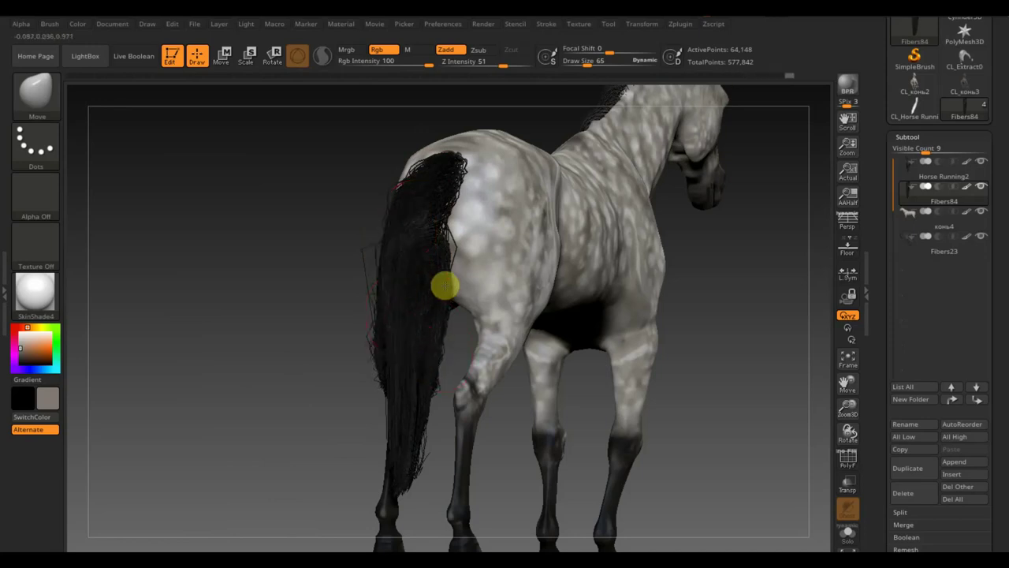
mouse_move(446, 268)
mouse_down()
mouse_move(223, 349)
mouse_move(184, 340)
mouse_up()
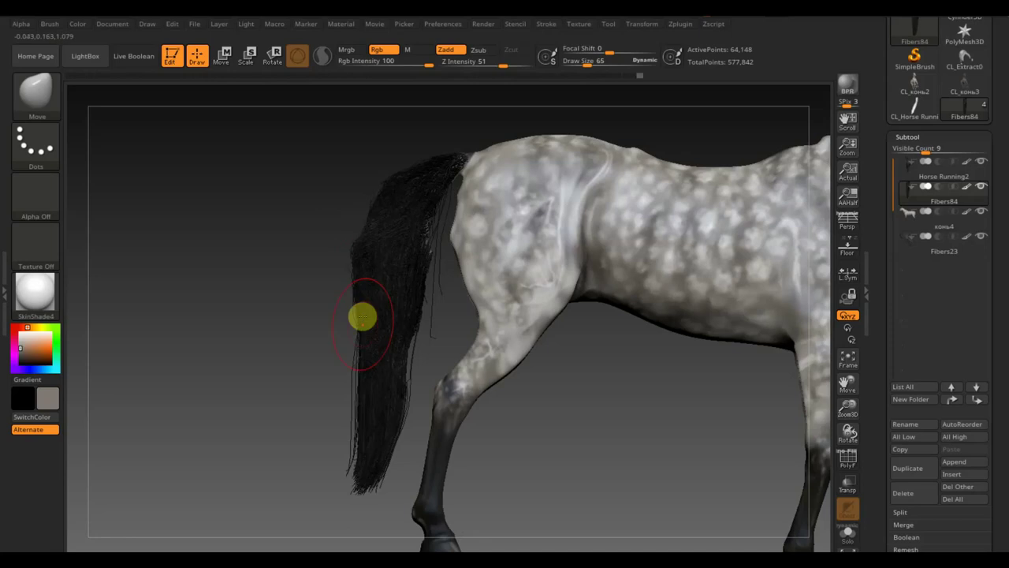
key(b)
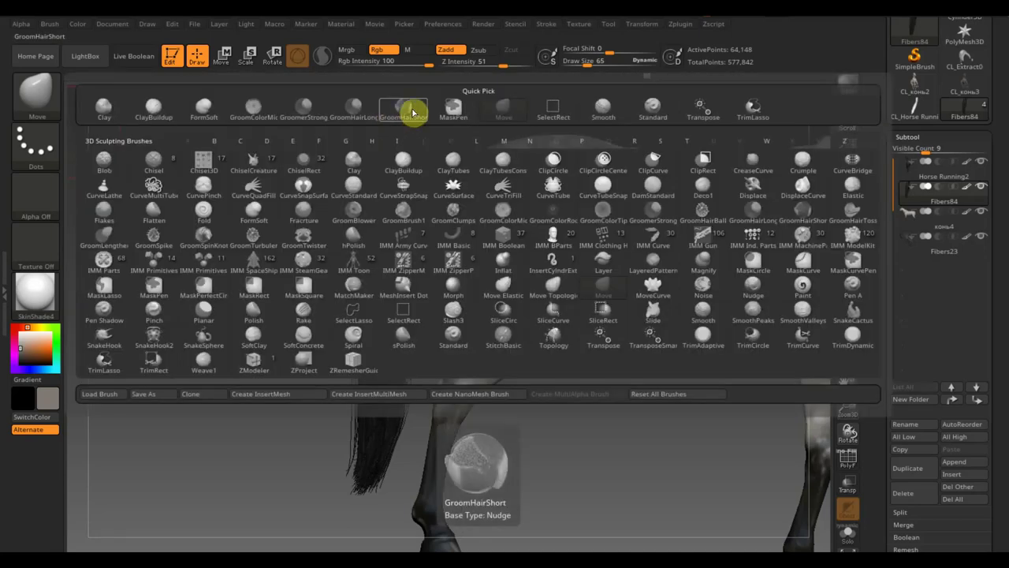
Comb the tail's left edge with GroomHairLong, then smooth it into a sleek tapered bundle.
click(354, 107)
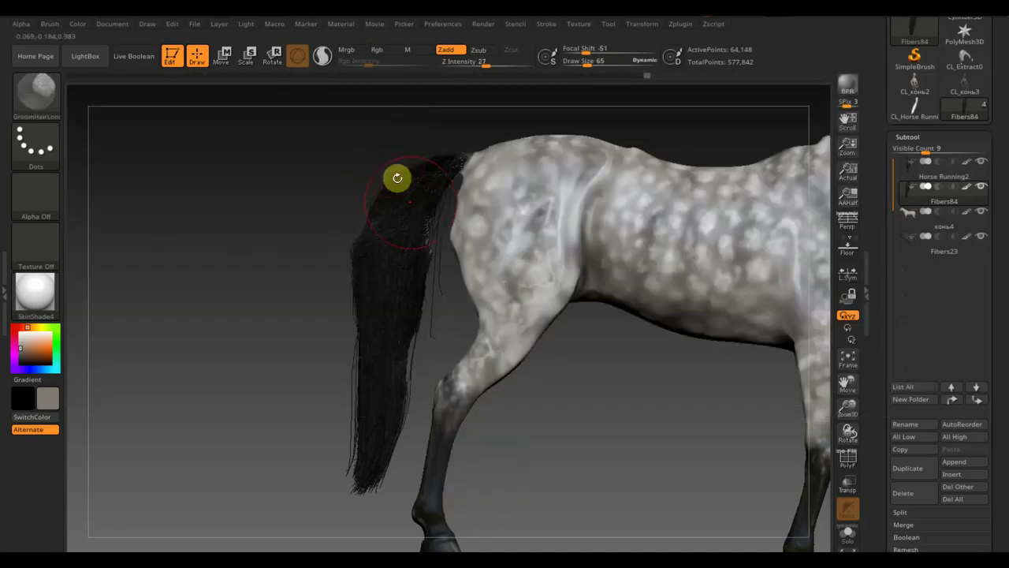
mouse_move(380, 266)
mouse_down()
mouse_move(368, 481)
mouse_move(360, 246)
mouse_move(349, 294)
mouse_move(351, 264)
mouse_move(426, 308)
mouse_up()
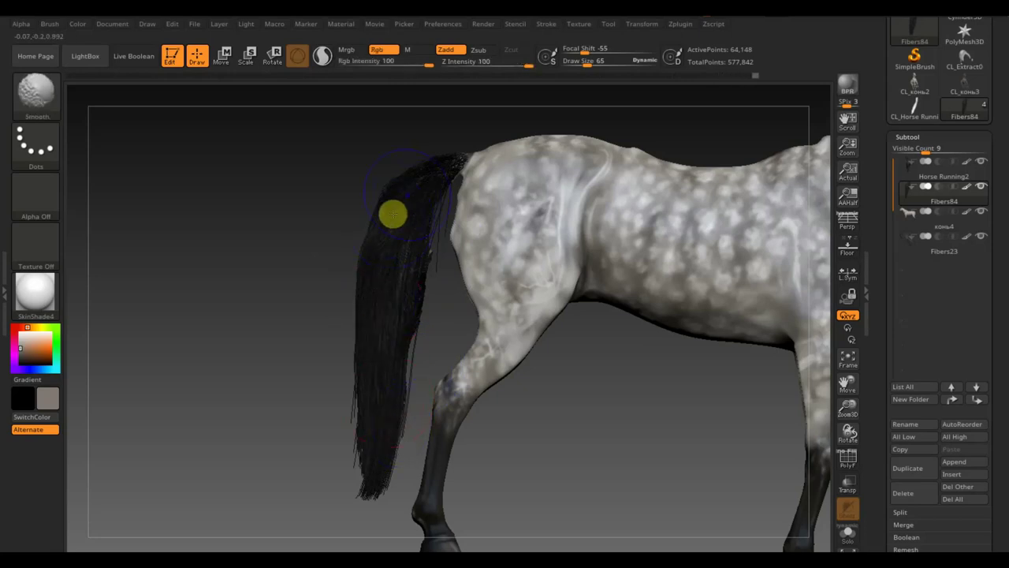
shift+drag(393, 211, 366, 394)
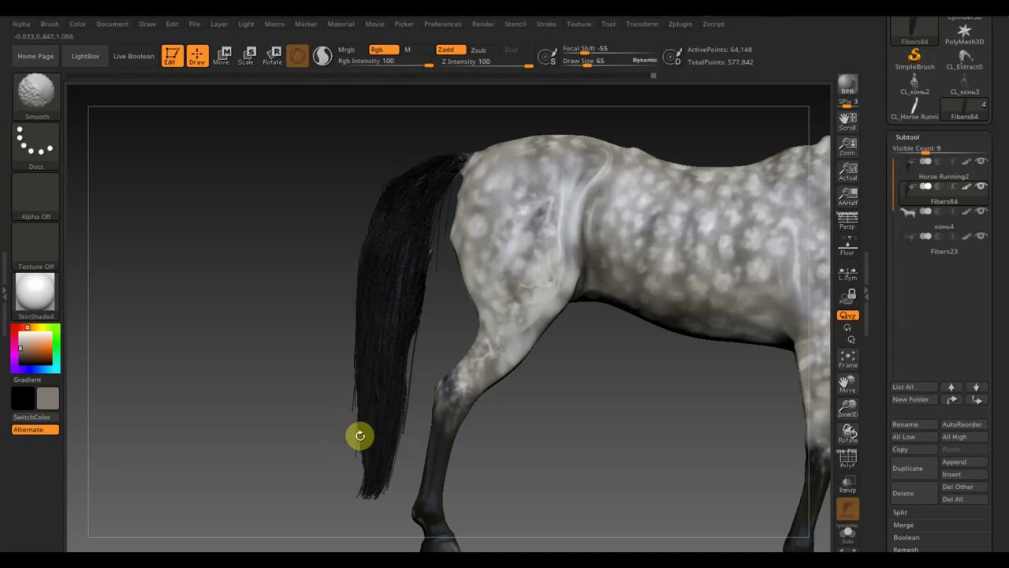
shift+drag(359, 435, 338, 414)
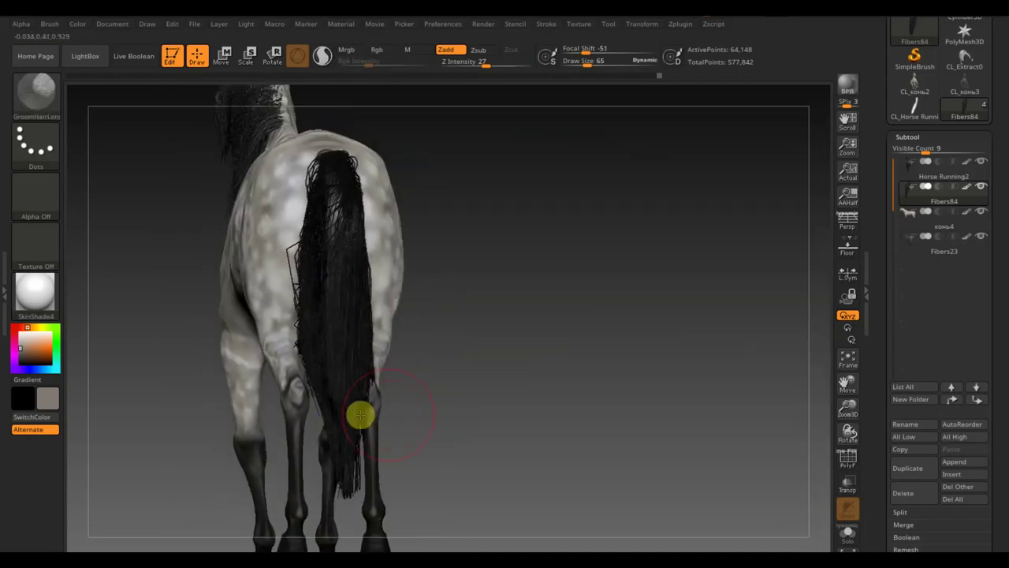
Apply Mirror And Weld from Geometry > Modify Topology to the tail fiber subtool.
scroll(998, 354, down, 3)
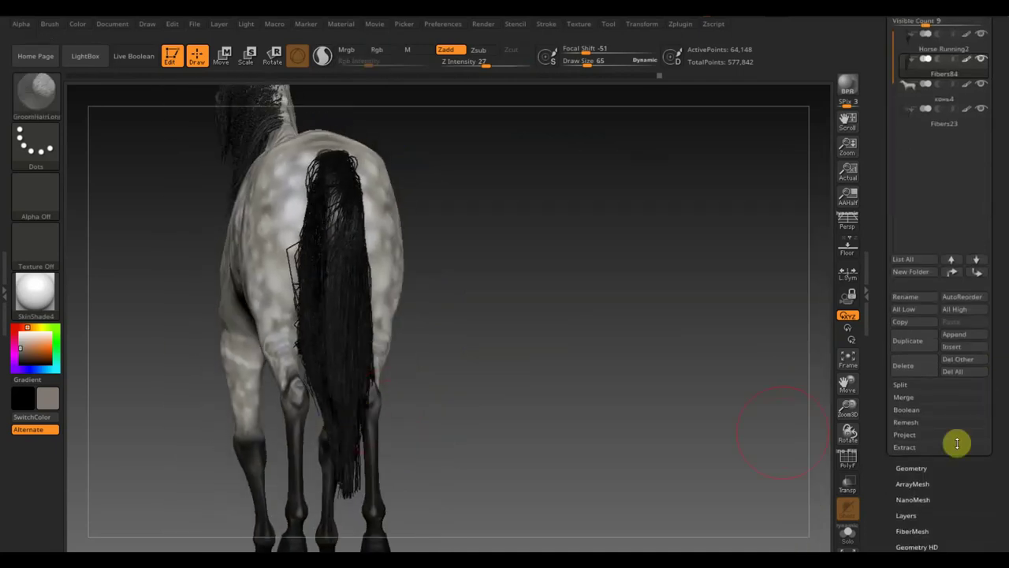
scroll(950, 473, down, 2)
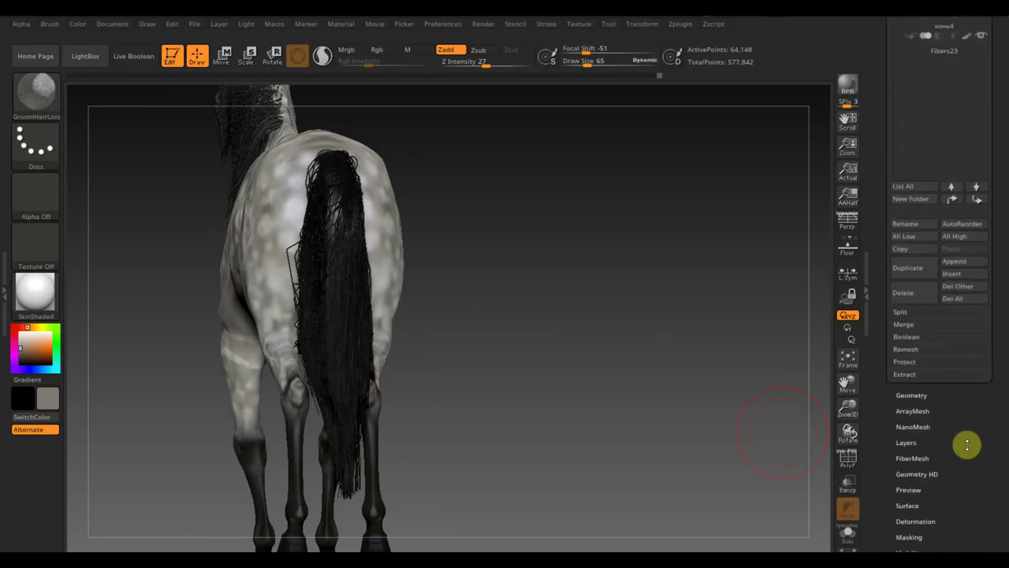
scroll(970, 425, down, 3)
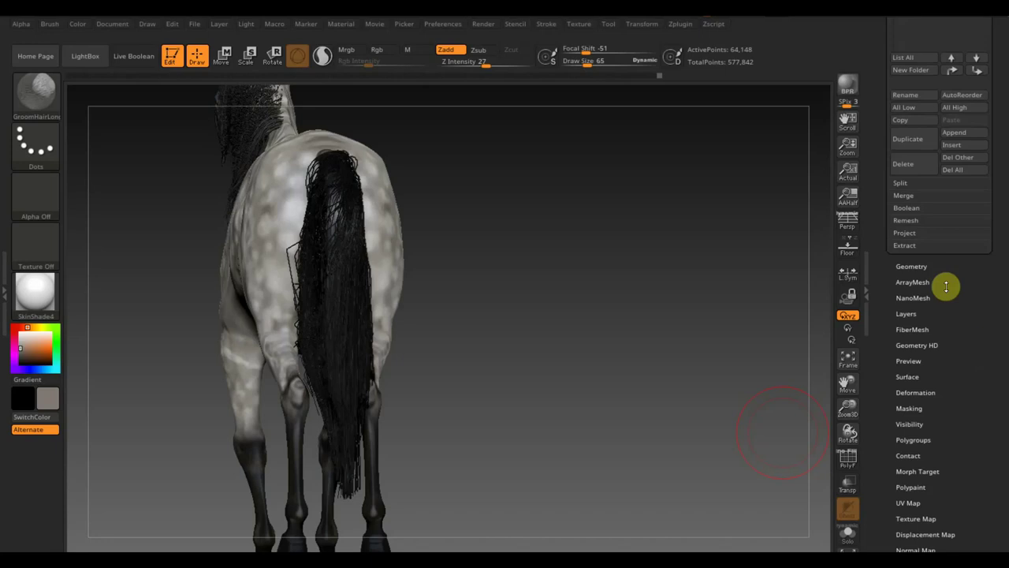
drag(946, 286, 999, 85)
click(995, 87)
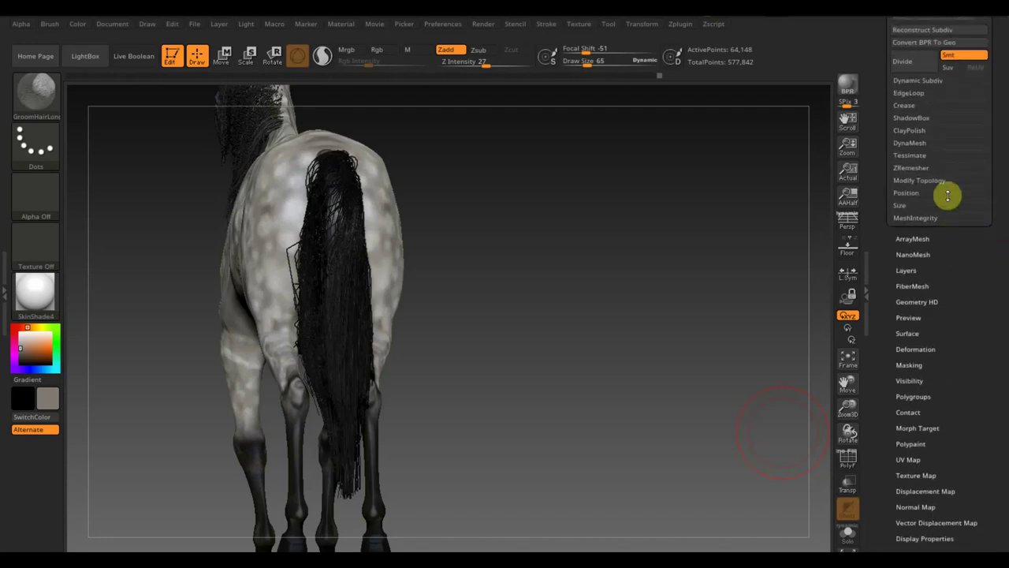
click(944, 186)
click(917, 216)
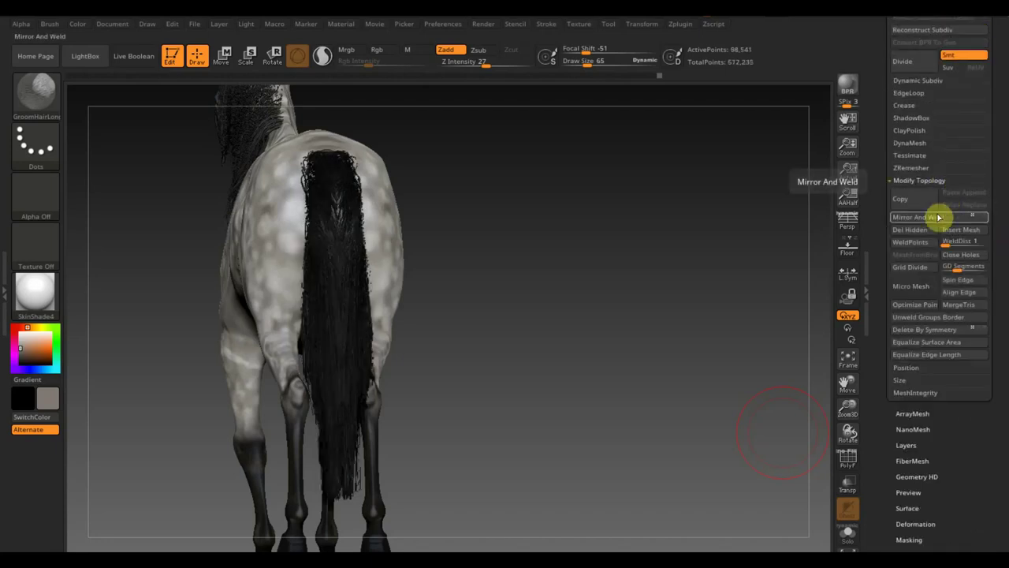
mouse_move(777, 274)
mouse_down()
mouse_move(690, 310)
mouse_move(606, 326)
mouse_up()
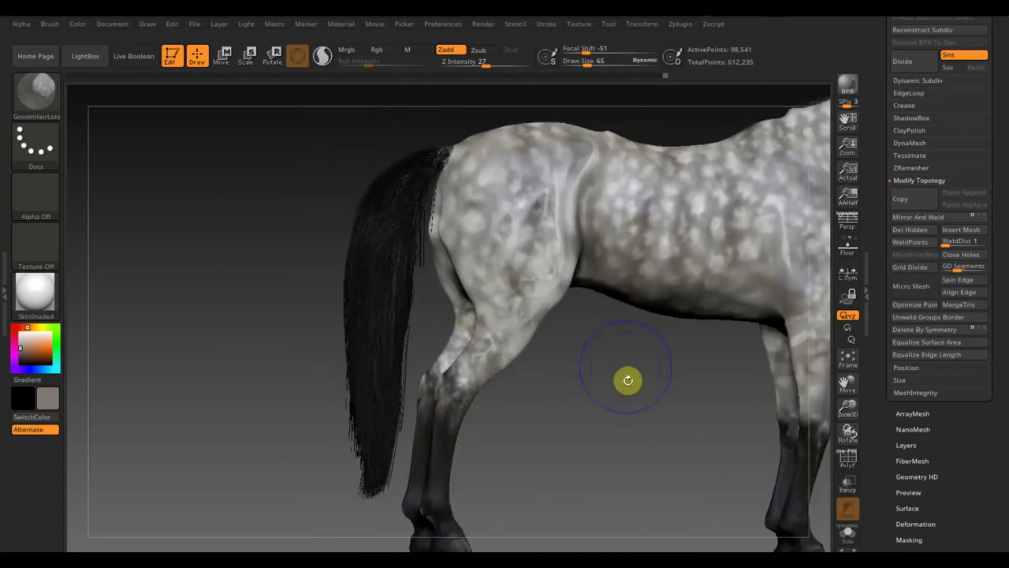
mouse_move(628, 380)
alt+mouse_down()
mouse_move(604, 424)
mouse_move(784, 365)
mouse_move(841, 367)
mouse_move(664, 350)
mouse_move(742, 371)
mouse_move(754, 458)
mouse_move(803, 534)
alt+mouse_up()
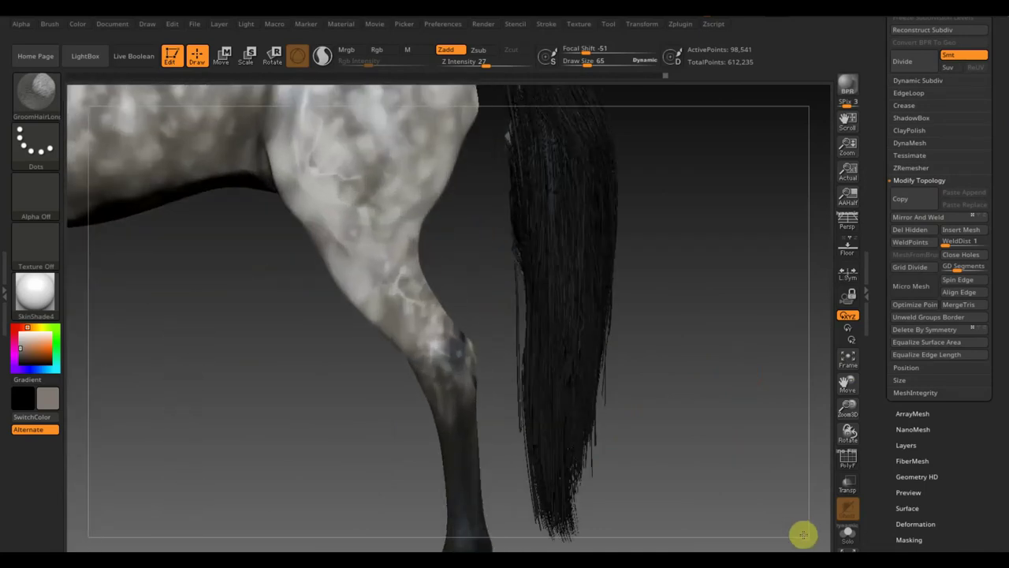
mouse_move(803, 535)
alt+mouse_down()
mouse_move(762, 379)
mouse_move(683, 244)
mouse_move(750, 322)
alt+mouse_up()
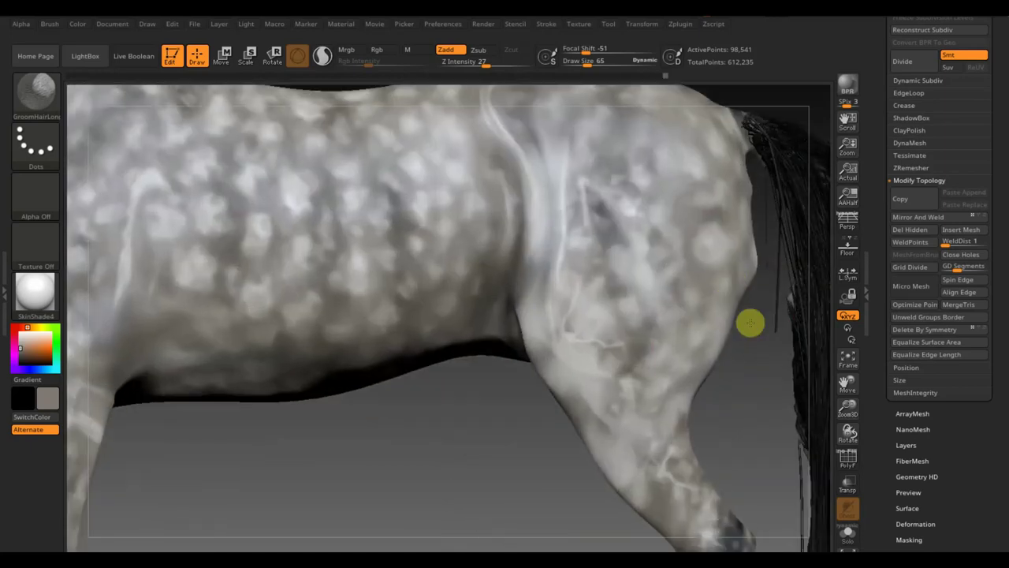
drag(394, 440, 365, 436)
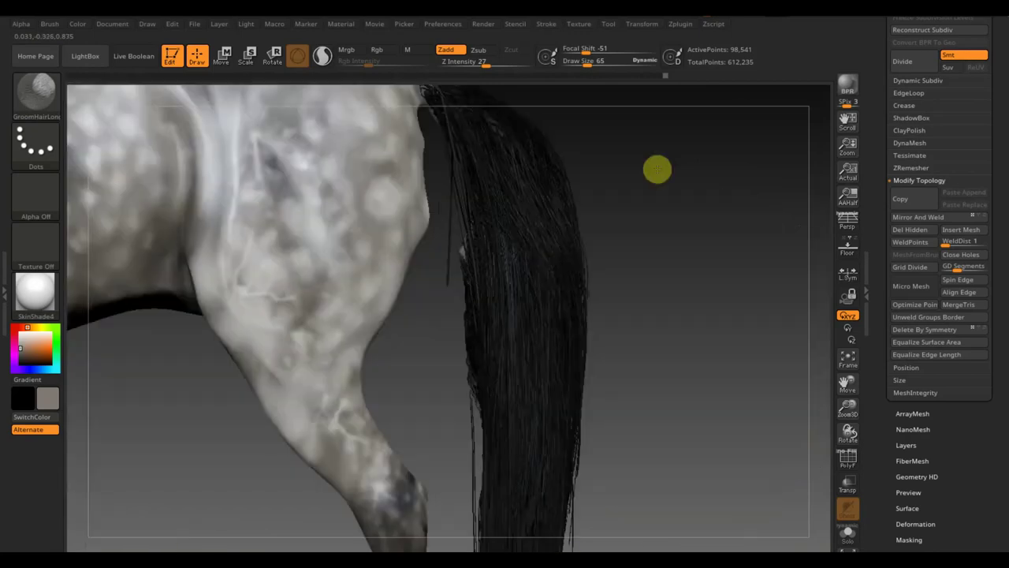
drag(658, 169, 688, 287)
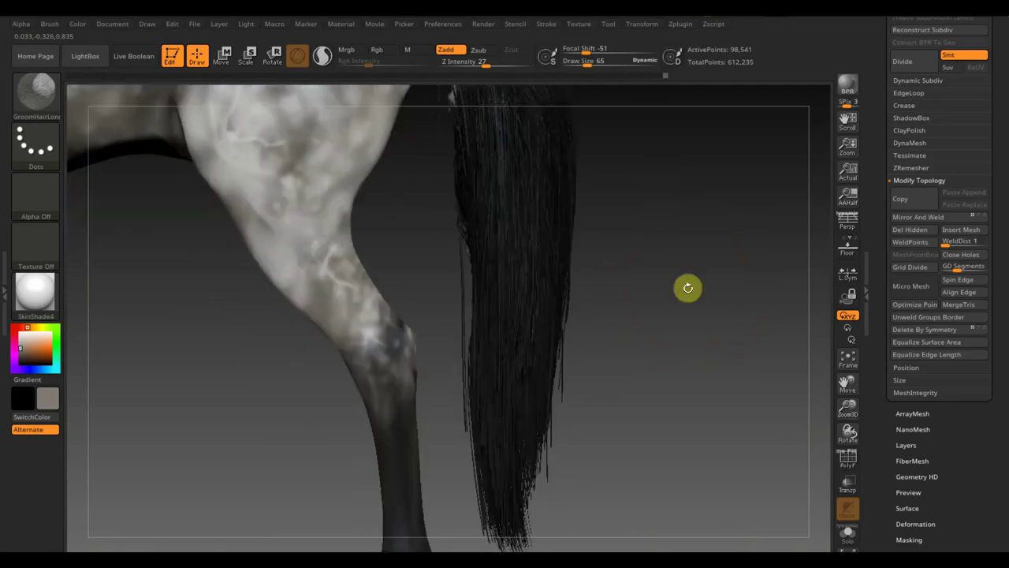
key(f)
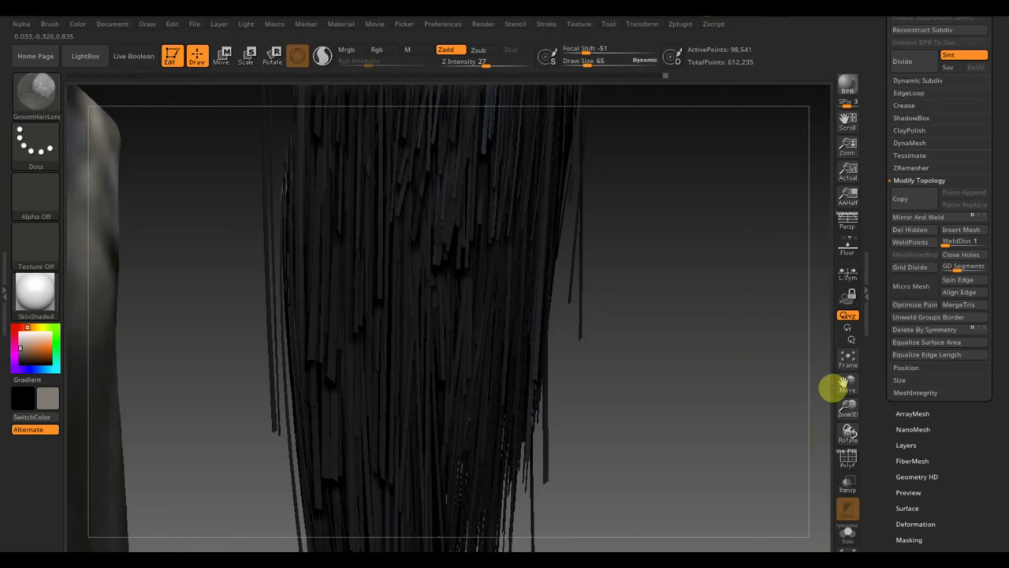
key(f)
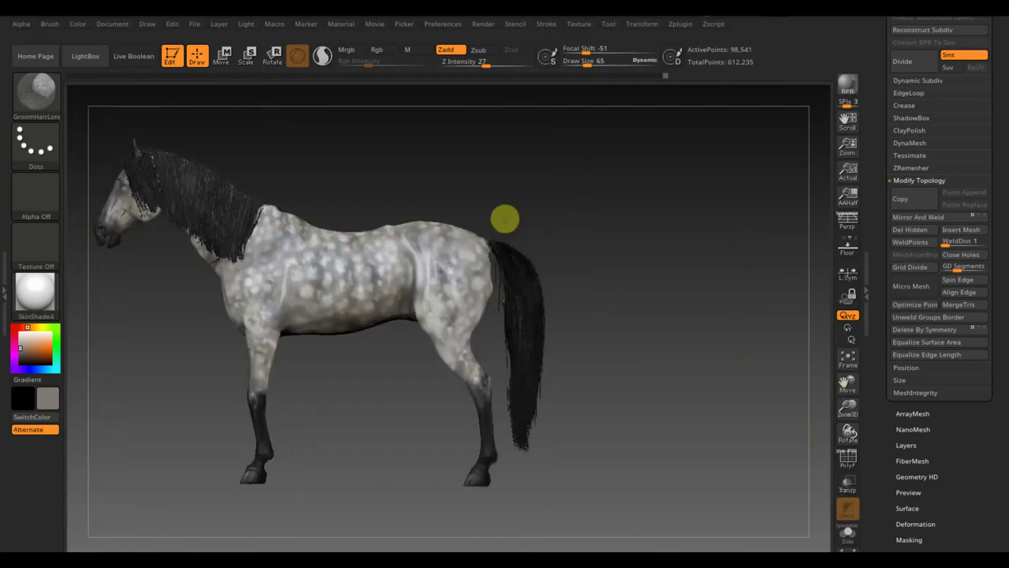
Export the Fibers84 subtool as an OBJ file.
key(f)
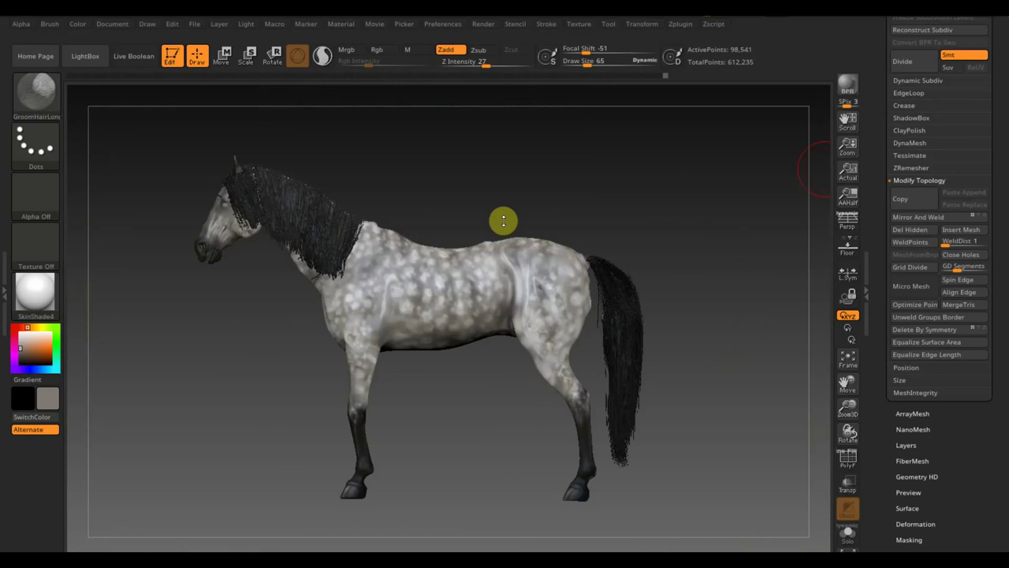
click(911, 165)
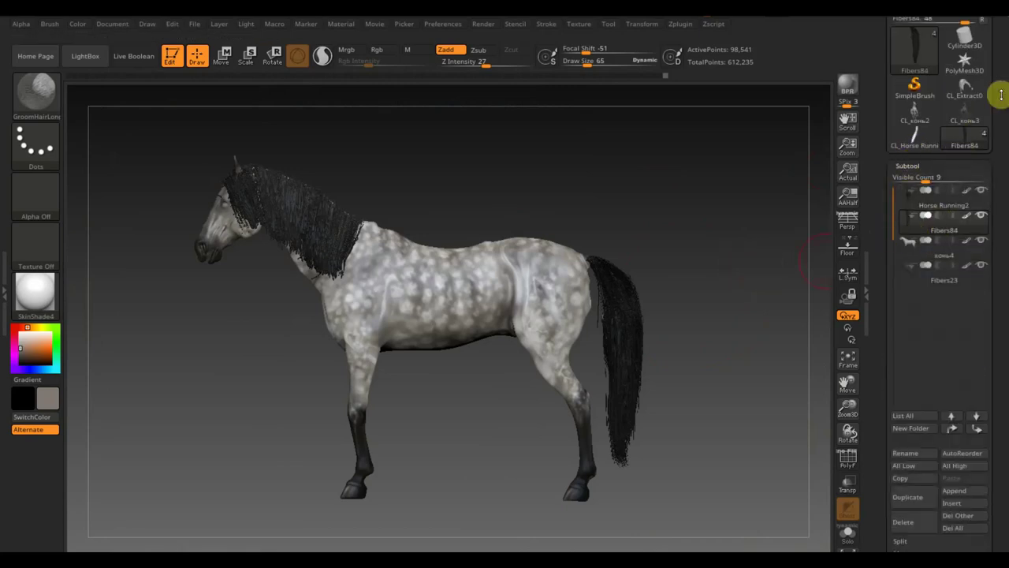
drag(1001, 95, 999, 207)
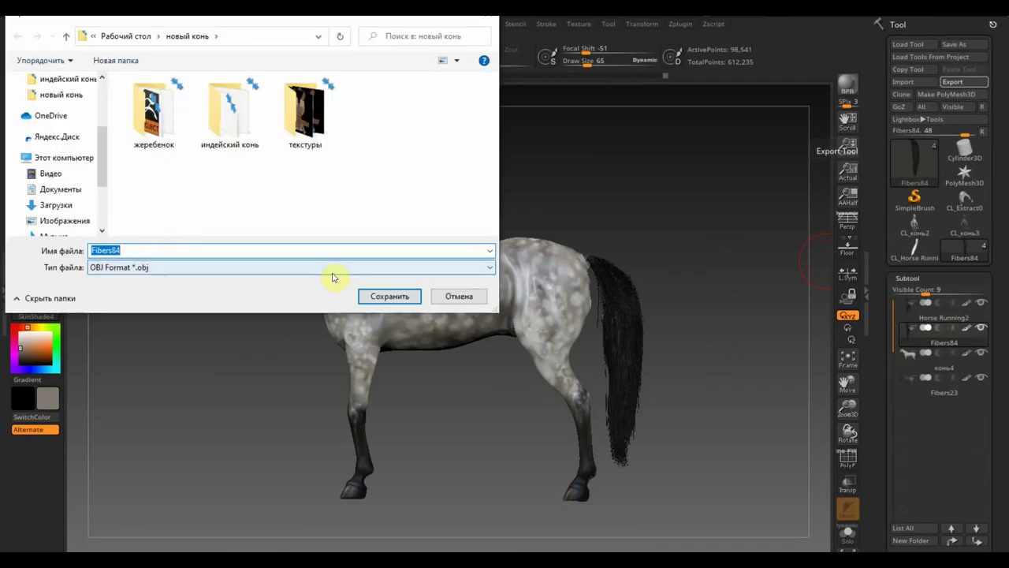
click(389, 296)
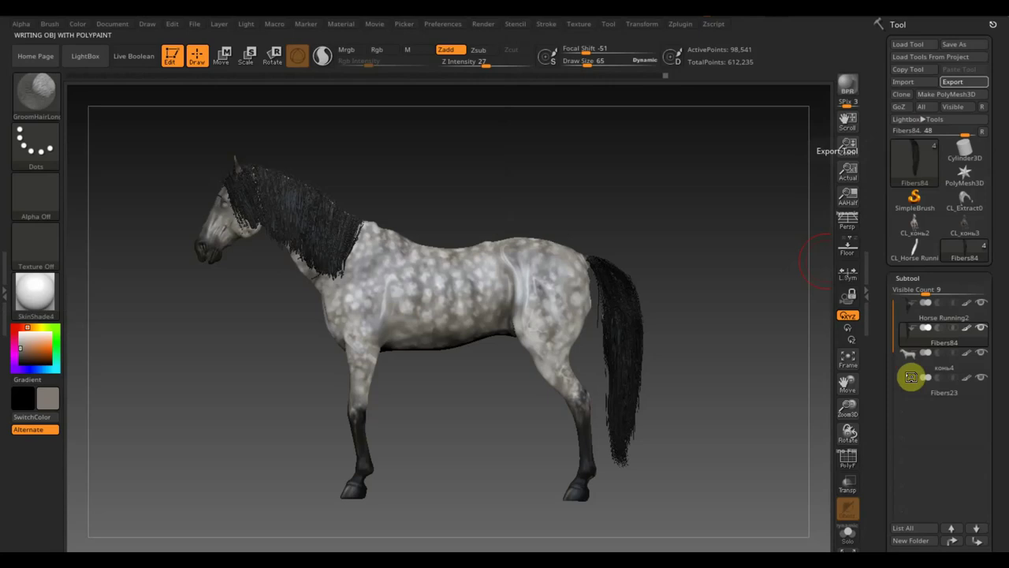
Export Fibers23 as an OBJ file, then hide both fiber subtools.
click(911, 377)
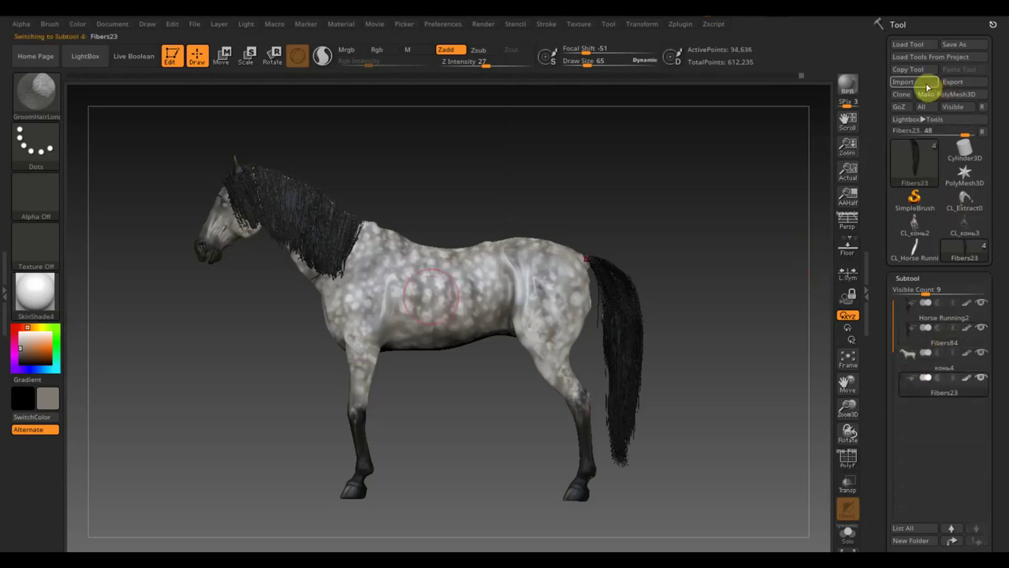
click(955, 83)
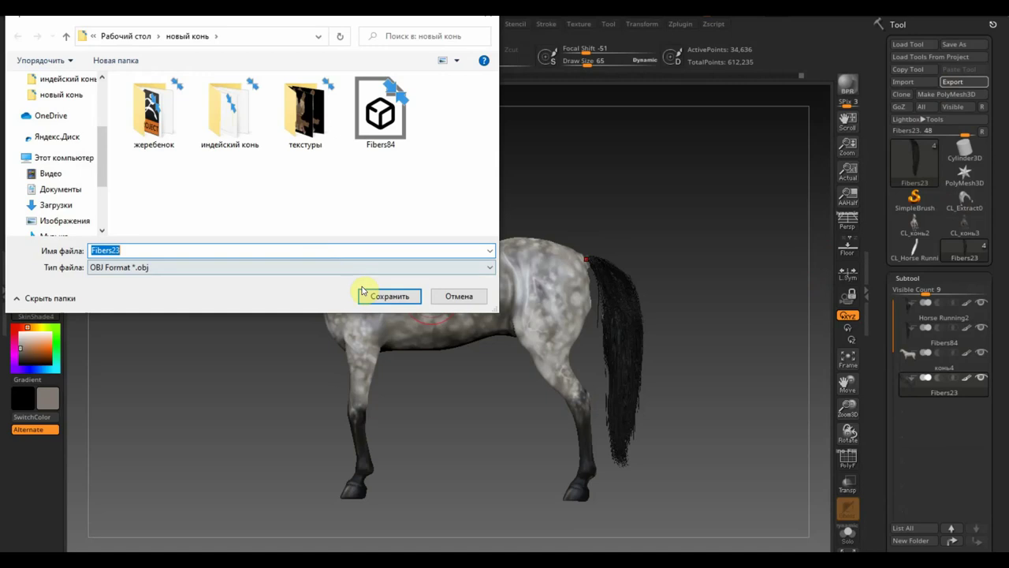
click(361, 292)
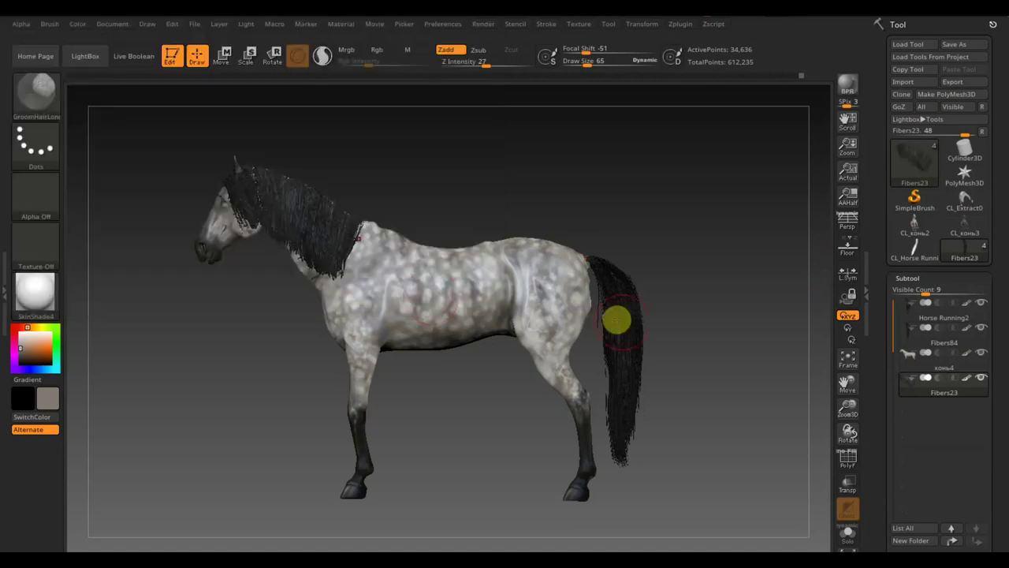
click(981, 379)
click(981, 327)
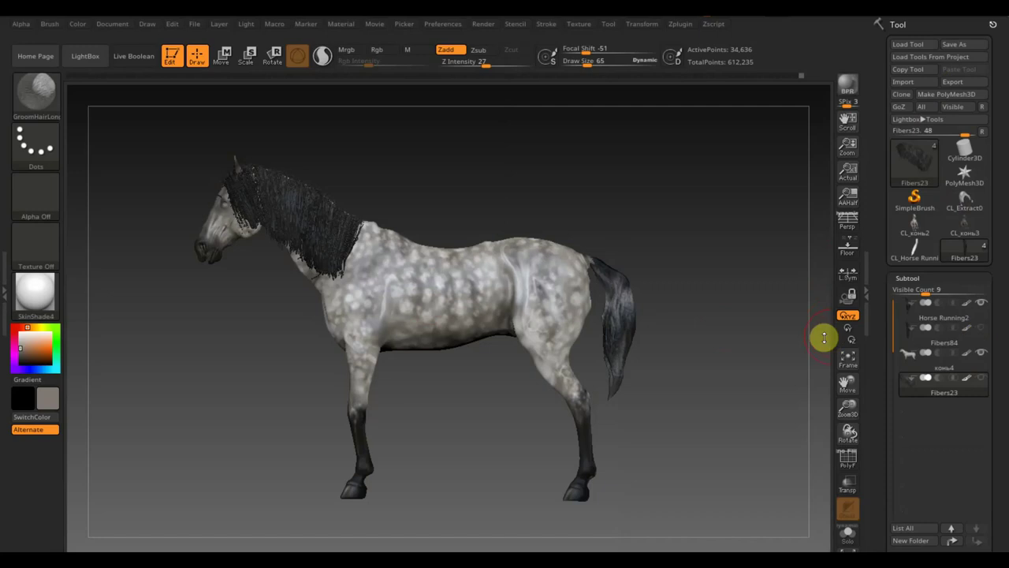
Move Horse Running2 below Fibers84 and merge it down with the subtool beneath.
click(949, 357)
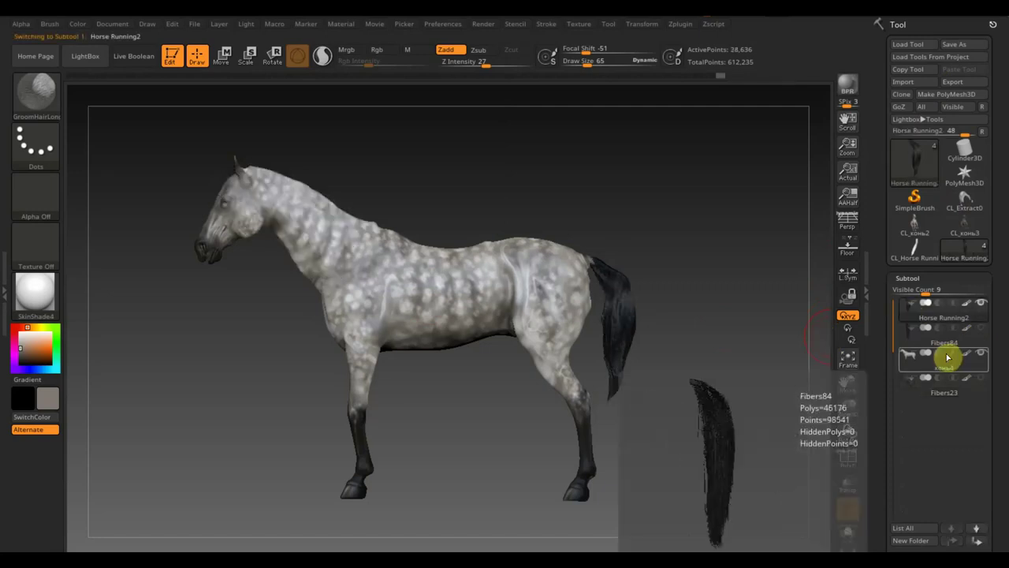
scroll(1004, 513, down, 4)
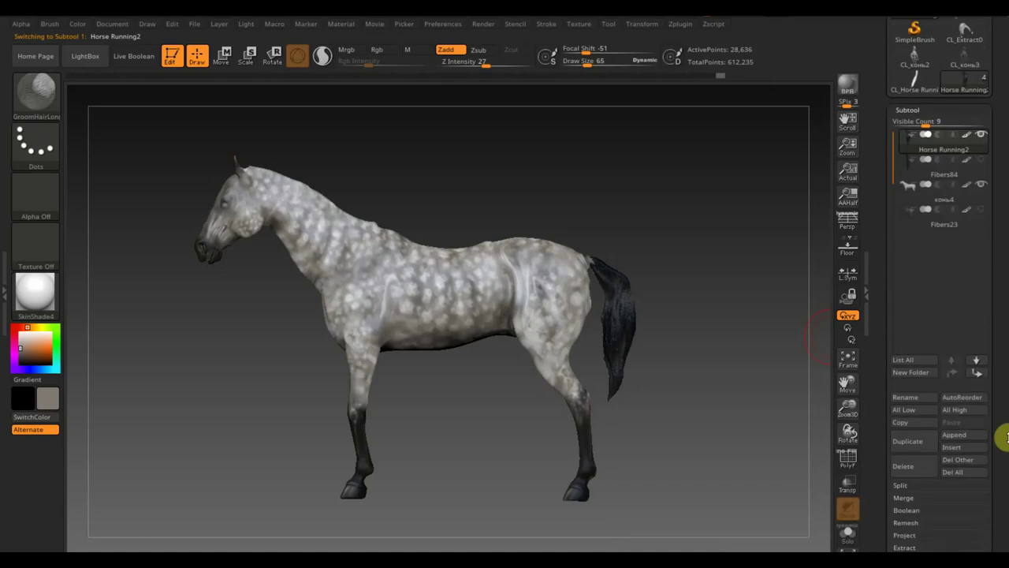
click(976, 365)
scroll(999, 500, down, 1)
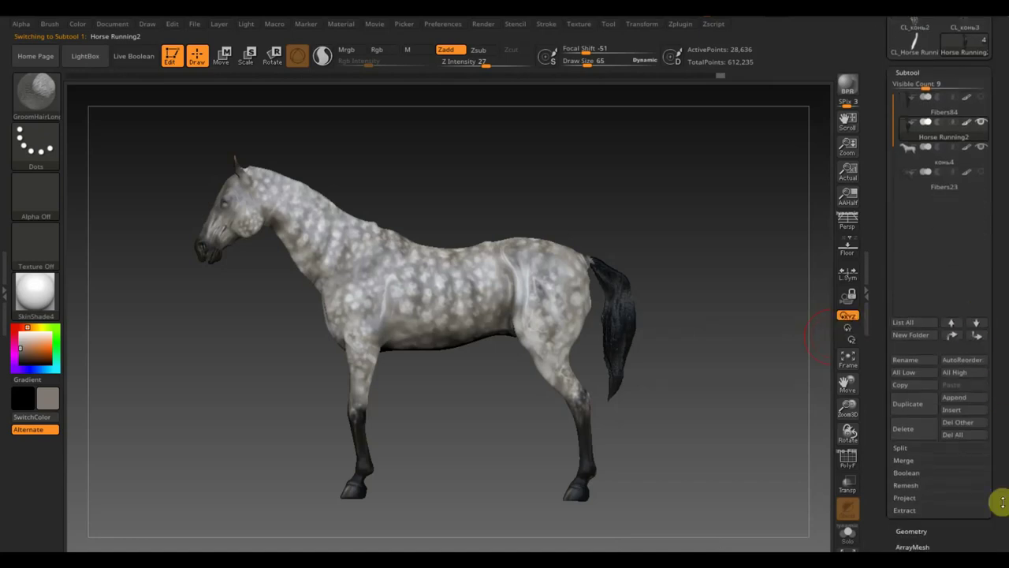
scroll(1003, 457, down, 1)
click(903, 431)
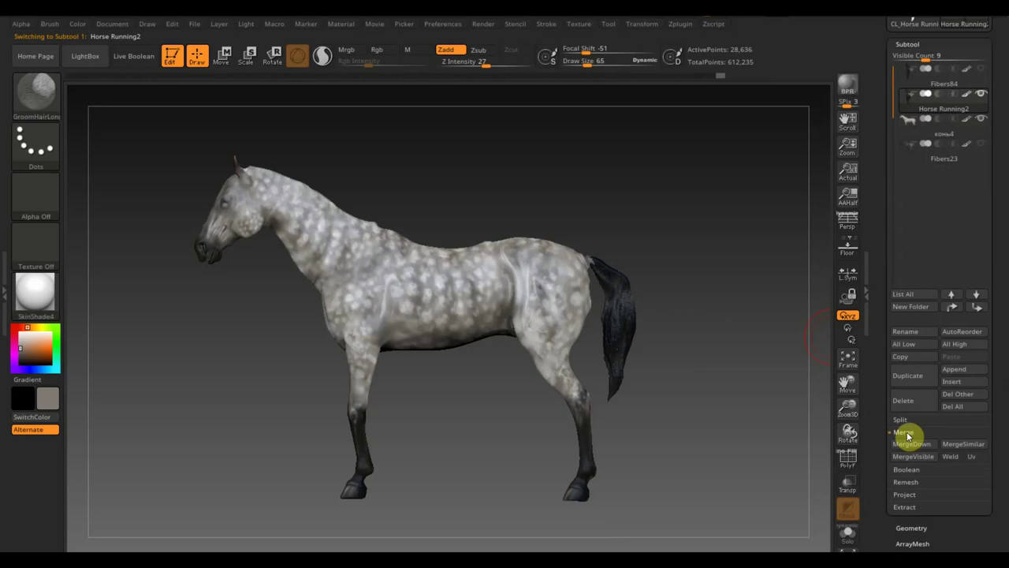
click(917, 444)
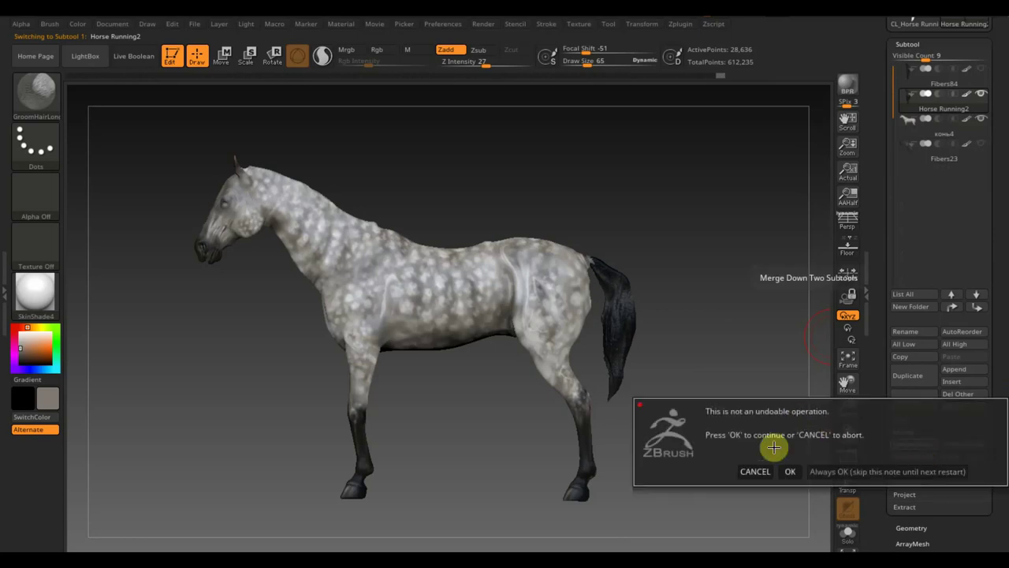
click(790, 470)
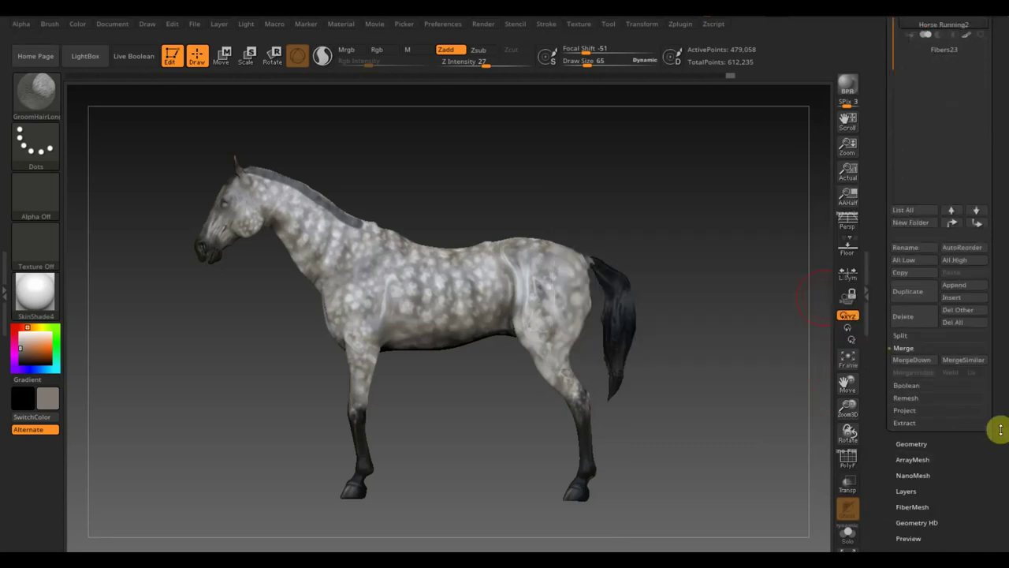
Clear the tail's mask and smooth it, checking the polygon wireframe.
click(939, 443)
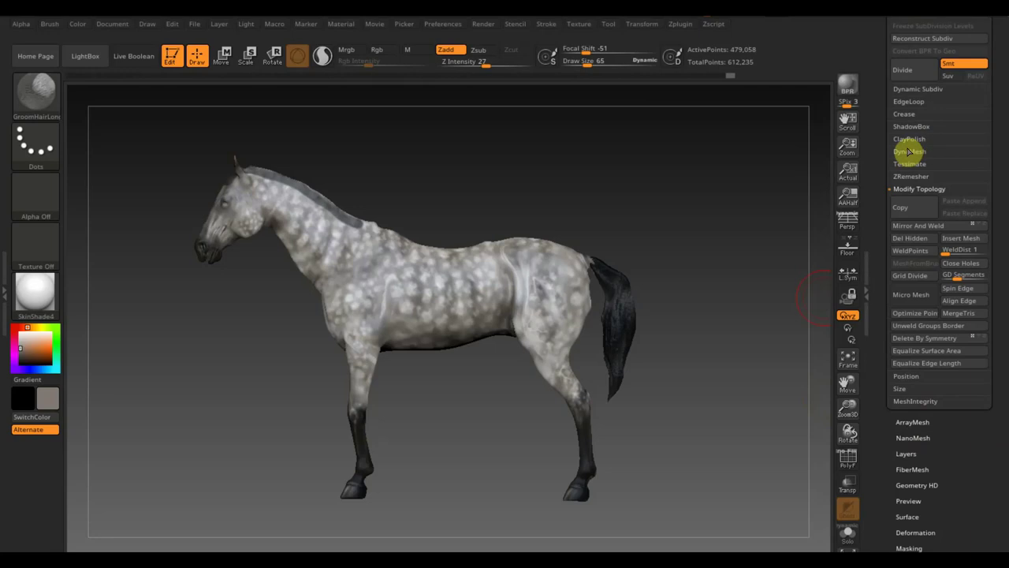
click(910, 151)
key(ctrl)
ctrl+drag(688, 168, 731, 232)
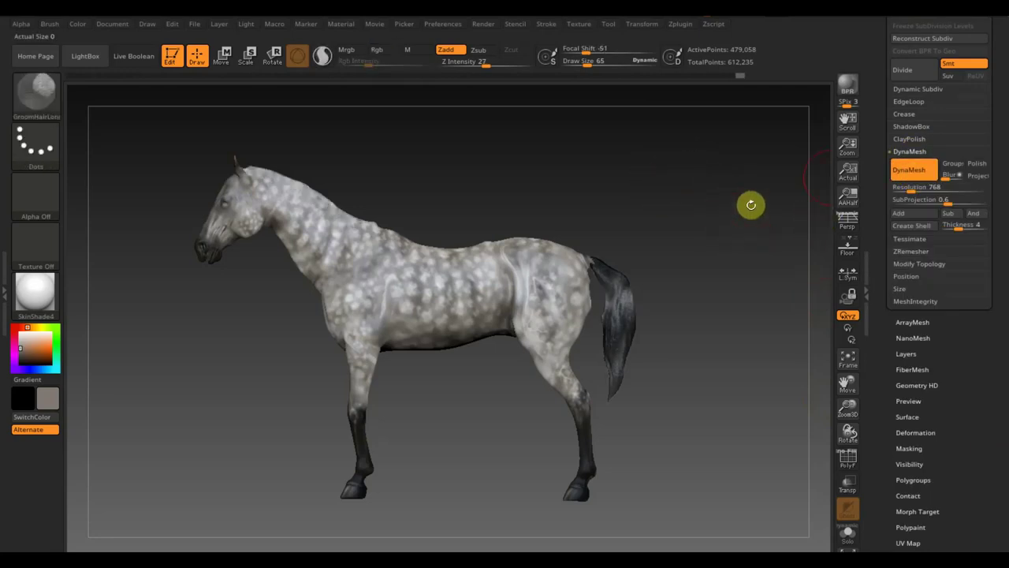
key(shift)
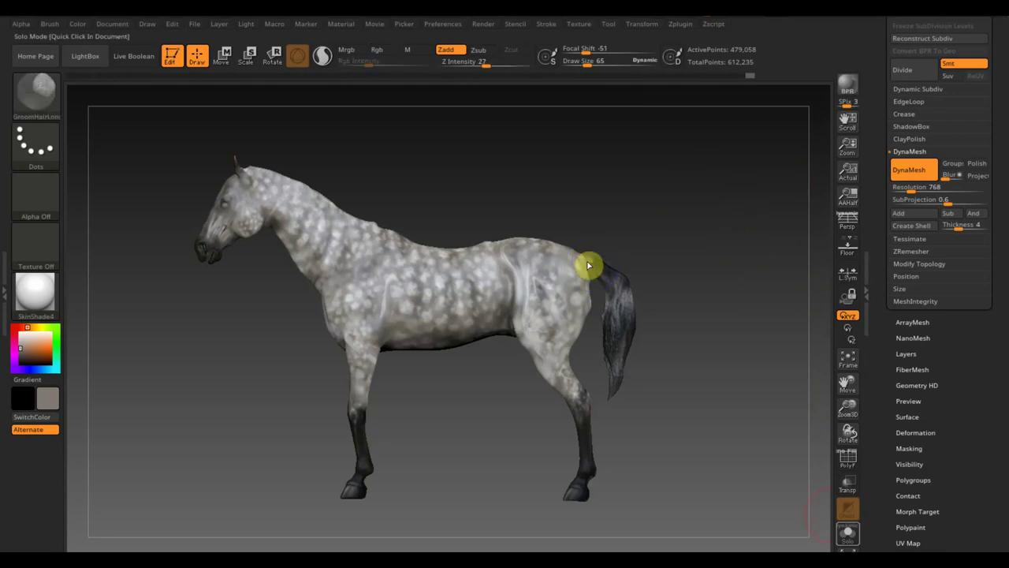
click(849, 459)
key(shift)
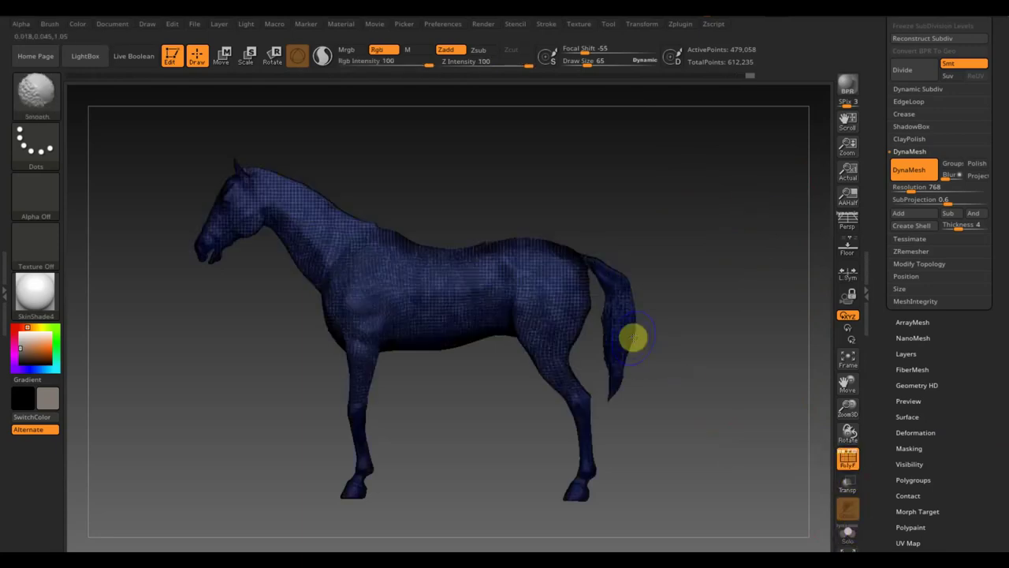
key(shift+f)
Expand the Subtool list to show the horse's subtools.
scroll(1006, 206, up, 5)
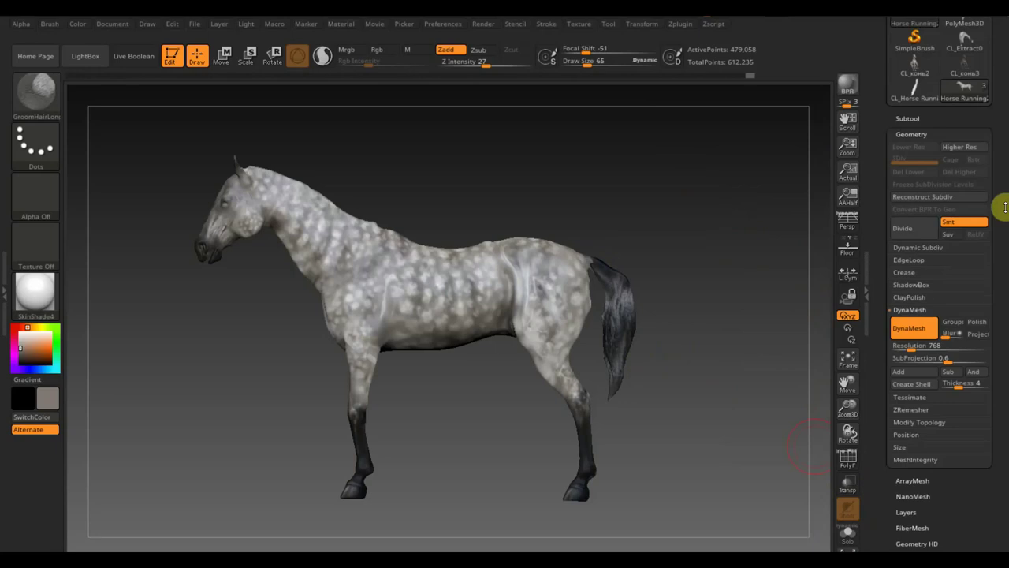
scroll(1005, 207, up, 3)
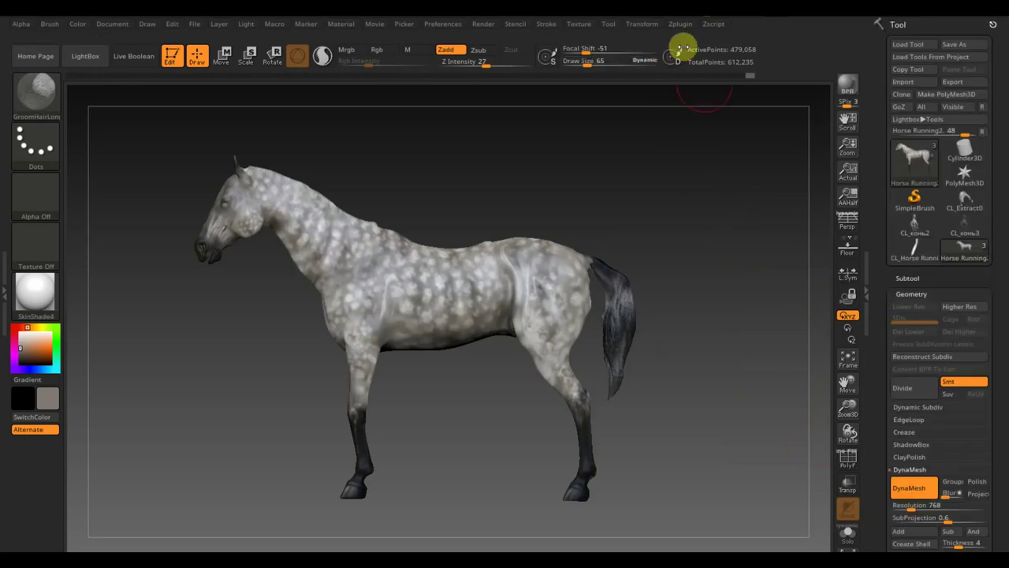
click(907, 278)
scroll(1000, 312, down, 3)
scroll(1002, 268, down, 2)
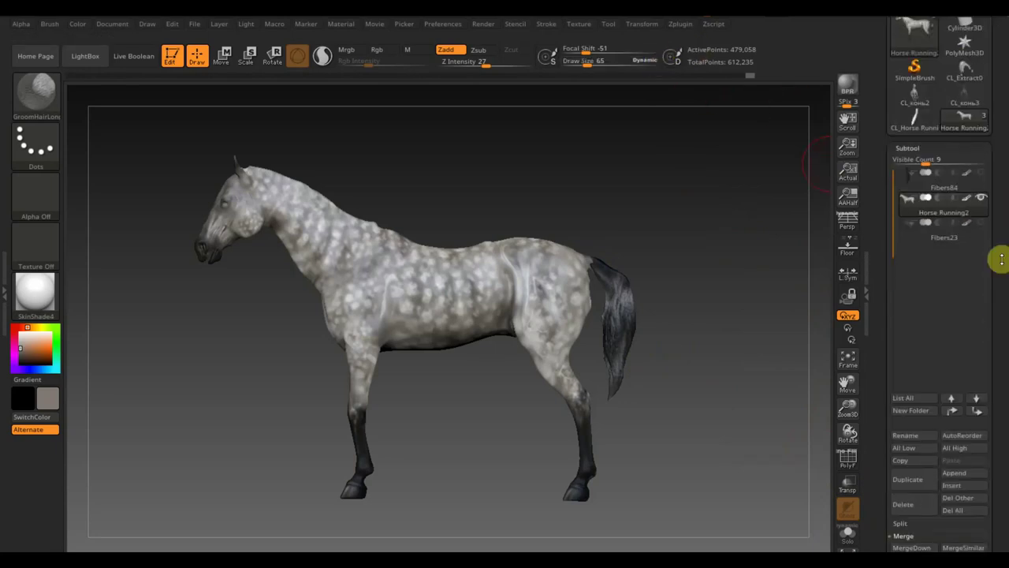
Duplicate the horse subtool.
click(921, 488)
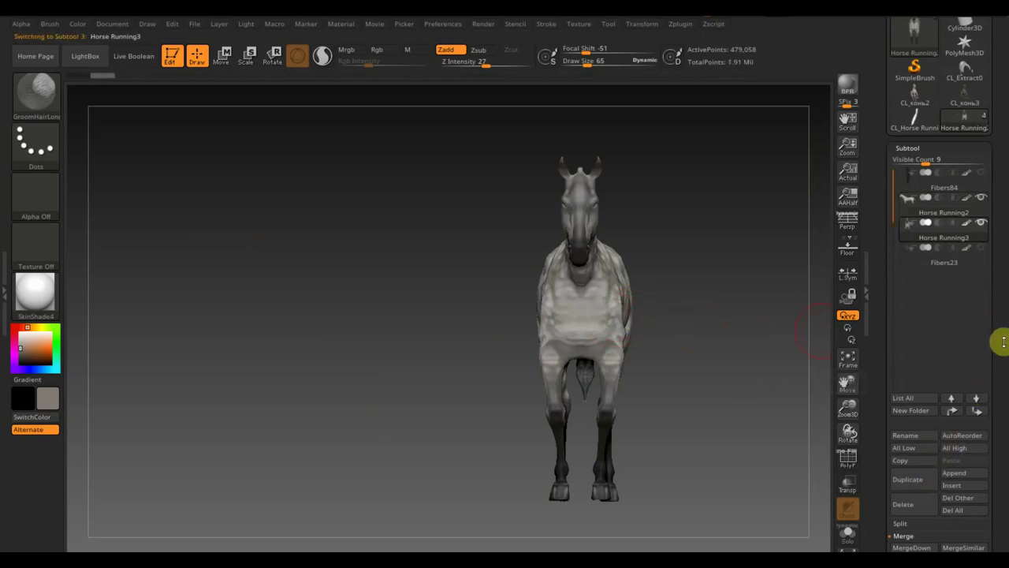
scroll(1004, 341, down, 3)
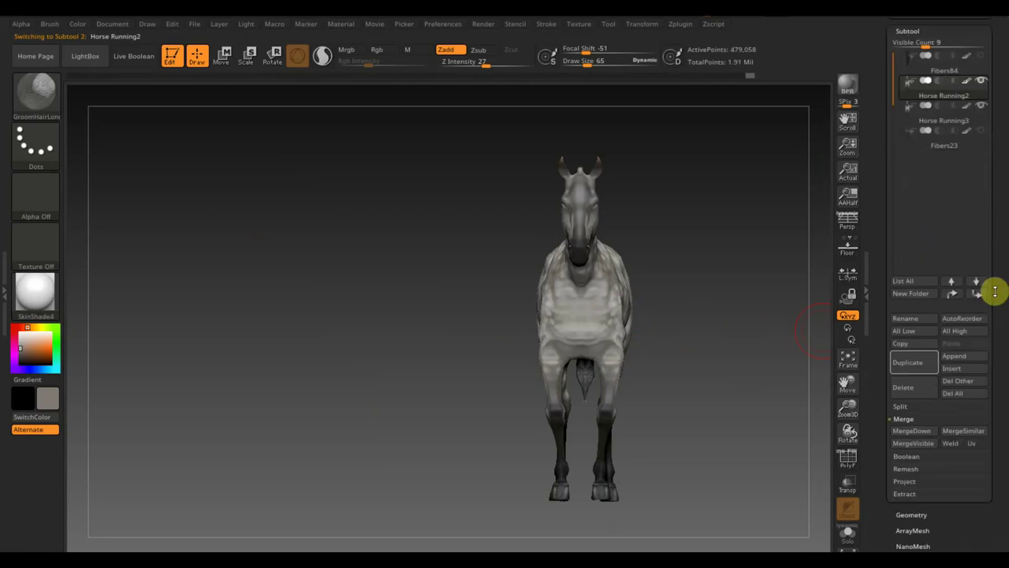
scroll(994, 288, down, 2)
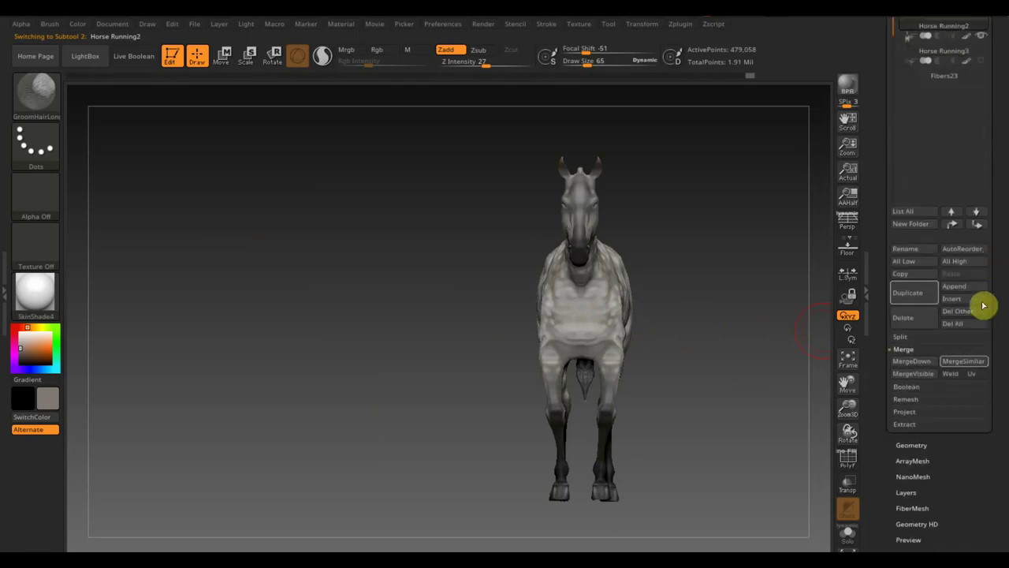
Run Legacy (2018) ZRemesher at target count 0.9011, reducing the horse to 4,988 points.
click(911, 443)
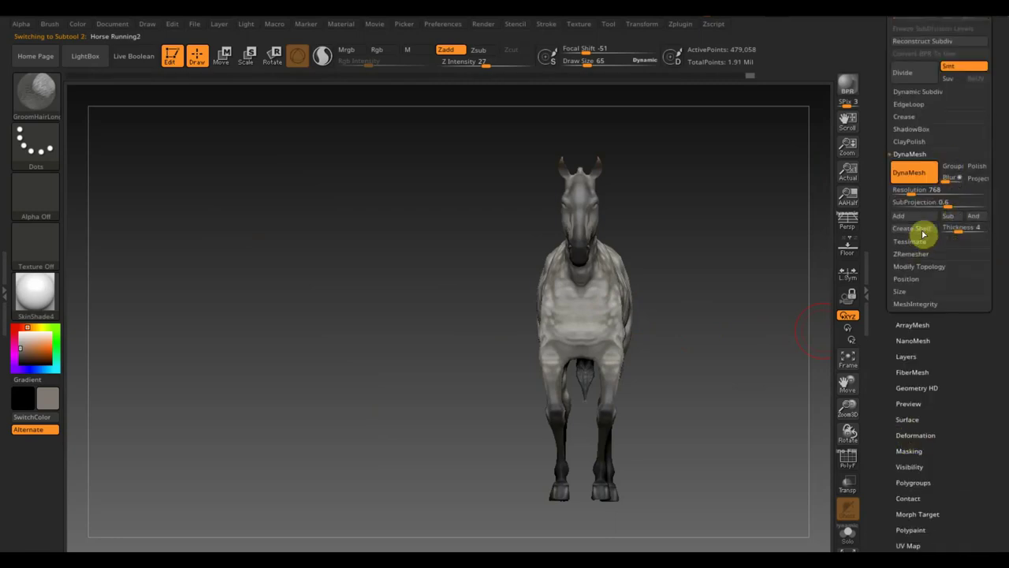
click(912, 253)
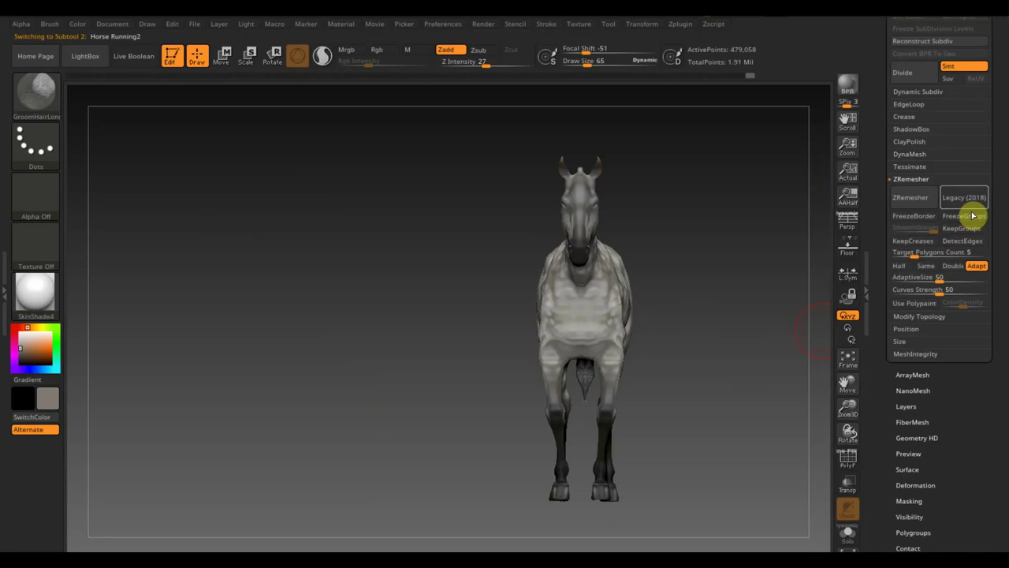
click(973, 208)
click(902, 253)
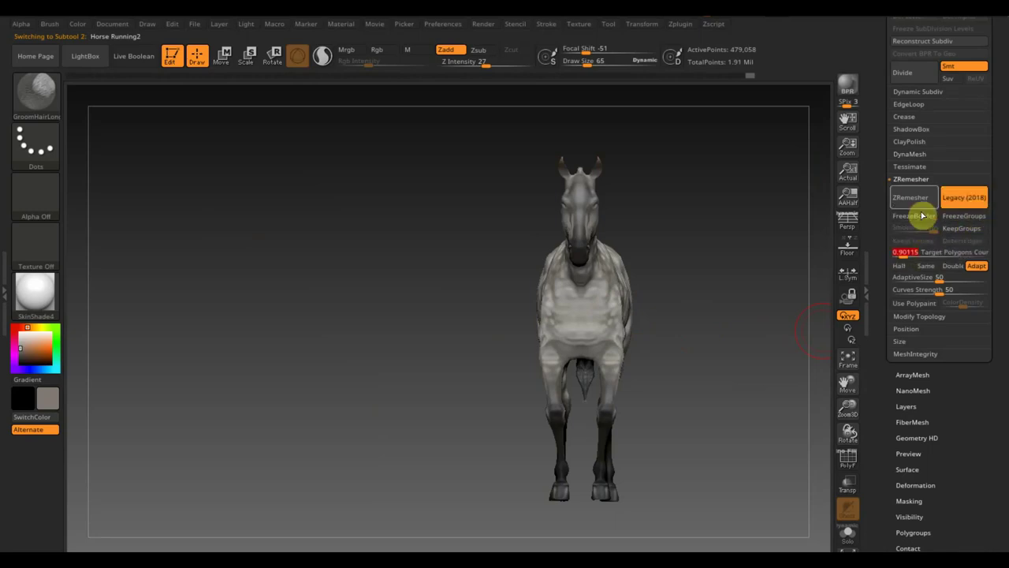
click(919, 206)
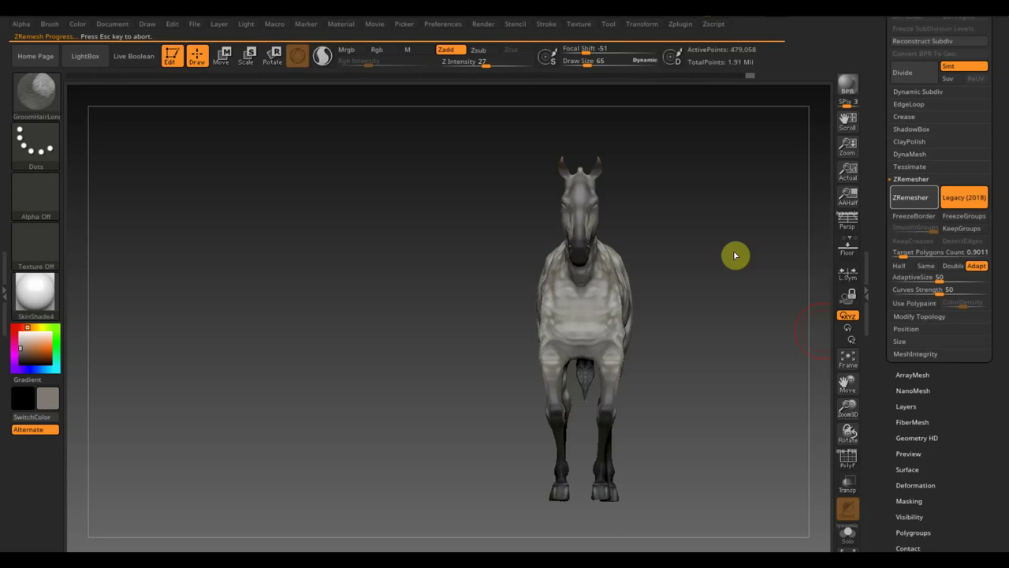
click(734, 251)
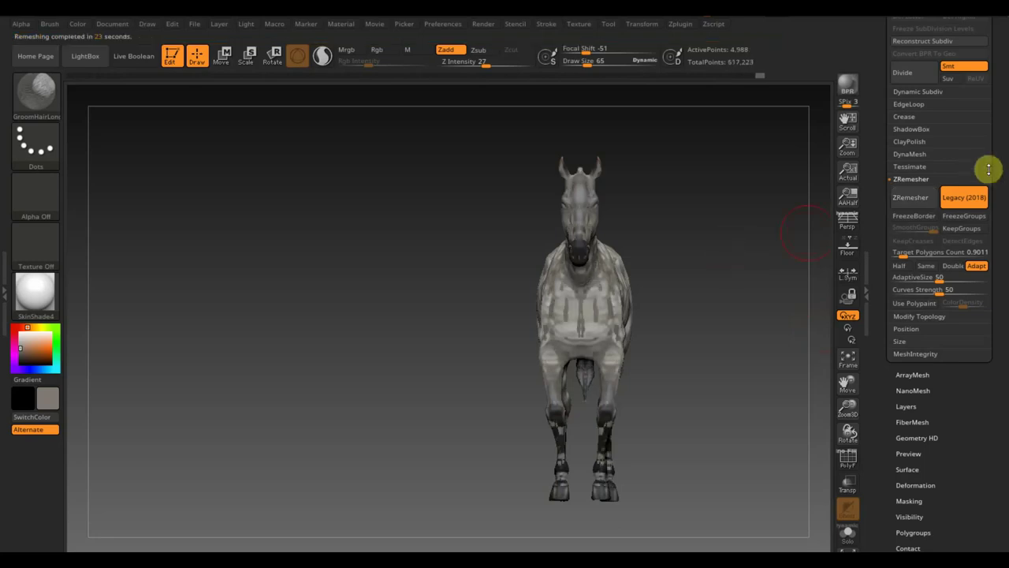
Hide the textured duplicate Horse Running3 subtool.
scroll(1000, 175, up, 3)
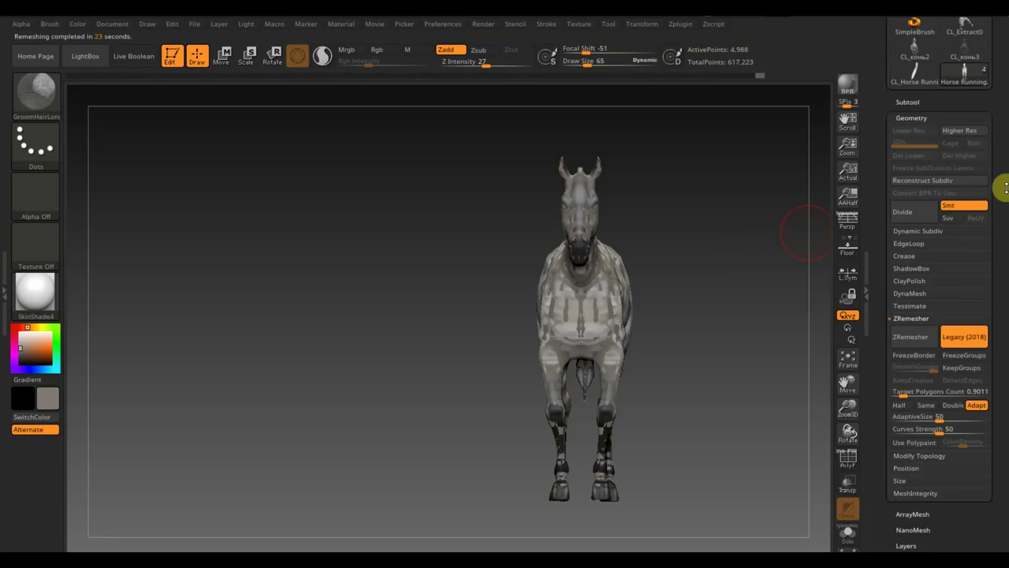
click(908, 107)
click(981, 181)
Turn the remeshed horse to a side view and reshape and widen its tail.
mouse_move(788, 296)
mouse_down()
mouse_move(655, 332)
mouse_move(671, 310)
mouse_up()
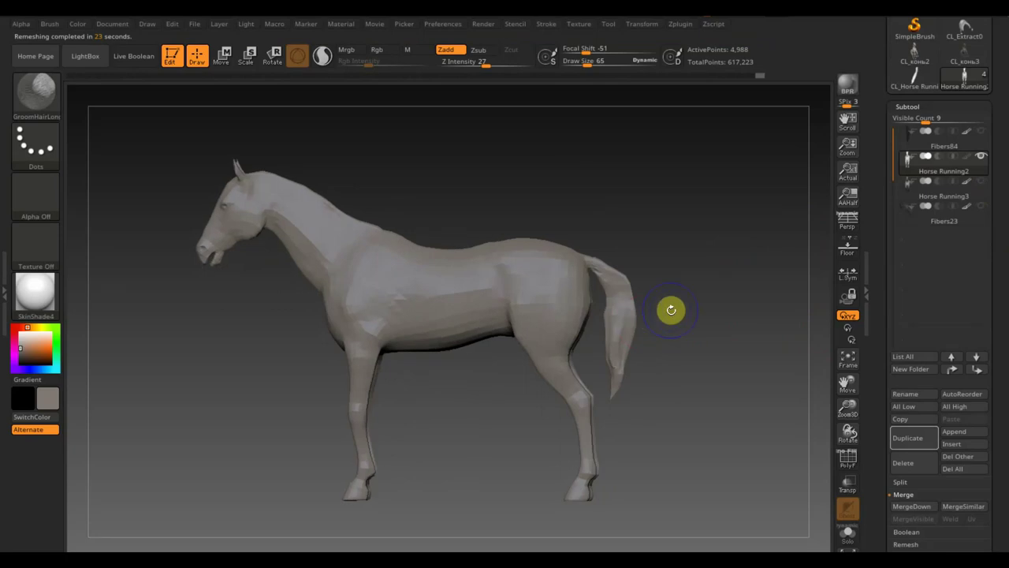
drag(671, 310, 599, 260)
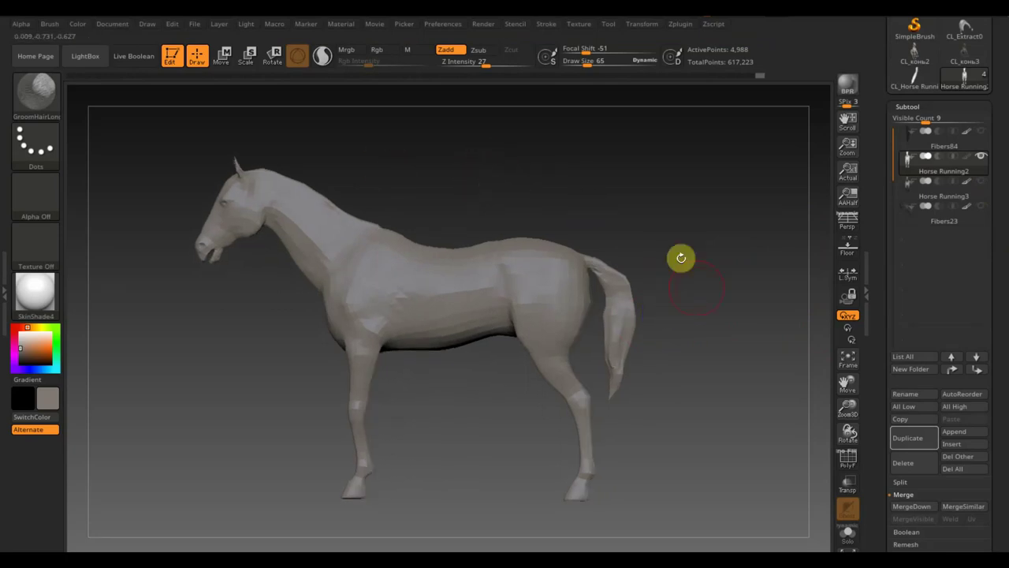
drag(681, 257, 705, 277)
scroll(707, 281, up, 2)
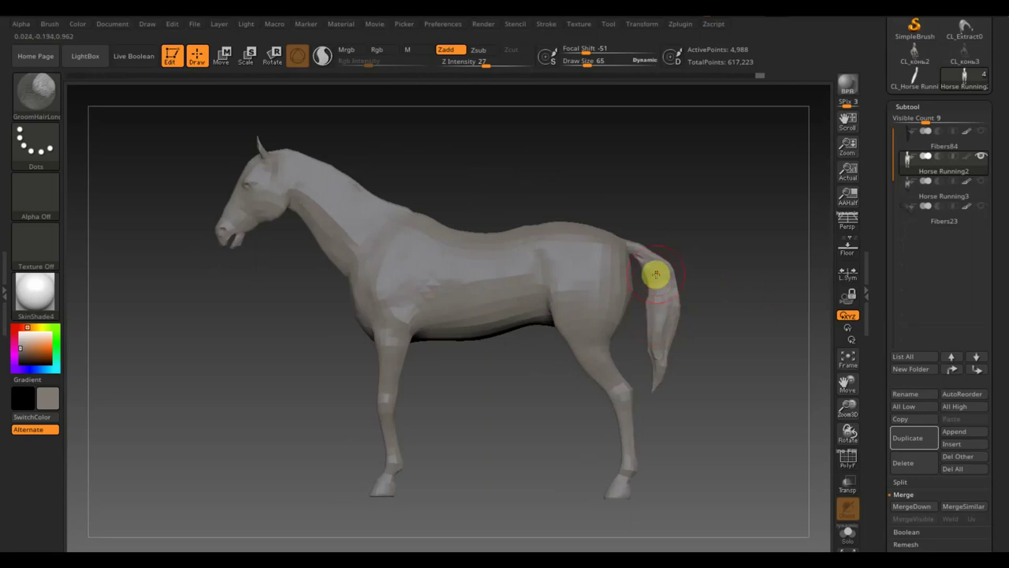
drag(660, 321, 592, 320)
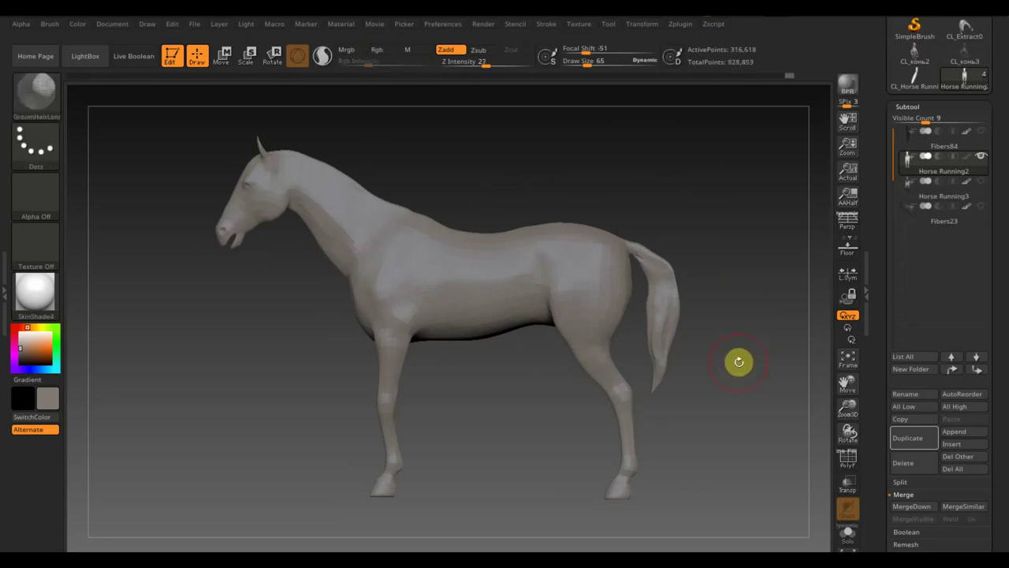
scroll(907, 378, down, 3)
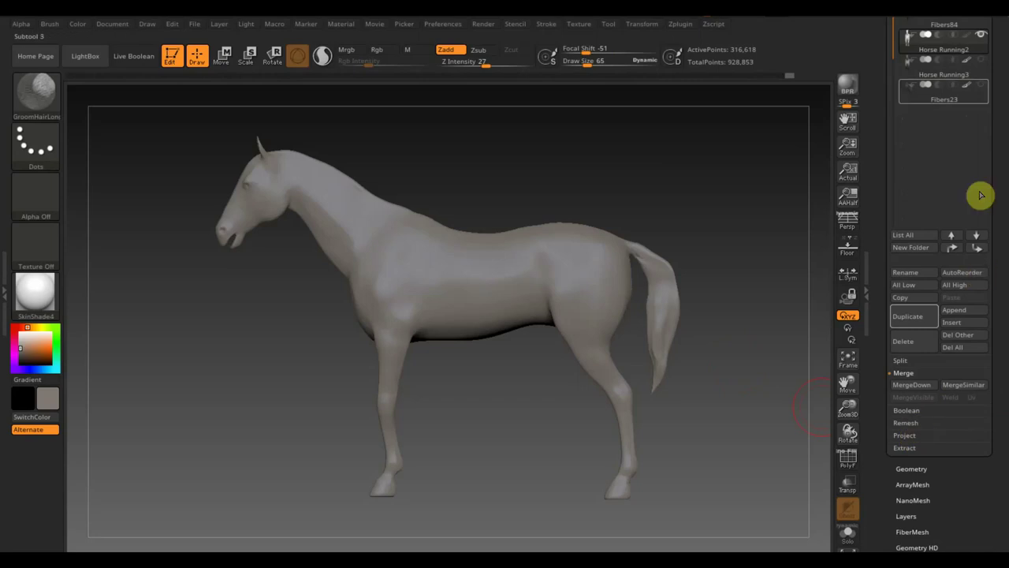
Show Horse Running3 again and use ProjectAll to transfer its polypaint onto the remeshed horse.
click(981, 61)
mouse_move(943, 74)
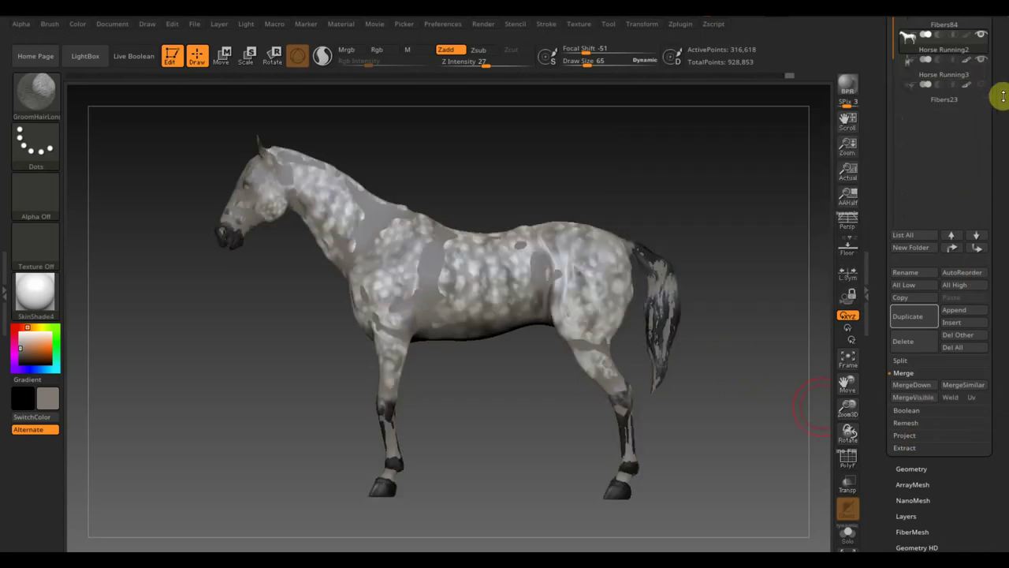
click(904, 436)
click(934, 421)
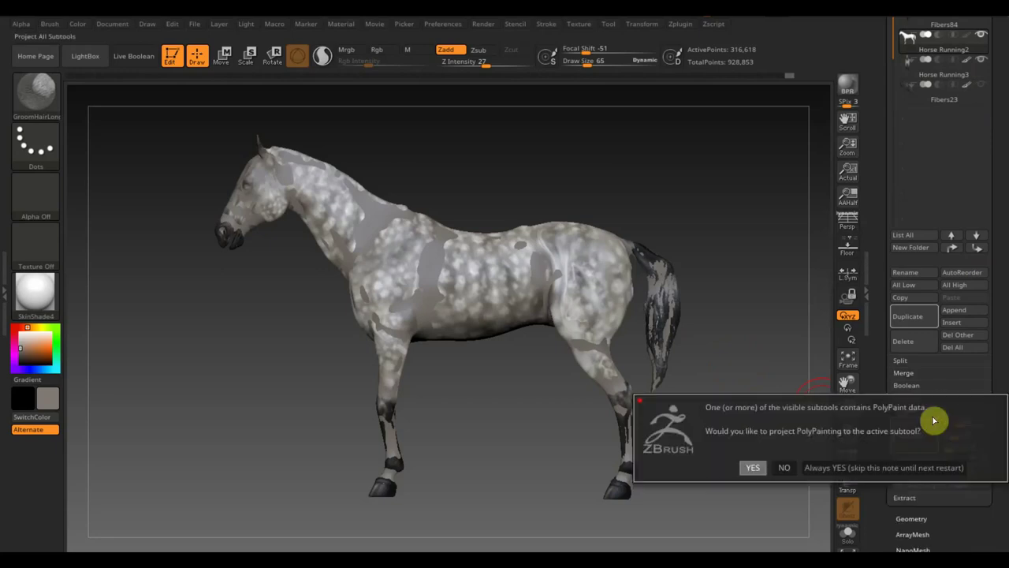
click(755, 464)
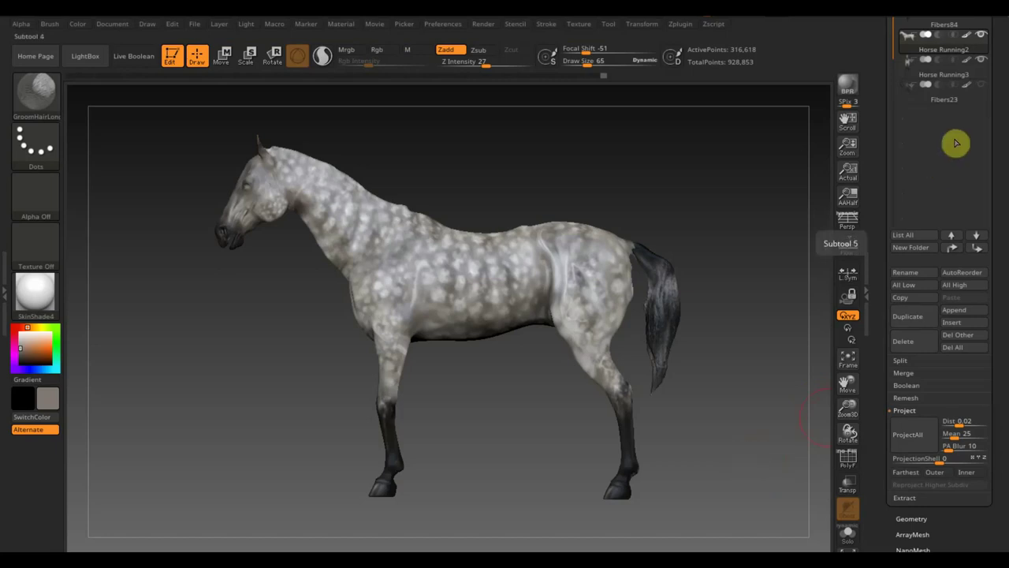
Unwrap a clone of the horse with UV Master and copy its UVs.
click(678, 24)
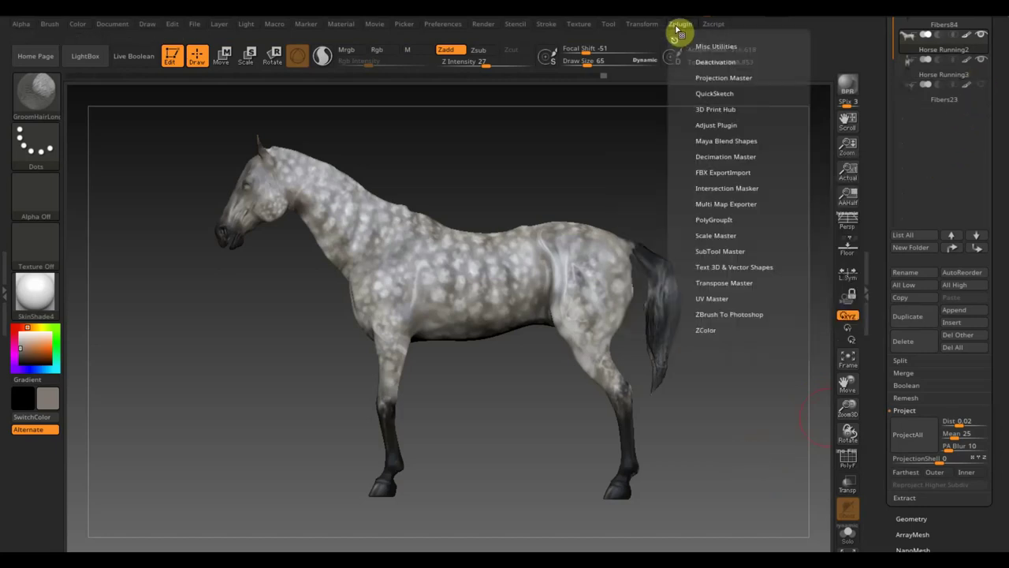
click(711, 298)
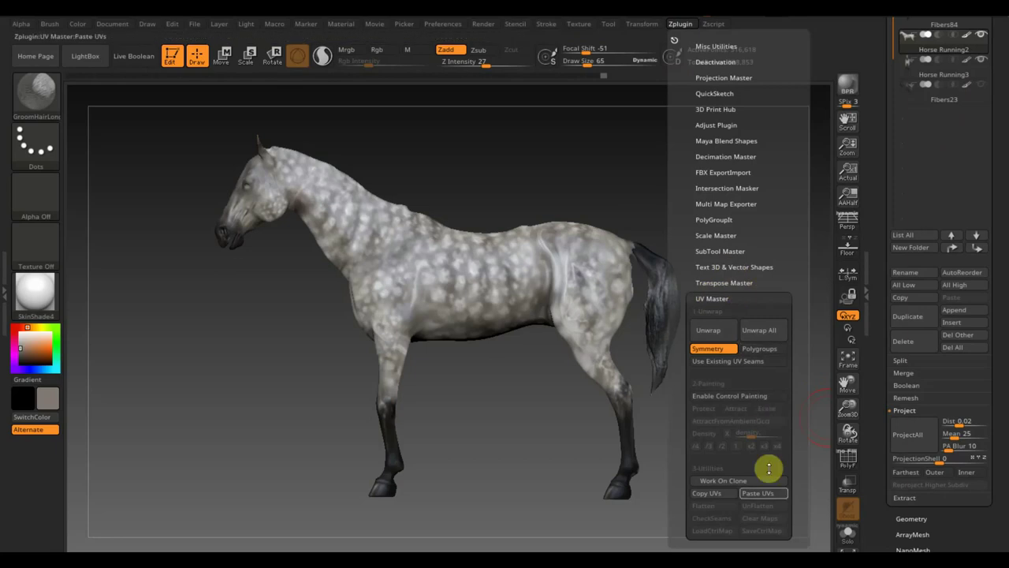
click(739, 454)
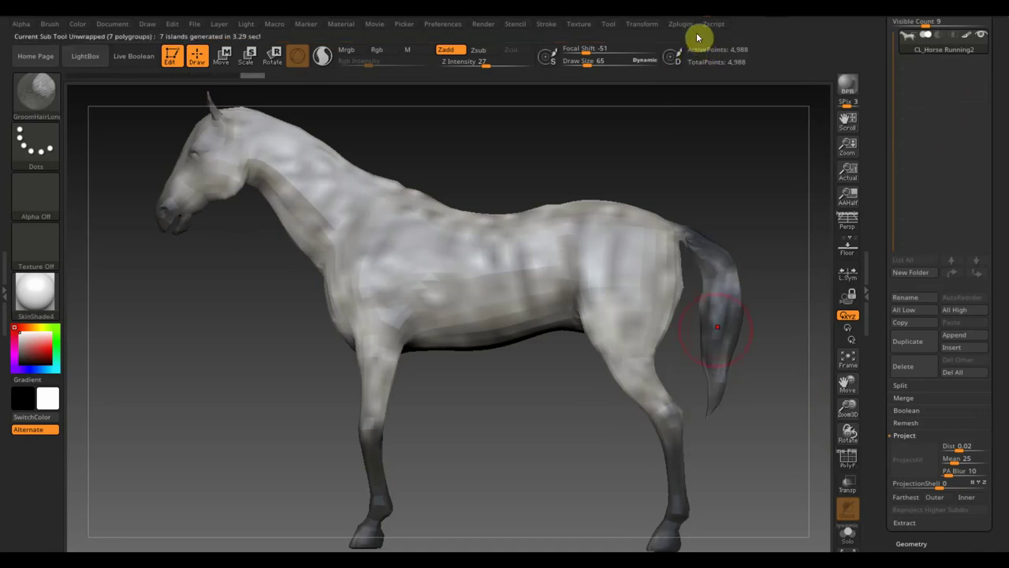
click(687, 30)
click(804, 401)
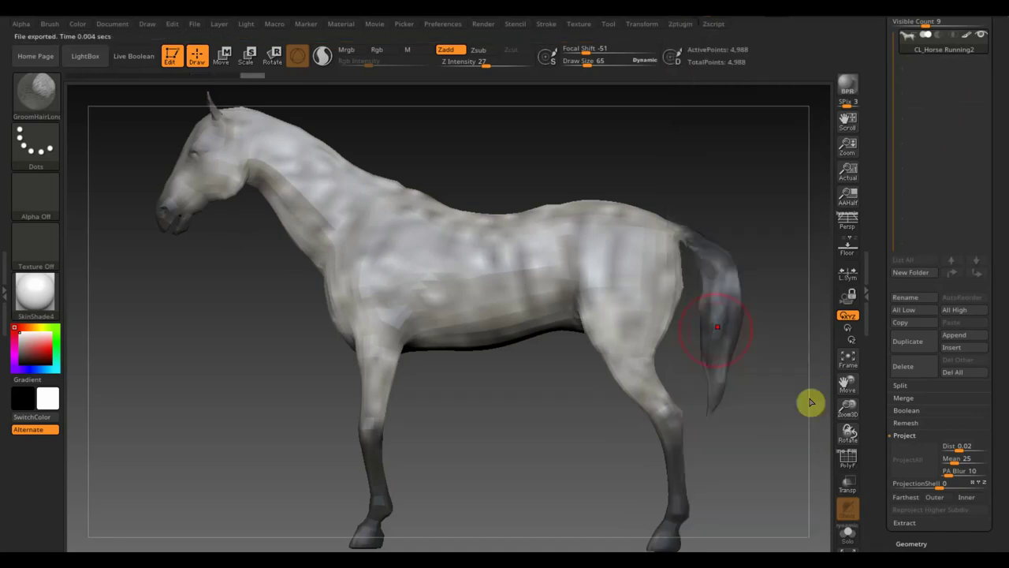
Paste the copied UVs onto the textured horse model.
scroll(946, 158, up, 5)
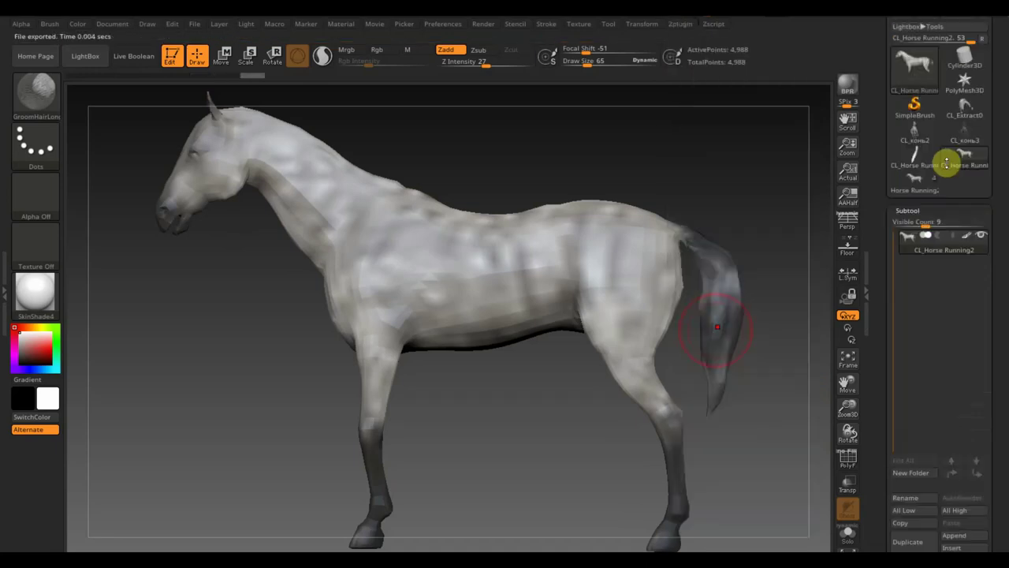
click(912, 185)
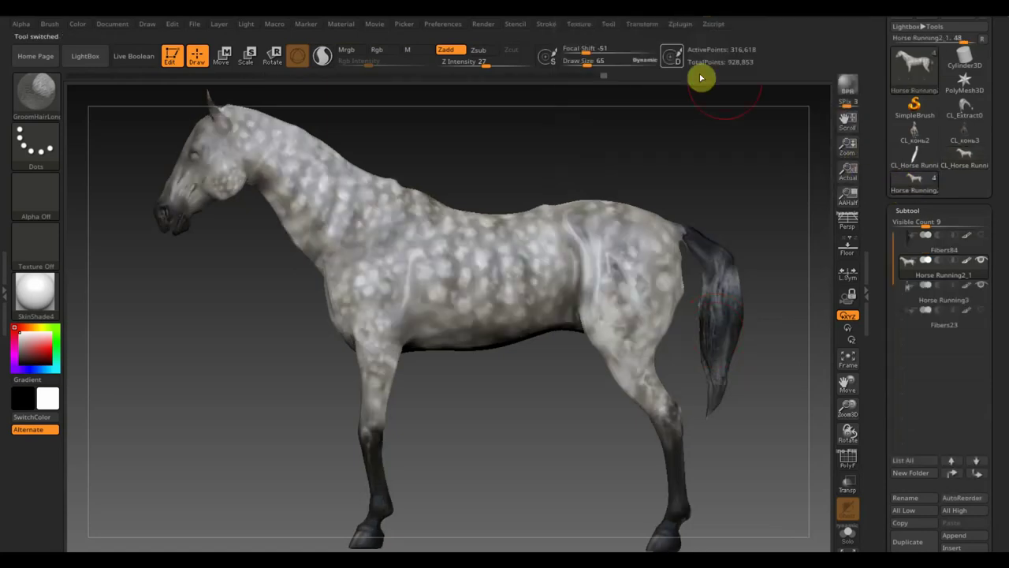
click(679, 23)
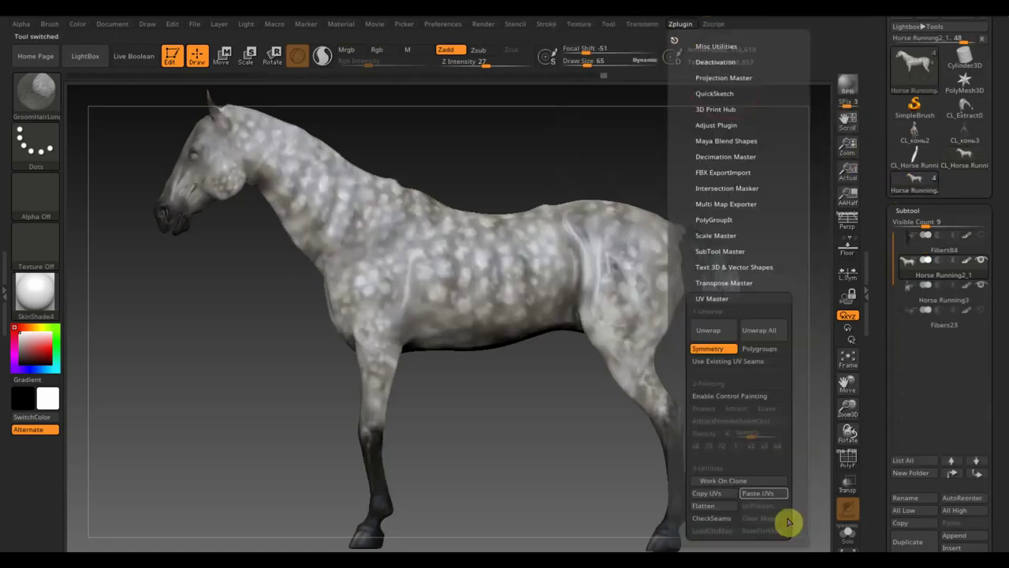
click(765, 494)
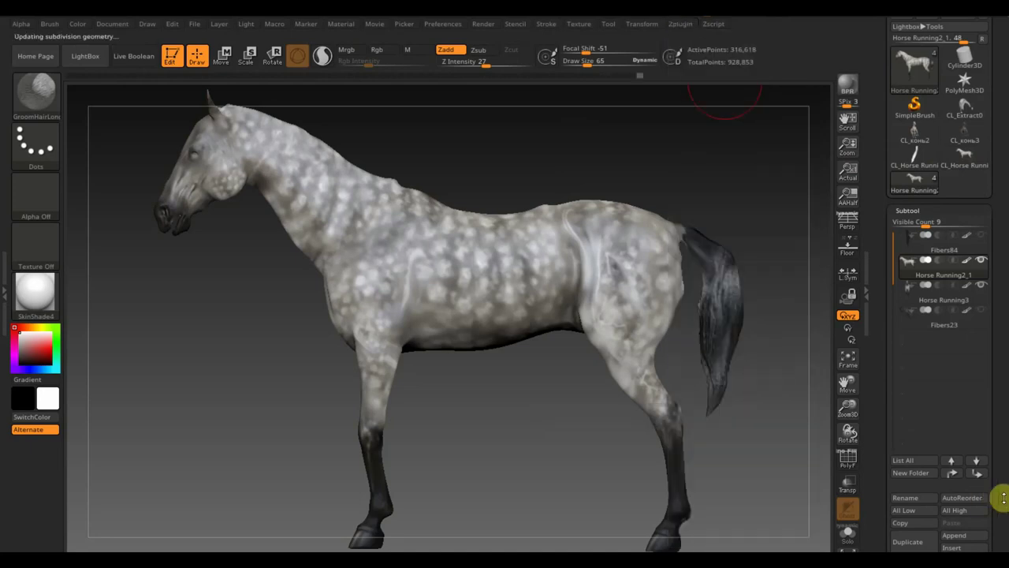
Create a texture map from the horse's polypaint under Texture Map.
scroll(1003, 425, down, 5)
scroll(1001, 355, down, 3)
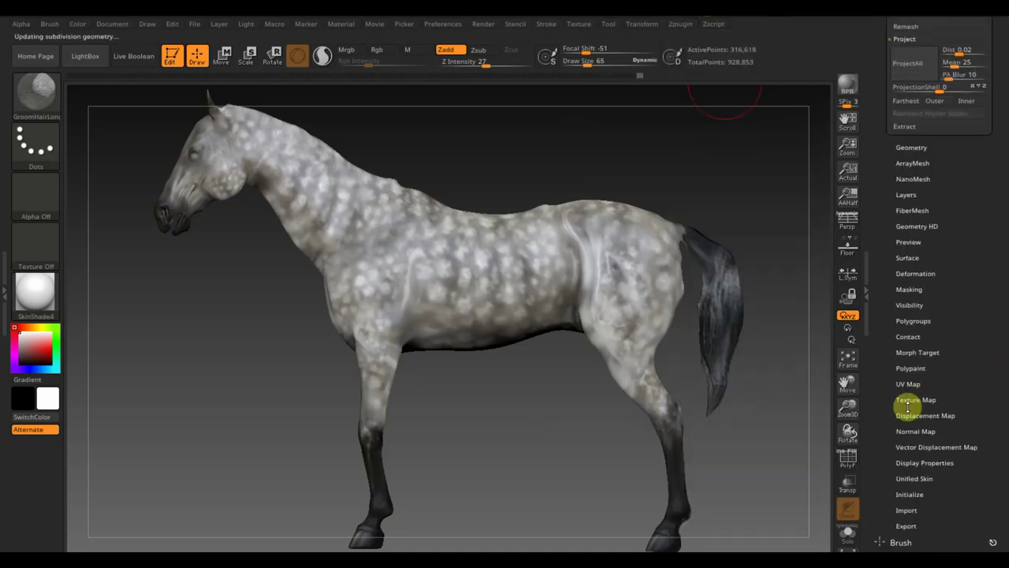
scroll(941, 387, down, 3)
scroll(969, 331, down, 5)
scroll(992, 300, up, 5)
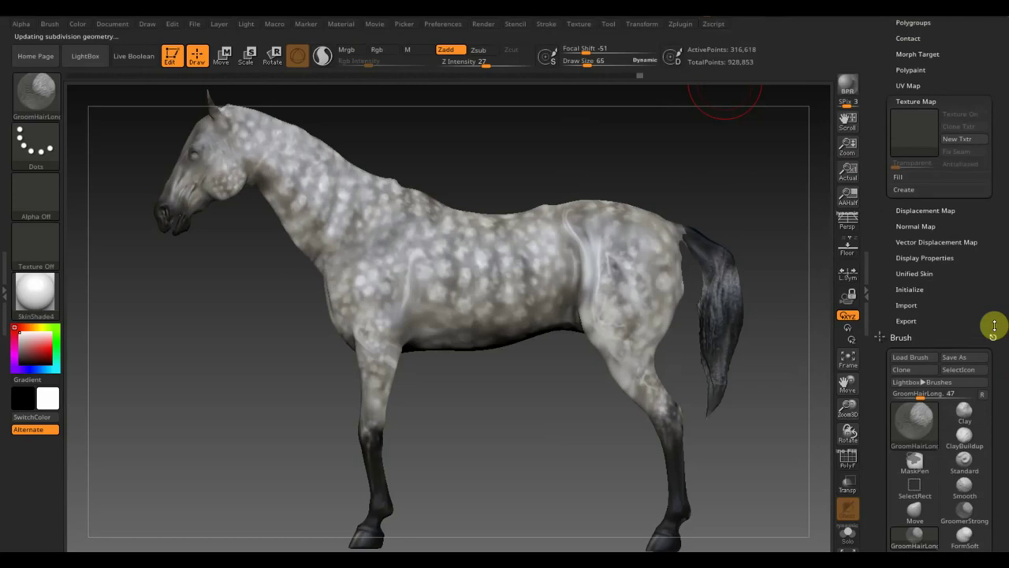
scroll(994, 325, up, 2)
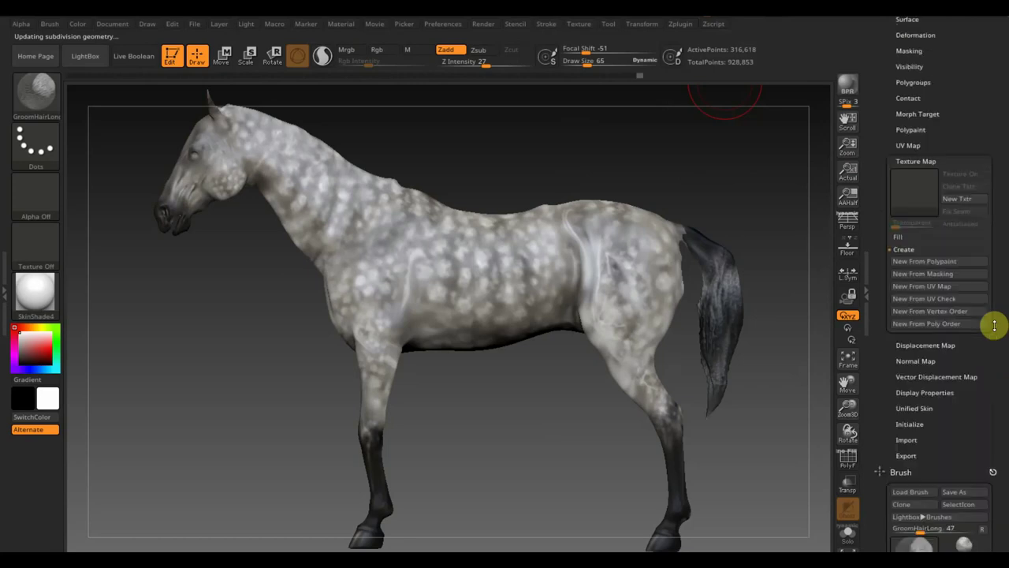
click(934, 267)
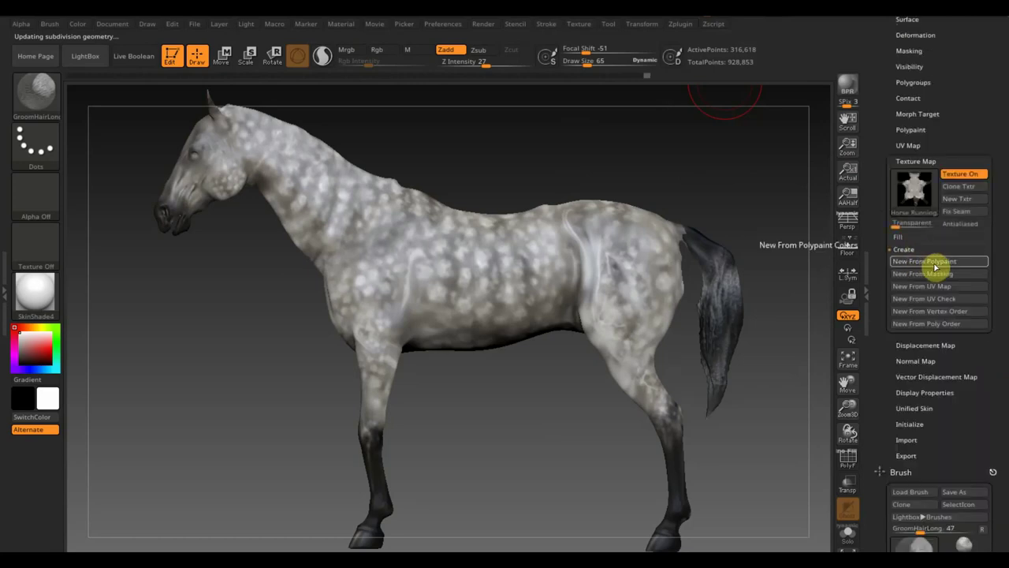
Clone the horse's polypaint into a texture and export it as PNG 'Horse Running2_1' in новый конь.
click(959, 188)
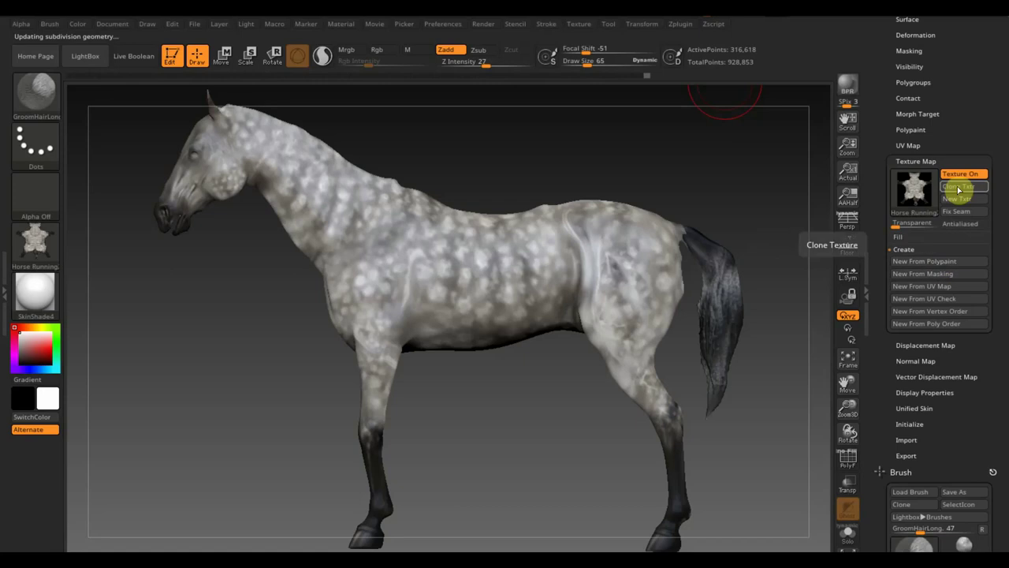
click(582, 24)
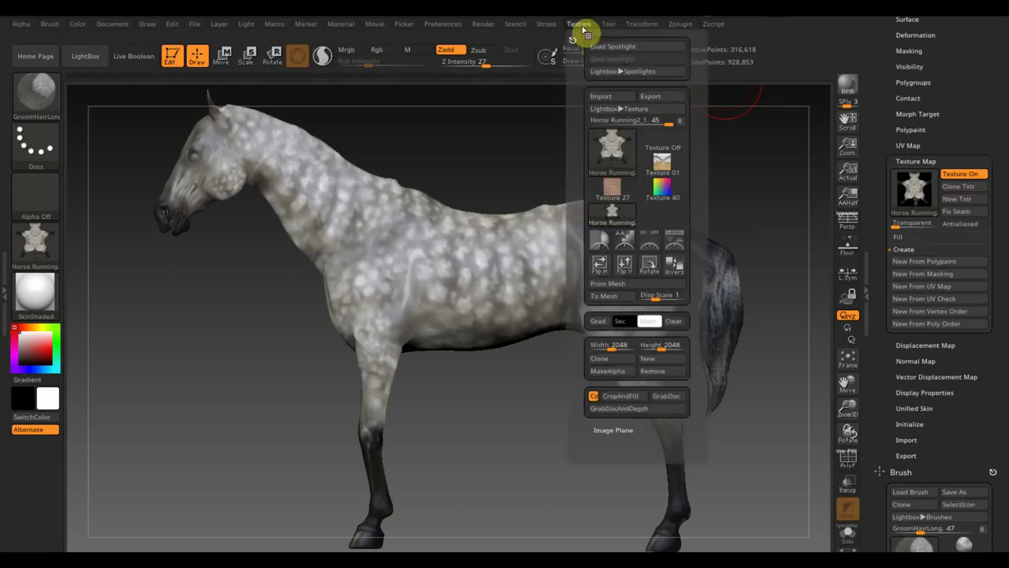
click(623, 272)
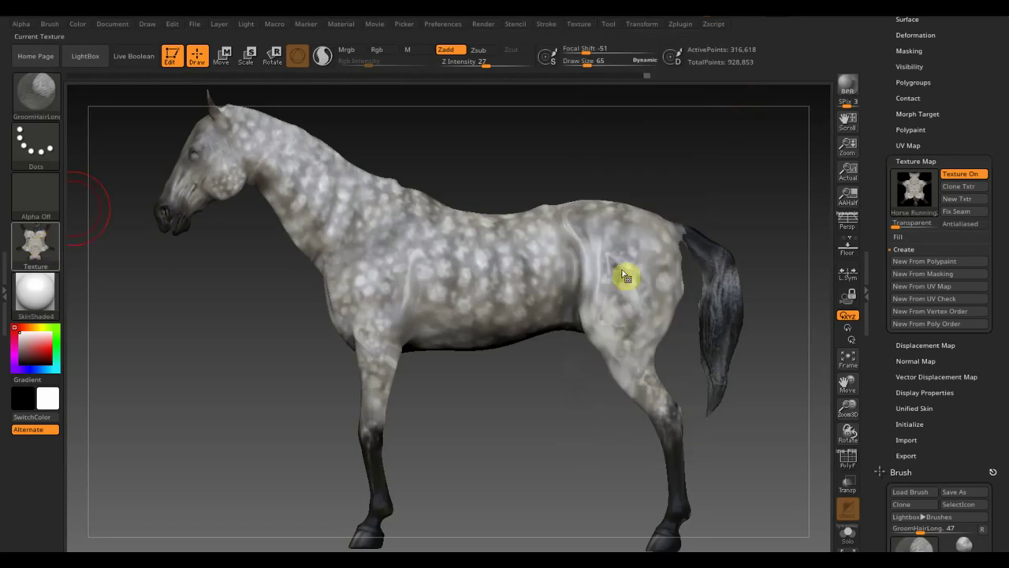
click(41, 244)
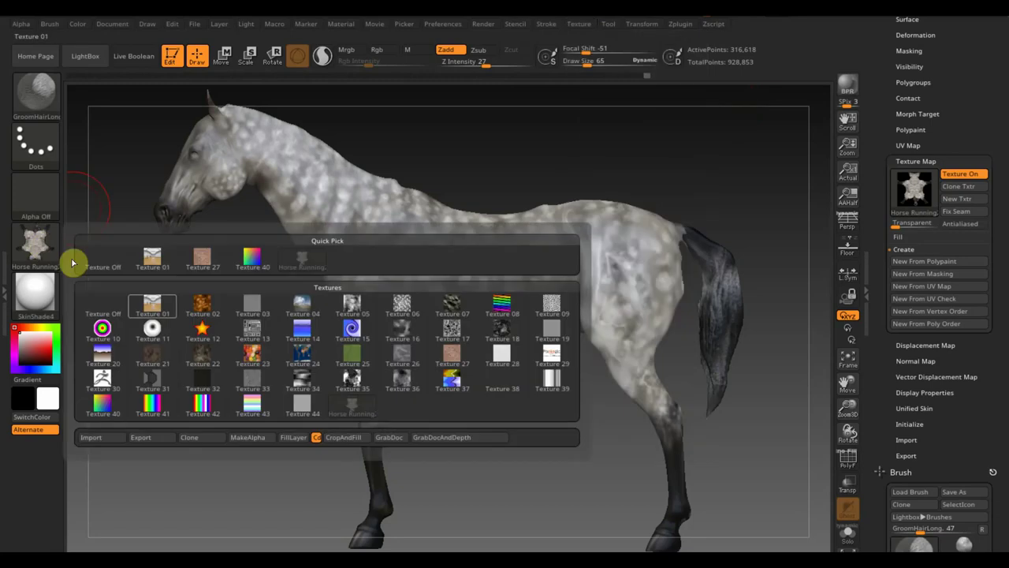
click(145, 438)
click(161, 268)
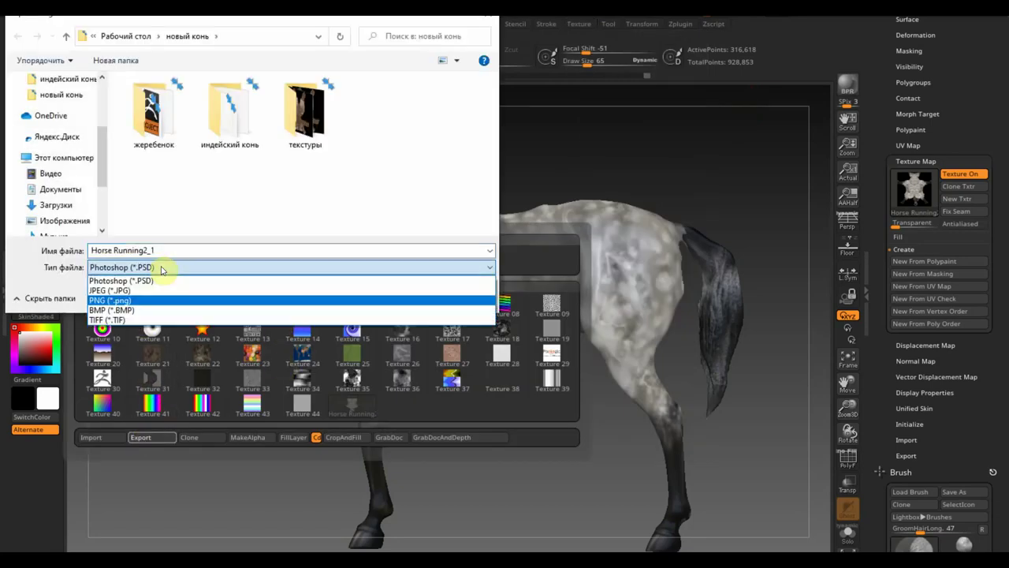
click(162, 301)
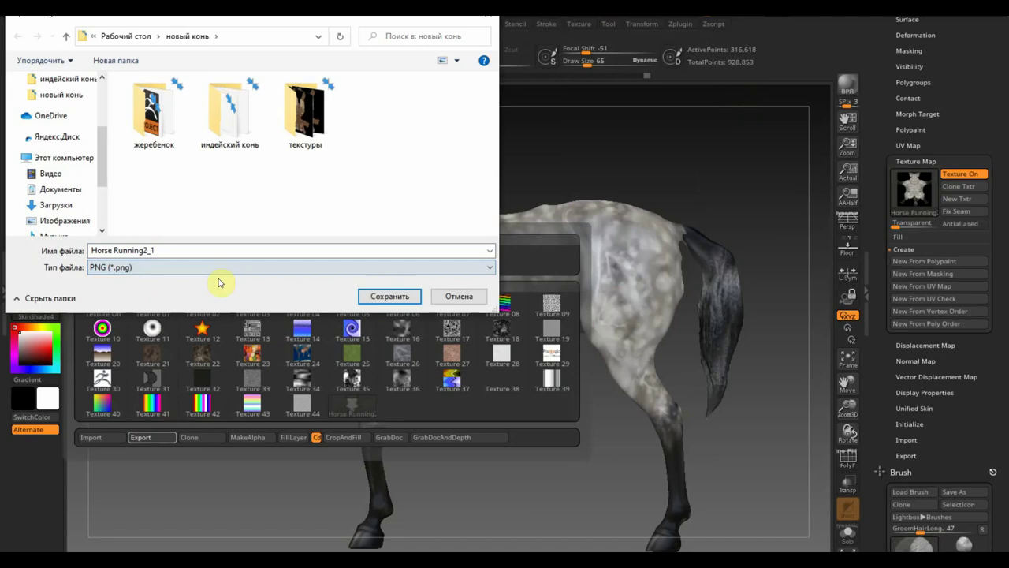
click(395, 301)
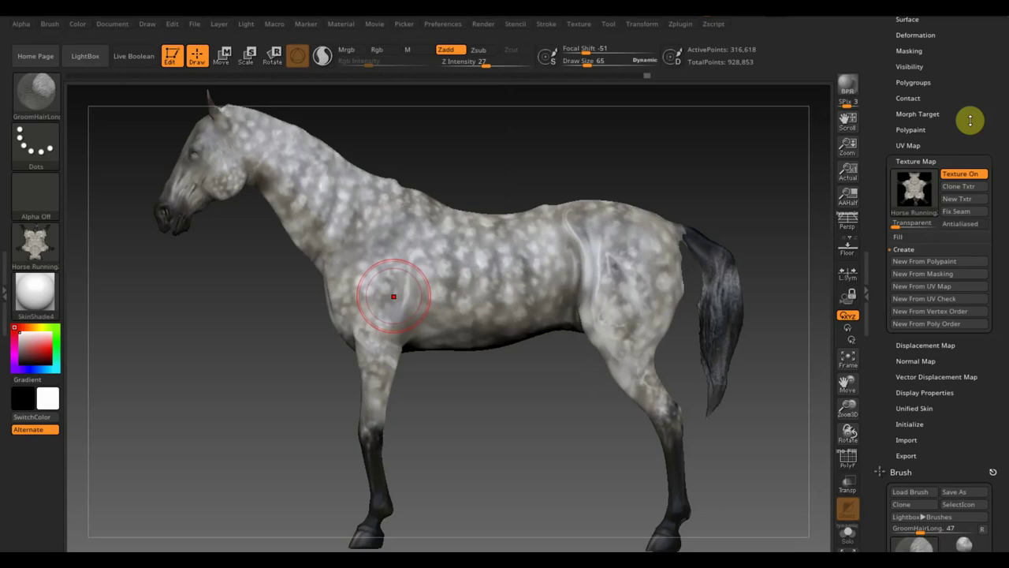
Drop the horse mesh to subdivision level 1 in the Geometry settings.
scroll(970, 120, up, 5)
click(911, 119)
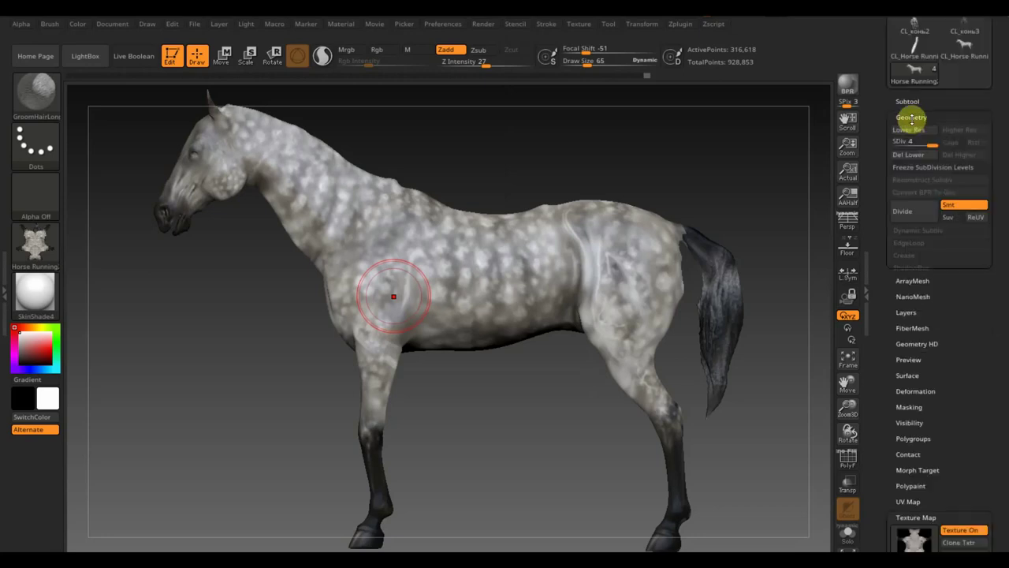
drag(931, 142, 879, 147)
scroll(1005, 237, down, 2)
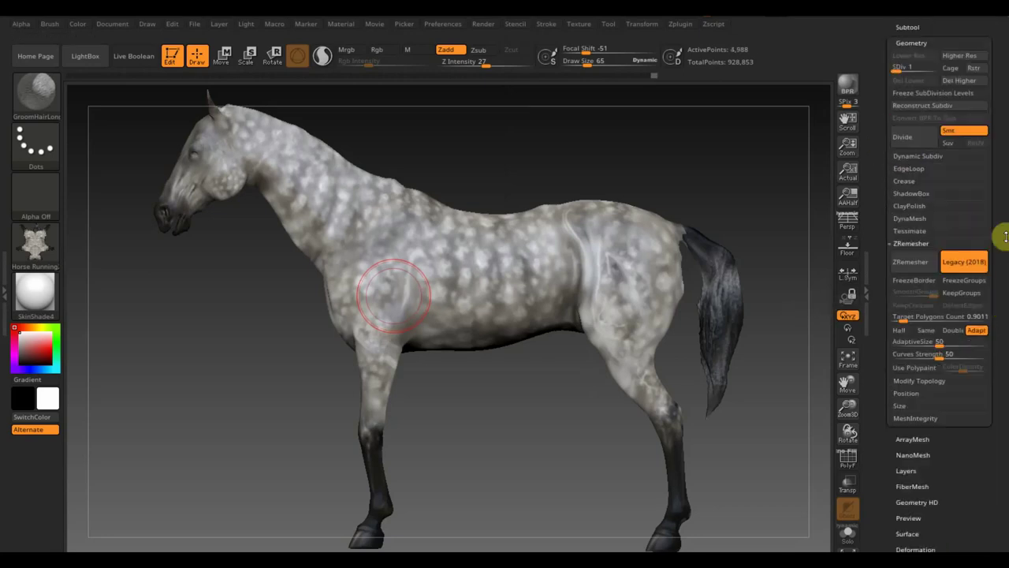
drag(1006, 238, 1004, 289)
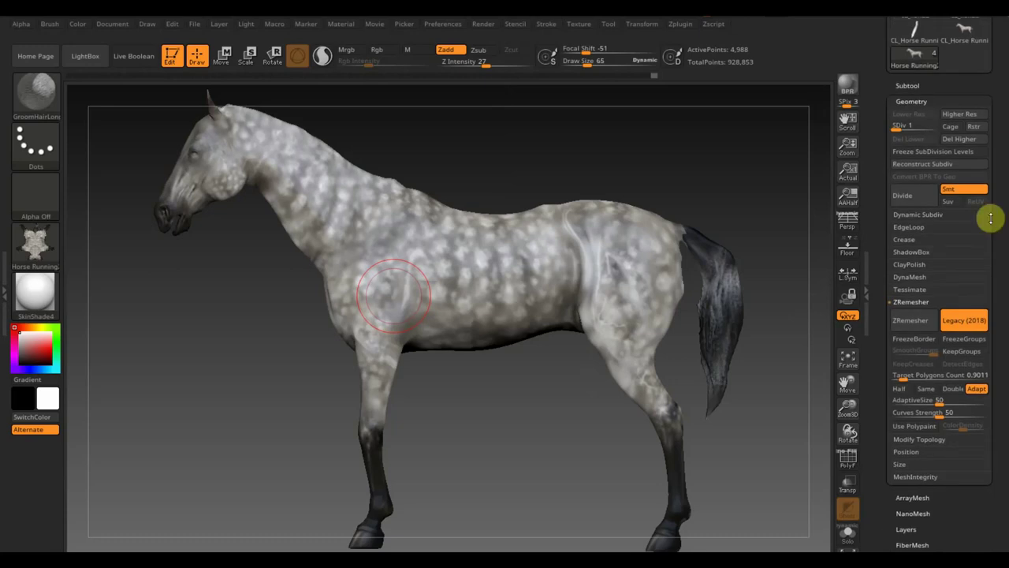
scroll(991, 219, down, 5)
click(935, 535)
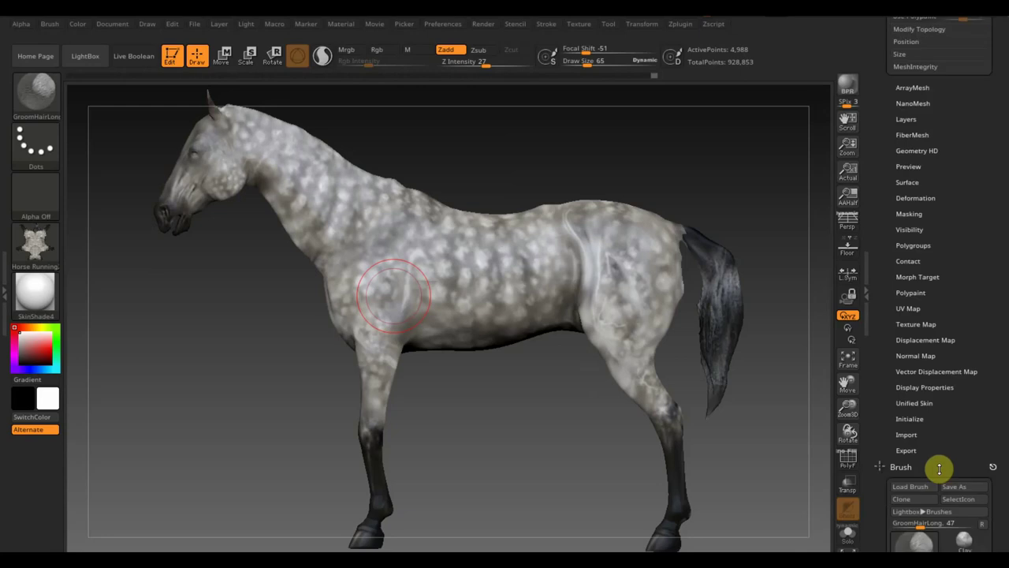
drag(939, 468, 1002, 162)
Create a normal map, clone it and export it as PNG 'Horse Running2_2'.
click(915, 35)
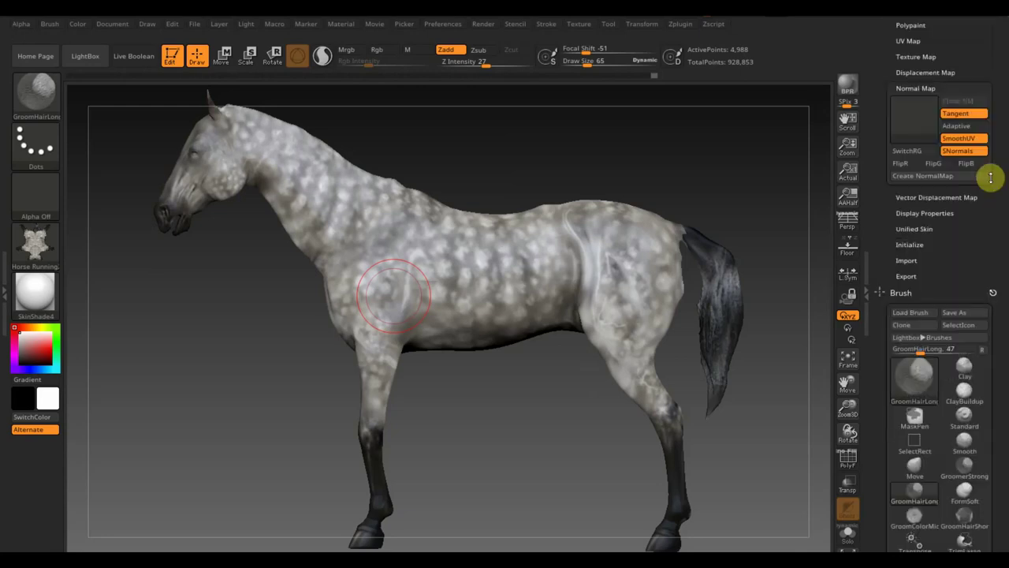
click(912, 215)
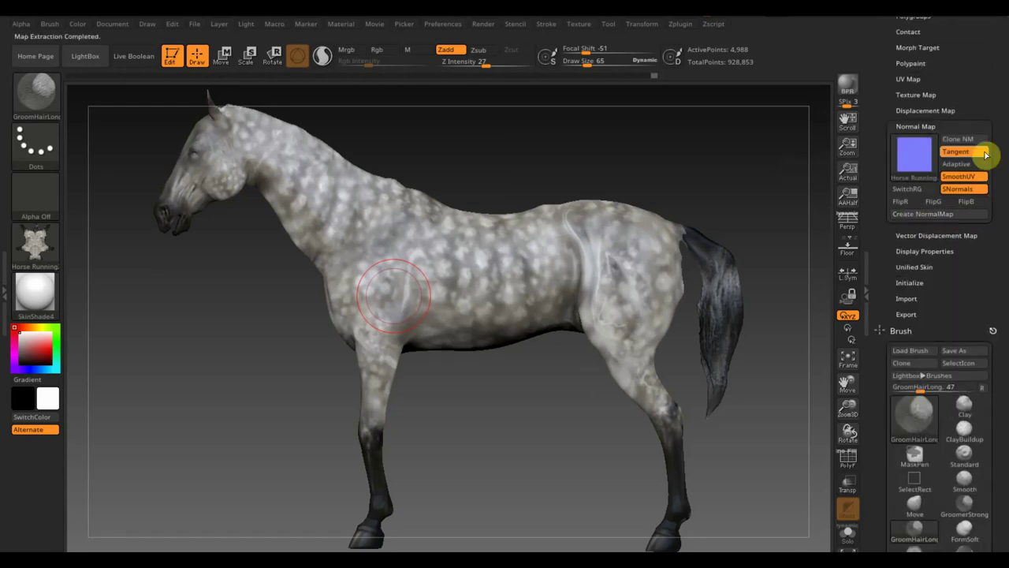
click(941, 144)
click(35, 242)
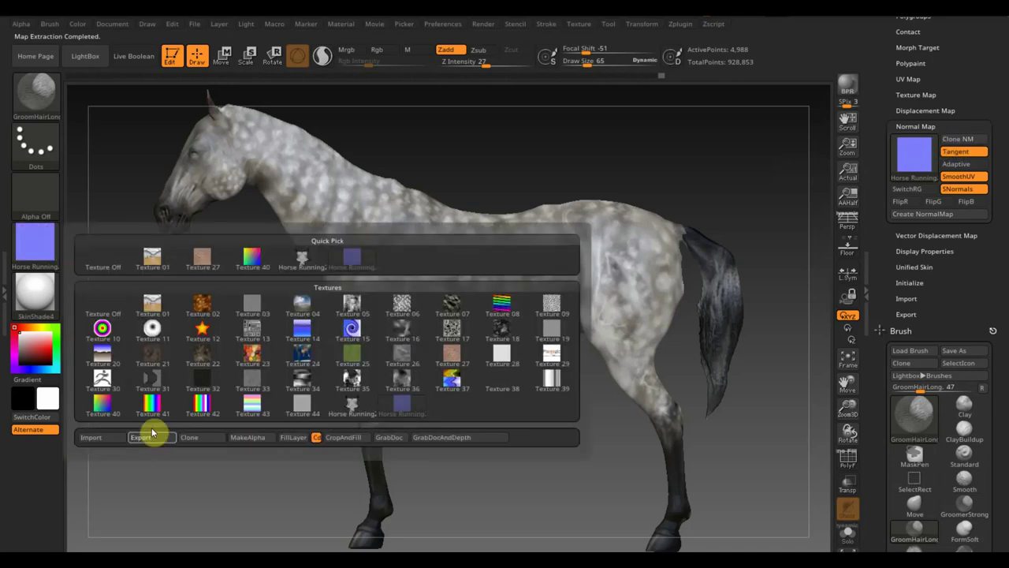
click(152, 435)
click(158, 267)
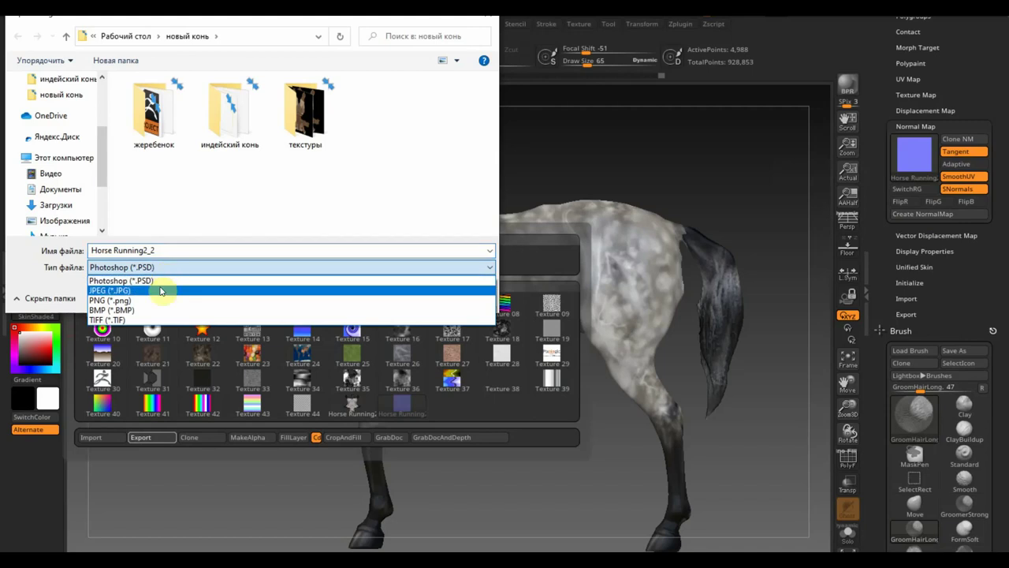
click(158, 299)
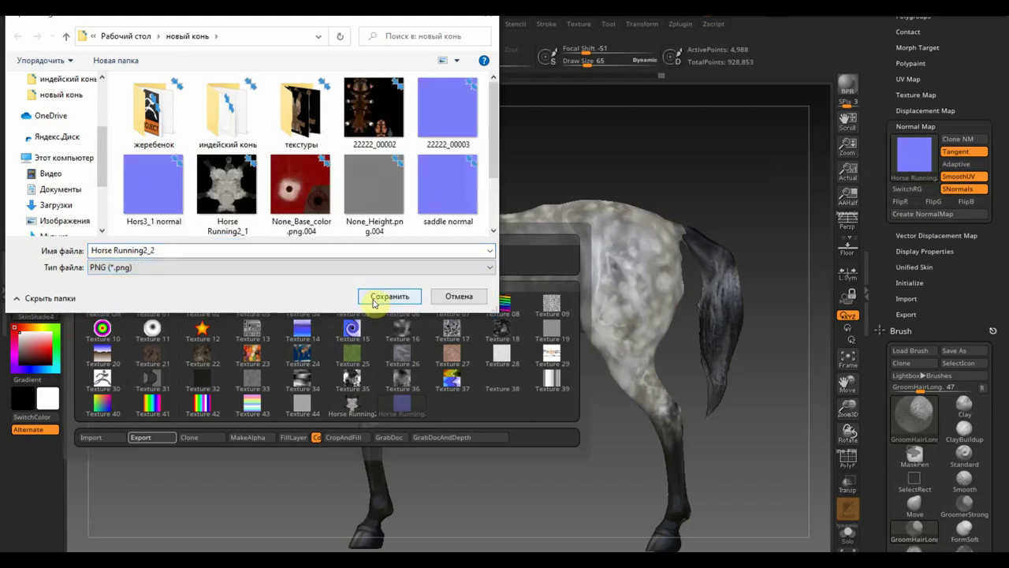
click(373, 300)
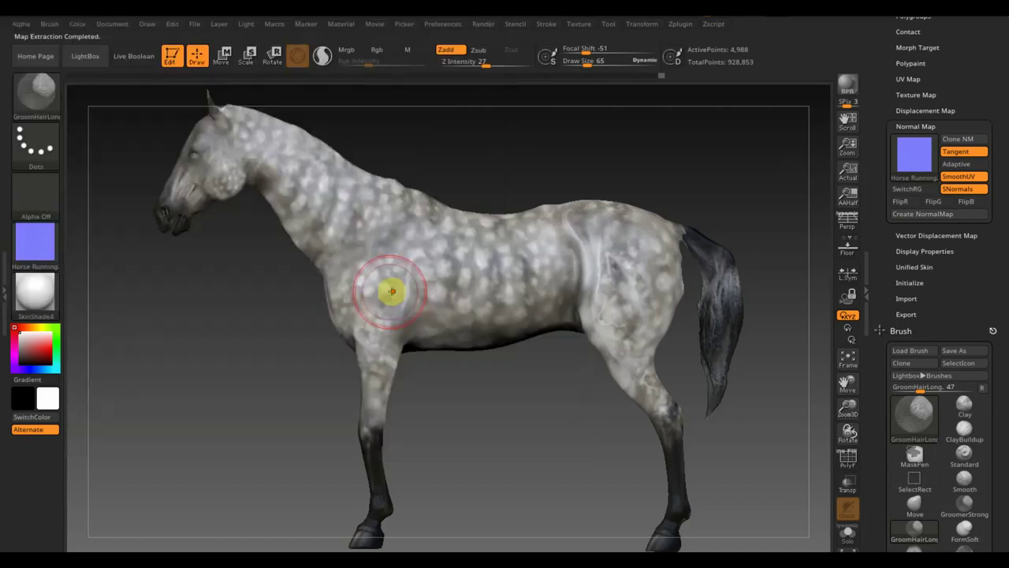
Export the low-resolution horse mesh as an OBJ file.
scroll(984, 68, up, 2)
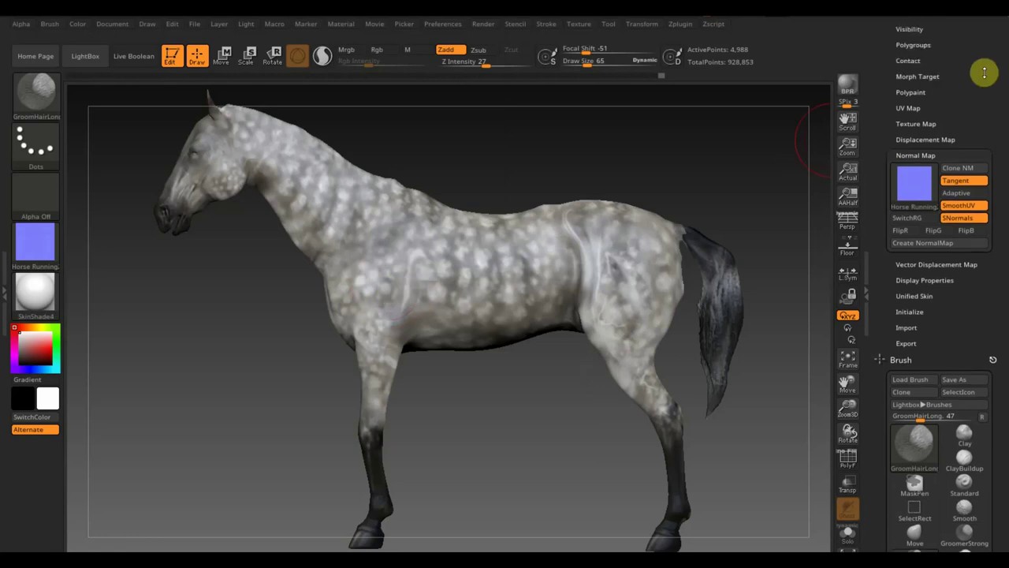
scroll(984, 118, up, 3)
click(919, 103)
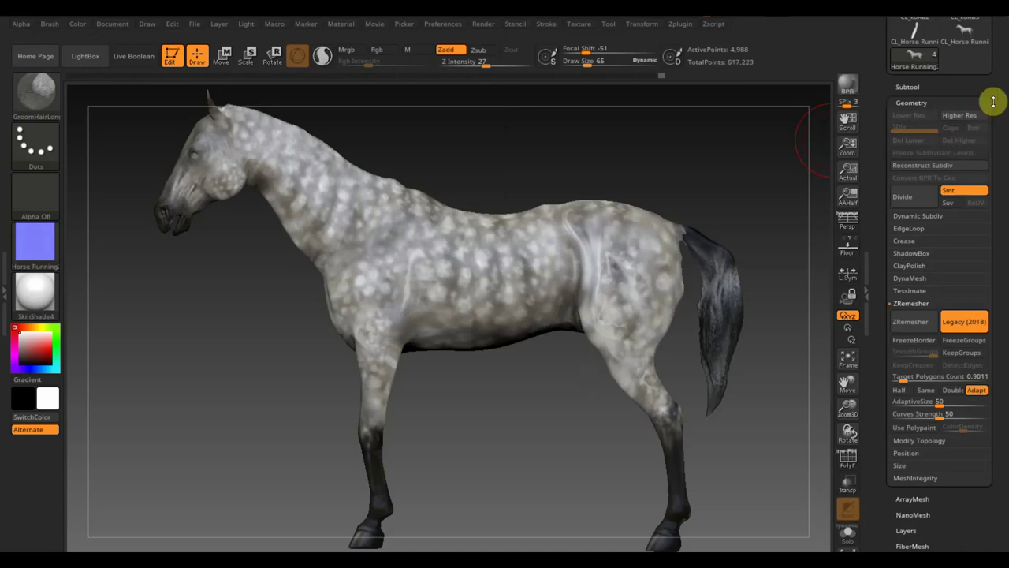
drag(991, 101, 992, 146)
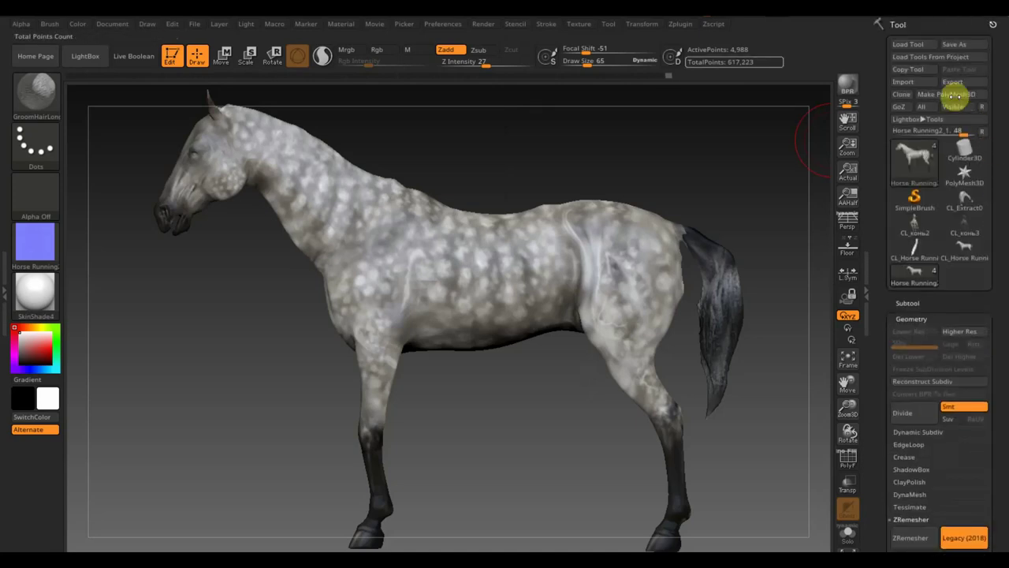
click(954, 82)
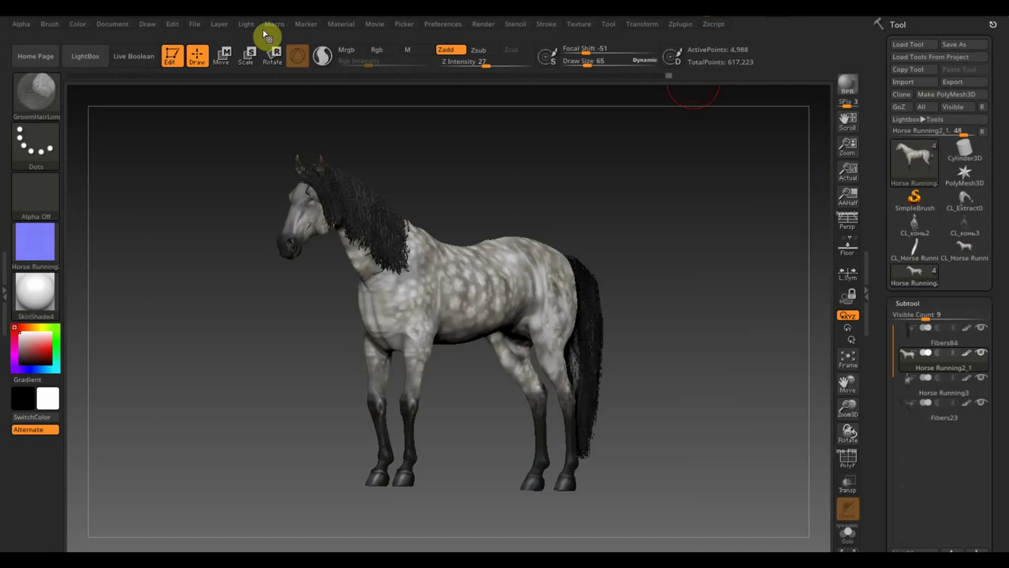
Save the scene under a new name as a .zpr project in новый конь.
click(195, 25)
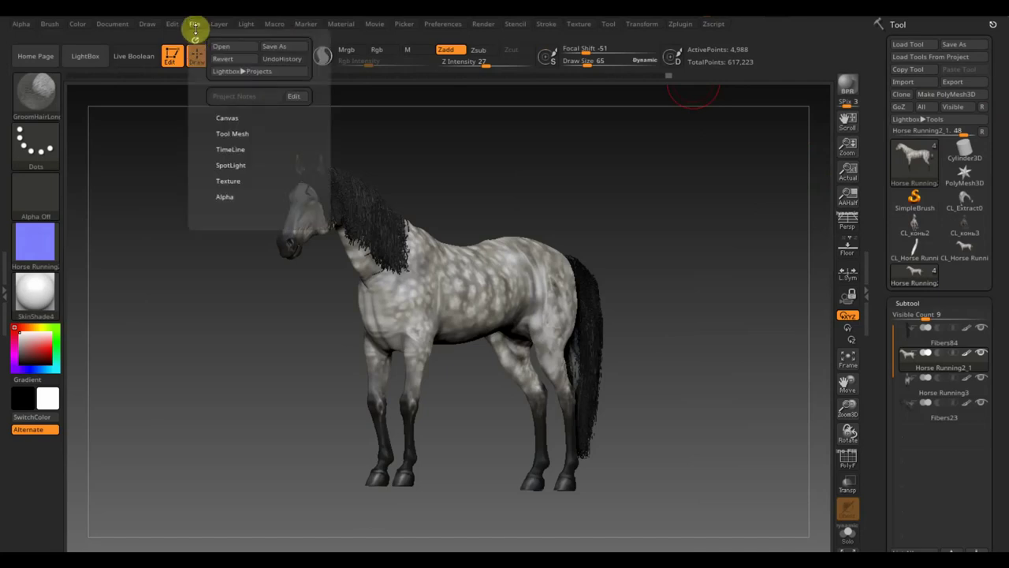
click(275, 49)
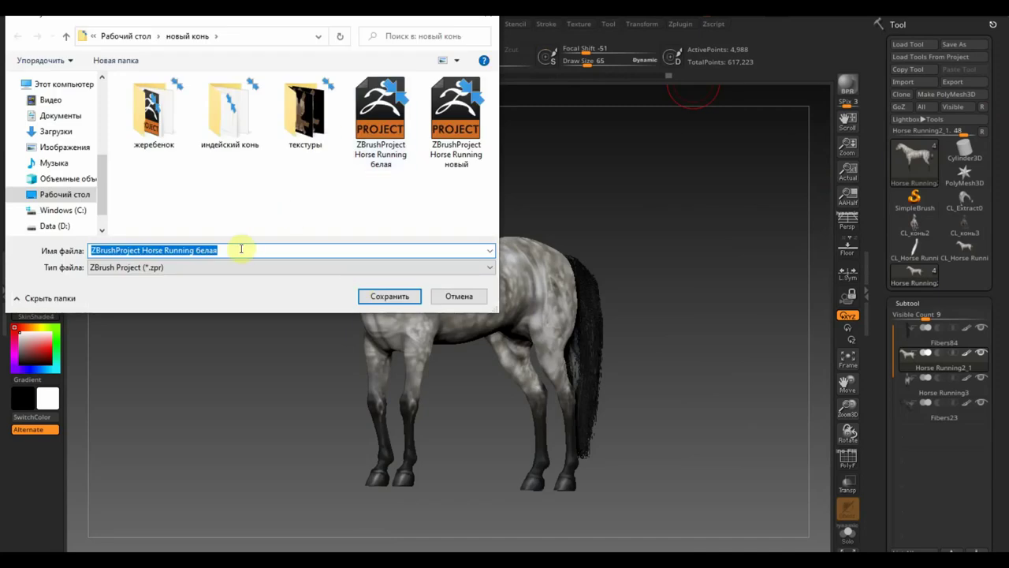
click(236, 250)
text(развер)
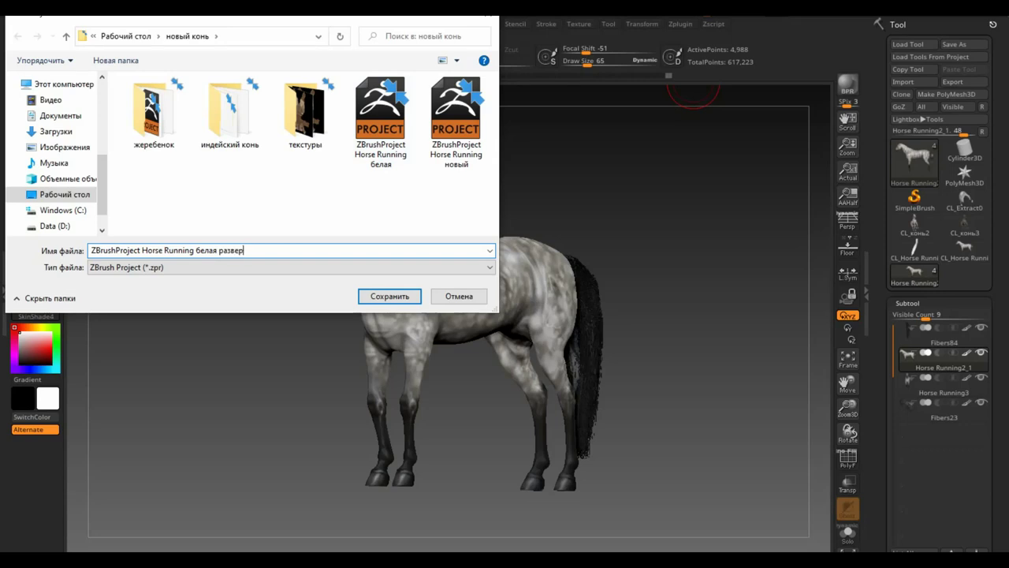
key(Return)
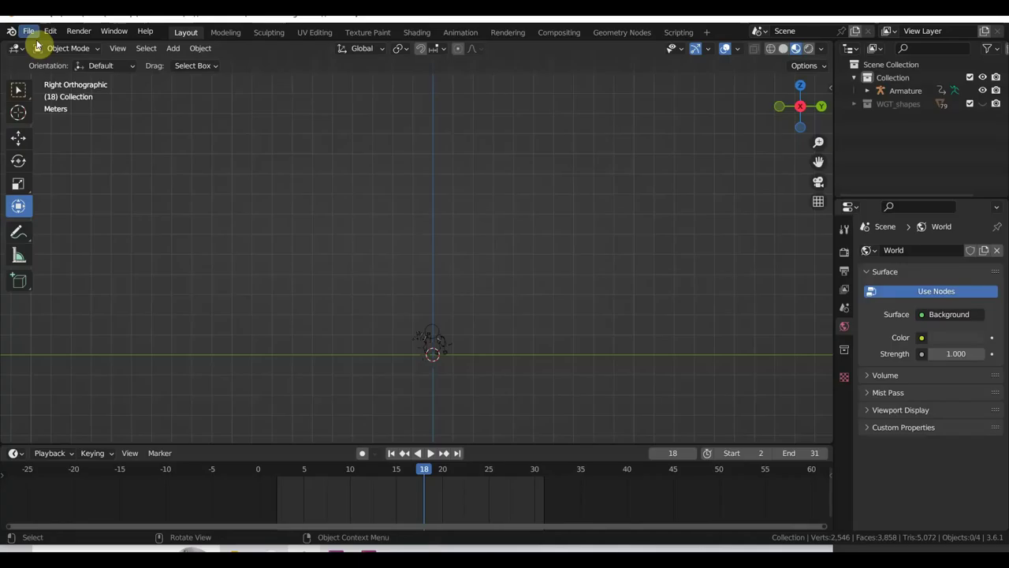
Import the horse OBJ as an OBJ file from the Desktop's новый конь folder.
click(29, 31)
mouse_move(52, 208)
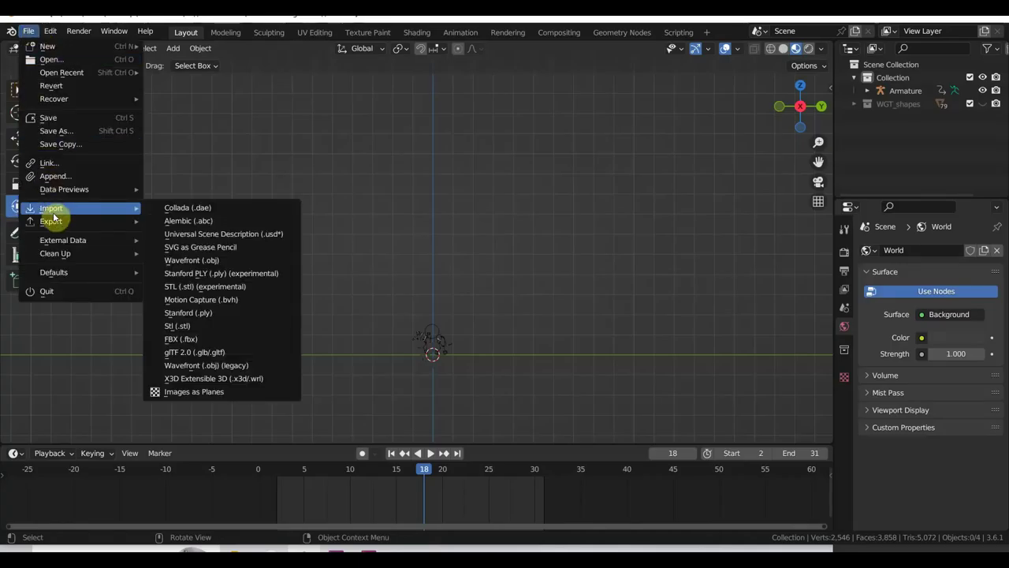
click(228, 365)
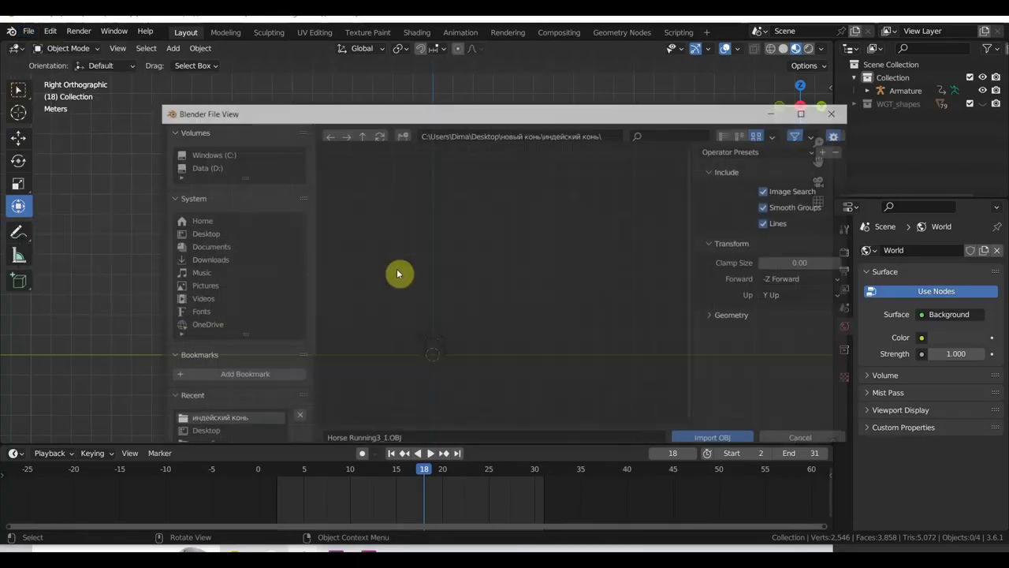
click(201, 233)
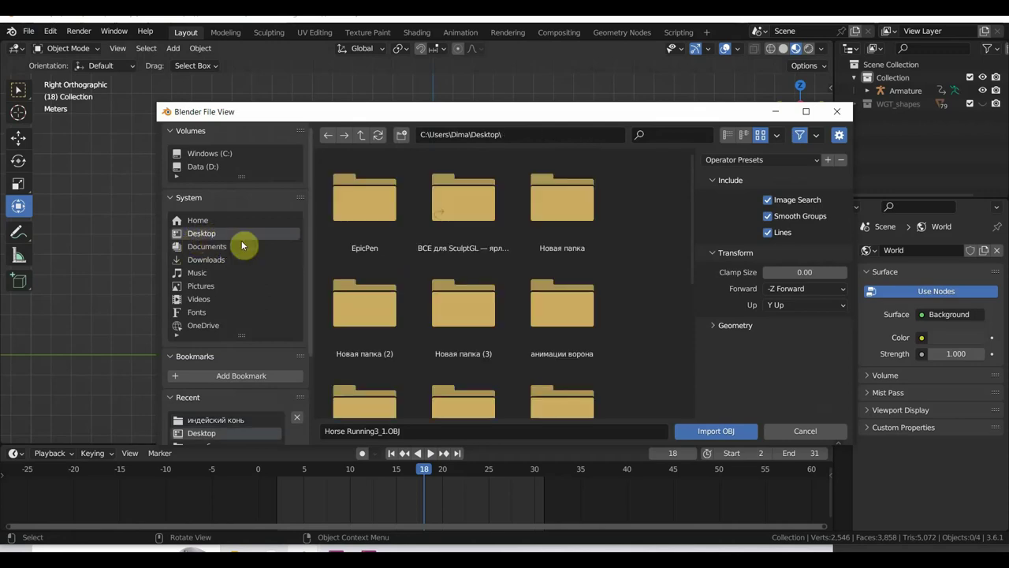
double_click(461, 329)
key(BackSpace)
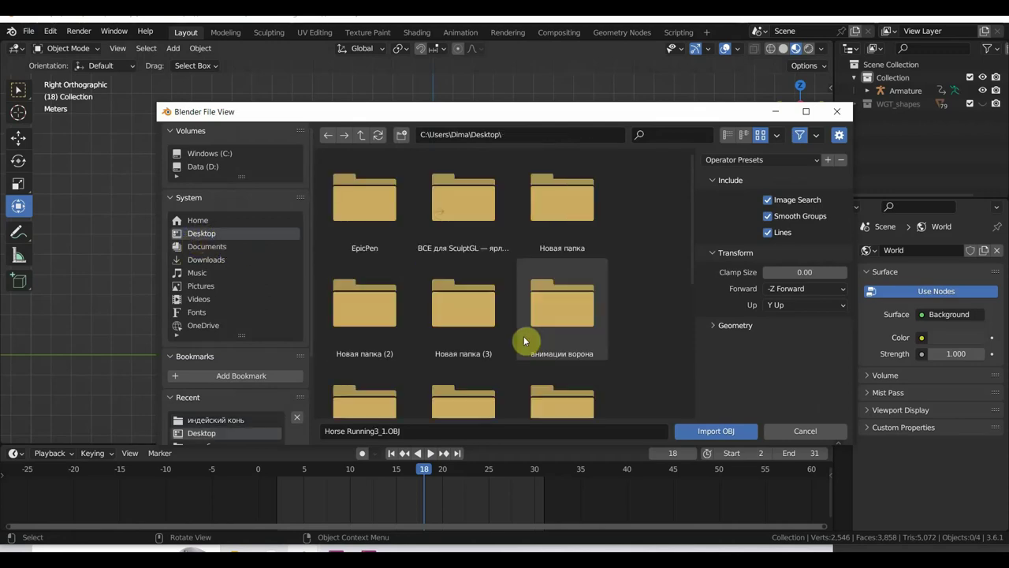
scroll(524, 340, down, 2)
click(473, 362)
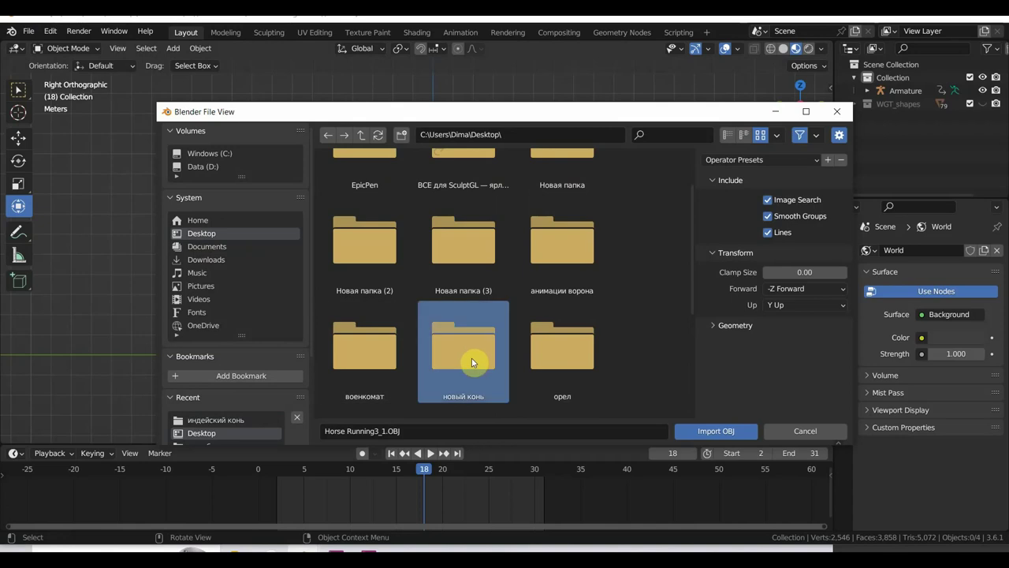
double_click(471, 358)
double_click(463, 320)
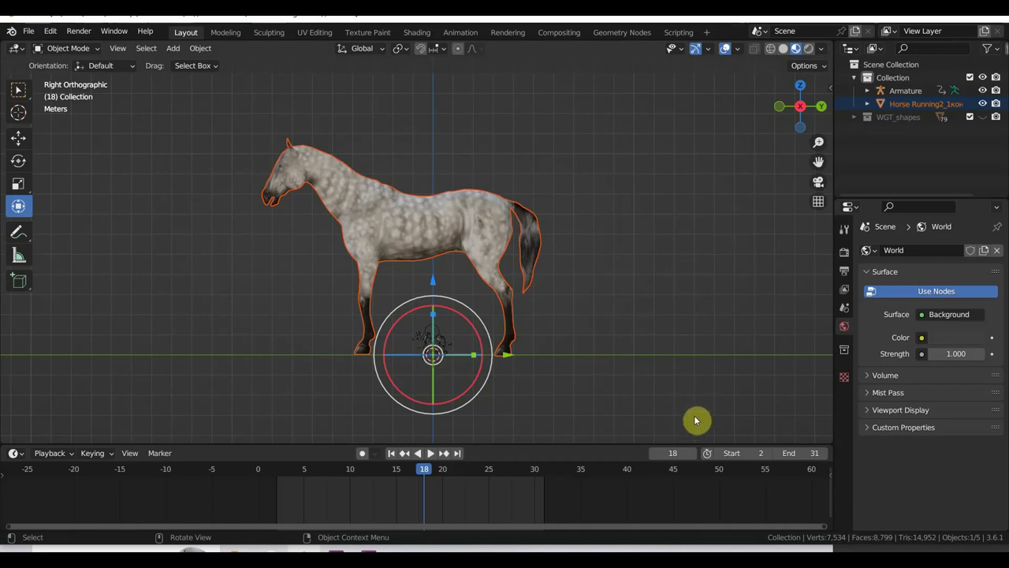
Scale the imported horse down to 0.615 and bring it back into view.
key(s)
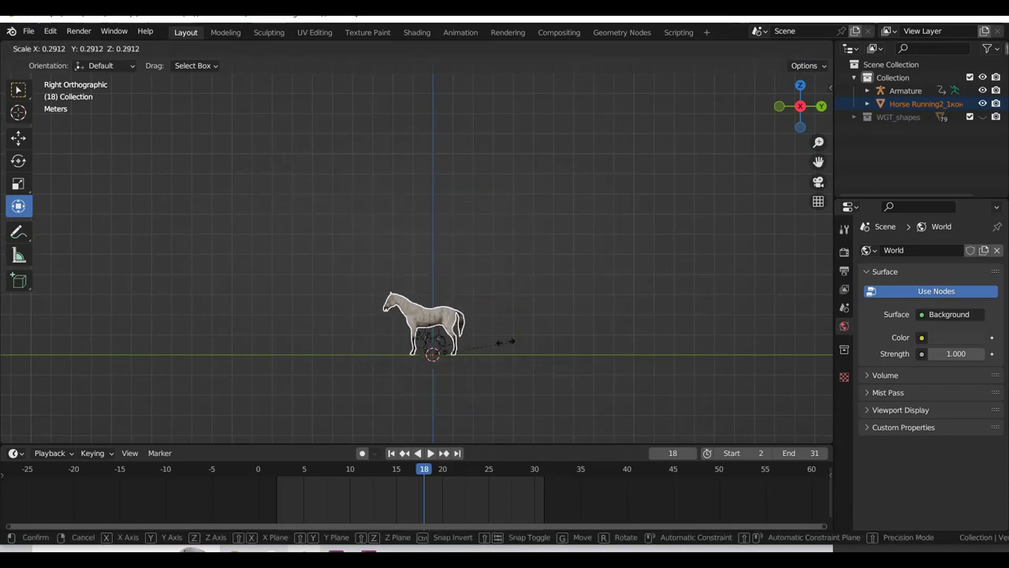
click(498, 347)
key(s)
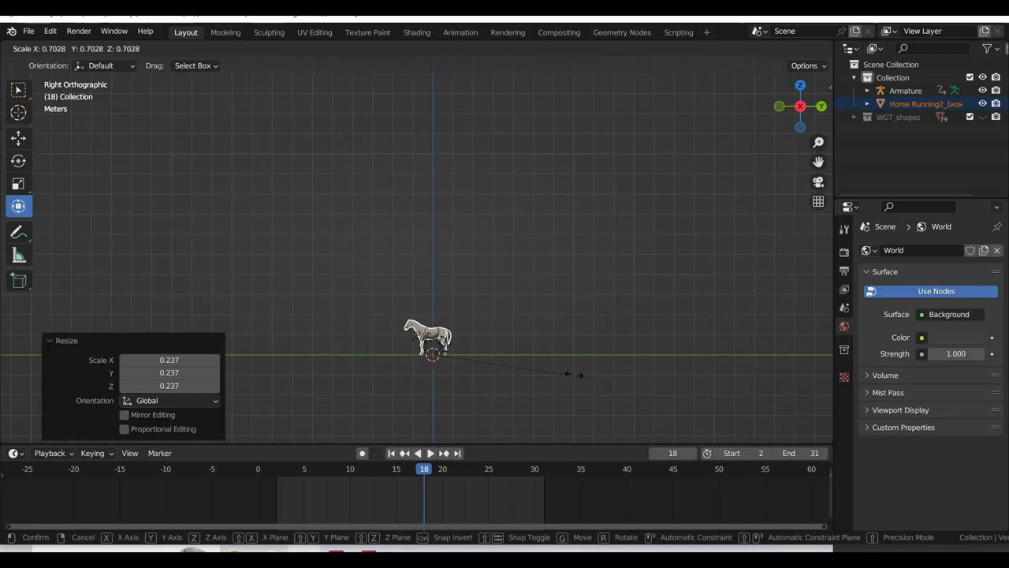
click(575, 379)
scroll(574, 379, up, 6)
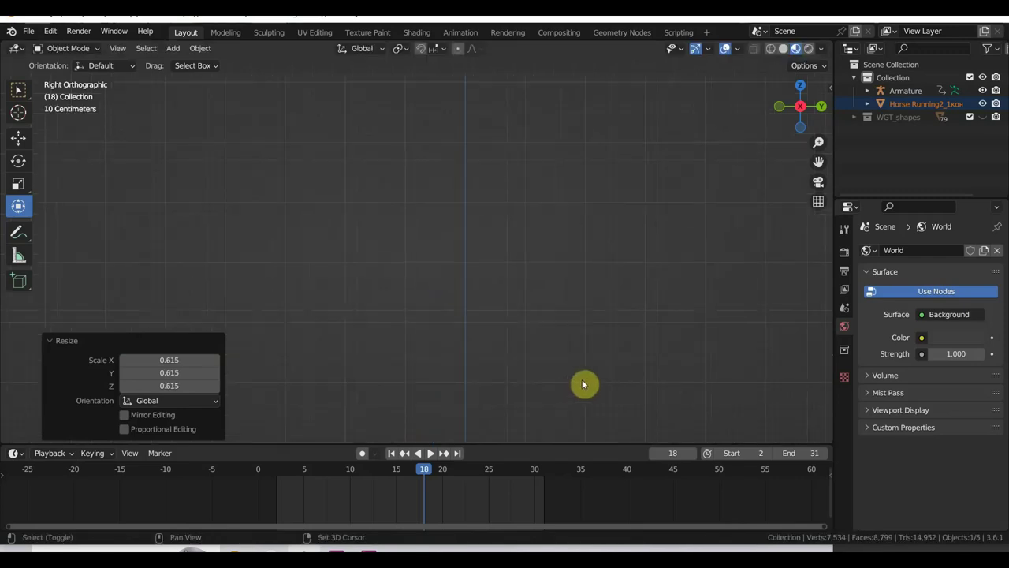
mouse_move(582, 379)
shift+middle_down()
mouse_move(621, 227)
mouse_move(555, 76)
shift+middle_up()
scroll(587, 189, up, 4)
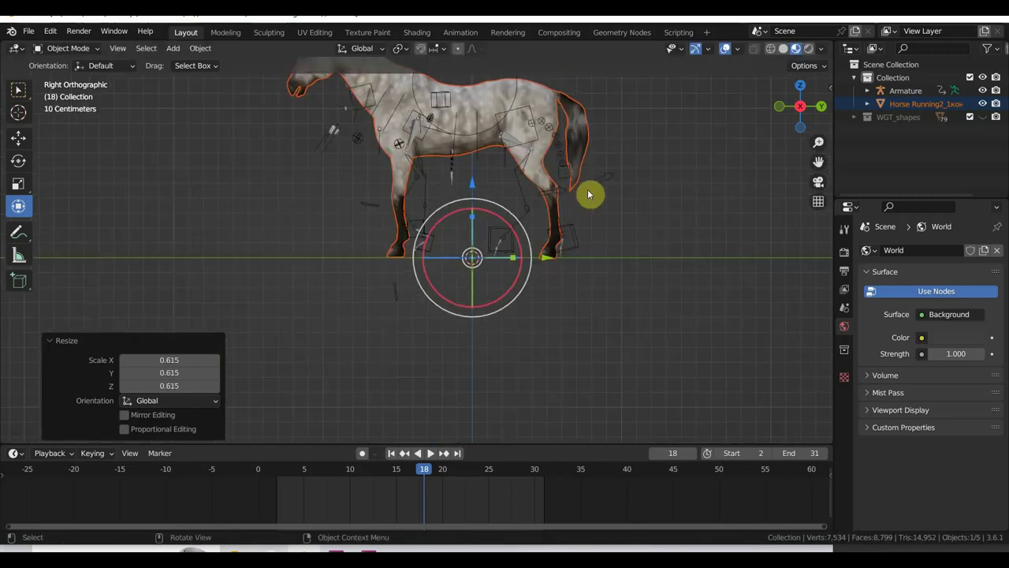
shift+middle_drag(591, 194, 626, 298)
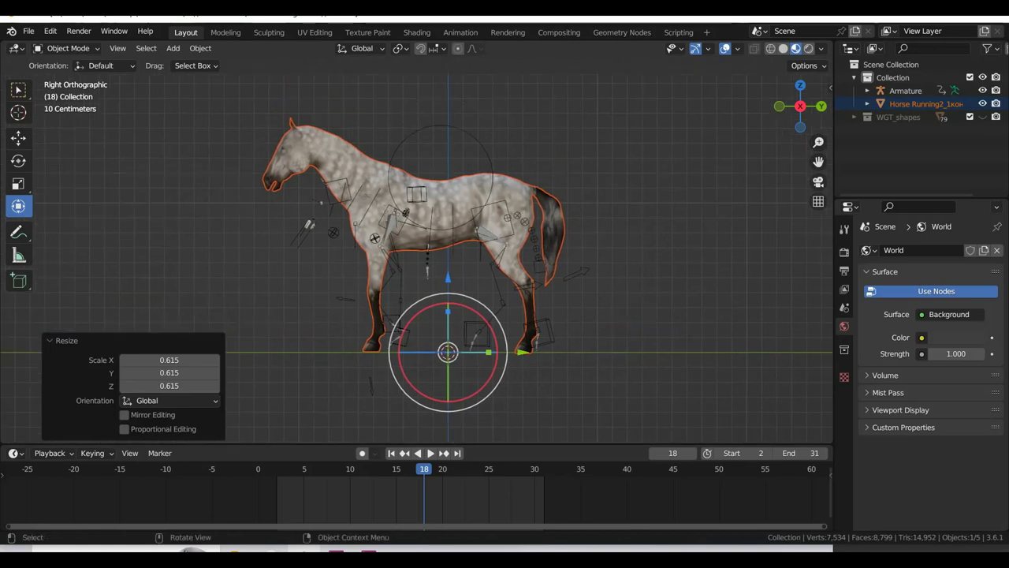
Rescale the horse to 0.792, then to a final size matching the rig.
key(s)
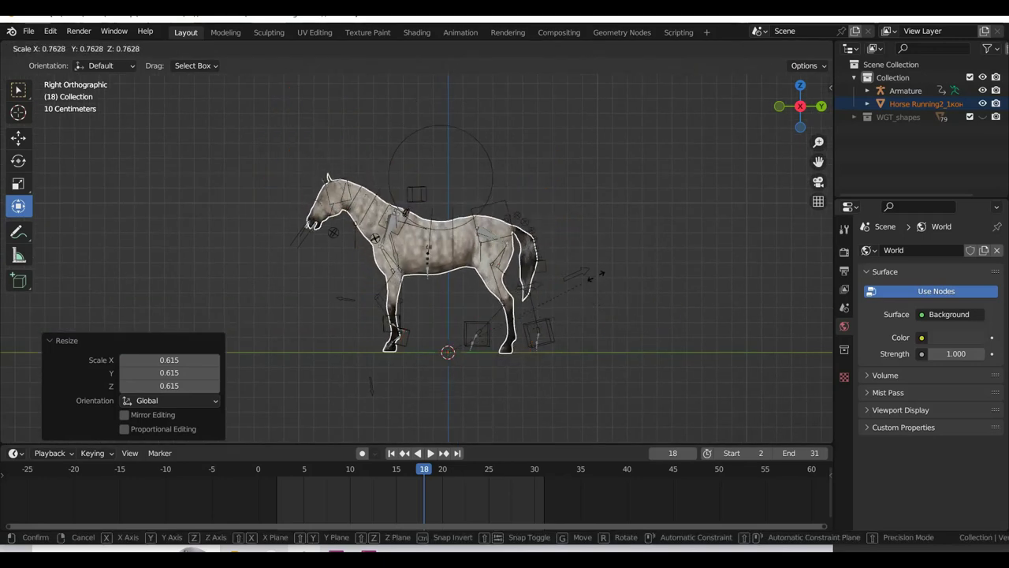
click(604, 279)
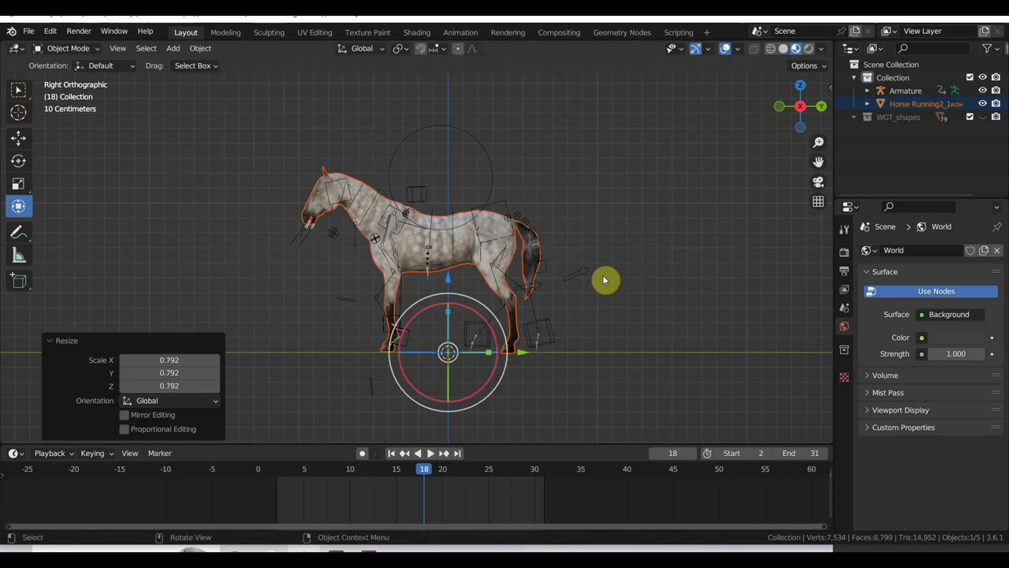
scroll(604, 280, up, 2)
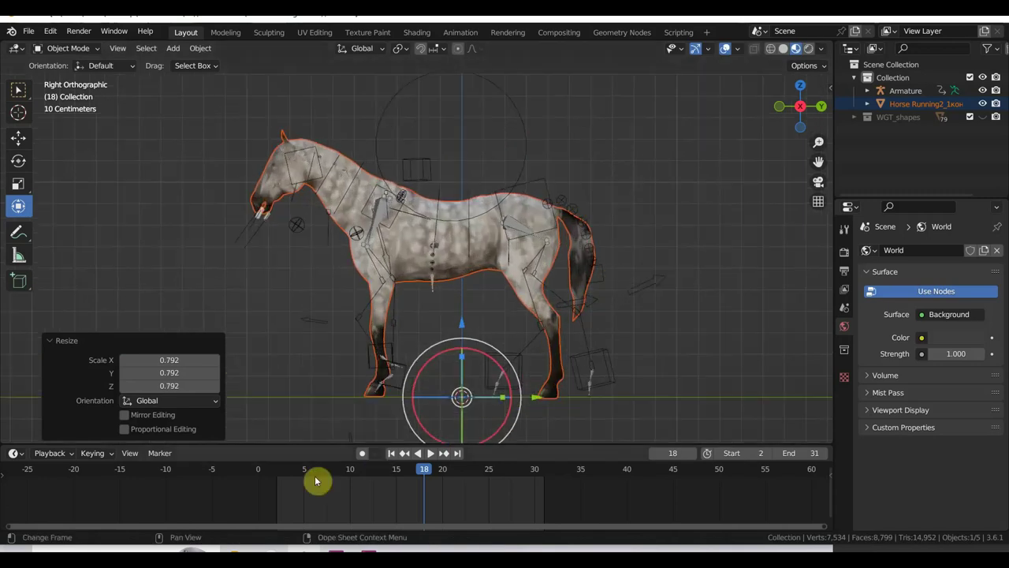
click(277, 473)
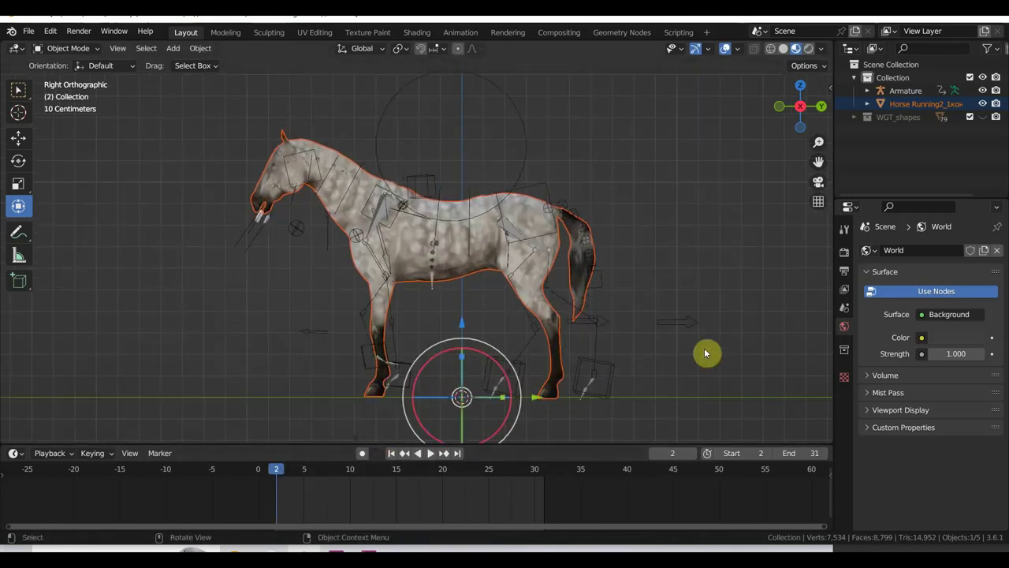
shift+middle_drag(683, 349, 741, 351)
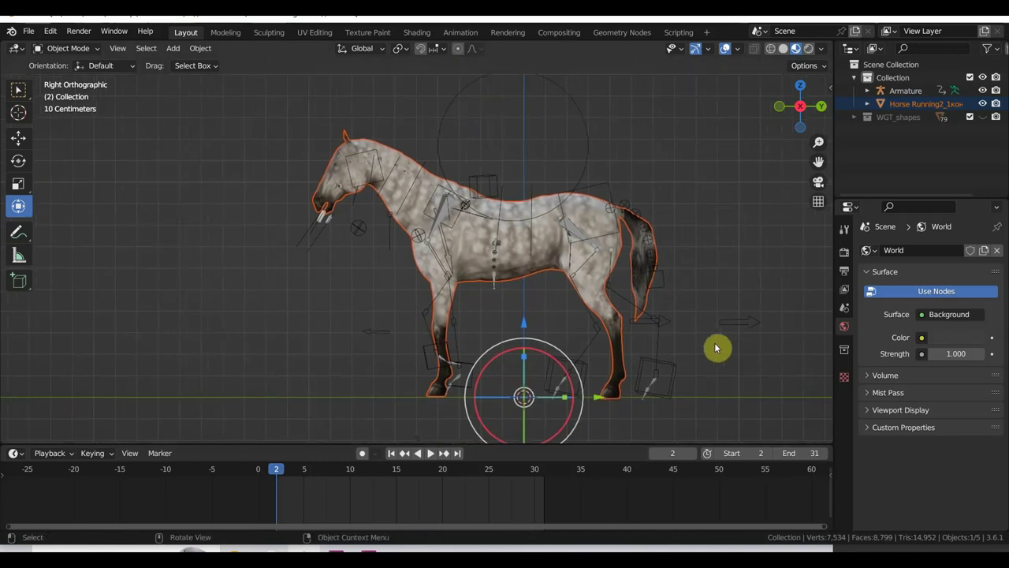
key(s)
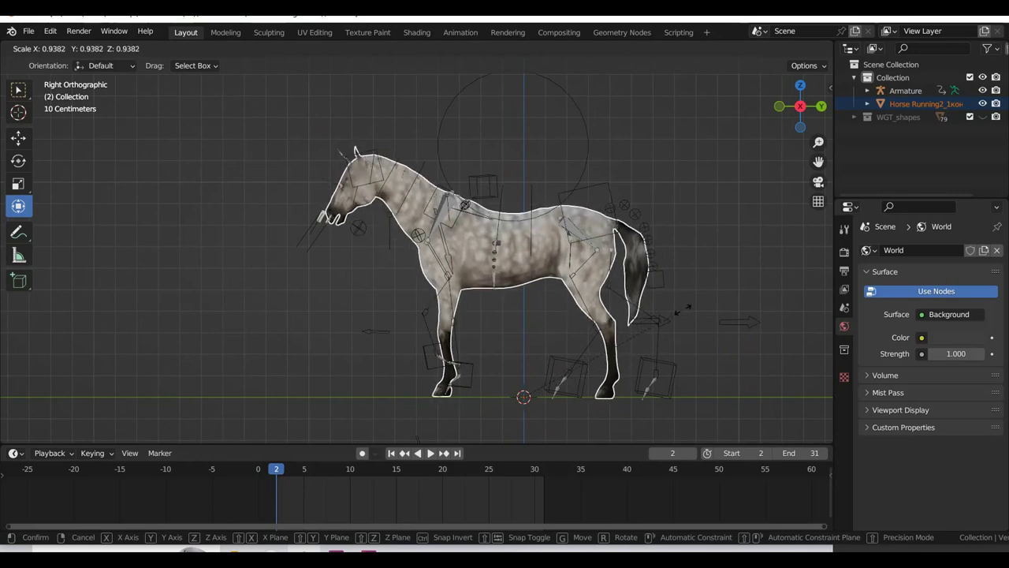
key(Return)
Add the armature to the selection at frame 1, ready for parenting.
click(606, 182)
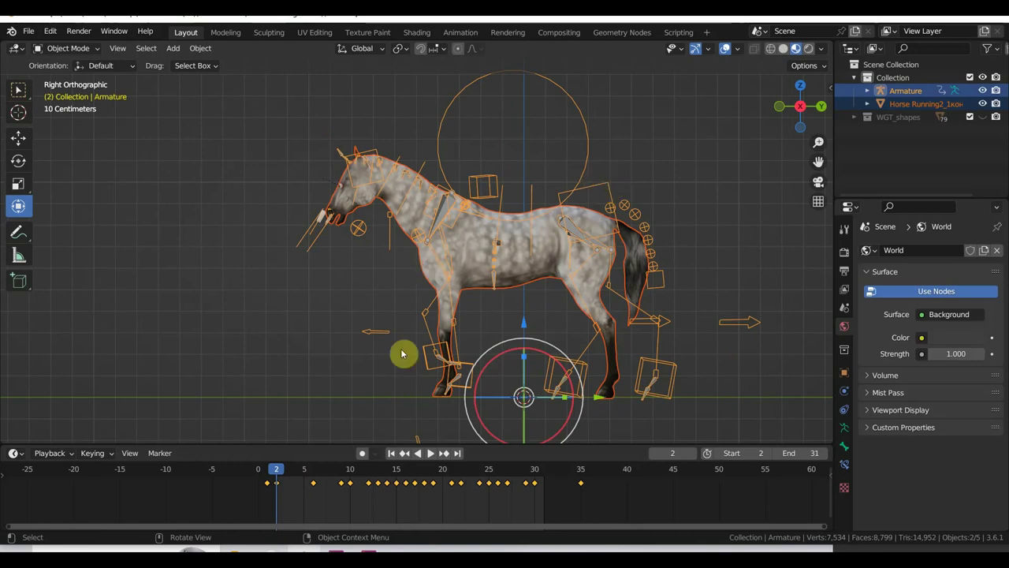
drag(276, 470, 267, 470)
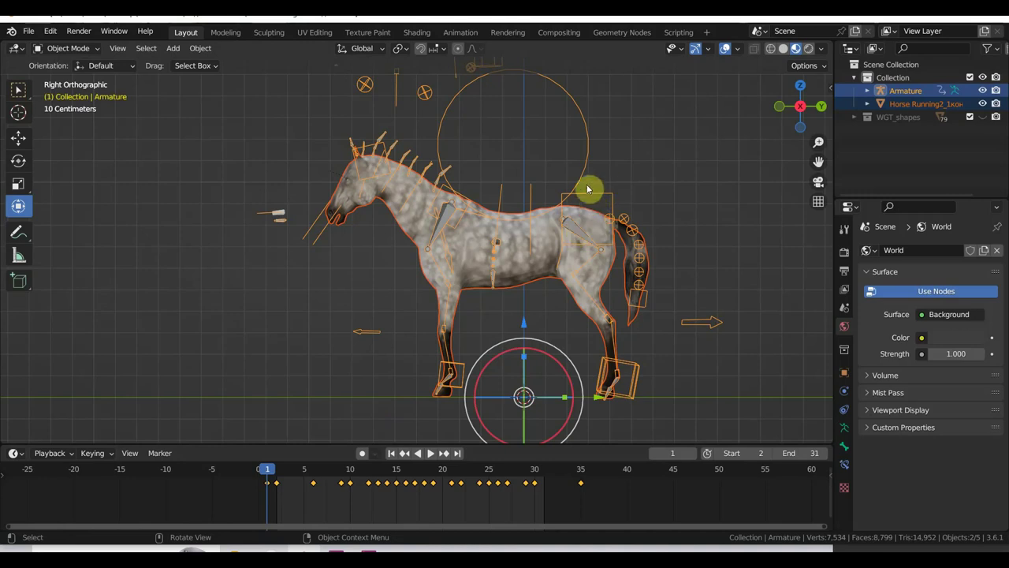
key(ctrl+p)
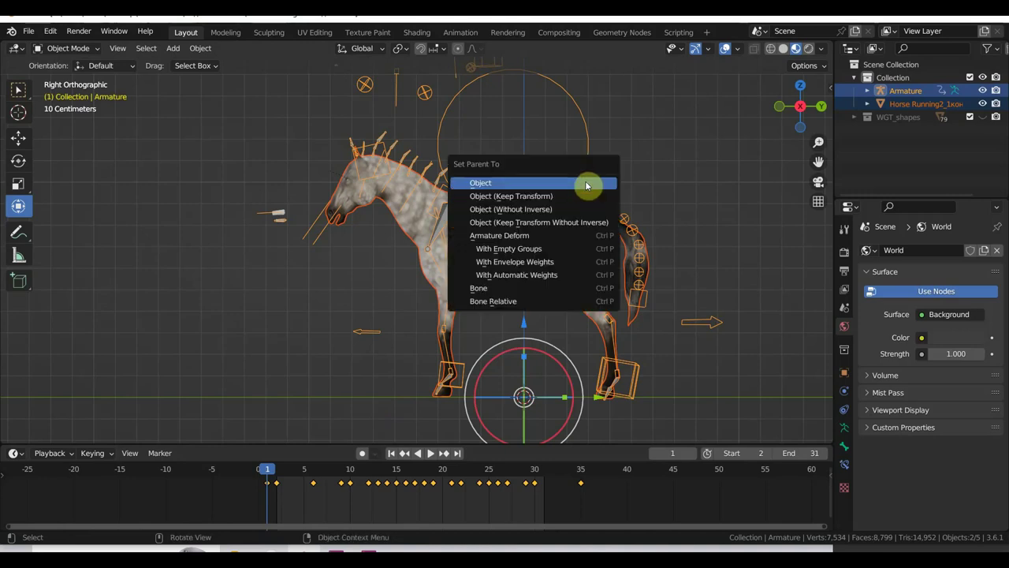
Parent the horse to the armature with Automatic Weights and test the animation playback.
click(543, 279)
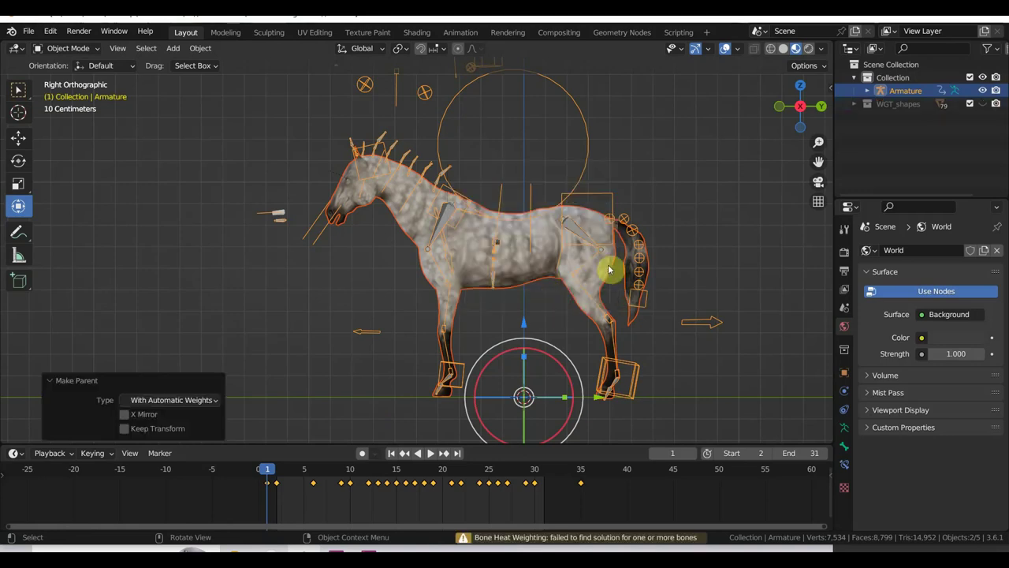
key(space)
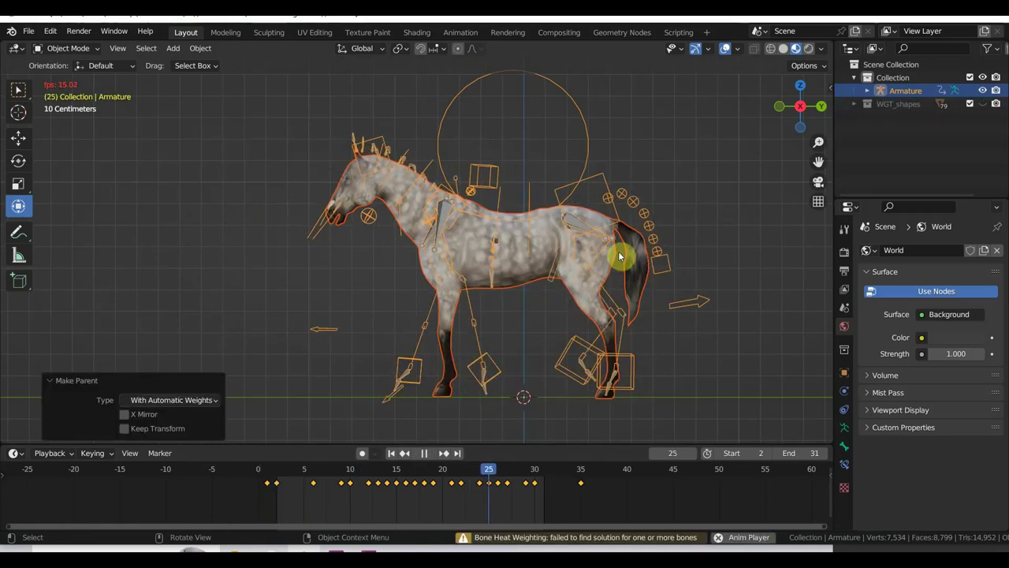
key(space)
key(shift+Left)
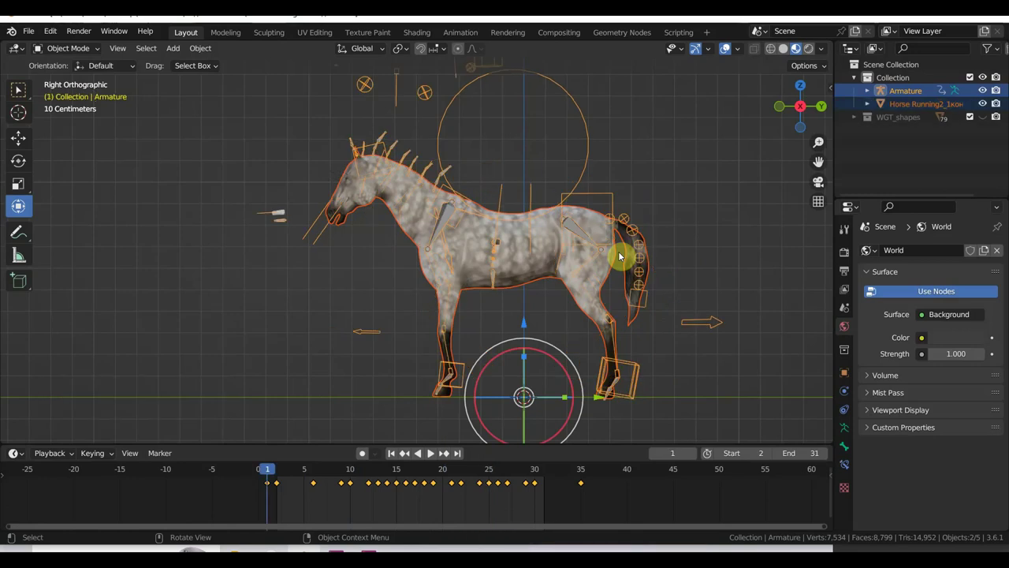
Reselect horse then armature, re-parent with Automatic Weights, and select the horse alone.
click(467, 273)
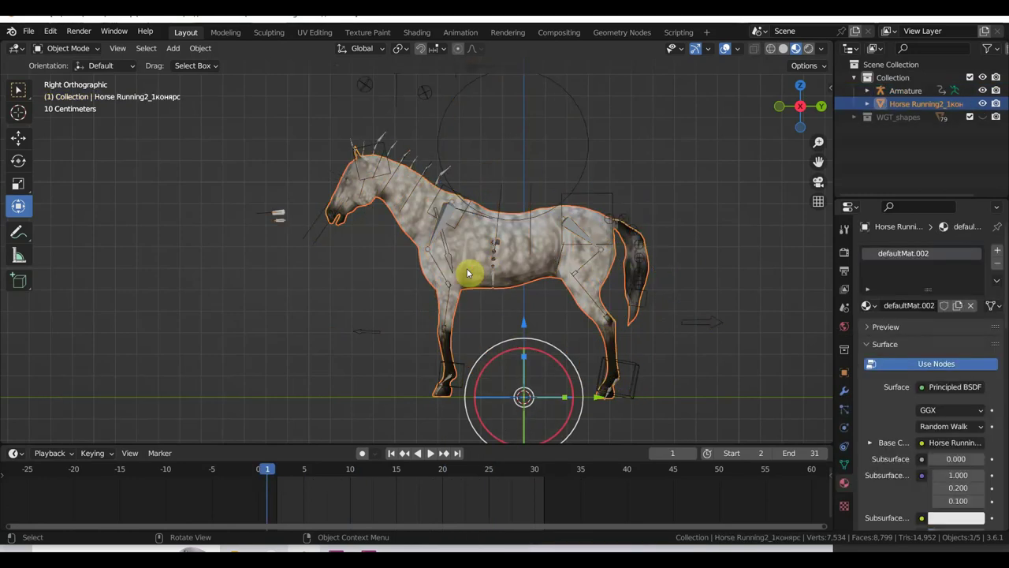
shift+click(590, 151)
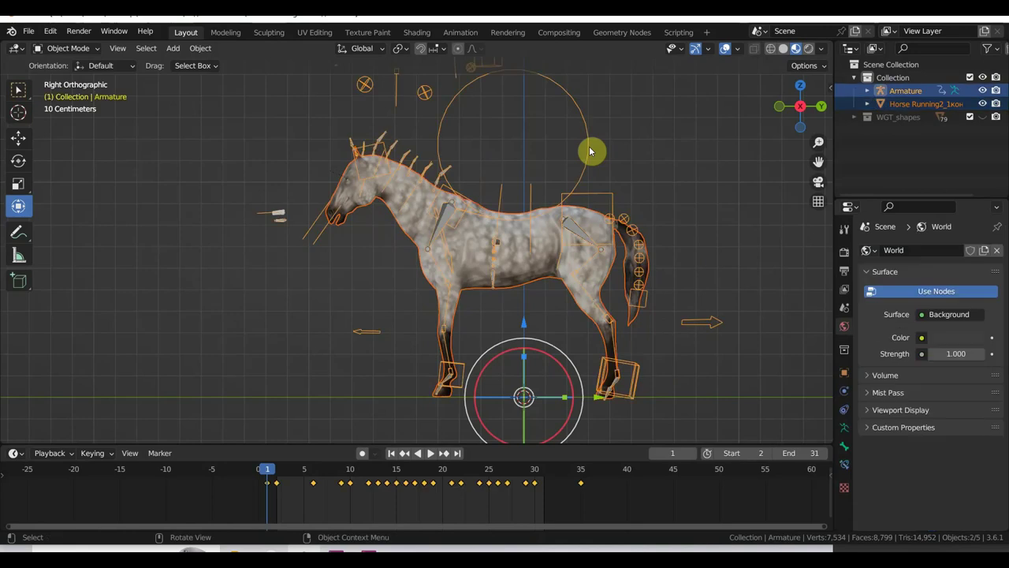
key(ctrl+p)
click(589, 149)
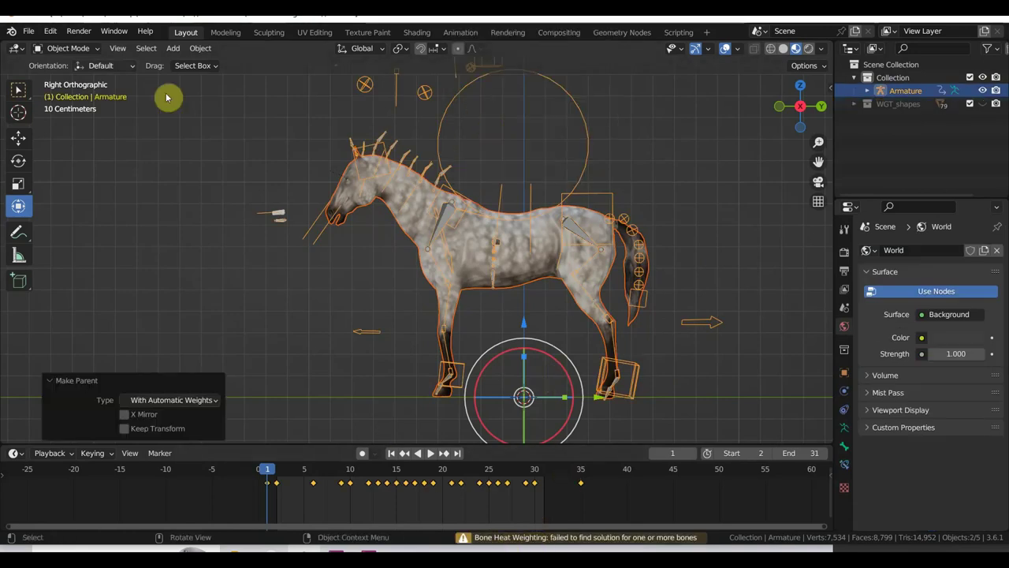
click(364, 201)
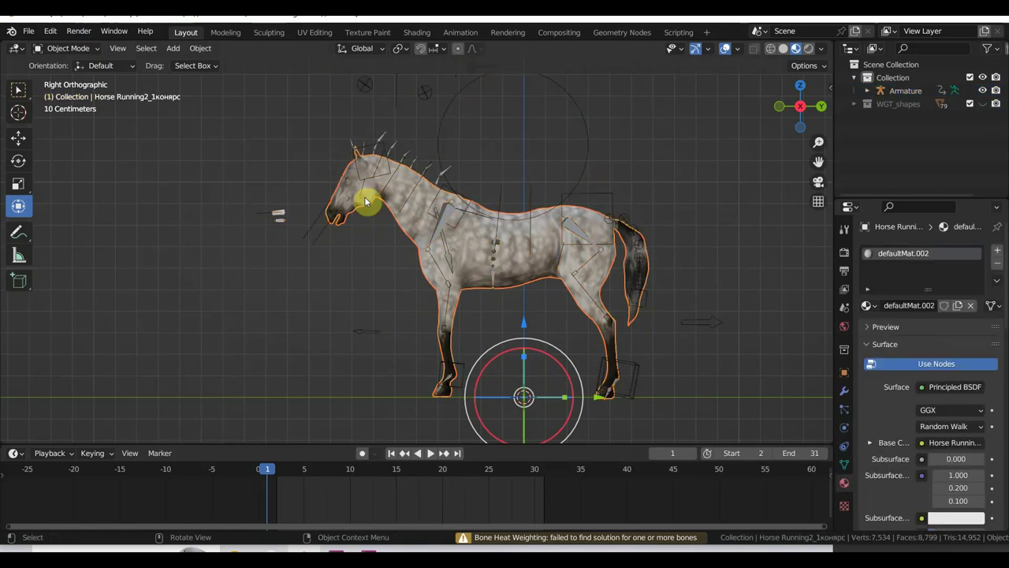
In Edit Mode, run Degenerate Dissolve and merge the 4 duplicate vertices on the horse.
click(92, 50)
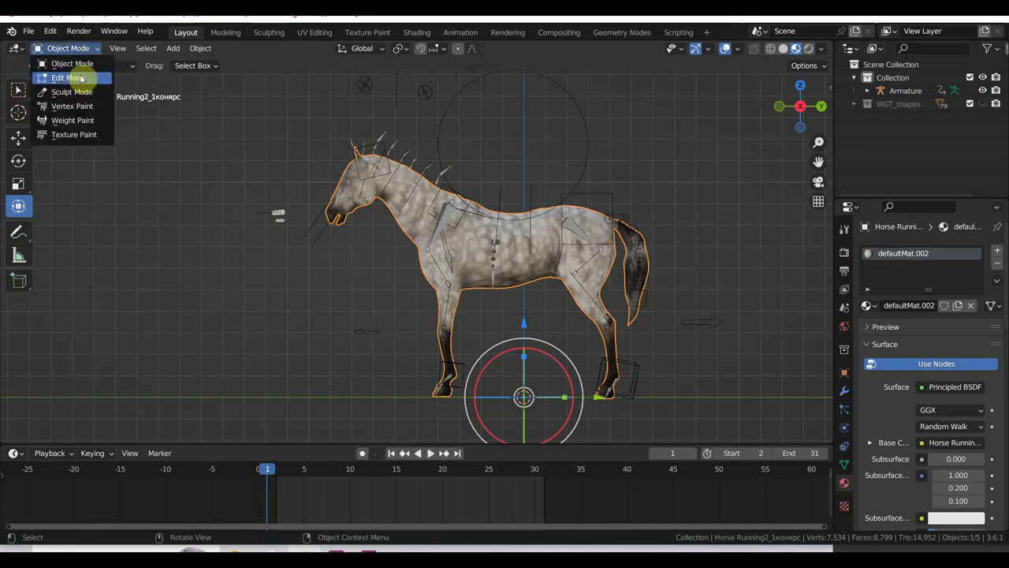
click(79, 76)
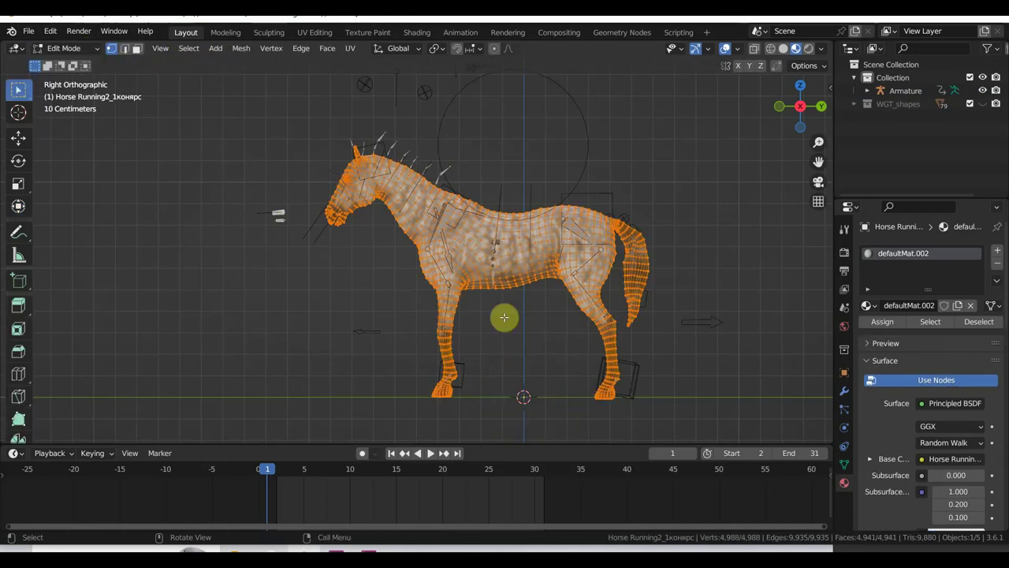
scroll(512, 312, up, 4)
scroll(536, 292, up, 1)
scroll(541, 288, down, 5)
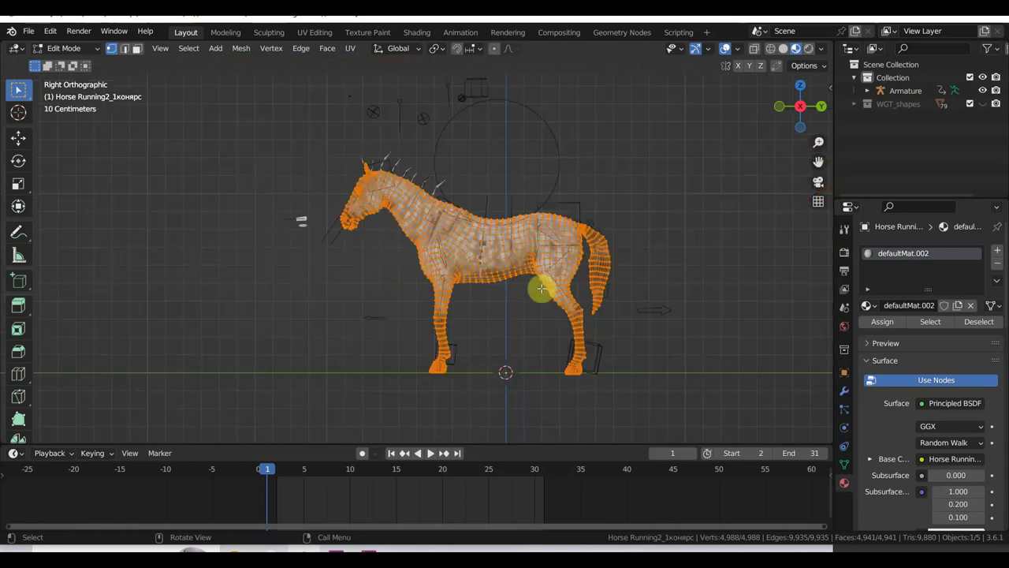
click(241, 49)
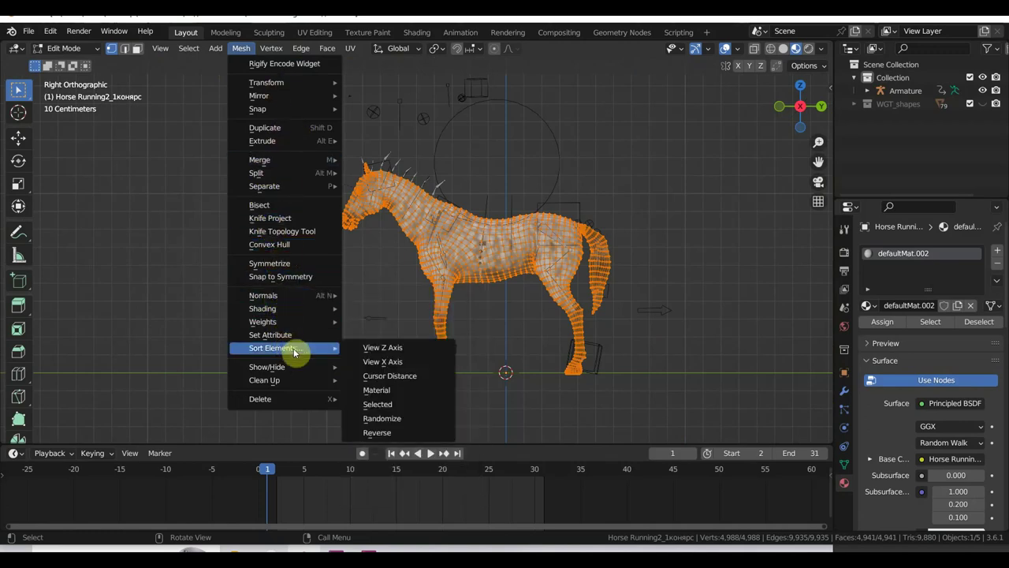
mouse_move(265, 380)
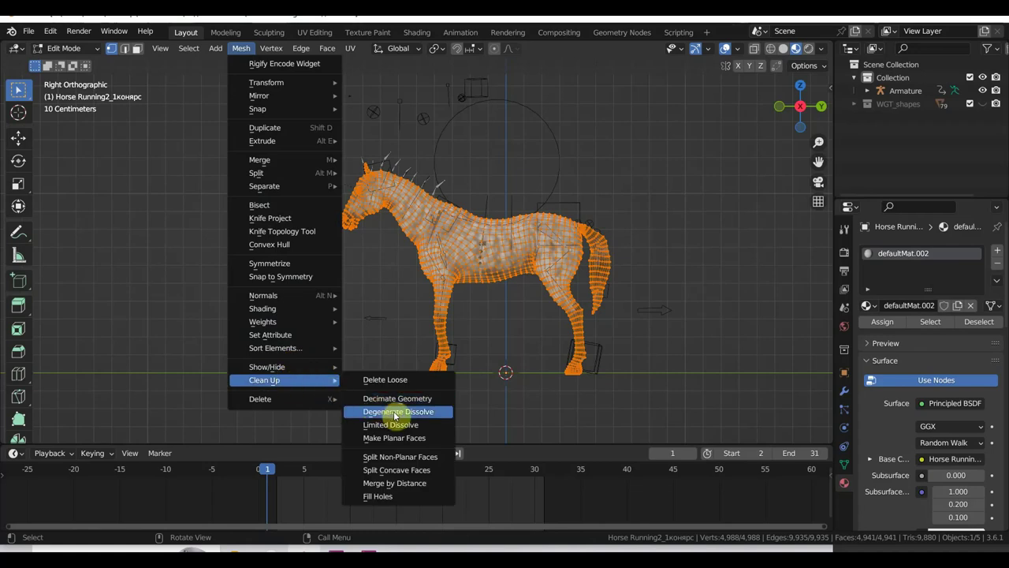
click(395, 413)
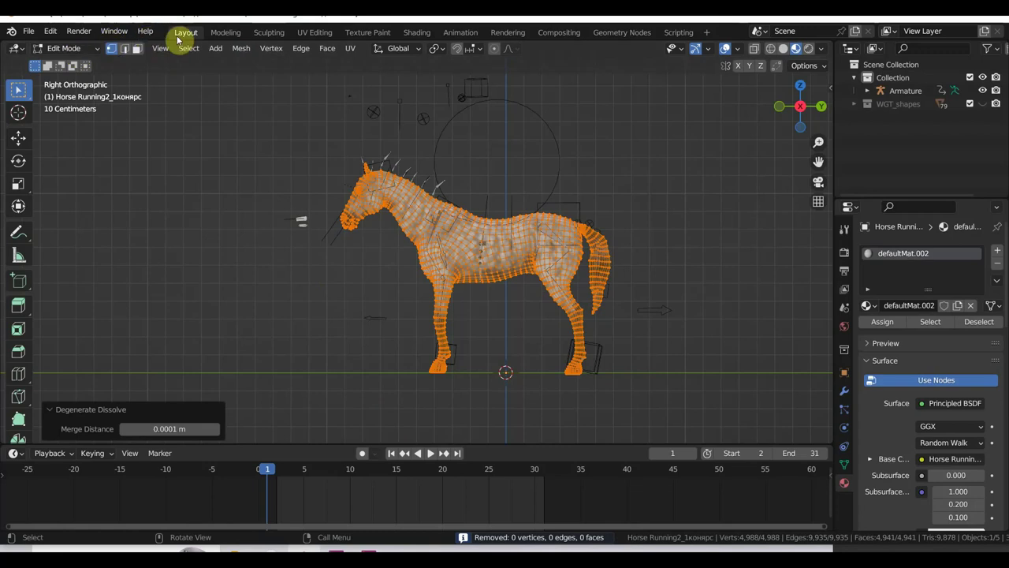
click(240, 48)
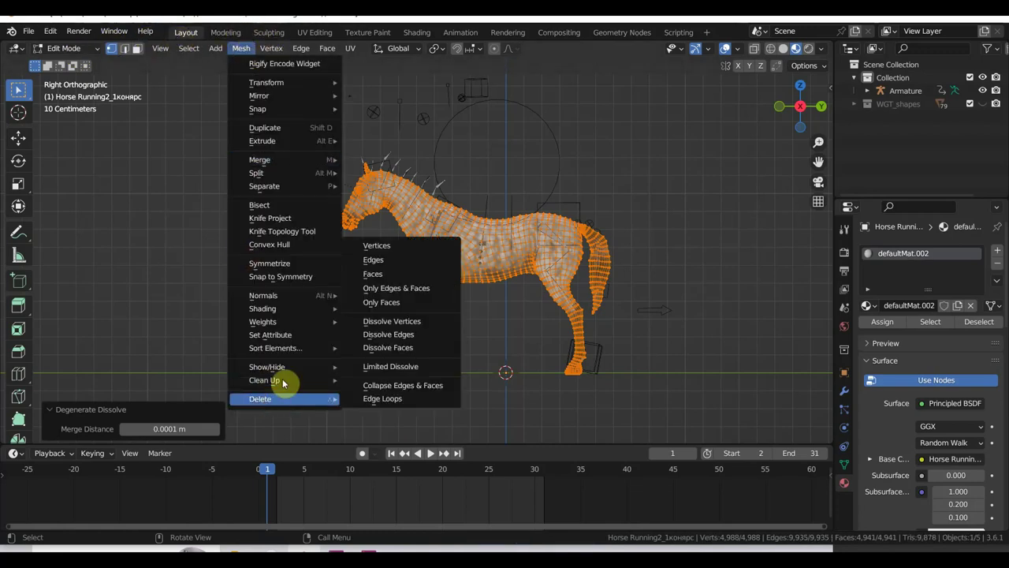
mouse_move(265, 380)
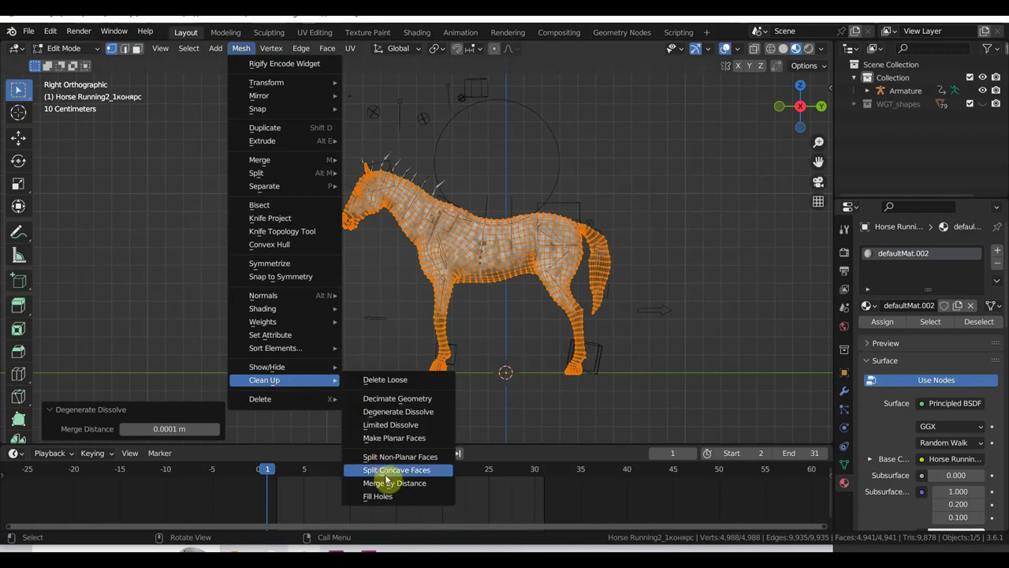
click(393, 483)
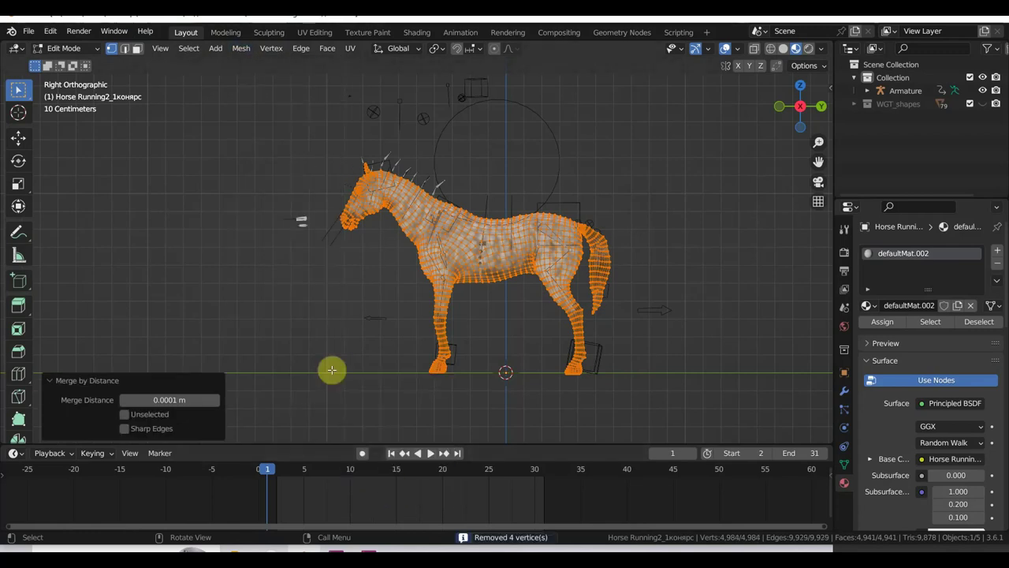
Run Degenerate Dissolve twice more, then return the horse to Object Mode.
click(241, 54)
mouse_move(282, 380)
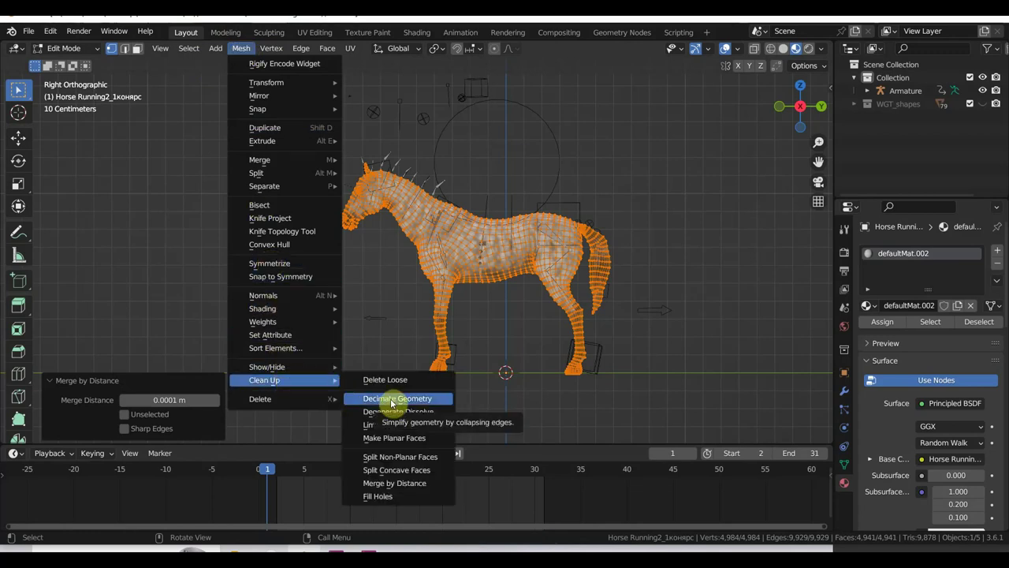
click(392, 411)
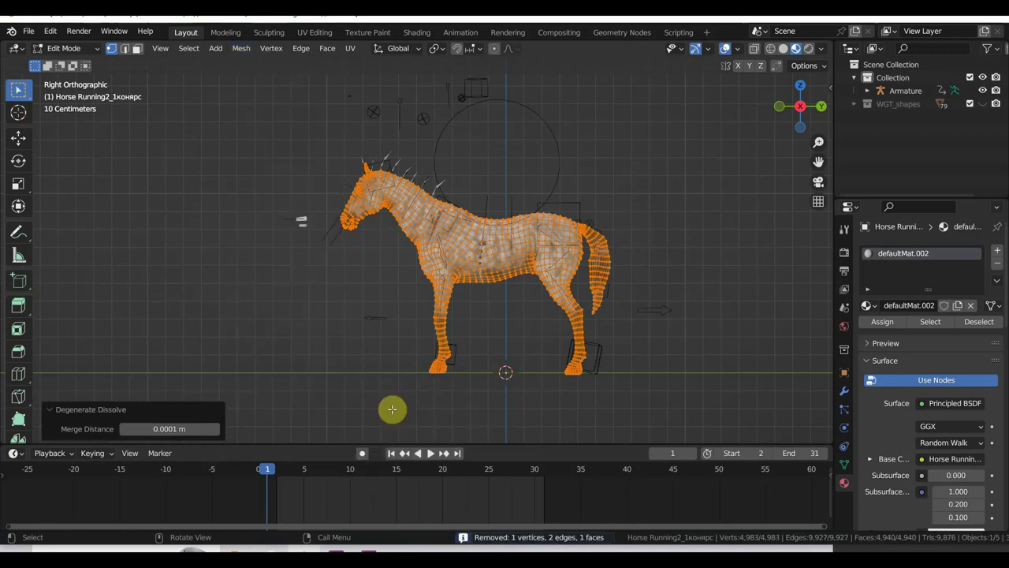
click(241, 48)
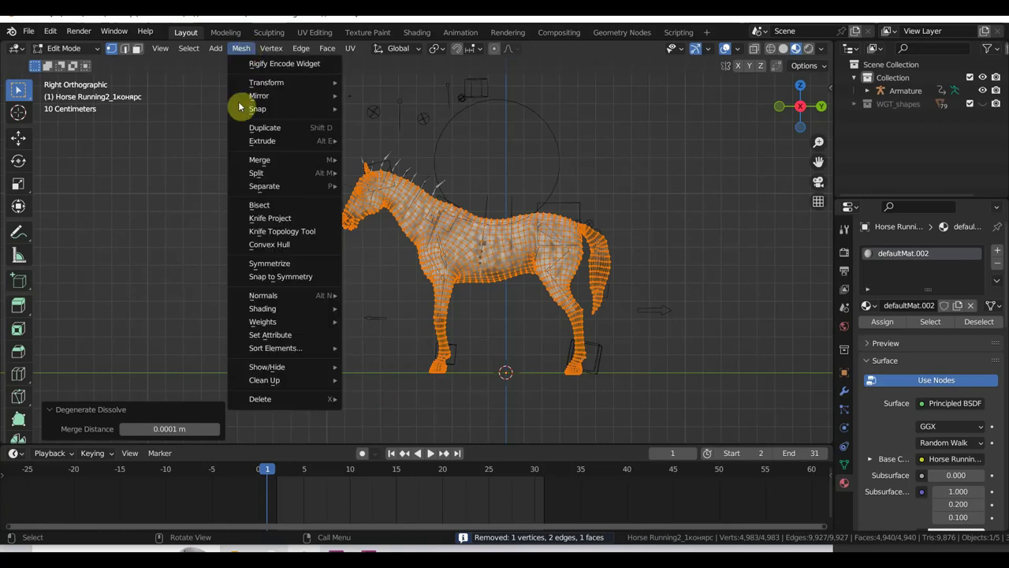
mouse_move(265, 380)
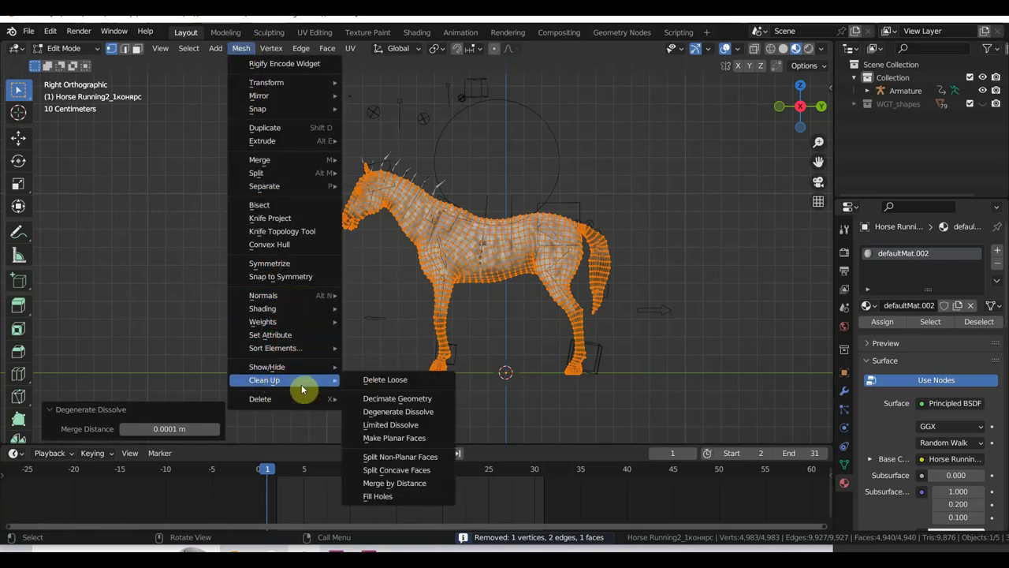
click(389, 413)
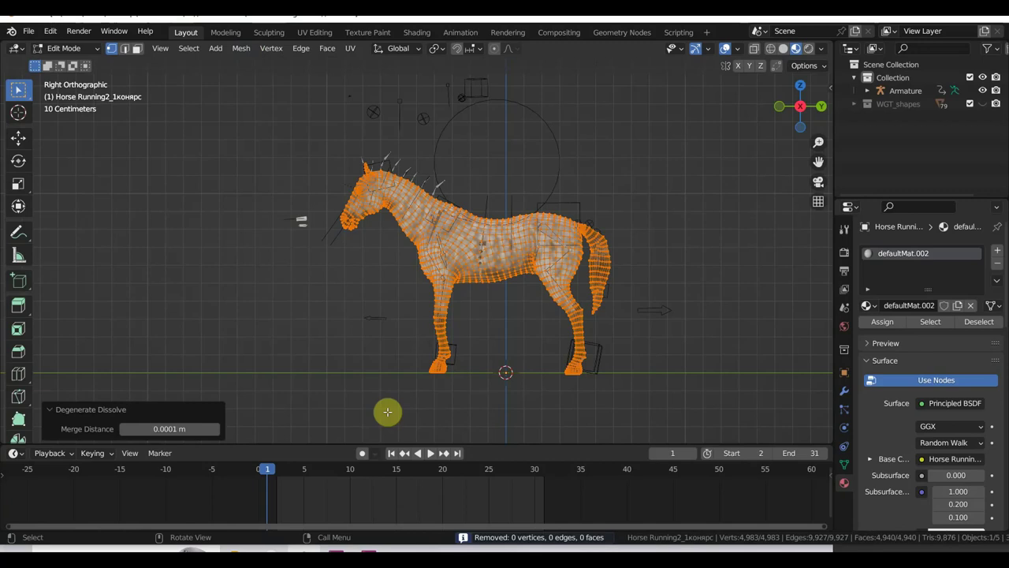
click(65, 49)
click(66, 63)
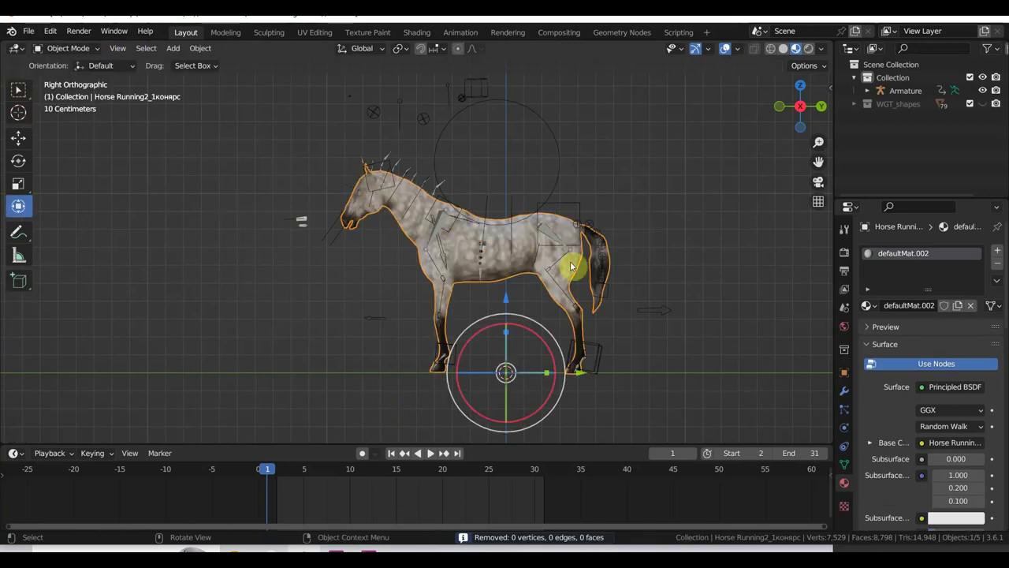
Parent the cleaned horse to the armature With Automatic Weights, then select the horse alone.
click(557, 162)
key(ctrl+p)
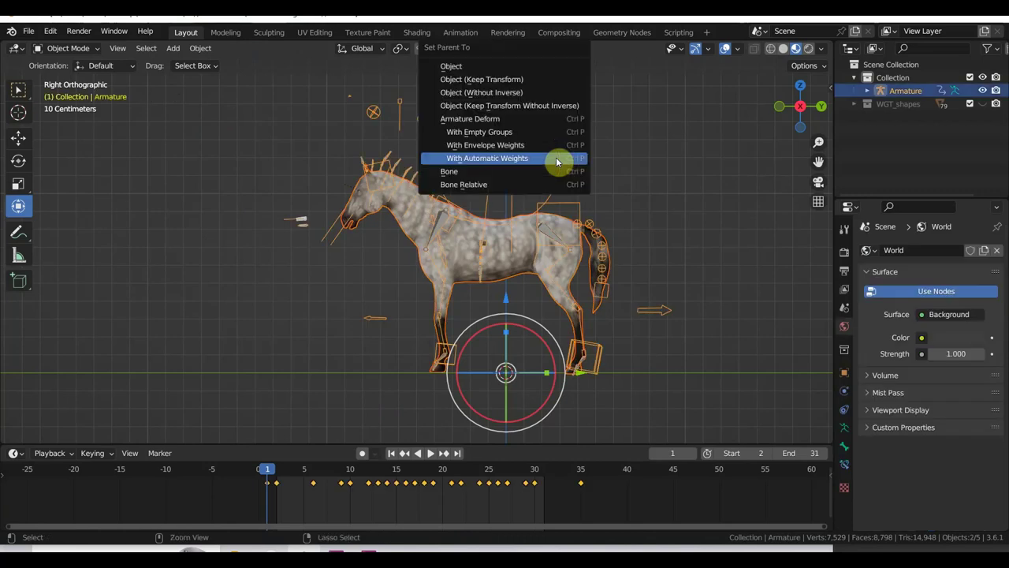
click(555, 161)
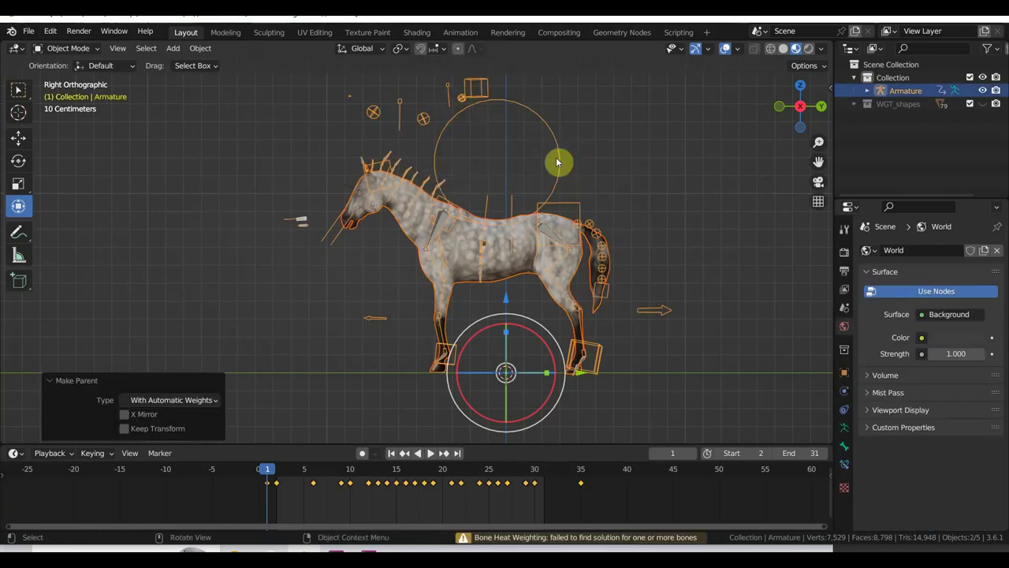
click(67, 49)
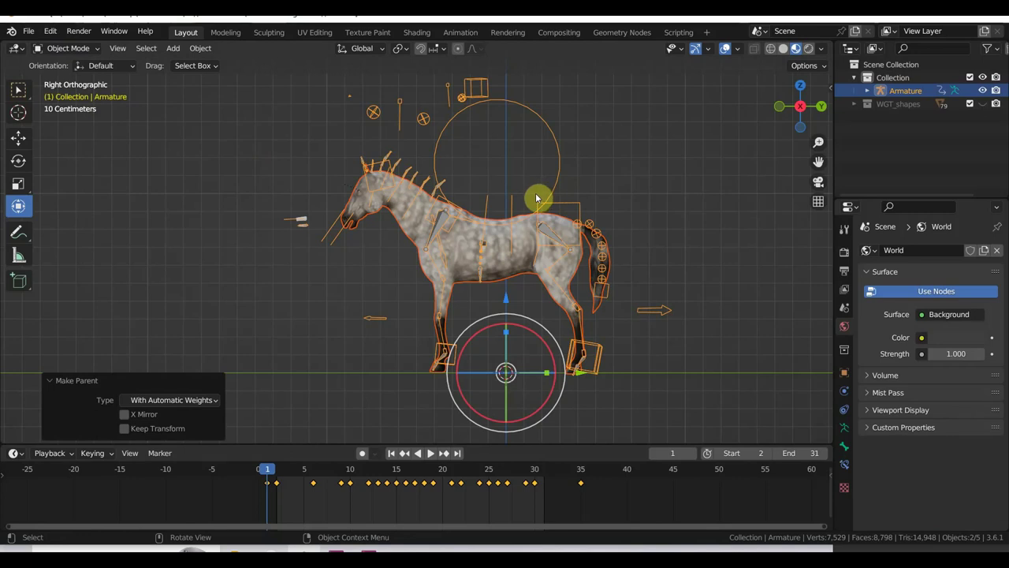
click(454, 254)
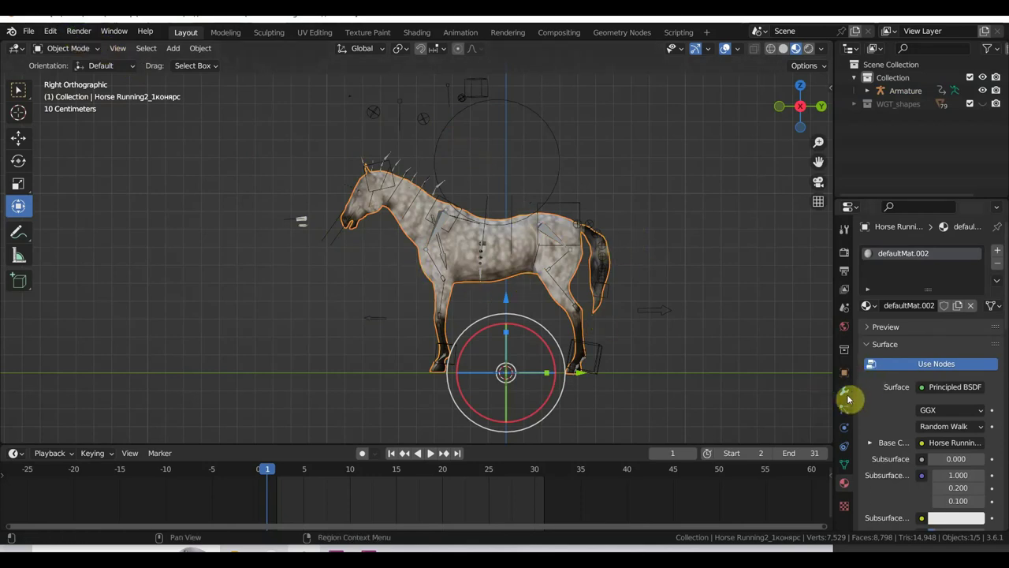
Remove the Armature modifier from the horse mesh.
click(846, 392)
click(948, 249)
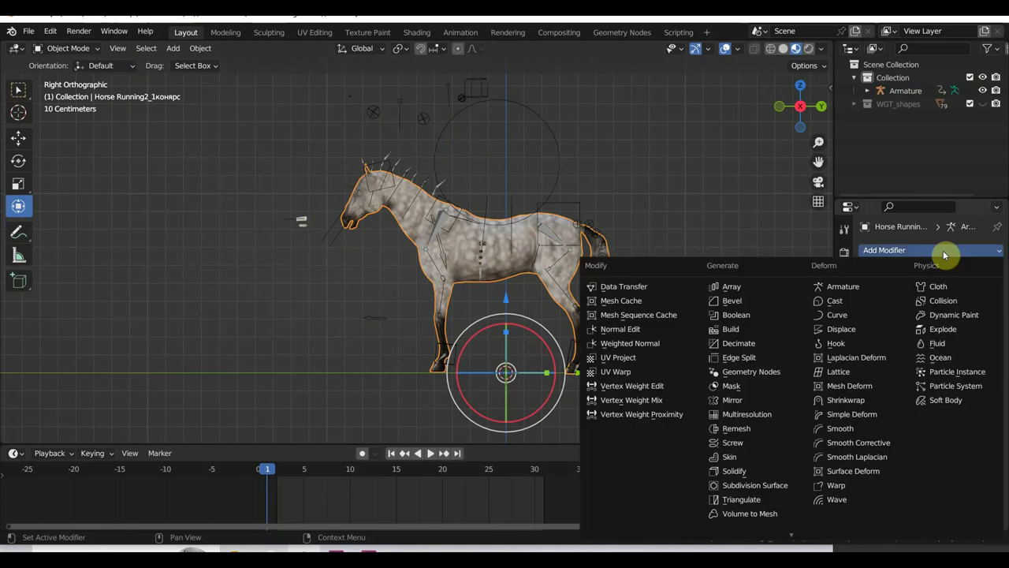
click(979, 275)
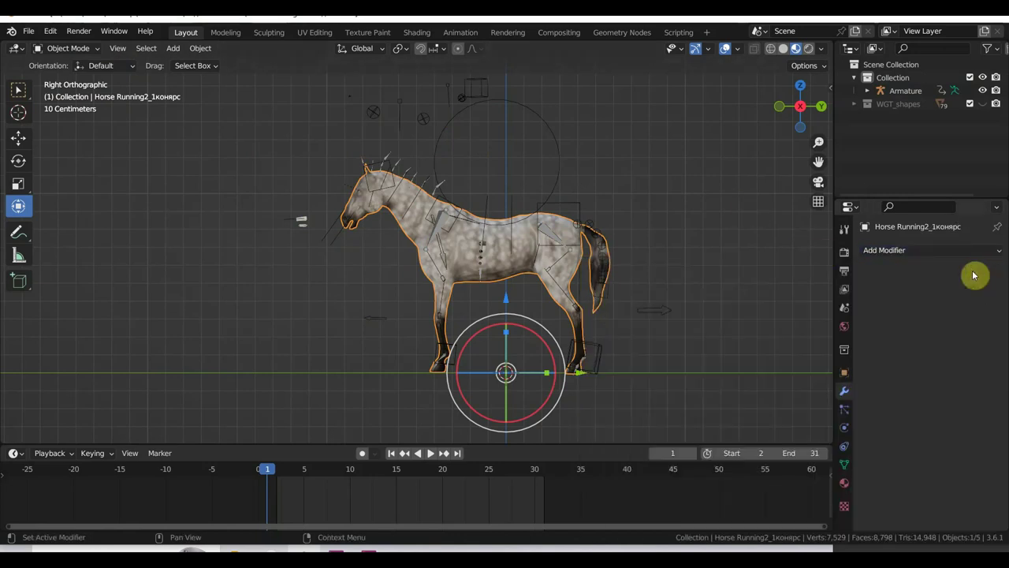
Add a Decimate modifier at ratio 0.7239 and apply it to the horse.
click(919, 251)
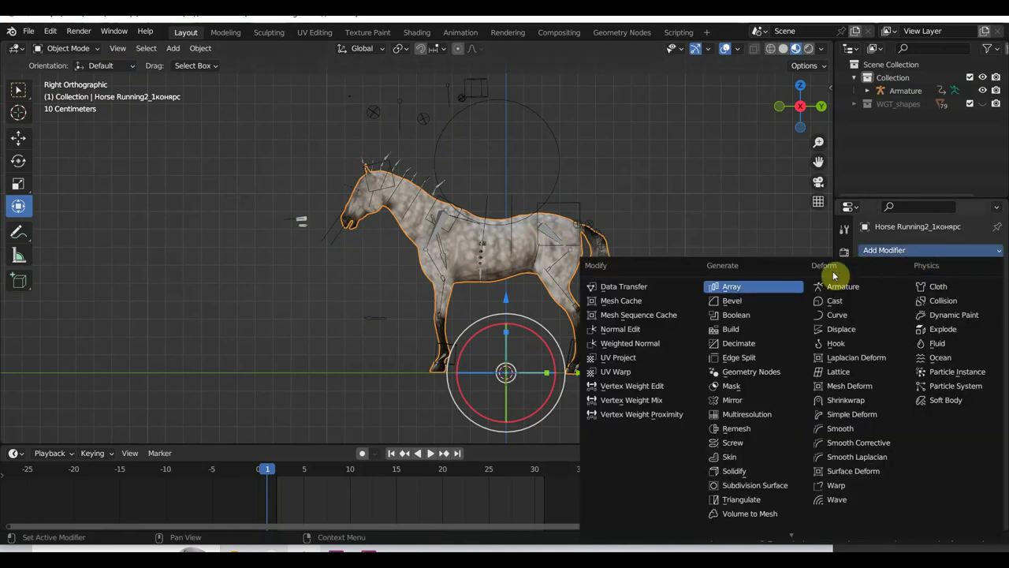
click(750, 344)
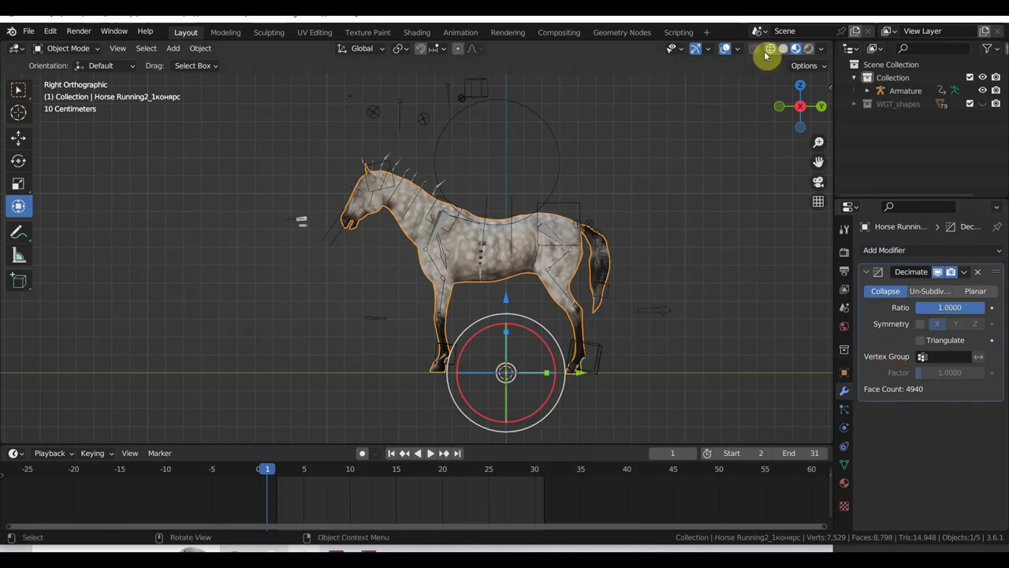
key(shift+z)
scroll(713, 236, up, 3)
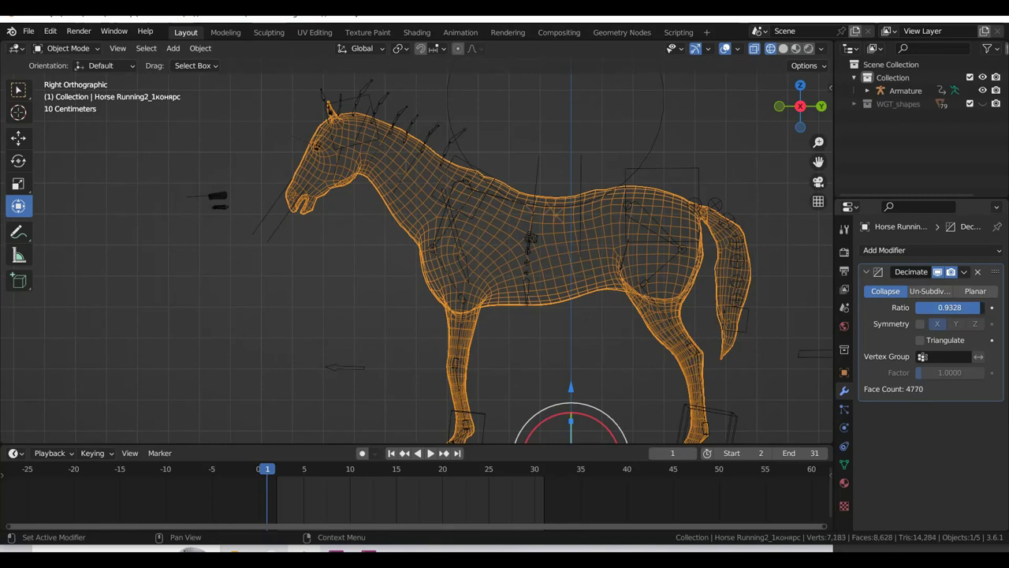
drag(949, 308, 922, 307)
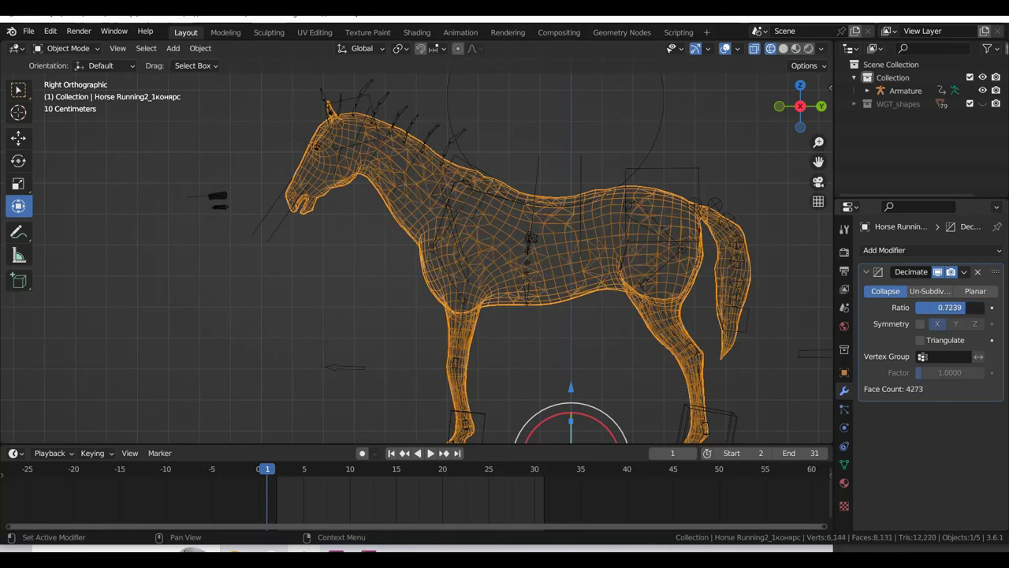
click(967, 274)
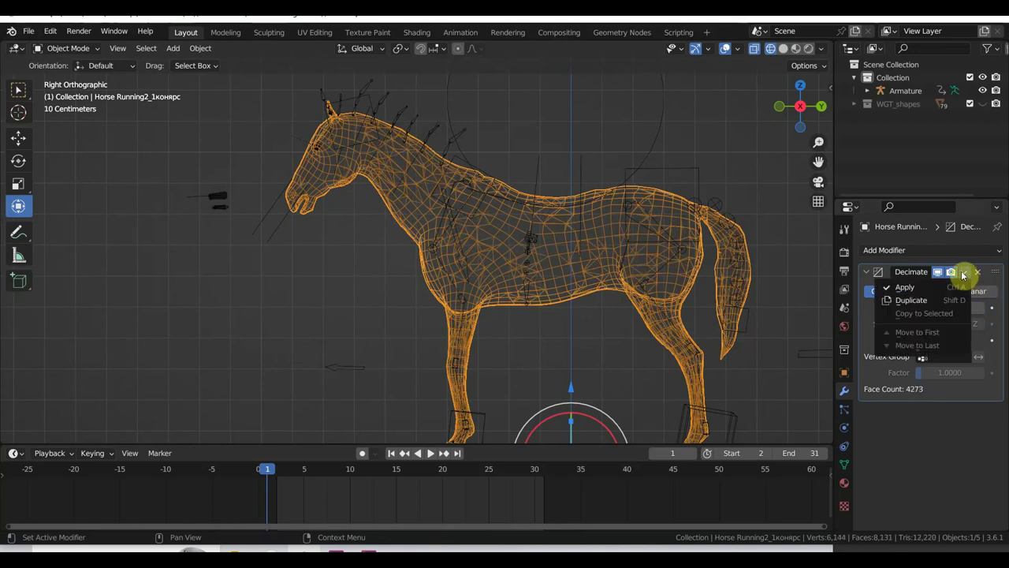
click(936, 288)
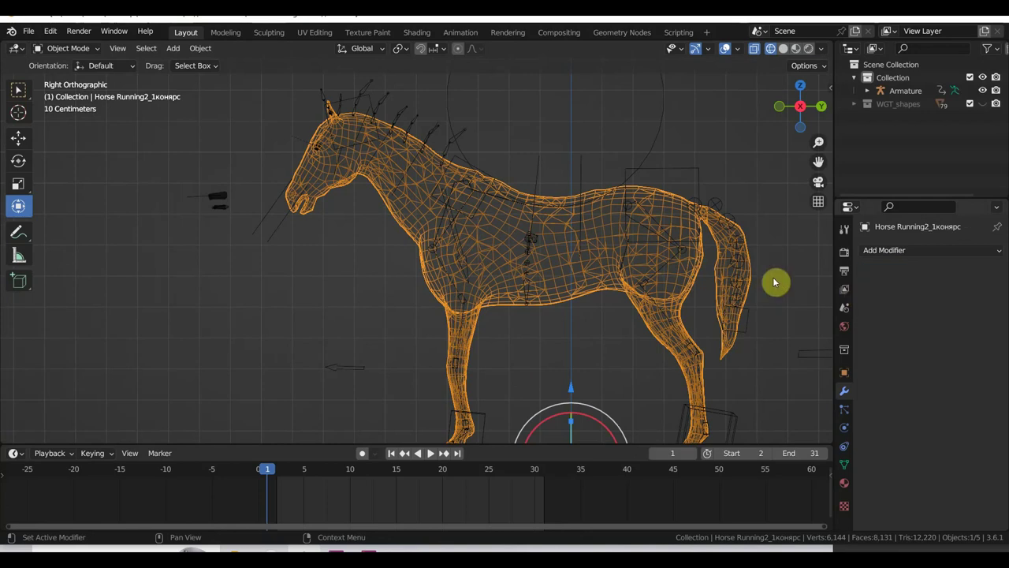
shift+click(652, 151)
Parent the decimated horse to the armature With Automatic Weights.
key(ctrl+p)
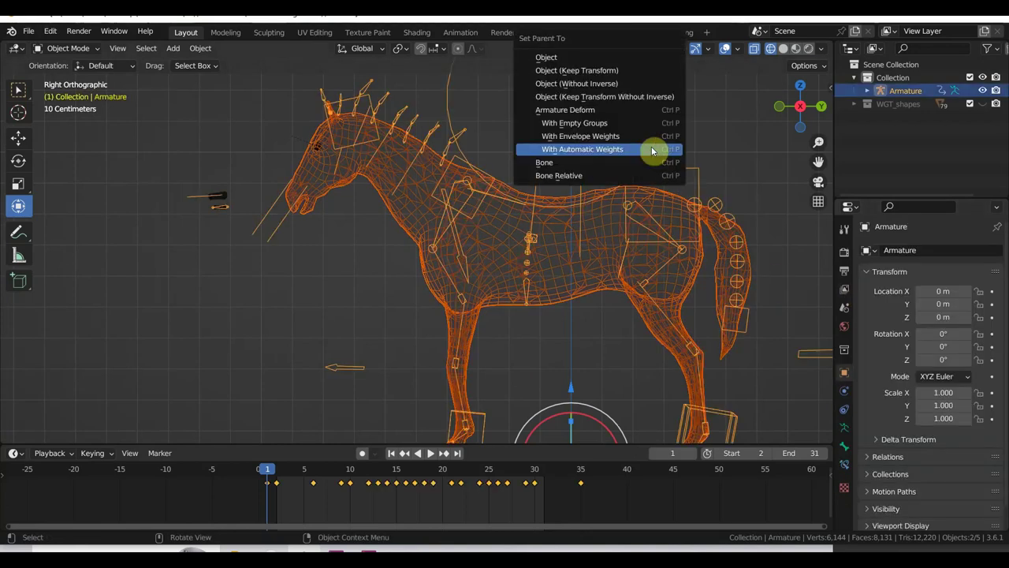
click(642, 143)
scroll(536, 205, down, 1)
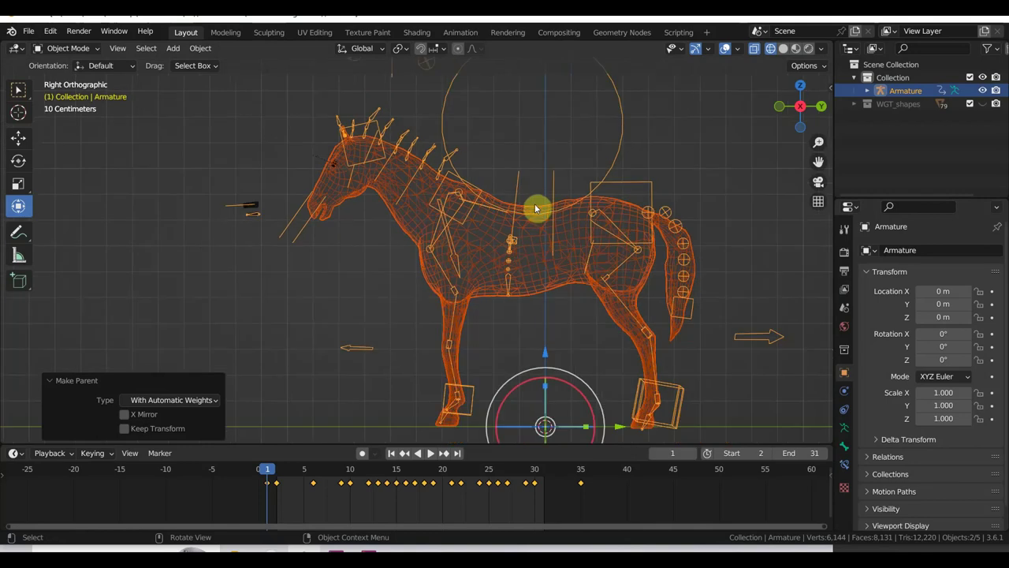
scroll(568, 213, down, 2)
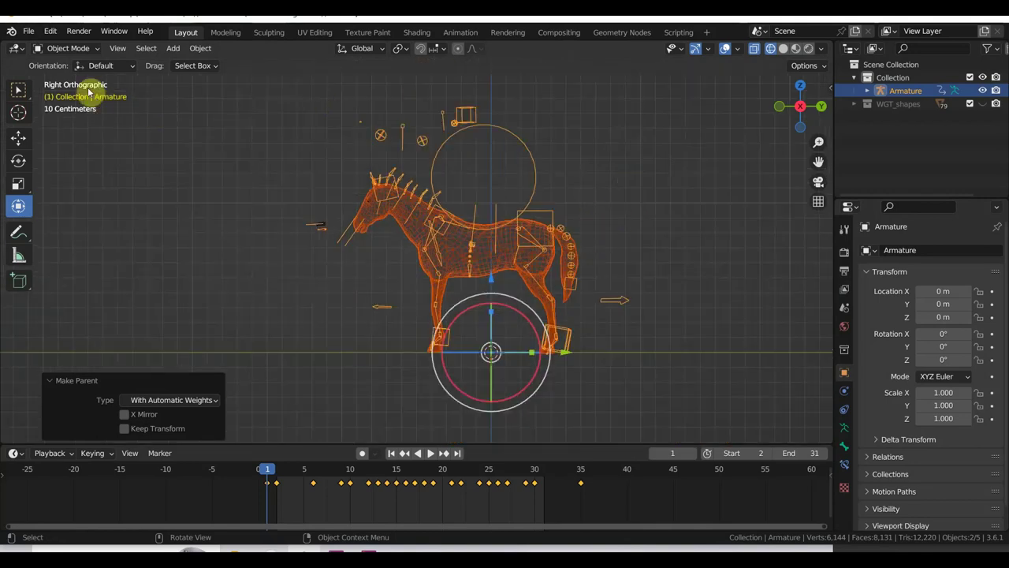
Switch the viewport to Material Preview shading to see the textured horse.
click(65, 52)
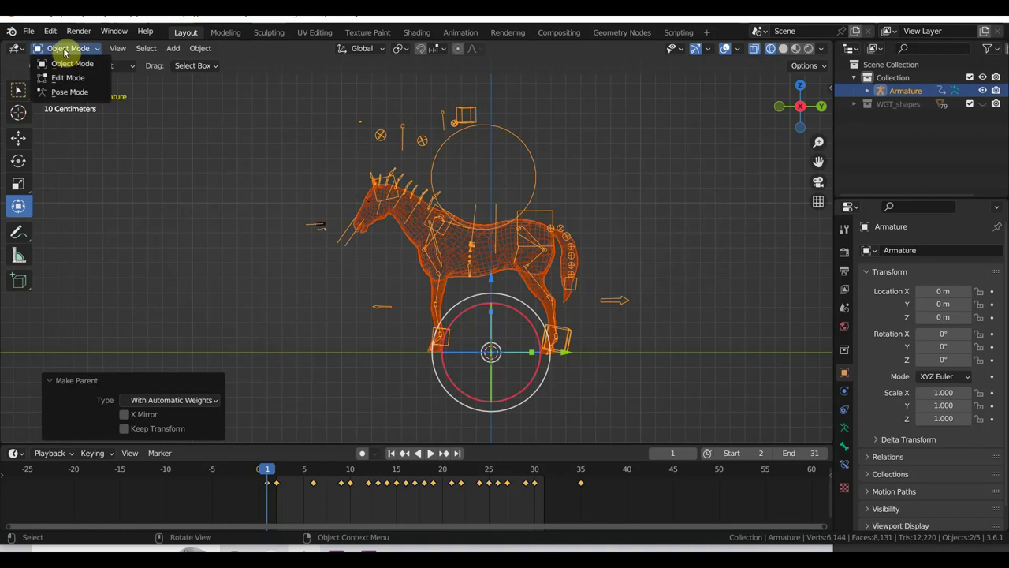
click(786, 49)
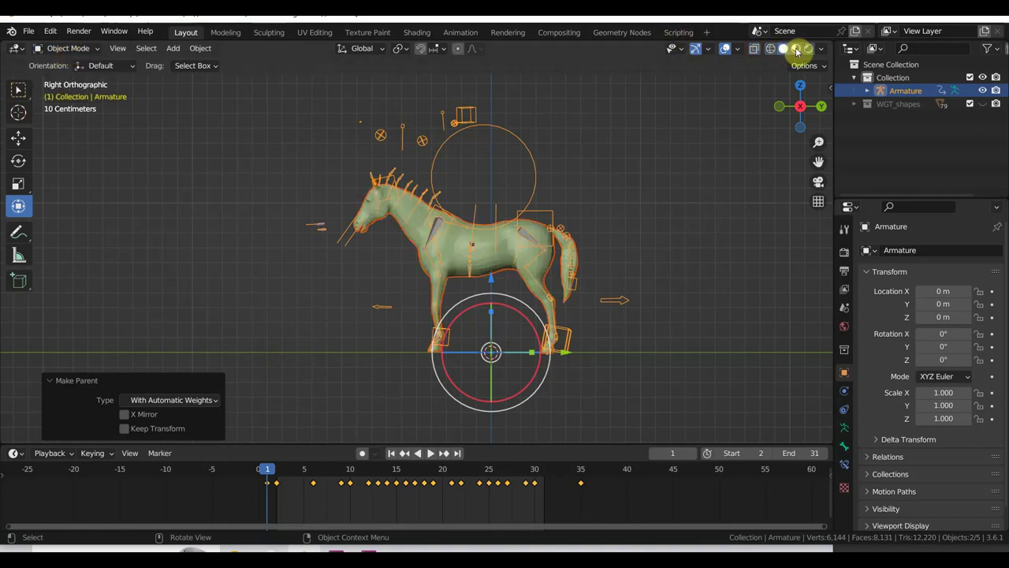
click(796, 50)
scroll(637, 207, up, 2)
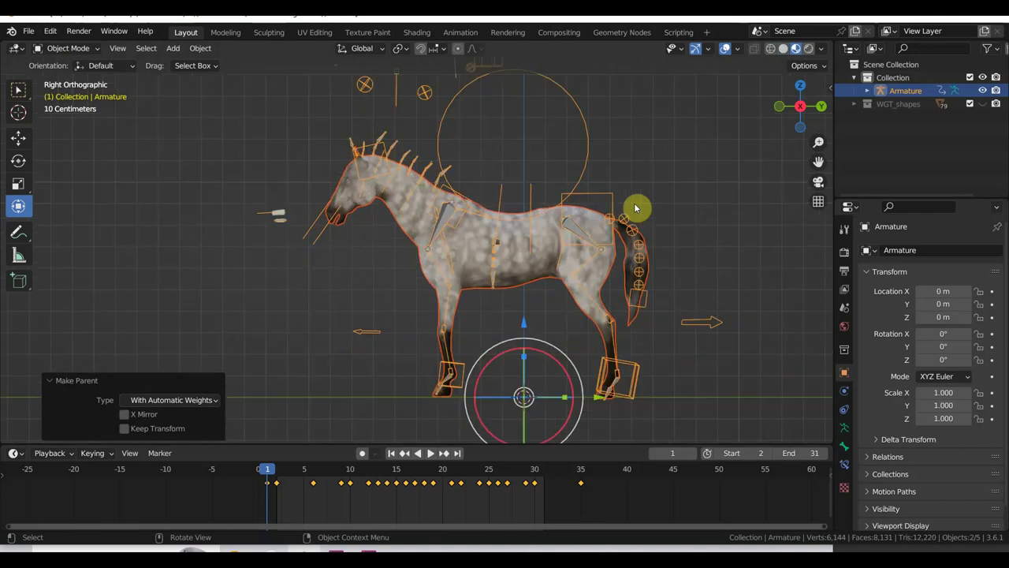
scroll(637, 213, up, 2)
scroll(363, 142, down, 2)
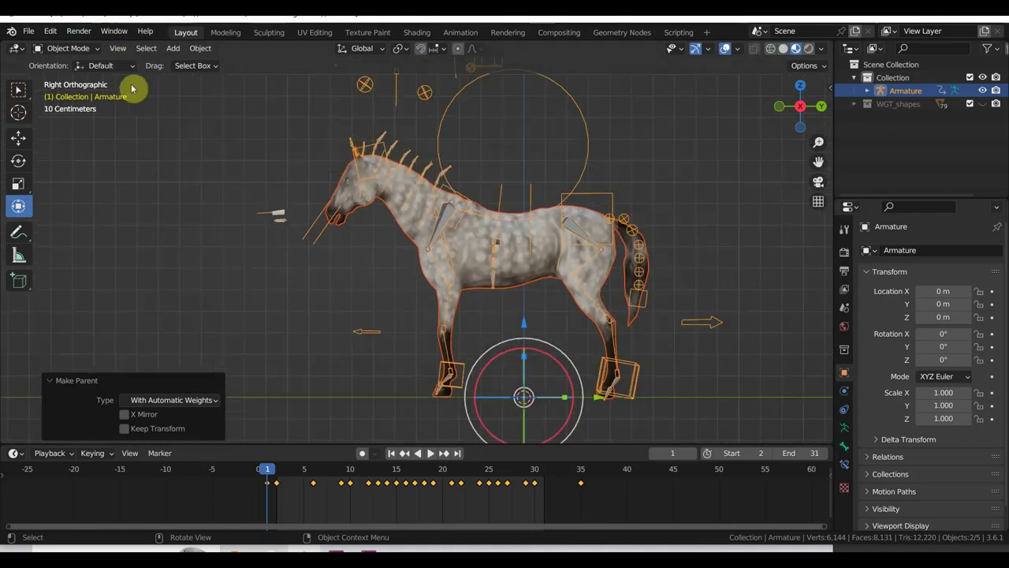
scroll(473, 186, down, 1)
scroll(483, 192, down, 1)
scroll(483, 192, up, 1)
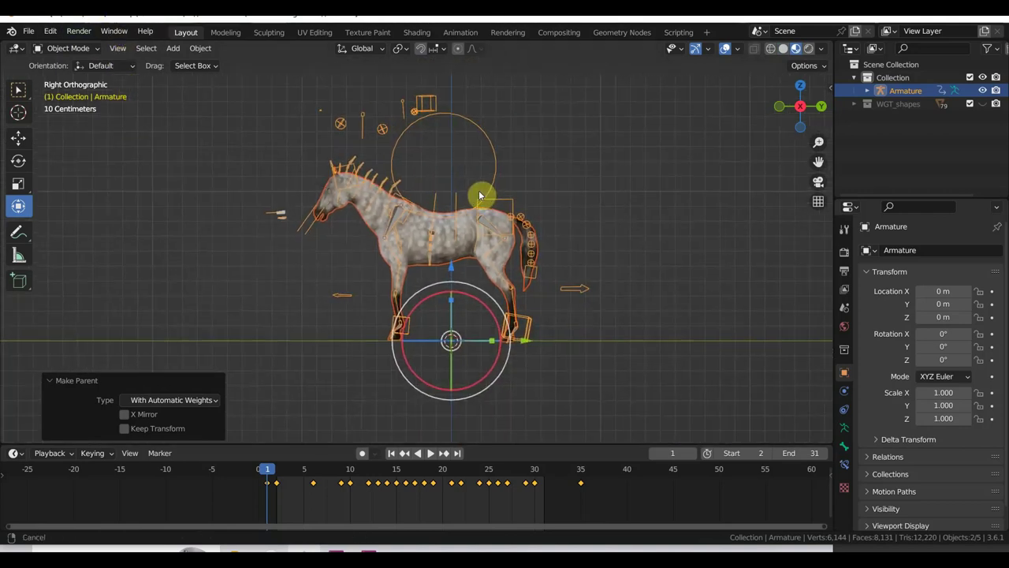
scroll(481, 197, up, 1)
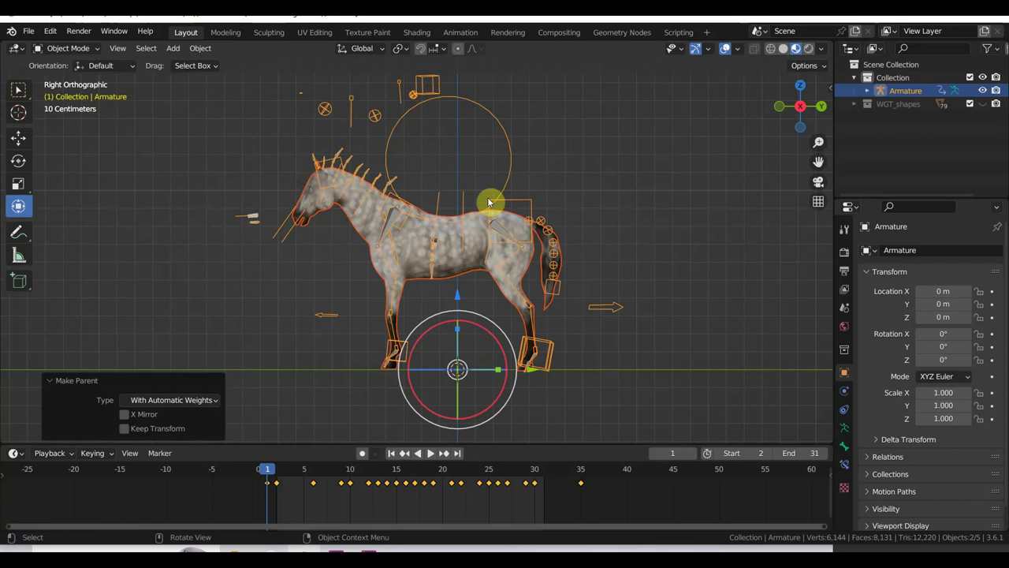
Play the animation to check the deformation, then return to frame 1.
key(space)
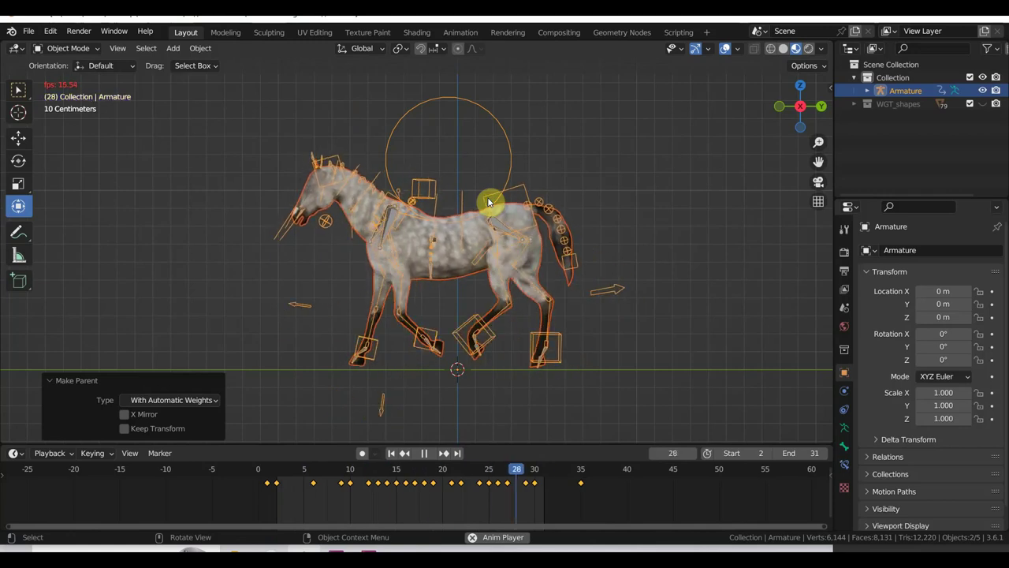
key(space)
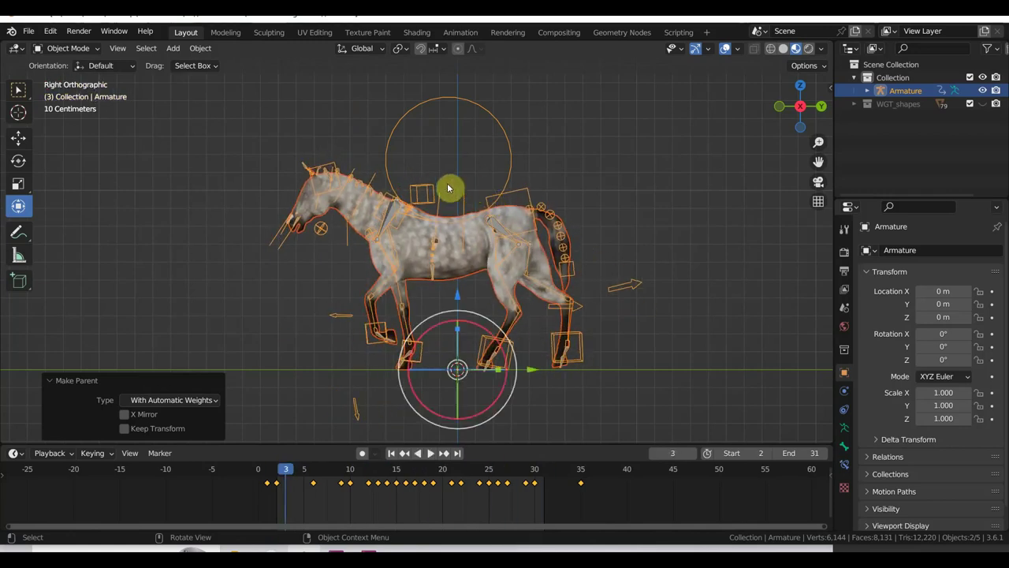
click(268, 477)
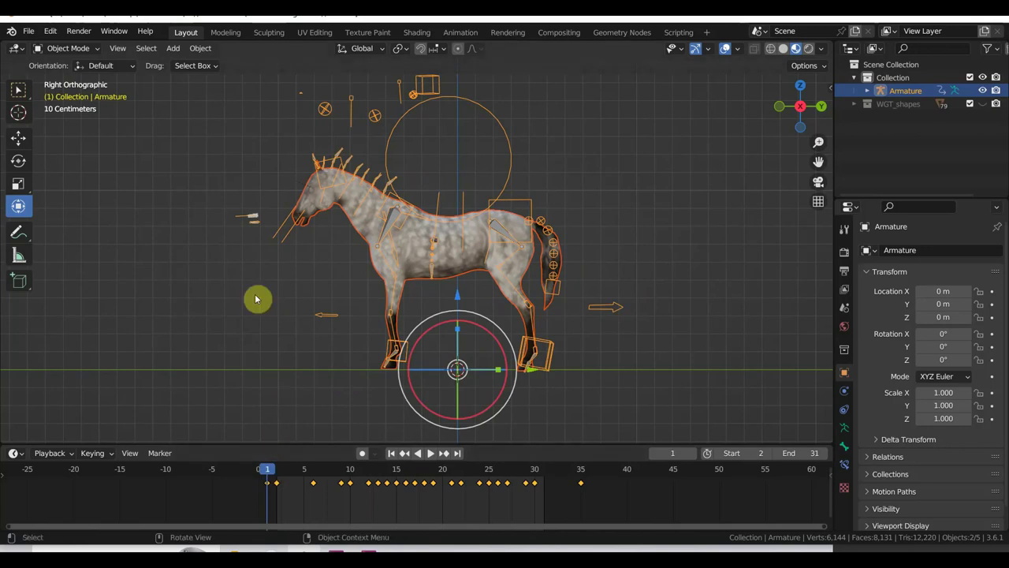
click(47, 49)
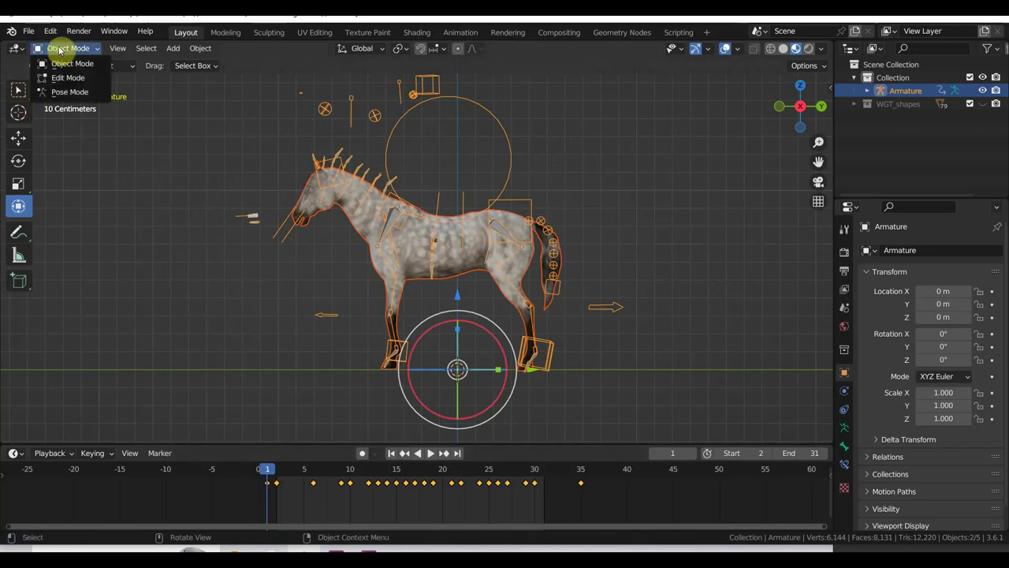
click(28, 31)
mouse_move(51, 208)
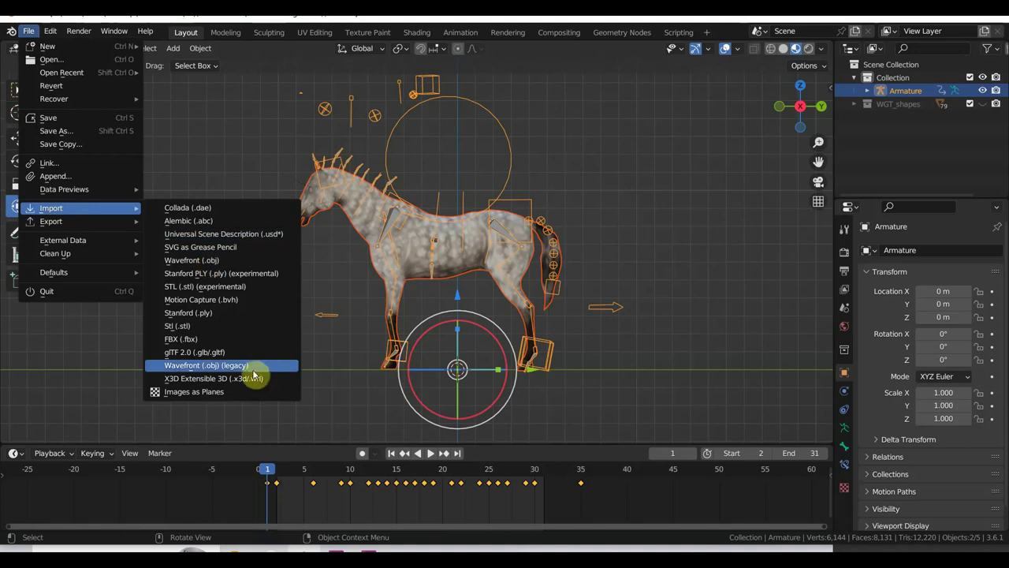
Import Fibers23.OBJ as a Wavefront OBJ (legacy) mesh.
click(243, 366)
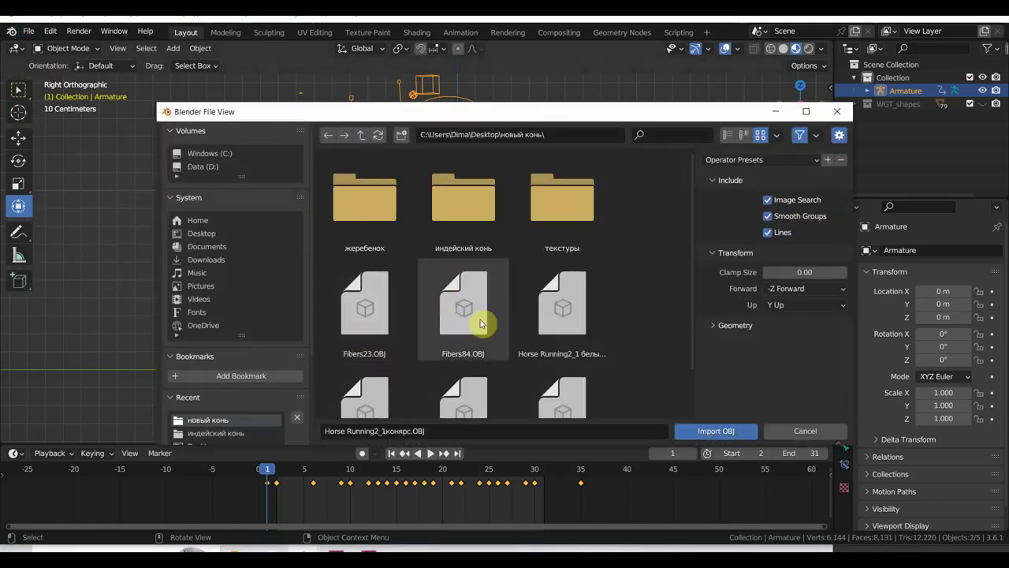
scroll(477, 316, down, 2)
double_click(369, 273)
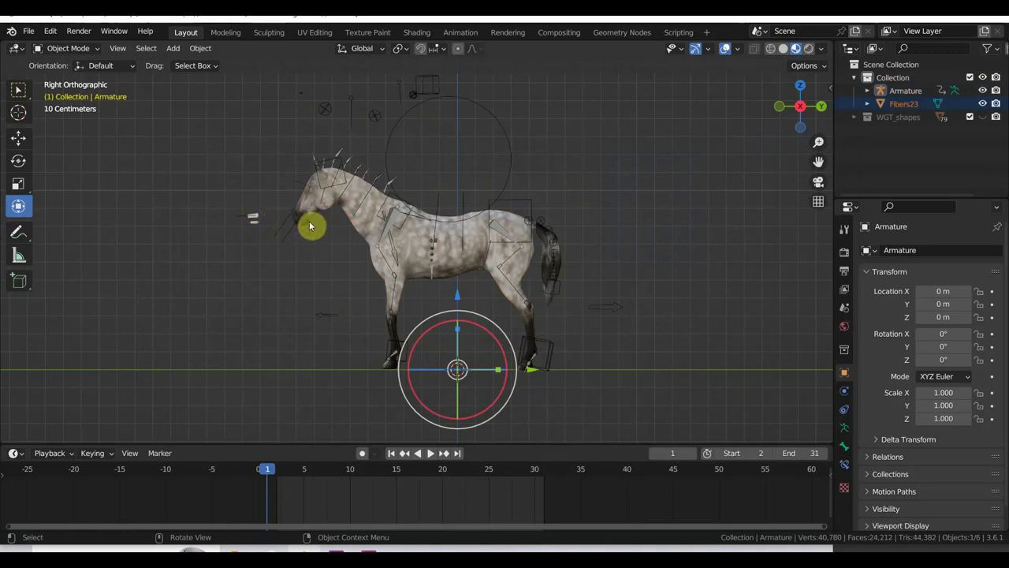
scroll(366, 252, down, 5)
scroll(366, 252, down, 2)
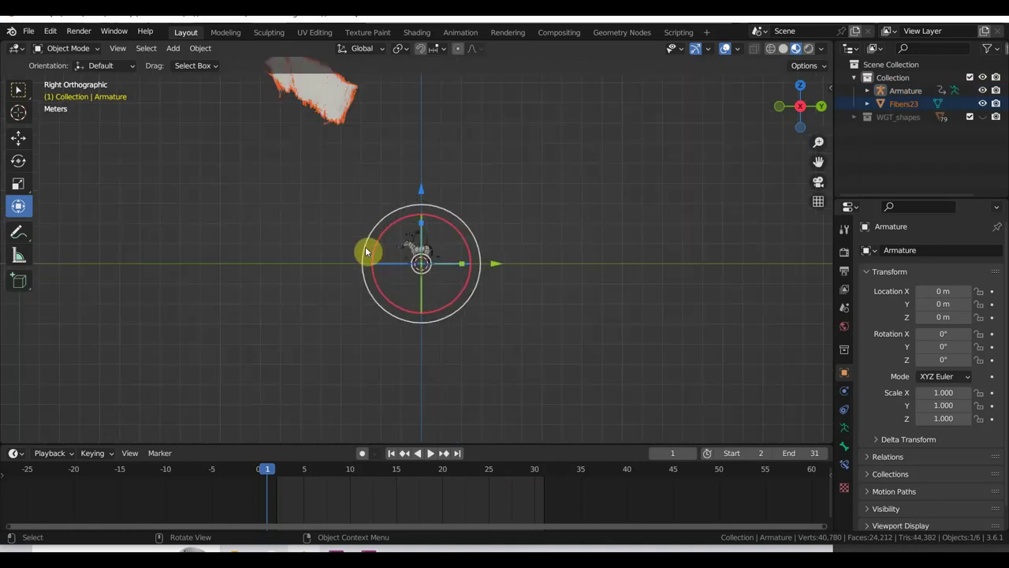
scroll(367, 250, down, 1)
Import Fibers84.OBJ as well and select it together with Fibers23.
click(70, 48)
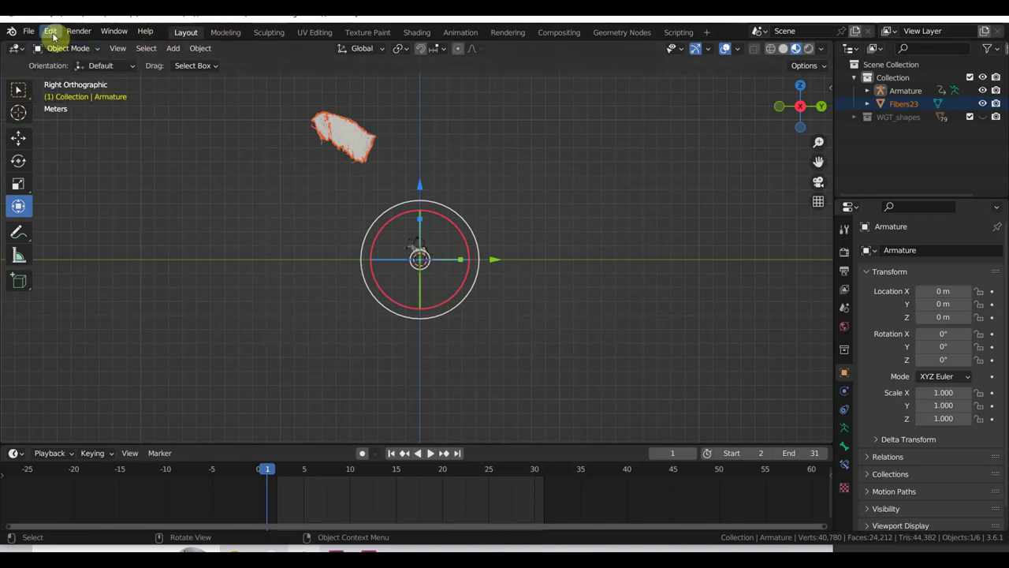
click(30, 32)
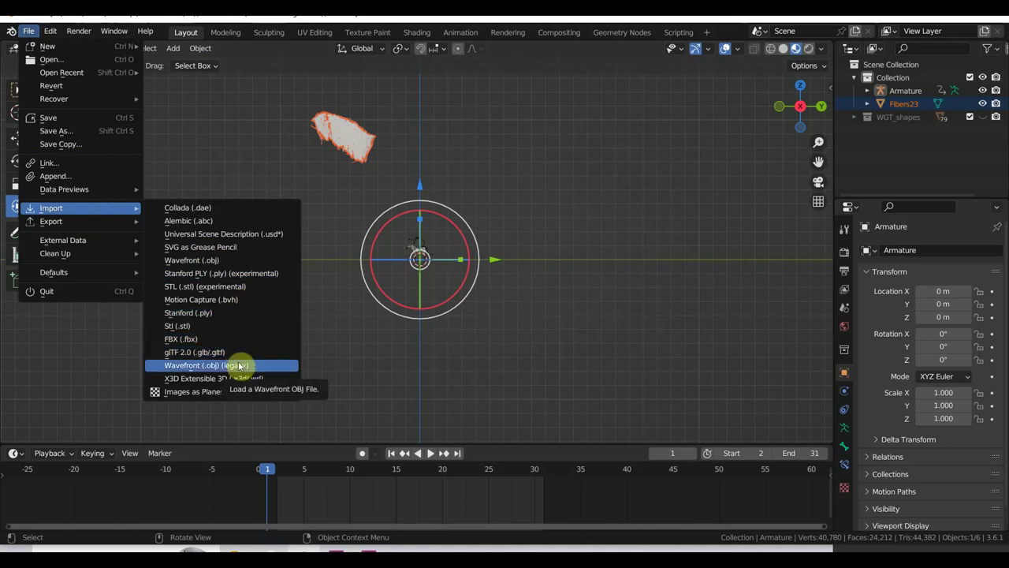
click(243, 364)
scroll(574, 316, down, 2)
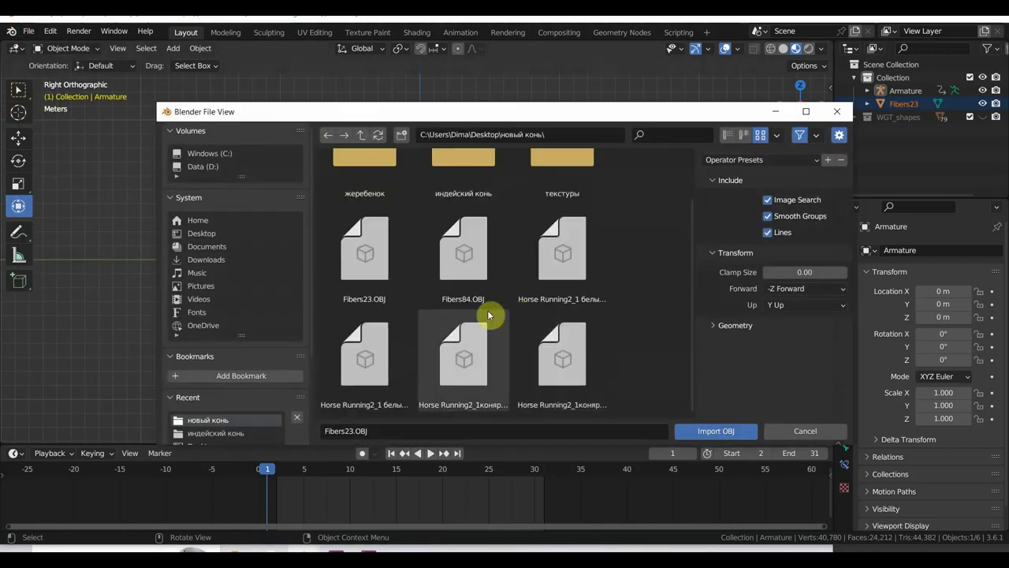
click(472, 277)
double_click(471, 278)
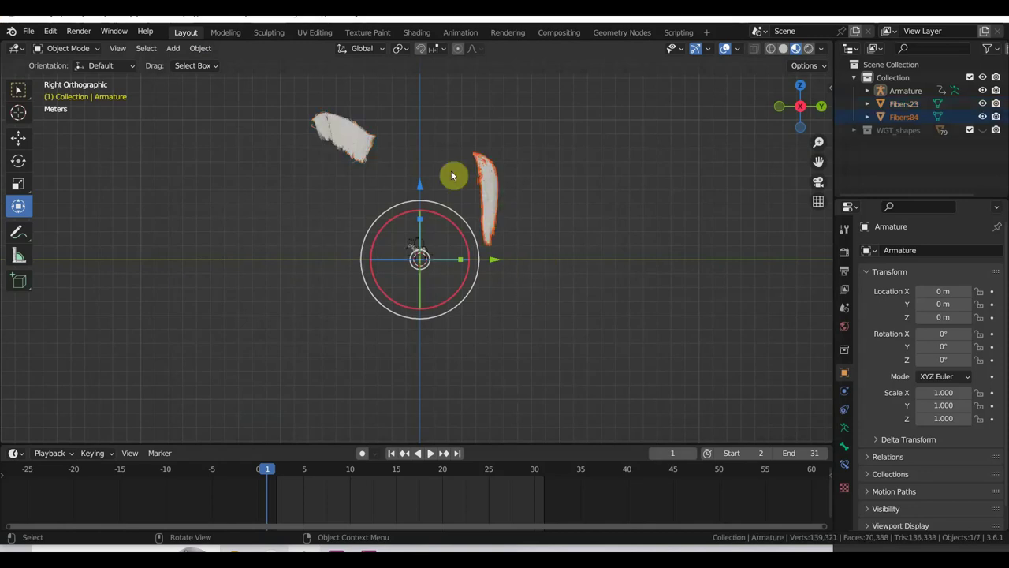
shift+click(364, 144)
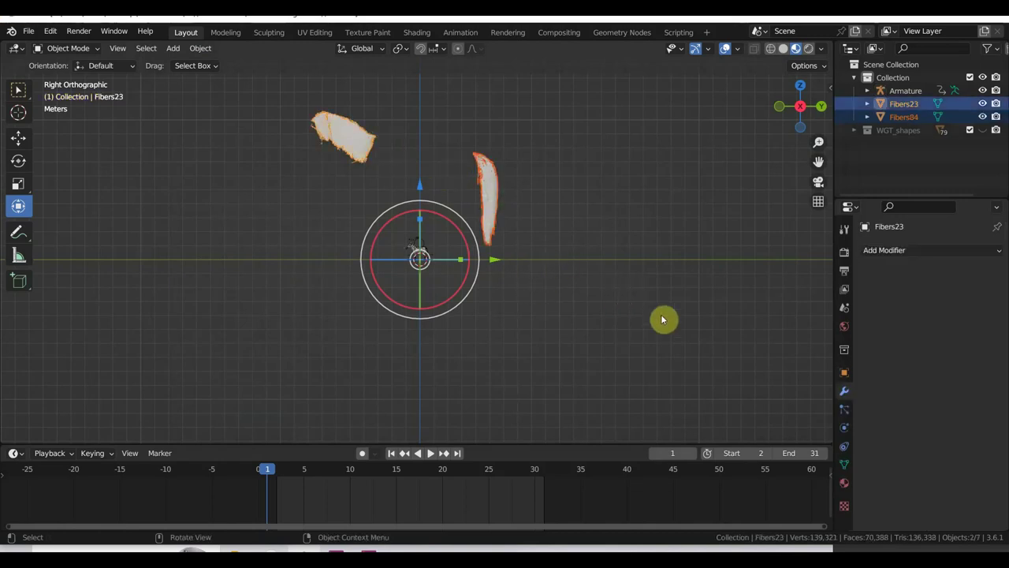
Scale both fiber meshes to 0.182, then to 0.602, and return to Right view.
key(s)
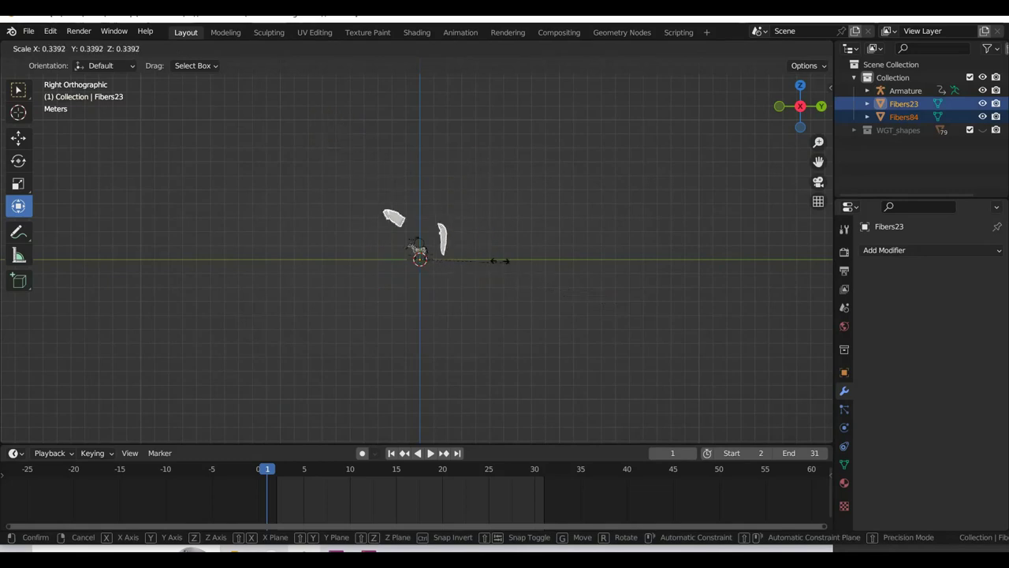
click(467, 253)
scroll(478, 282, up, 5)
scroll(477, 282, up, 4)
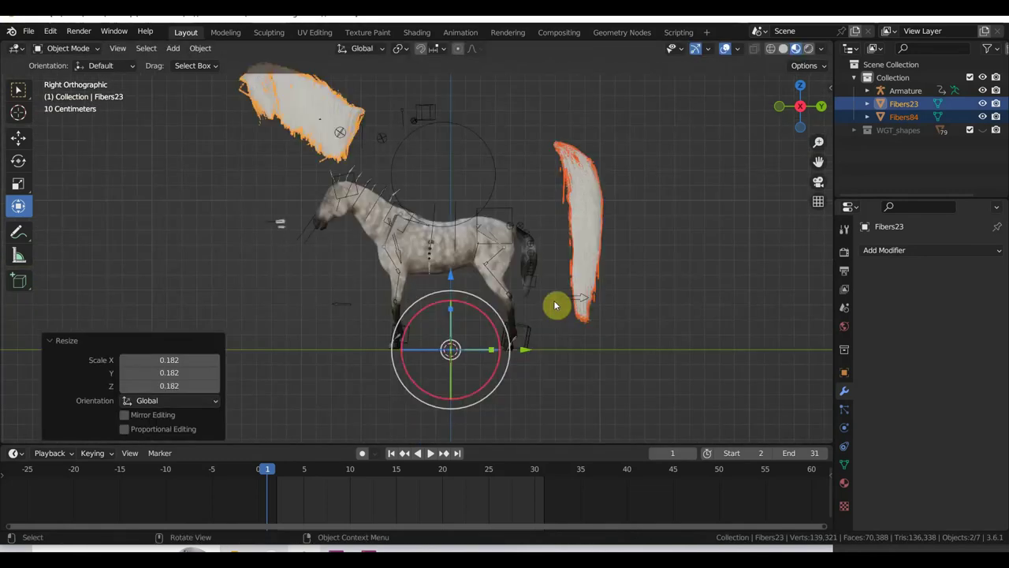
key(s)
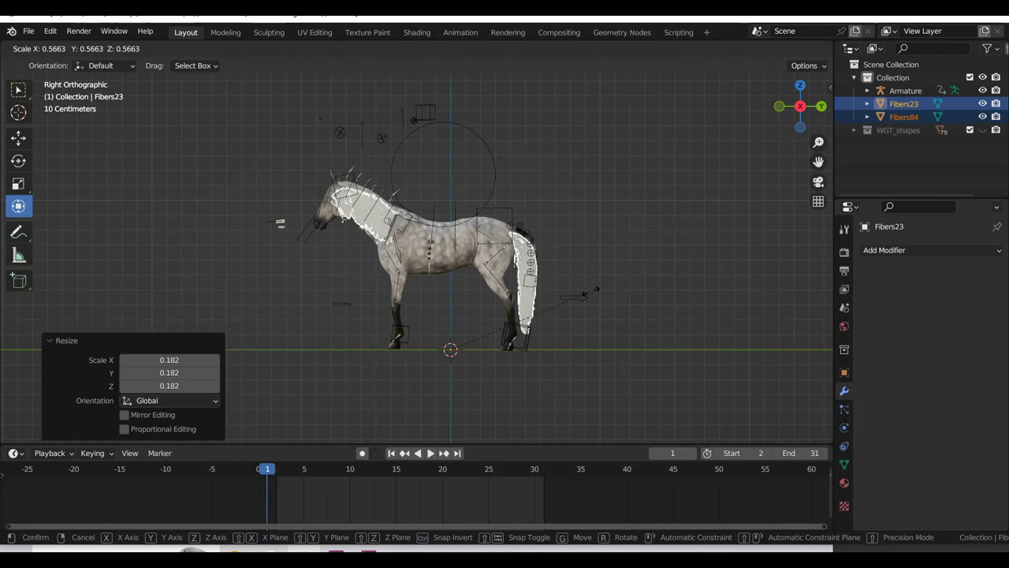
click(606, 299)
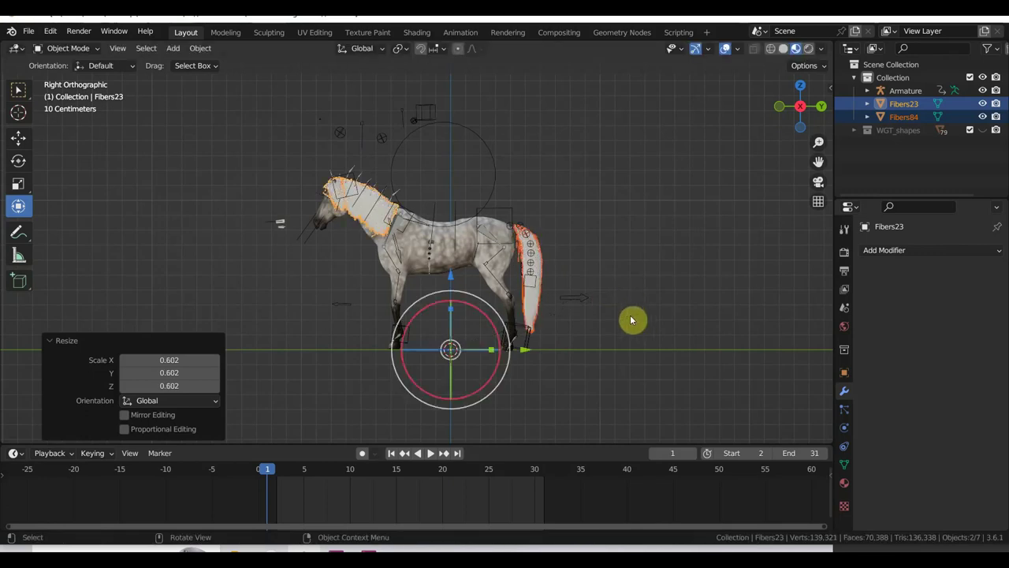
mouse_move(633, 317)
middle_down()
mouse_move(499, 337)
mouse_move(637, 326)
middle_up()
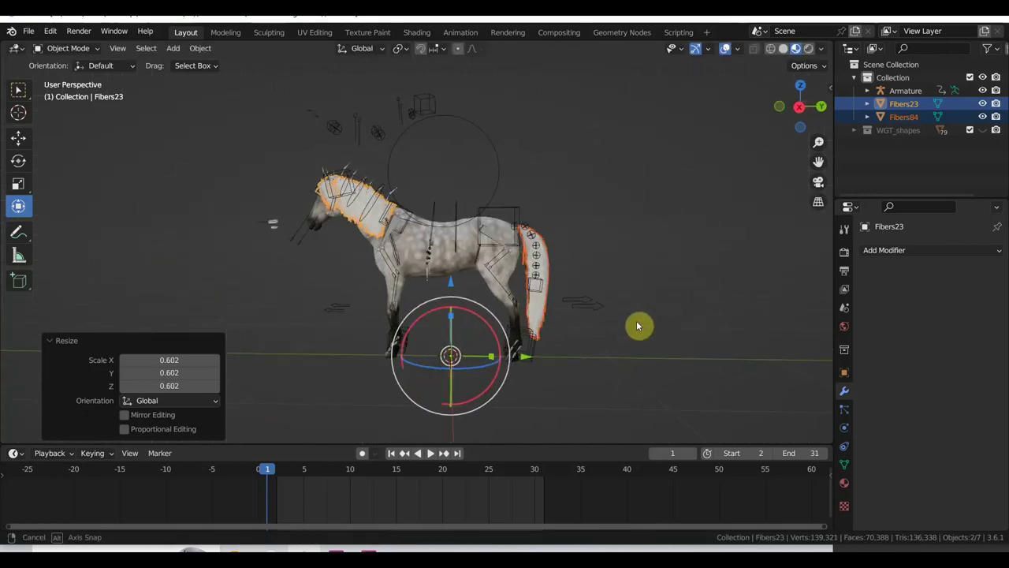
key(KP_3)
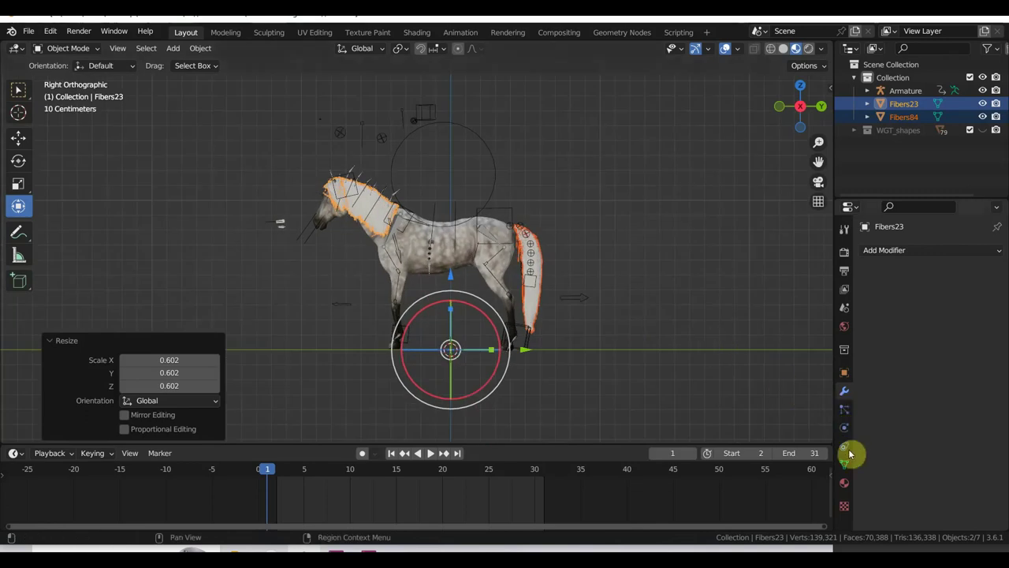
Set the Fibers84 tail's base colour value to 0 so it turns black.
click(845, 484)
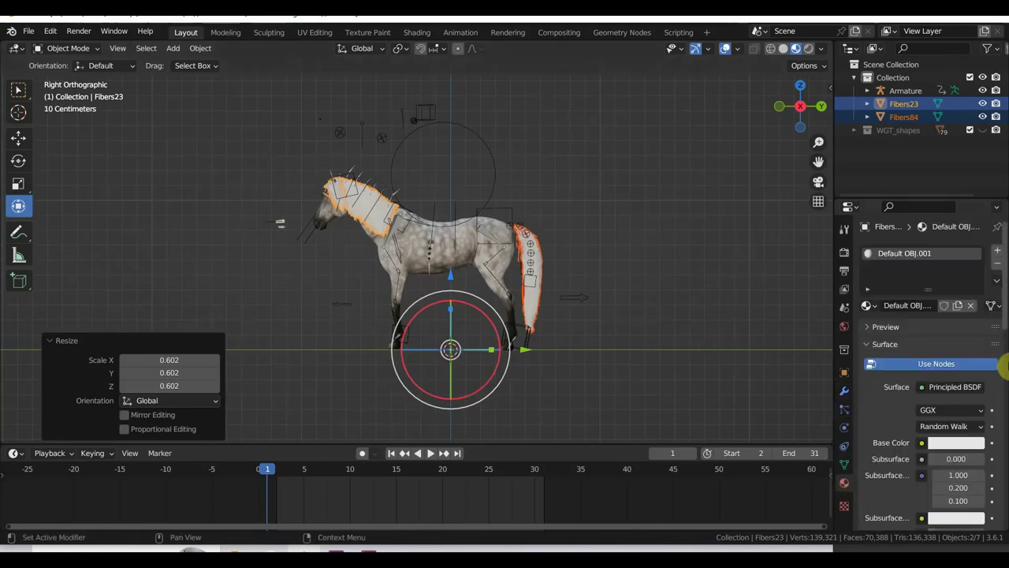
click(528, 296)
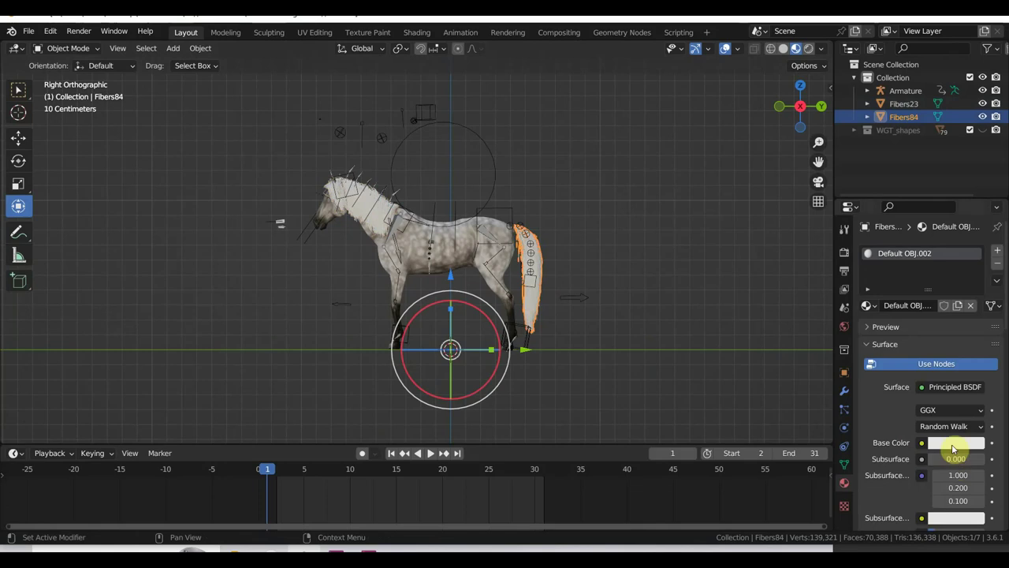
click(955, 443)
drag(975, 267, 975, 349)
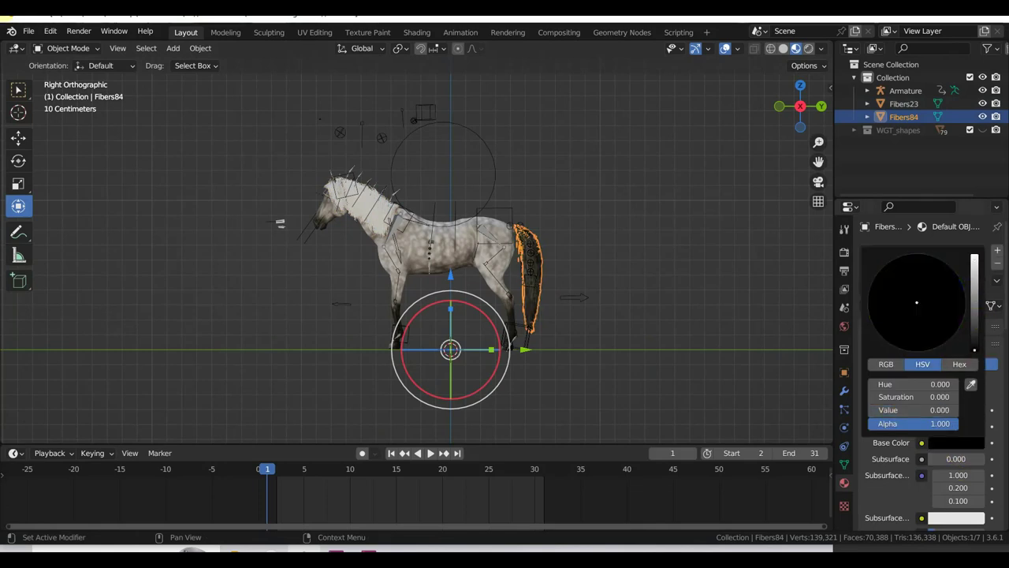
Make the Fibers23 mane's base colour black.
click(376, 215)
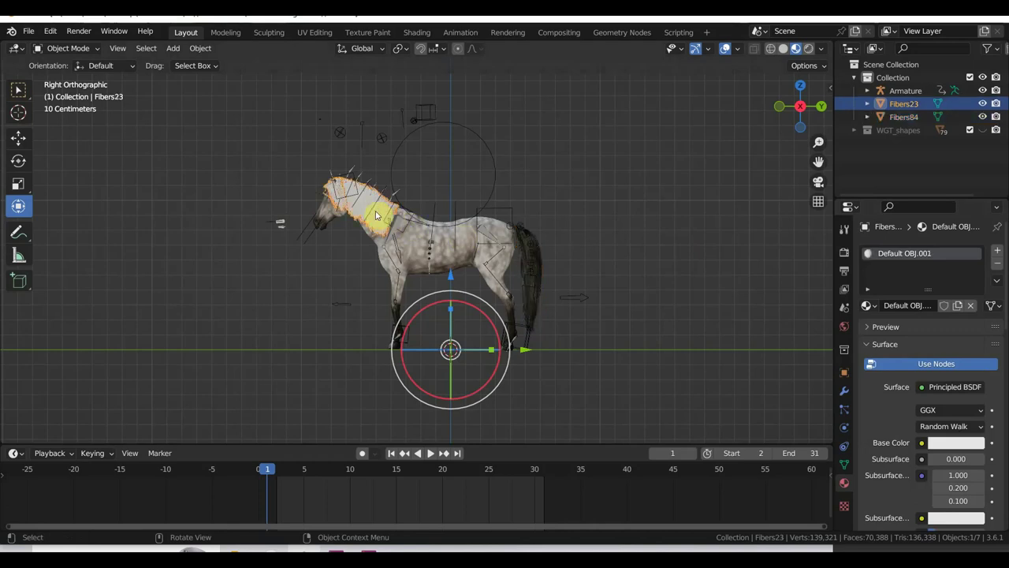
click(954, 443)
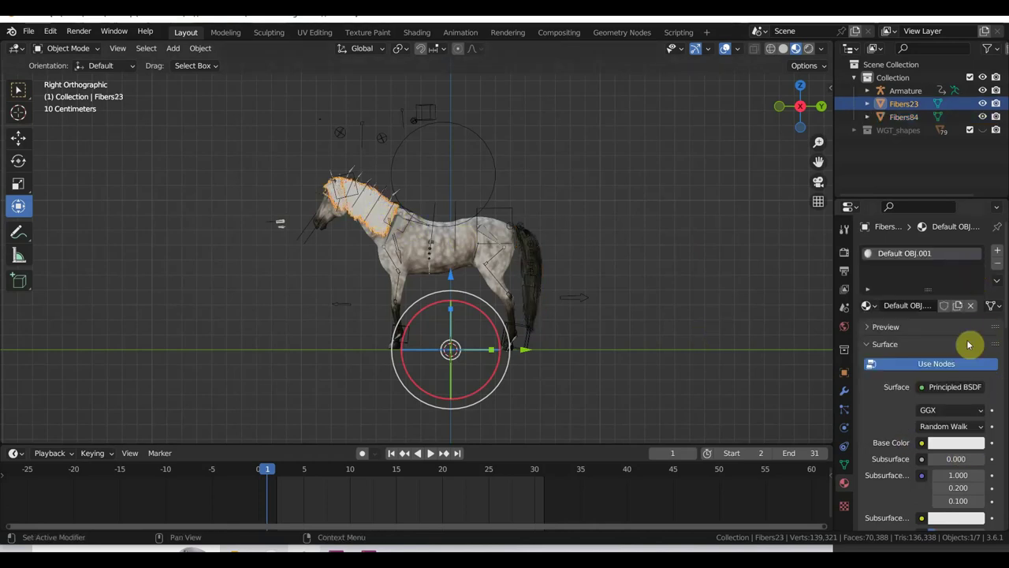
click(976, 446)
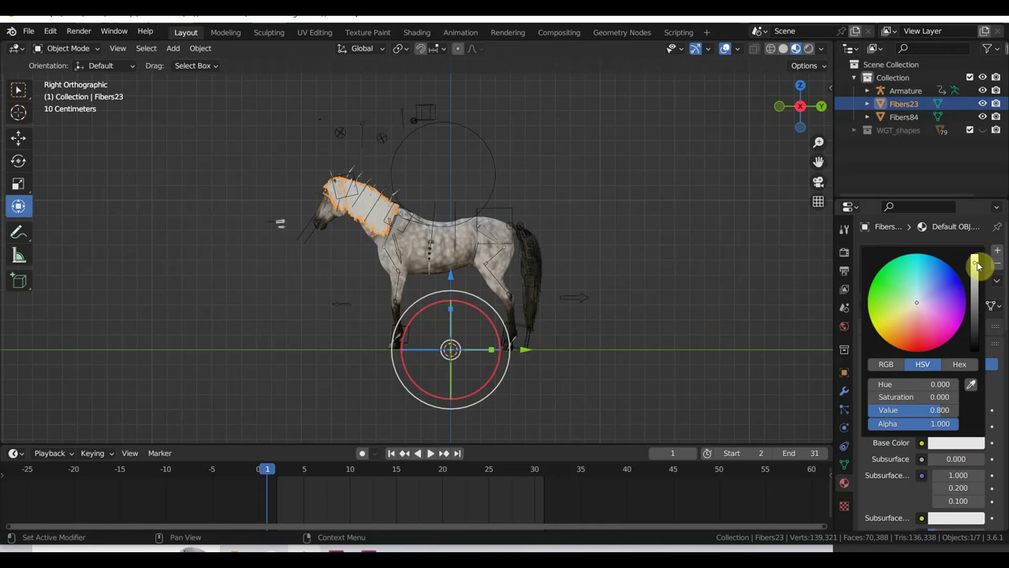
drag(974, 261, 974, 345)
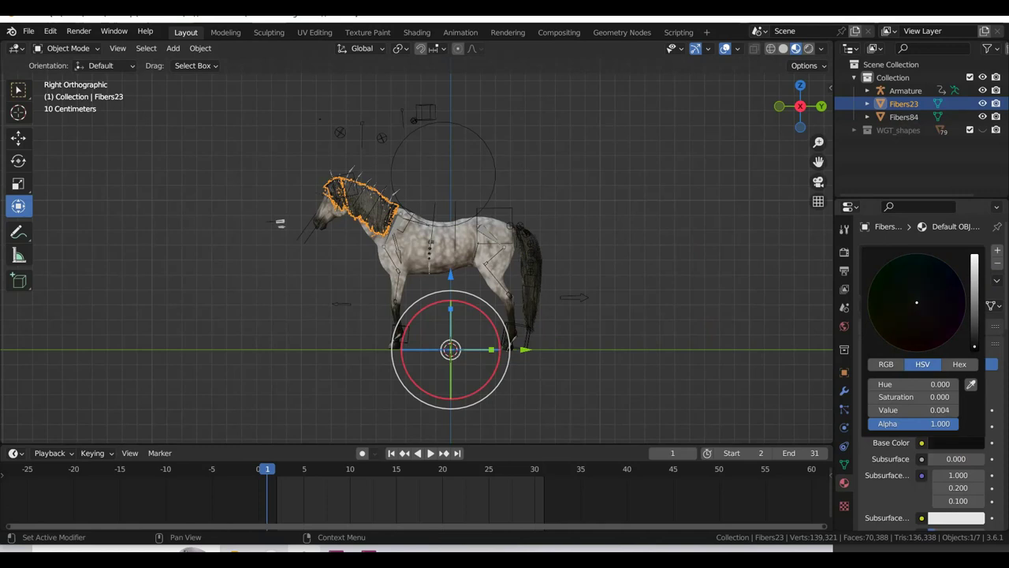
drag(975, 347, 975, 340)
drag(914, 409, 891, 410)
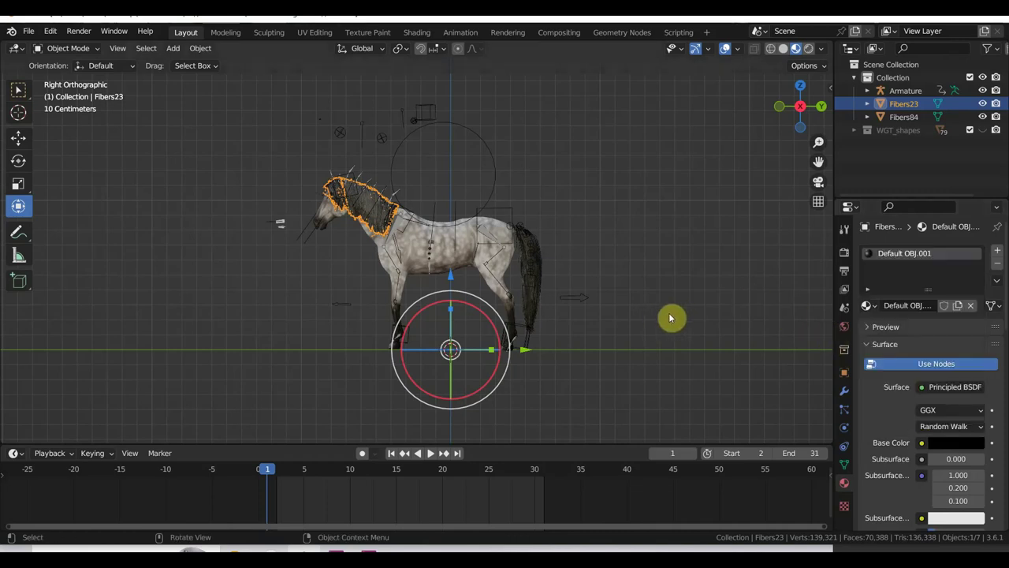
Select the Fibers23 mane and play the animation to frame 3 to check its pose.
scroll(536, 292, up, 3)
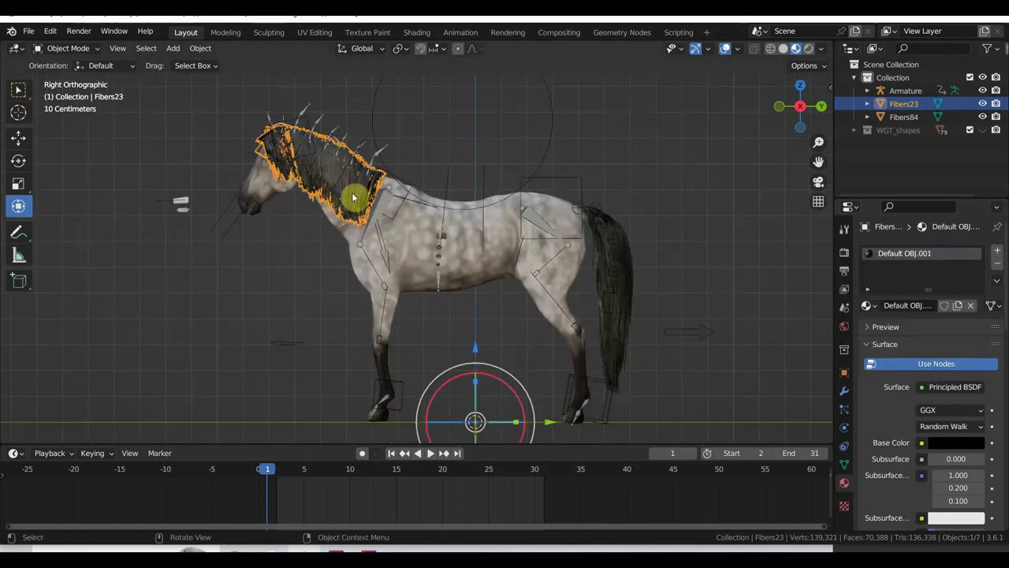
scroll(352, 194, up, 5)
scroll(371, 193, down, 6)
scroll(441, 252, up, 2)
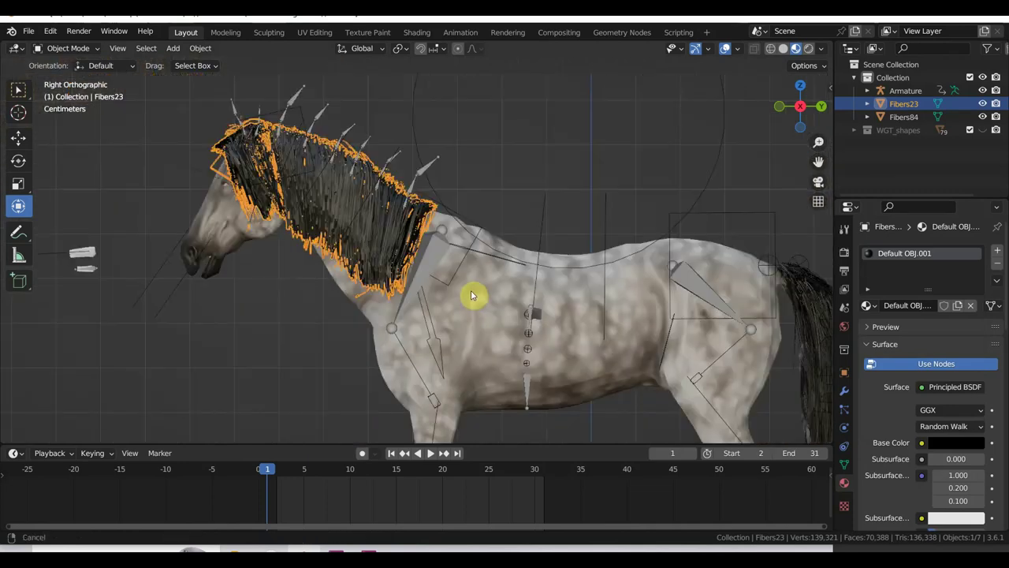
scroll(473, 293, up, 1)
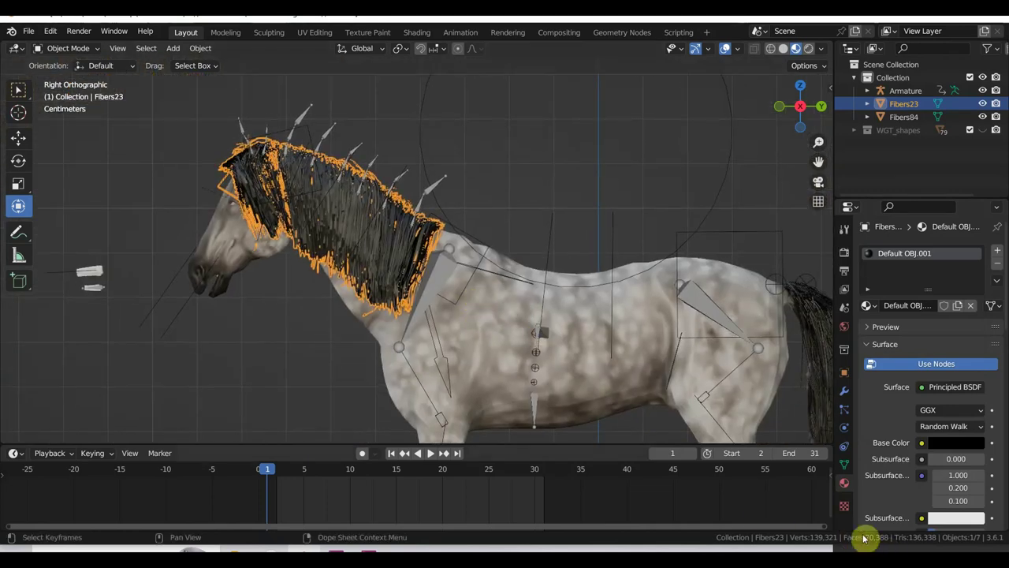
click(486, 312)
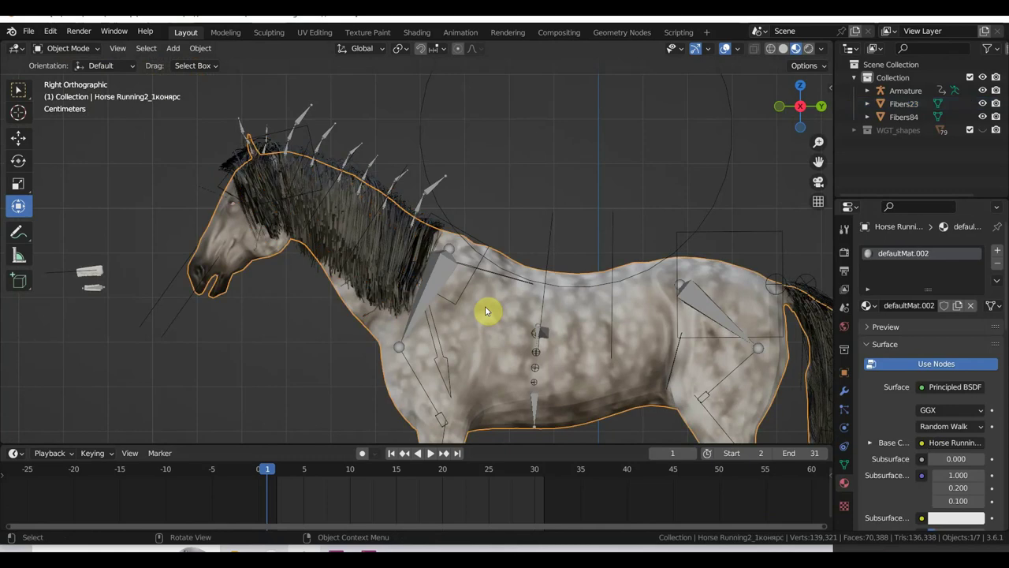
click(362, 231)
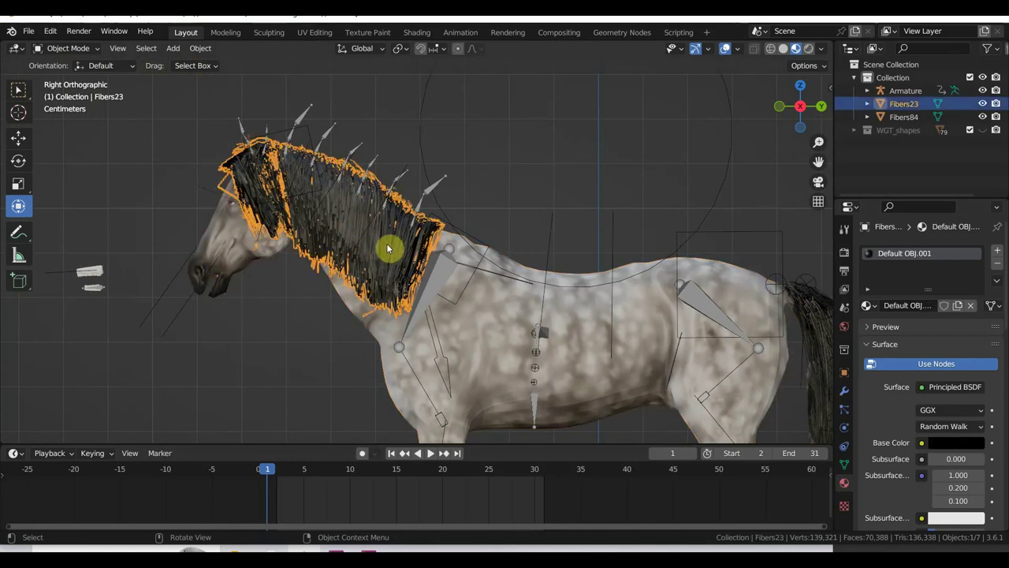
key(space)
drag(281, 473, 288, 473)
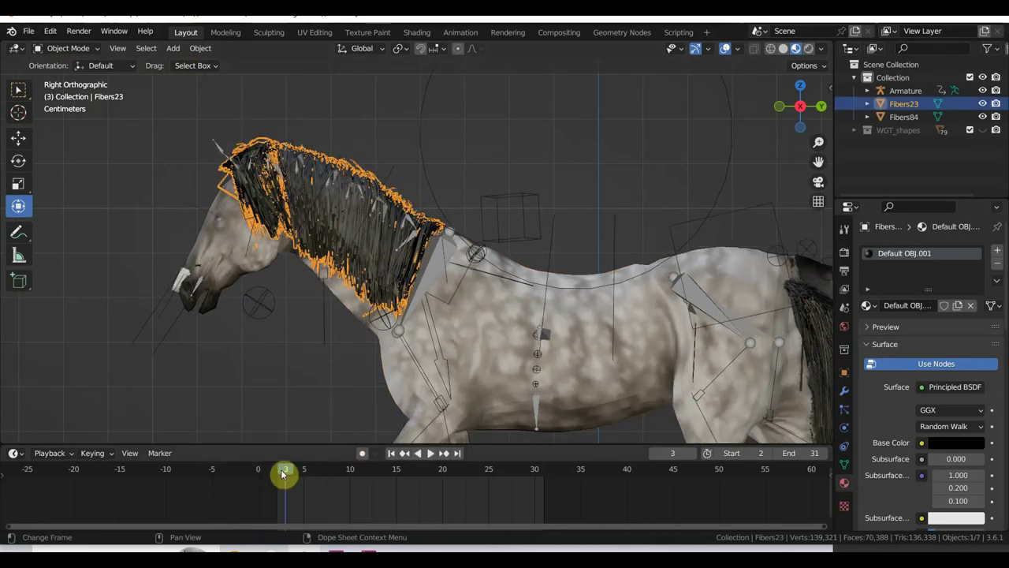
scroll(533, 339, down, 1)
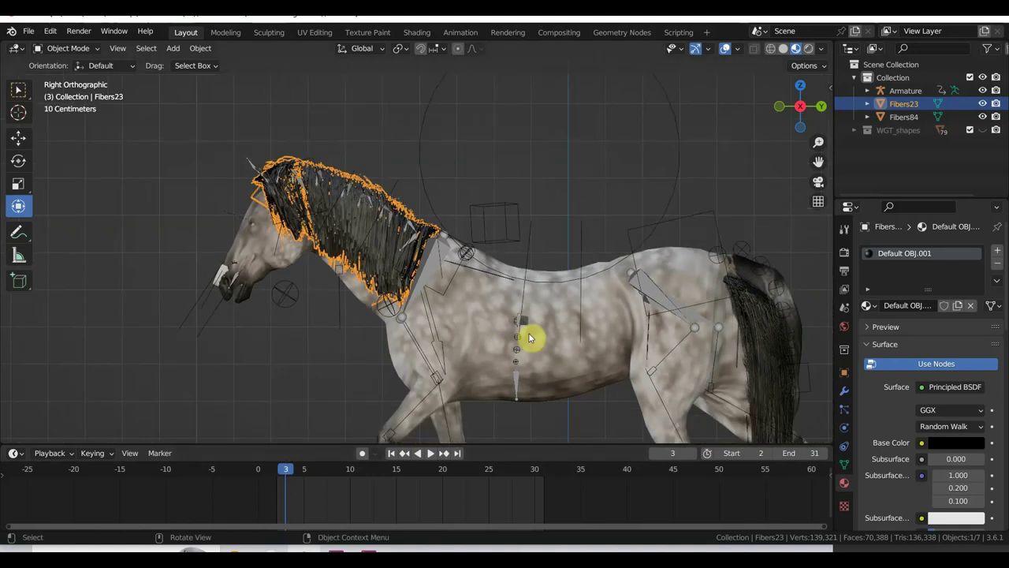
Add a Decimate modifier to the mane in Un-Subdivide mode, viewed in wireframe.
click(844, 390)
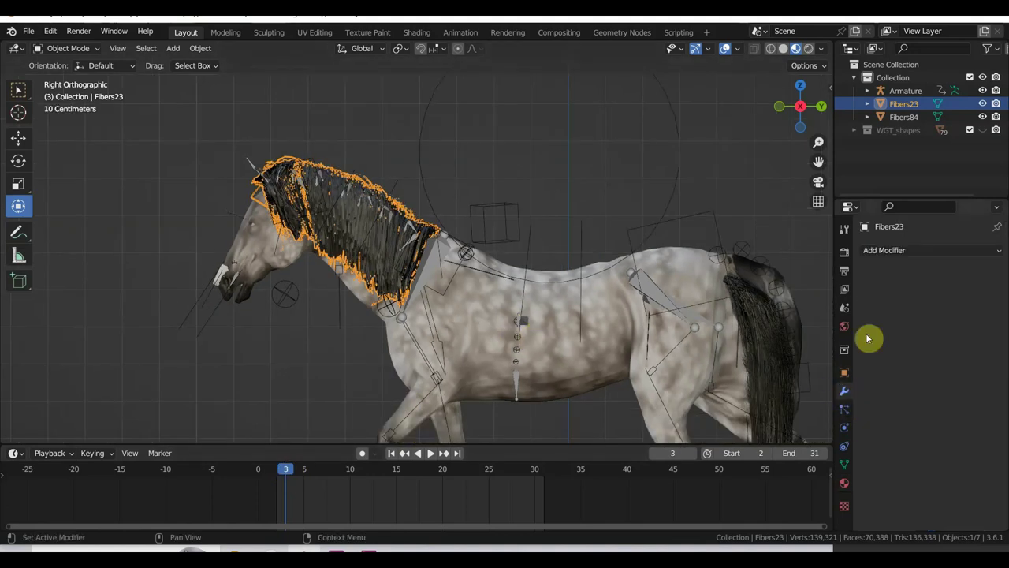
click(887, 250)
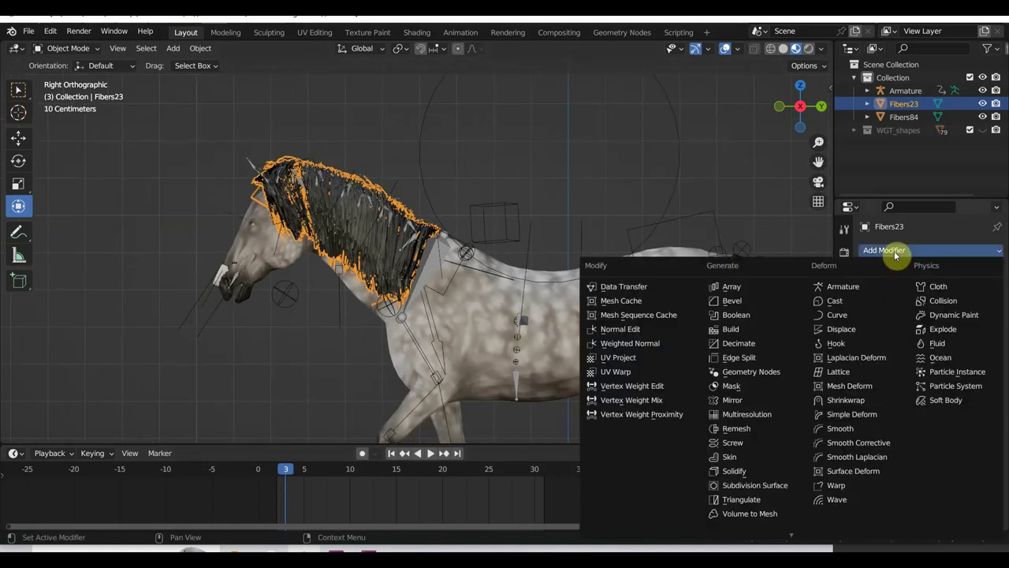
click(755, 342)
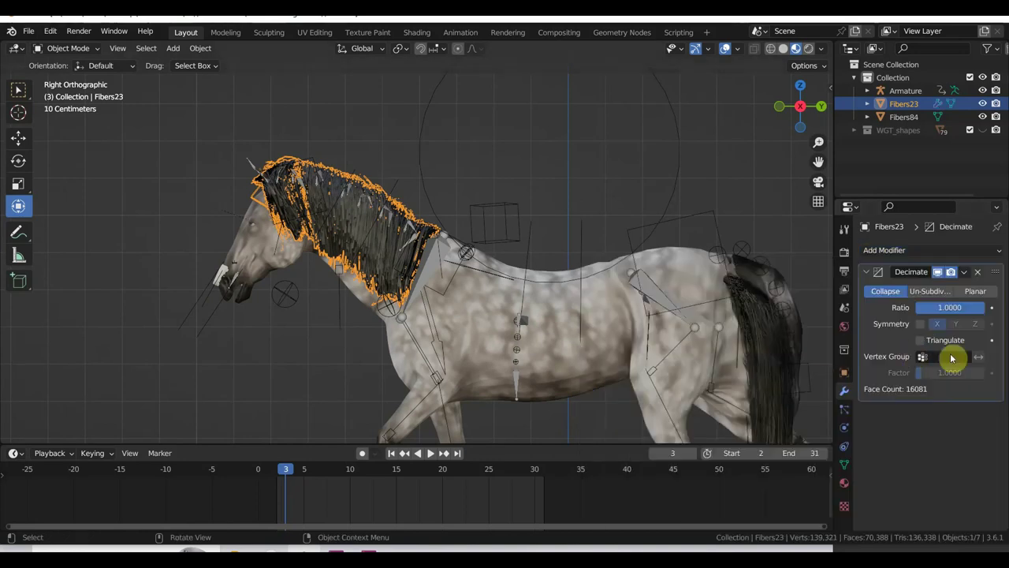
click(930, 294)
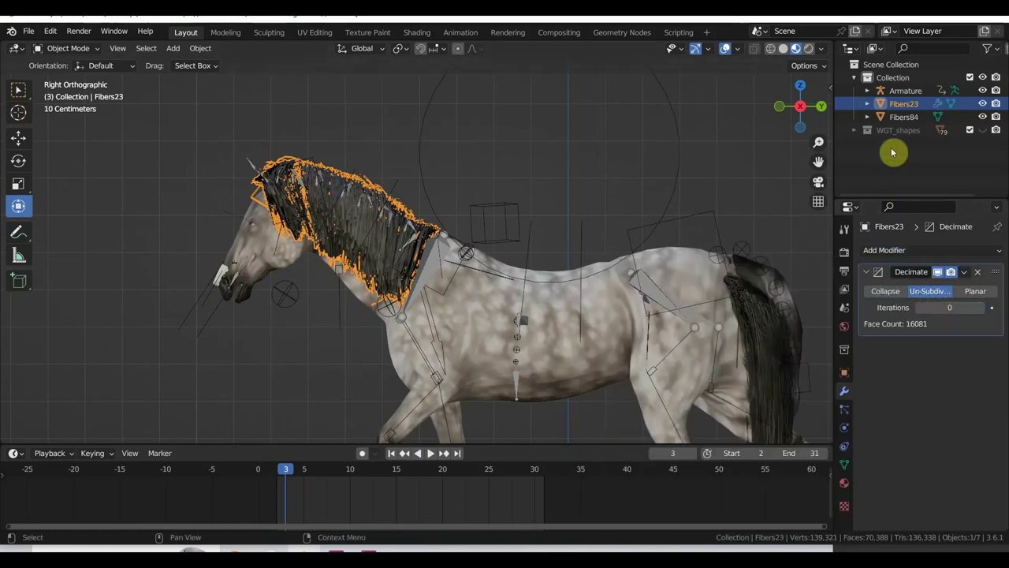
click(771, 48)
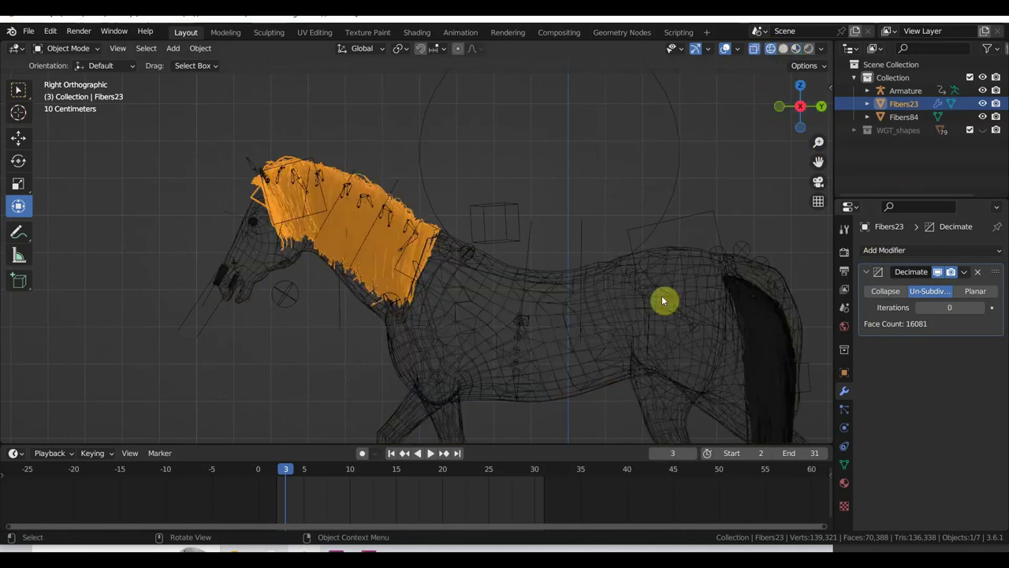
scroll(530, 296, up, 1)
scroll(530, 297, up, 2)
scroll(529, 297, up, 2)
scroll(533, 296, down, 2)
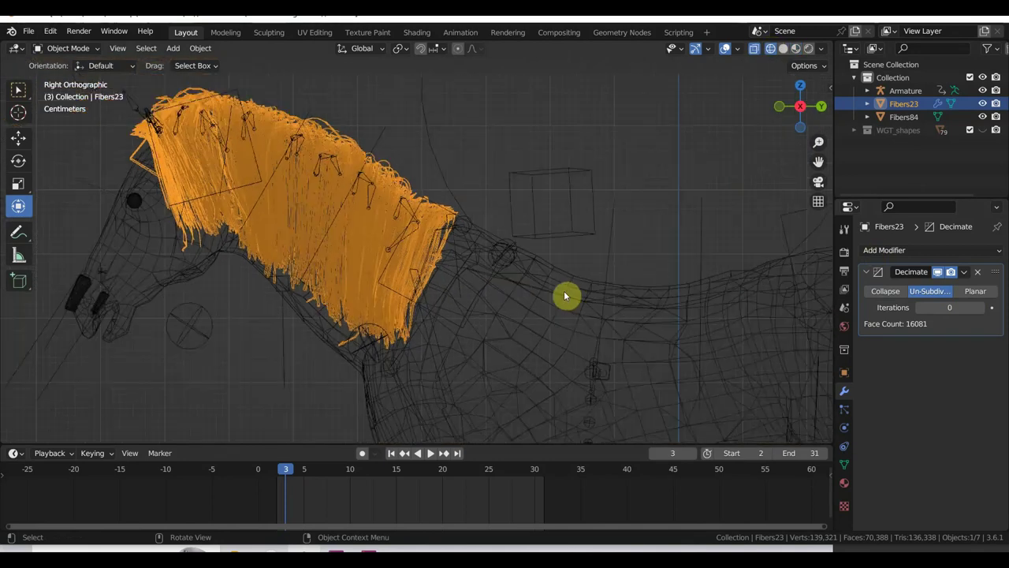
Raise the Un-Subdivide iterations to 5 and apply the Decimate modifier.
click(979, 309)
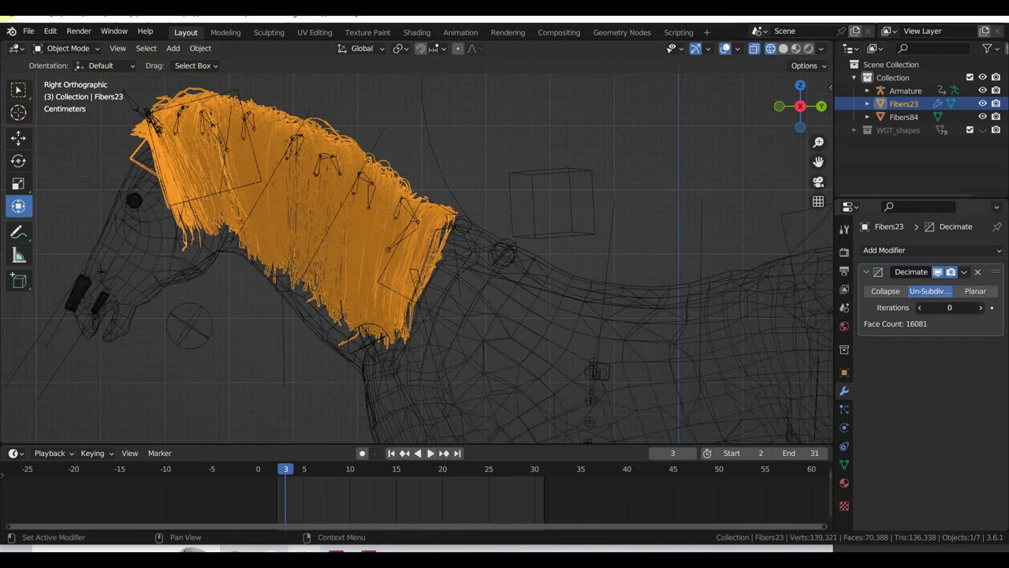
click(981, 310)
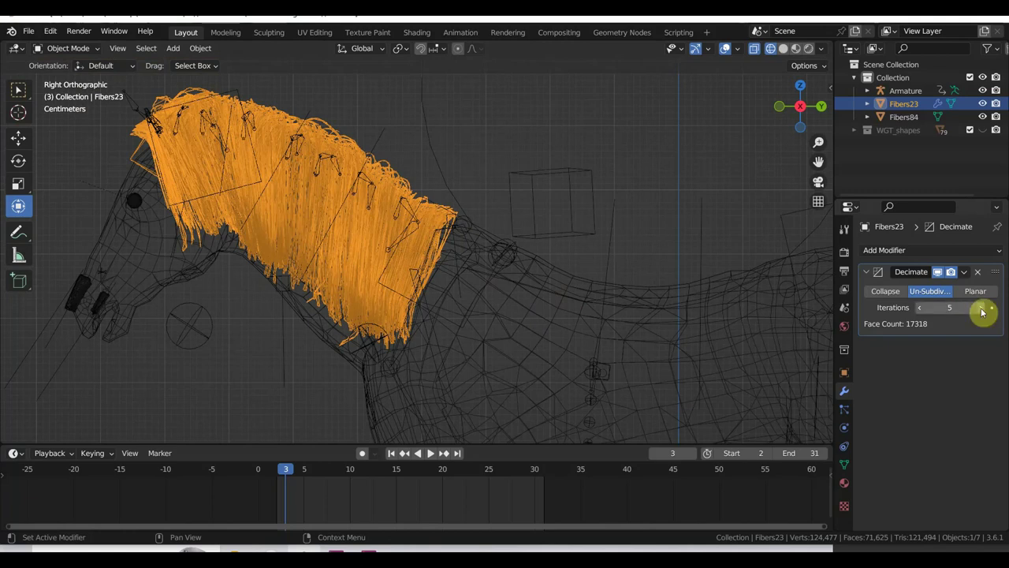
click(964, 272)
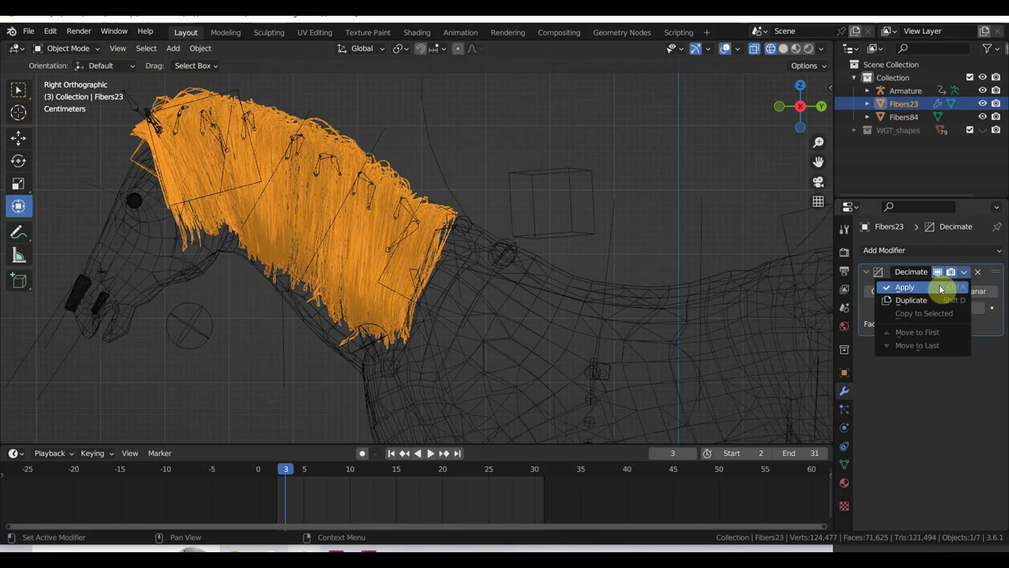
click(905, 287)
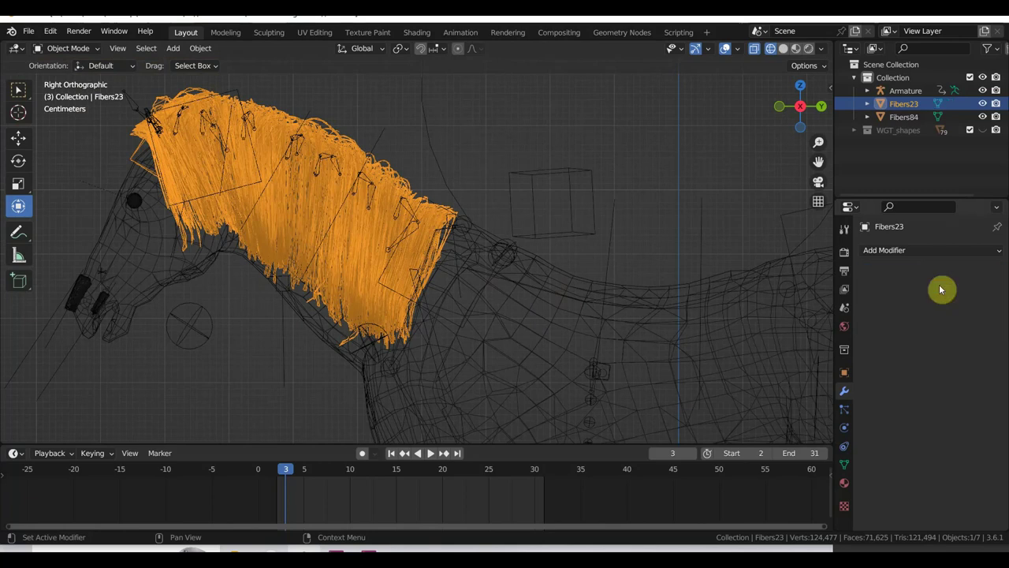
click(911, 249)
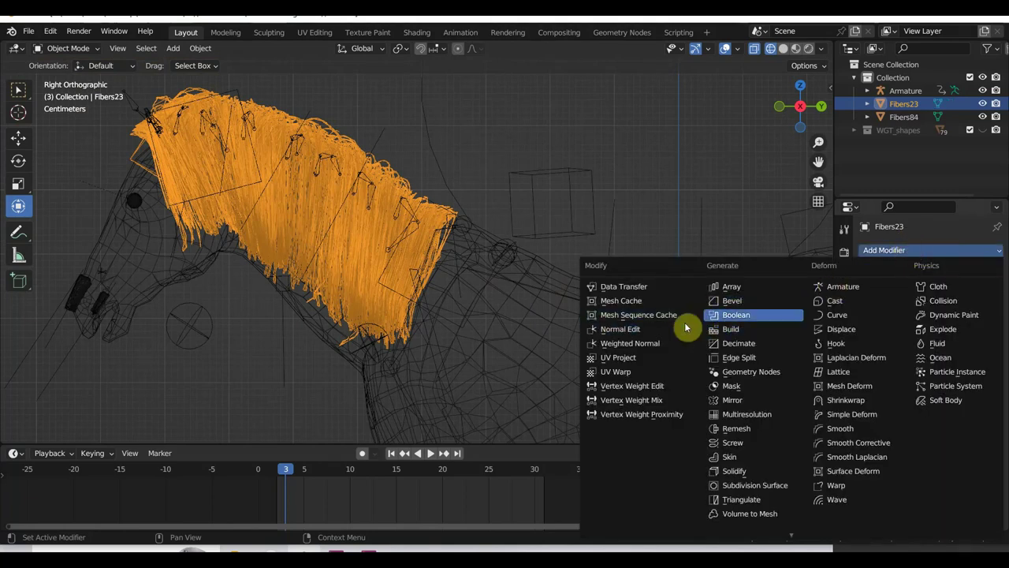
Add a second, Collapse Decimate modifier to the mane and lower its ratio.
click(735, 343)
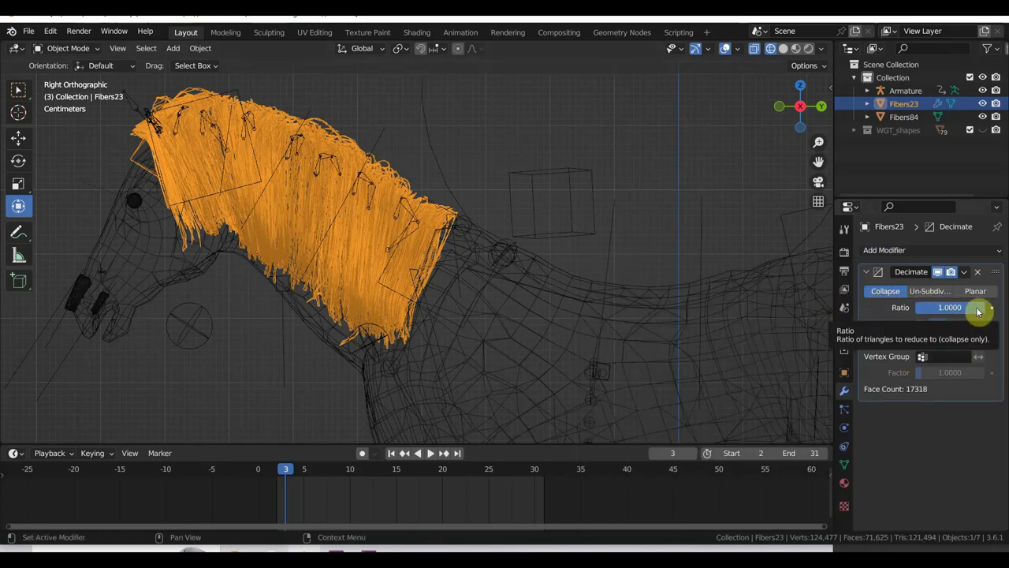
drag(978, 312, 917, 307)
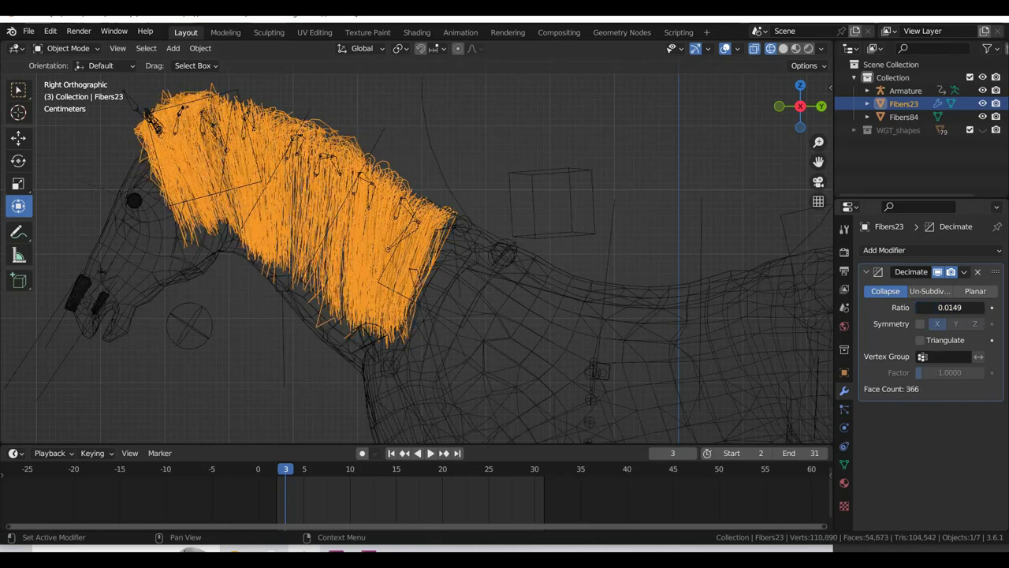
click(783, 50)
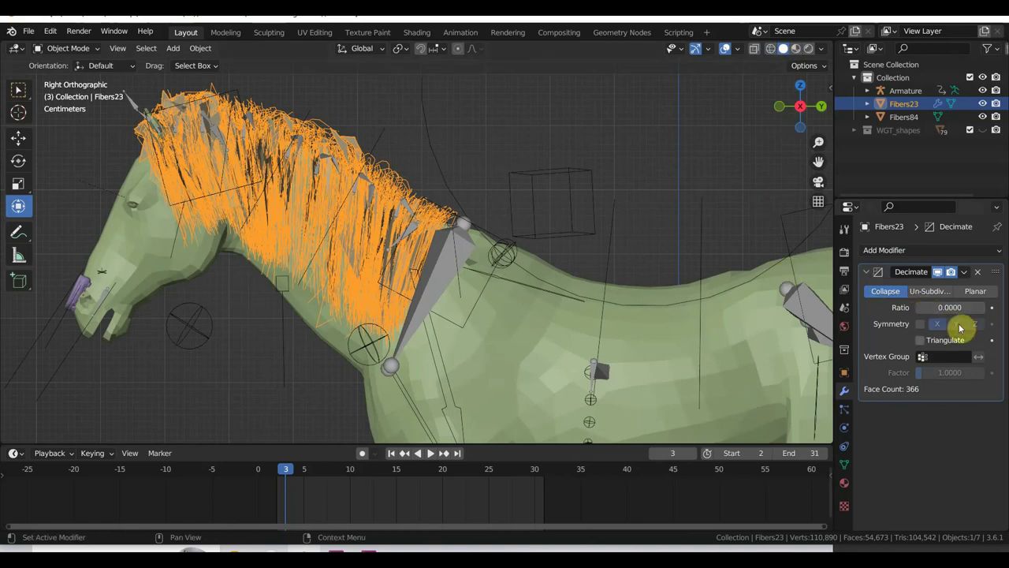
drag(921, 309, 938, 308)
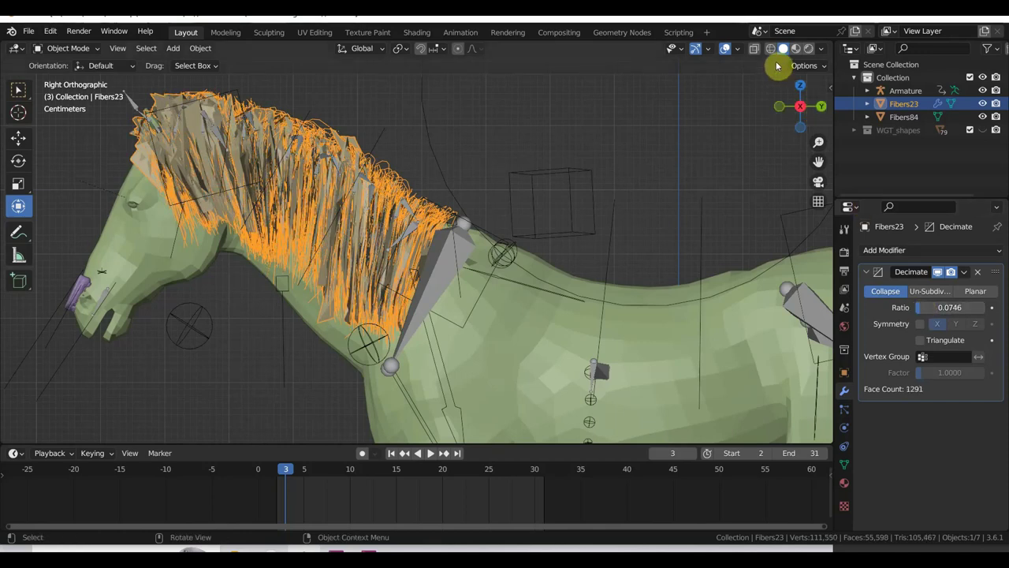
click(785, 95)
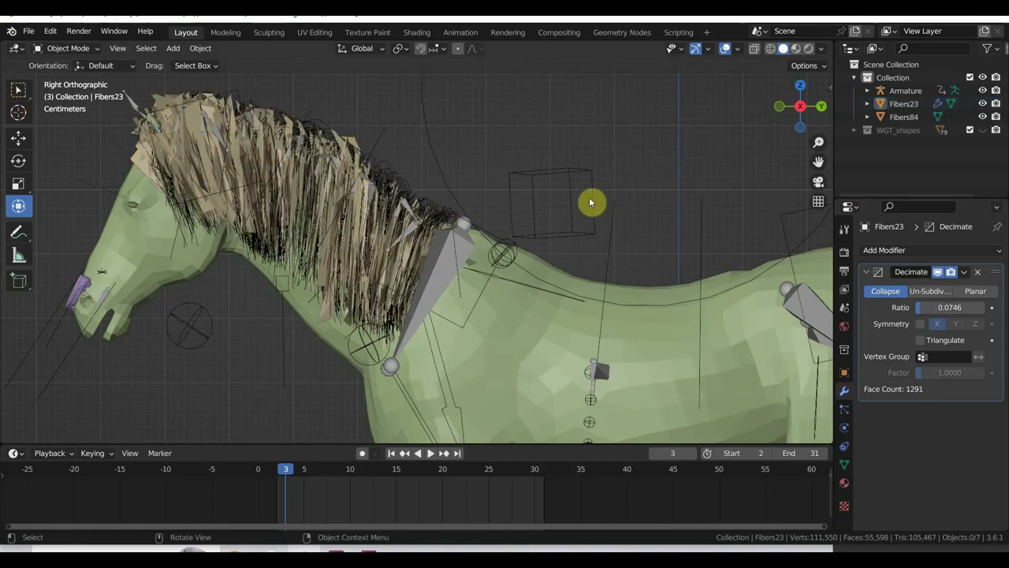
mouse_move(488, 257)
middle_down()
mouse_move(471, 276)
mouse_move(336, 231)
middle_up()
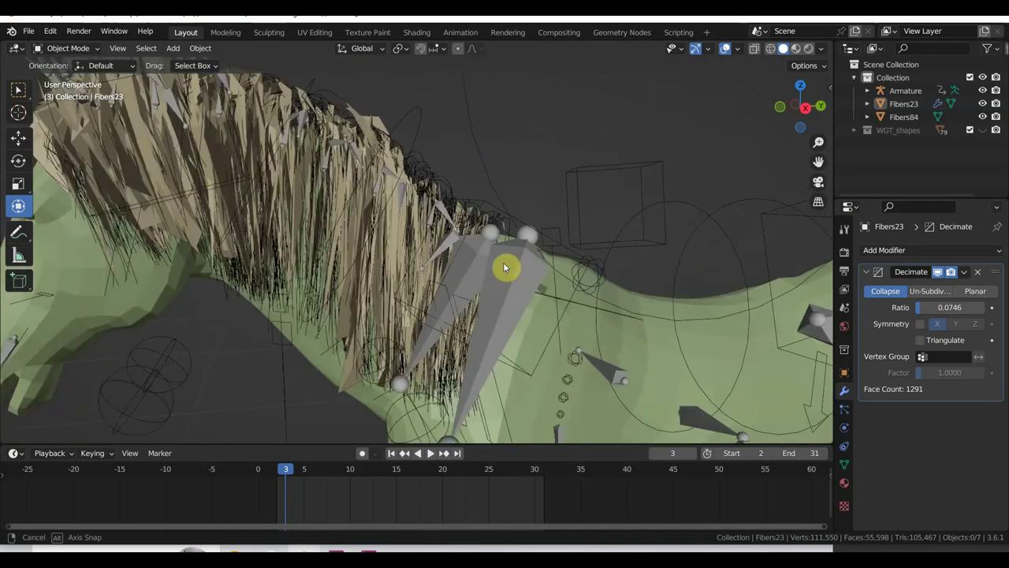
Smooth-shade the mane fibers and preview the horse with textures.
right_click(349, 219)
click(350, 218)
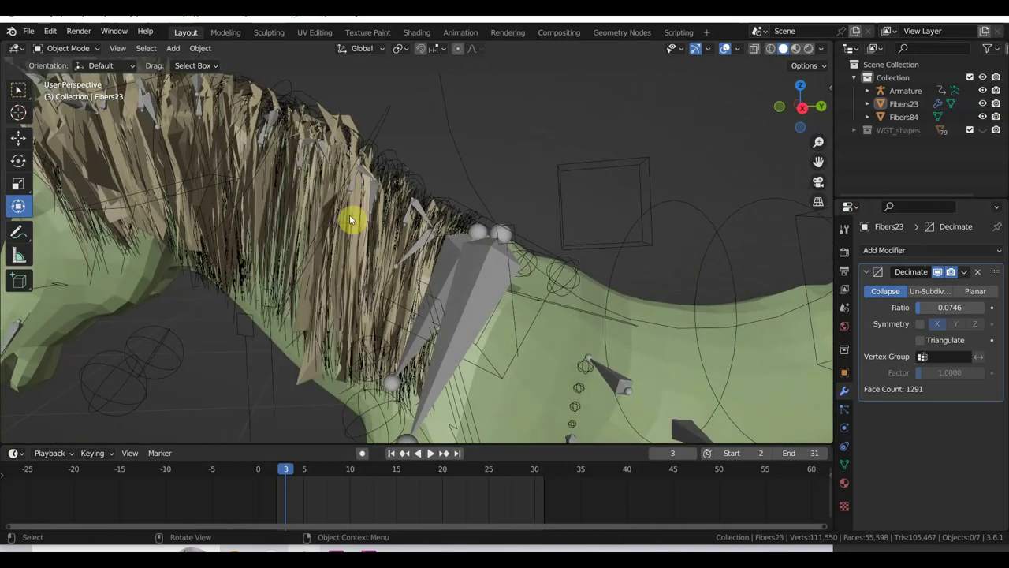
click(356, 144)
right_click(357, 139)
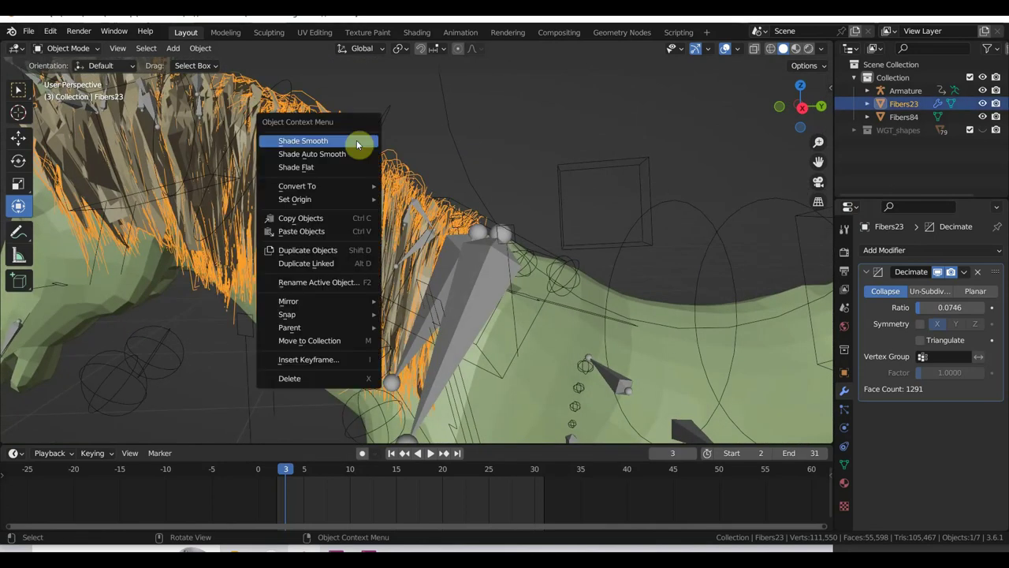
click(357, 140)
scroll(406, 210, down, 3)
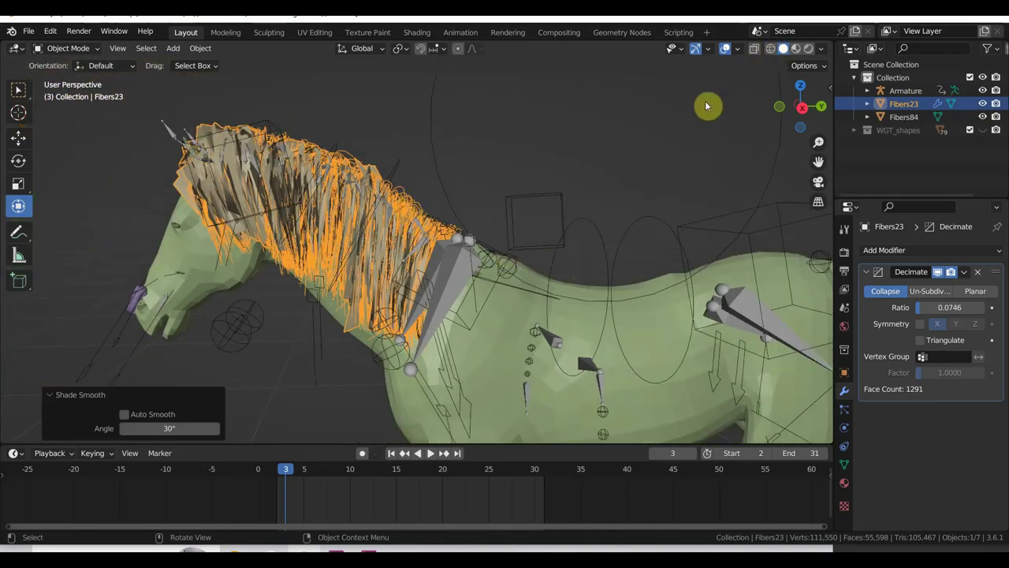
click(608, 176)
middle_drag(608, 176, 760, 107)
click(797, 48)
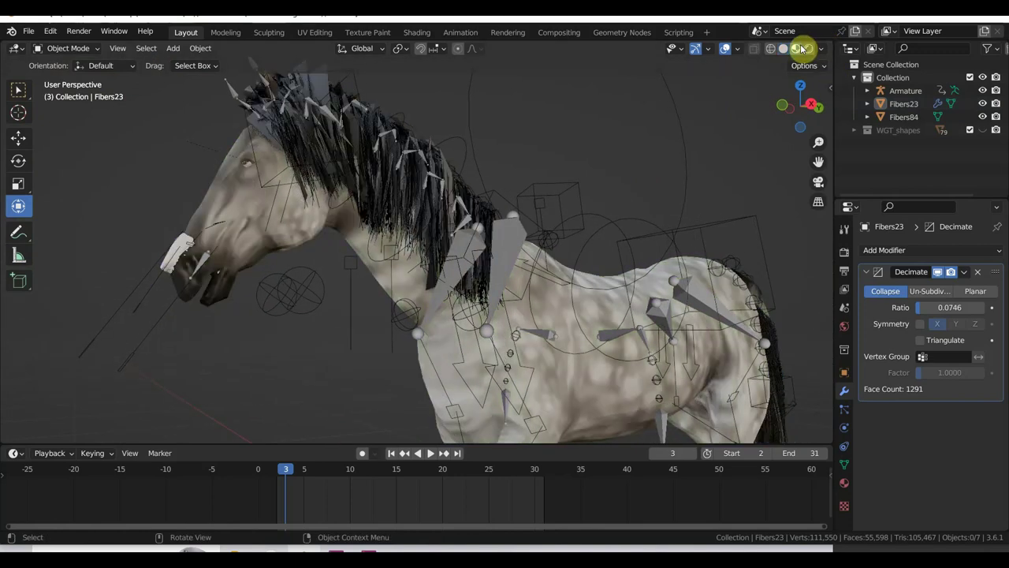
middle_drag(625, 144, 678, 212)
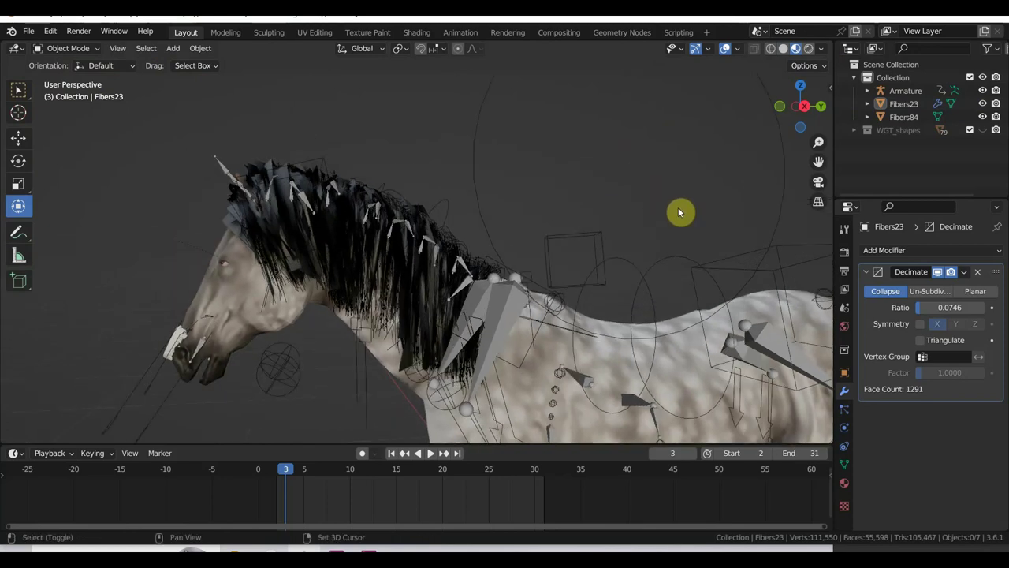
Set the decimation ratio to about 0.2164 and apply the modifier.
click(933, 310)
mouse_move(933, 310)
mouse_down()
mouse_move(953, 310)
mouse_move(938, 311)
mouse_up()
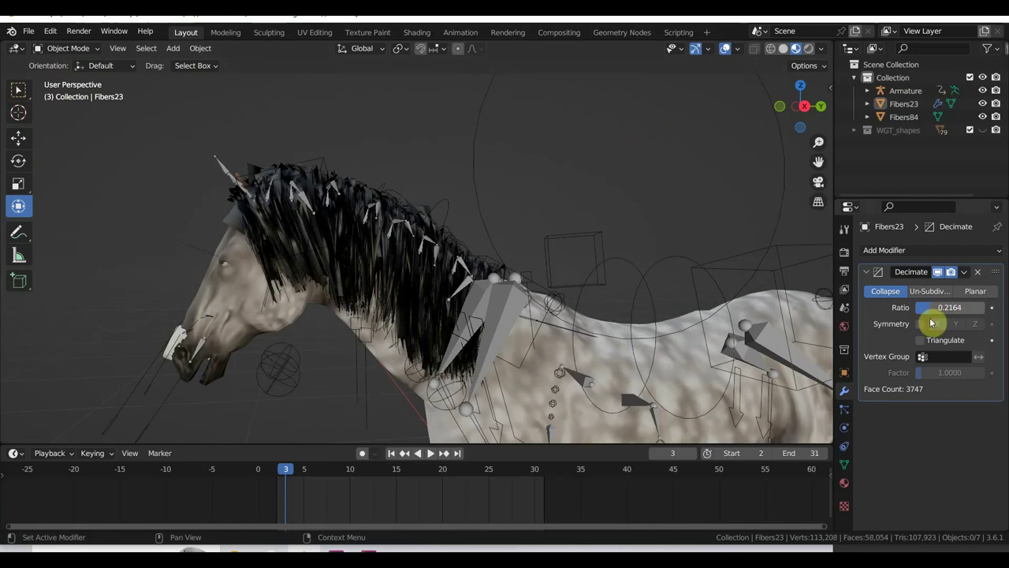
click(964, 273)
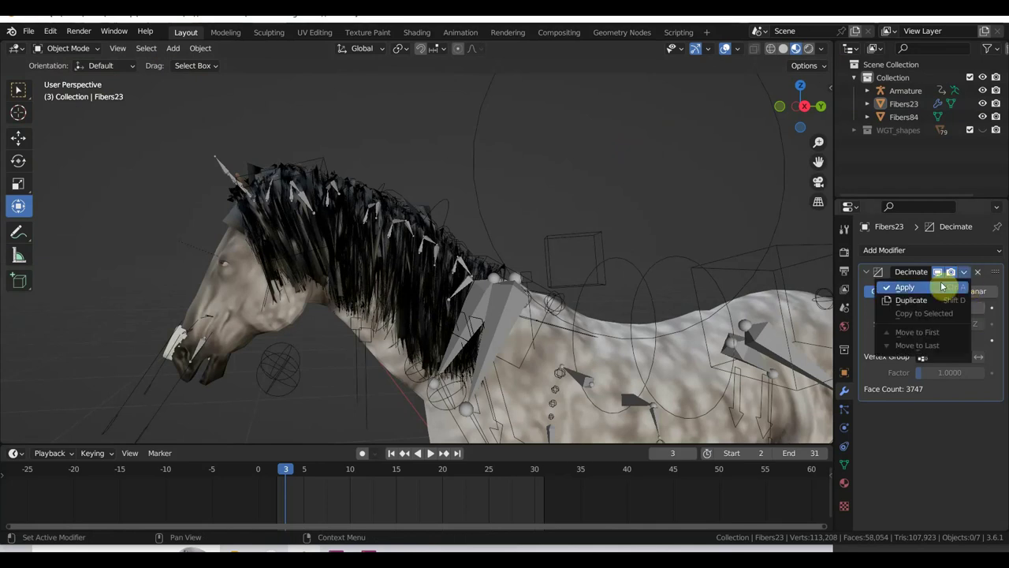
click(942, 287)
mouse_move(593, 263)
middle_down()
mouse_move(597, 280)
mouse_move(691, 288)
mouse_move(513, 190)
mouse_move(513, 225)
middle_up()
Raise the Fibers84 tail about 0.057 m along Z and nudge it along Y toward the body.
scroll(518, 240, up, 2)
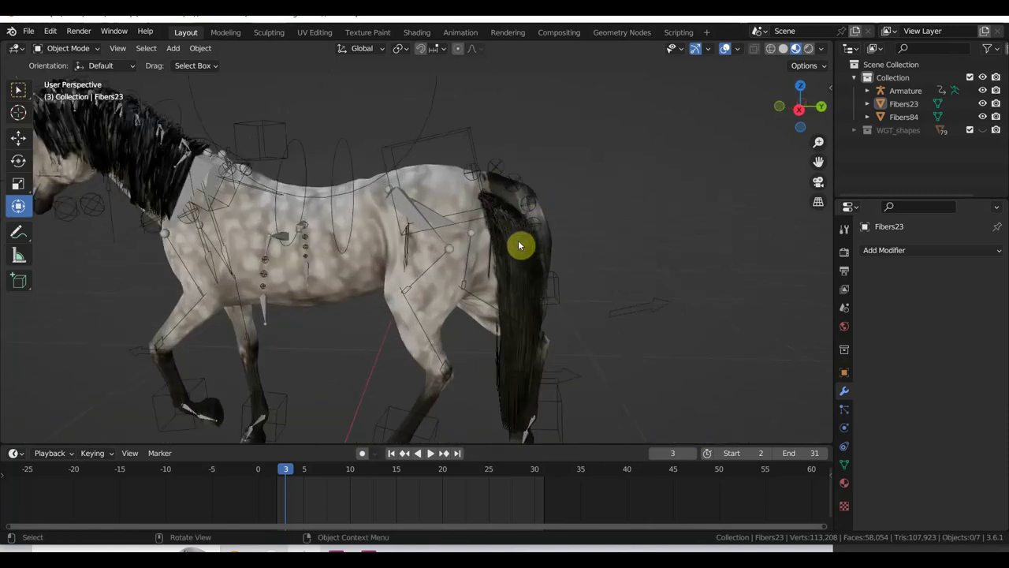
click(530, 259)
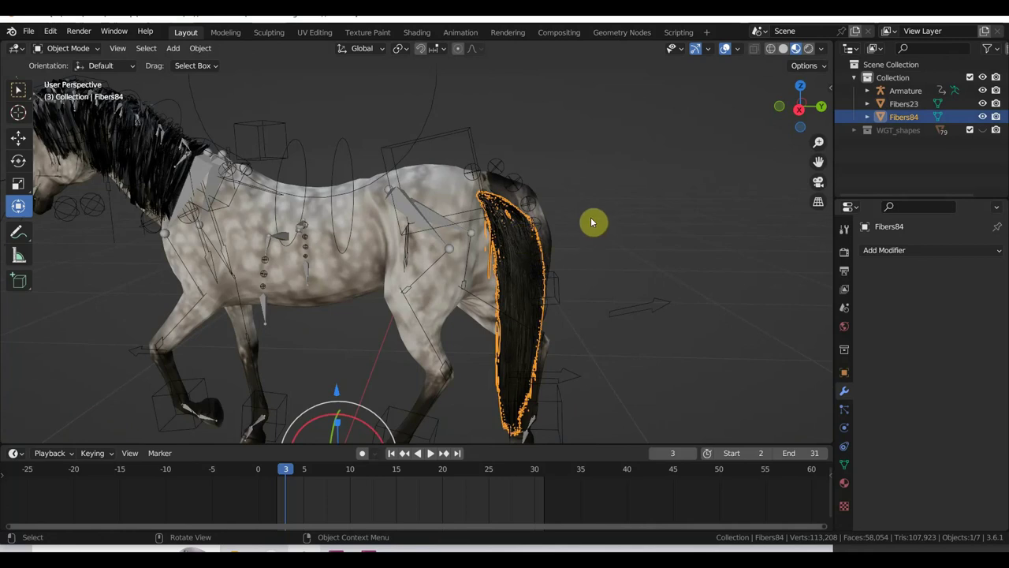
scroll(592, 212, up, 1)
middle_drag(593, 212, 392, 356)
drag(340, 396, 356, 365)
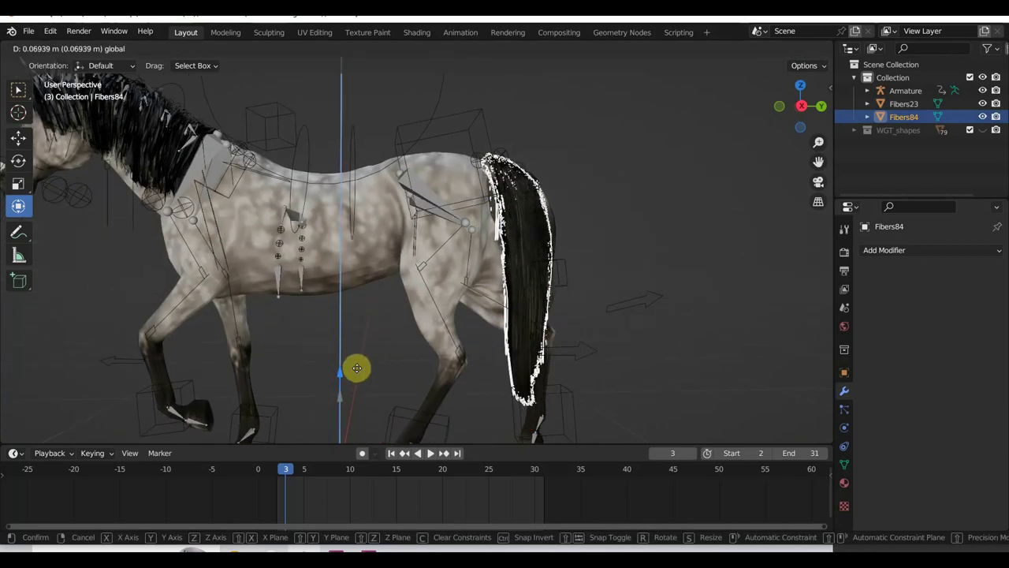
drag(357, 365, 376, 401)
scroll(376, 400, down, 1)
middle_drag(376, 401, 394, 400)
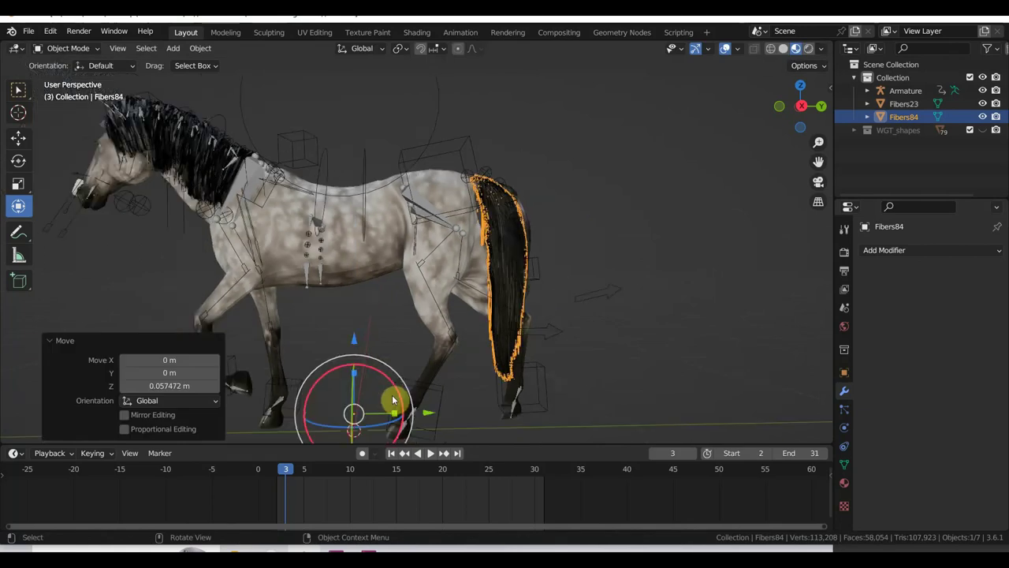
drag(432, 415, 438, 410)
scroll(604, 336, up, 1)
scroll(612, 336, up, 1)
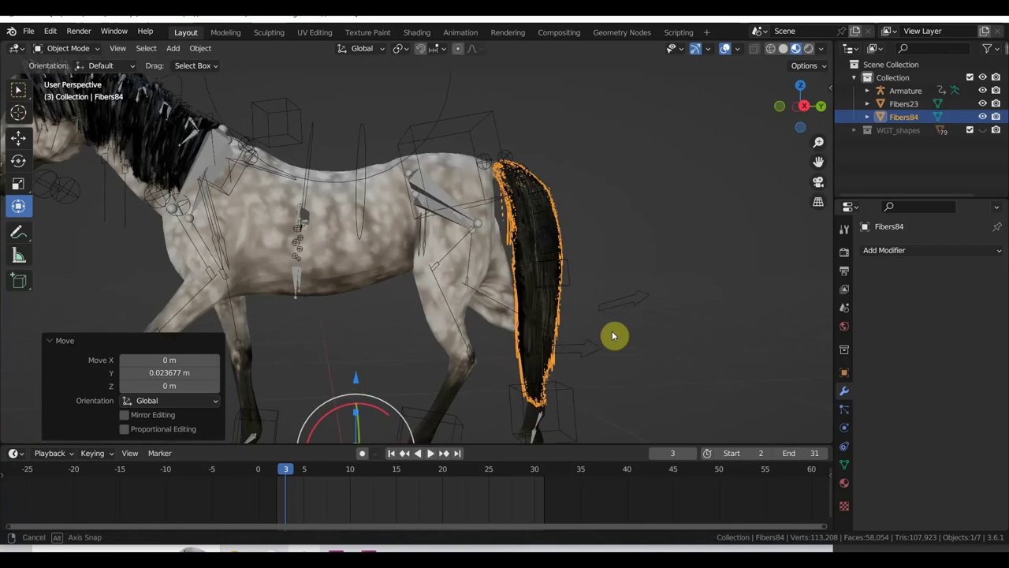
scroll(614, 336, up, 1)
Check the tail pose at frames 0 and 3 in Right orthographic view, ending on frame 0.
click(261, 469)
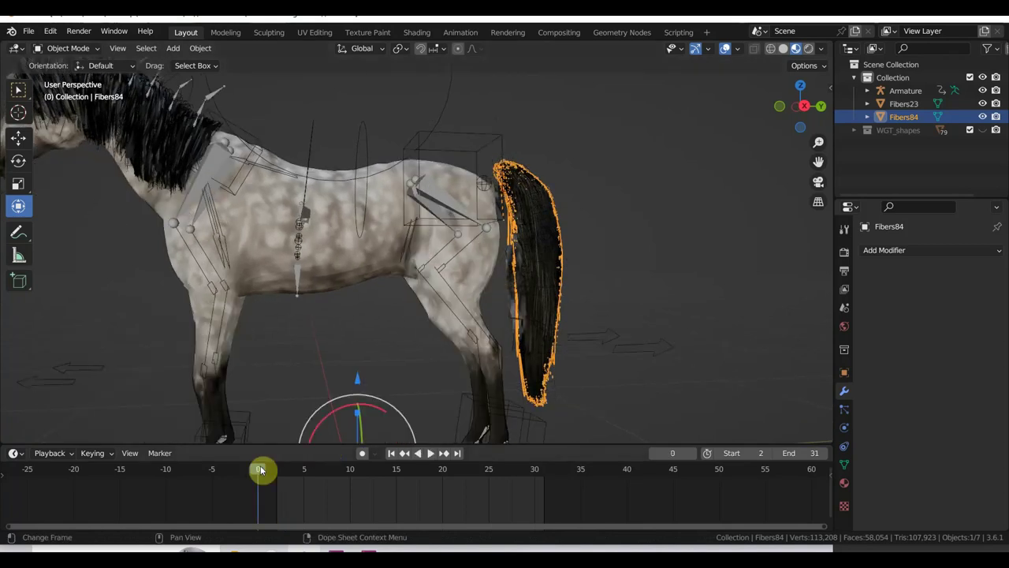
key(KP_3)
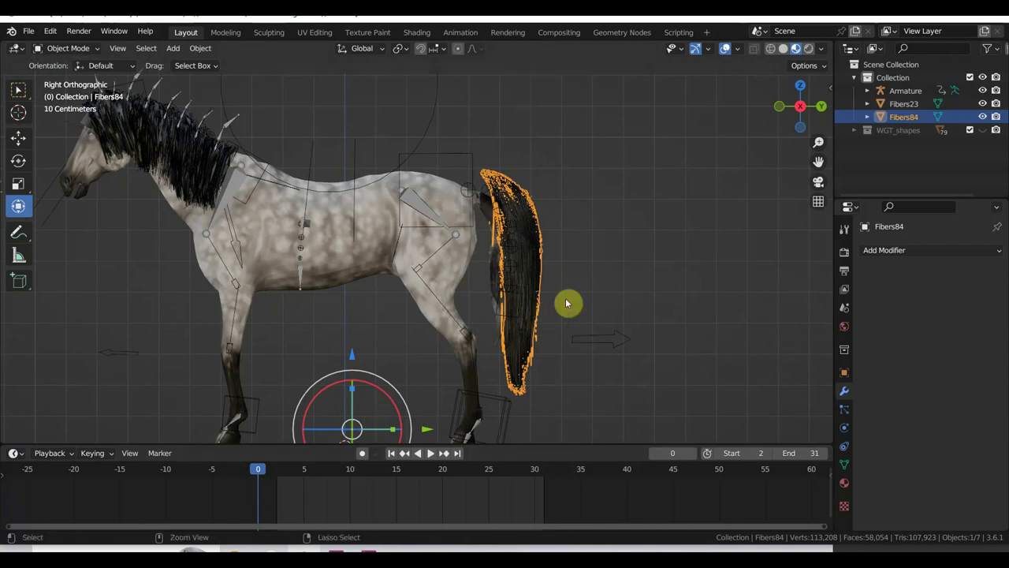
key(Up)
key(ctrl+z)
key(ctrl+z)
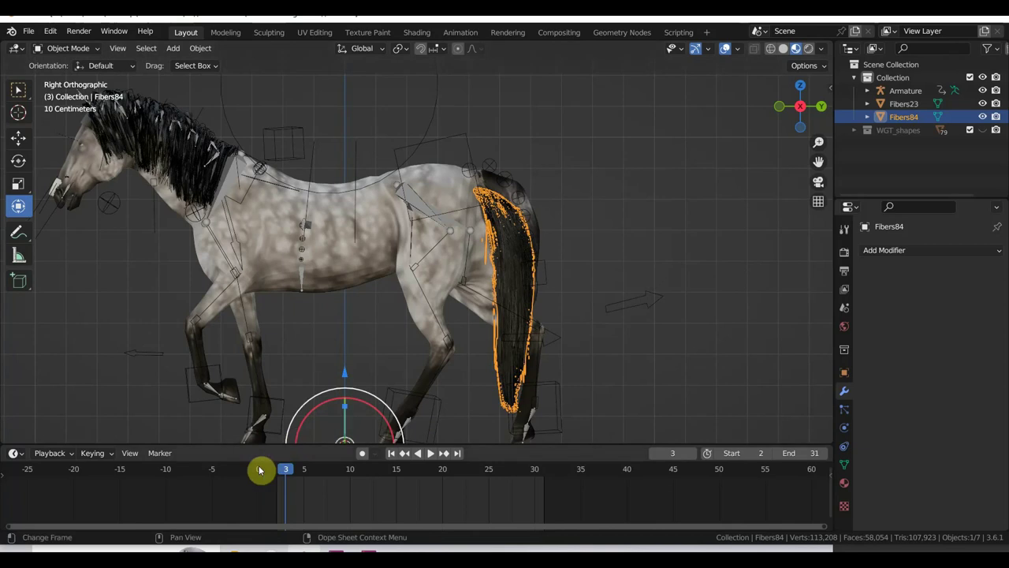
click(259, 471)
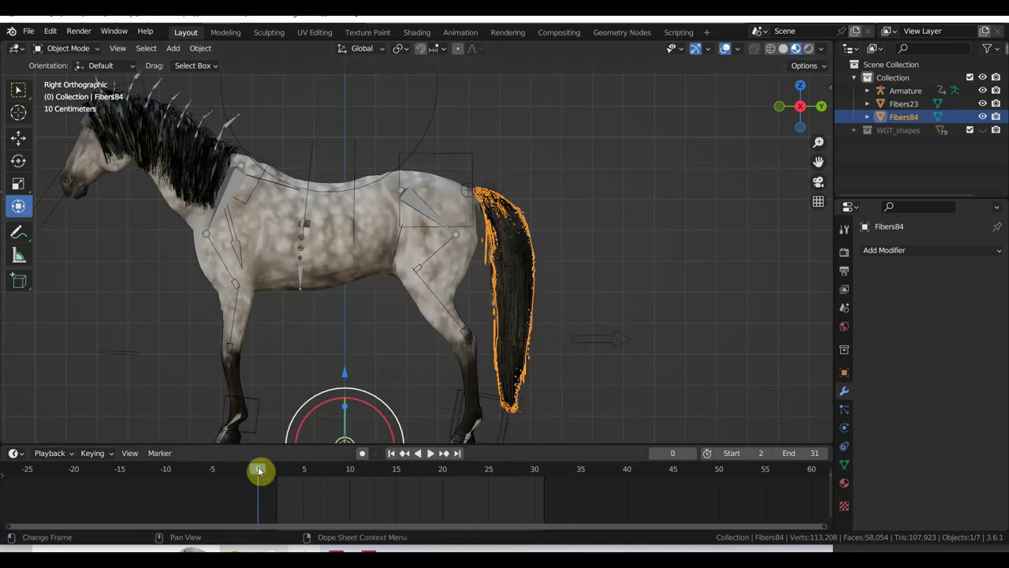
Select the Fibers84 tail and bring up the Add Modifier list.
click(504, 250)
scroll(542, 277, up, 1)
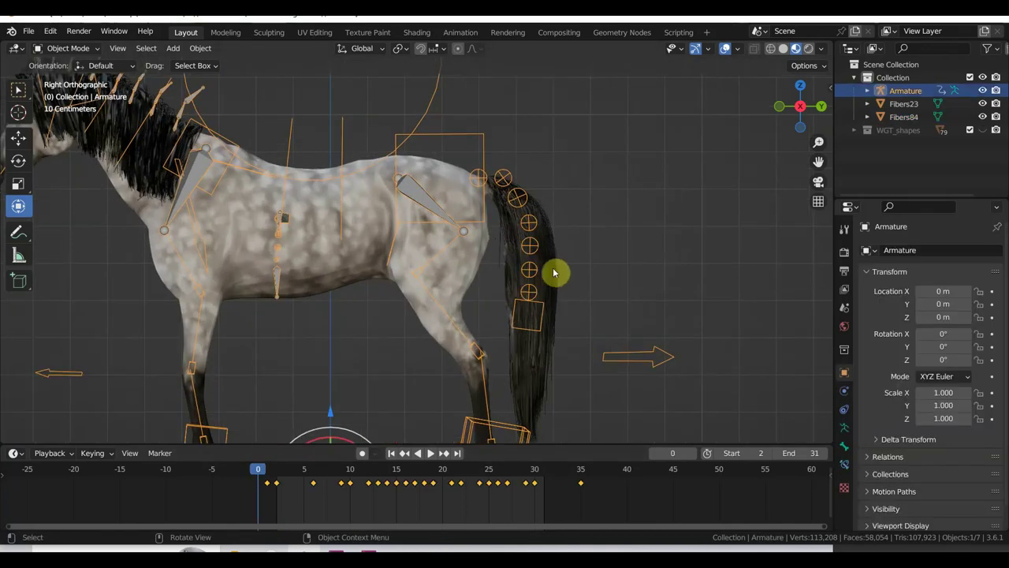
click(554, 273)
ctrl+middle_drag(588, 299, 510, 261)
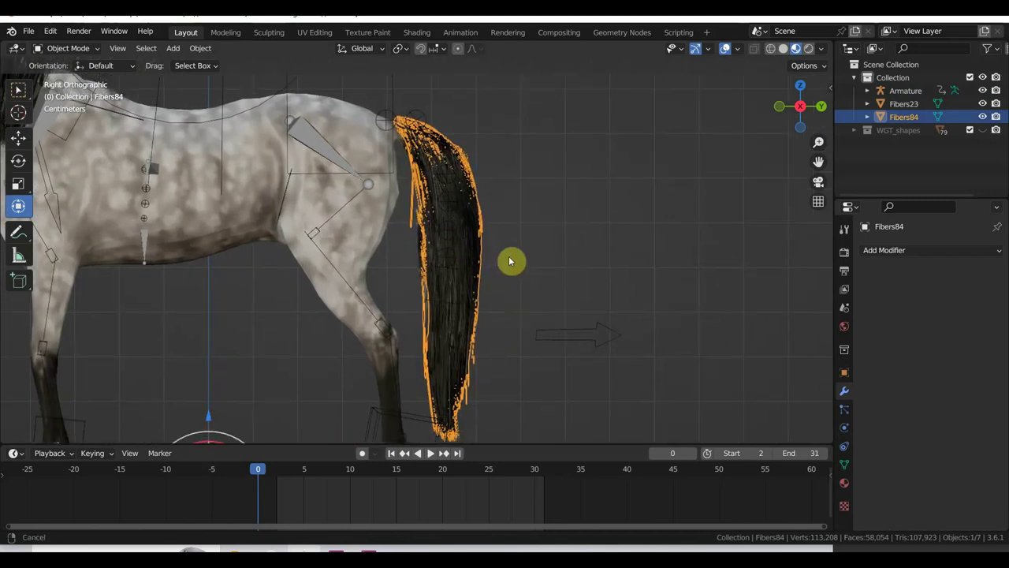
click(891, 251)
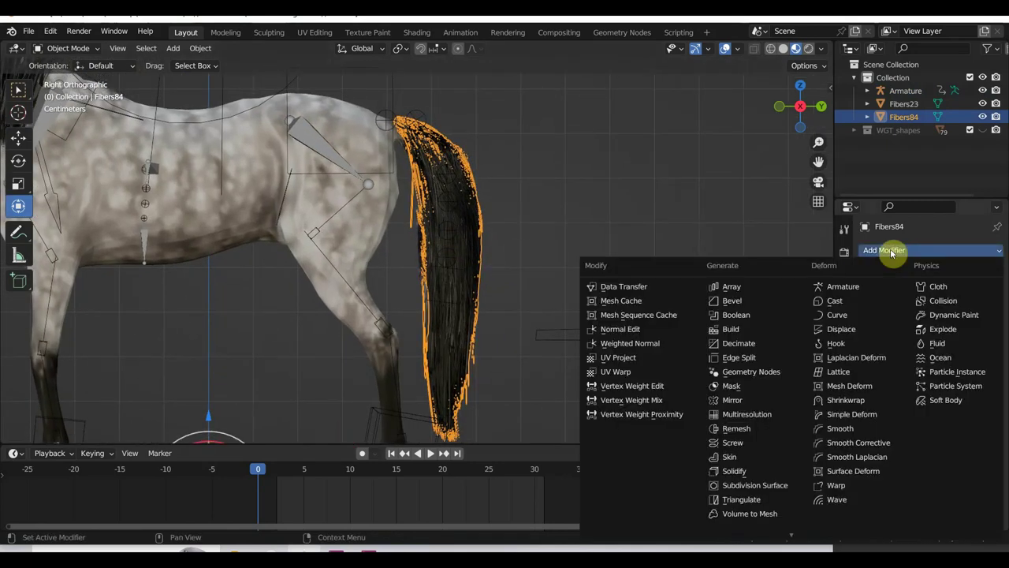
Add a Decimate modifier to the tail and settle its ratio at 0.1045.
click(753, 344)
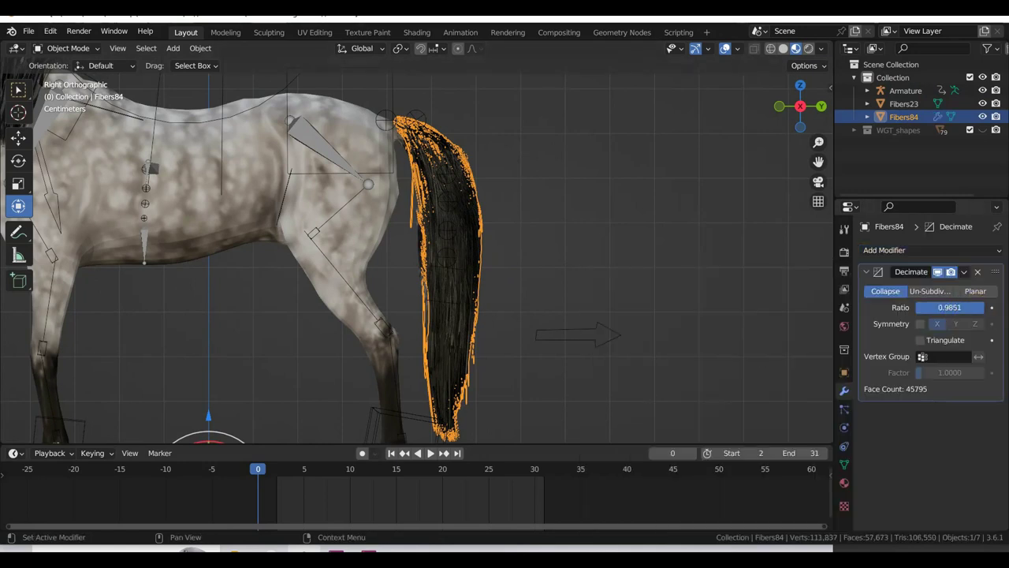
drag(982, 307, 928, 307)
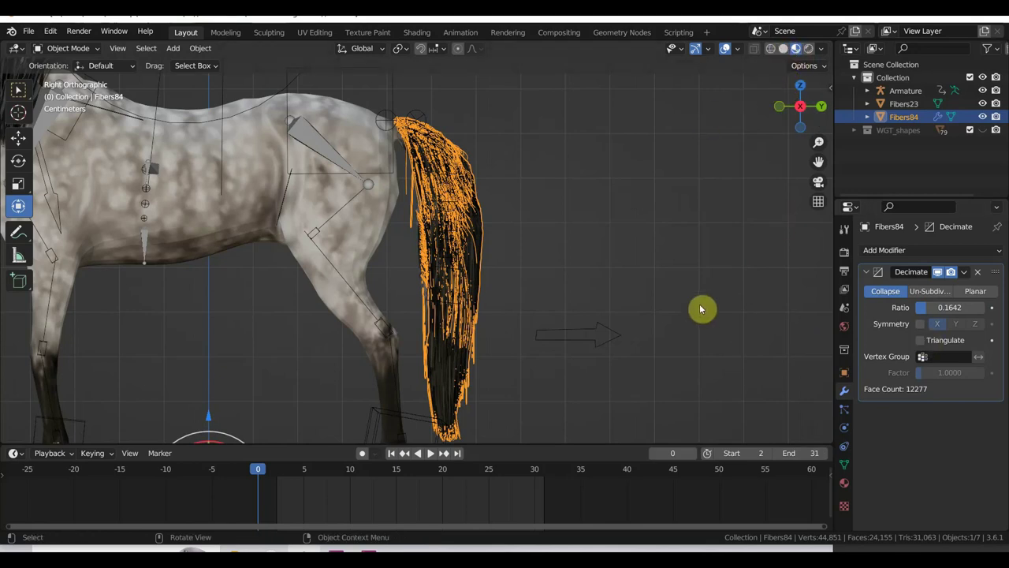
click(708, 196)
scroll(615, 284, up, 3)
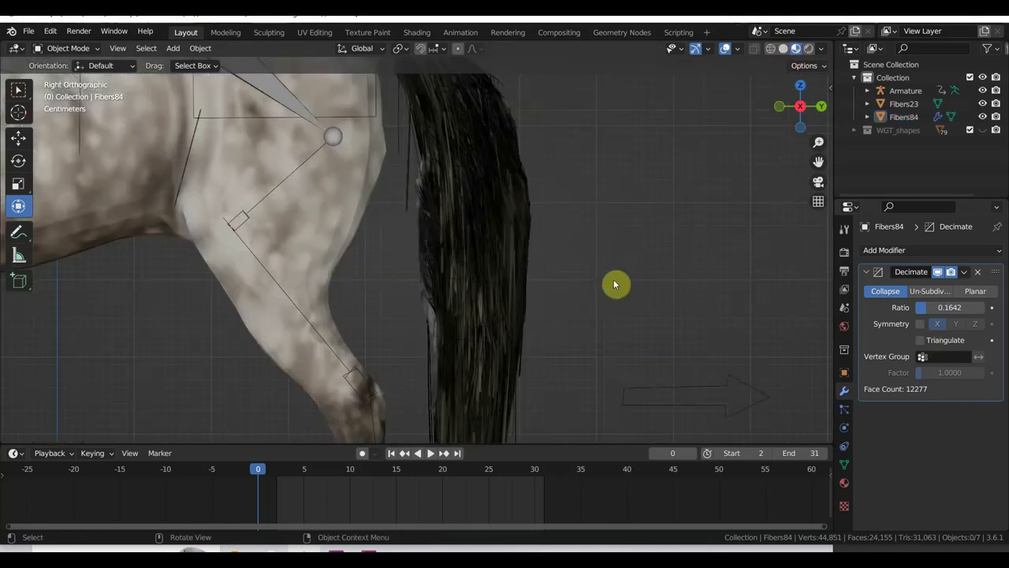
scroll(615, 284, up, 1)
scroll(615, 284, down, 3)
scroll(615, 284, down, 2)
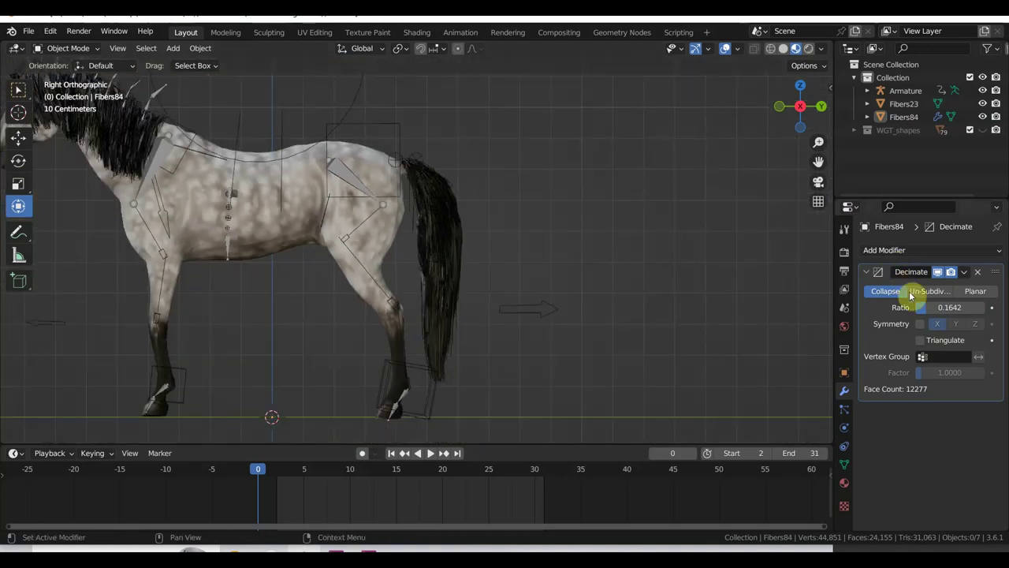
click(454, 243)
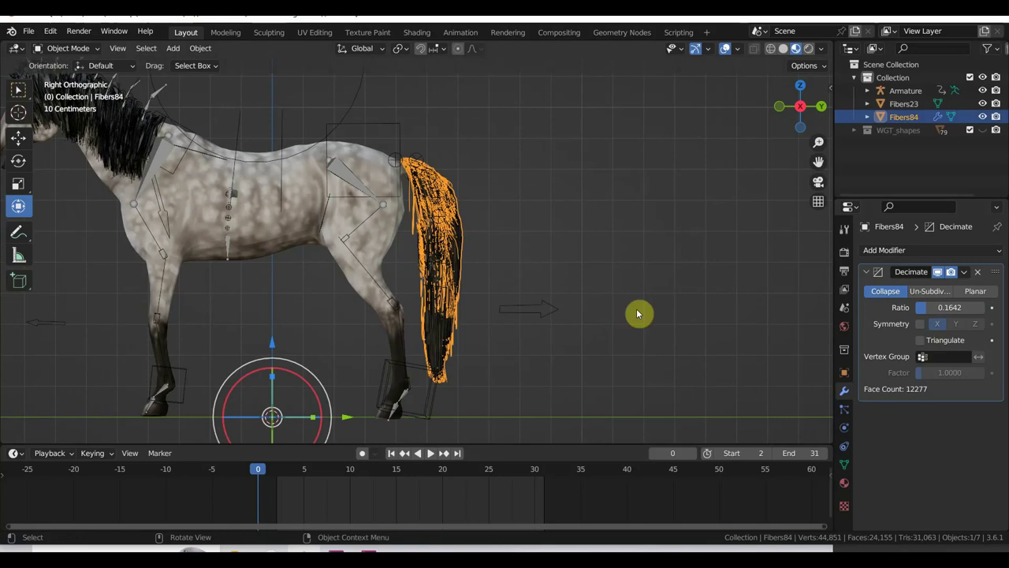
scroll(639, 314, up, 3)
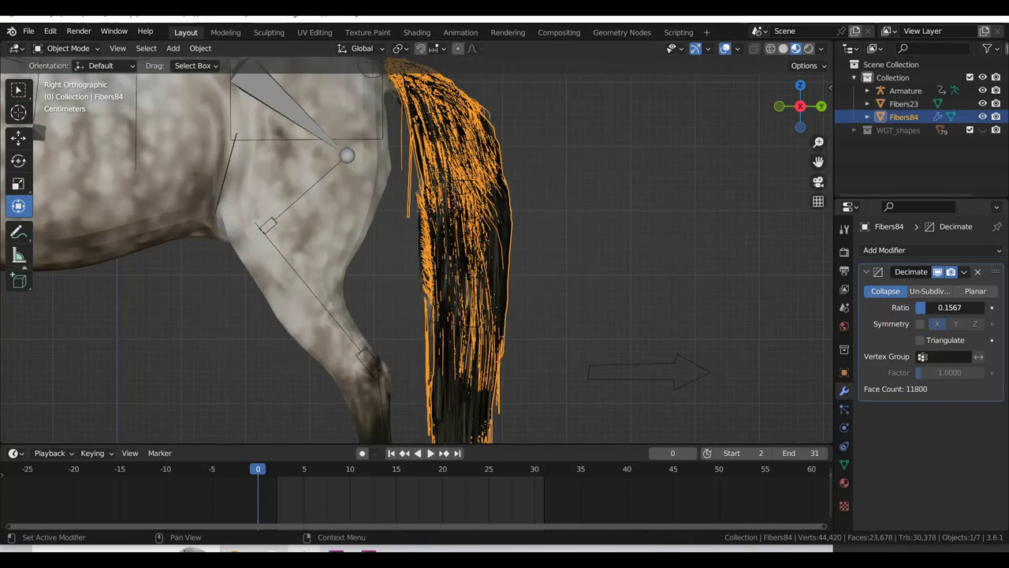
mouse_move(950, 308)
mouse_down()
mouse_move(923, 307)
mouse_move(939, 308)
mouse_up()
key(ctrl+z)
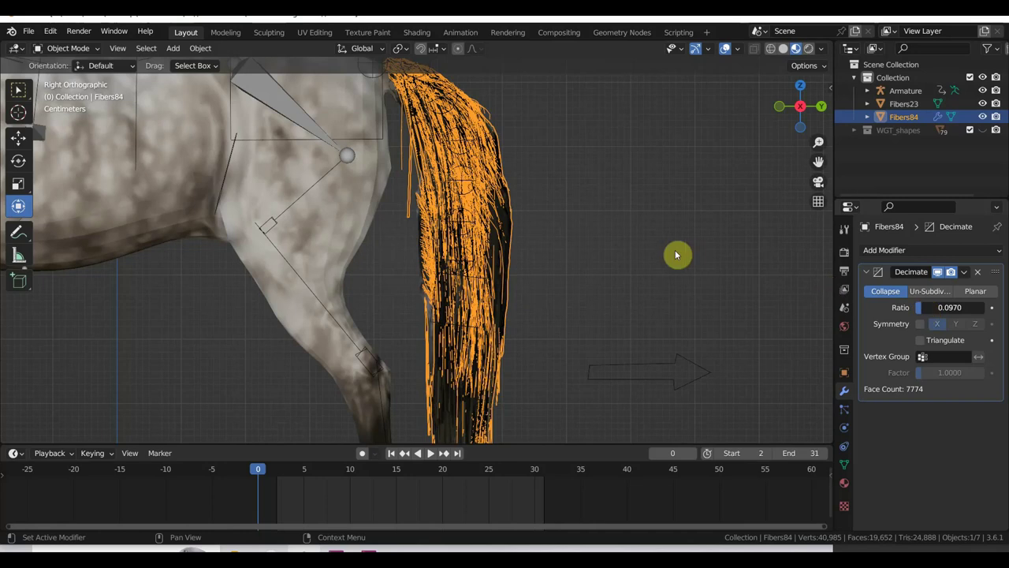
click(666, 253)
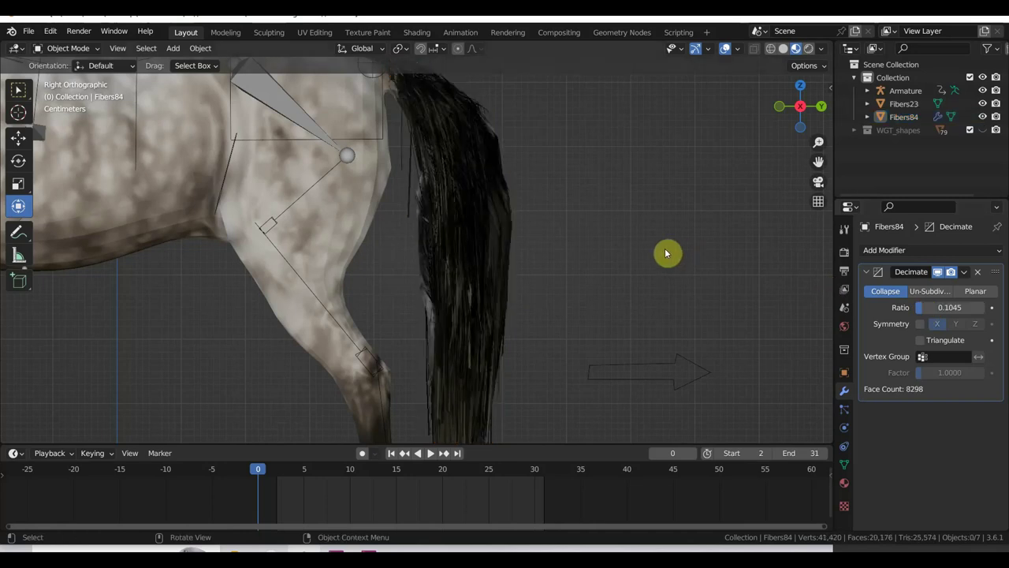
Smooth-shade the tail mesh and inspect it in perspective.
click(493, 246)
right_click(493, 247)
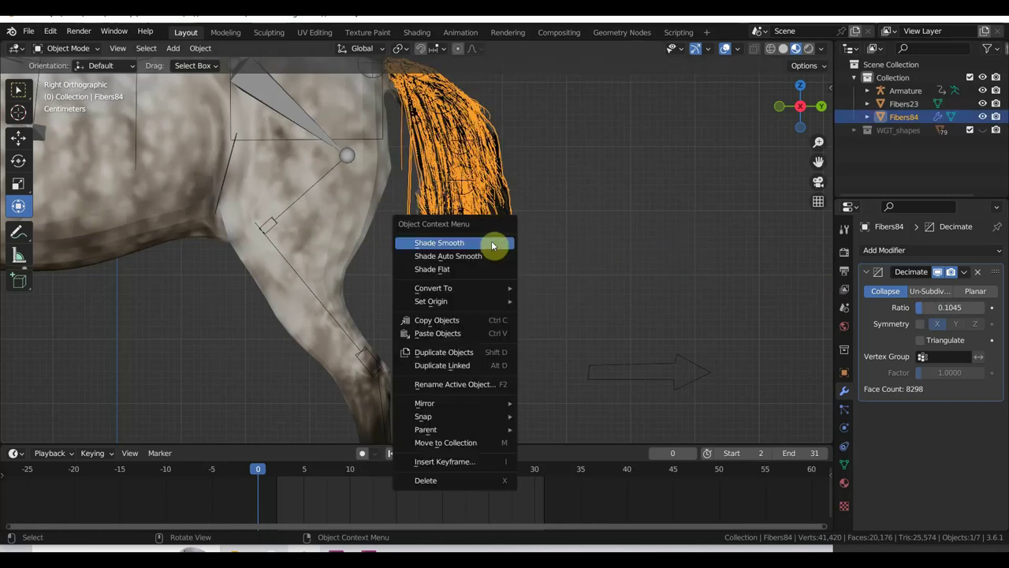
click(492, 243)
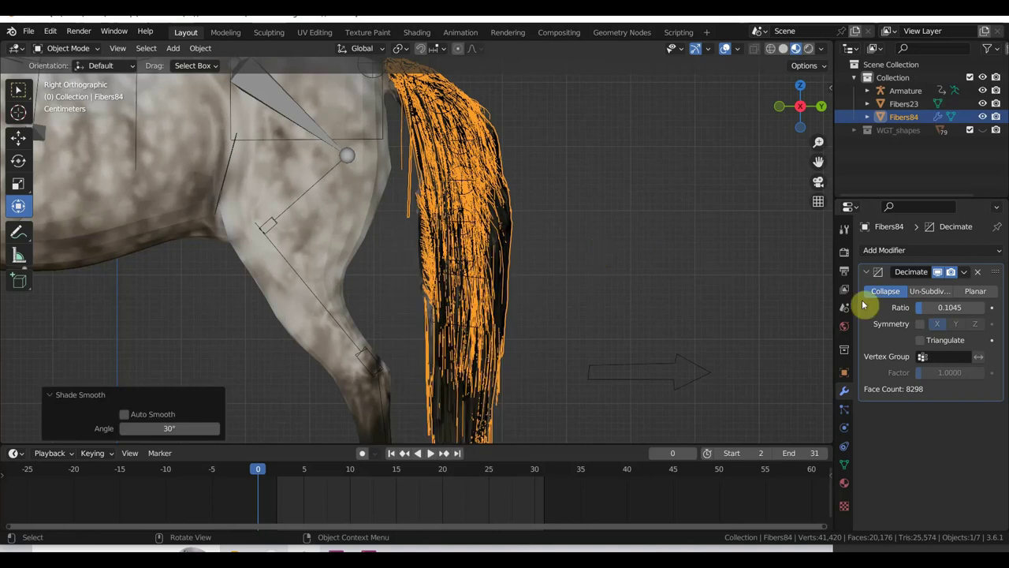
click(709, 238)
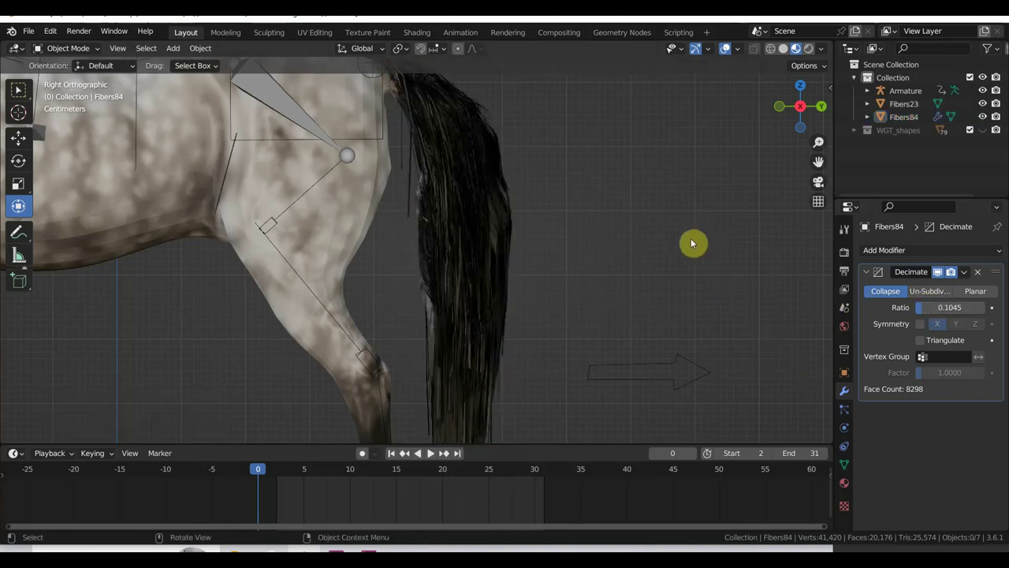
scroll(676, 254, down, 4)
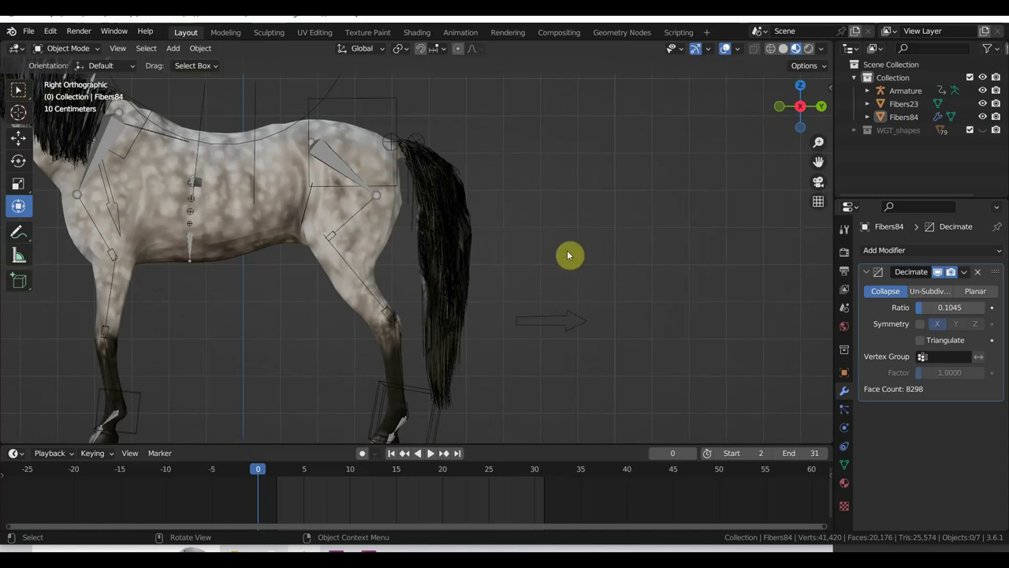
mouse_move(608, 257)
middle_down()
mouse_move(664, 256)
mouse_move(592, 250)
middle_up()
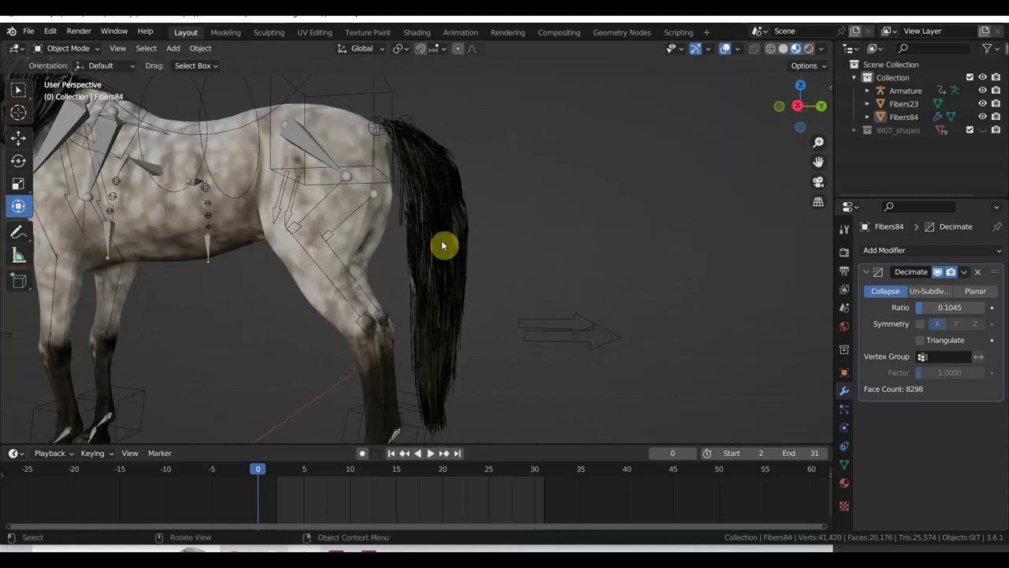
Apply the Decimate modifier permanently and return to Right view.
click(965, 272)
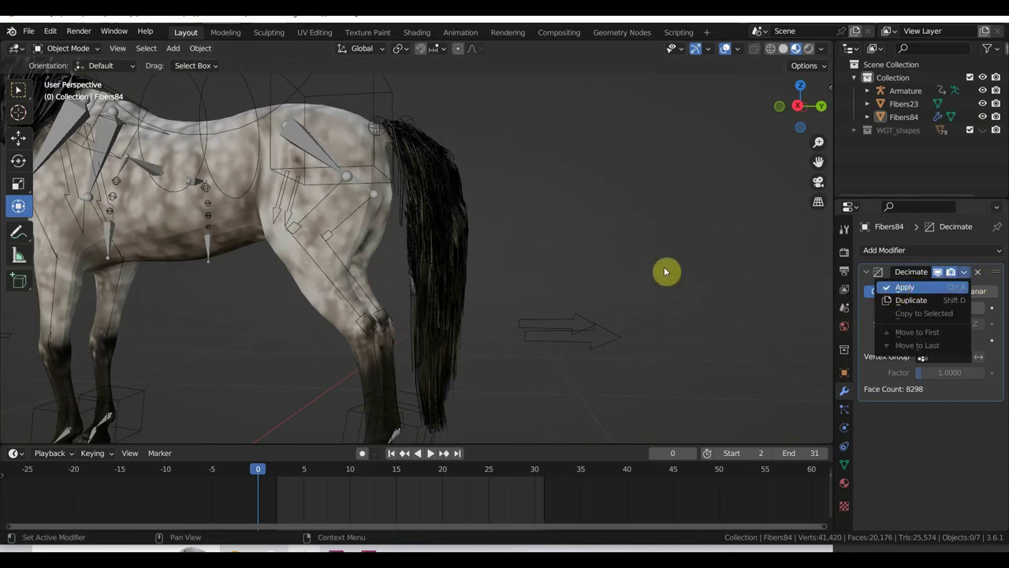
key(ctrl+a)
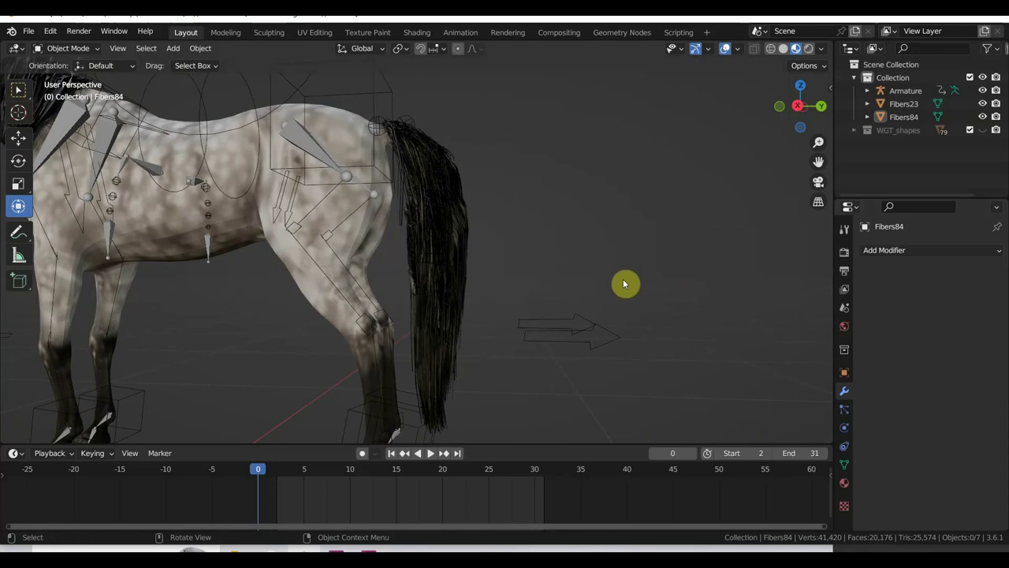
key(KP_3)
Move the Fibers84 tail -0.016 m along Y against the rump and check it from an angle.
scroll(599, 275, down, 3)
shift+middle_drag(597, 279, 689, 299)
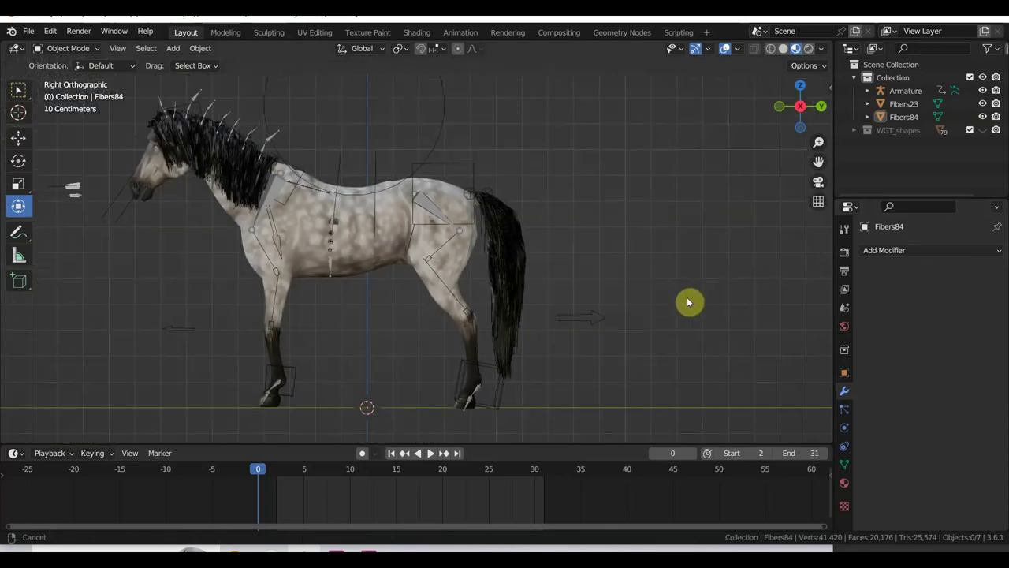
click(554, 268)
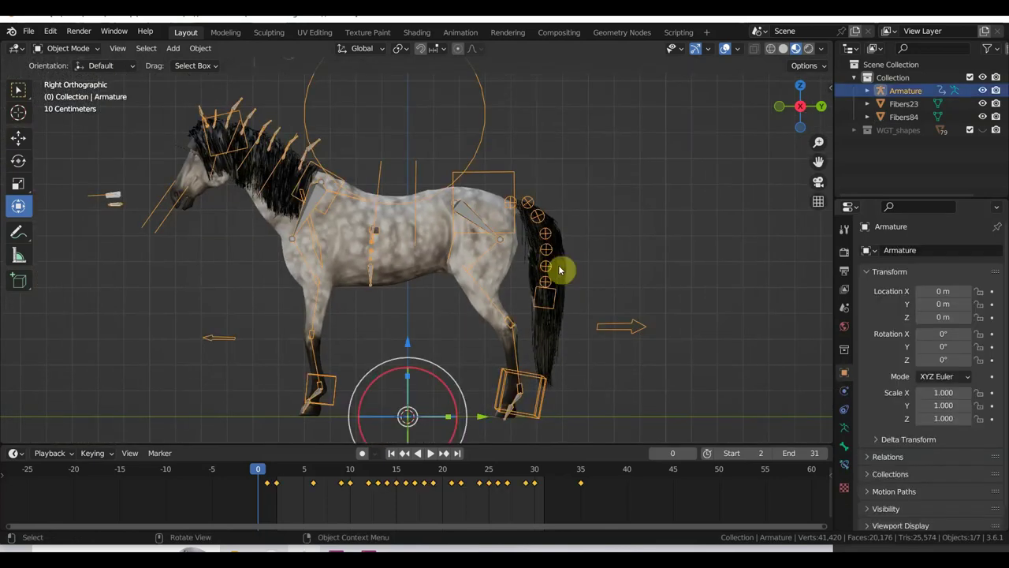
click(565, 270)
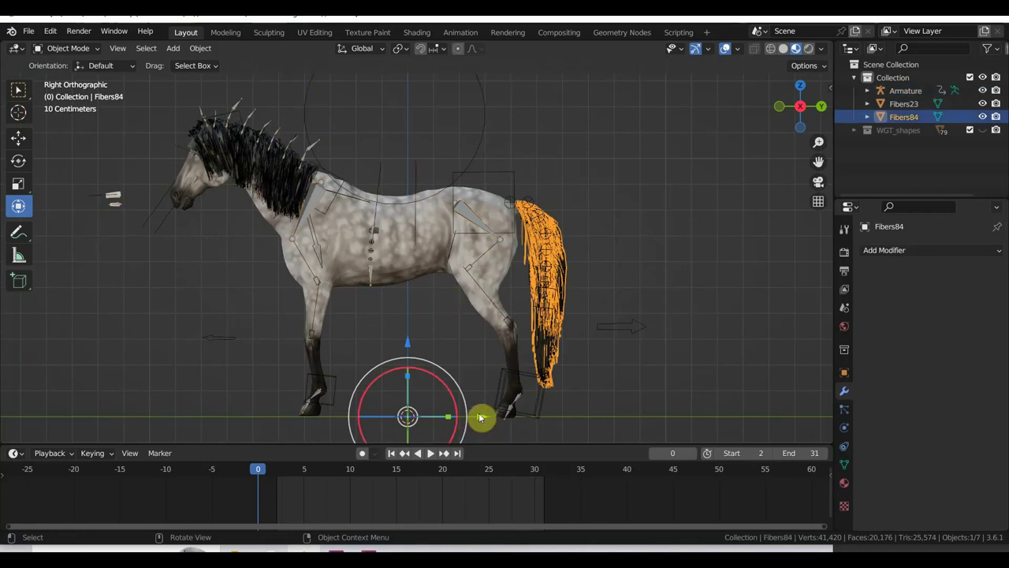
drag(480, 417, 475, 420)
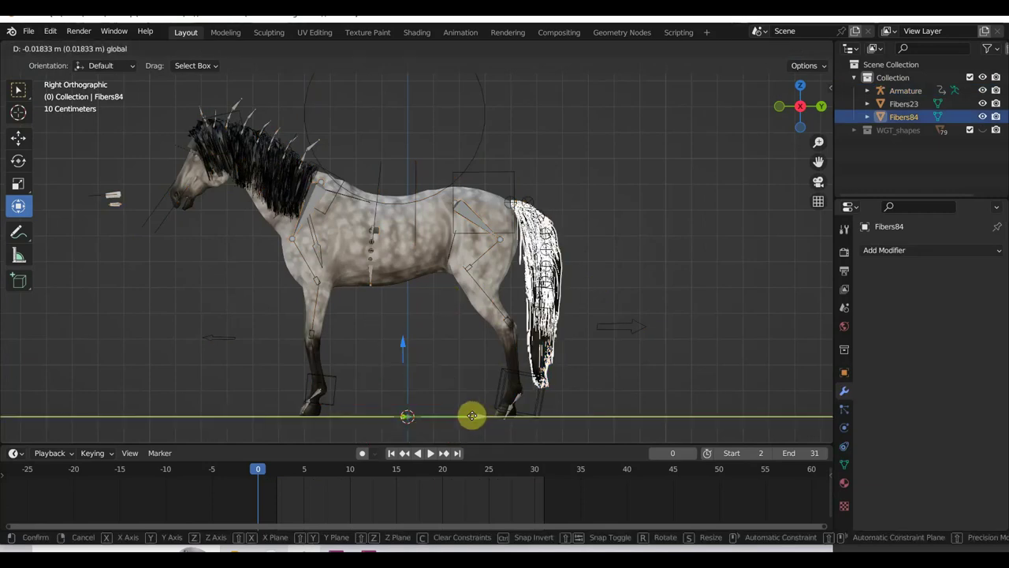
scroll(597, 345, up, 2)
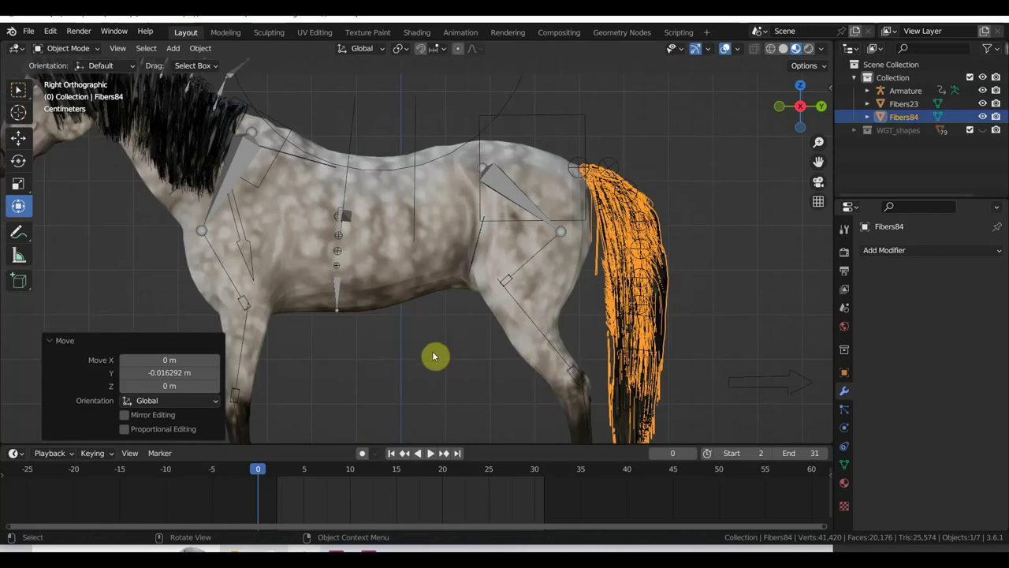
scroll(418, 356, up, 2)
mouse_move(437, 354)
middle_down()
mouse_move(396, 362)
mouse_move(460, 317)
mouse_move(550, 310)
middle_up()
Bring up the Save As file browser for the scene.
scroll(461, 320, down, 3)
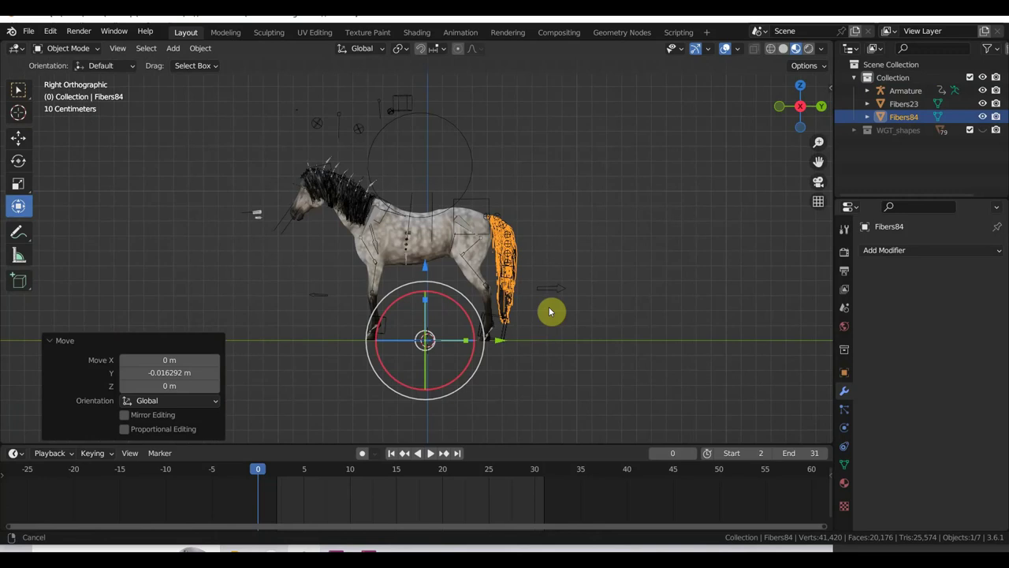
click(65, 48)
click(29, 31)
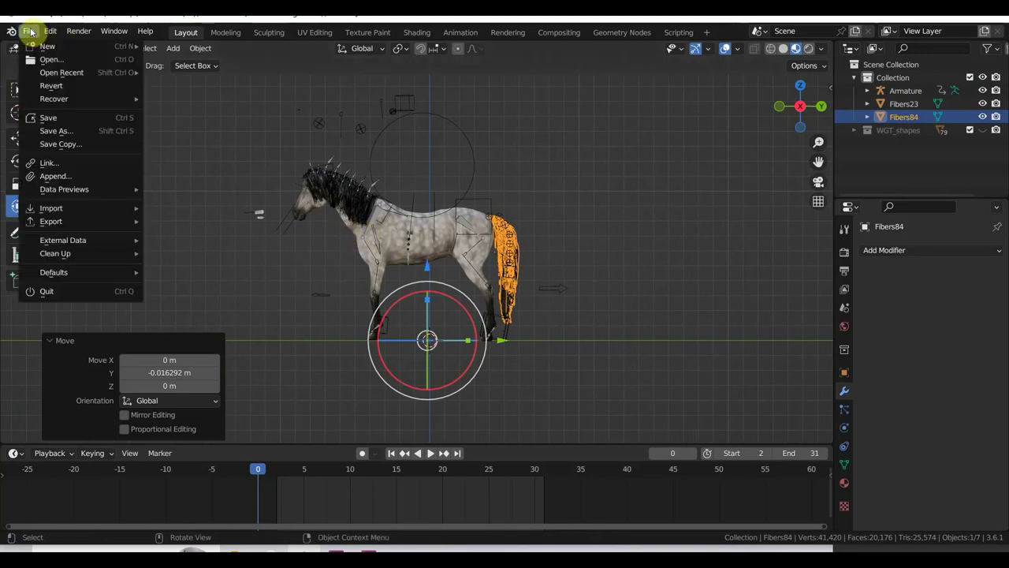
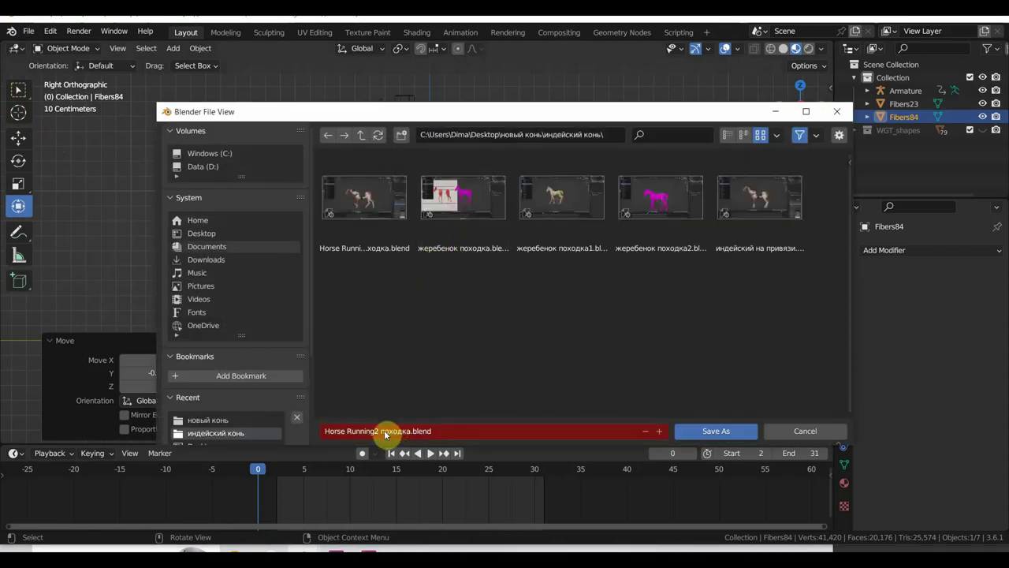
Rename the file to 'Horse Running2 походка.белая.blend' in the индейский конь folder and save it.
click(438, 432)
mouse_move(438, 432)
mouse_down()
mouse_move(391, 430)
mouse_move(412, 430)
mouse_up()
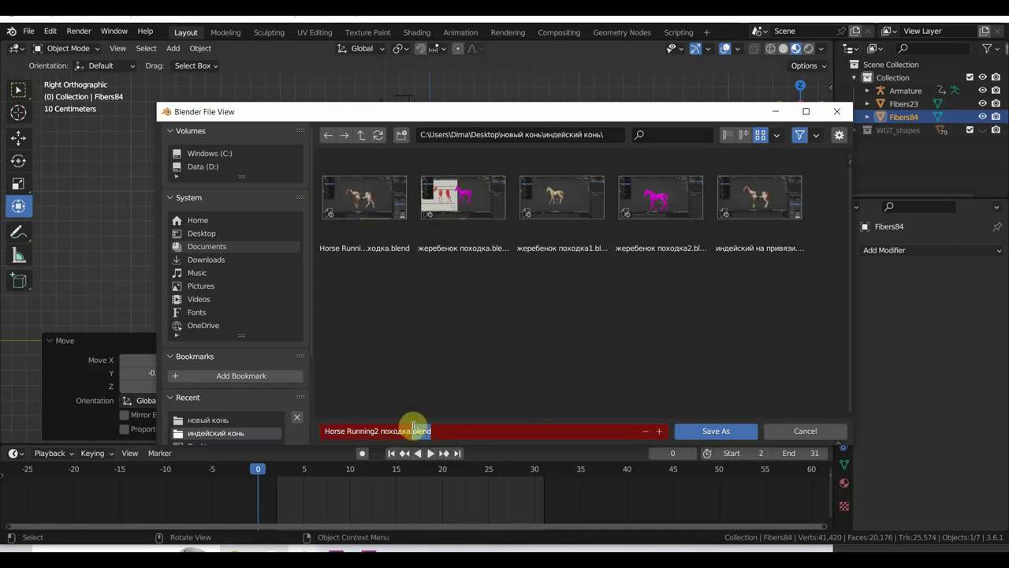
text(бе)
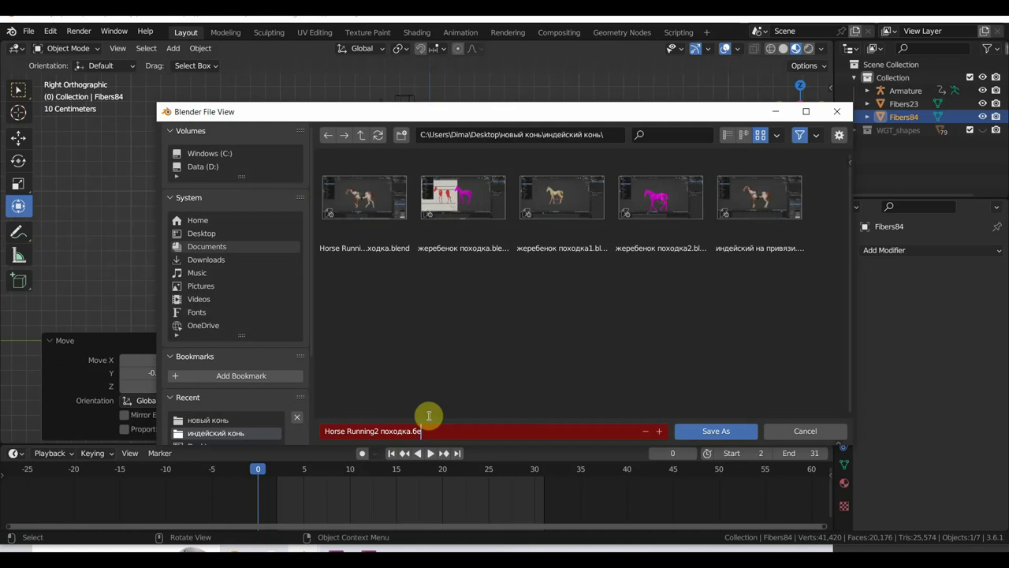
text(лая)
click(718, 432)
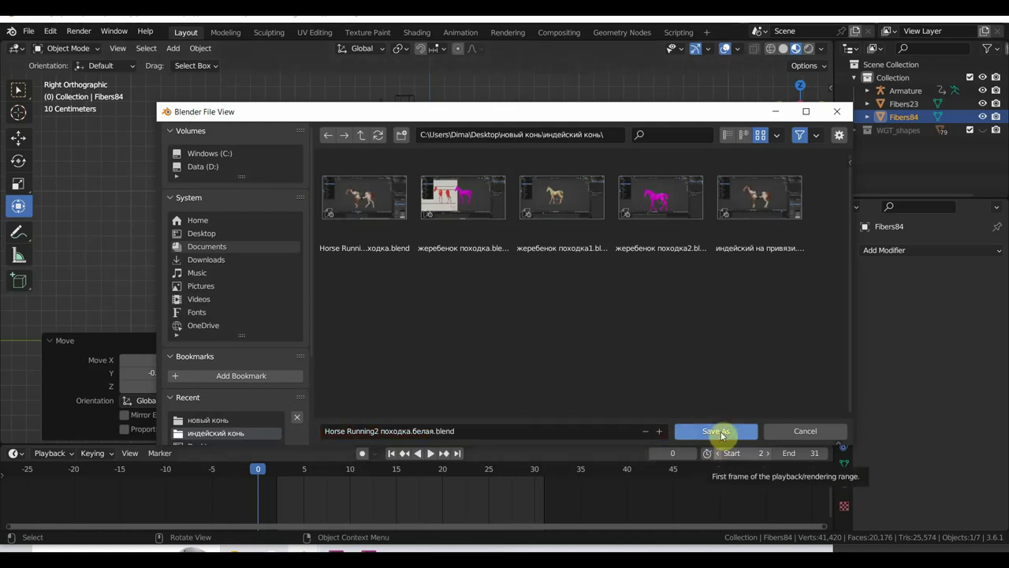
click(721, 432)
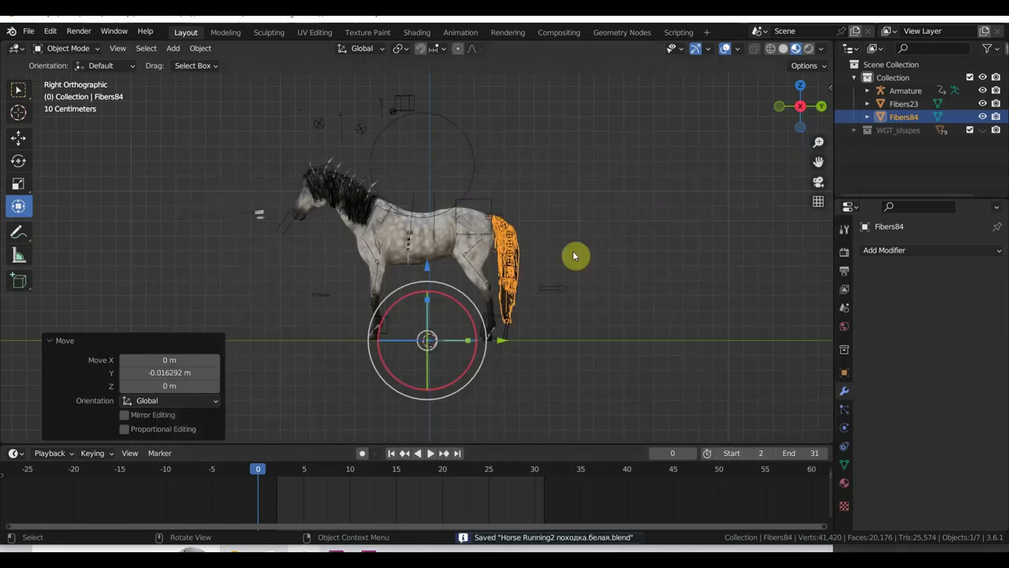
Orbit to a side view of the tail and select the Fibers84 tail hair.
scroll(574, 256, up, 3)
scroll(552, 258, up, 1)
mouse_move(538, 259)
middle_down()
mouse_move(474, 277)
mouse_move(569, 217)
middle_up()
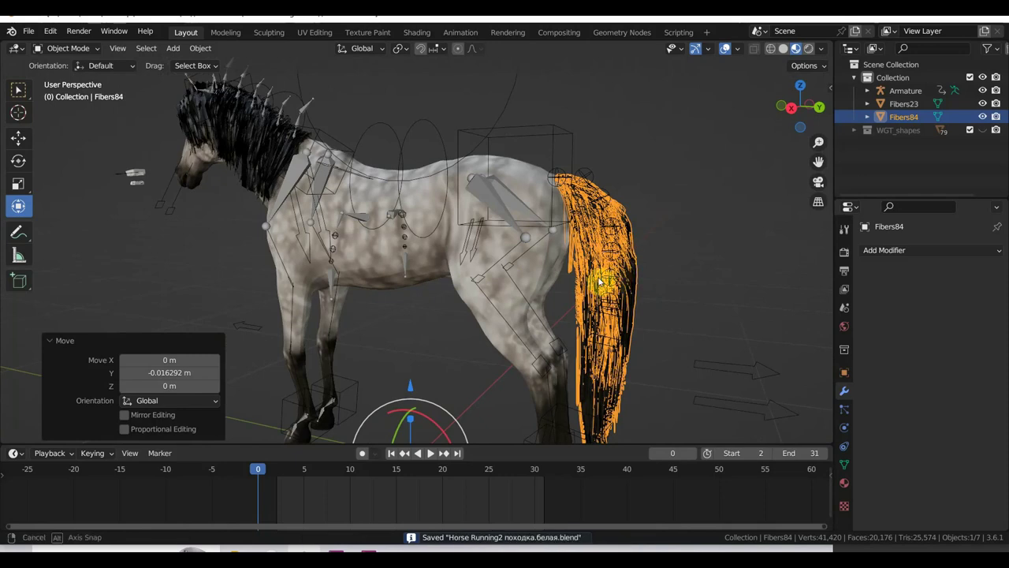
middle_drag(599, 282, 564, 286)
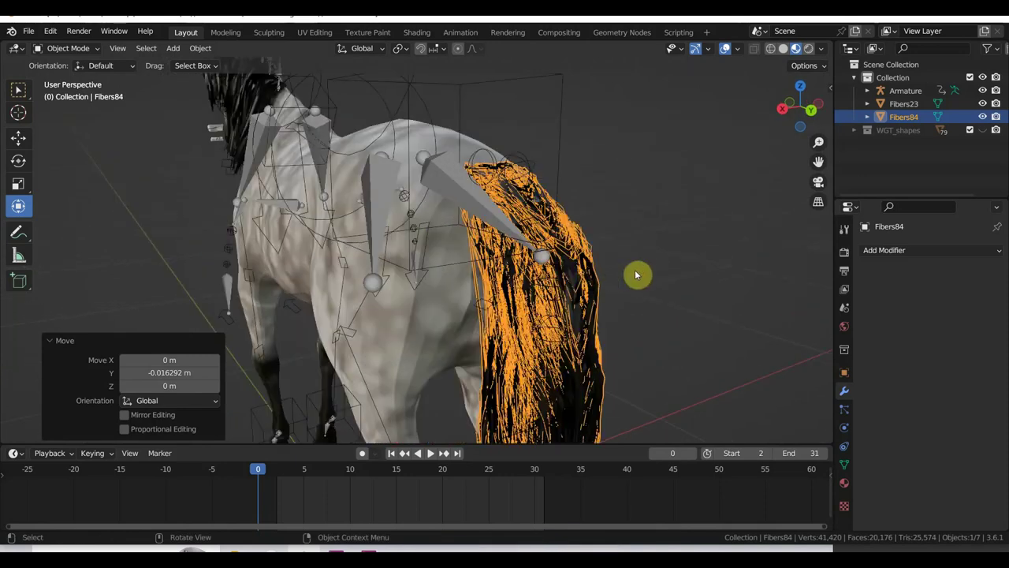
mouse_move(635, 274)
middle_down()
mouse_move(667, 268)
mouse_move(687, 282)
middle_up()
mouse_move(705, 243)
middle_down()
mouse_move(750, 254)
mouse_move(699, 320)
middle_up()
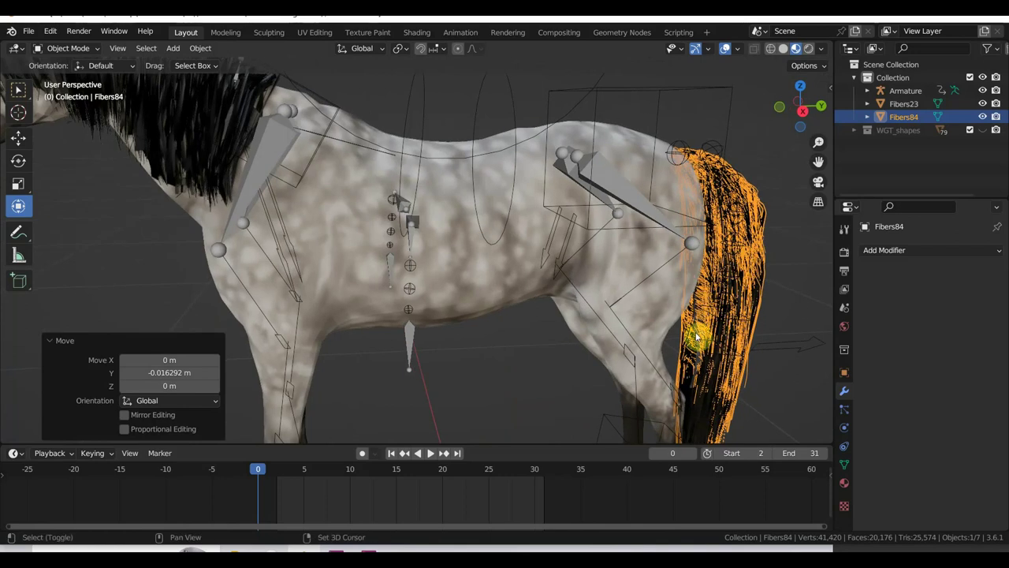
shift+click(697, 337)
click(701, 337)
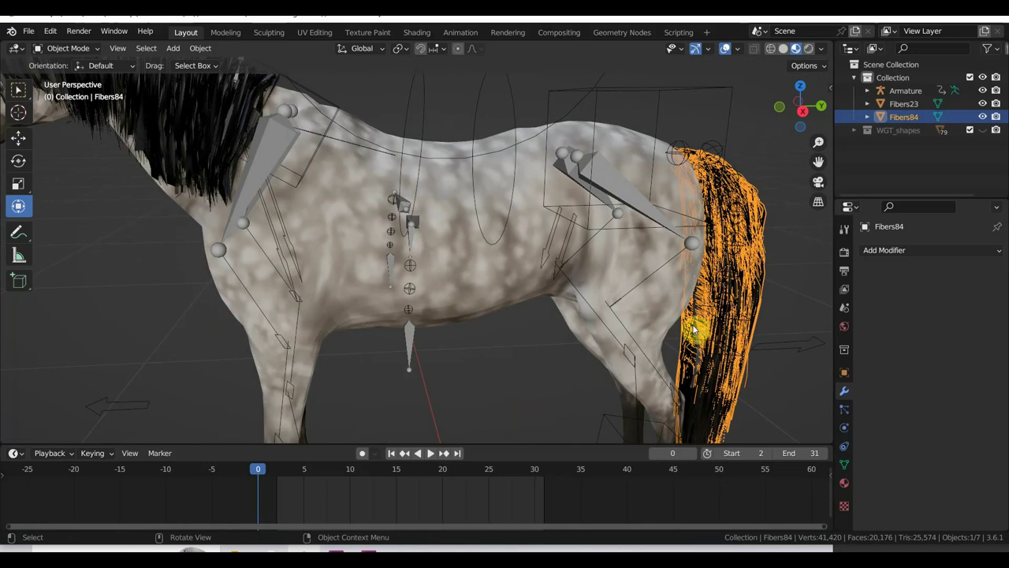
Select the horse body mesh, then add the Fibers84 tail hair to the selection as active.
alt+middle_drag(692, 324, 551, 271)
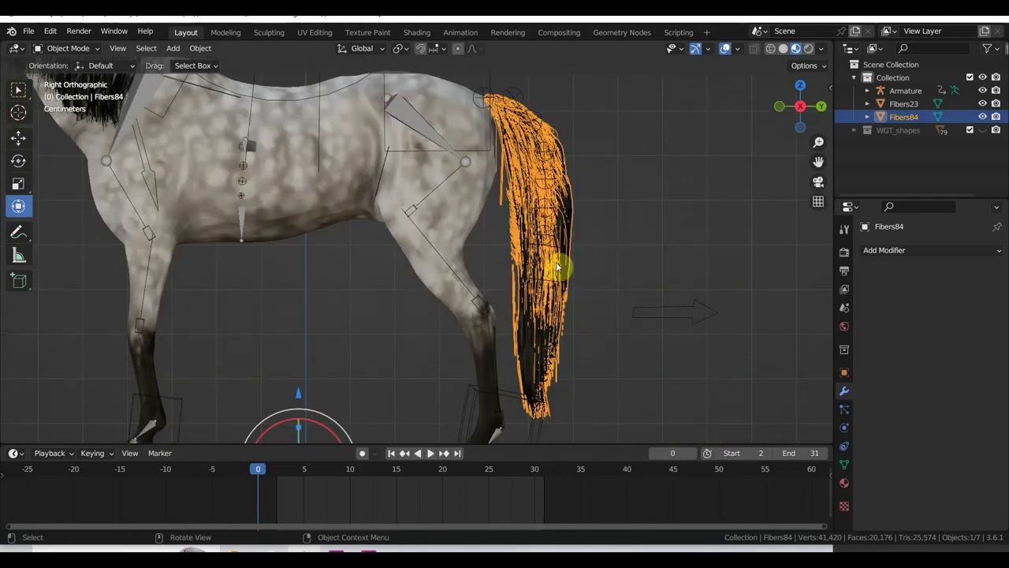
scroll(555, 262, up, 2)
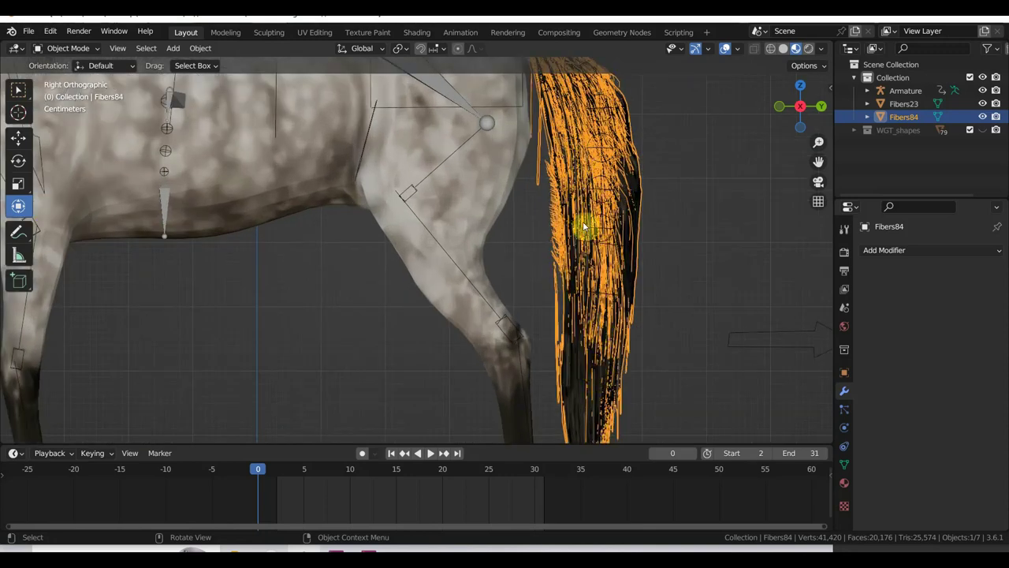
shift+middle_drag(582, 221, 575, 292)
scroll(557, 270, down, 1)
scroll(544, 235, up, 4)
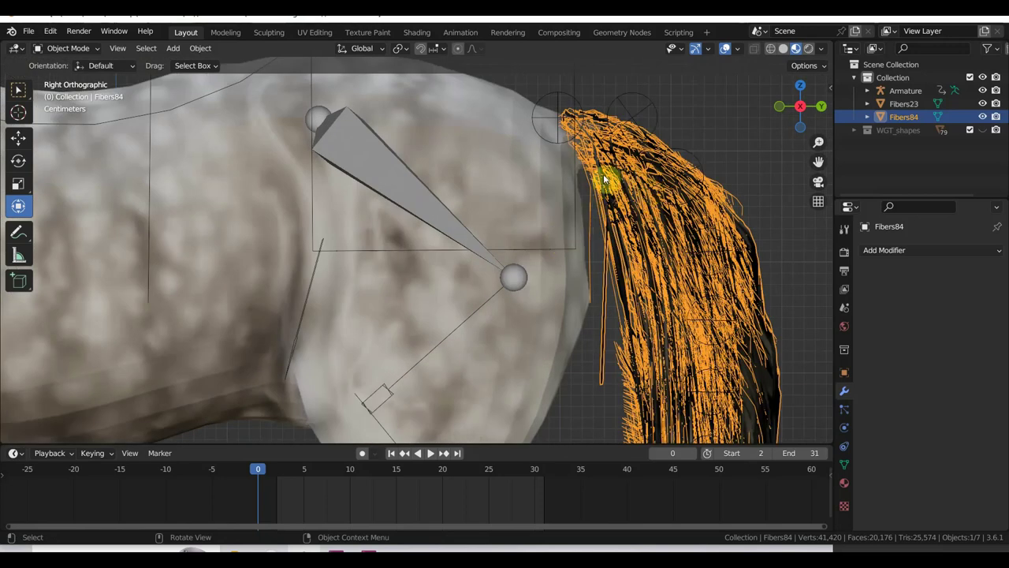
click(520, 175)
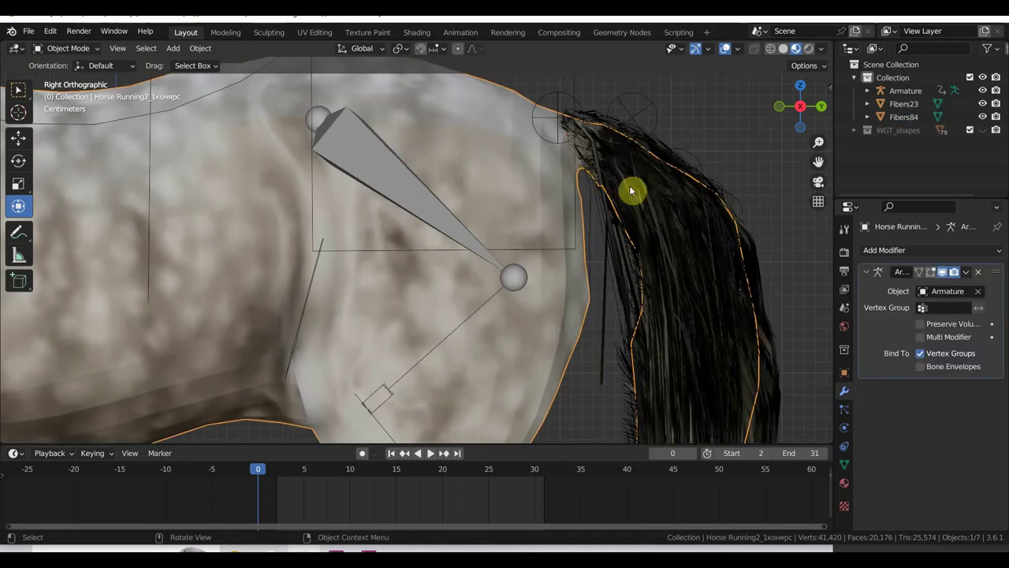
scroll(635, 235, down, 5)
mouse_move(653, 281)
shift+middle_down()
mouse_move(638, 210)
mouse_move(644, 181)
shift+middle_up()
scroll(586, 286, up, 2)
scroll(626, 284, up, 2)
middle_drag(626, 284, 705, 276)
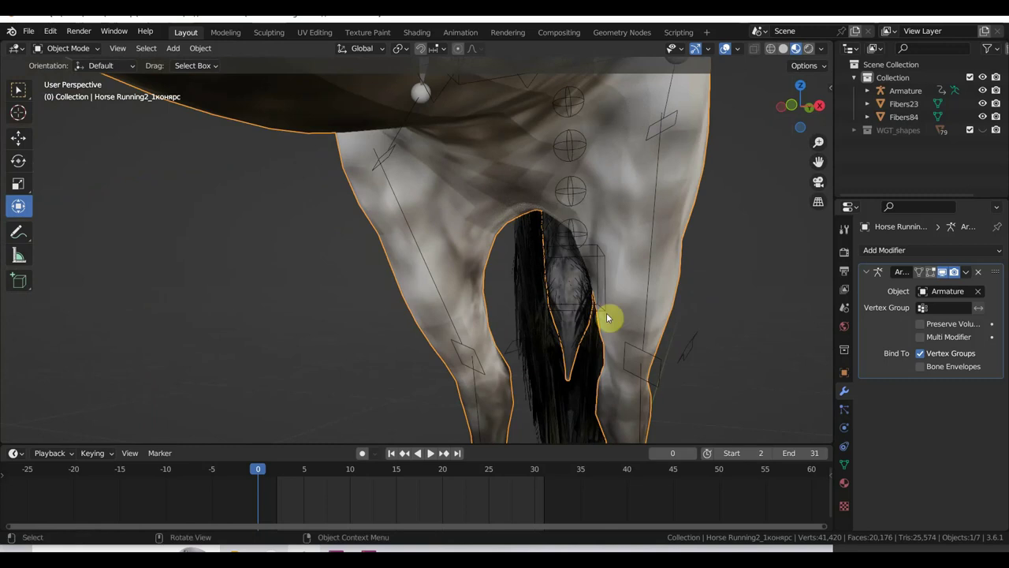
click(529, 296)
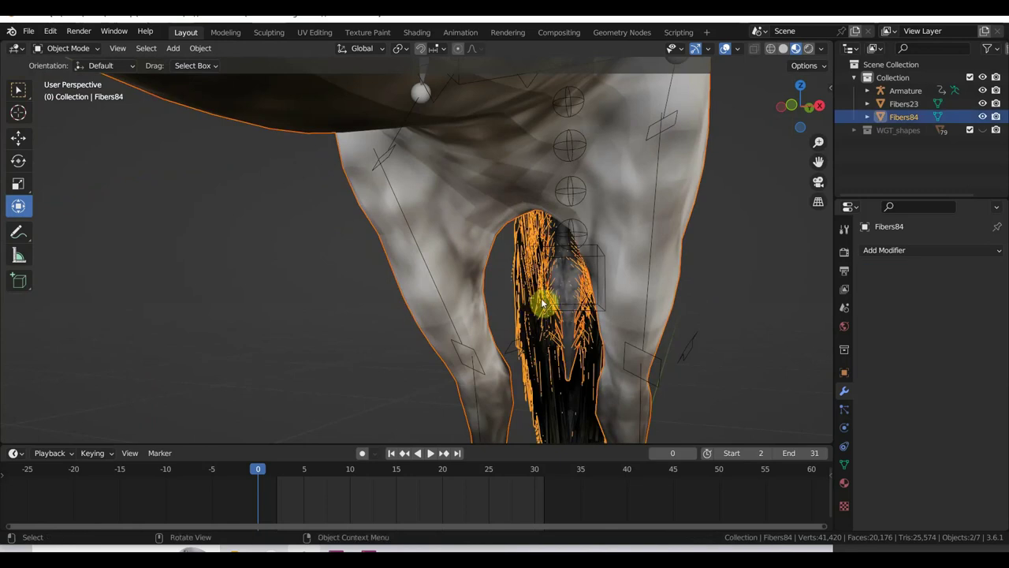
mouse_move(541, 302)
middle_down()
mouse_move(541, 311)
mouse_move(422, 320)
middle_up()
Parent with Object (Keep Transform), then play and stop the walk animation to check the tail.
key(ctrl+p)
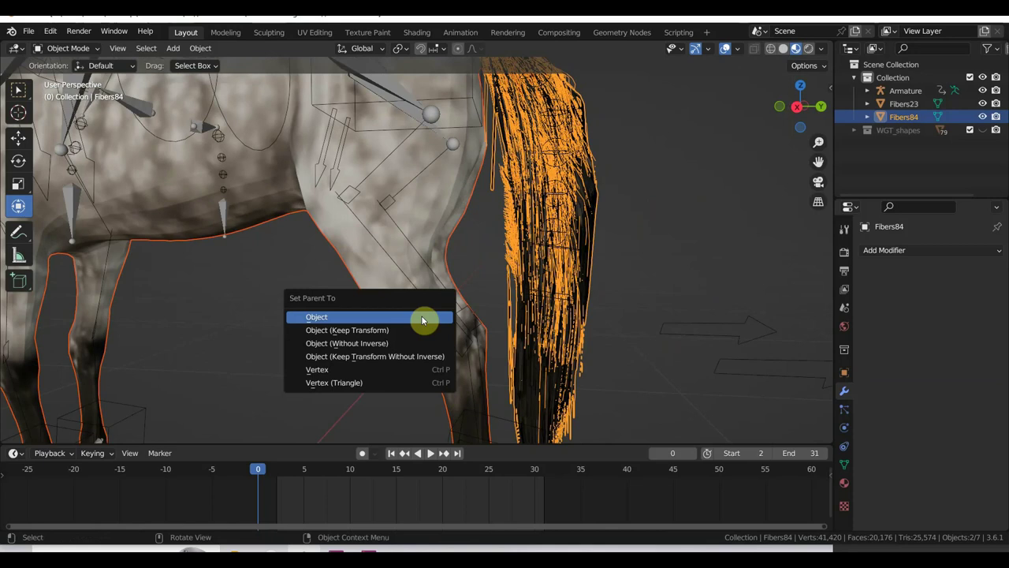
click(390, 329)
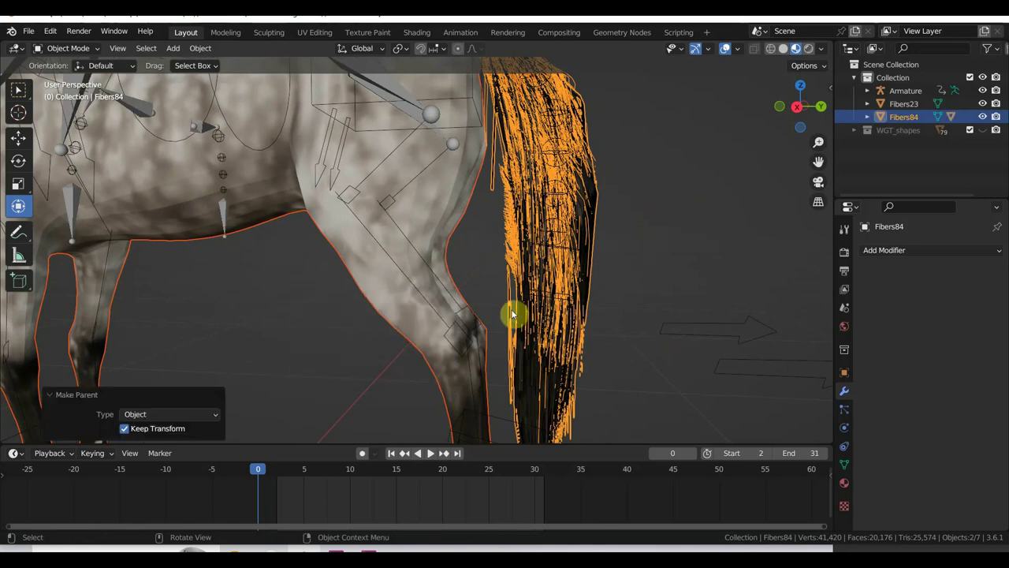
scroll(512, 319, down, 5)
key(space)
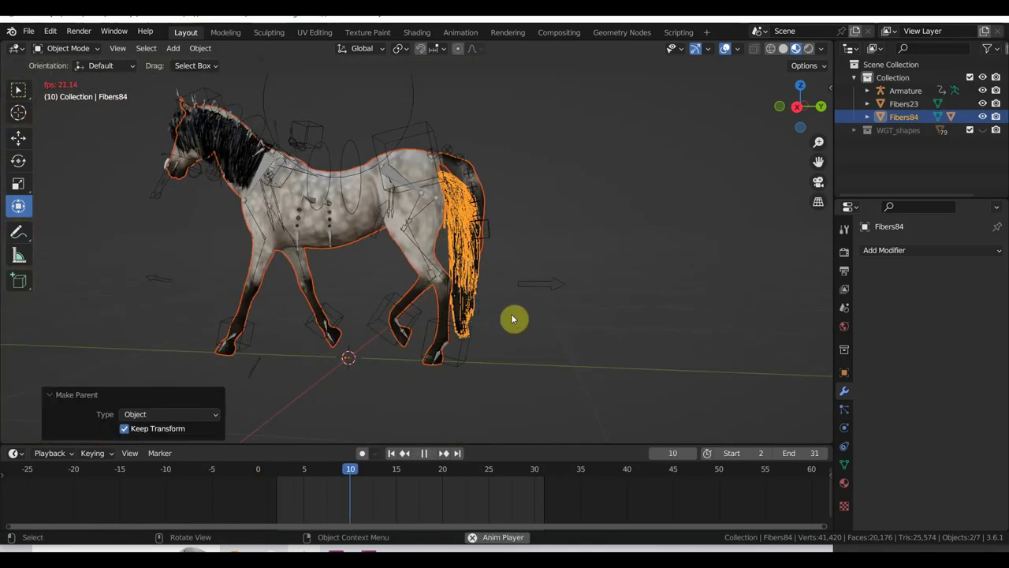
key(Escape)
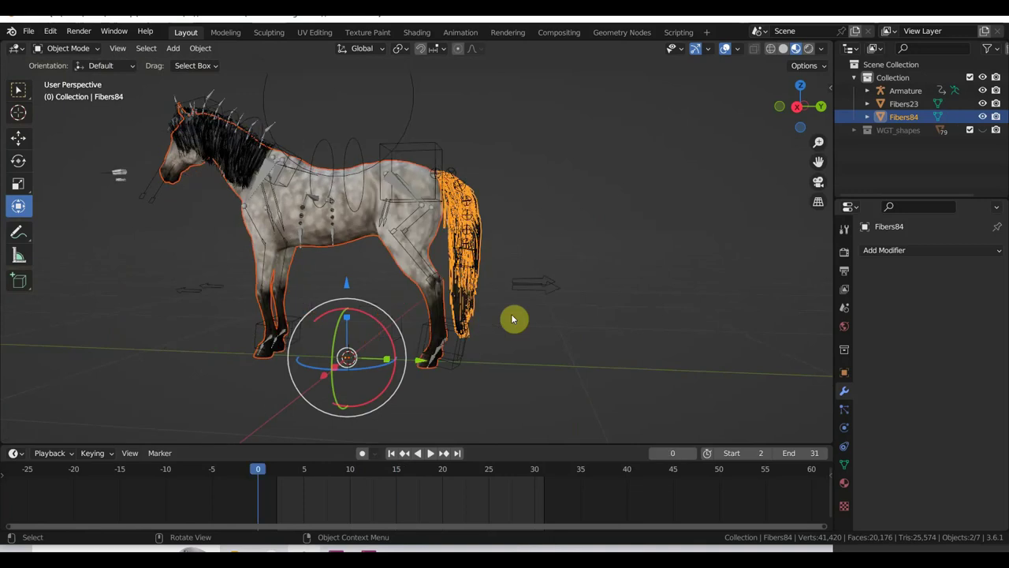
scroll(512, 319, up, 2)
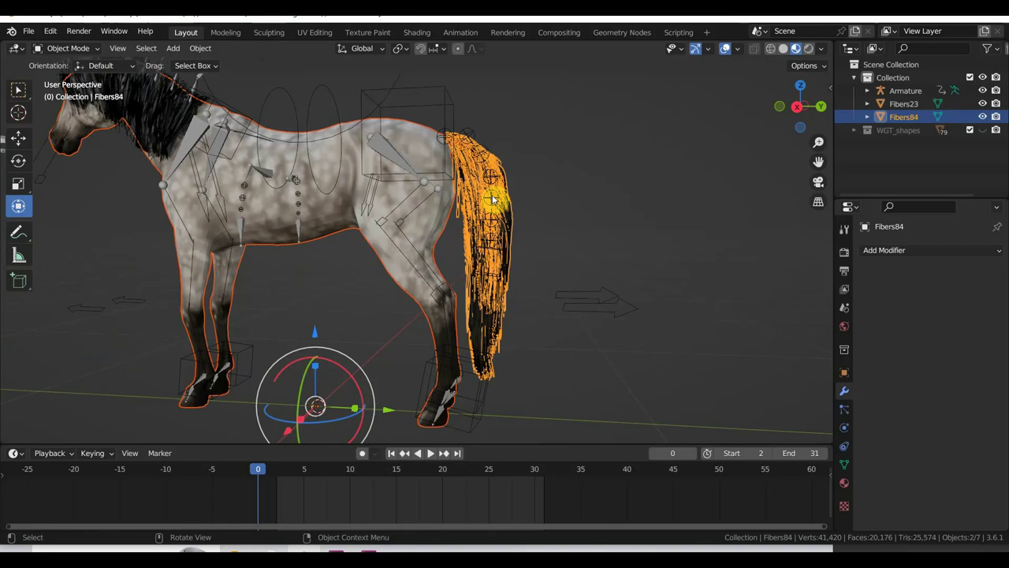
Parent the Fibers84 tail hair to the Armature using With Automatic Weights.
click(493, 198)
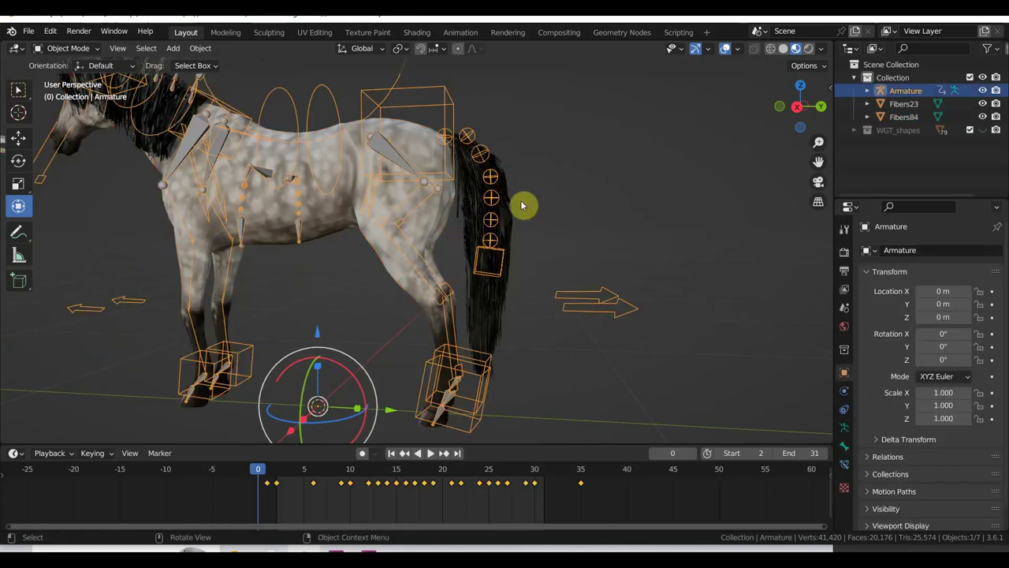
click(513, 206)
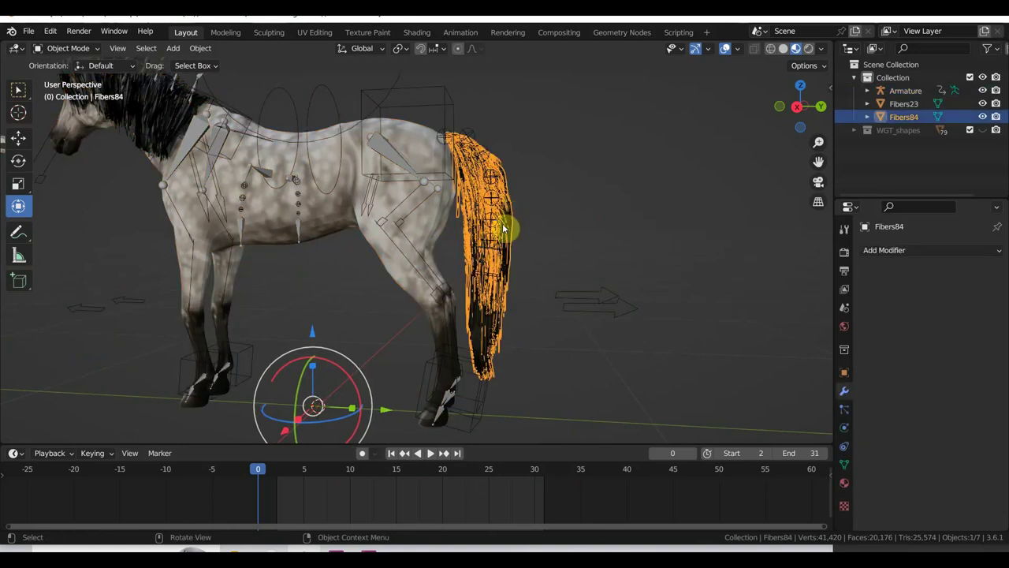
shift+click(495, 246)
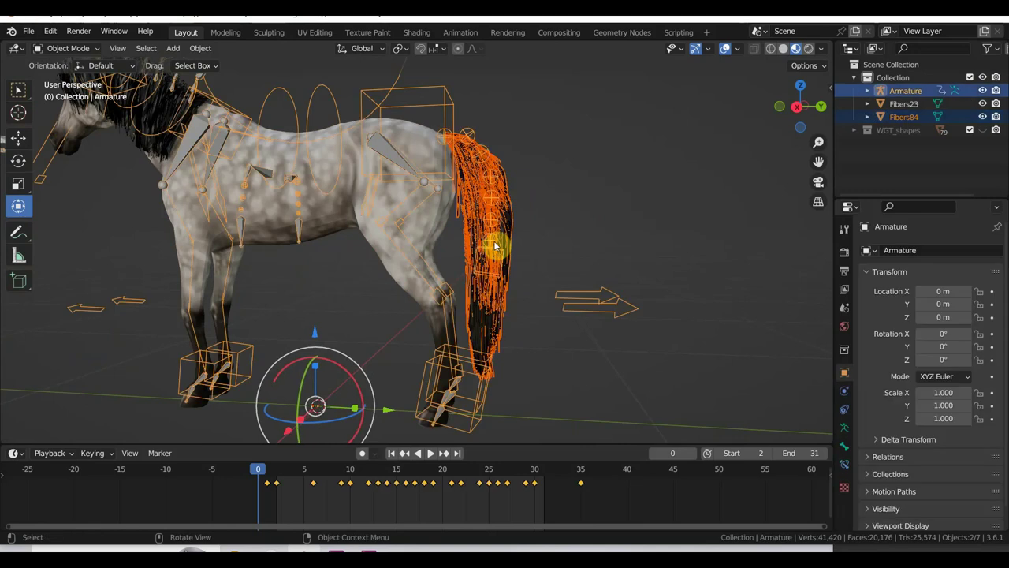
key(ctrl+p)
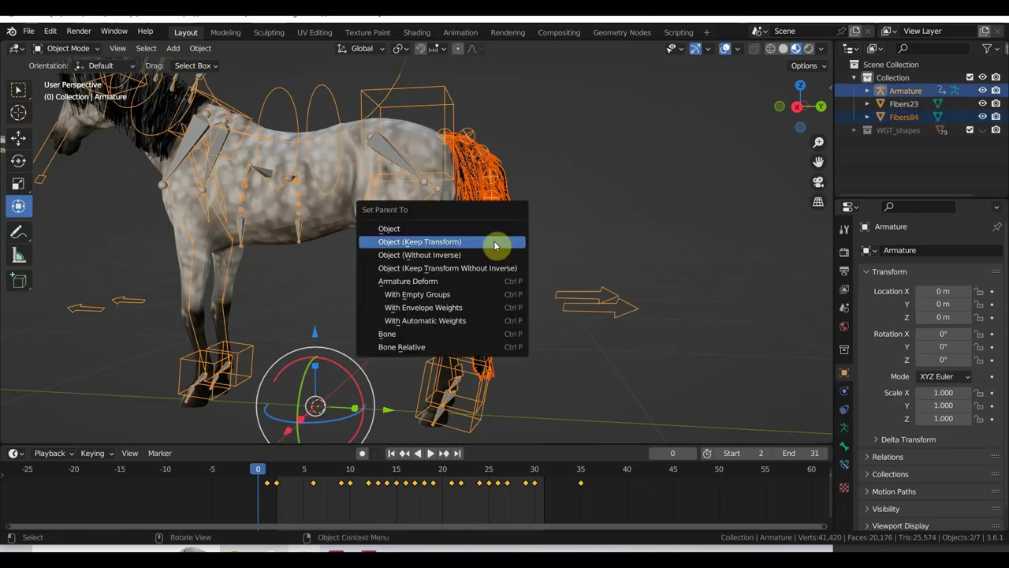
click(451, 323)
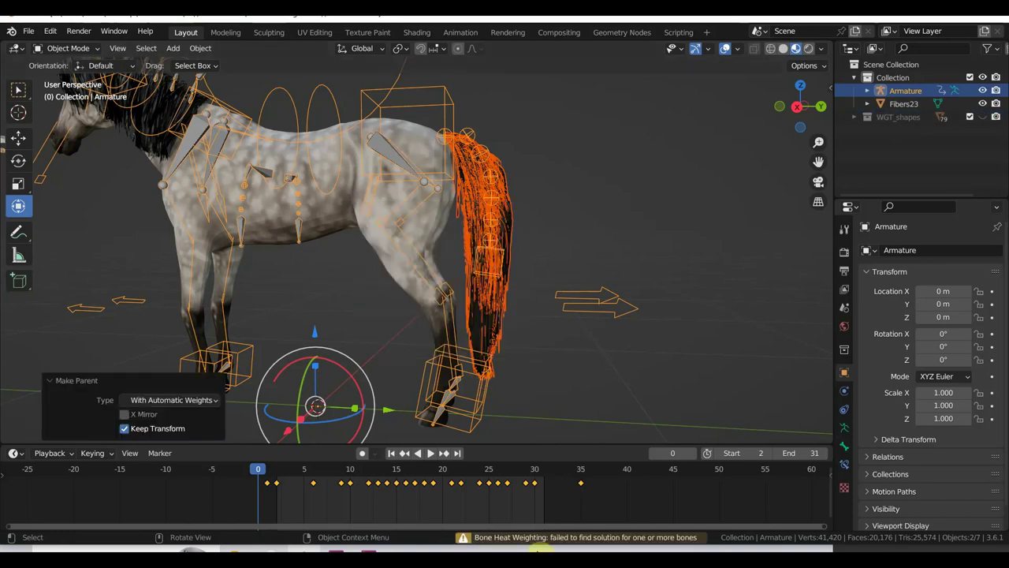
Switch to right side view, centre the horse, and reselect the Fibers84 tail hair.
key(KP_3)
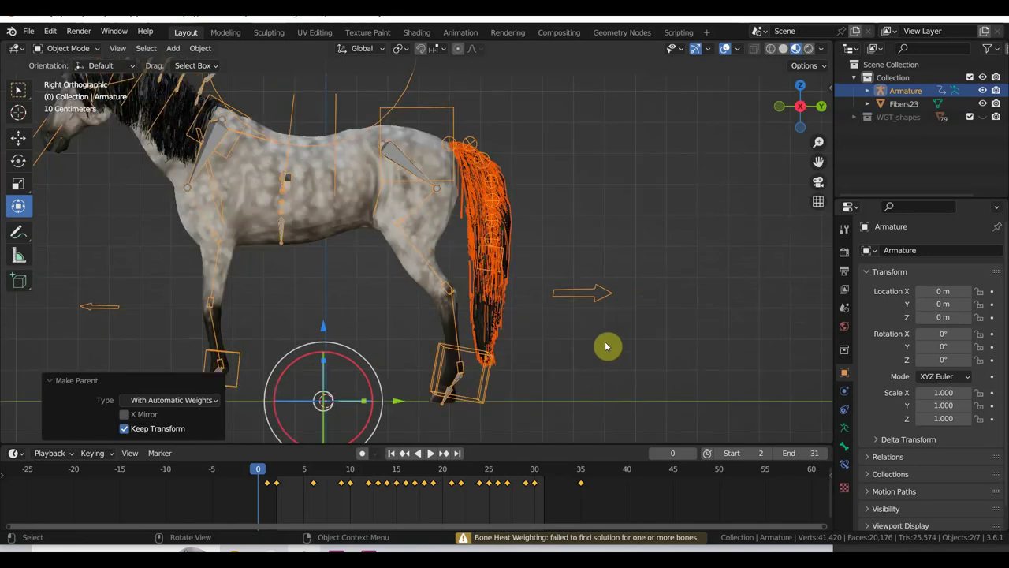
scroll(608, 345, down, 2)
scroll(608, 335, down, 2)
shift+middle_drag(670, 338, 692, 349)
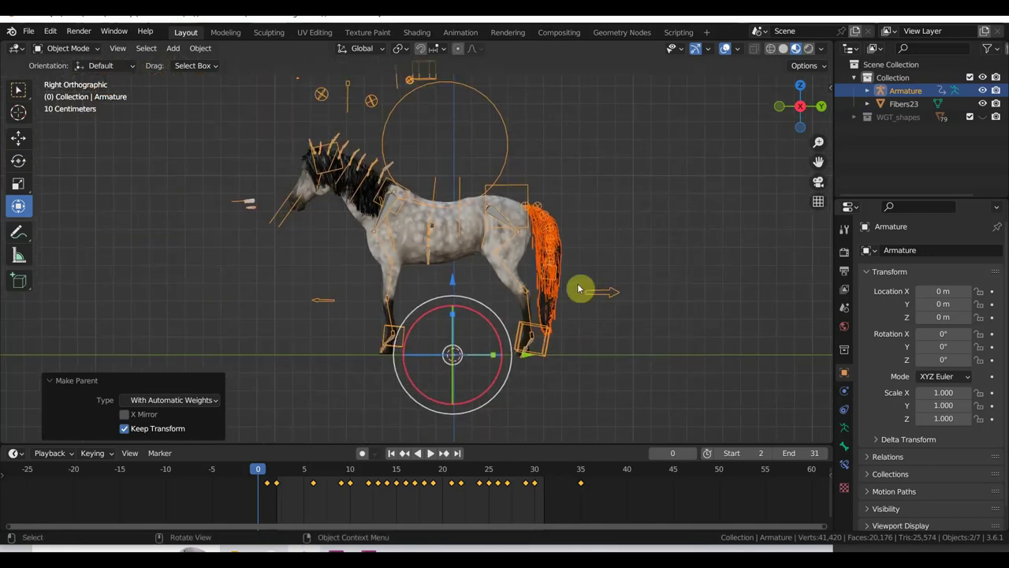
click(556, 239)
click(557, 239)
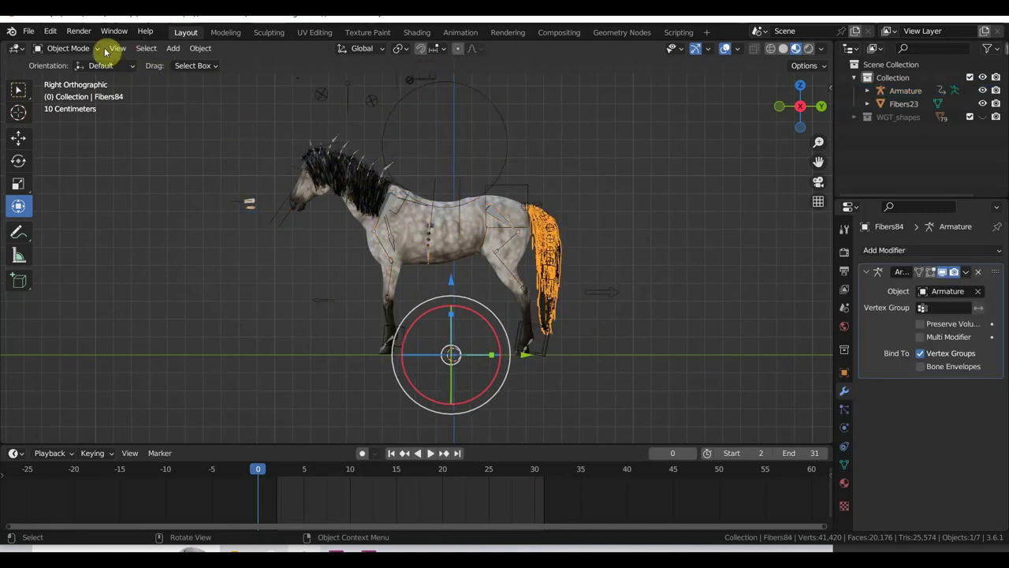
click(76, 50)
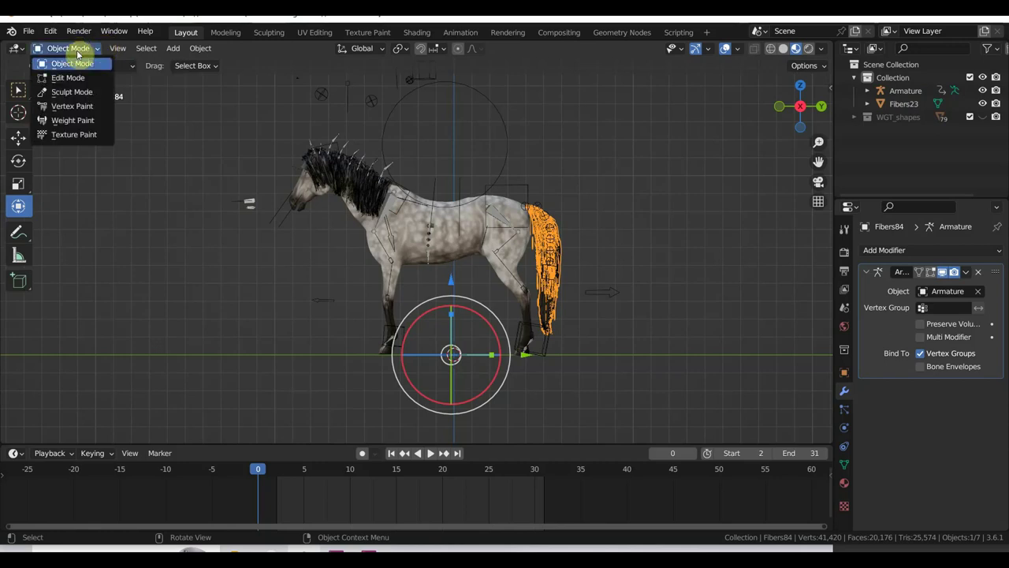
click(74, 77)
scroll(308, 150, up, 3)
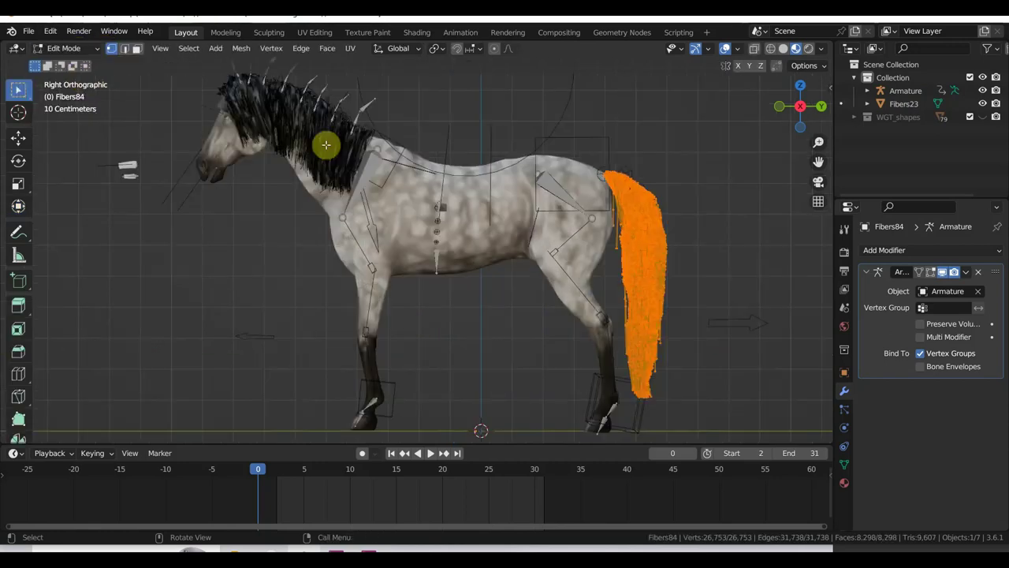
shift+middle_drag(325, 144, 318, 225)
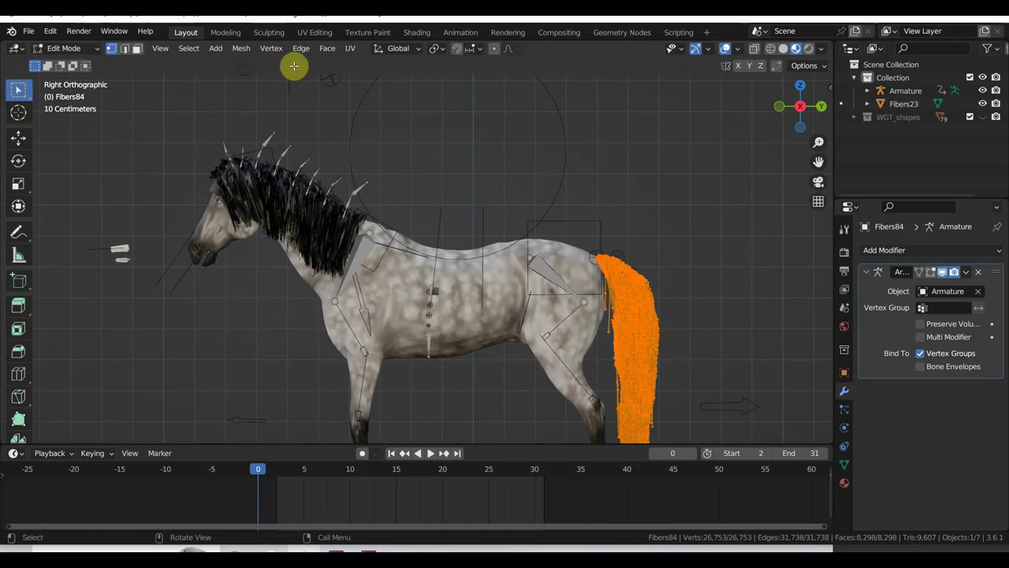
click(247, 50)
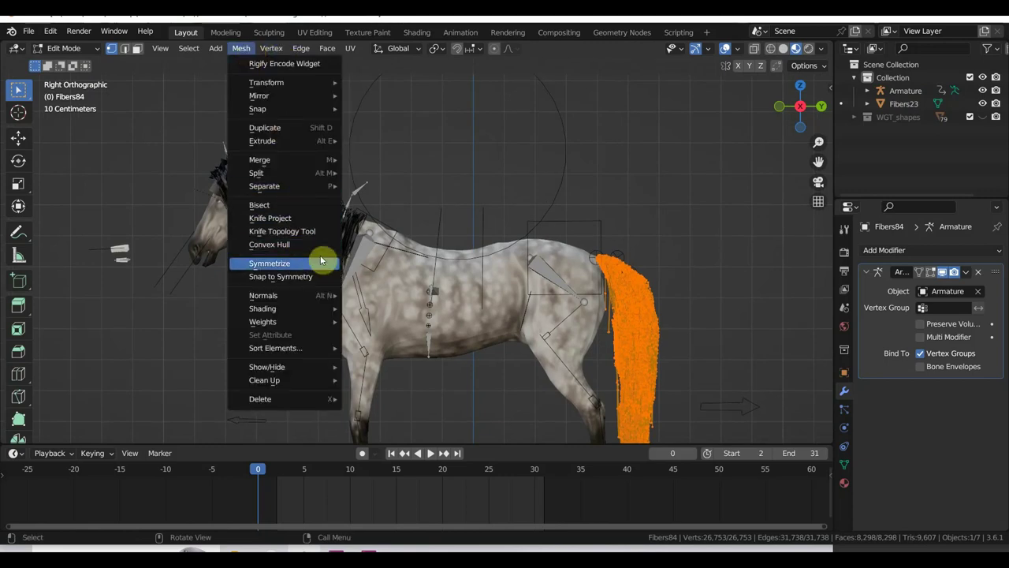
mouse_move(265, 380)
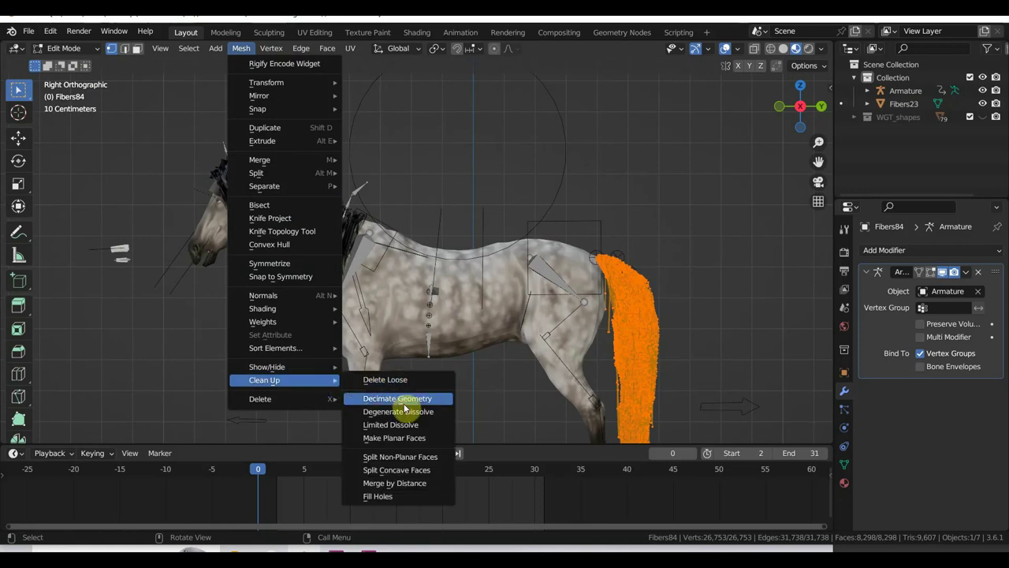
click(404, 413)
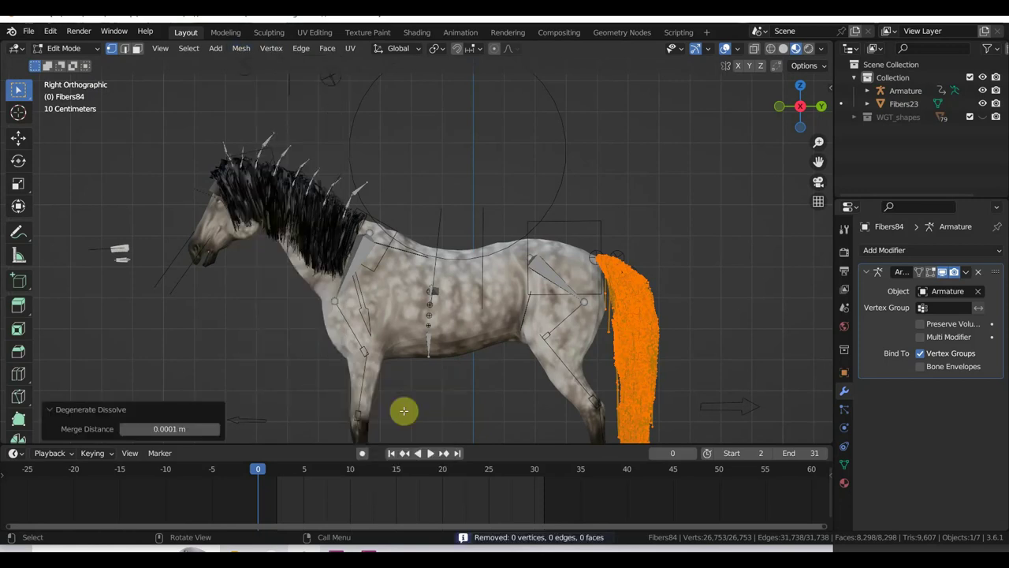
click(241, 50)
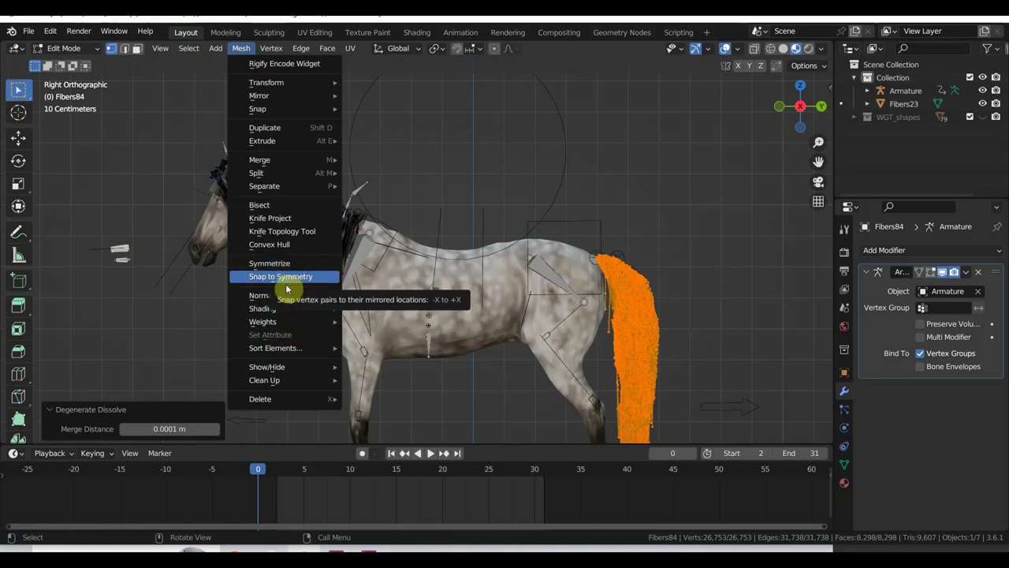
mouse_move(264, 380)
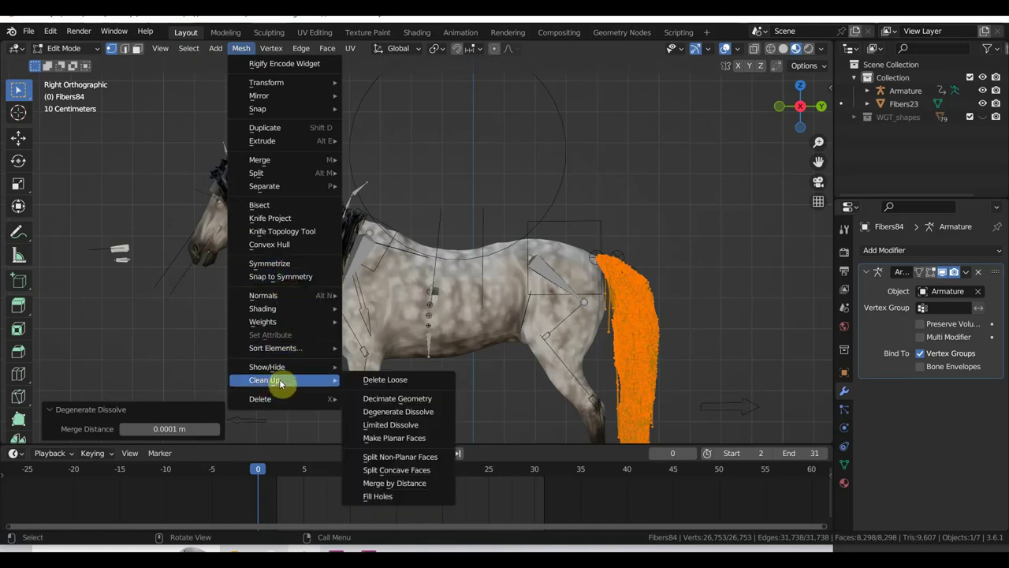
click(403, 483)
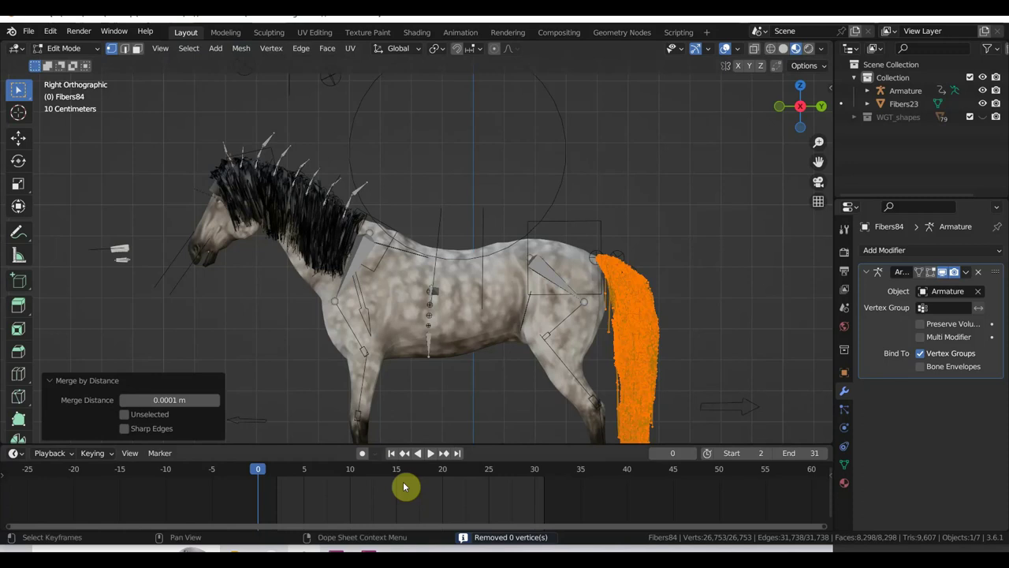
click(244, 48)
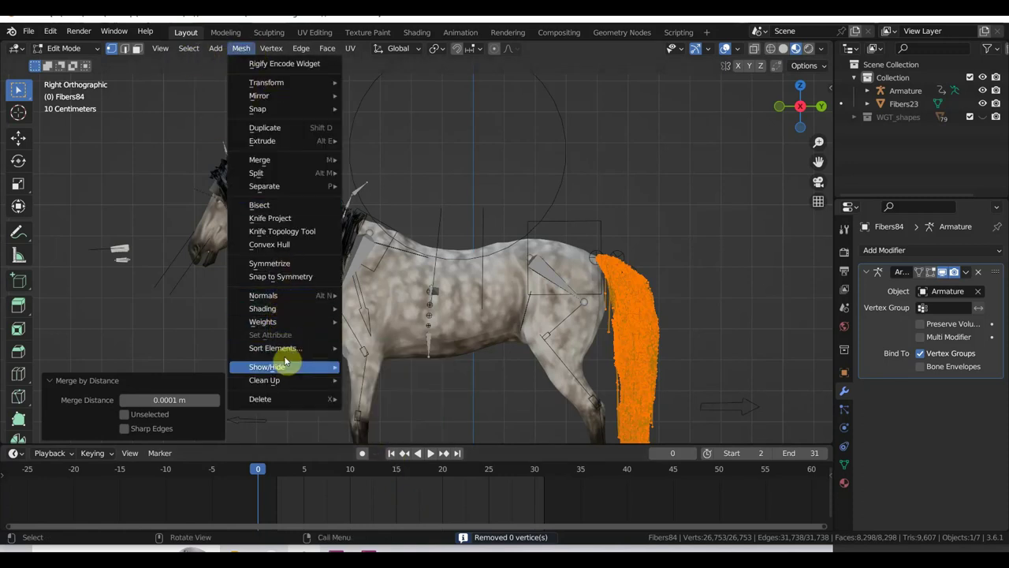
mouse_move(264, 380)
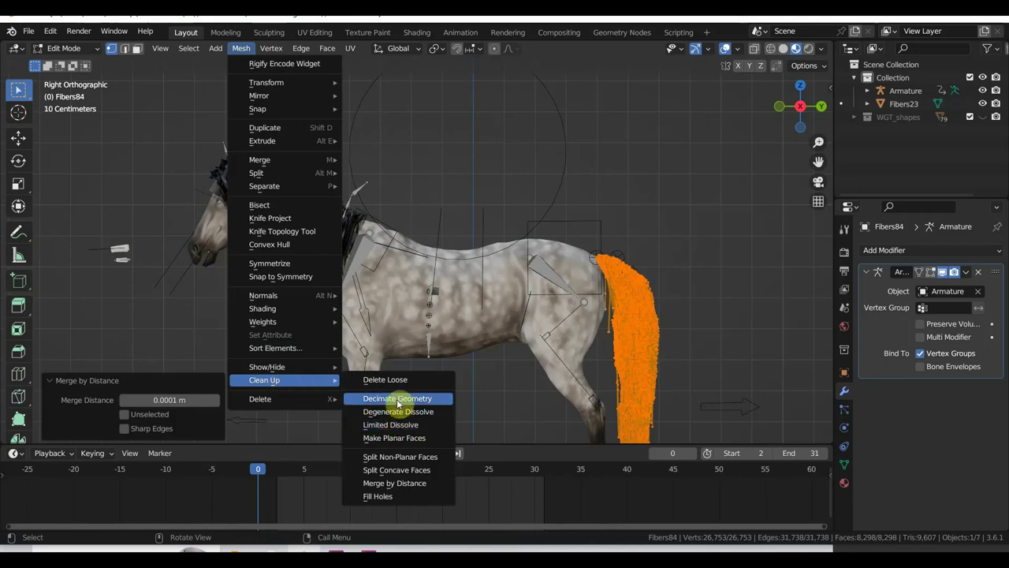
click(398, 400)
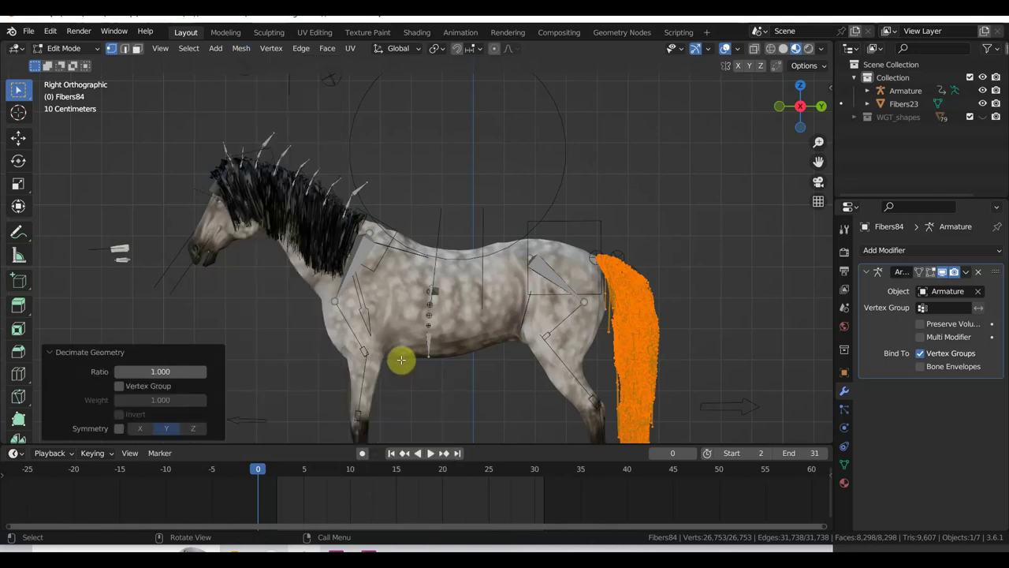
click(71, 49)
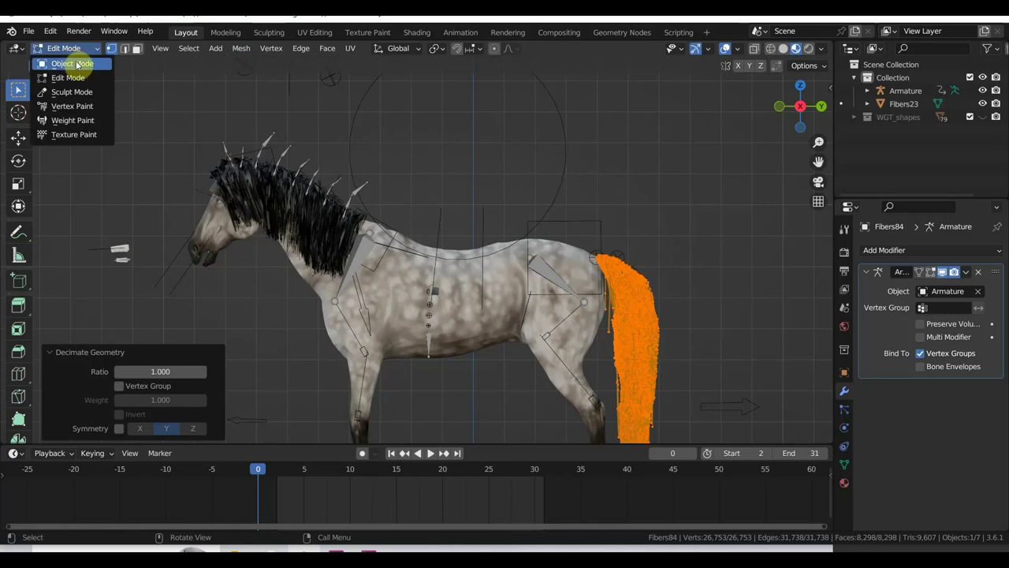
click(76, 65)
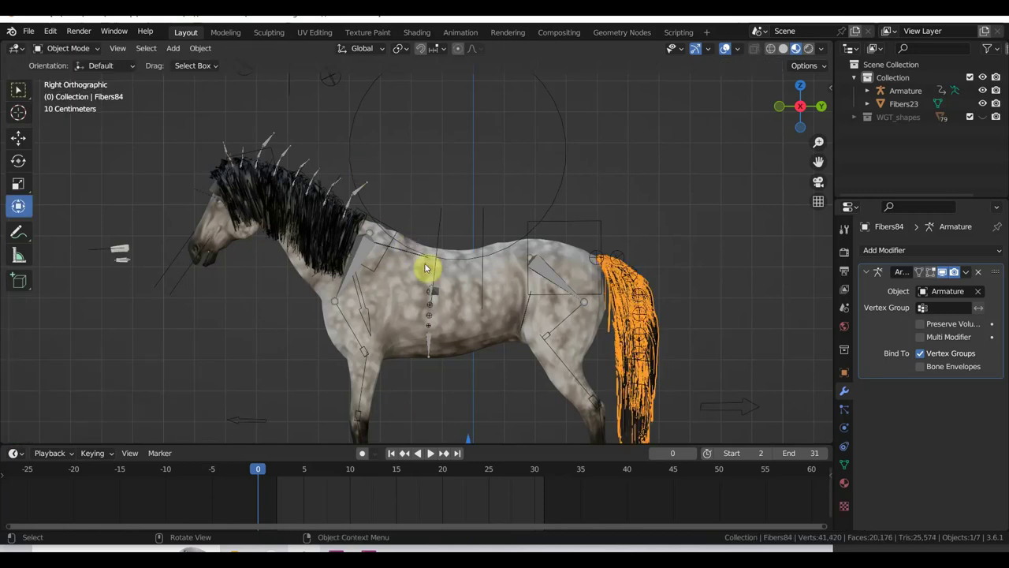
Parent the tail fibers to the Armature With Automatic Weights.
shift+click(640, 297)
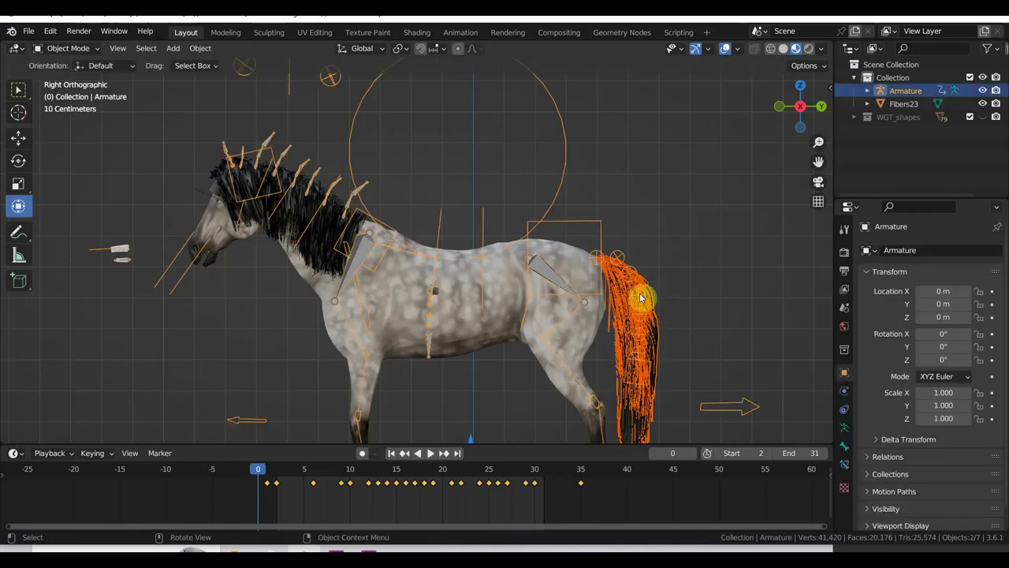
key(ctrl+p)
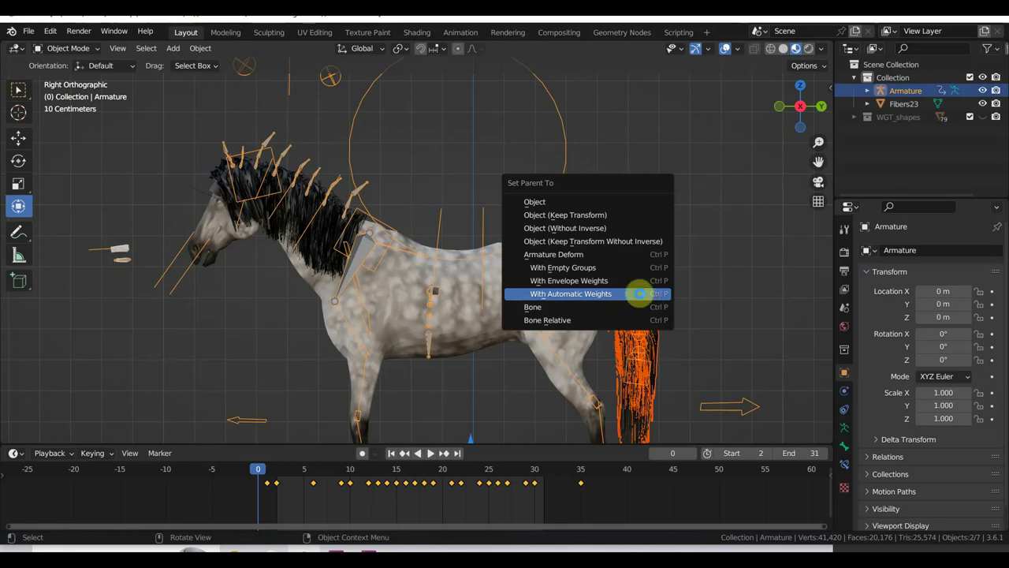
click(640, 294)
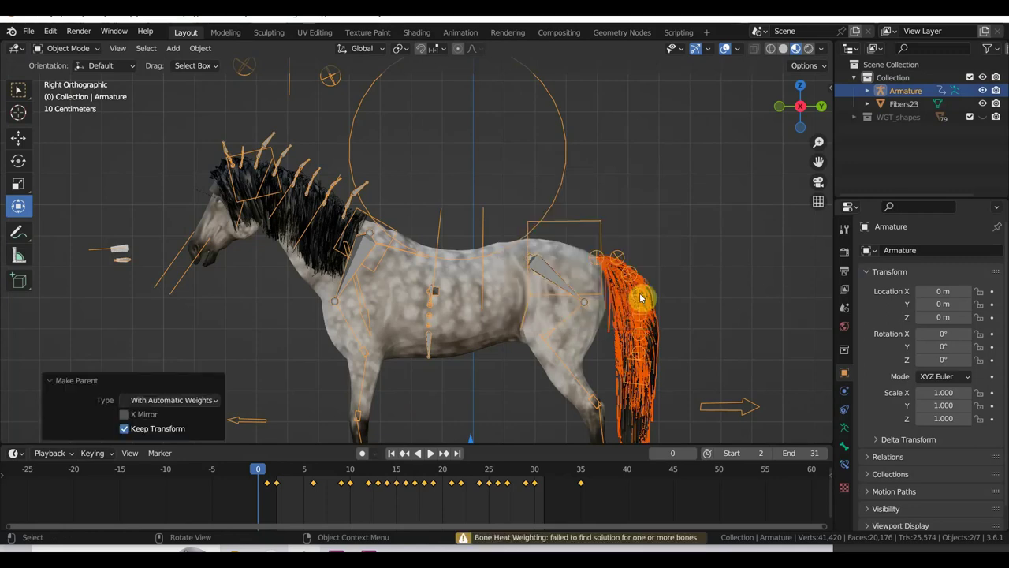
Add a Decimate modifier to the Fibers84 tail and lower its Ratio to 0.4627.
click(652, 335)
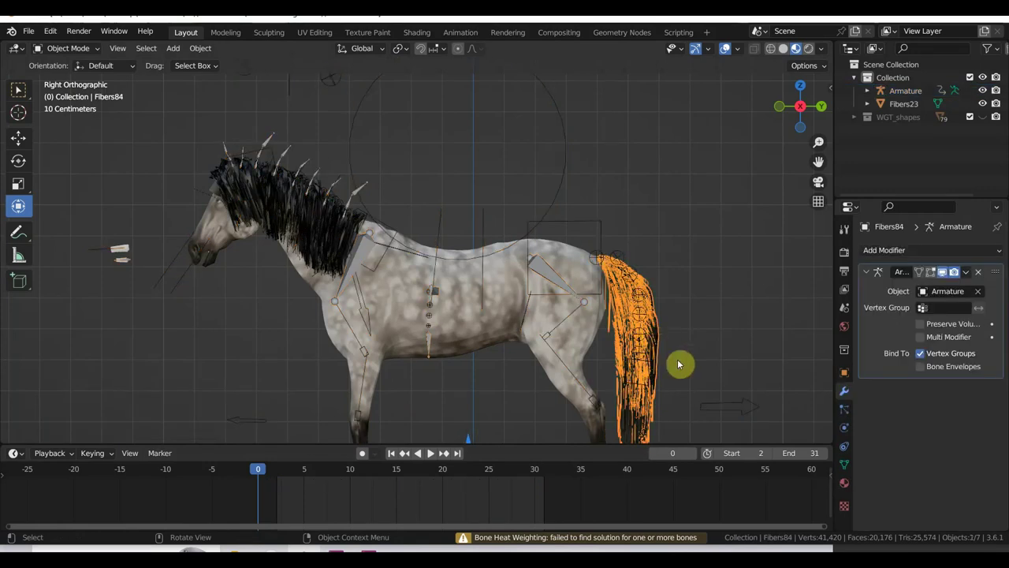
scroll(678, 364, down, 3)
shift+middle_drag(615, 354, 626, 297)
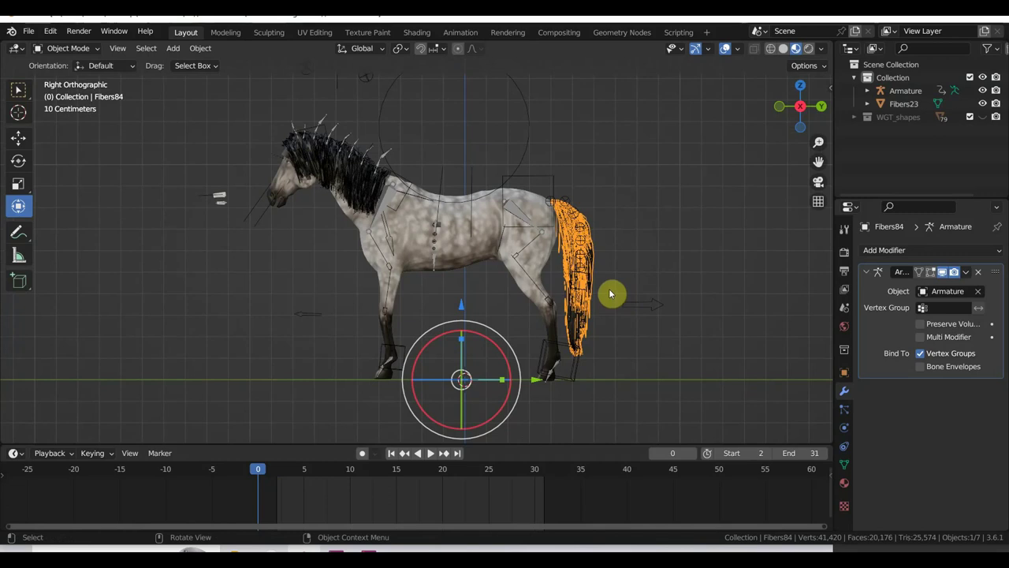
click(898, 250)
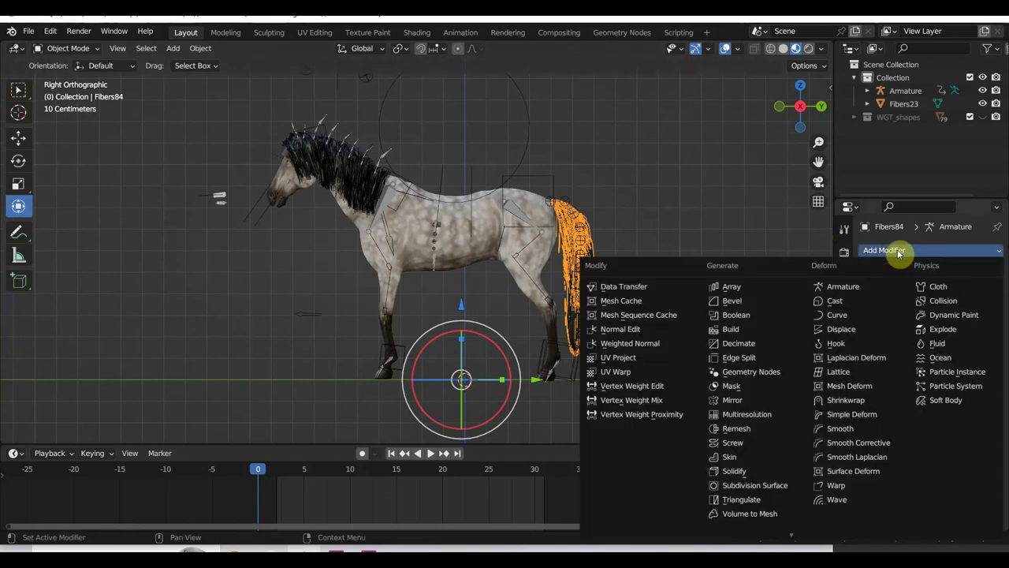
click(755, 343)
scroll(712, 340, up, 3)
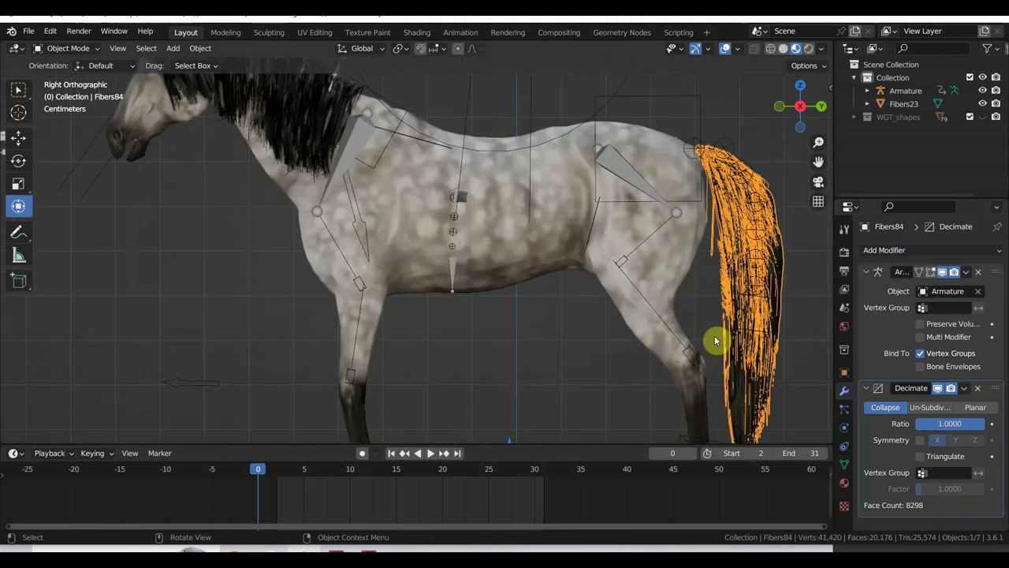
mouse_move(480, 305)
shift+middle_down()
mouse_move(381, 273)
mouse_move(360, 241)
shift+middle_up()
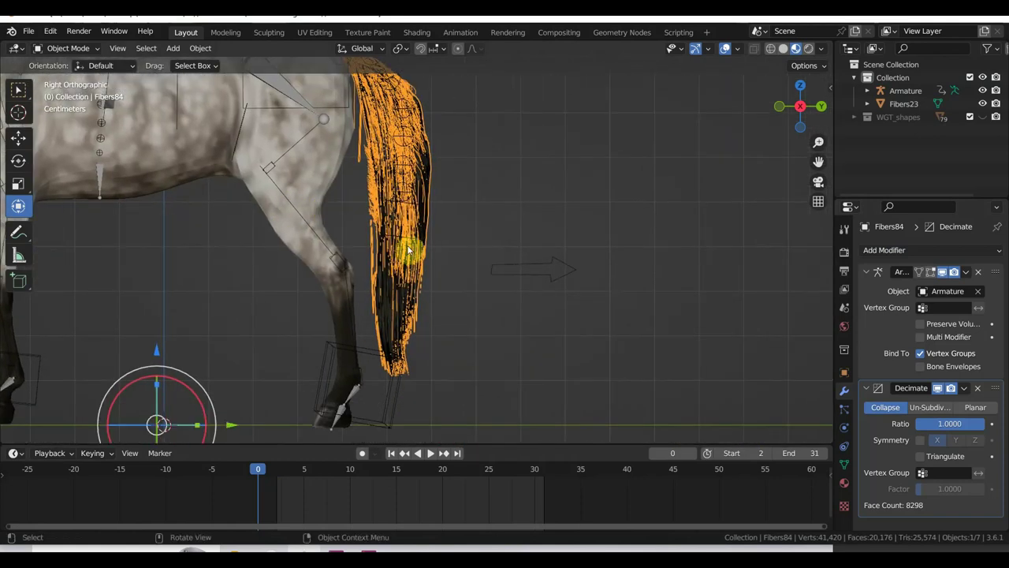
scroll(407, 244, up, 2)
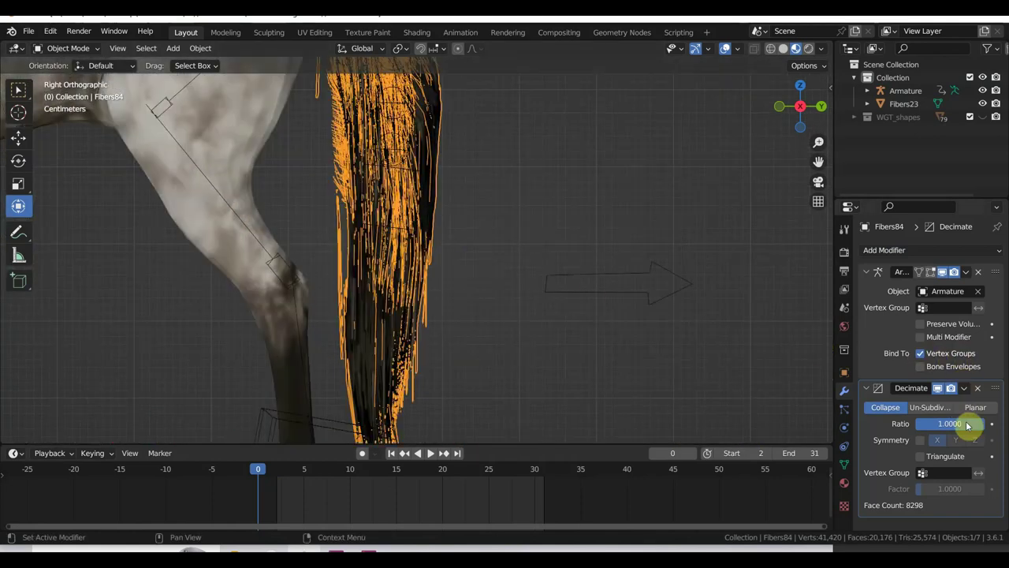
drag(969, 424, 951, 424)
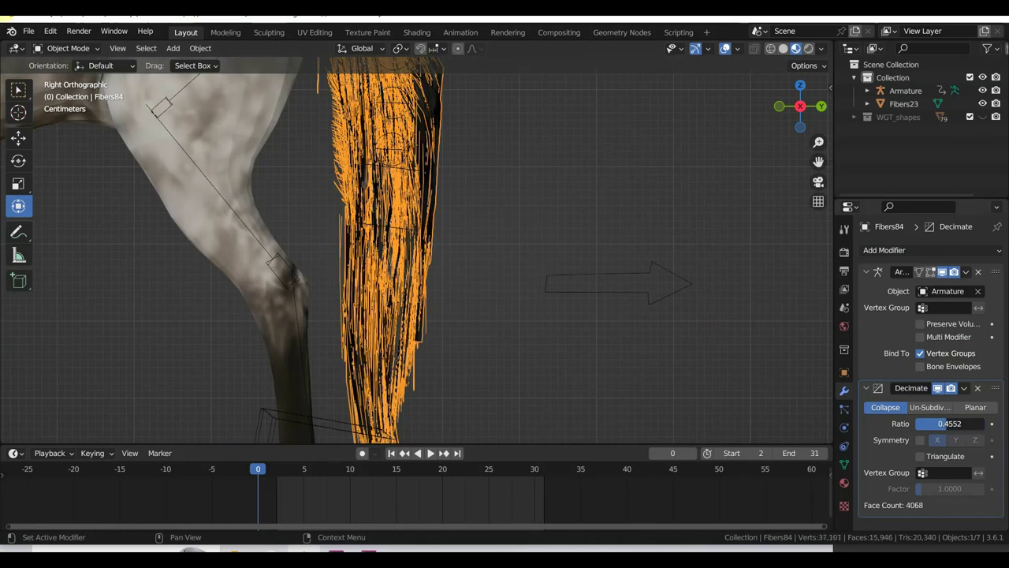
Apply the Decimate modifier permanently, leaving only the Armature modifier on the tail.
click(741, 333)
scroll(735, 335, down, 1)
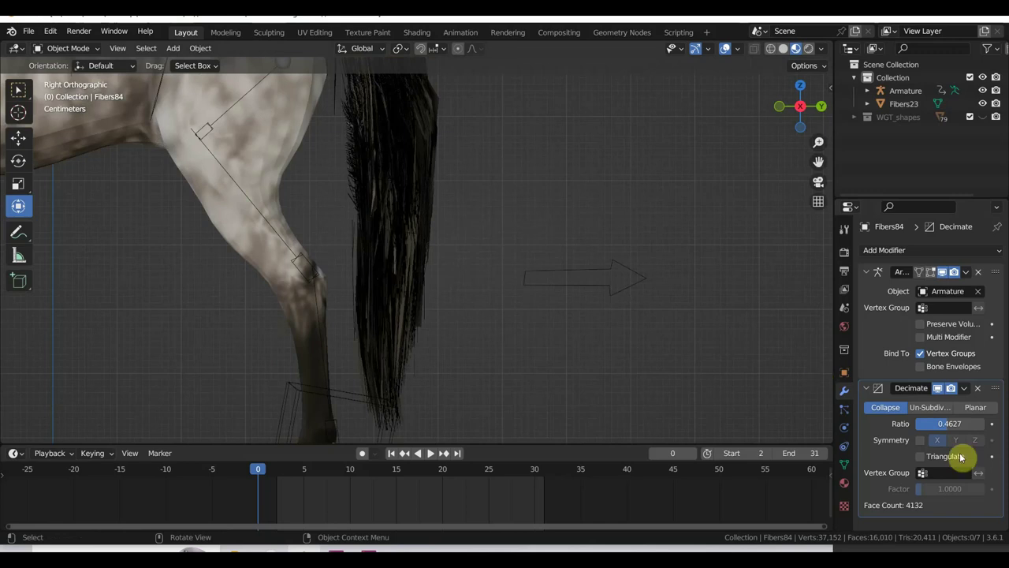
click(966, 389)
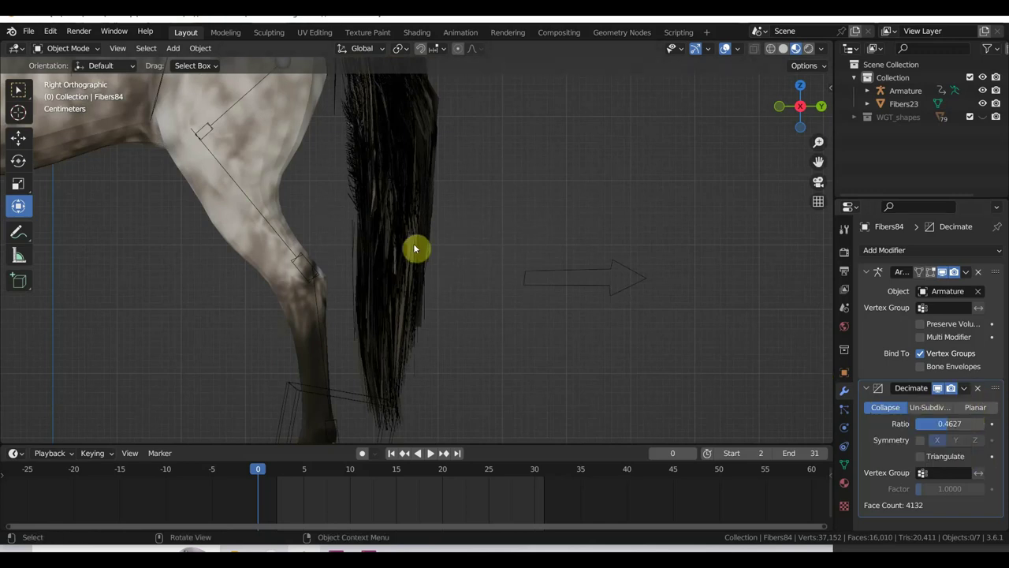
click(413, 243)
click(963, 389)
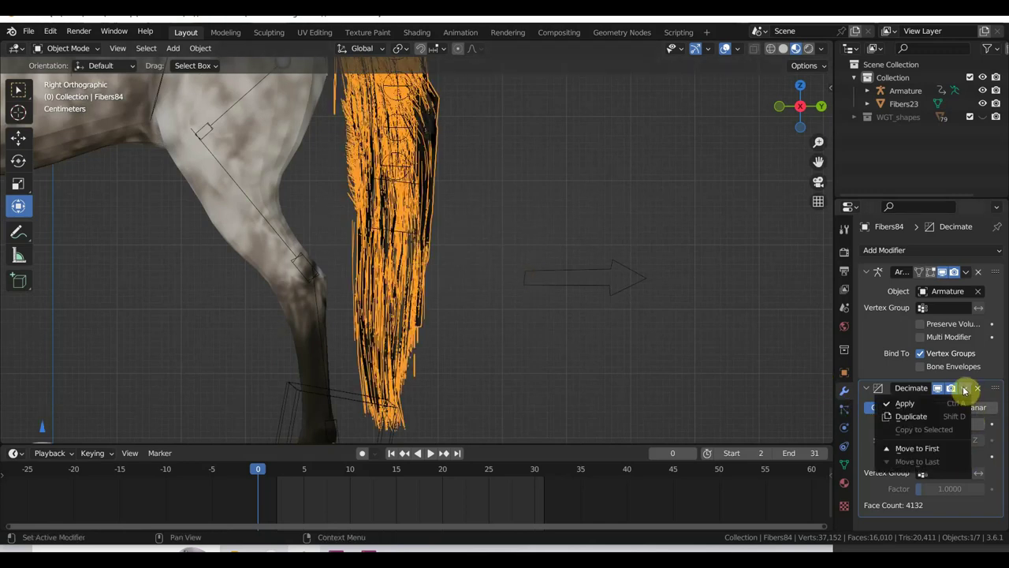
click(910, 406)
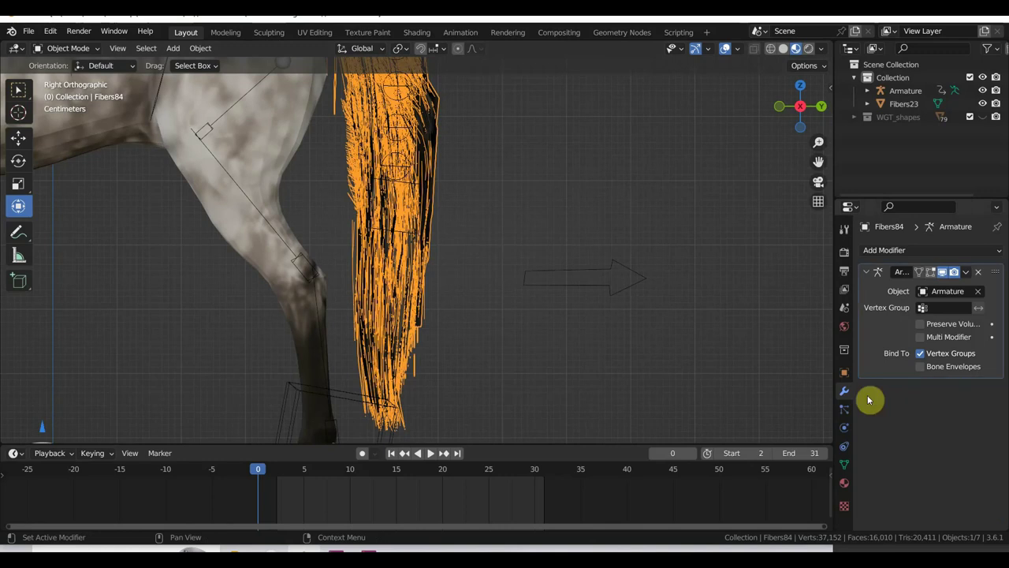
shift+click(403, 163)
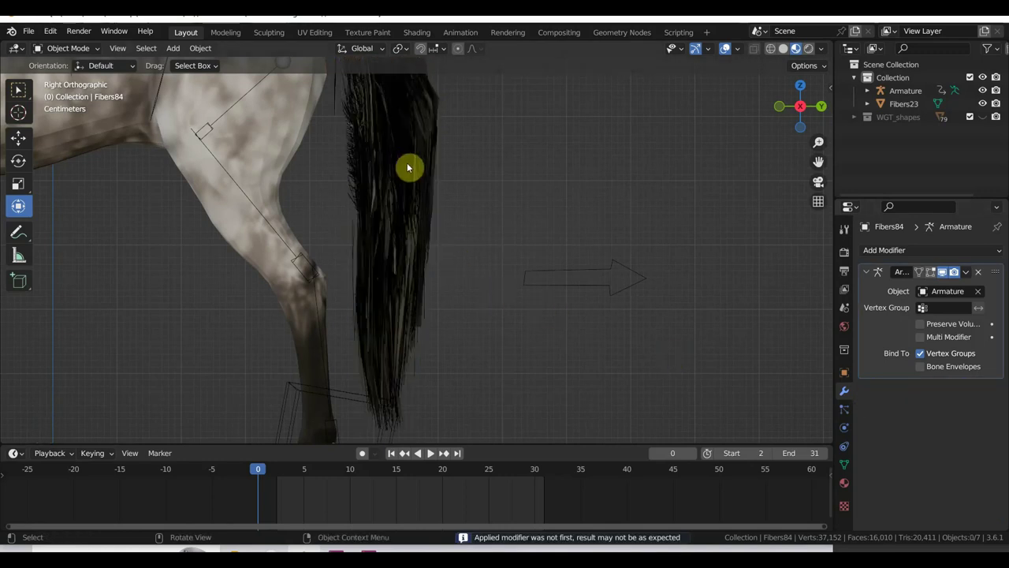
click(403, 165)
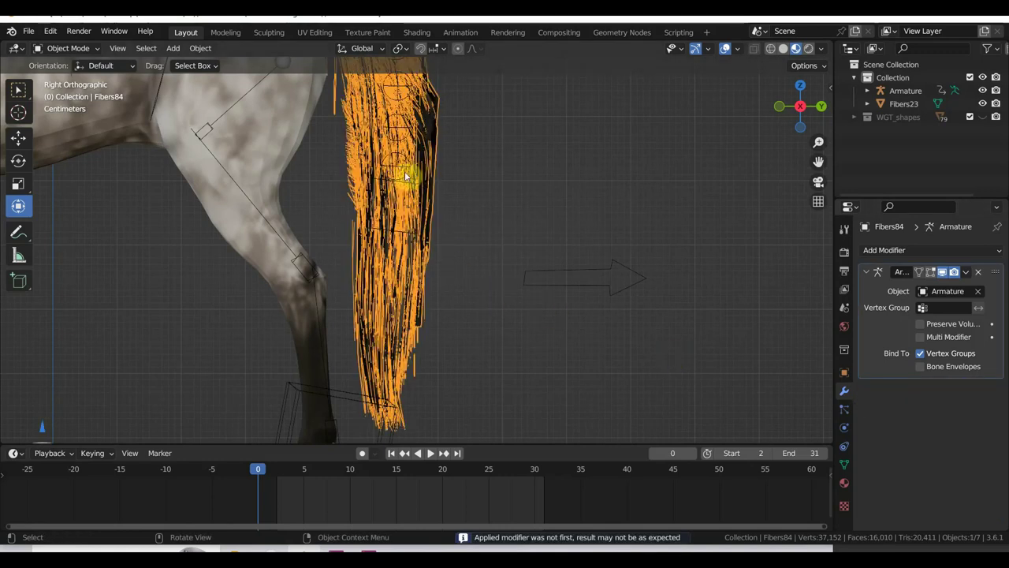
Re-parent the decimated Fibers84 tail to the Armature With Automatic Weights.
shift+click(203, 138)
key(ctrl+p)
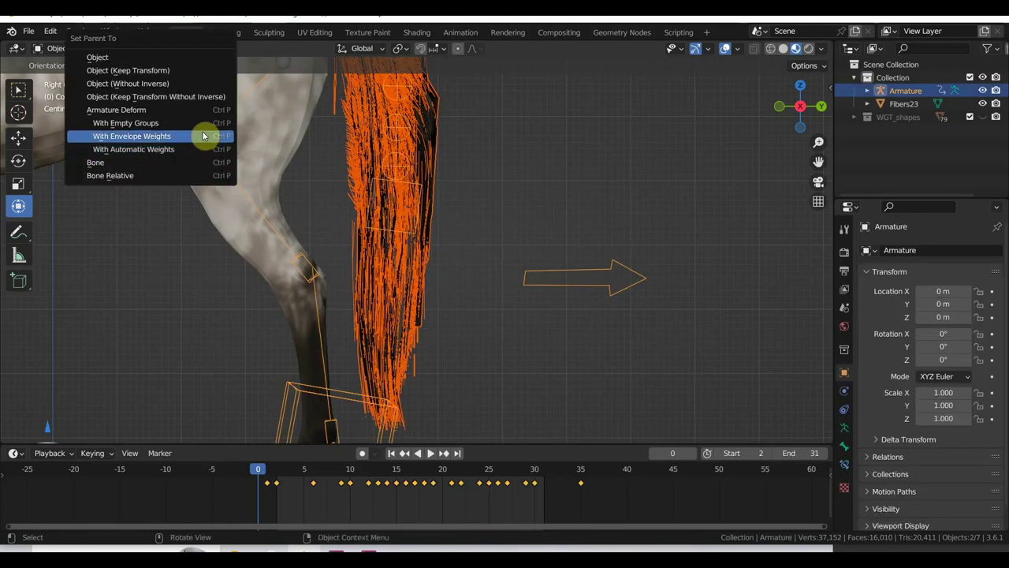
click(183, 147)
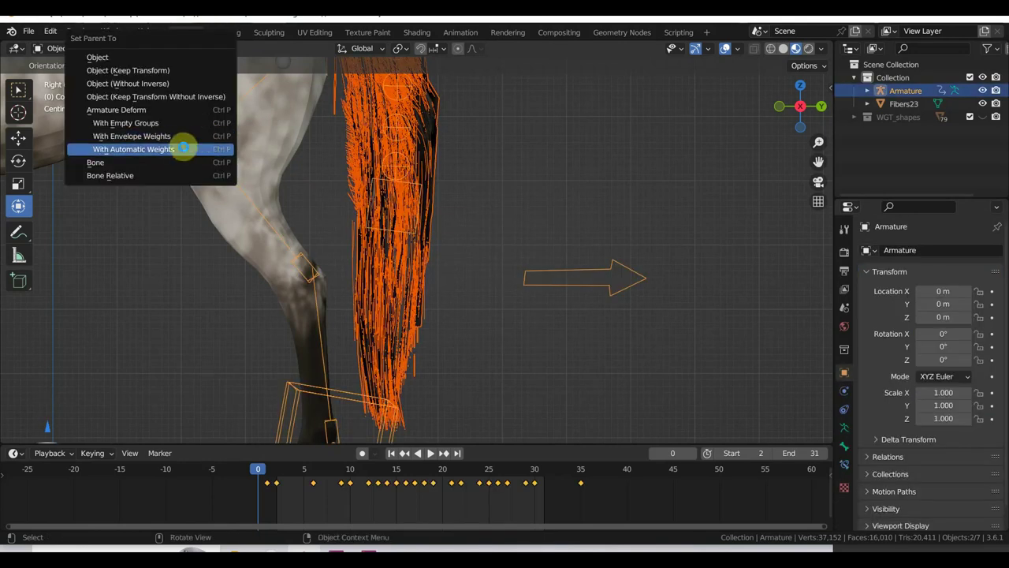
Select the Fibers23 mane fibers and frame them with Numpad period.
scroll(509, 349, down, 3)
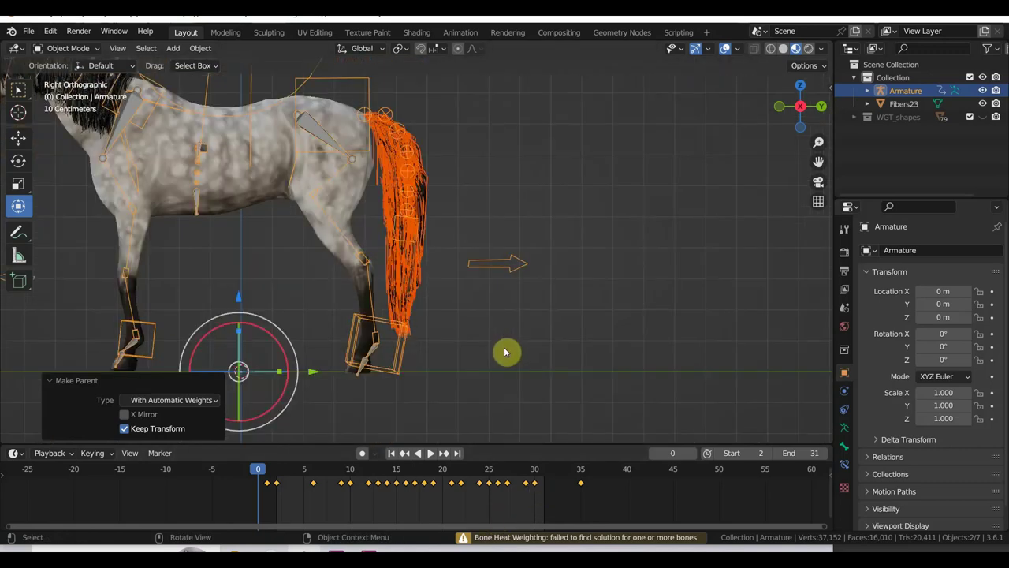
shift+middle_drag(505, 352, 566, 323)
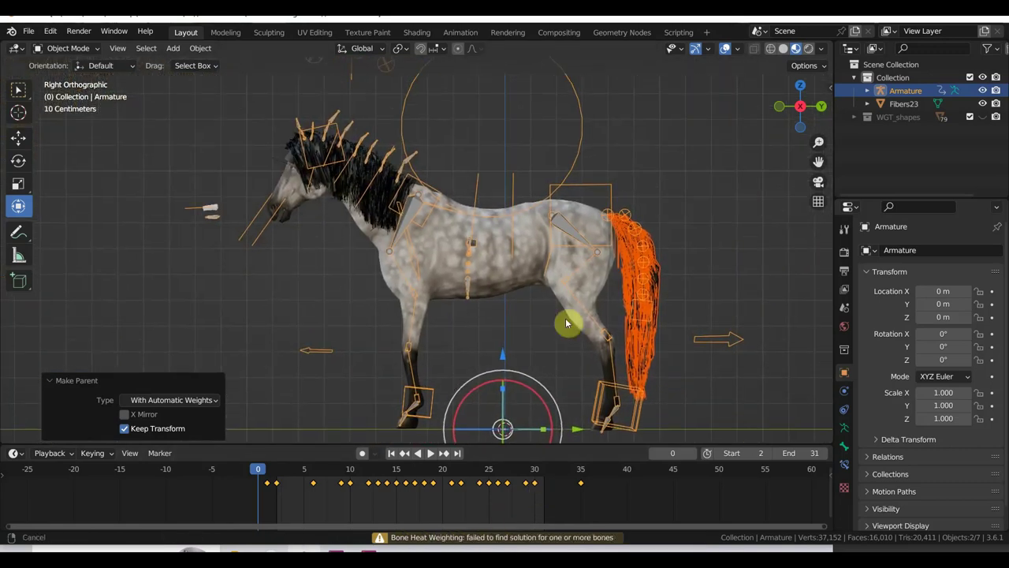
scroll(566, 323, up, 2)
scroll(552, 313, up, 1)
scroll(543, 291, up, 2)
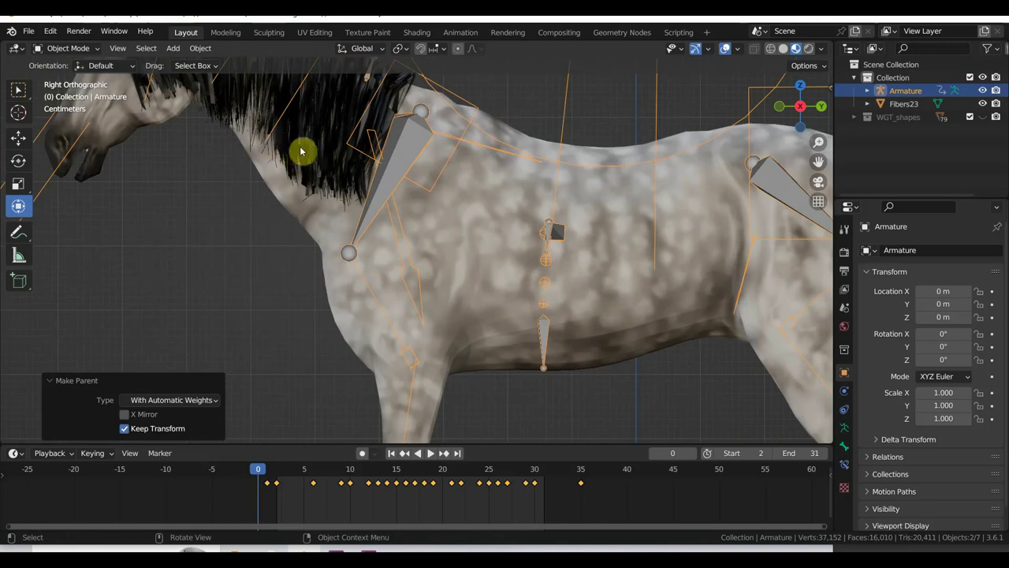
click(300, 152)
key(KP_Decimal)
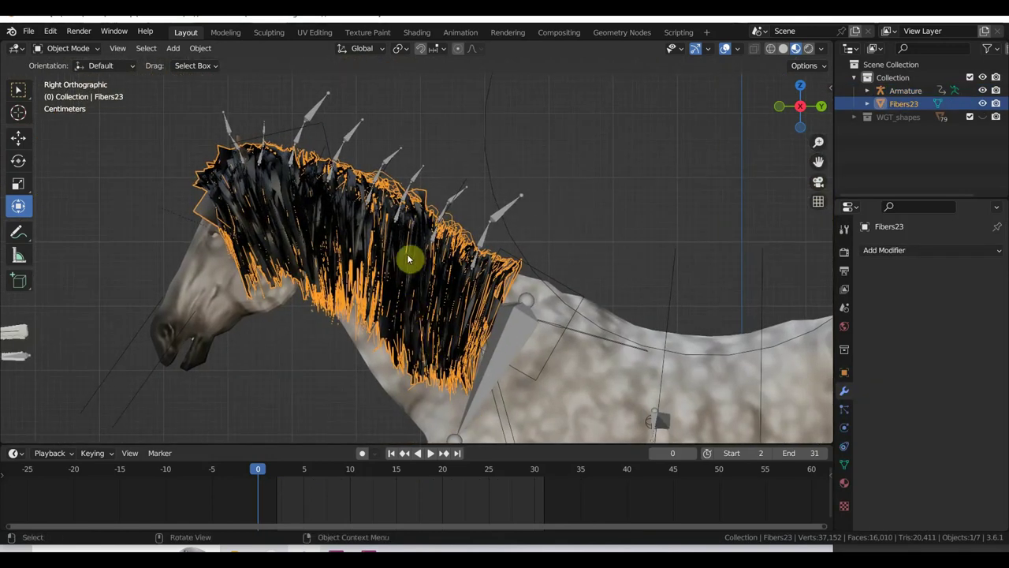
Parent the Fibers23 mane to the armature With Automatic Weights.
shift+click(419, 181)
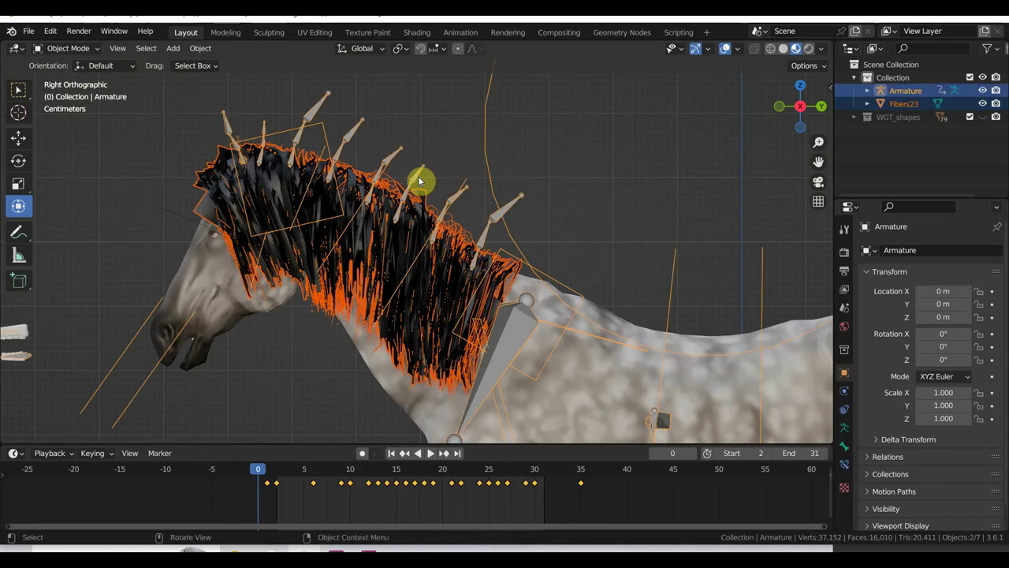
key(ctrl+p)
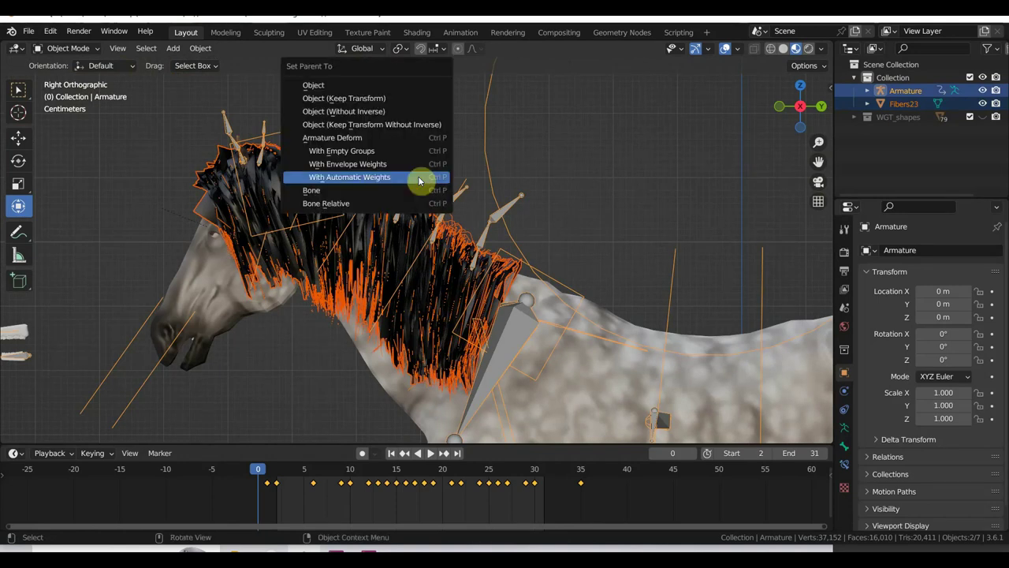
click(420, 180)
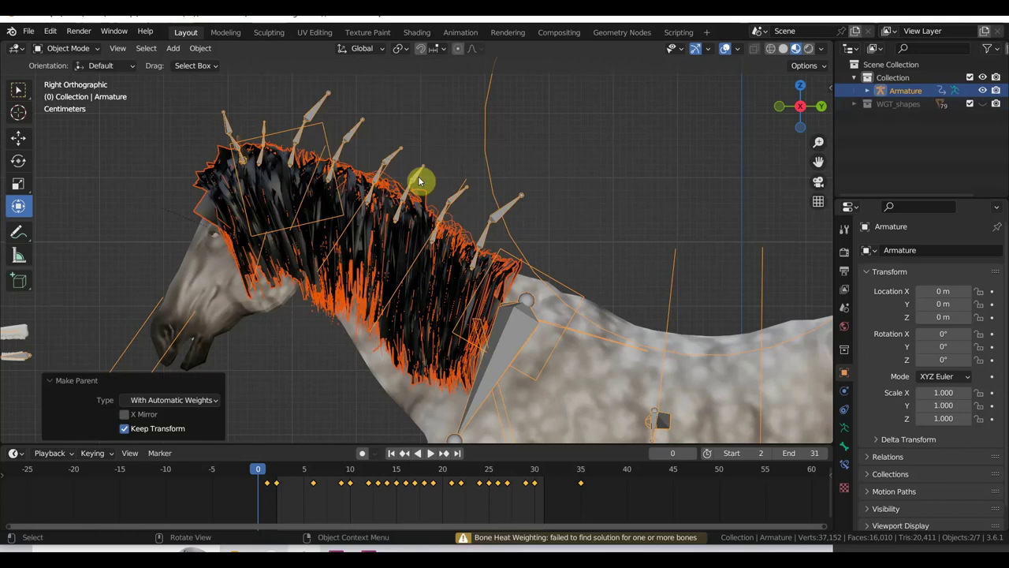
click(378, 250)
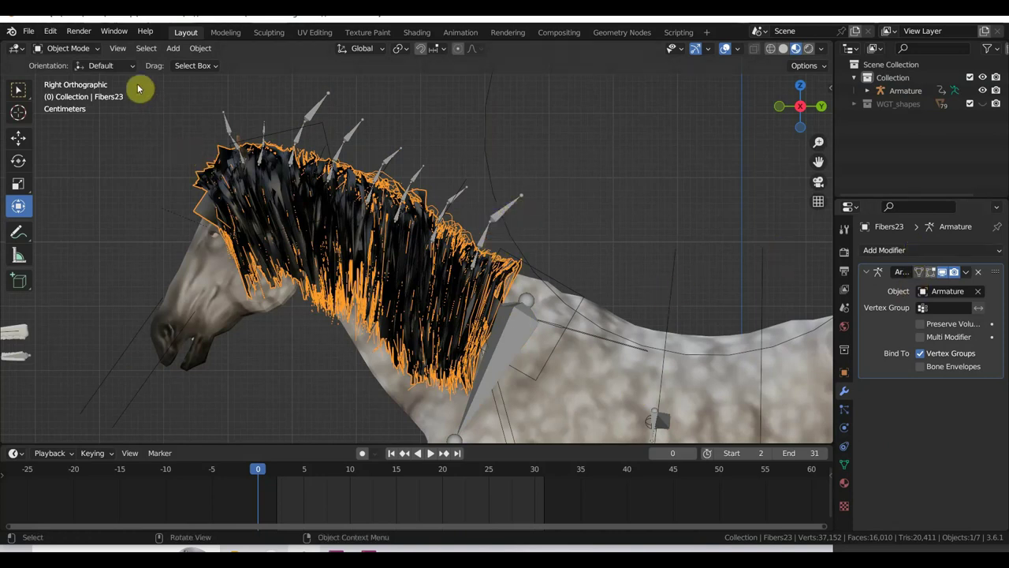
Apply Shade Smooth to the Fibers23 mane and reselect it alone.
right_click(279, 185)
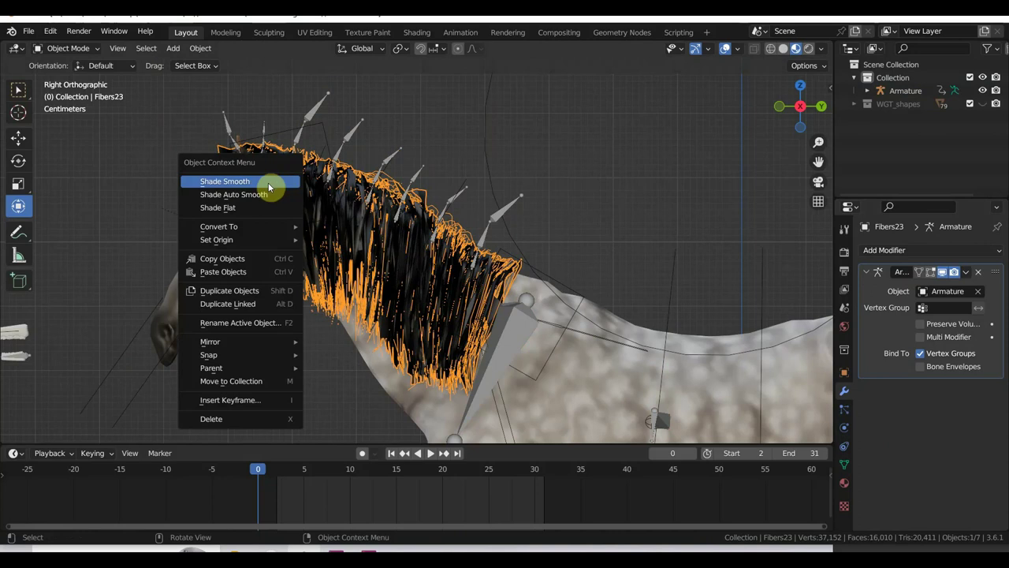
click(268, 183)
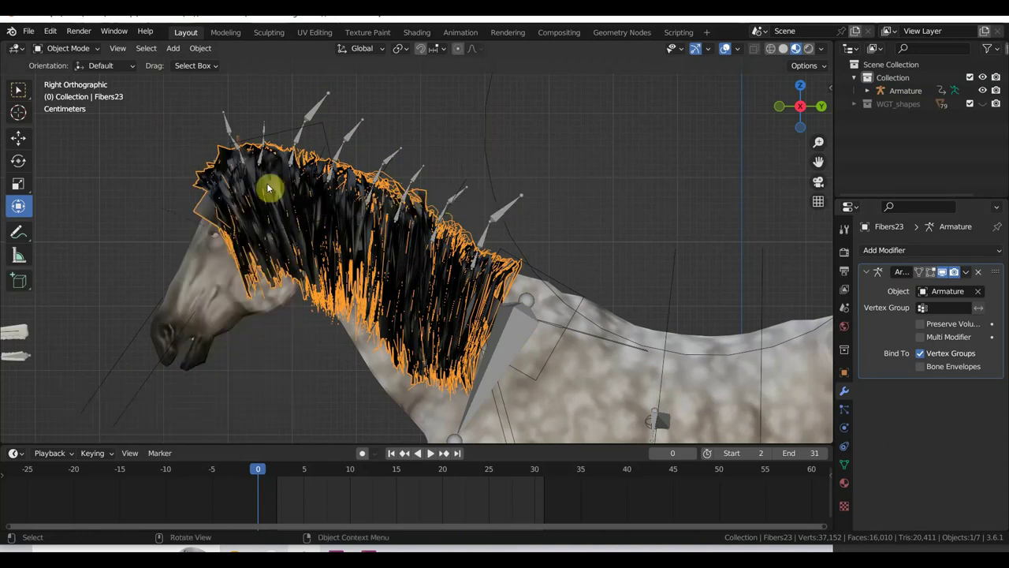
shift+click(267, 186)
click(267, 186)
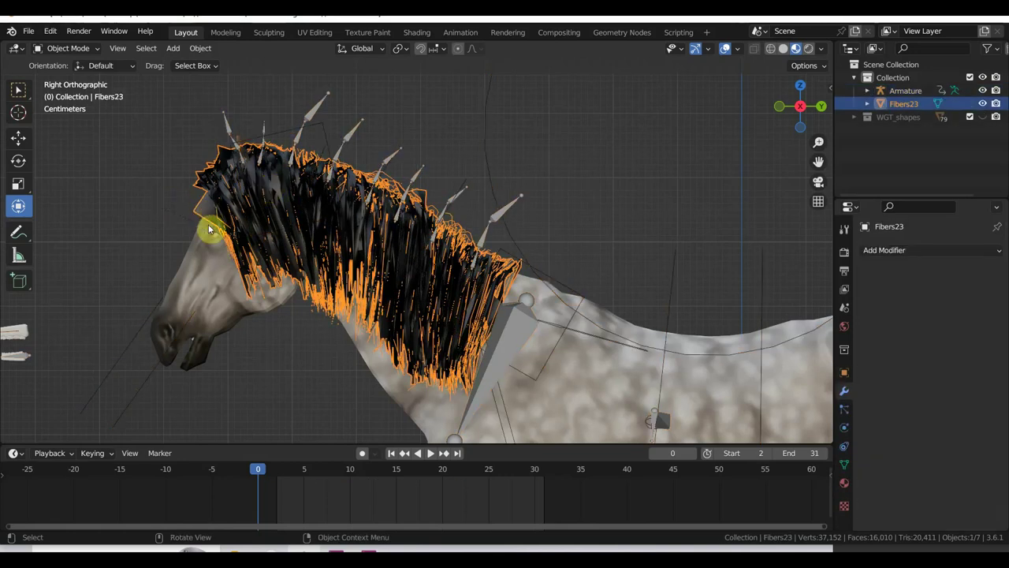
Reopen the most recent horse file with Don't Save and zoom in on the Fibers84 tail.
click(28, 32)
mouse_move(61, 73)
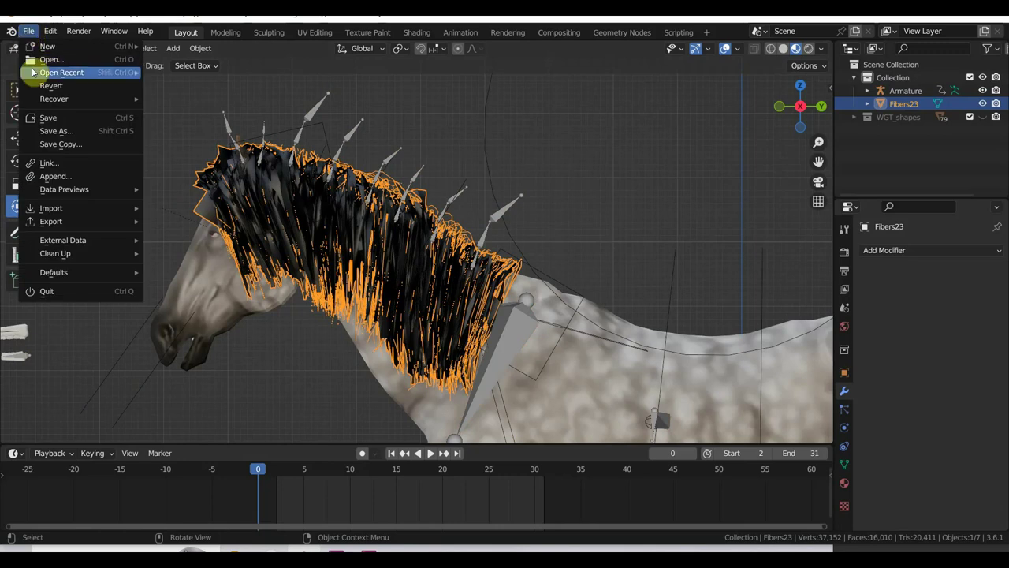
click(193, 72)
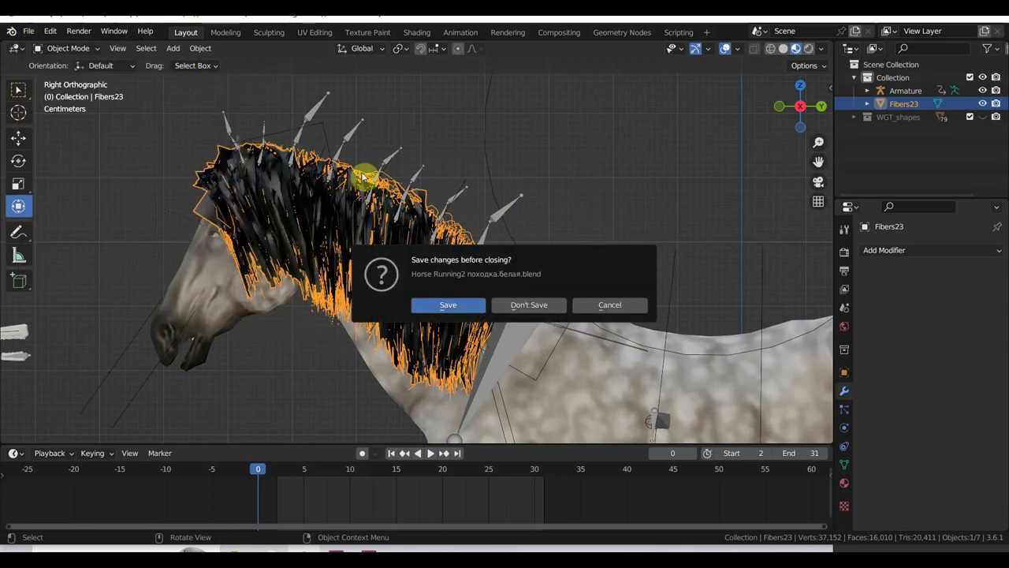
click(528, 306)
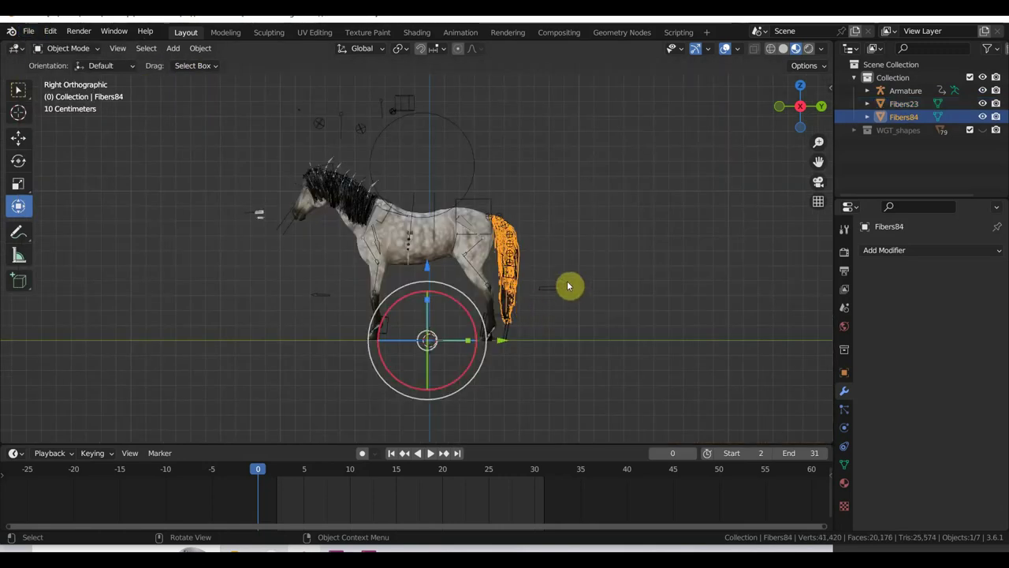
scroll(567, 281, up, 2)
scroll(565, 279, up, 3)
scroll(551, 287, up, 1)
scroll(465, 282, up, 1)
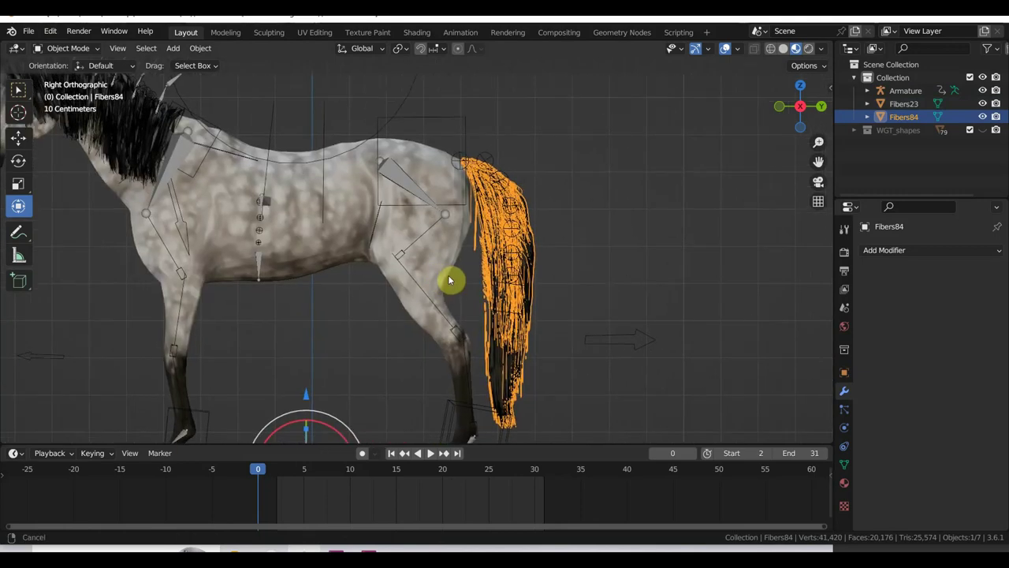
scroll(473, 278, up, 1)
scroll(499, 276, up, 2)
scroll(499, 276, up, 1)
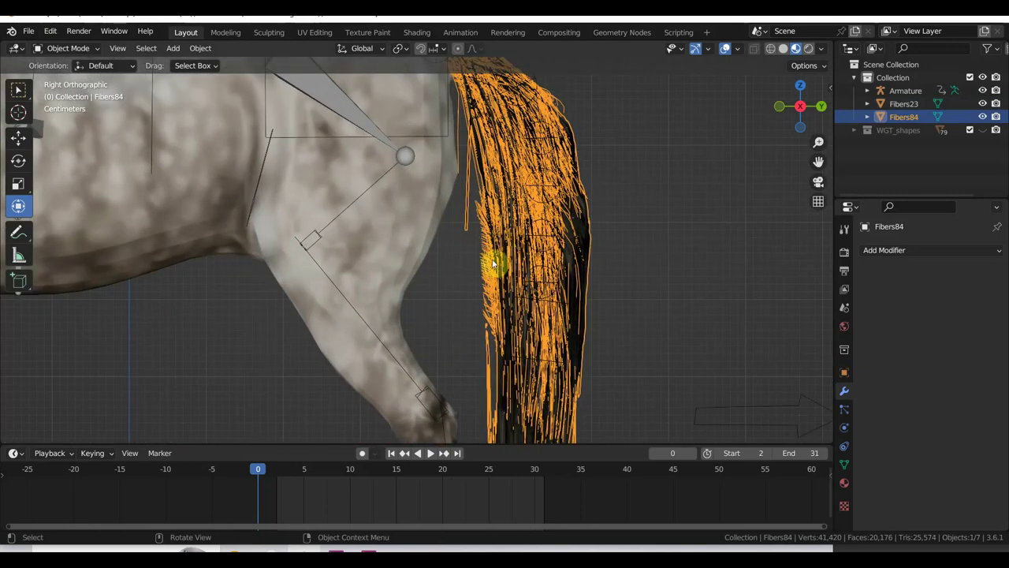
Add a Decimate modifier to the Fibers84 tail at Ratio 0.4254 and apply it.
click(874, 254)
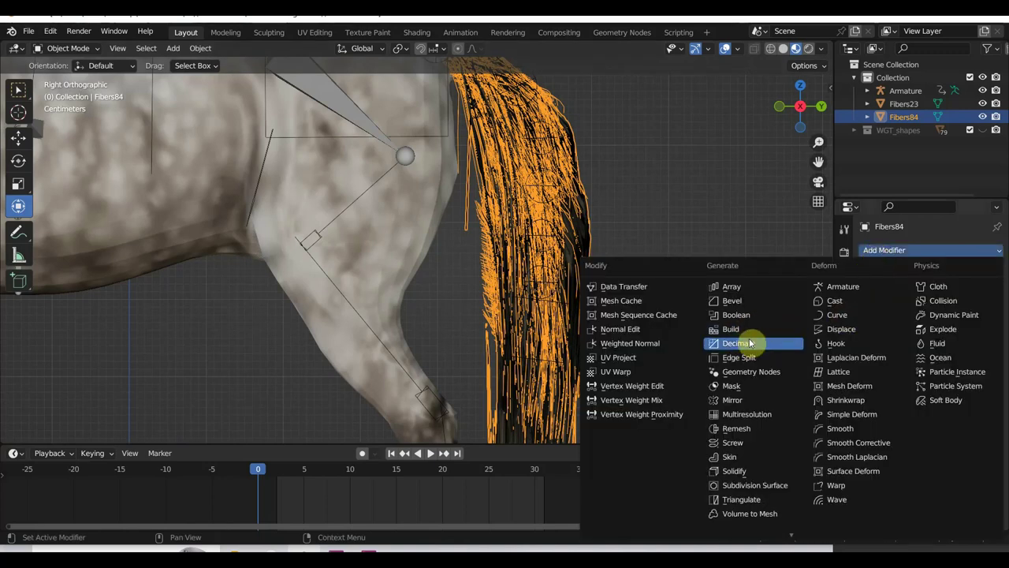
click(714, 343)
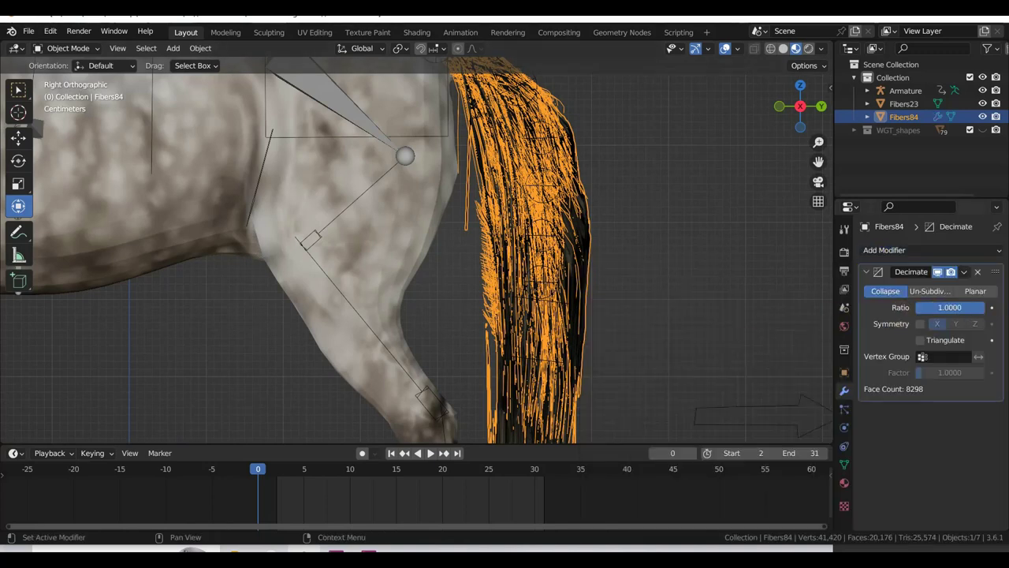
drag(950, 307, 913, 308)
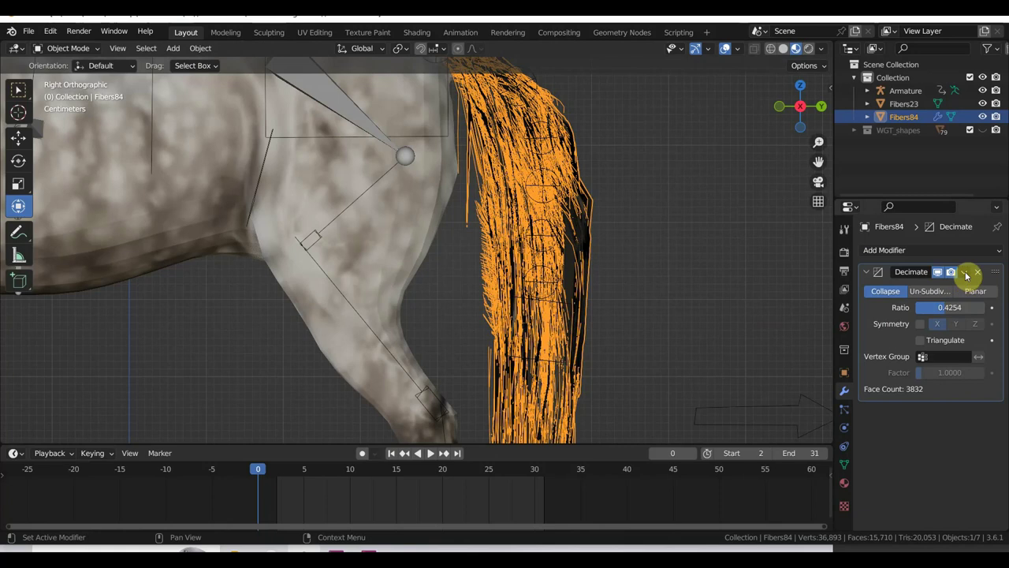
click(964, 272)
click(921, 286)
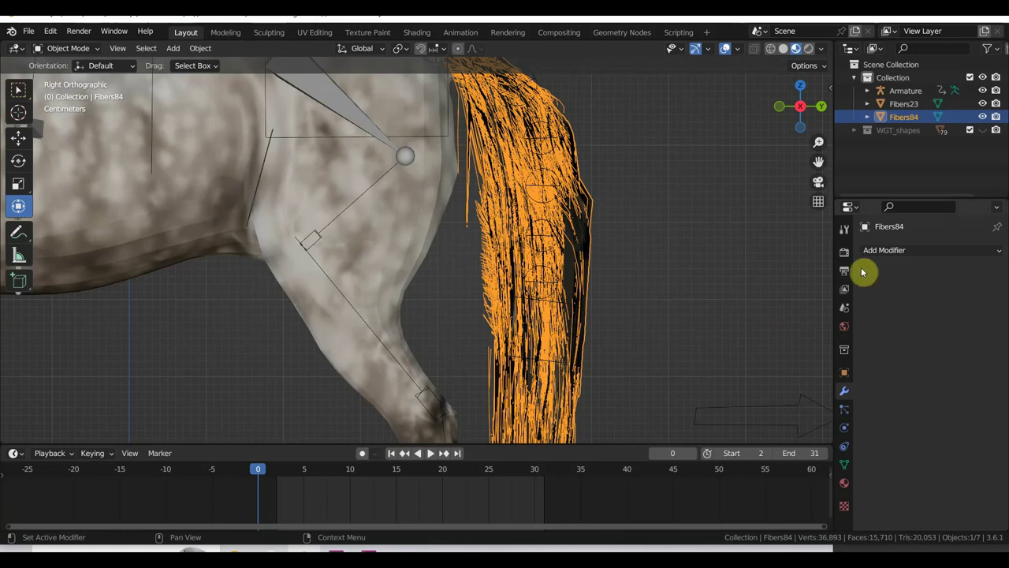
Deselect all, move to the horse's head, and select the Fibers23 mane fibers.
click(699, 242)
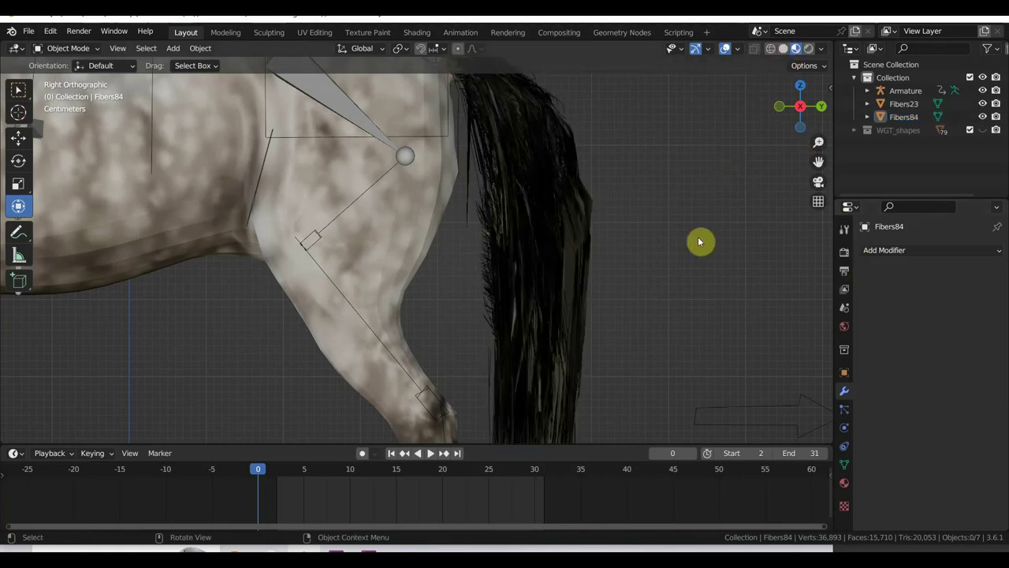
scroll(670, 268, down, 4)
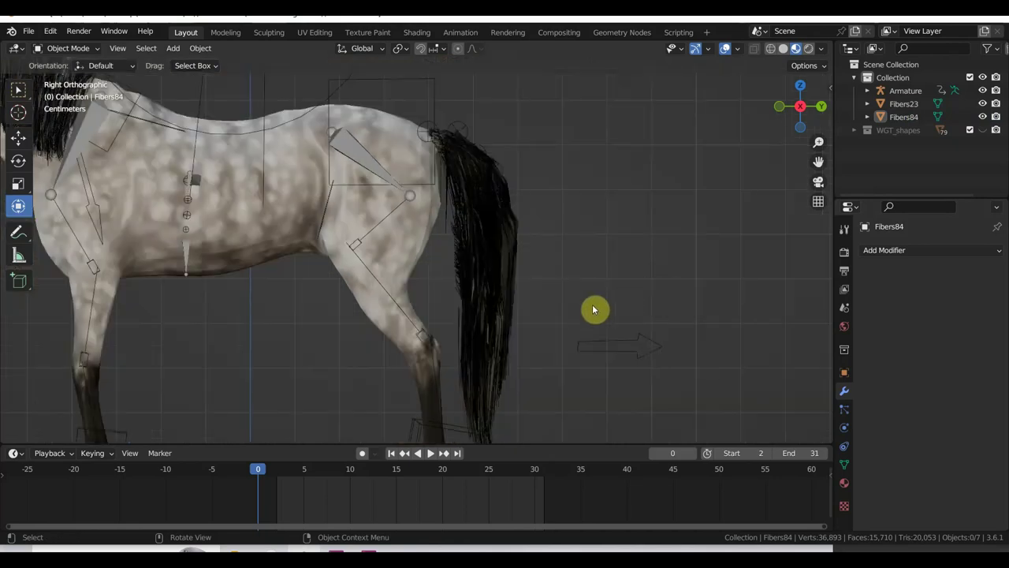
scroll(61, 392, up, 2)
scroll(60, 392, up, 2)
scroll(282, 79, up, 2)
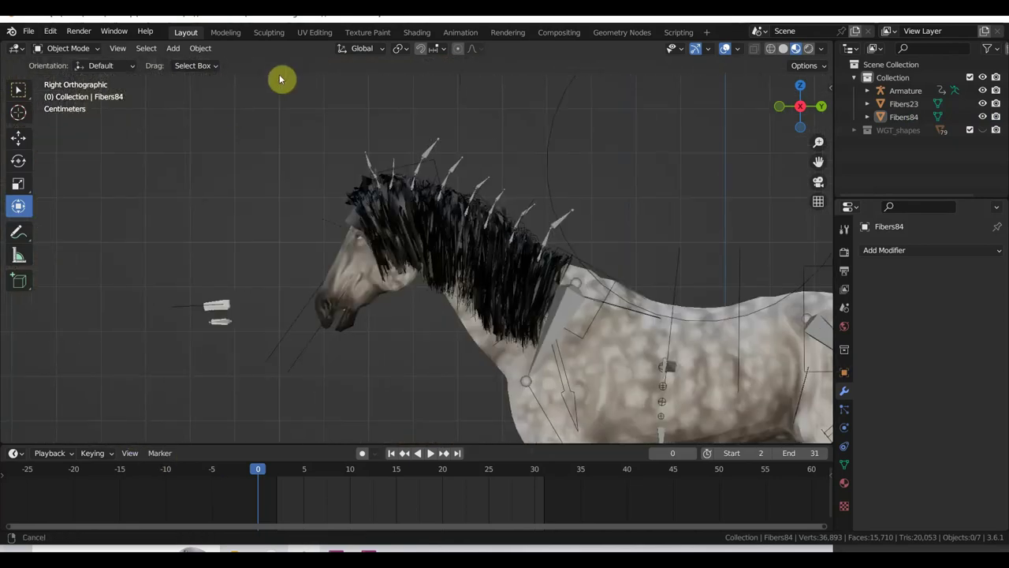
scroll(423, 230, up, 2)
scroll(423, 230, up, 1)
click(408, 214)
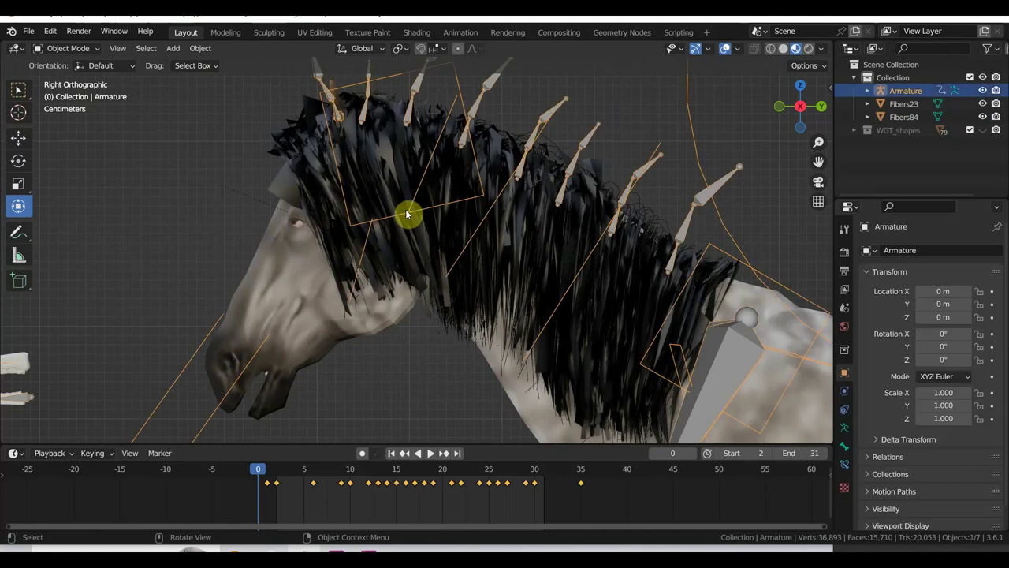
click(391, 249)
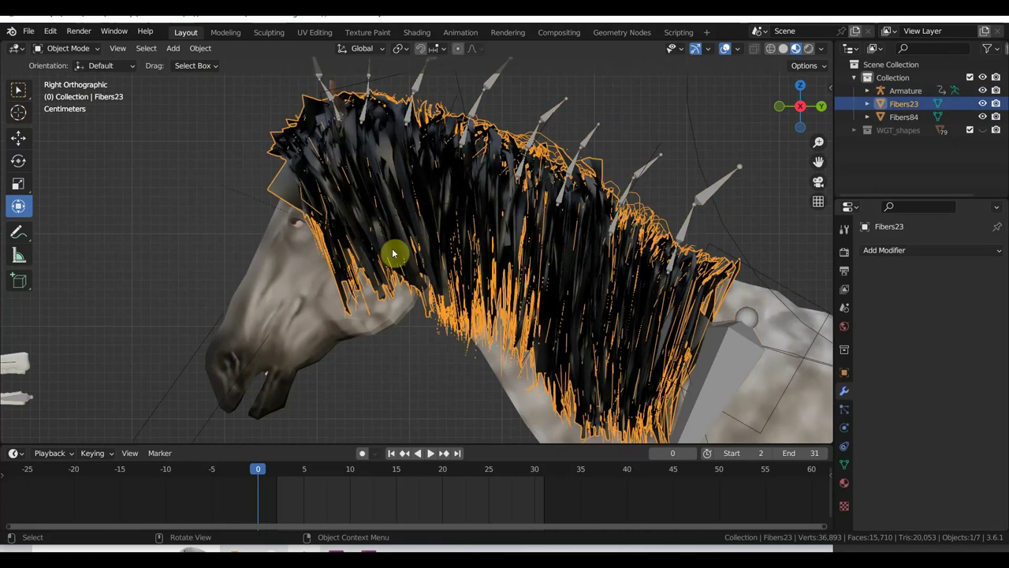
middle_drag(425, 254, 489, 247)
scroll(526, 229, down, 2)
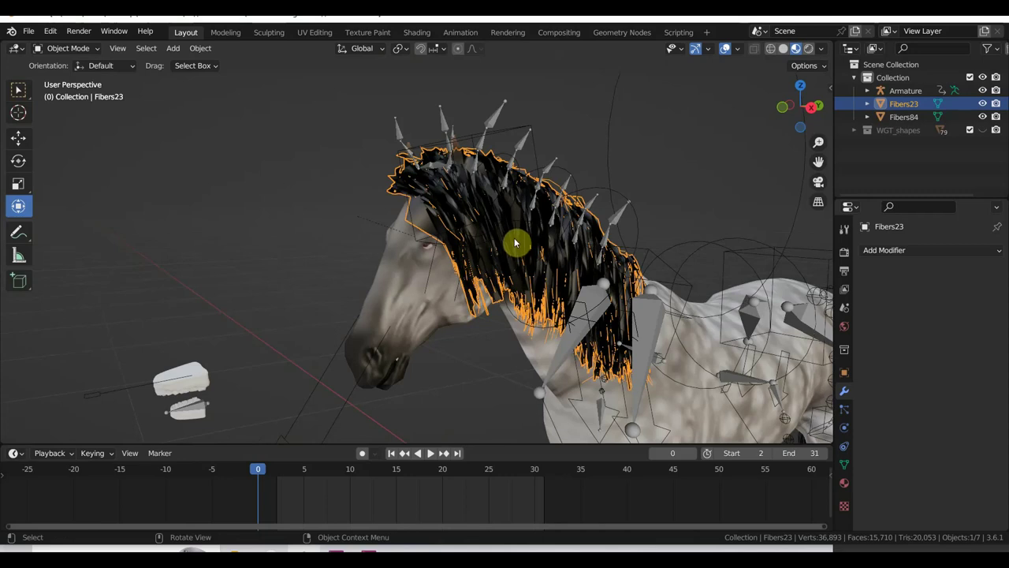
Parent the mane fibers to the horse body with Ctrl+P.
shift+click(410, 276)
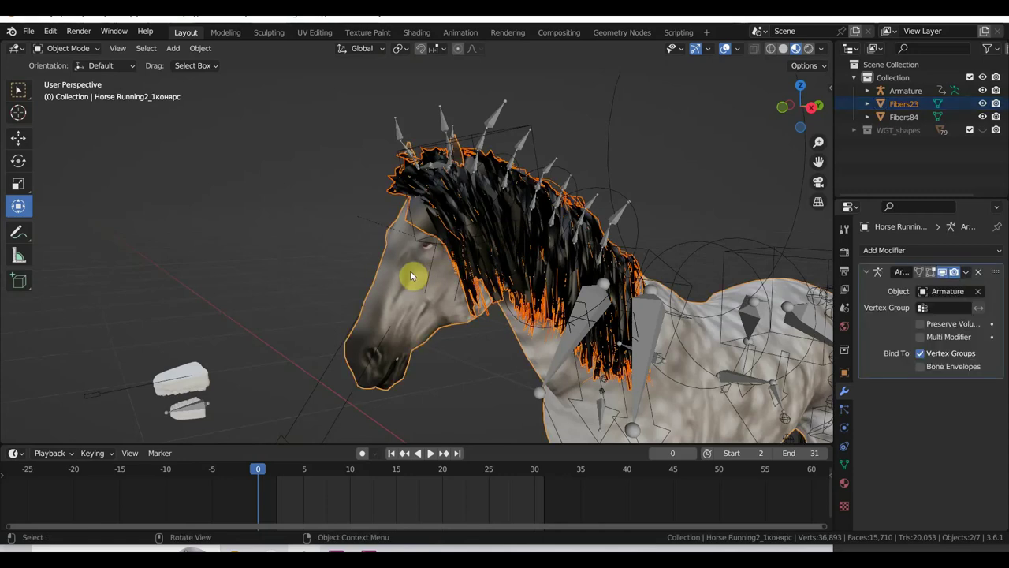
key(ctrl+p)
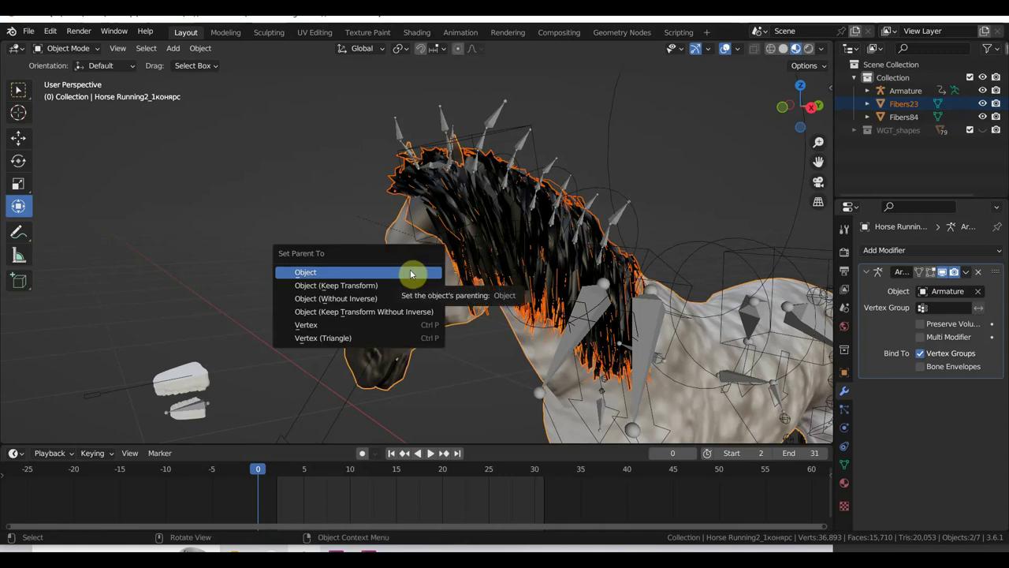
click(411, 273)
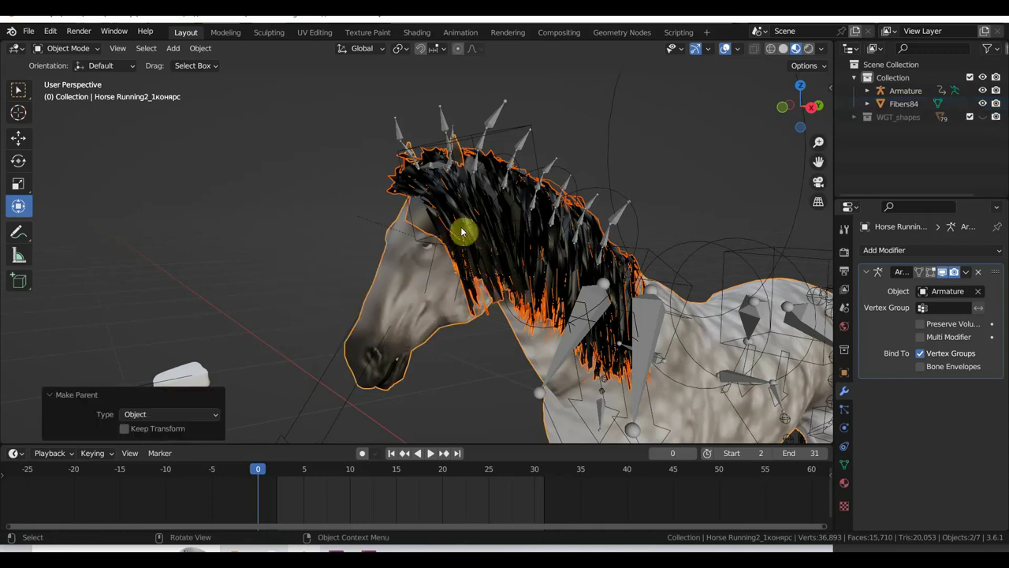
Parent the mane to the Armature With Automatic Weights, then reselect Fibers23.
click(492, 129)
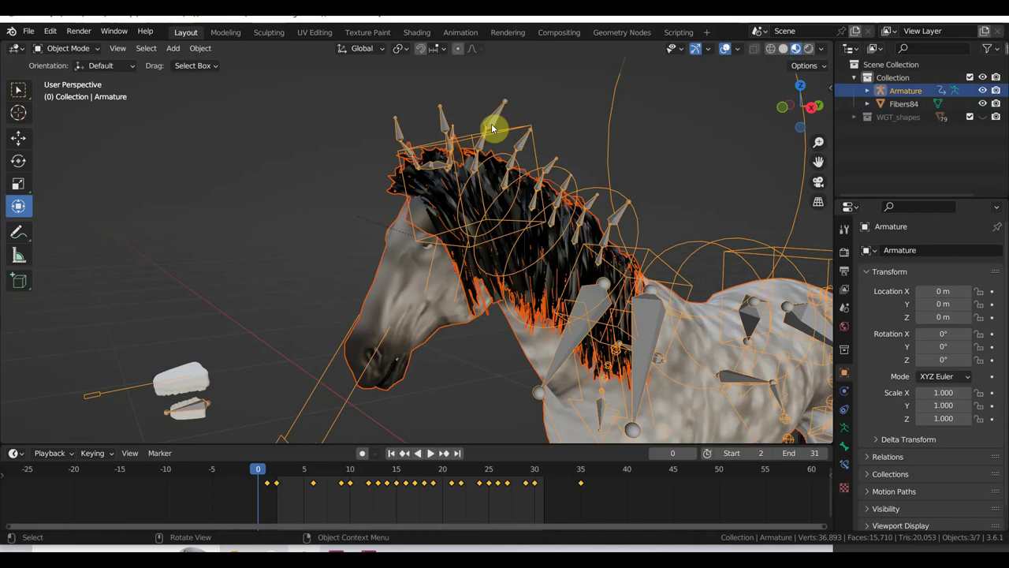
key(ctrl+p)
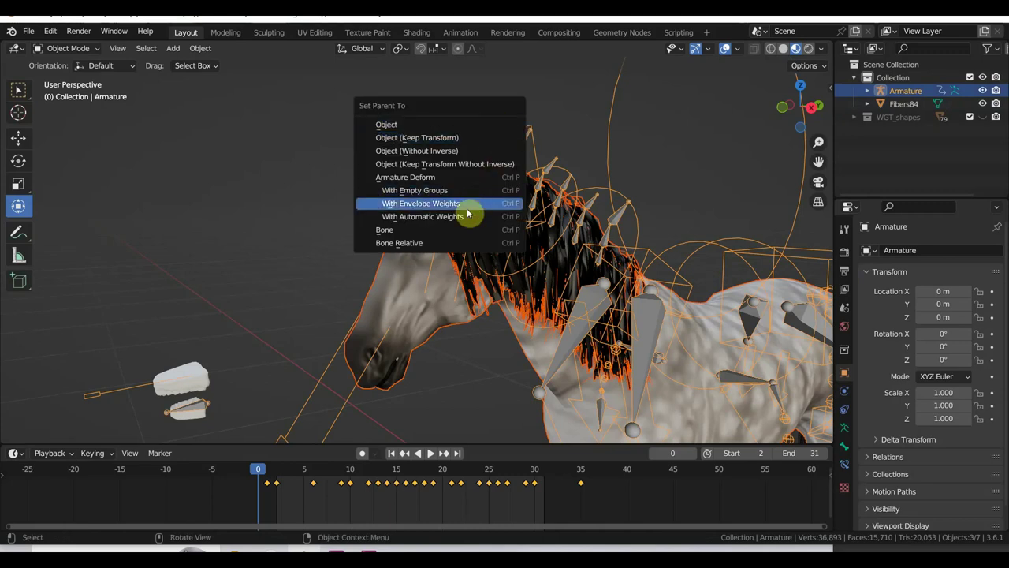
click(466, 214)
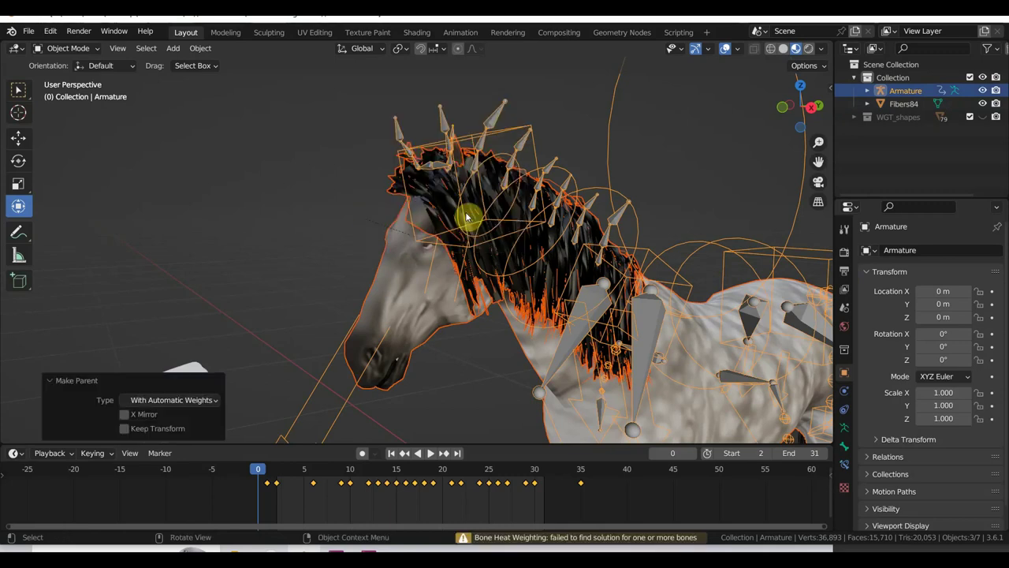
mouse_move(587, 404)
middle_down()
mouse_move(613, 349)
mouse_move(595, 331)
middle_up()
scroll(593, 331, down, 5)
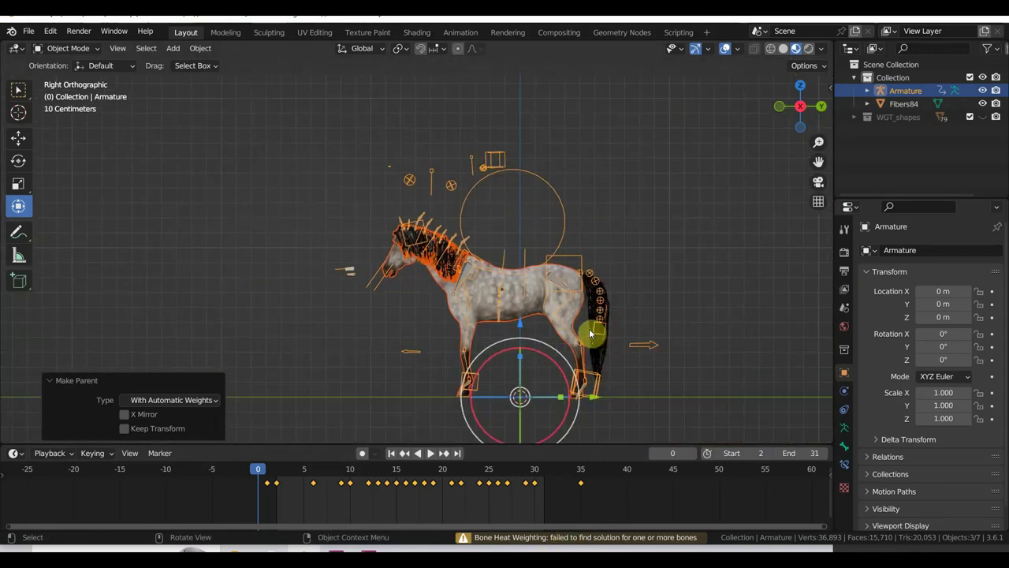
scroll(478, 284, up, 1)
scroll(476, 288, up, 2)
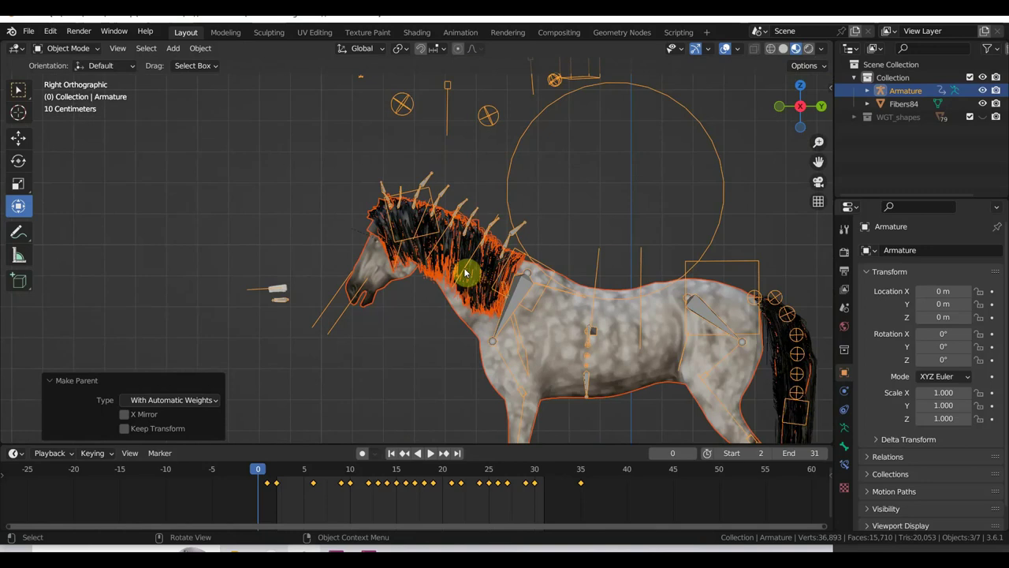
click(473, 296)
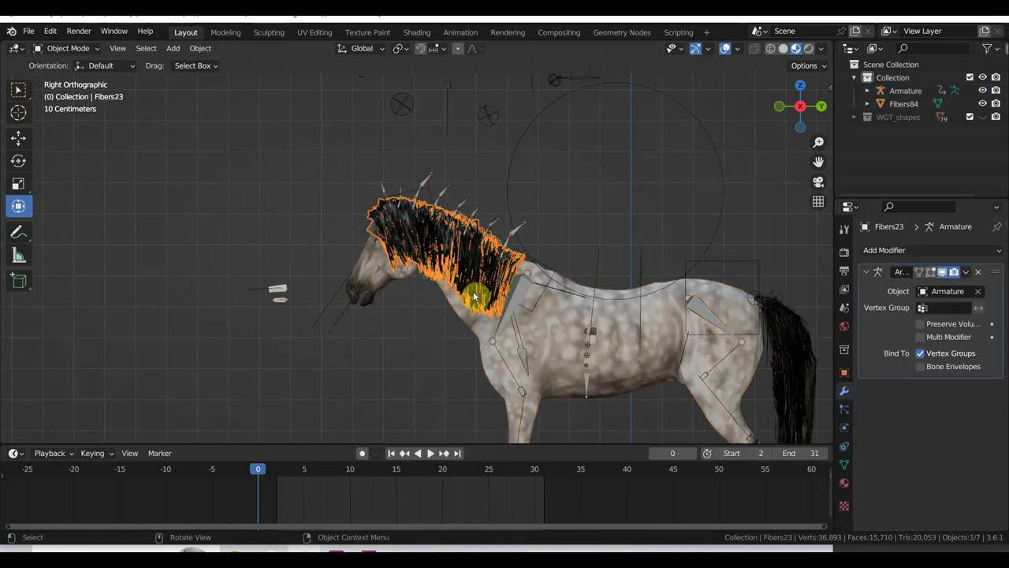
scroll(474, 296, down, 5)
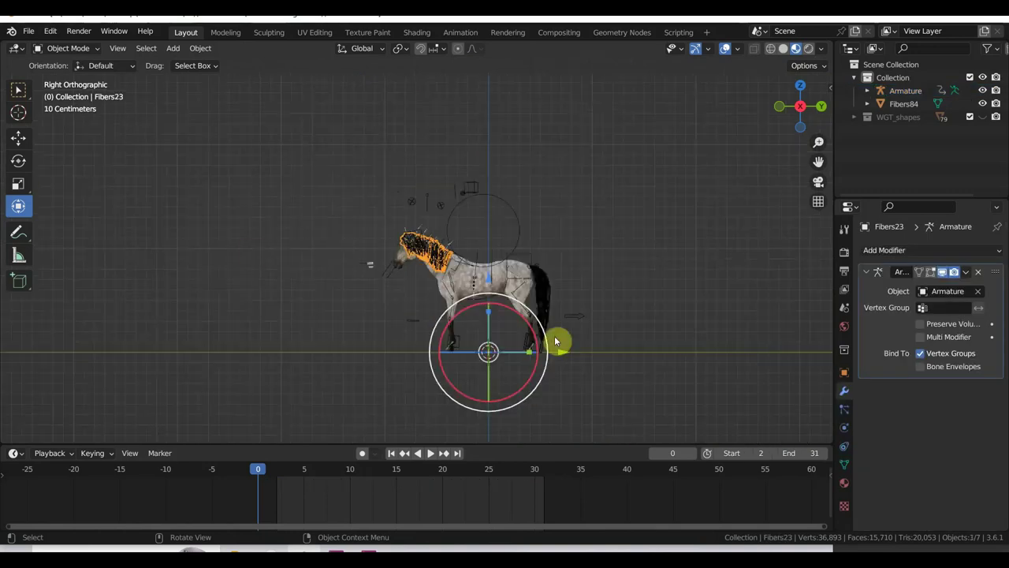
Raise the mane along Z and add a single-bone armature placed at it.
key(g)
key(z)
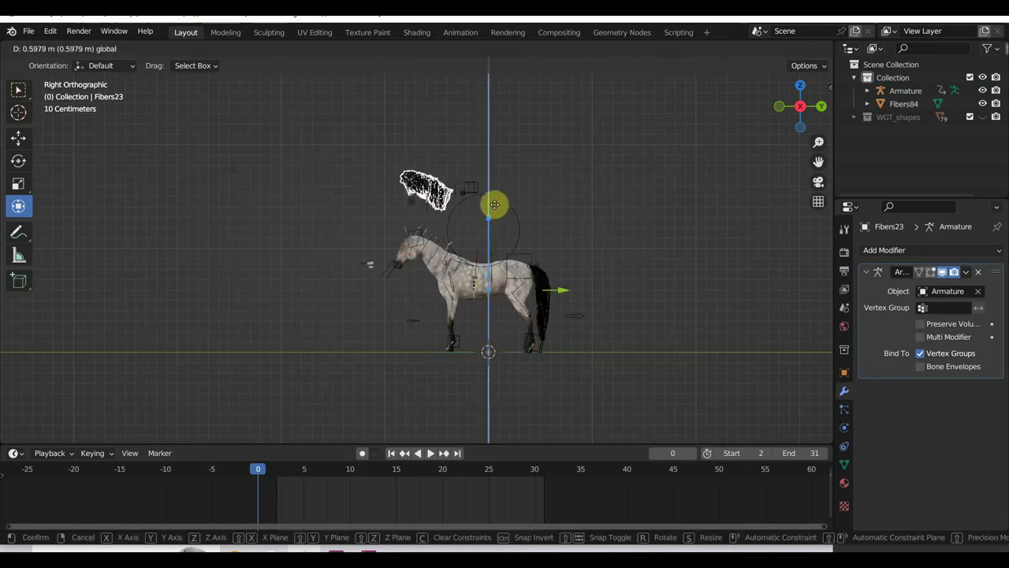
click(500, 185)
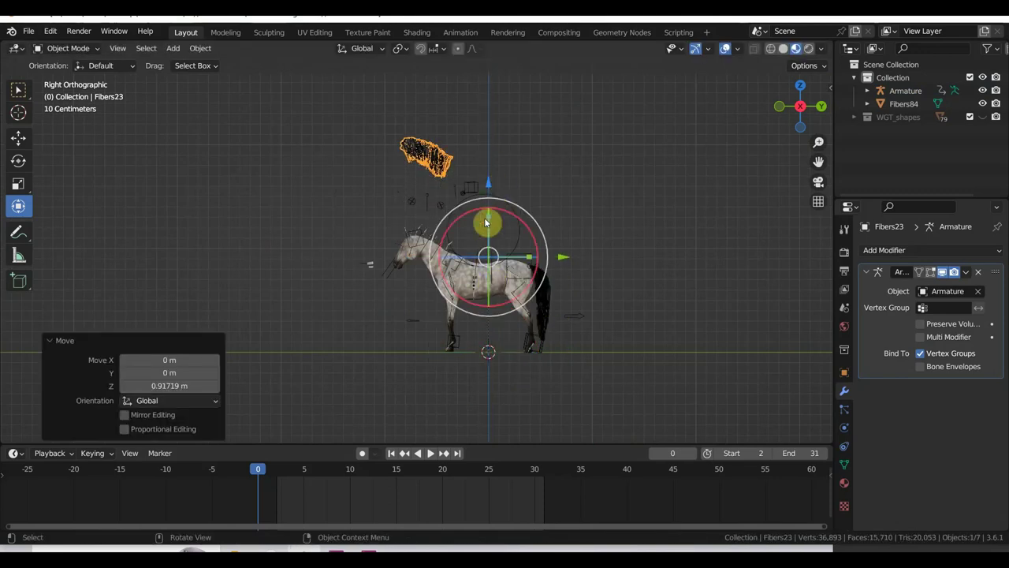
key(shift+a)
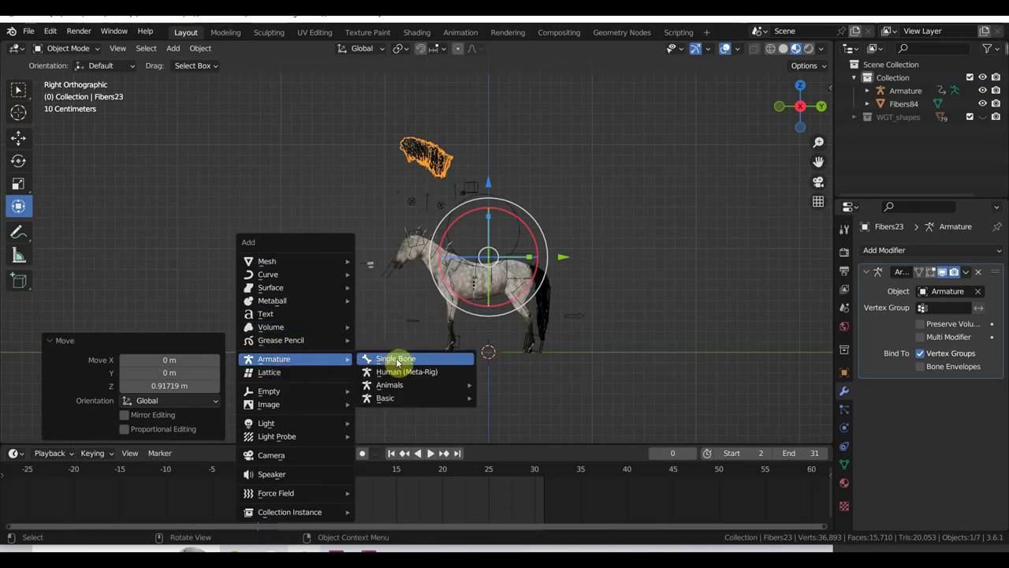
click(394, 359)
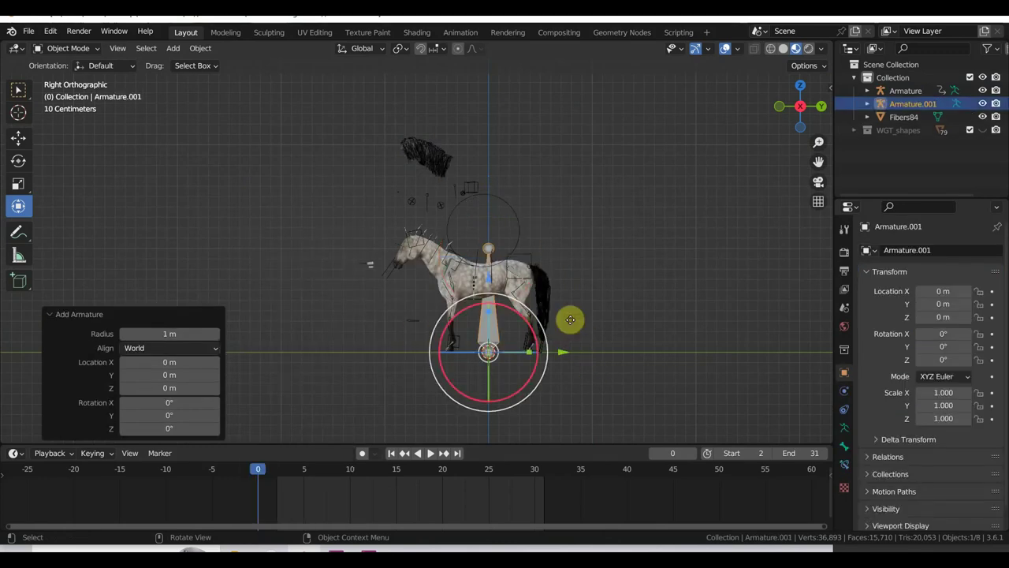
key(g)
click(529, 193)
scroll(466, 190, up, 3)
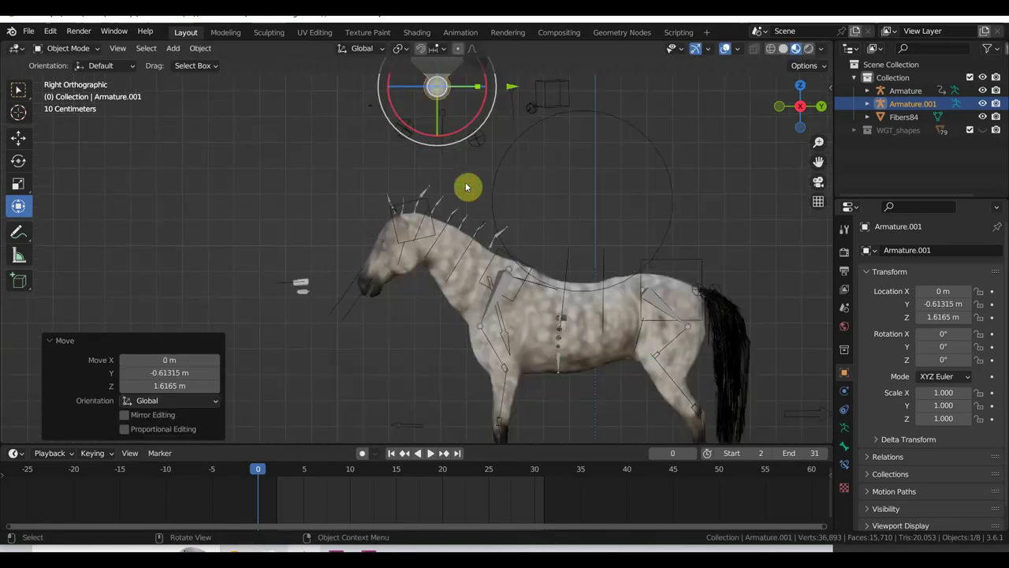
scroll(484, 260, up, 2)
shift+middle_drag(484, 259, 497, 69)
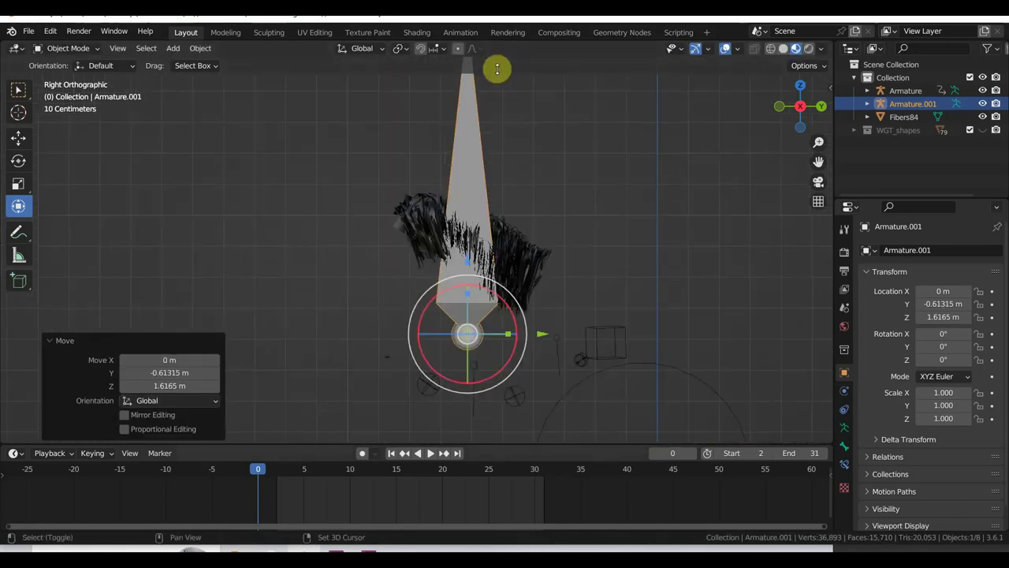
Parent the lifted mane to the new bone With Automatic Weights.
click(521, 247)
shift+click(481, 192)
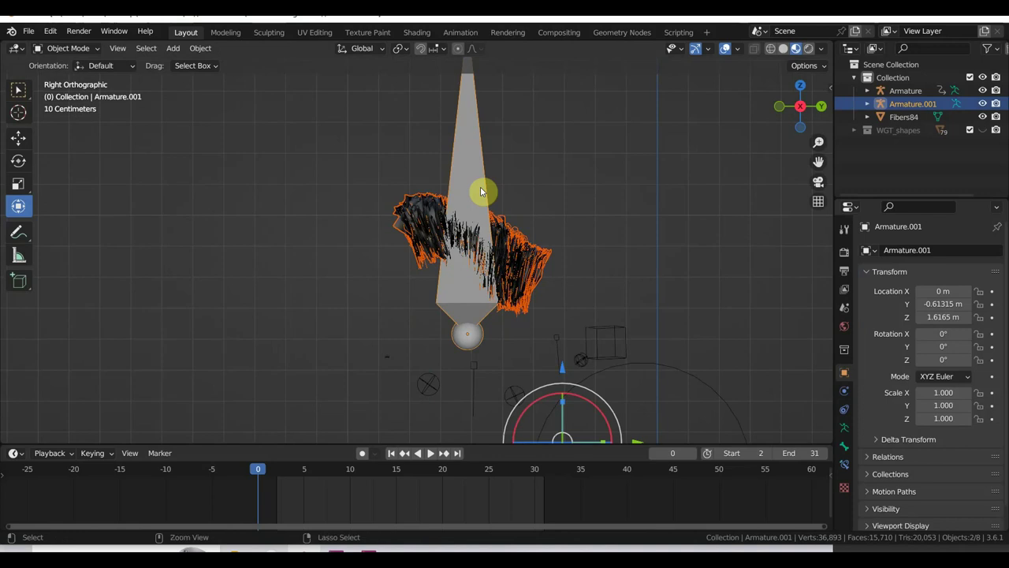
key(ctrl+p)
click(480, 190)
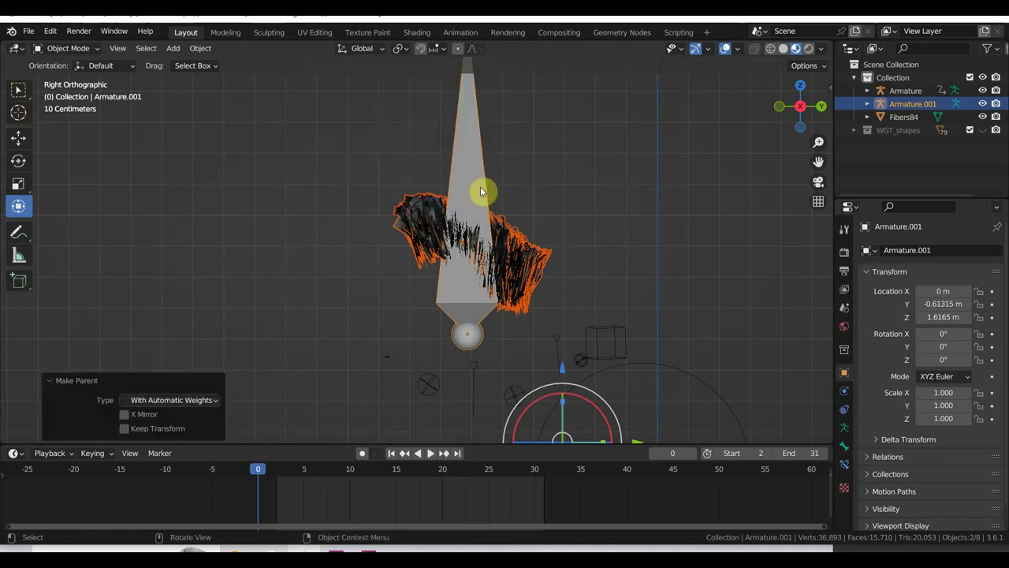
click(519, 266)
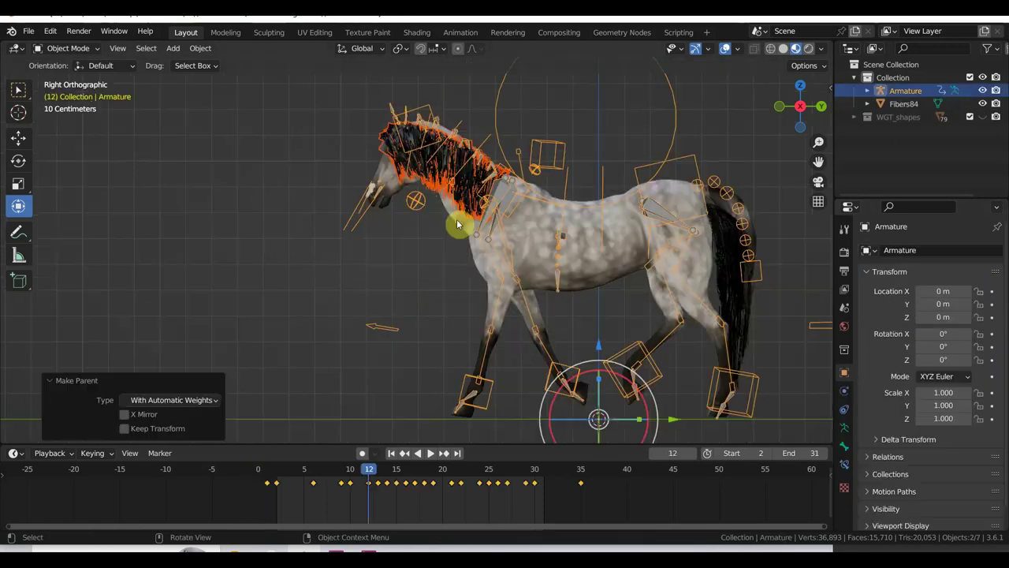
At frame 1, parent Fibers23 to the armature With Empty Groups.
click(268, 473)
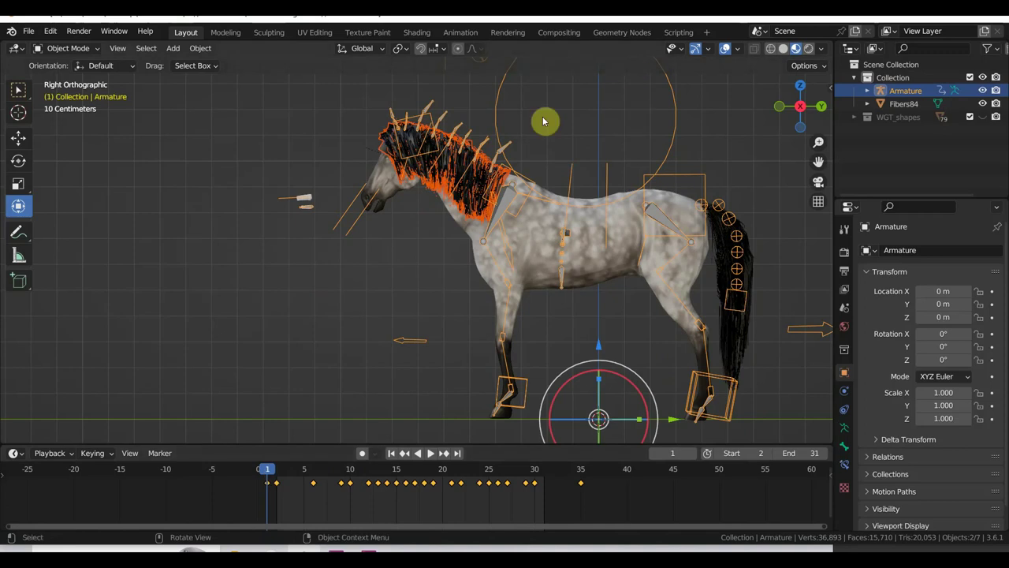
shift+middle_drag(545, 154, 513, 234)
click(495, 257)
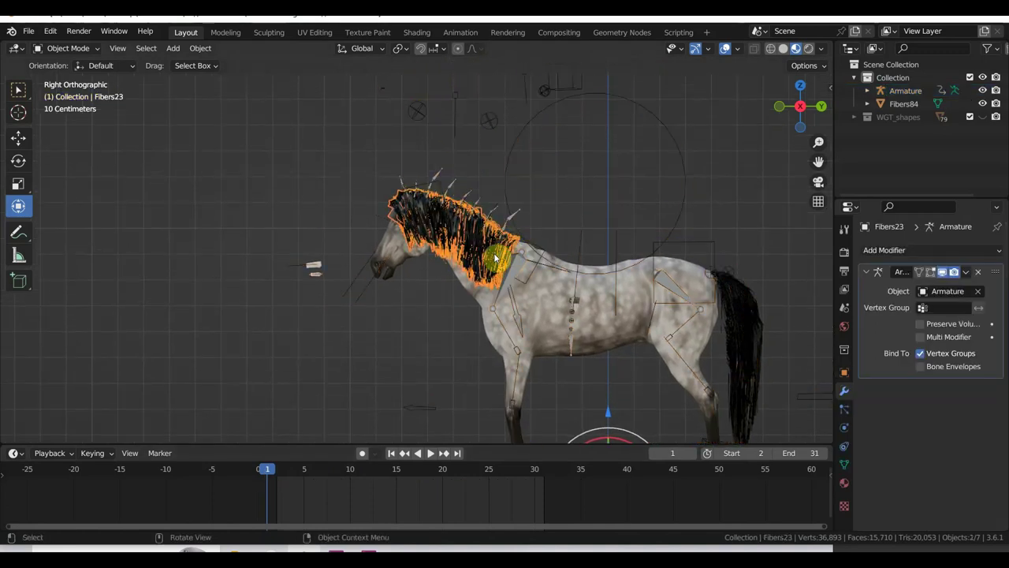
shift+click(510, 175)
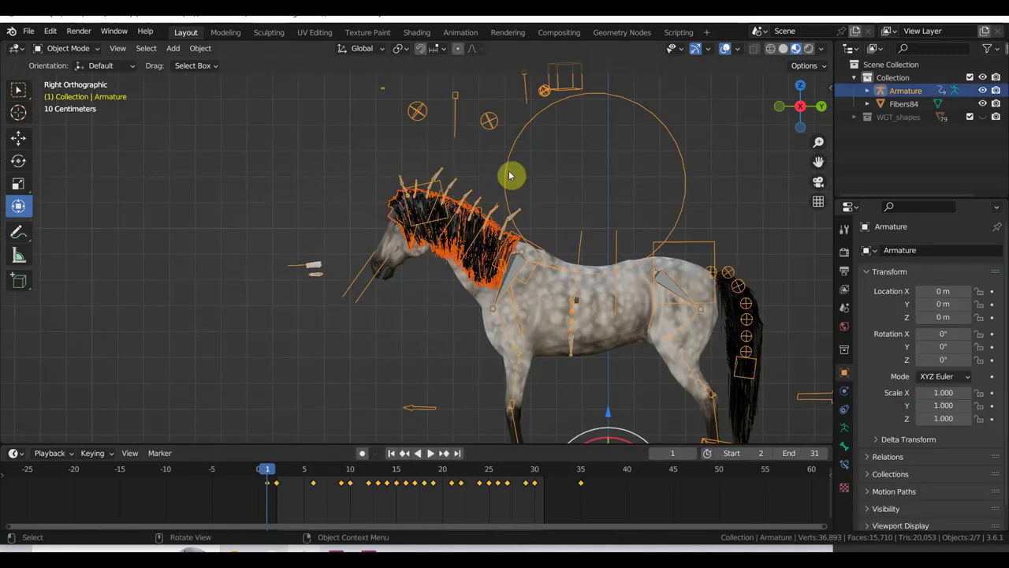
key(ctrl+p)
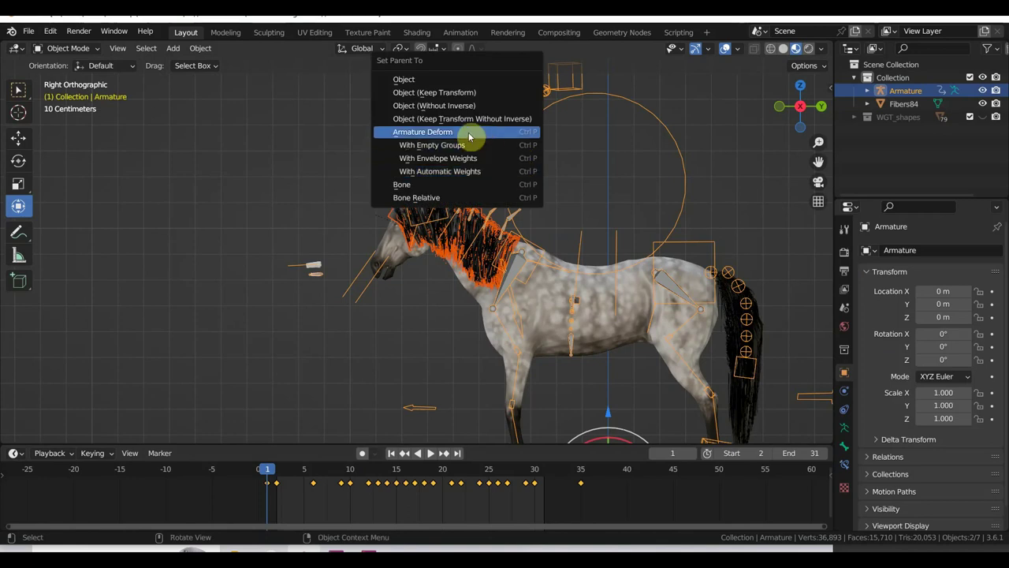
click(465, 148)
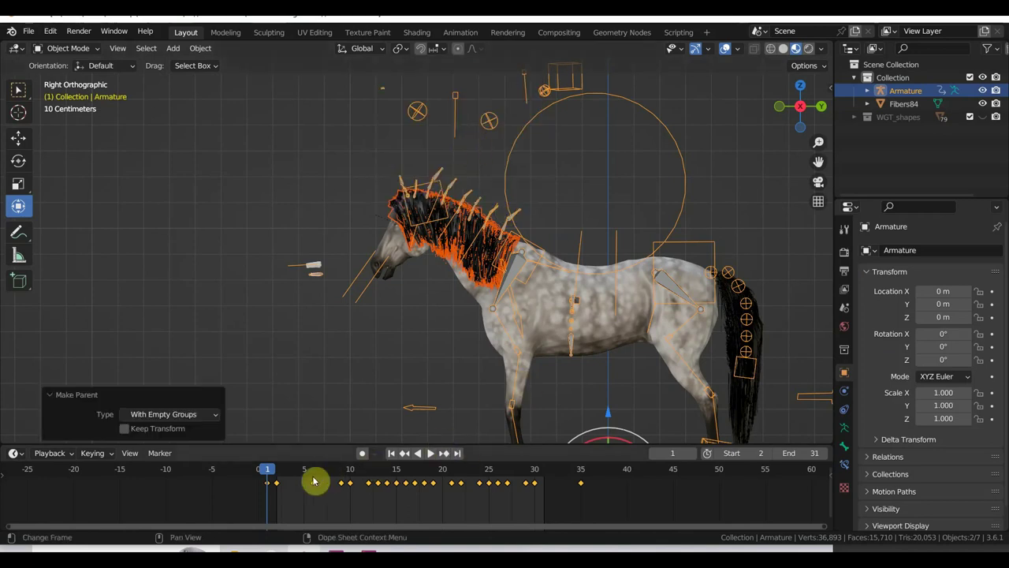
Add a Data Transfer modifier to Fibers23 with the horse body as source.
click(505, 252)
click(487, 251)
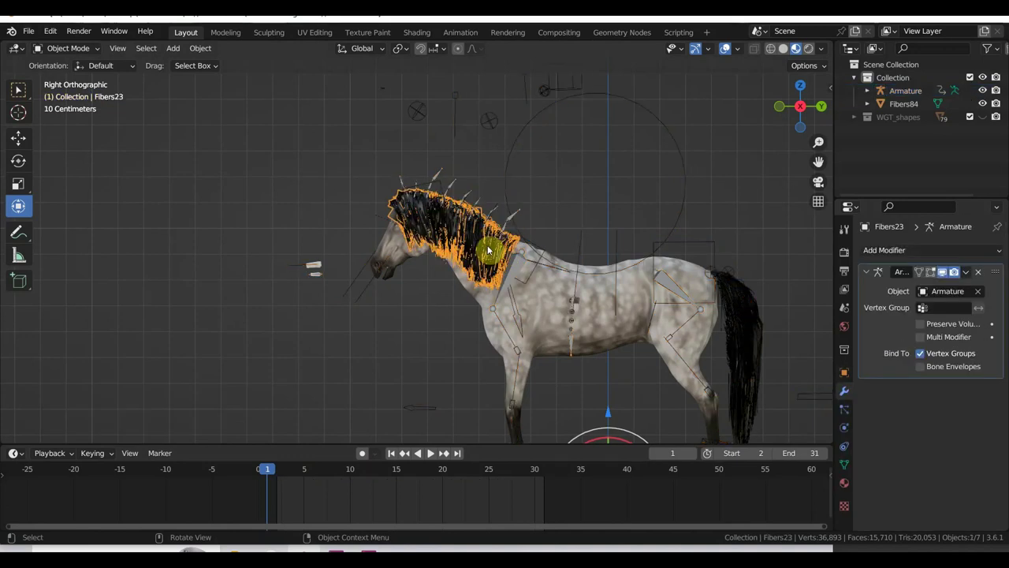
click(883, 250)
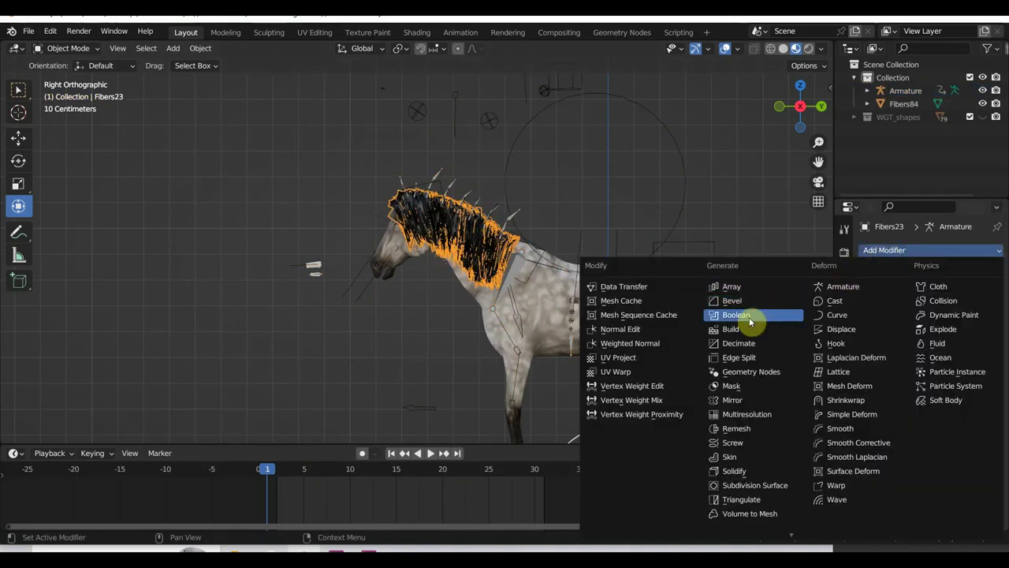
click(656, 286)
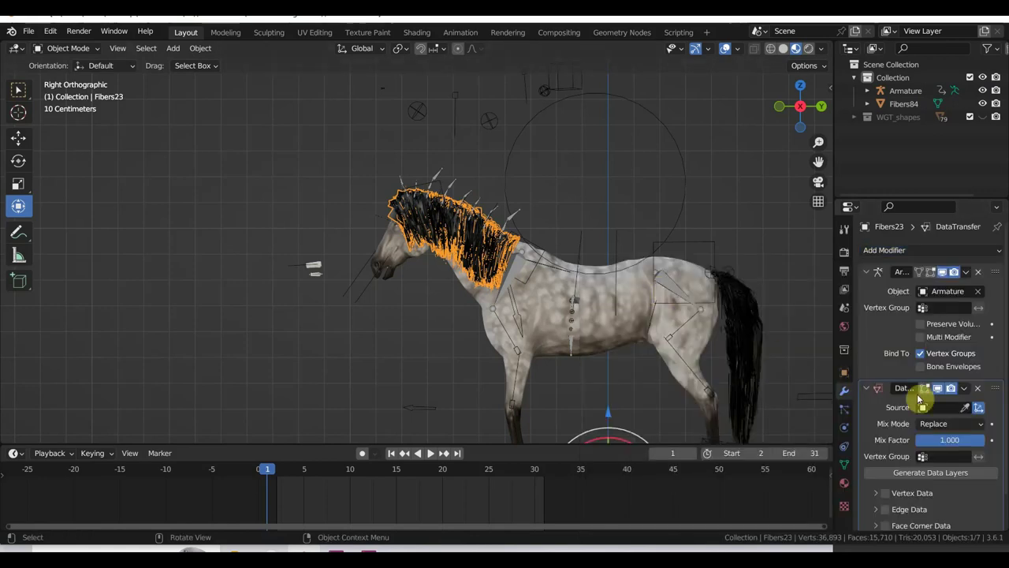
click(965, 407)
click(640, 300)
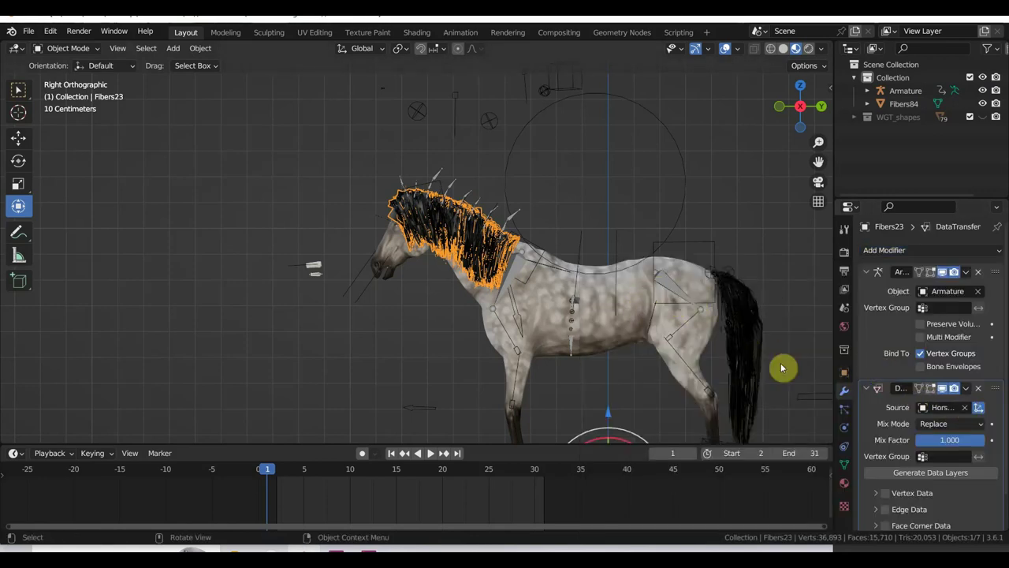
Enable Vertex Data, apply the Data Transfer, and play the walk to check the mane.
click(885, 493)
click(875, 494)
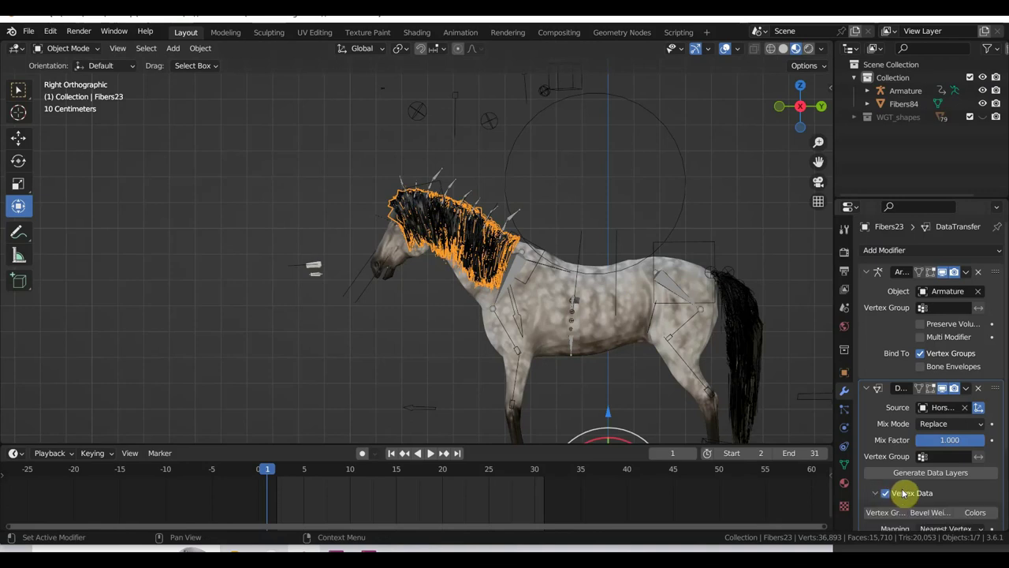
scroll(899, 490, down, 2)
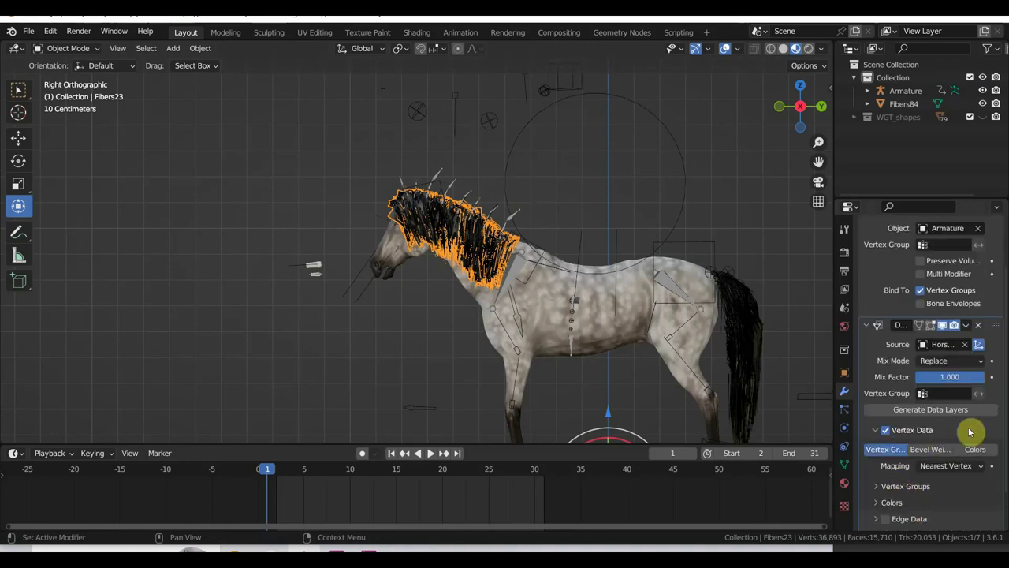
click(966, 324)
click(917, 347)
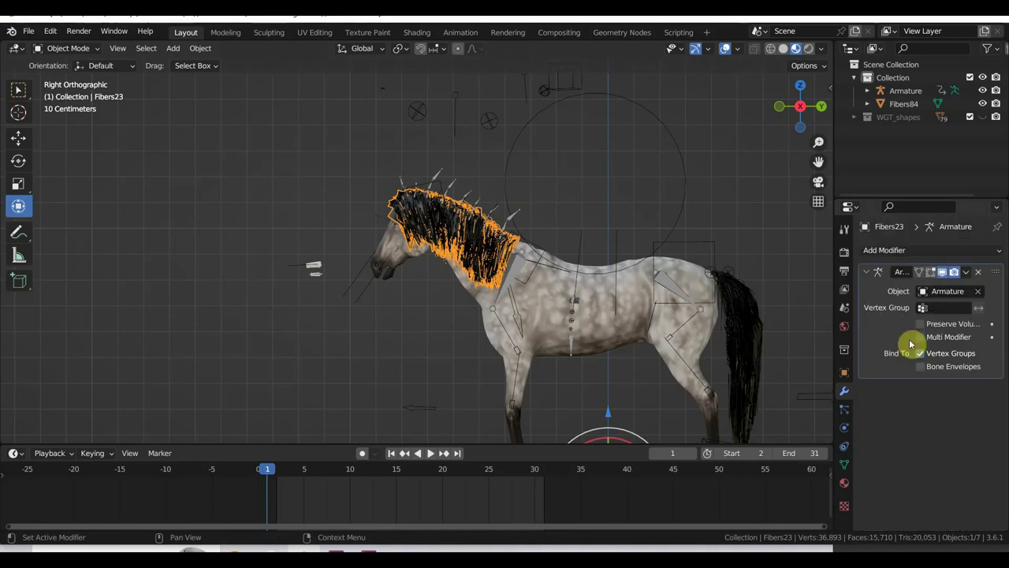
key(space)
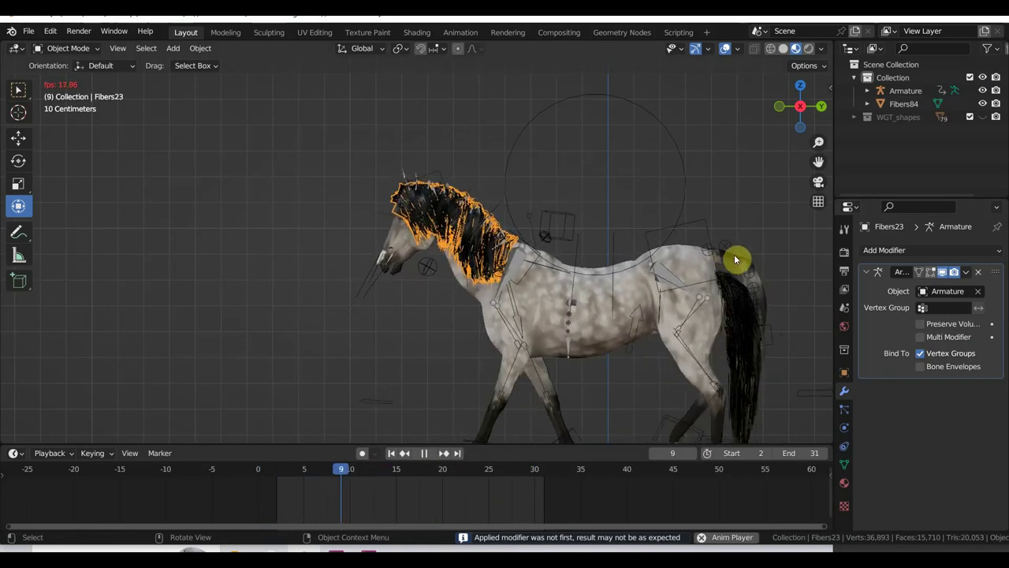
key(space)
At frame 0, parent the tail fibers to the armature With Empty Groups.
click(261, 474)
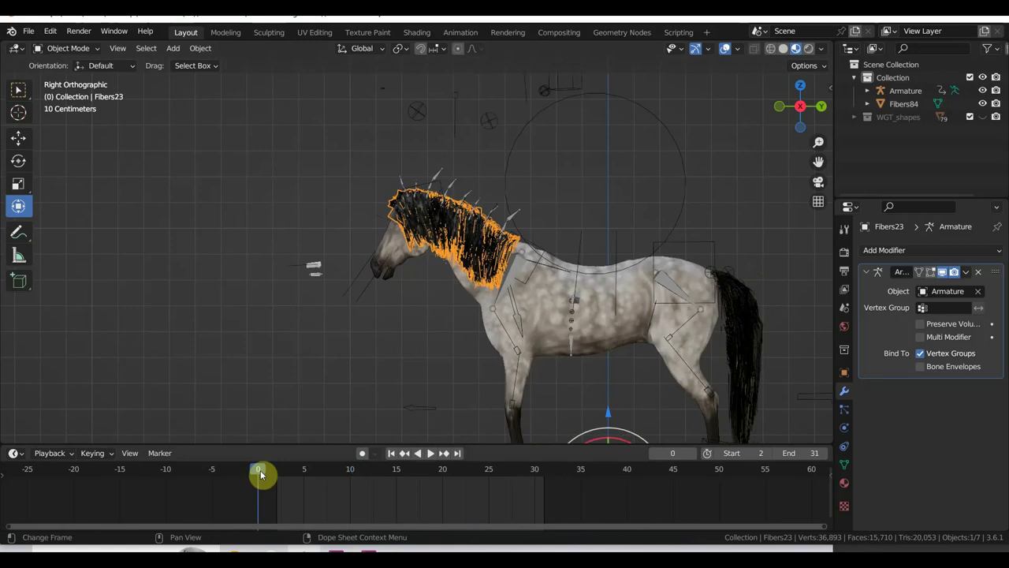
click(757, 337)
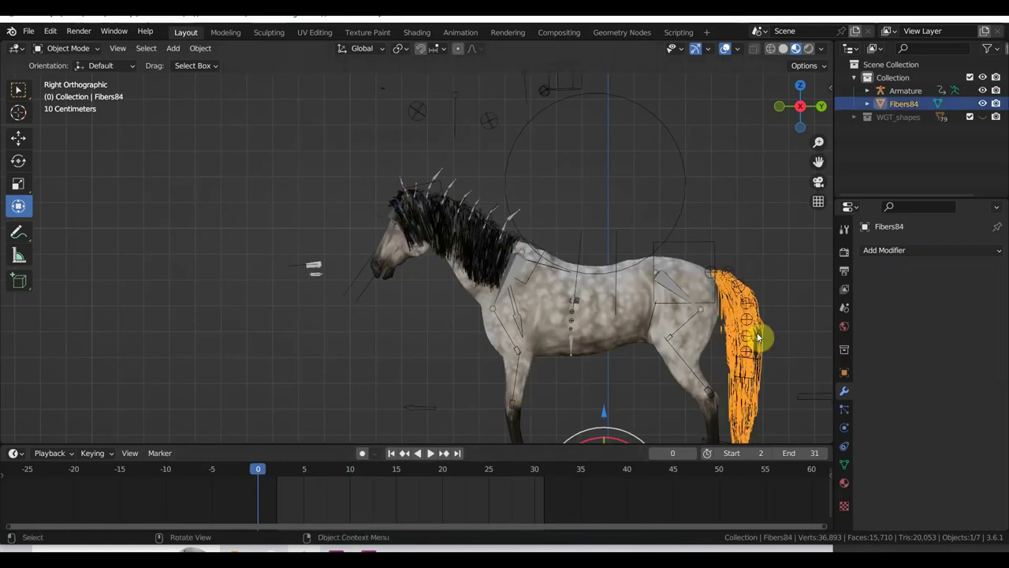
shift+click(758, 335)
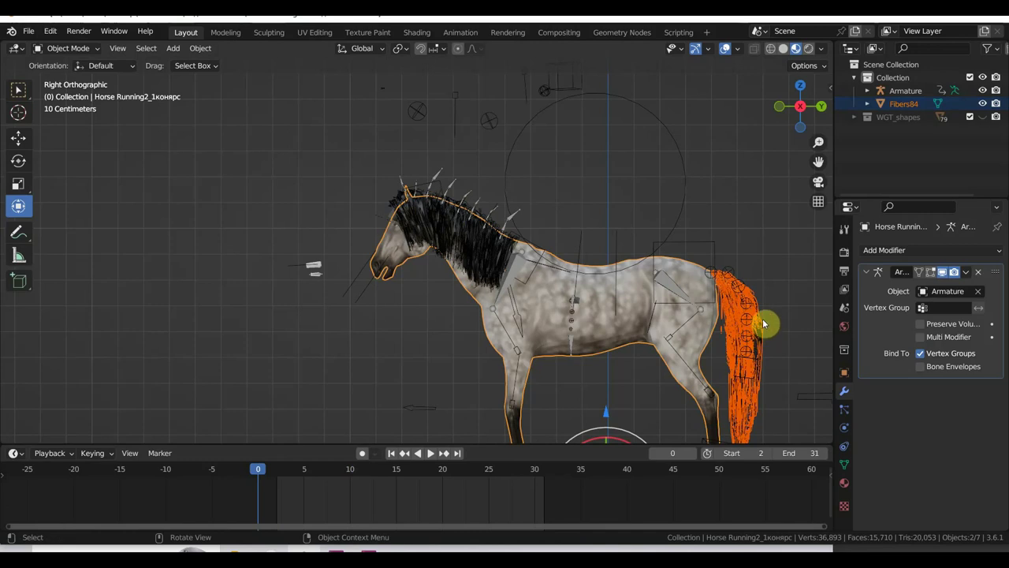
click(762, 319)
shift+click(682, 217)
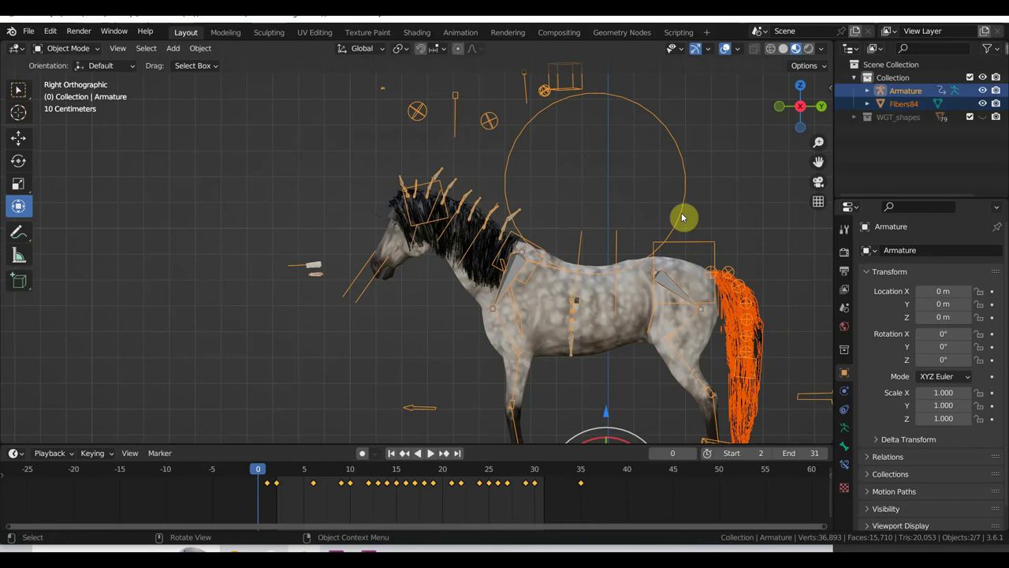
key(ctrl+p)
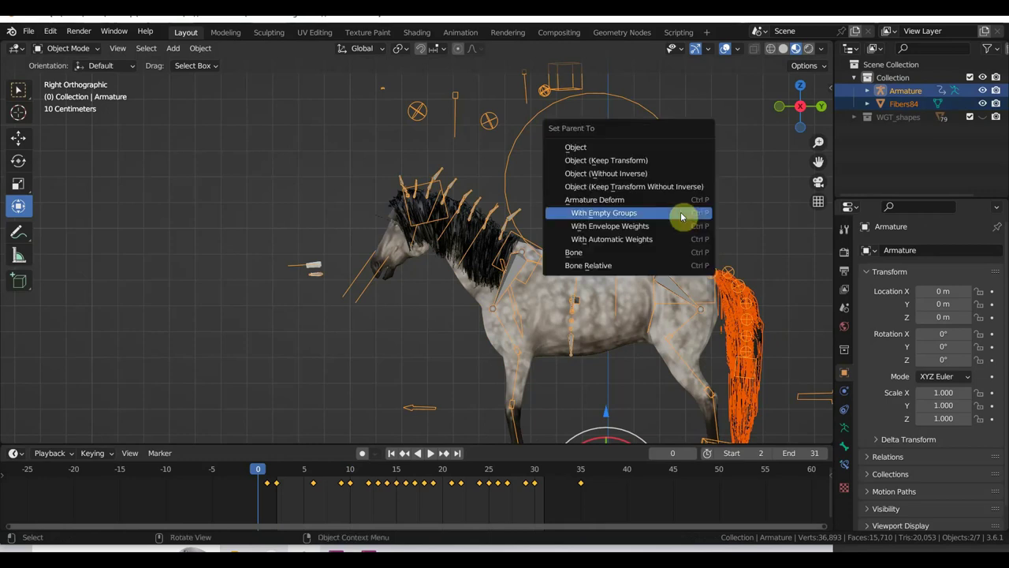
click(682, 216)
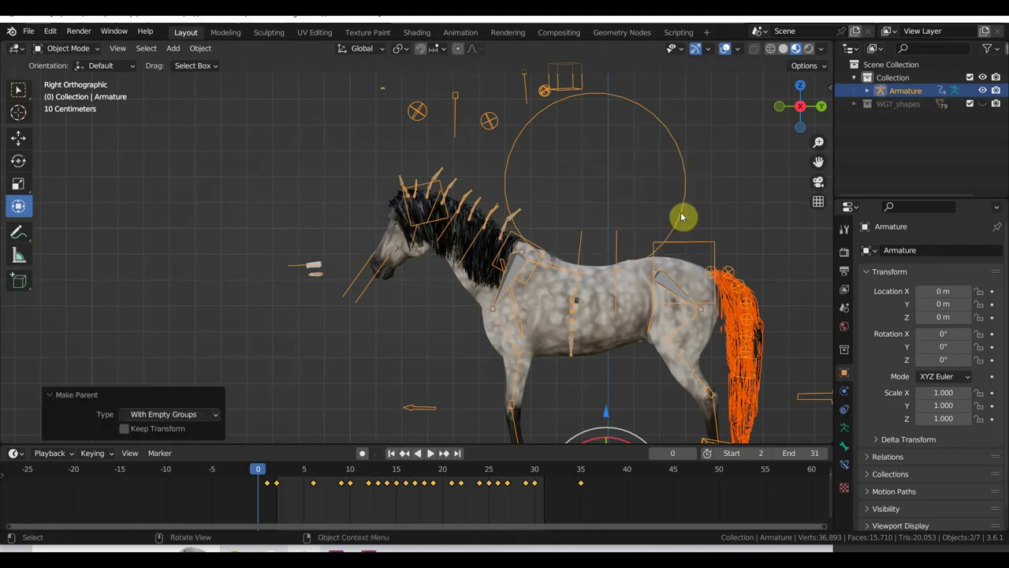
Add a Data Transfer modifier to the tail fibers sourcing the horse body.
click(757, 319)
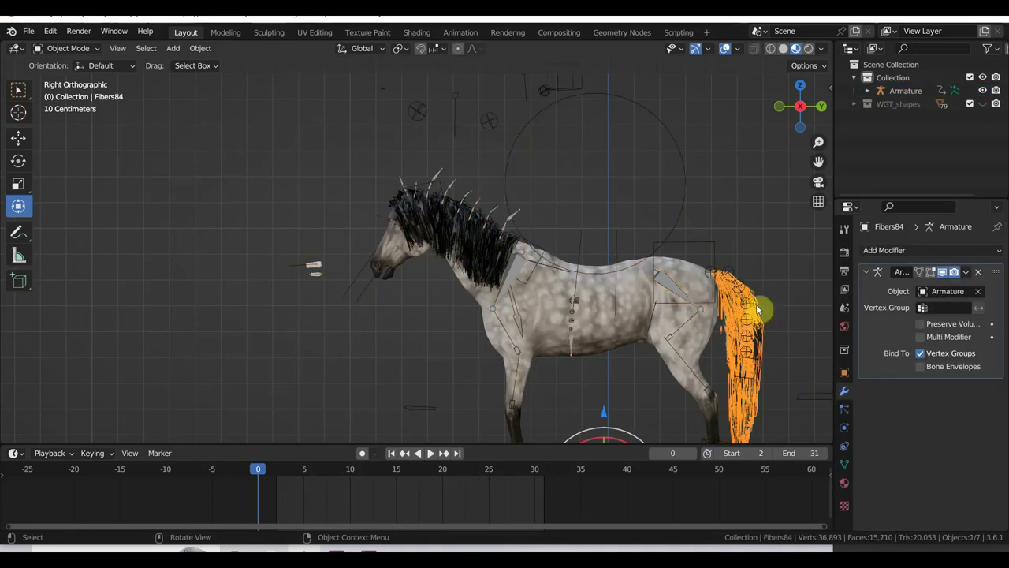
click(915, 254)
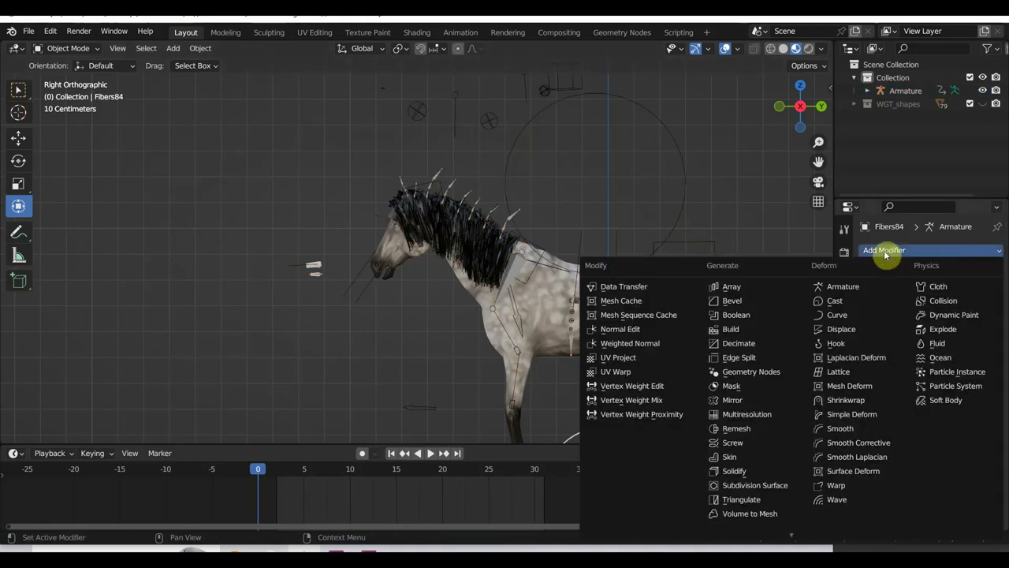
click(651, 288)
click(963, 408)
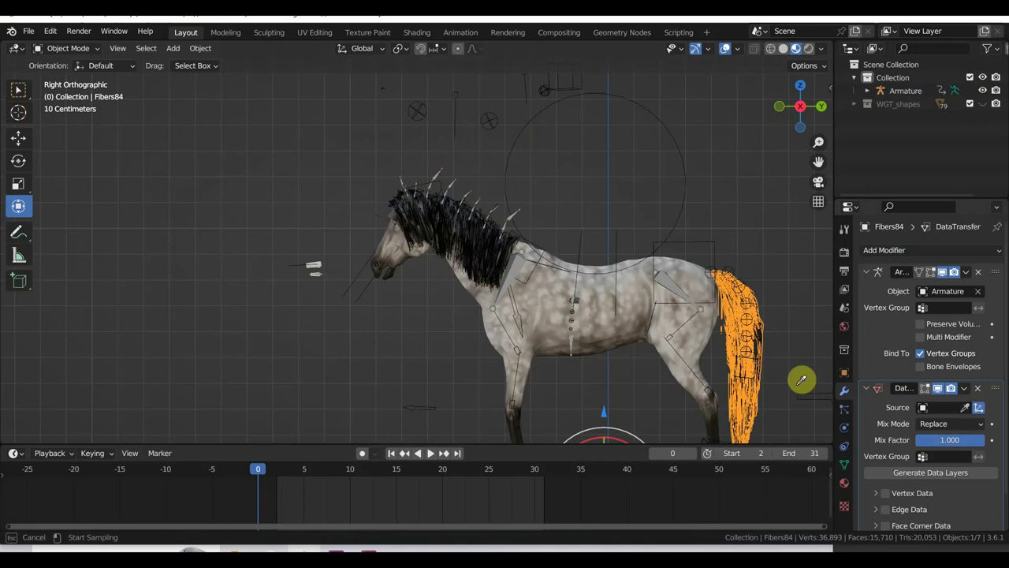
click(642, 320)
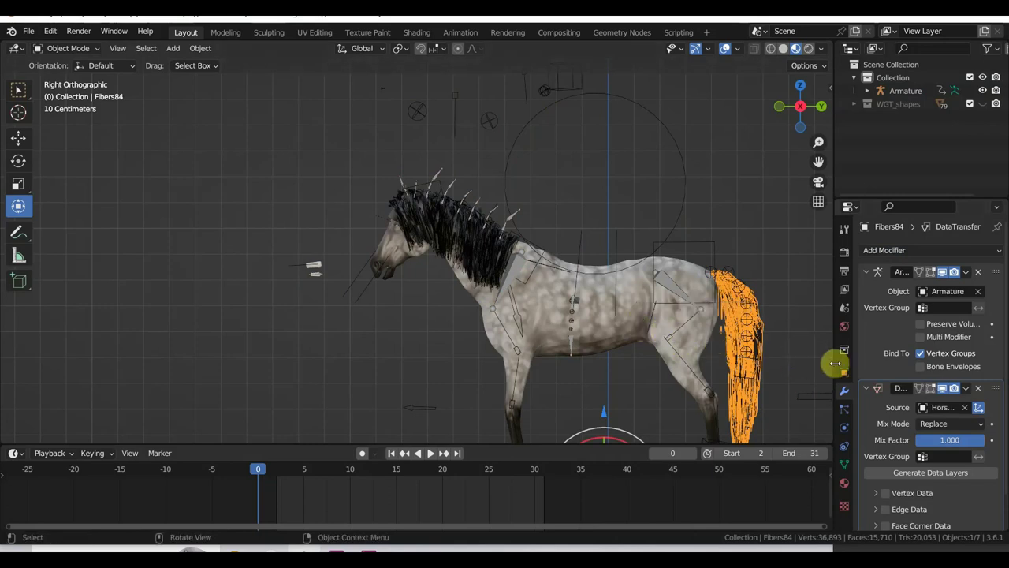
Enable Vertex Data, apply the Data Transfer, and play the walk to check the tail.
scroll(939, 404, down, 1)
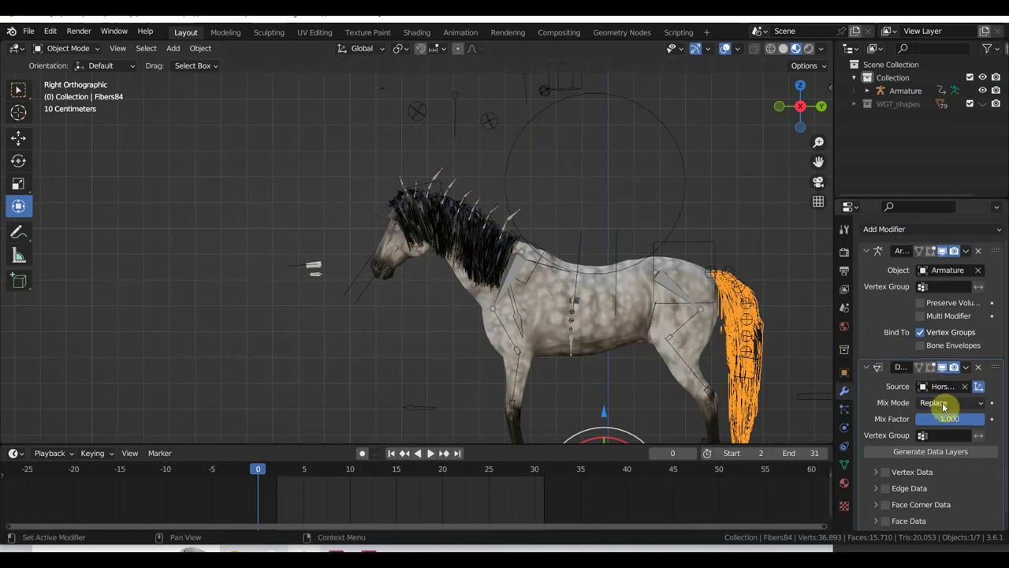
click(877, 473)
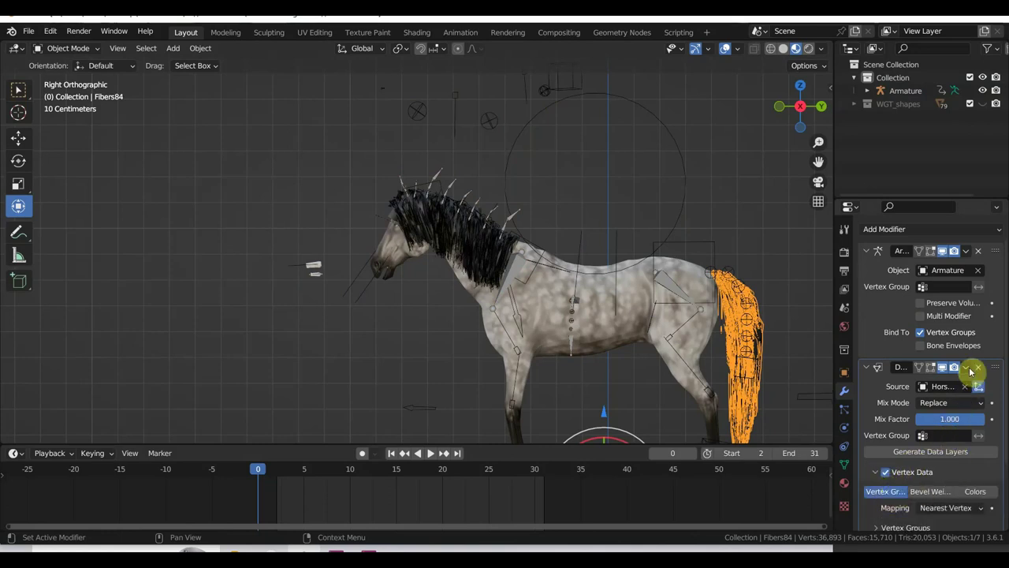
click(966, 367)
click(907, 383)
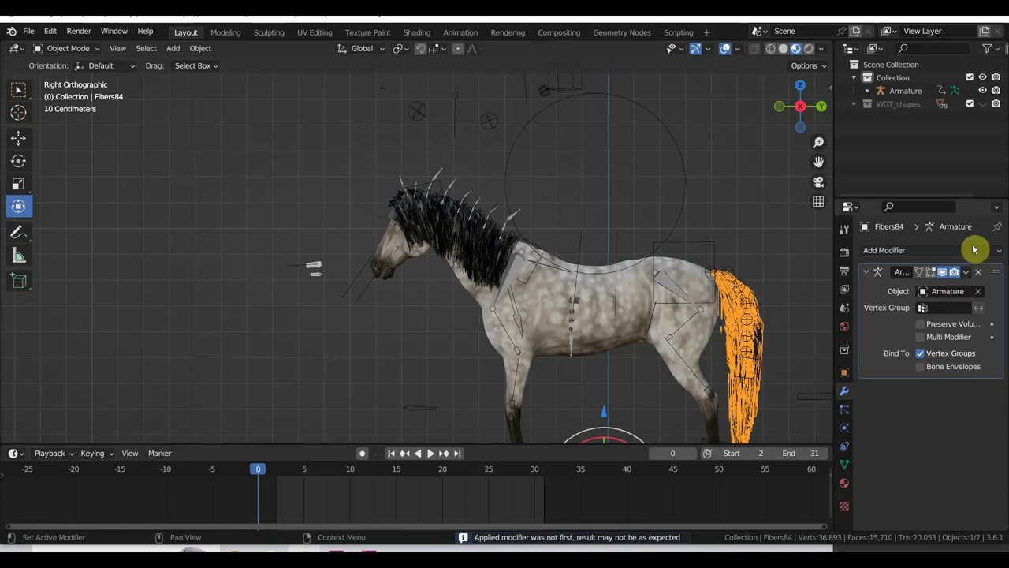
key(space)
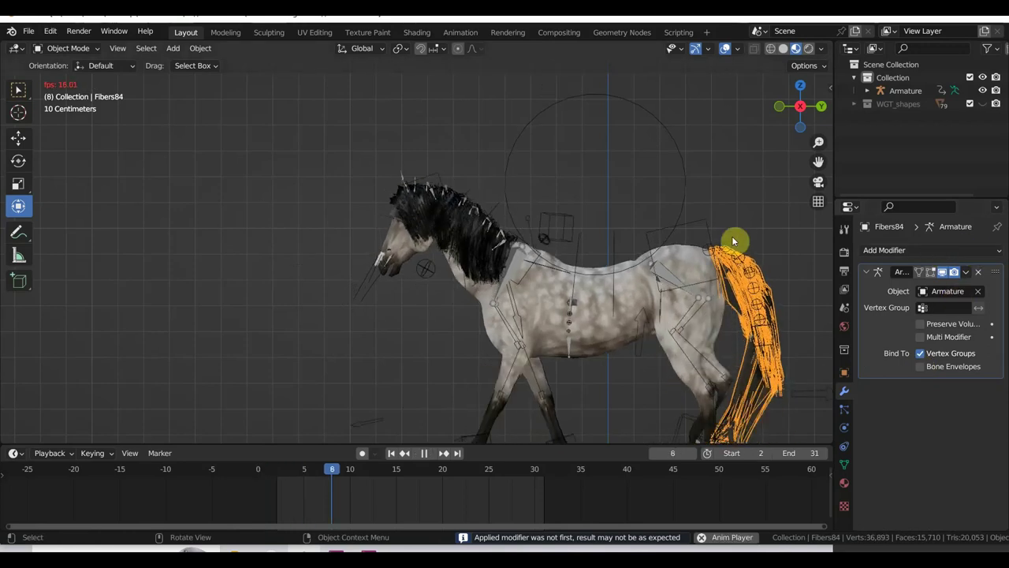
scroll(731, 252, down, 4)
Undo the applied Data Transfer on the tail, delete that modifier, and select the horse body.
scroll(732, 259, up, 2)
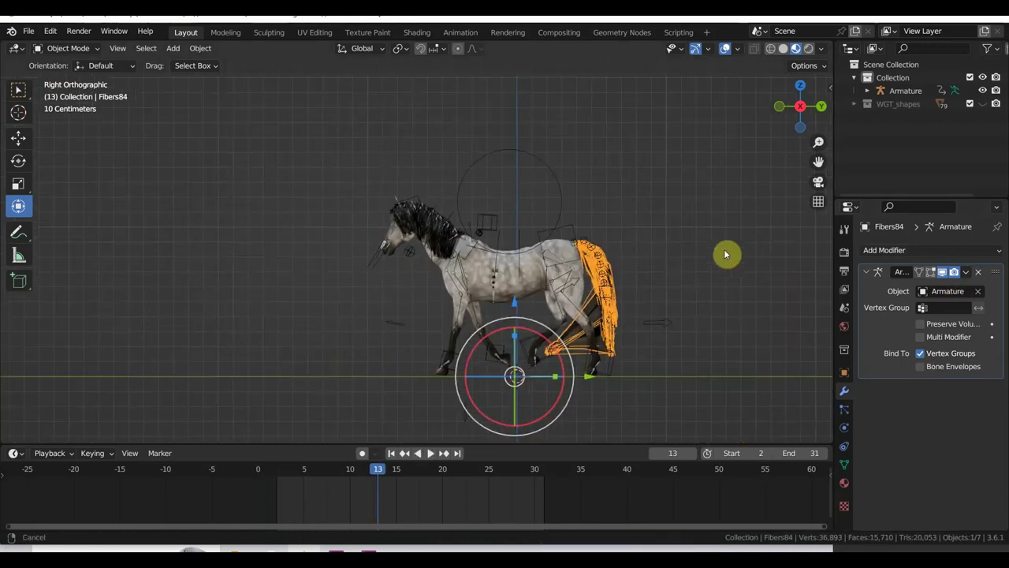
scroll(728, 253, up, 1)
scroll(700, 222, up, 1)
scroll(693, 225, up, 2)
shift+middle_drag(690, 226, 630, 209)
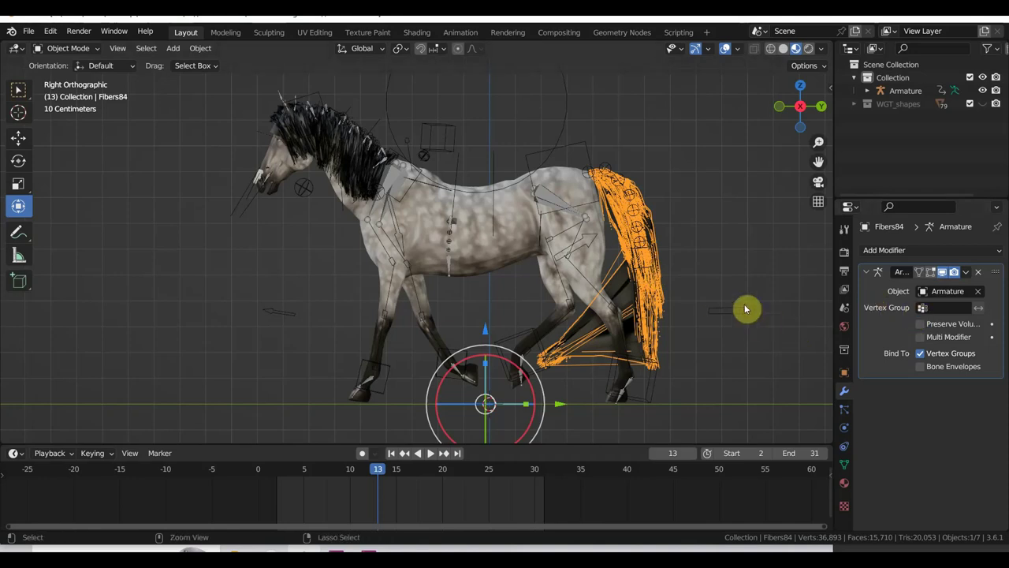
key(ctrl+z)
key(ctrl+z)
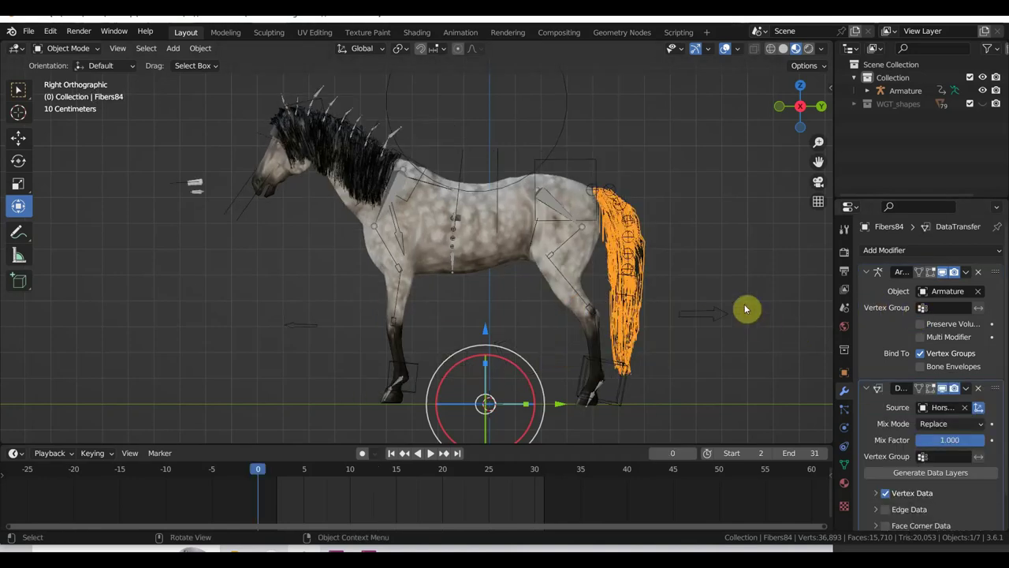
click(979, 388)
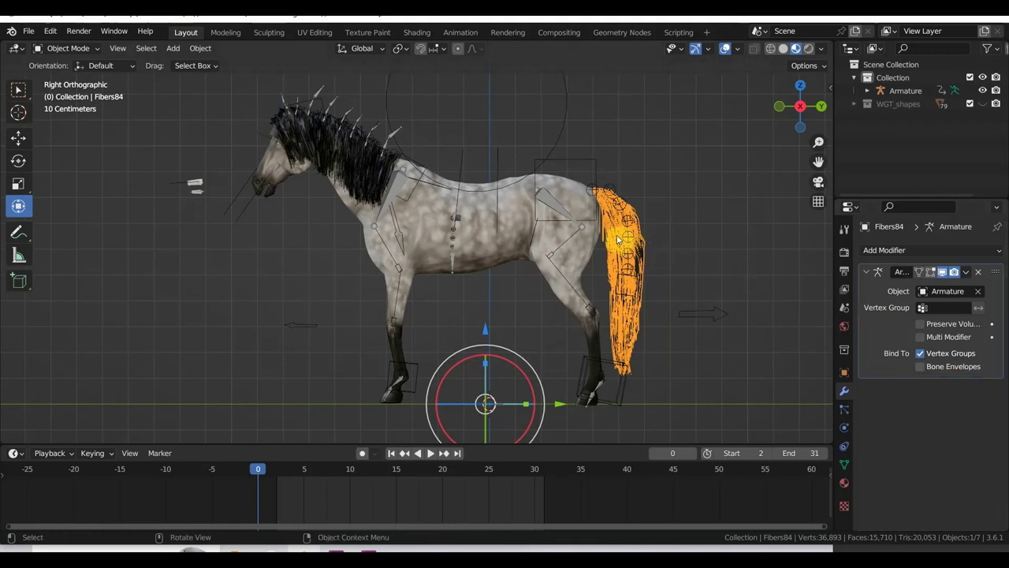
drag(620, 236, 615, 214)
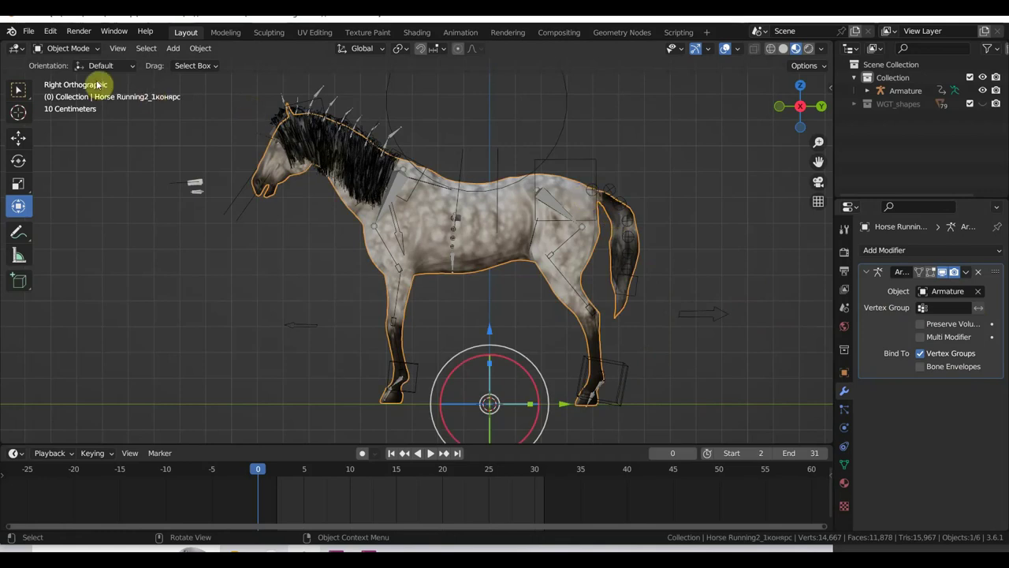
In Edit Mode, deselect all and circle-select the horse's tail vertices.
click(71, 48)
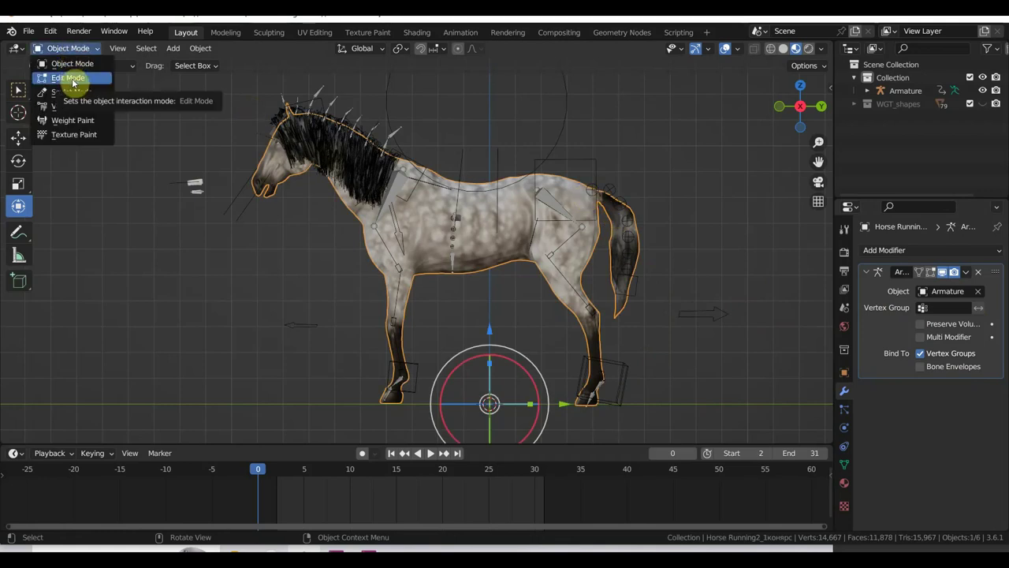
click(70, 78)
click(704, 250)
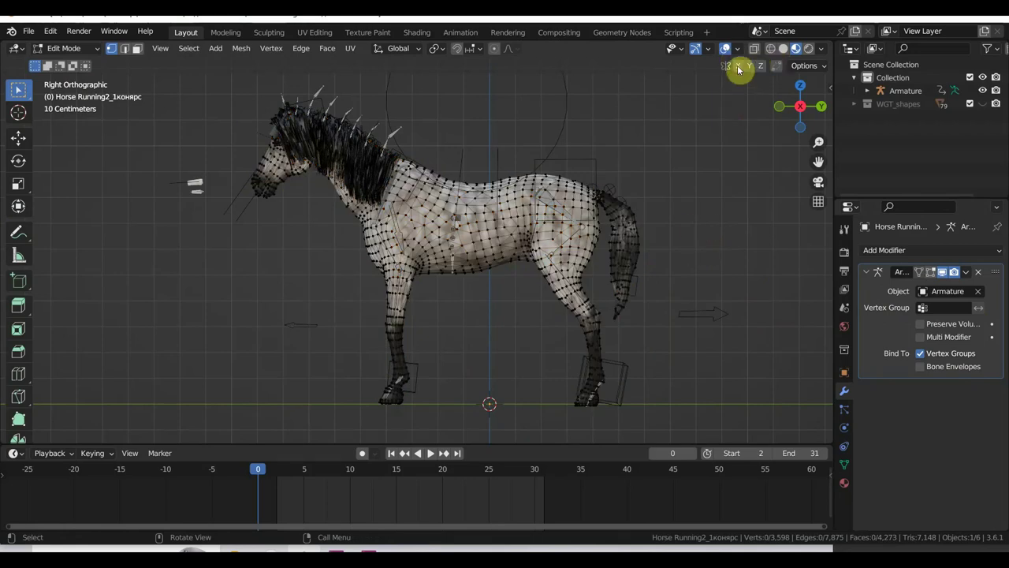
key(c)
scroll(639, 224, down, 3)
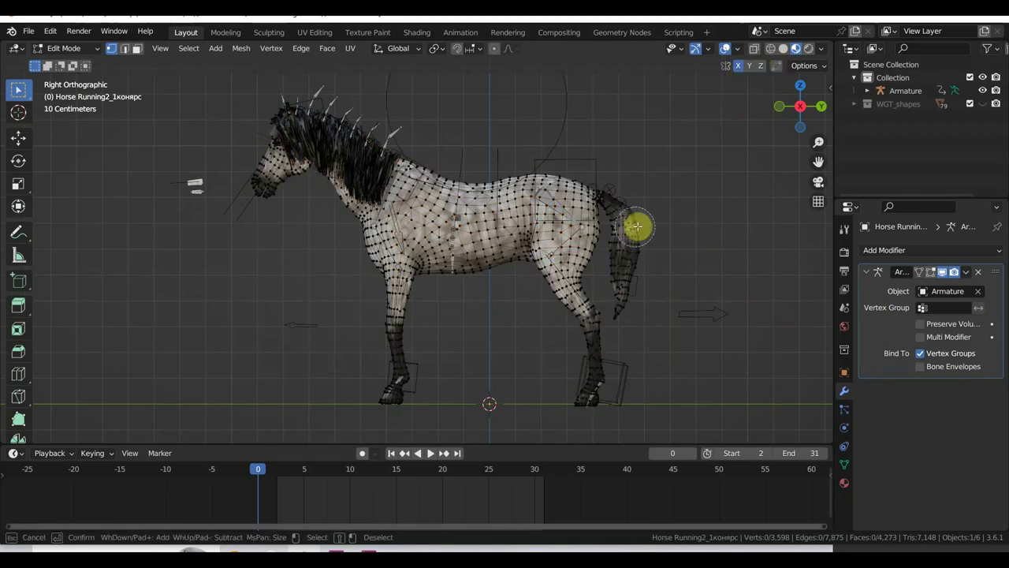
drag(620, 192, 622, 209)
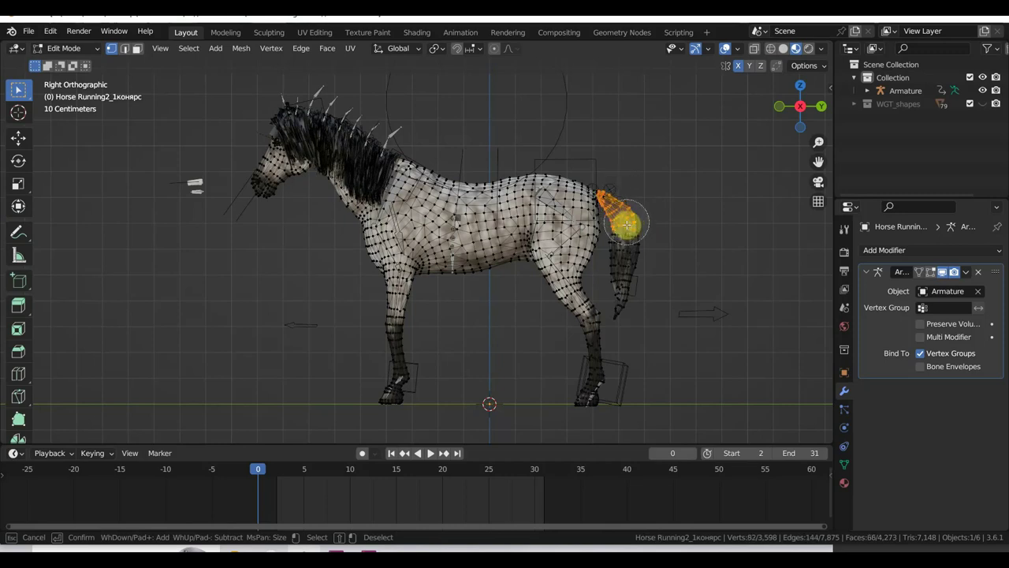
drag(622, 209, 630, 268)
drag(629, 290, 613, 298)
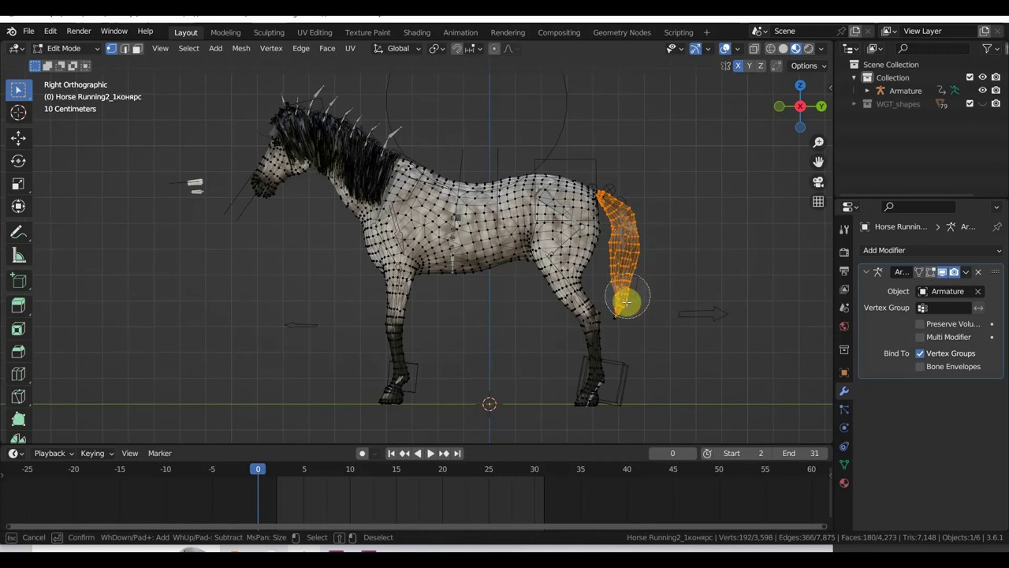
right_click(714, 252)
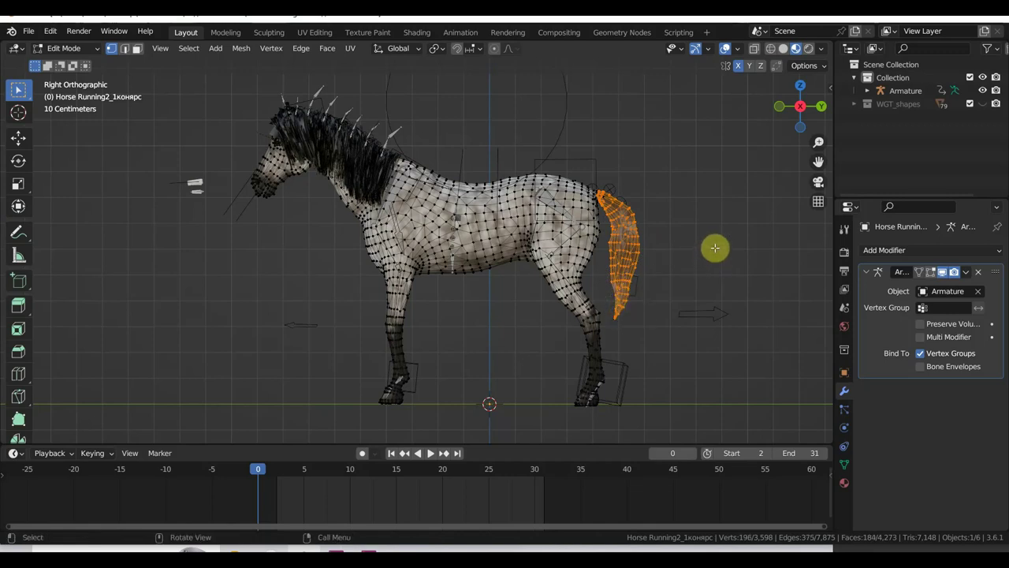
Separate the selected tail into its own object and return to Object Mode.
key(p)
click(712, 247)
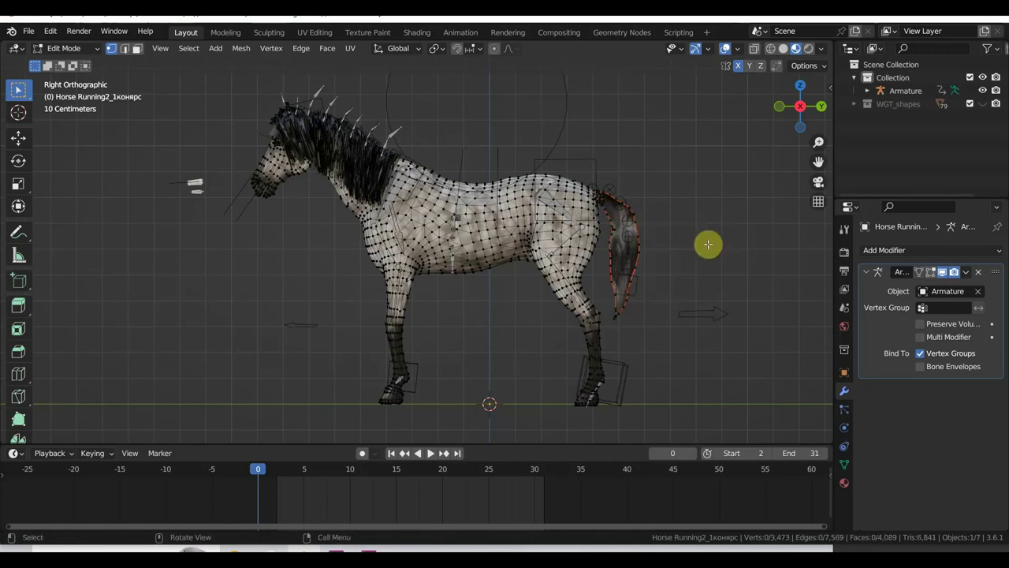
click(72, 50)
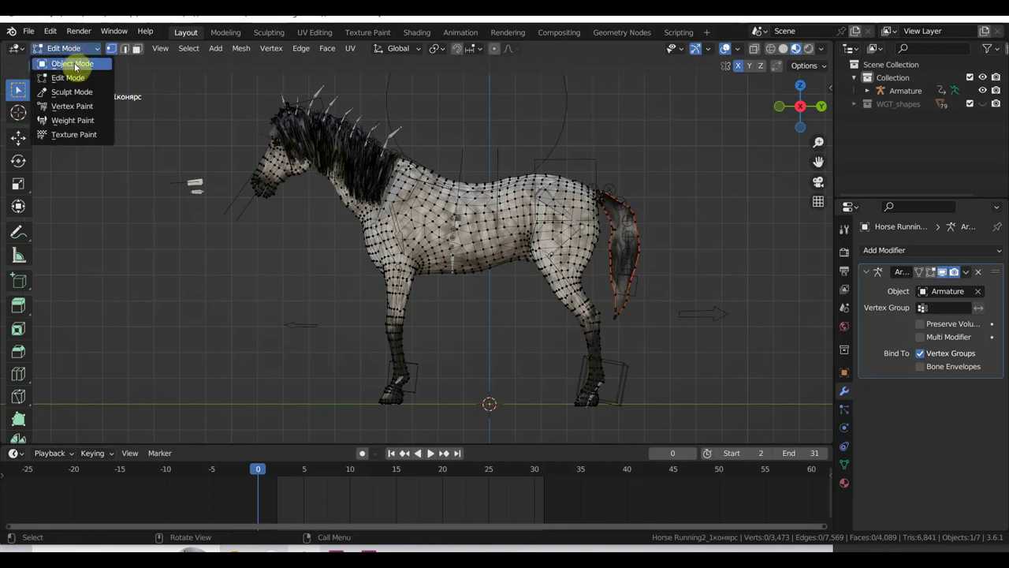
click(72, 63)
shift+click(639, 260)
Unhide the tail fibers, select Fibers84, and delete its existing Armature modifier.
shift+middle_drag(564, 248, 582, 242)
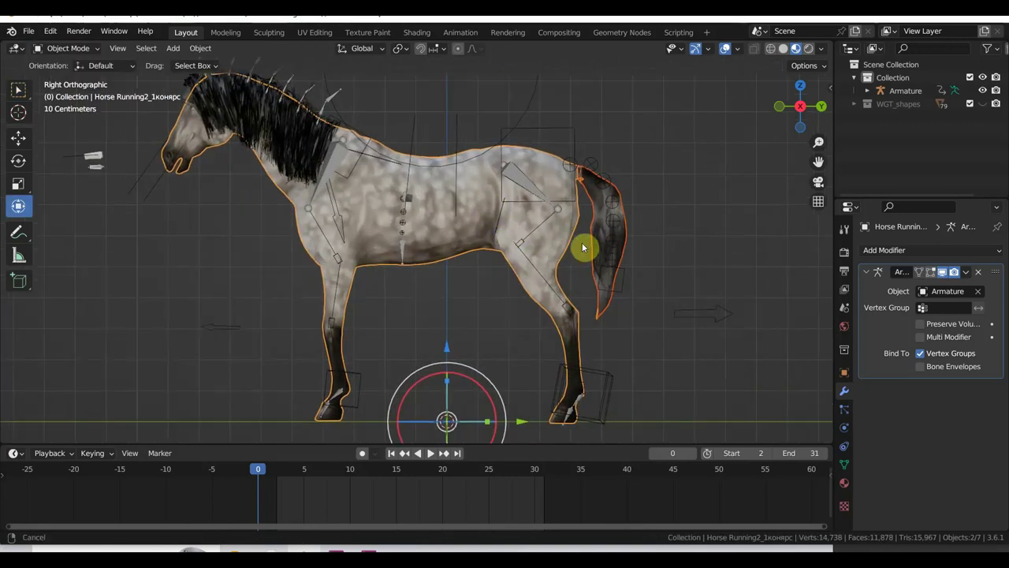
key(alt+h)
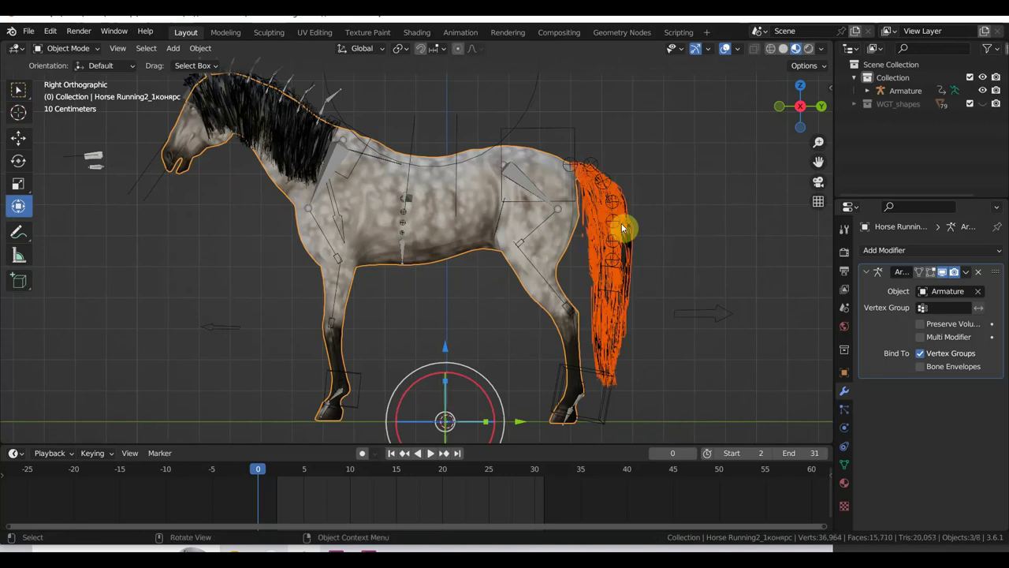
mouse_move(627, 223)
middle_down()
mouse_move(719, 237)
mouse_move(637, 268)
middle_up()
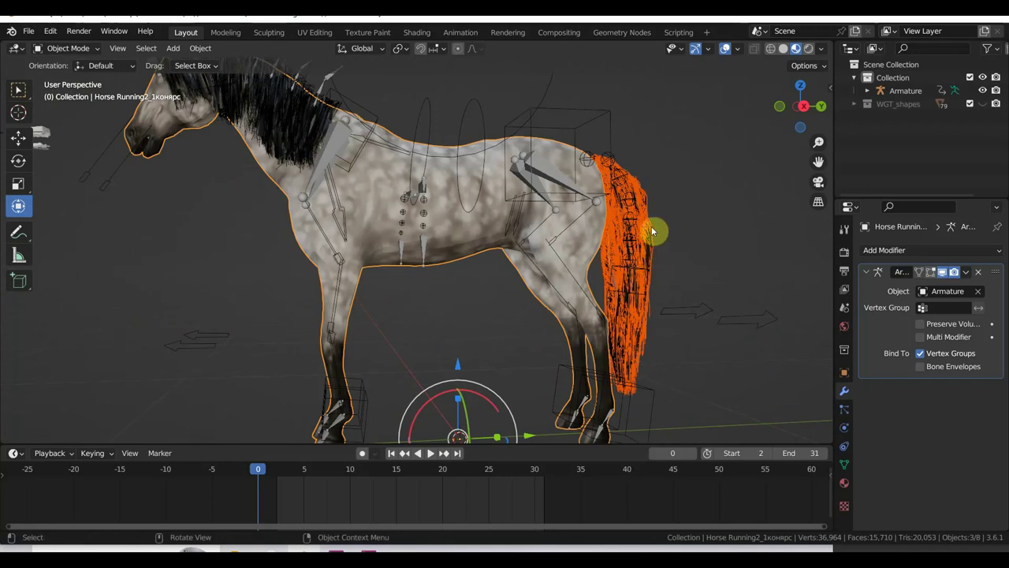
click(649, 223)
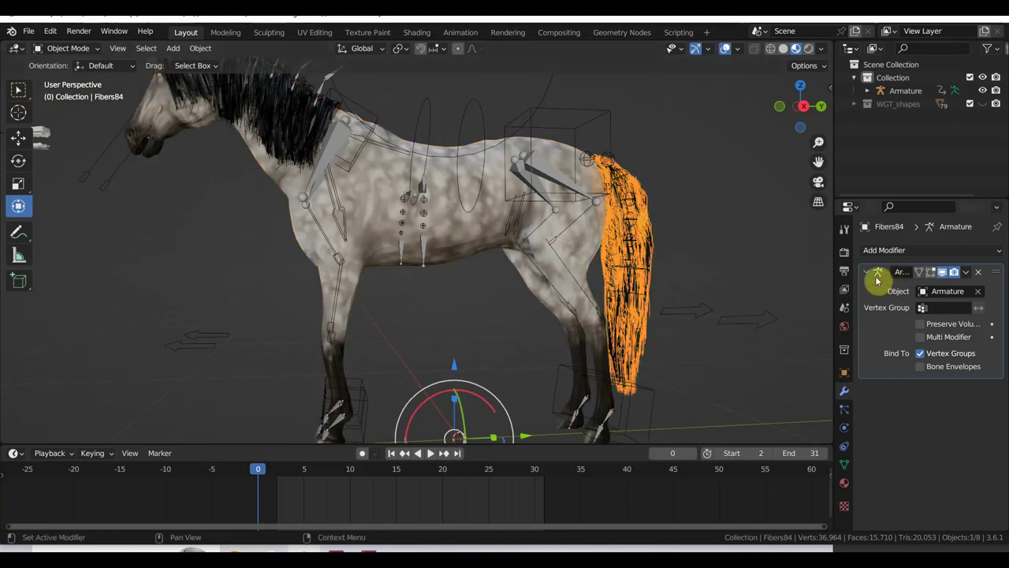
mouse_move(788, 281)
middle_down()
mouse_move(729, 280)
mouse_move(833, 251)
middle_up()
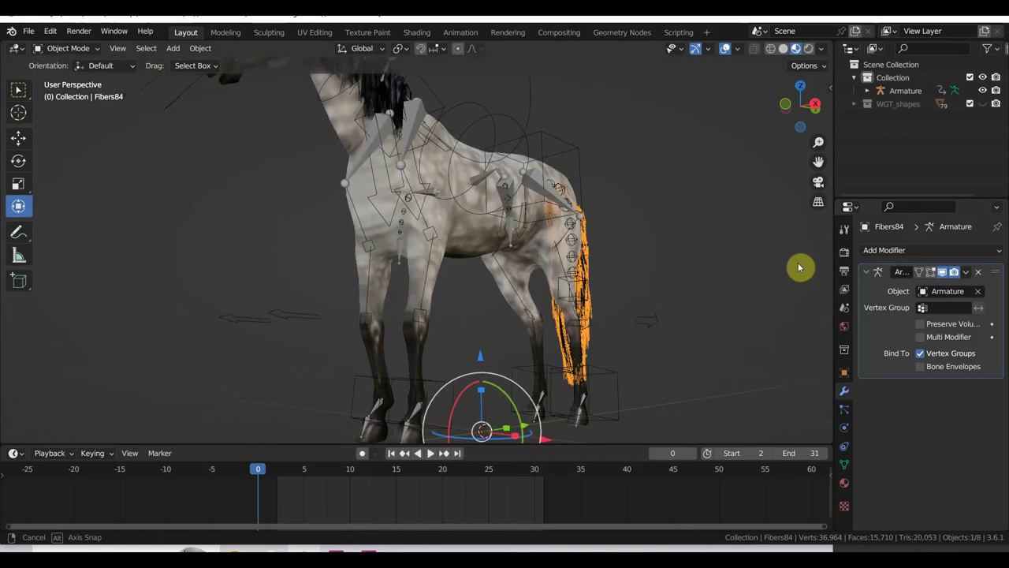
click(980, 272)
middle_drag(725, 302, 660, 244)
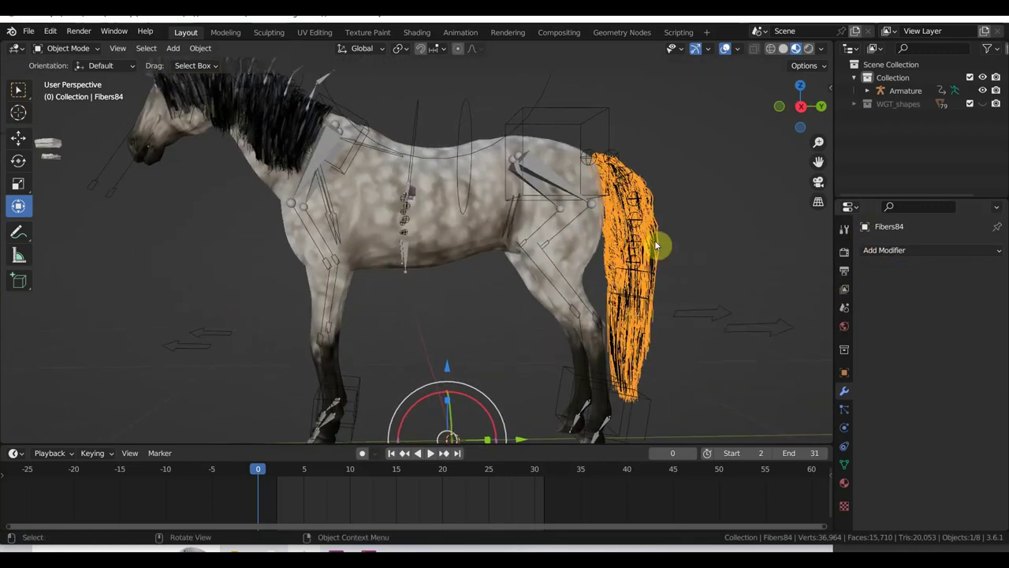
Parent Fibers84 to the Armature With Empty Groups and make it active.
shift+click(614, 126)
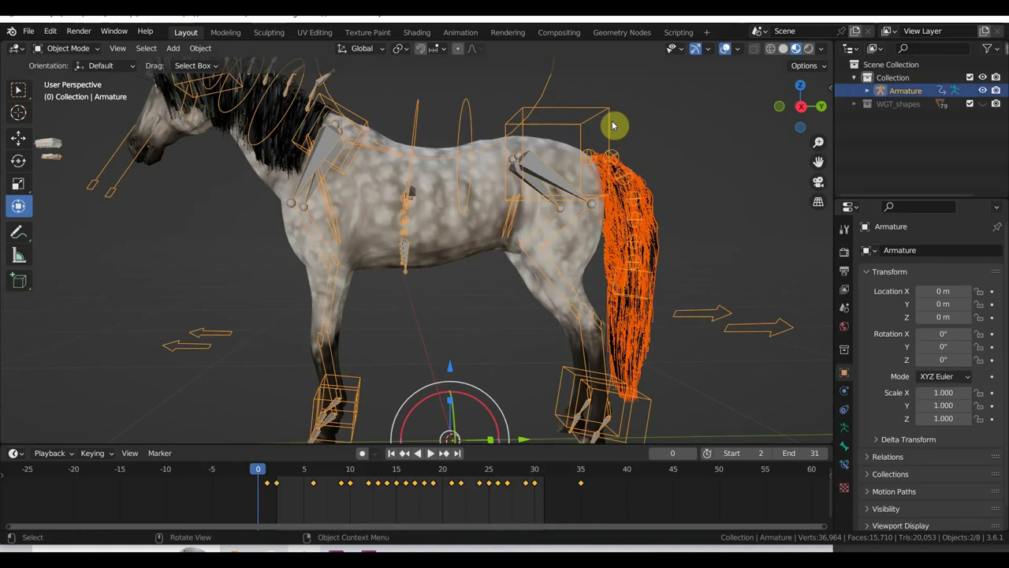
key(ctrl+p)
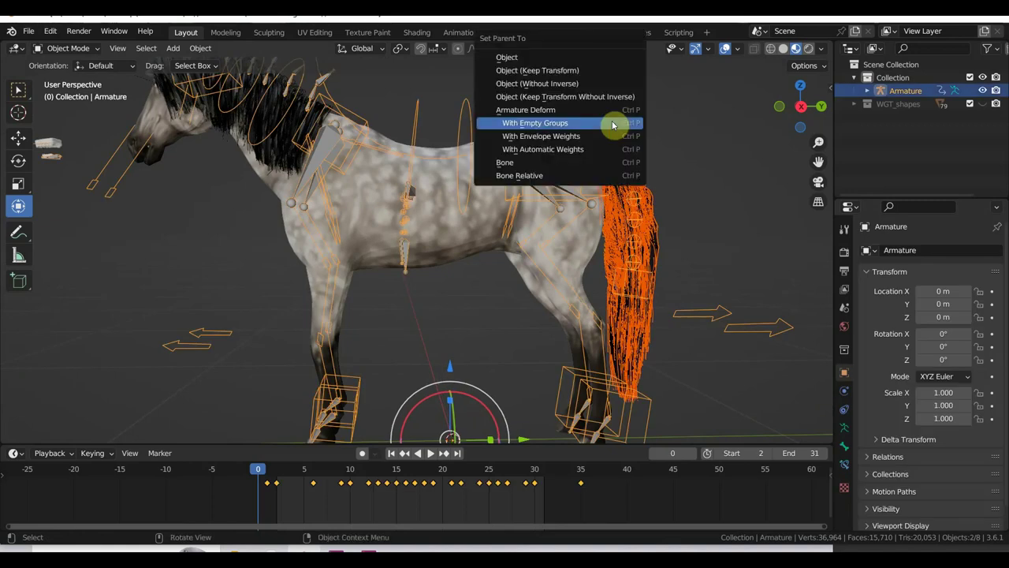
click(614, 124)
scroll(621, 206, up, 3)
mouse_move(653, 208)
middle_down()
mouse_move(712, 202)
mouse_move(719, 171)
mouse_move(701, 219)
mouse_move(568, 83)
mouse_move(483, 50)
mouse_move(415, 435)
middle_up()
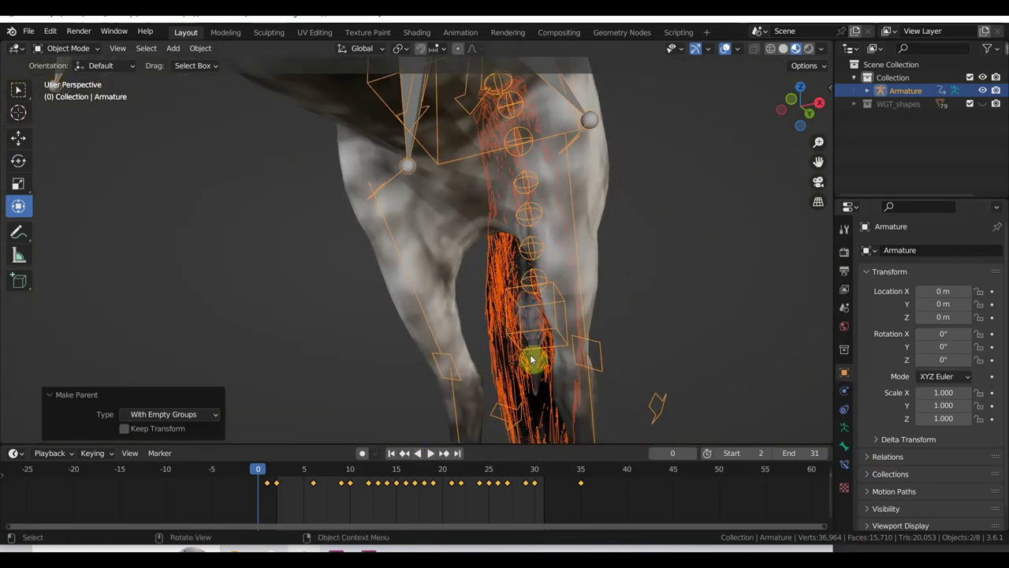
click(492, 347)
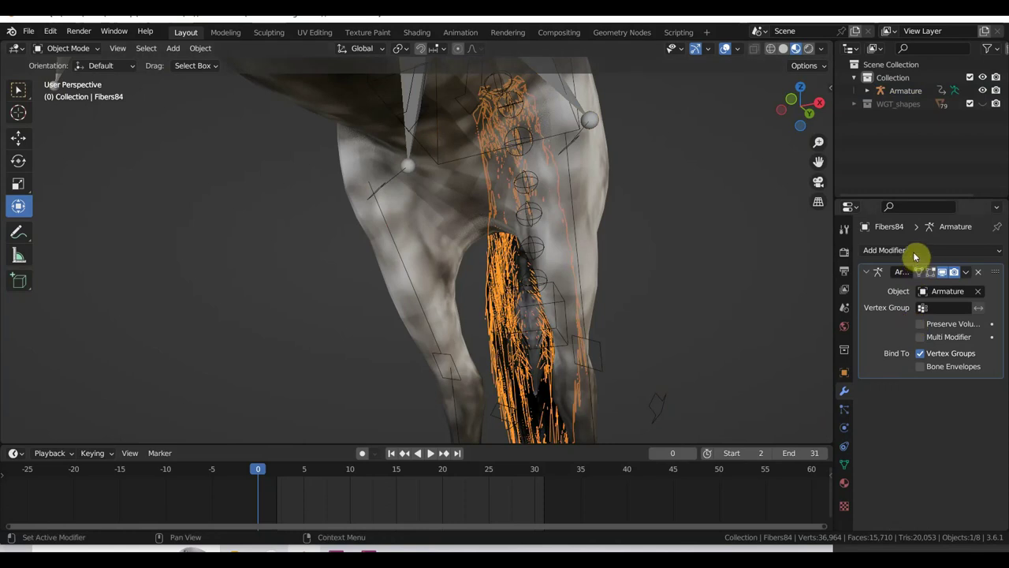
Add a Data Transfer modifier to Fibers84 and browse its source object list.
click(912, 251)
click(624, 285)
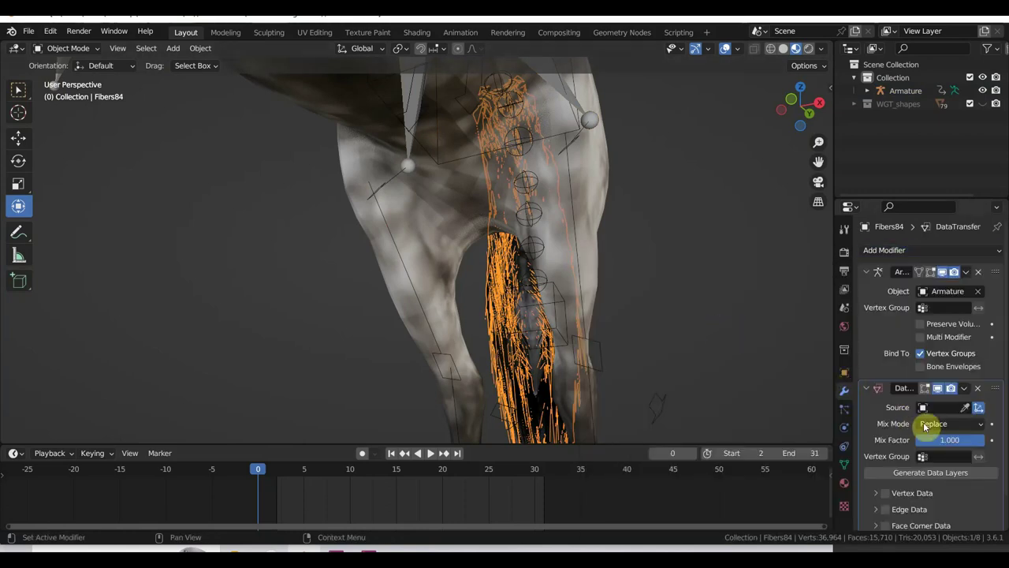
click(966, 408)
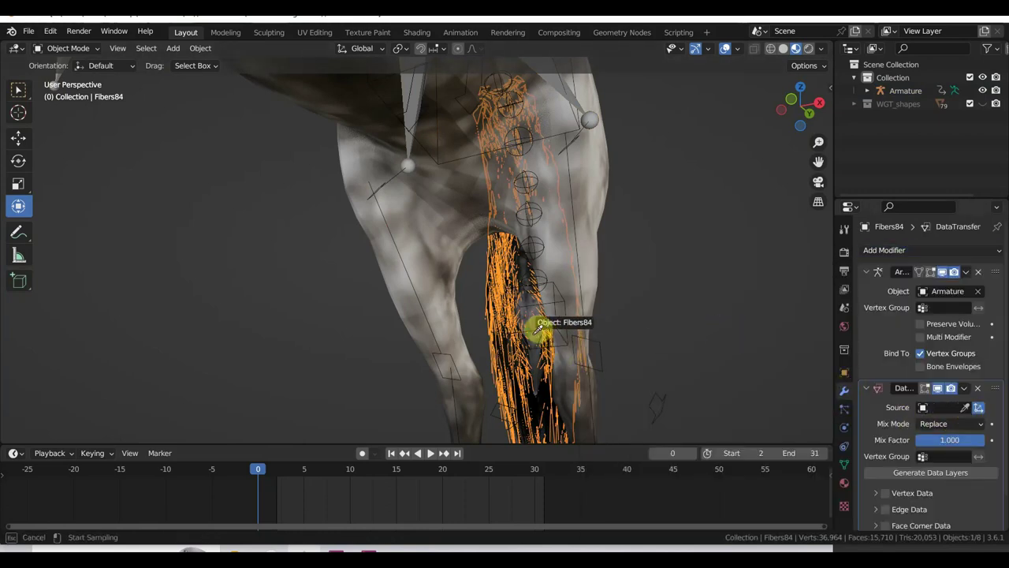
key(Escape)
click(939, 406)
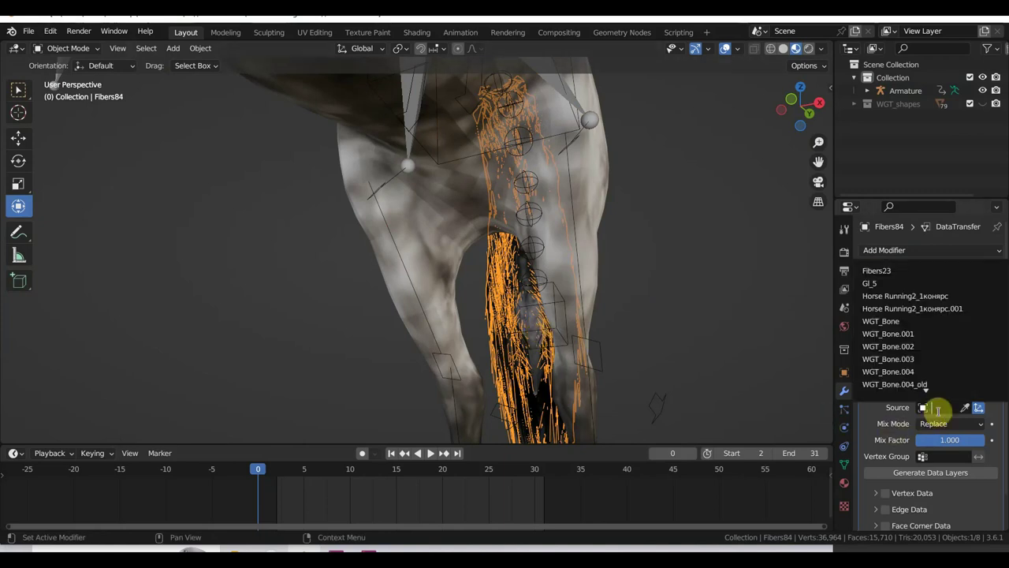
scroll(899, 306, down, 8)
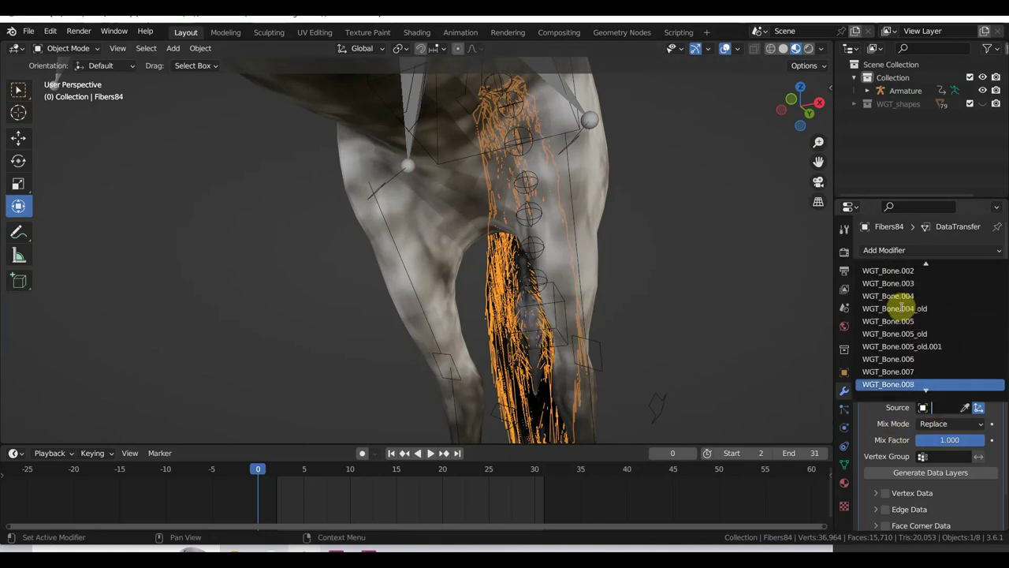
scroll(897, 299, down, 6)
scroll(906, 315, down, 8)
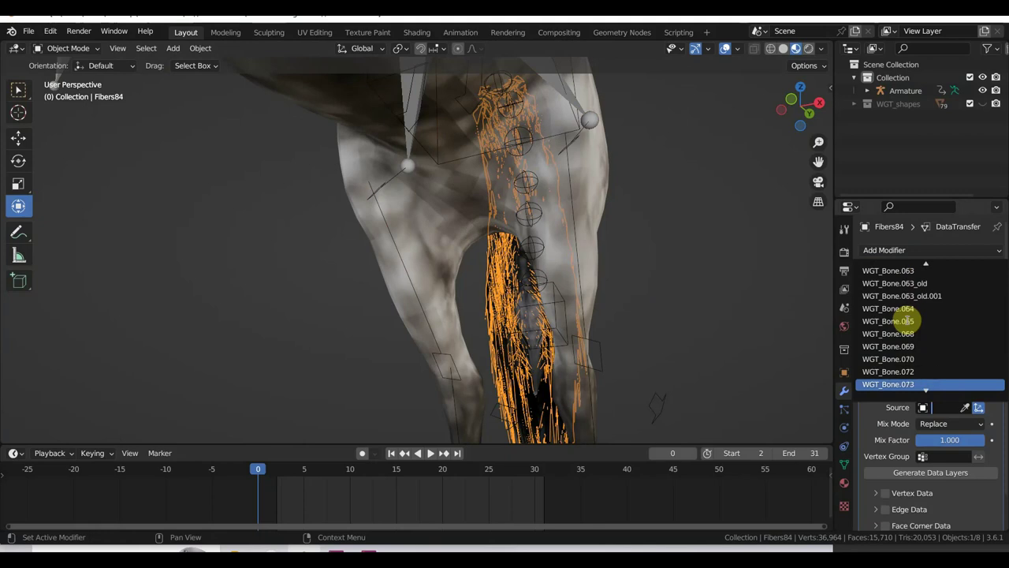
scroll(907, 320, down, 5)
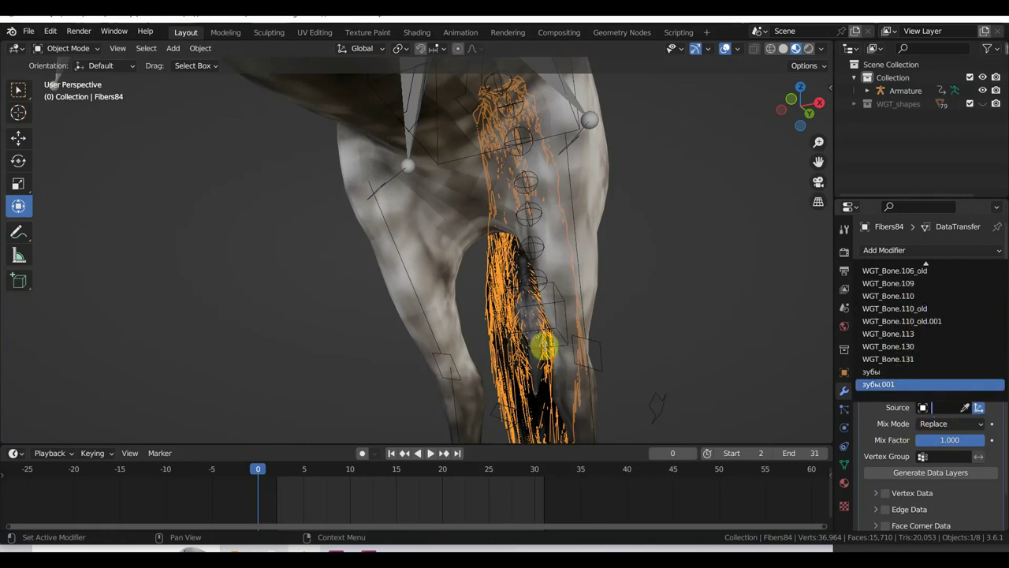
click(533, 316)
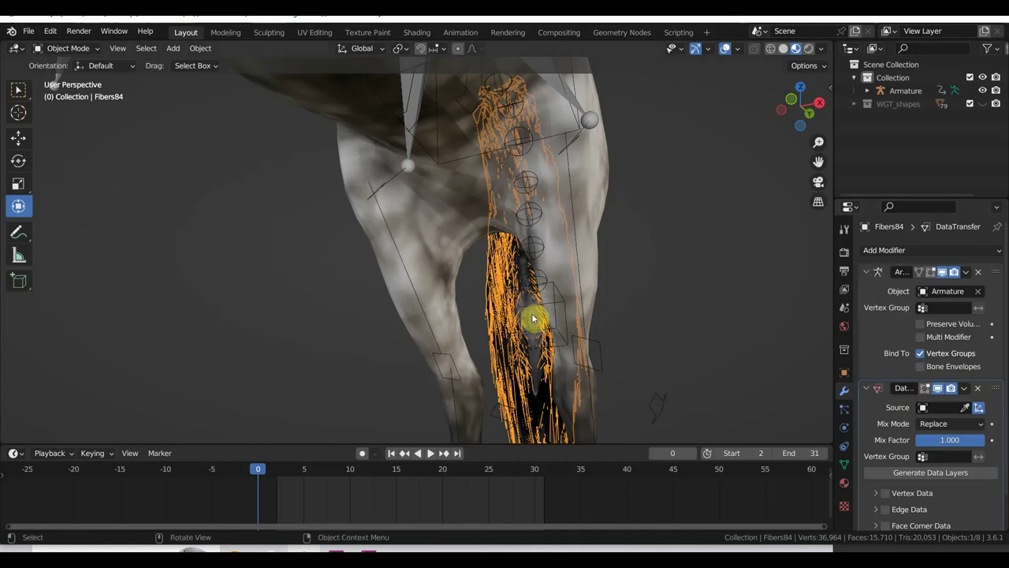
Set the horse body as Data Transfer source, enable Vertex Data, and apply it.
click(533, 318)
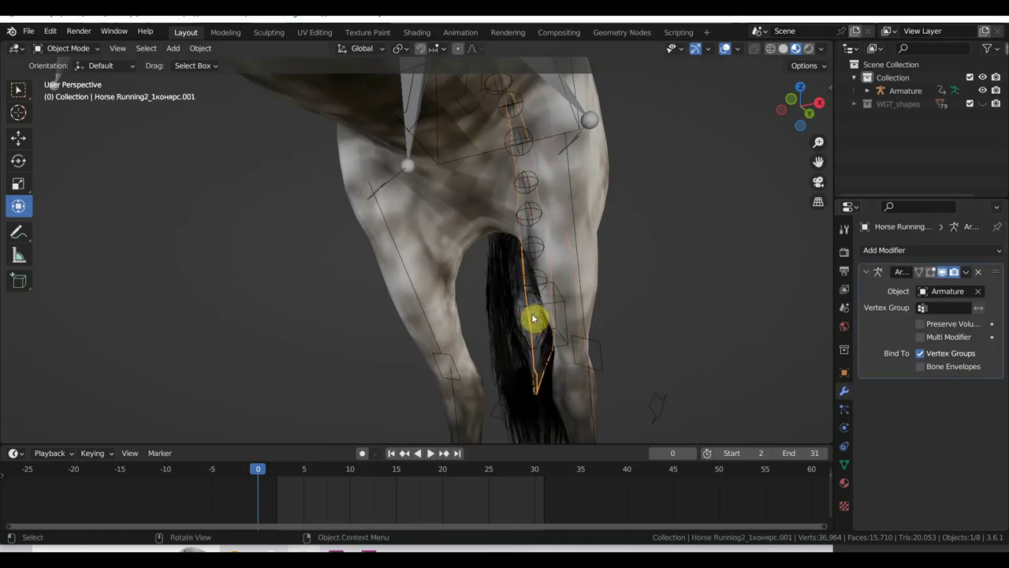
middle_drag(556, 323, 570, 323)
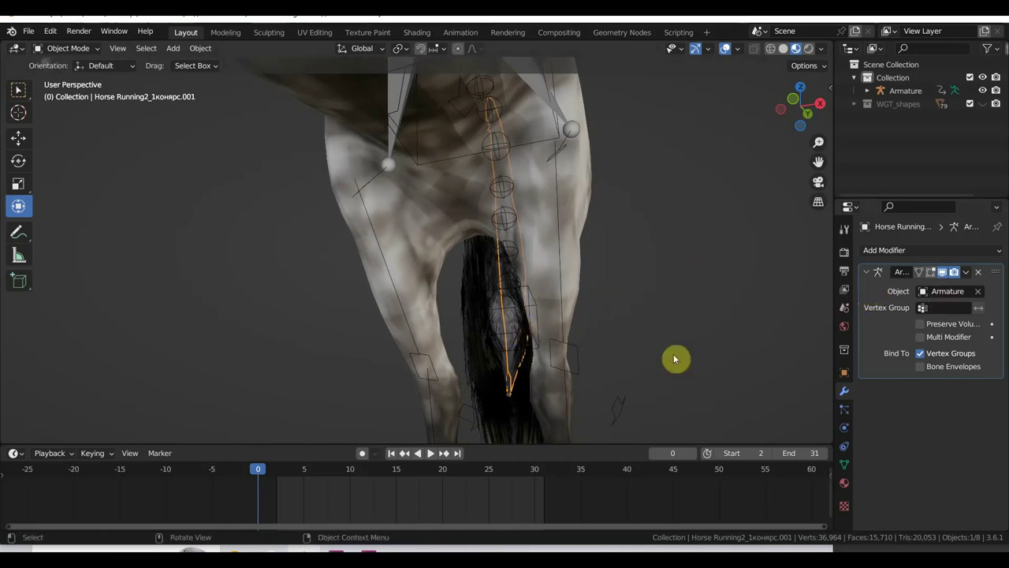
click(499, 326)
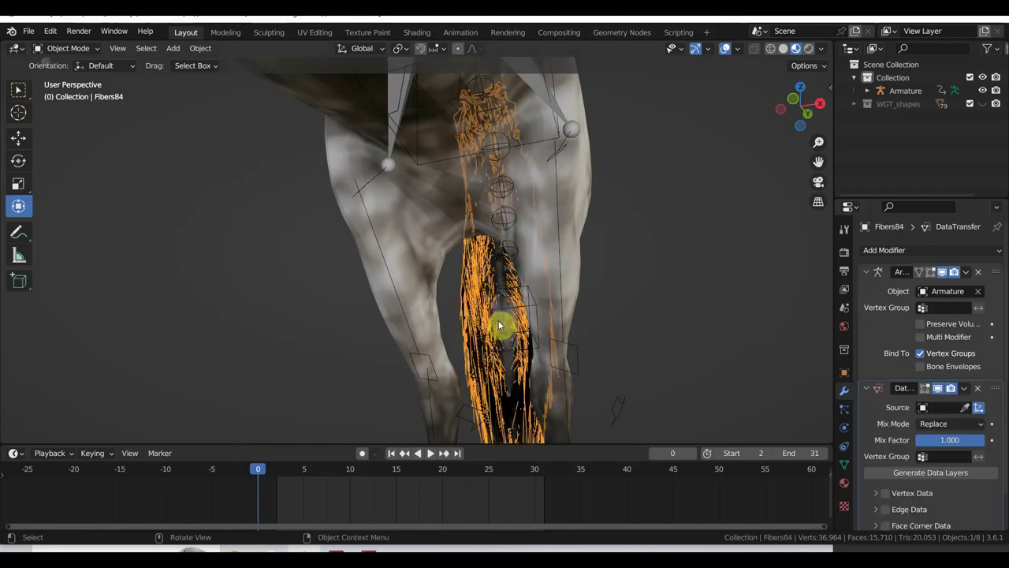
click(967, 407)
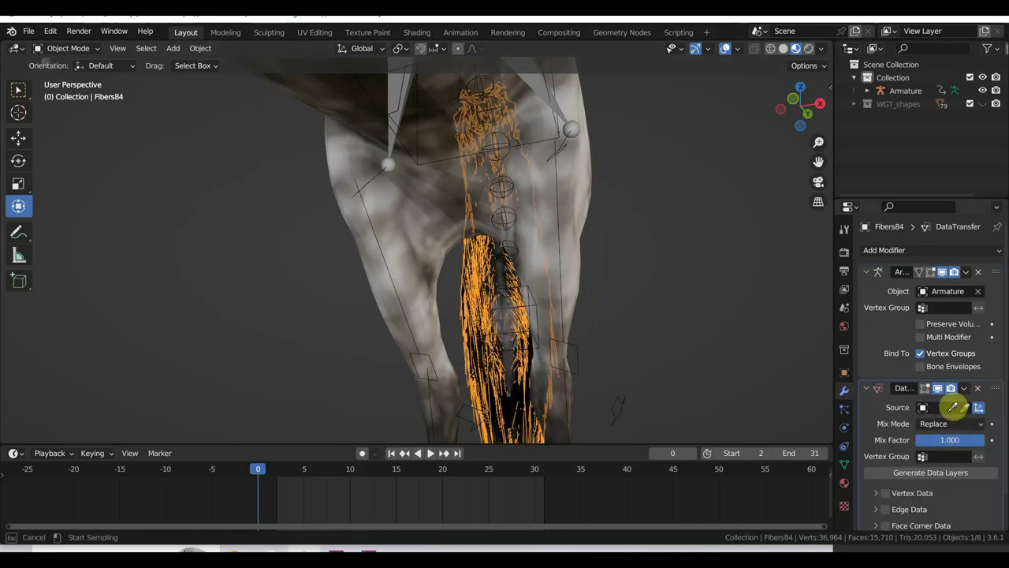
click(510, 316)
click(968, 407)
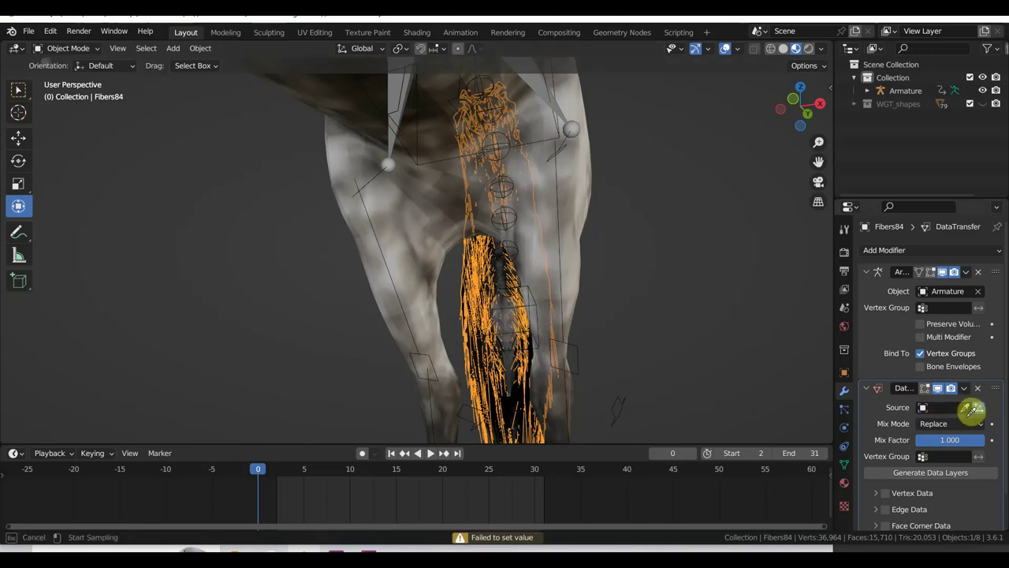
click(511, 390)
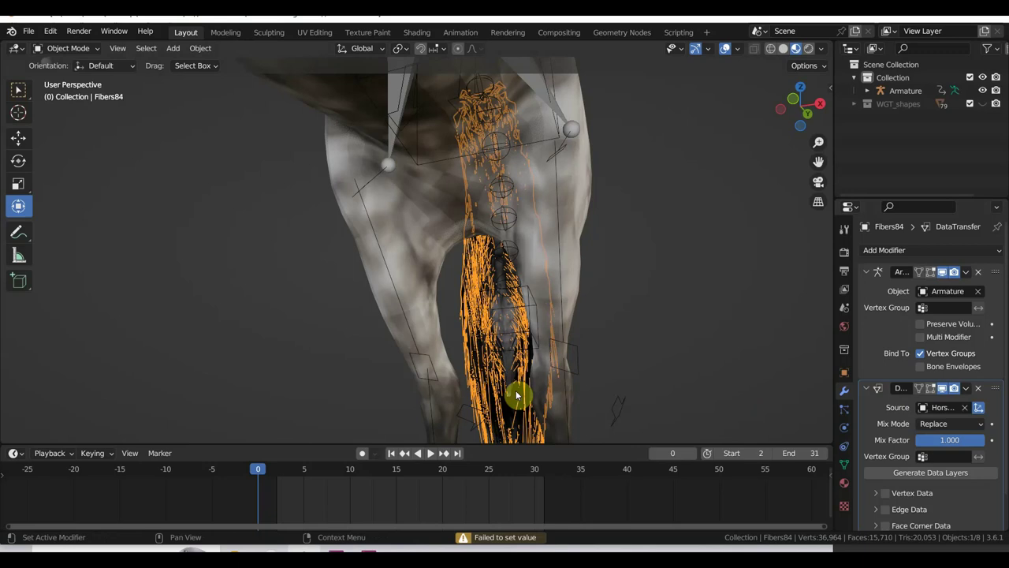
click(880, 496)
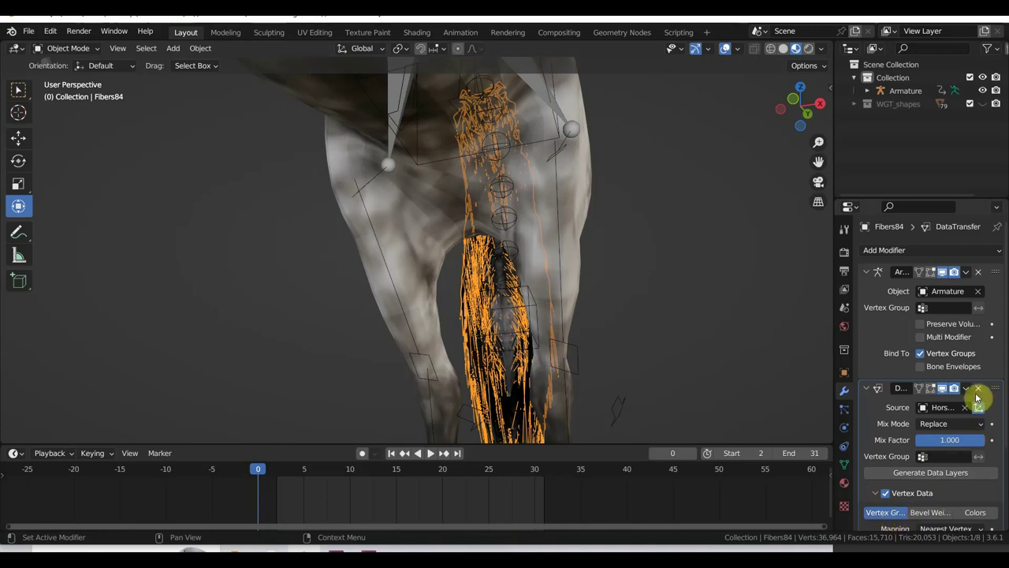
click(966, 388)
click(939, 404)
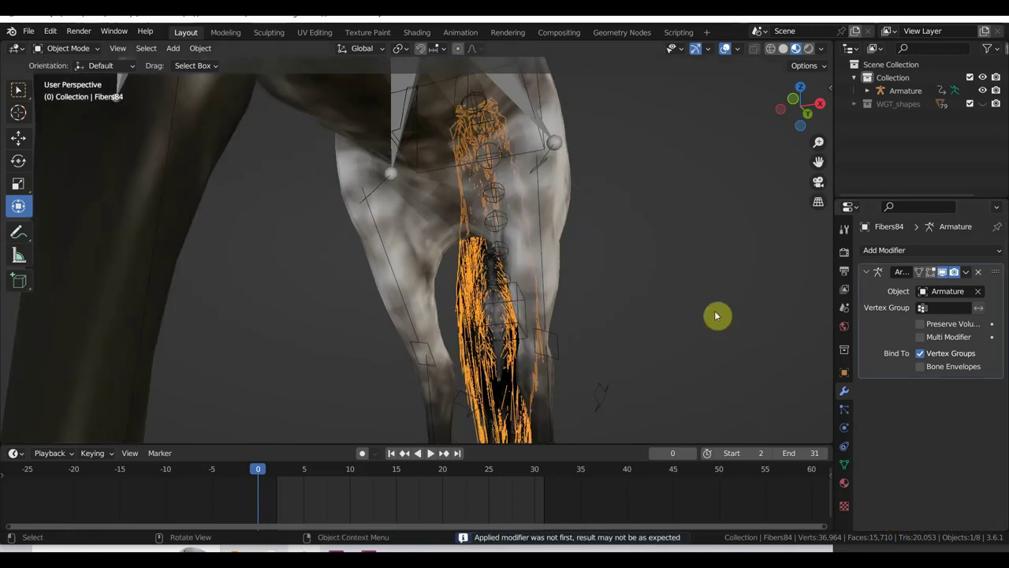
Play the walk cycle to frame 10 and inspect the tail fibers' deformation from the side.
scroll(699, 325, down, 5)
mouse_move(683, 336)
middle_down()
mouse_move(579, 360)
mouse_move(534, 354)
middle_up()
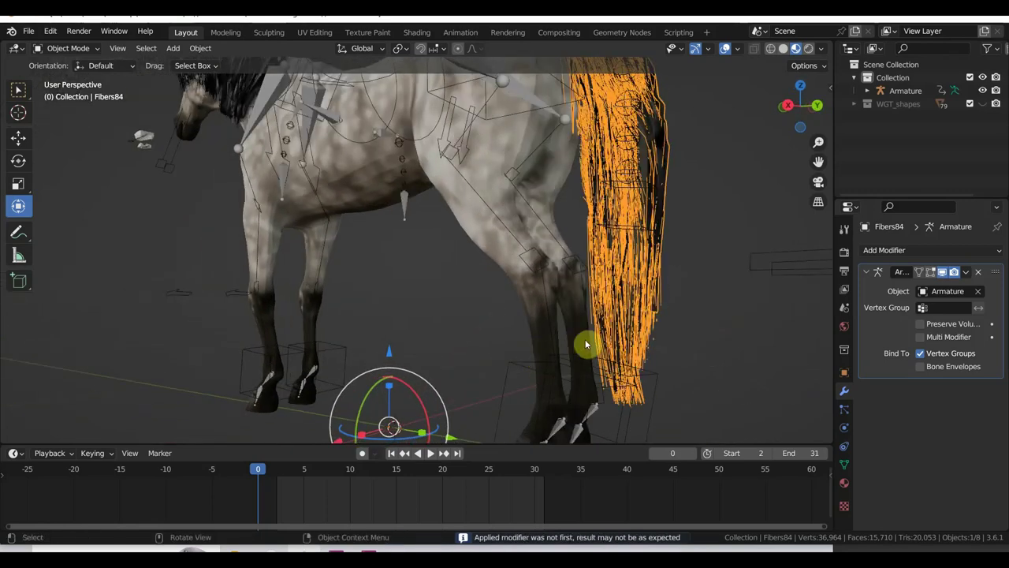
scroll(600, 342, down, 3)
key(space)
key(space)
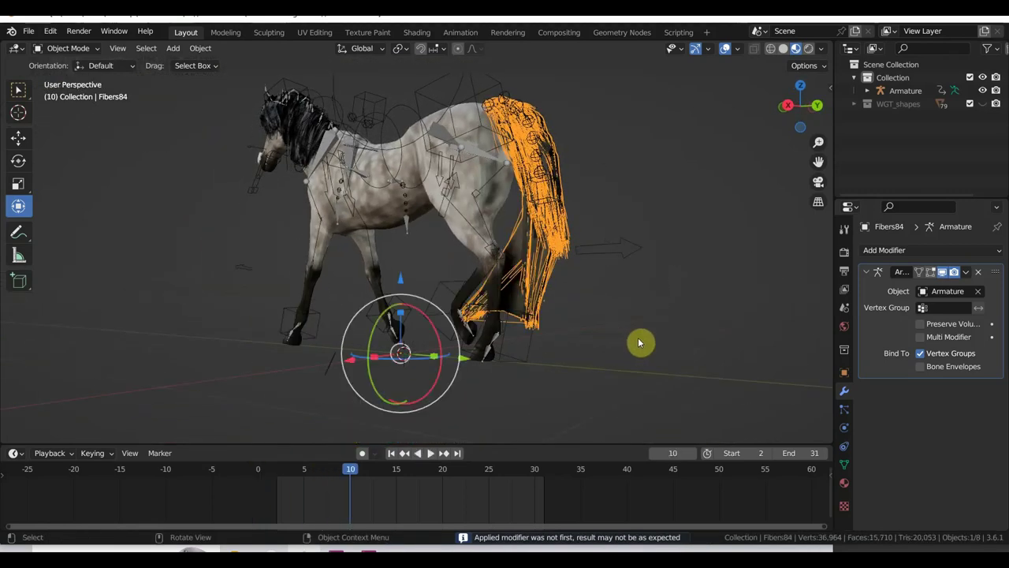
mouse_move(639, 342)
middle_down()
mouse_move(661, 344)
mouse_move(623, 334)
middle_up()
scroll(658, 339, up, 1)
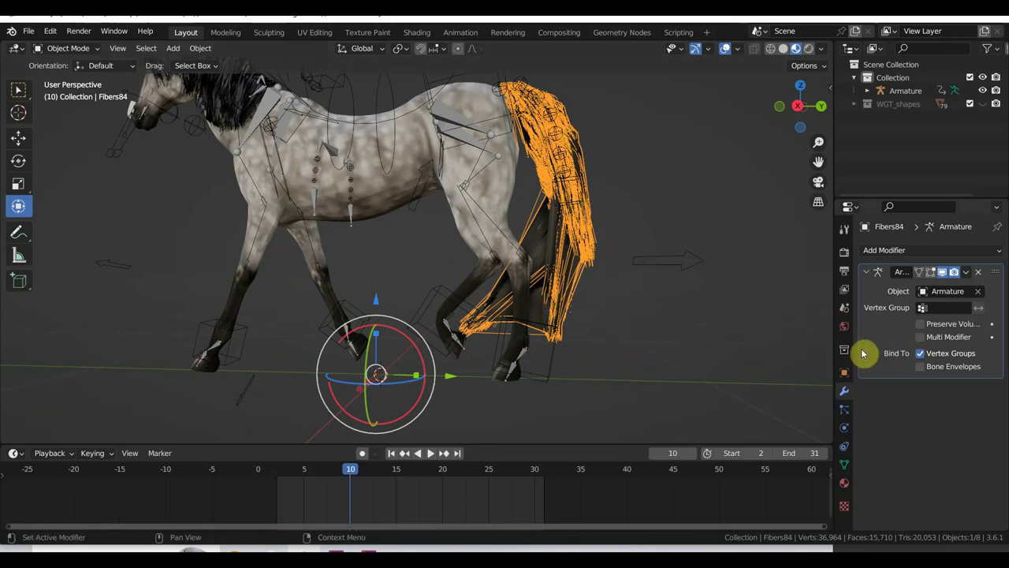
shift+middle_drag(594, 296, 629, 306)
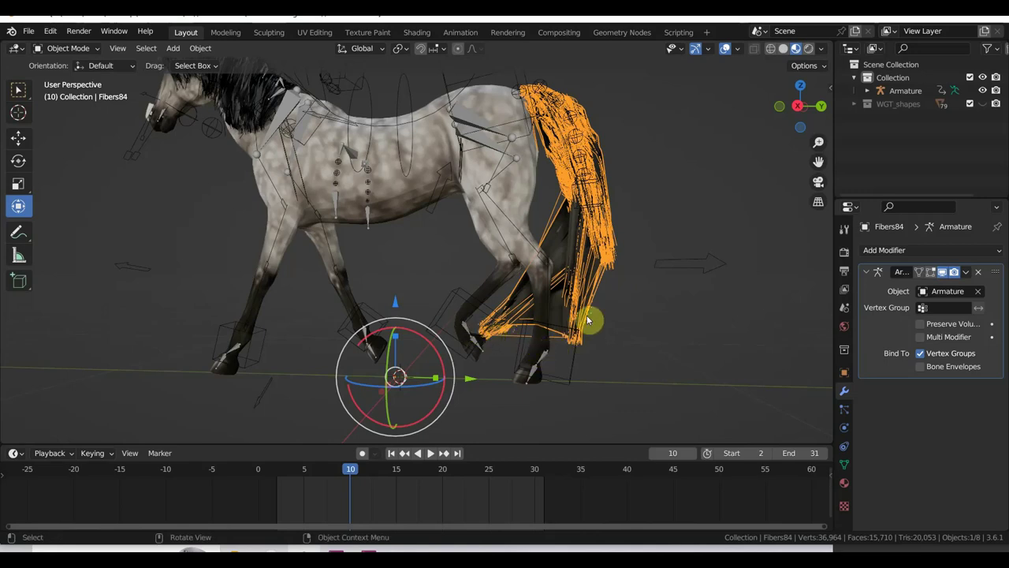
Select the Armature, then add Fibers84 to the selection.
click(467, 333)
click(594, 272)
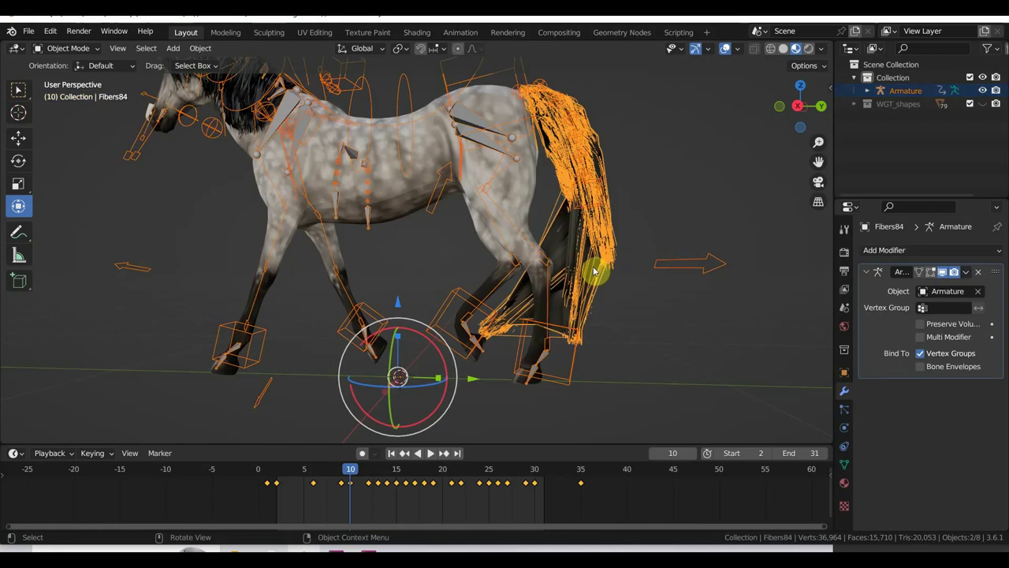
click(67, 48)
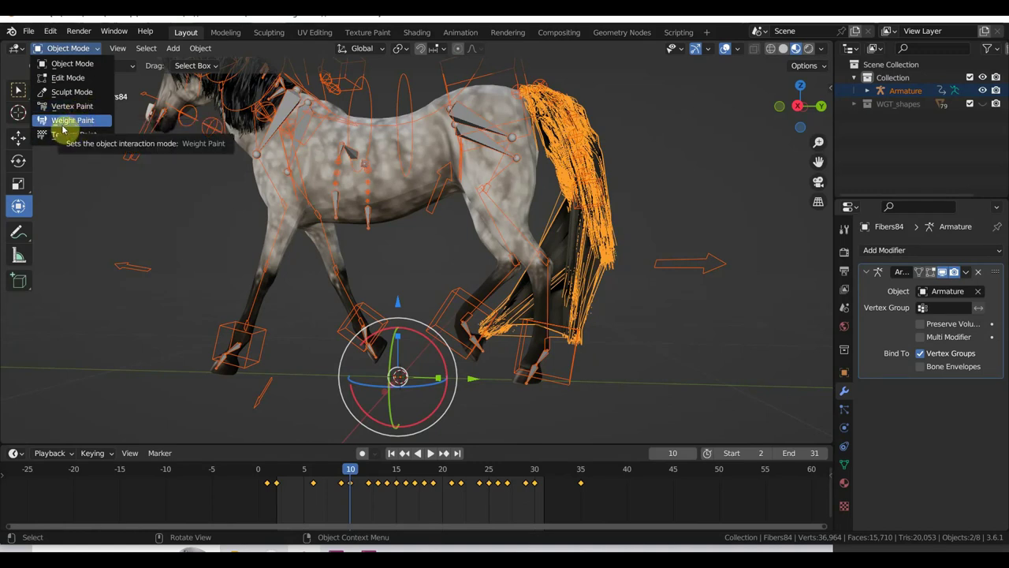
Weight-paint Fibers84 near the hind hoof with a Multiply brush, sampling Bone.093 and Bone.112.
click(69, 121)
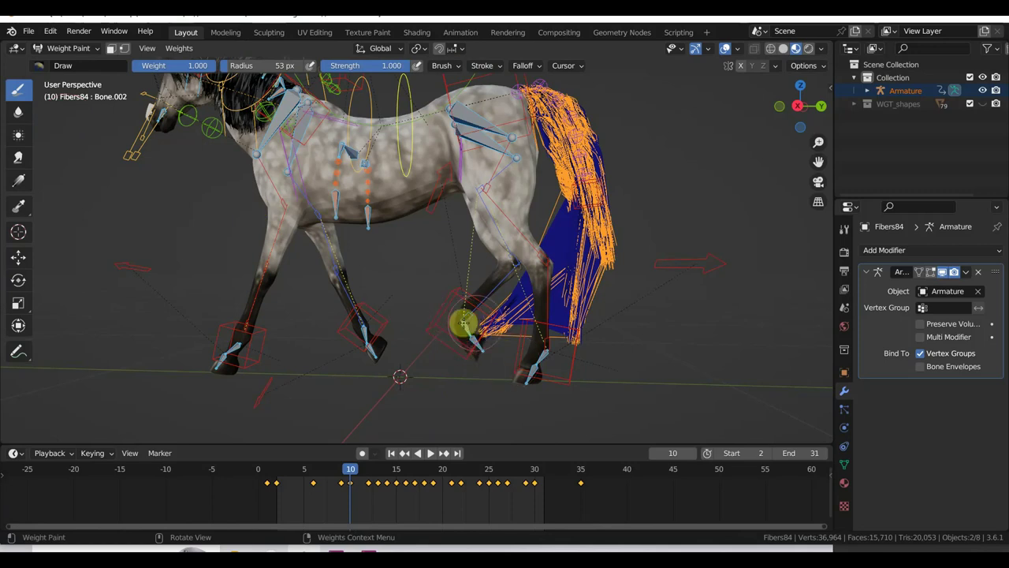
key(shift)
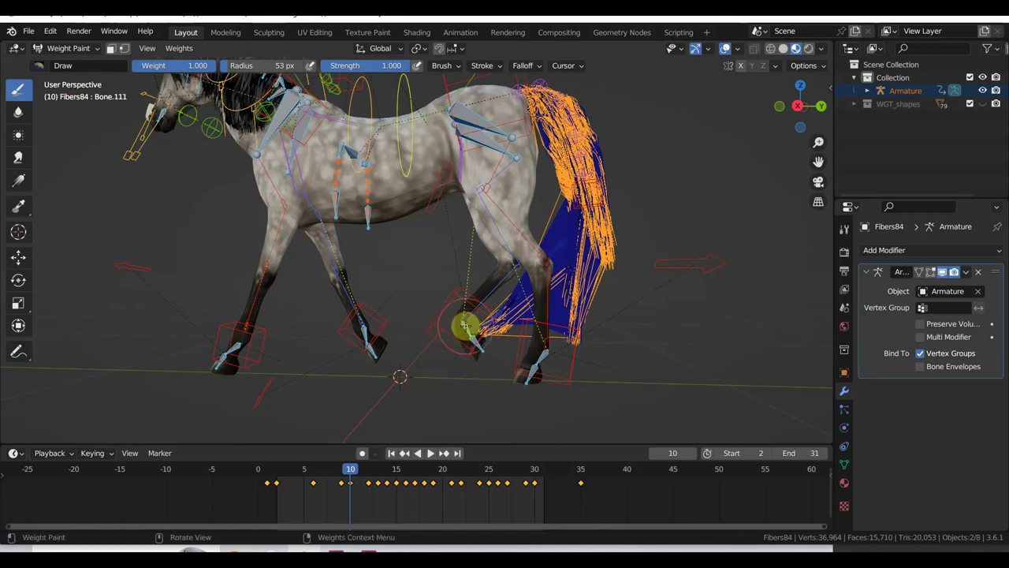
mouse_move(490, 333)
mouse_down()
mouse_move(499, 325)
mouse_move(483, 326)
mouse_up()
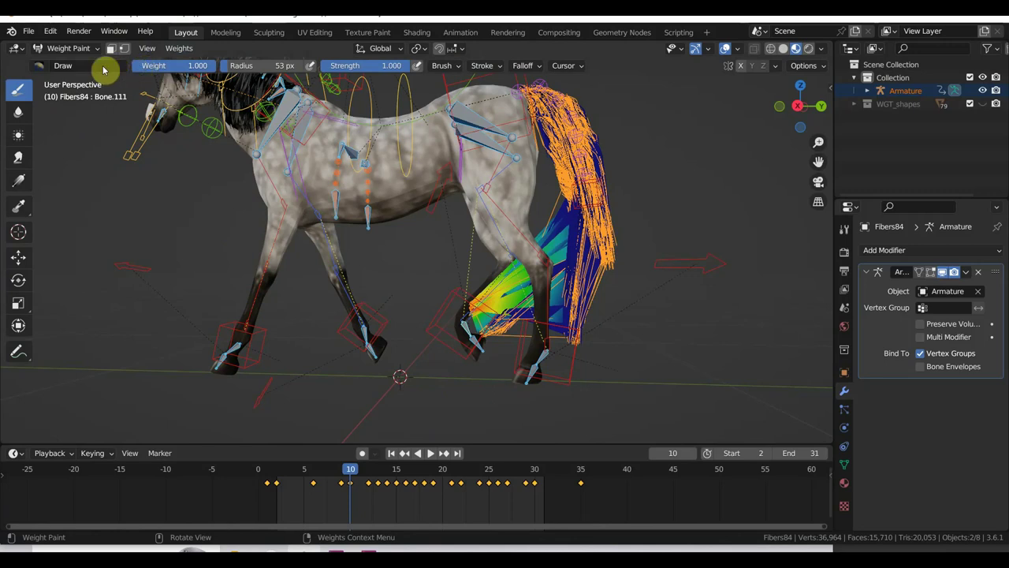
click(36, 69)
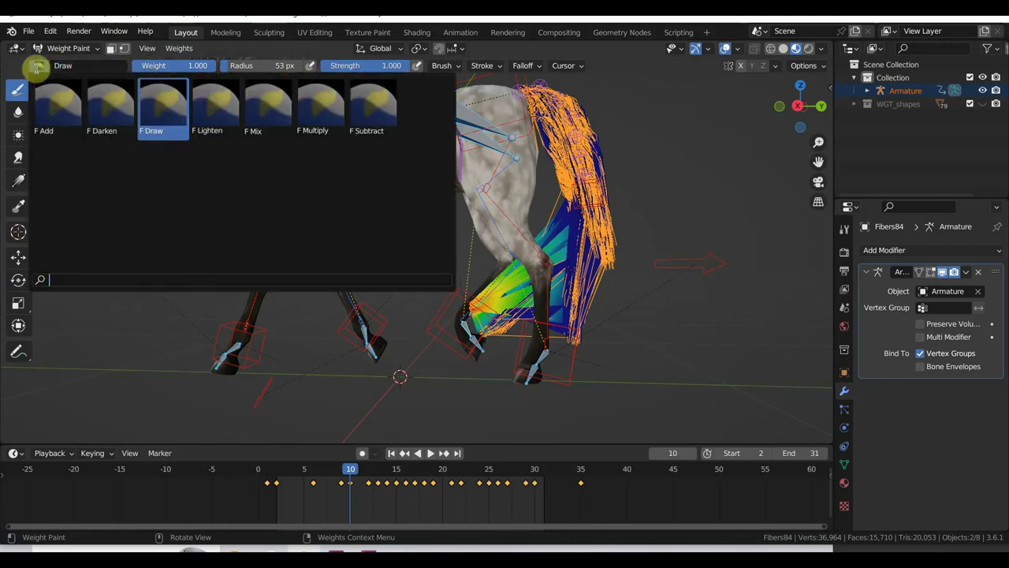
click(316, 107)
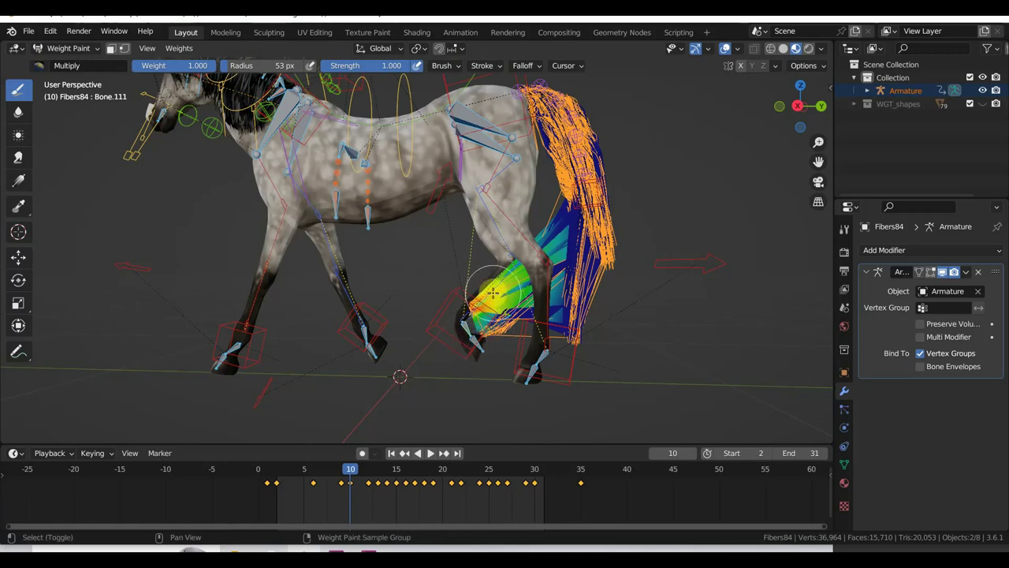
shift+right_click(491, 291)
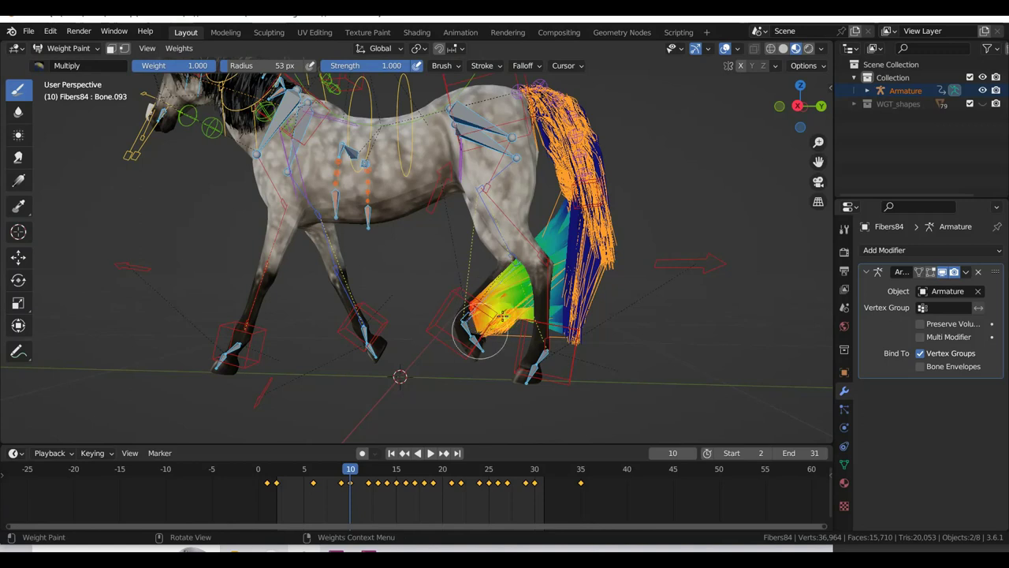
shift+right_click(480, 347)
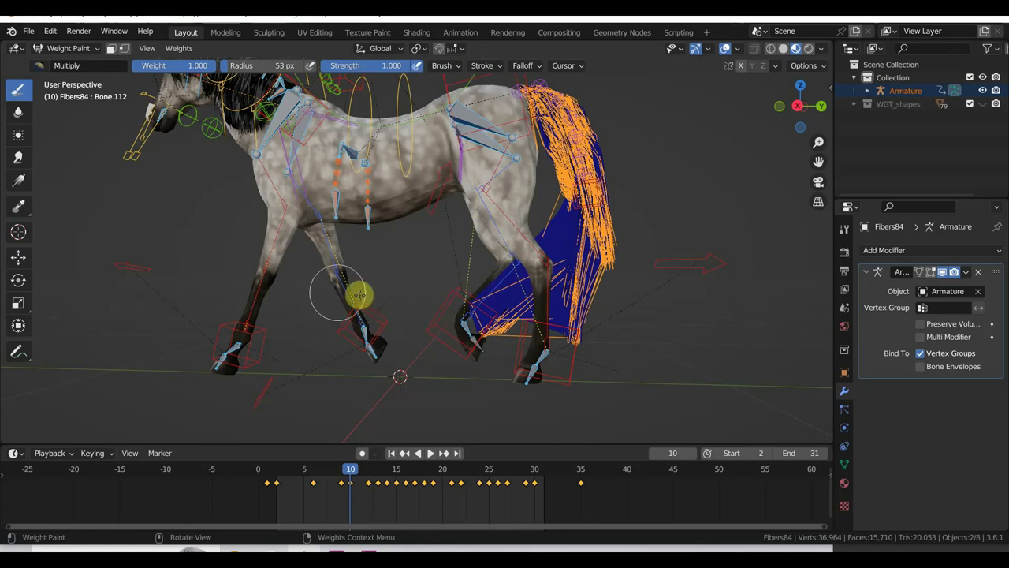
click(67, 49)
In Object Mode and Right view, delete the Armature modifier from the Fibers84 tail hair.
click(72, 64)
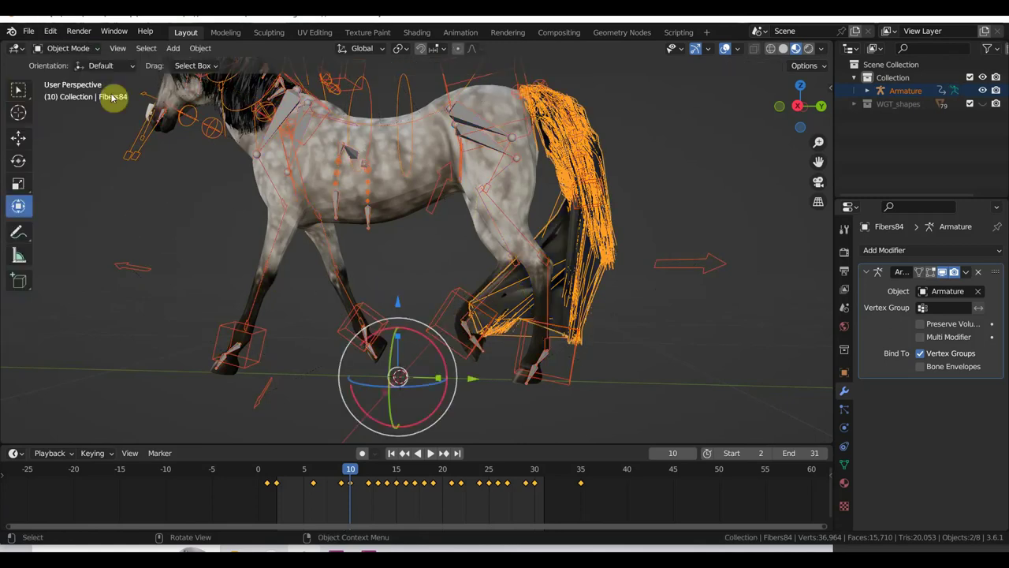
key(KP_3)
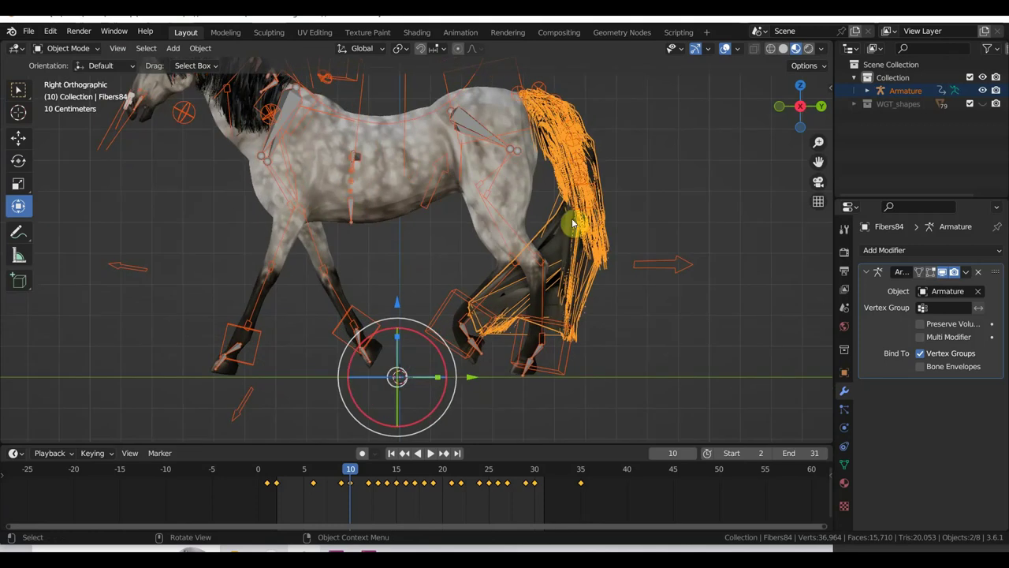
click(576, 213)
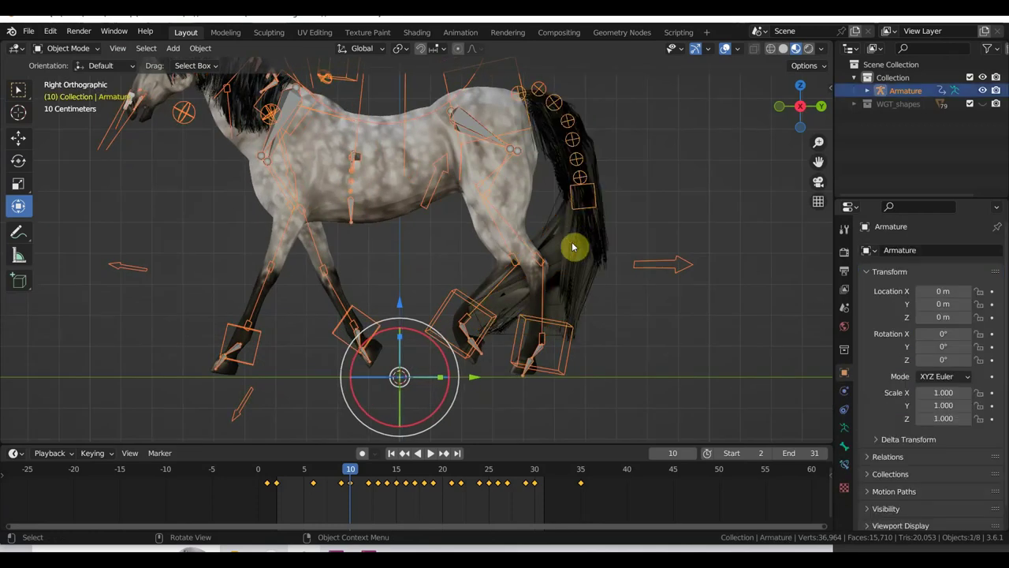
click(573, 246)
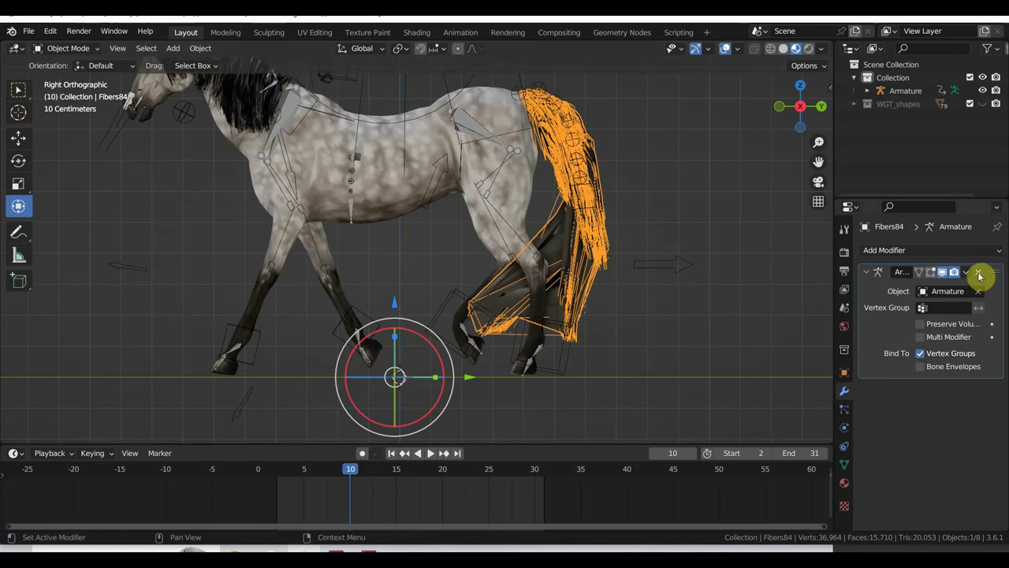
click(979, 272)
Move the Fibers84 tail hair 0.83821 m along Y away from the horse and jump to frame 0.
scroll(615, 221, down, 2)
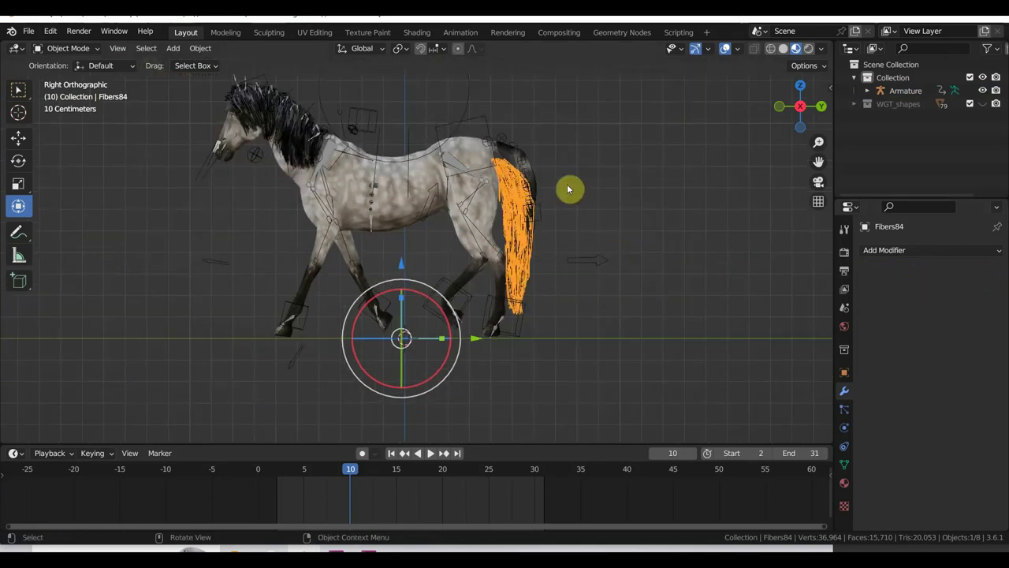
click(535, 171)
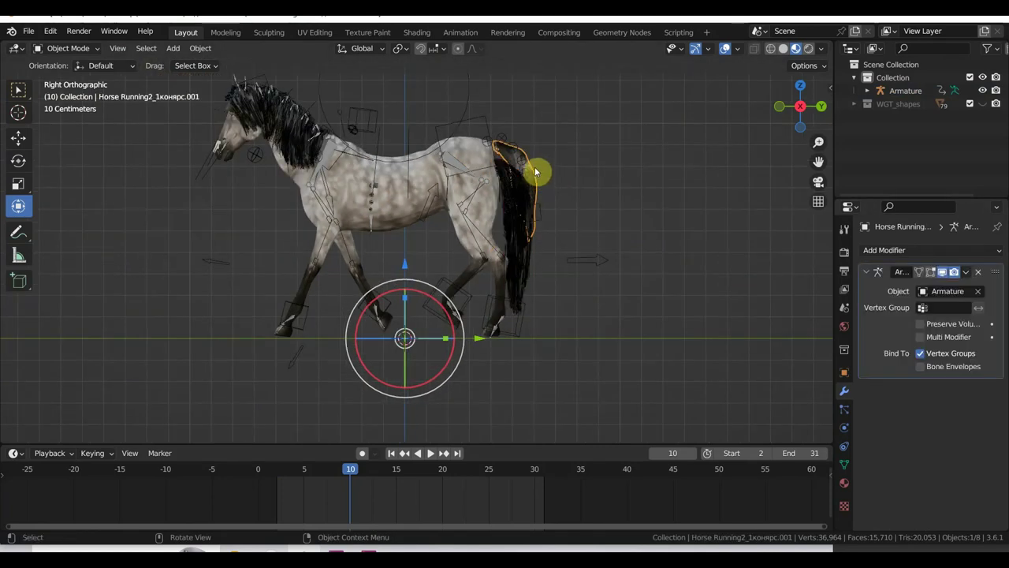
shift+click(519, 262)
drag(478, 339, 666, 356)
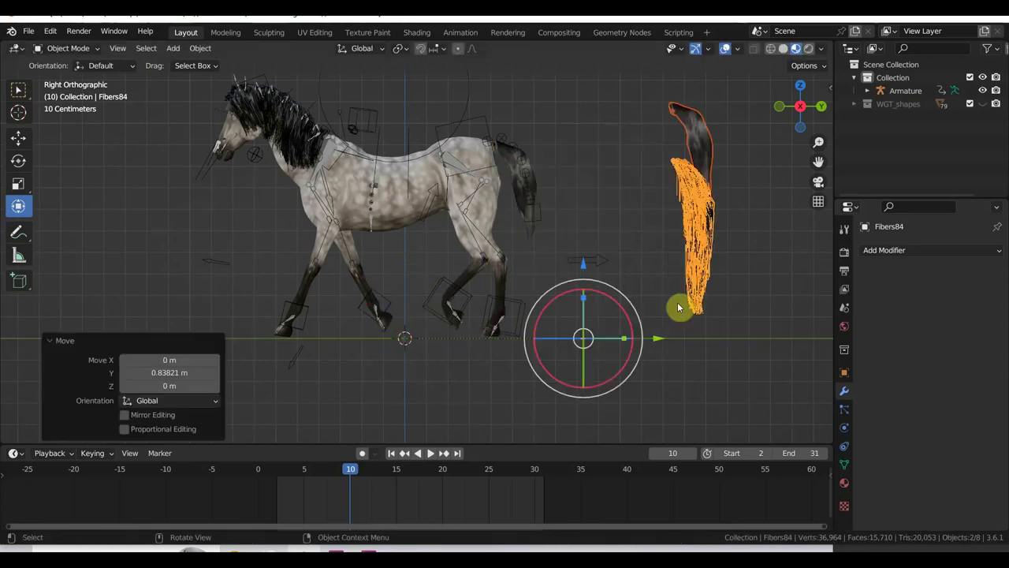
click(259, 471)
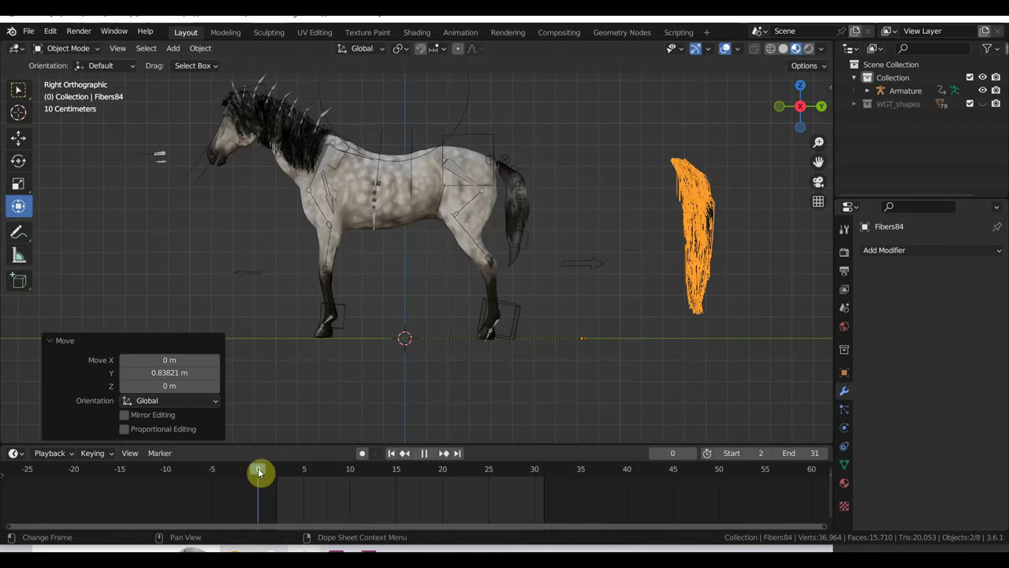
Select the horse body mesh and zoom in on its tail.
click(505, 182)
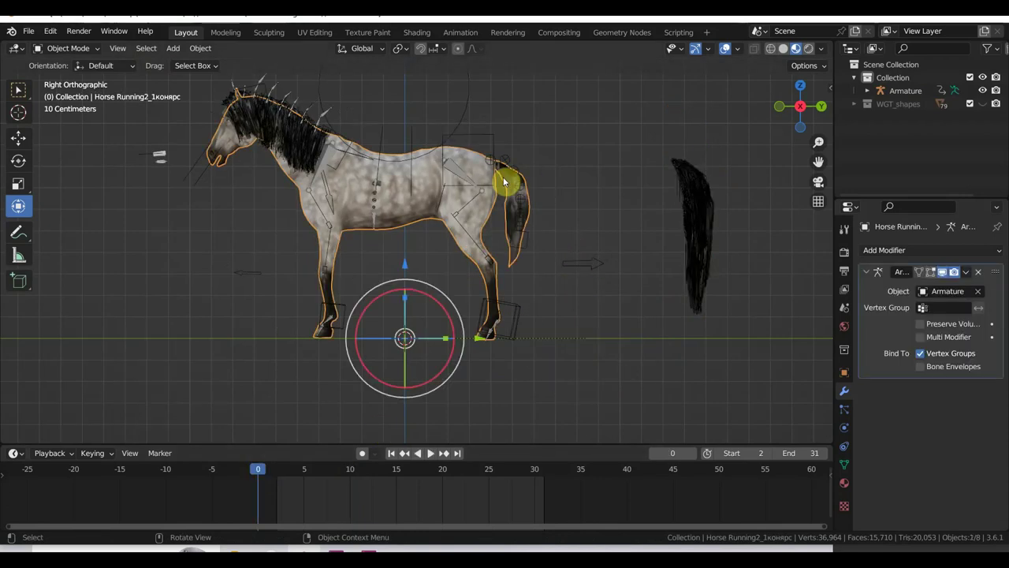
scroll(533, 196, up, 3)
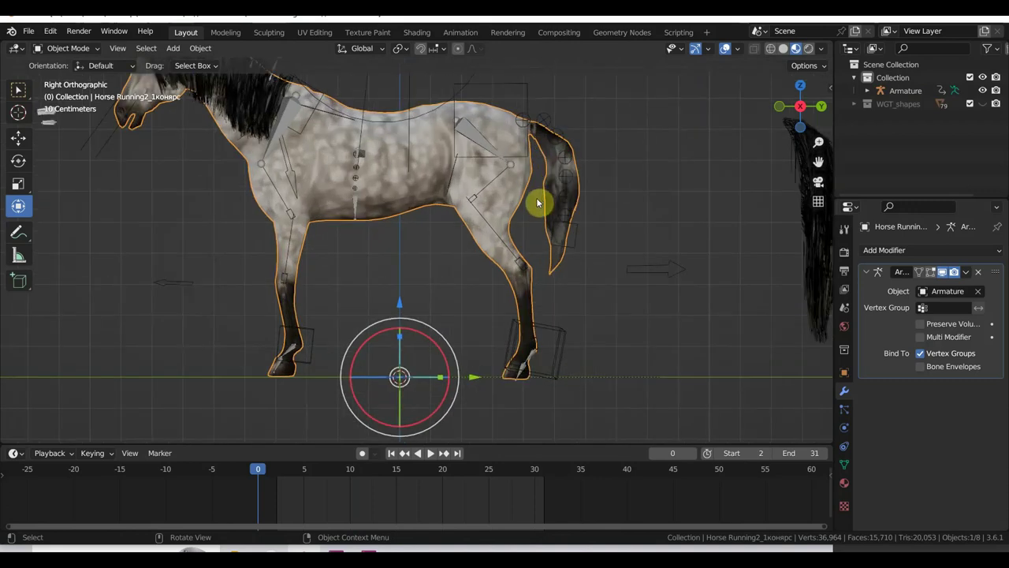
shift+middle_drag(541, 203, 365, 259)
scroll(365, 260, up, 2)
scroll(405, 247, up, 2)
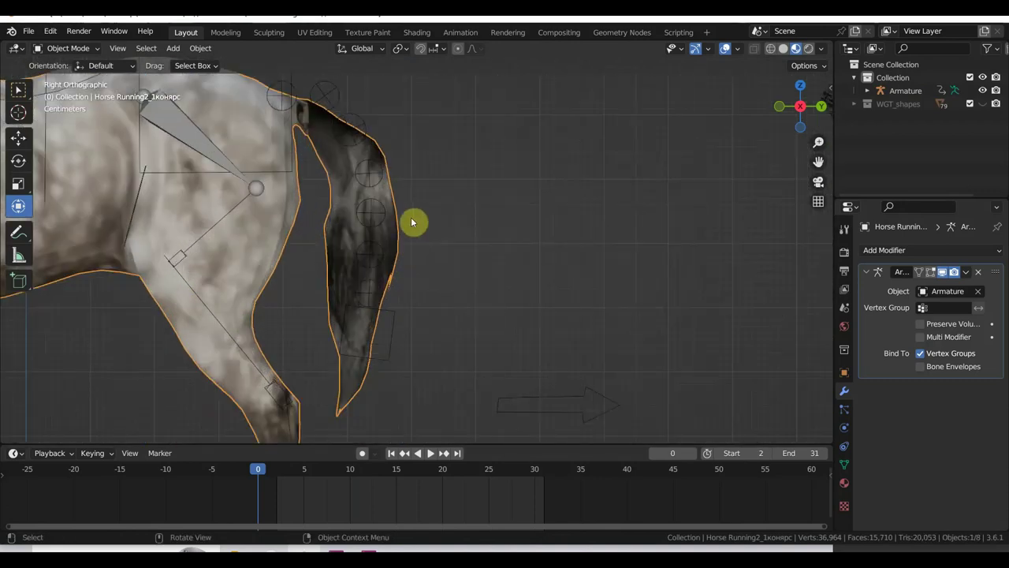
click(69, 48)
In wireframe Edit Mode, circle-select the tail vertices and separate them with P > Selection.
click(71, 76)
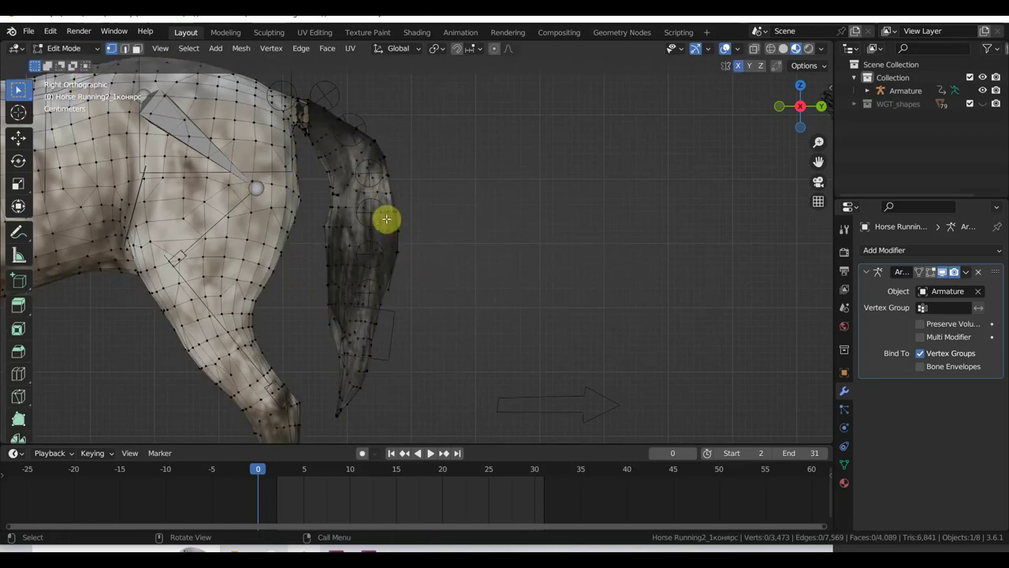
scroll(402, 229, down, 4)
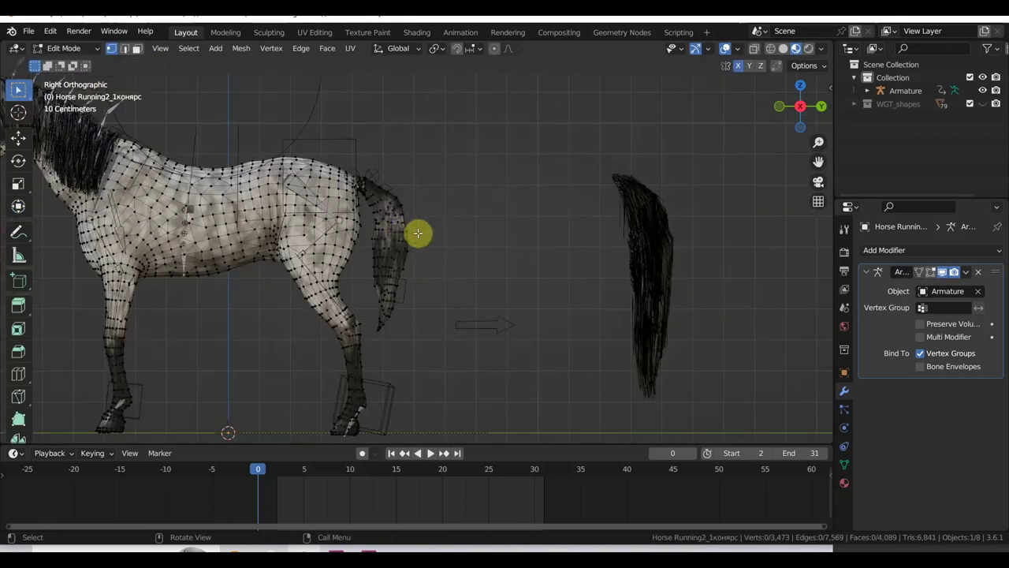
click(769, 52)
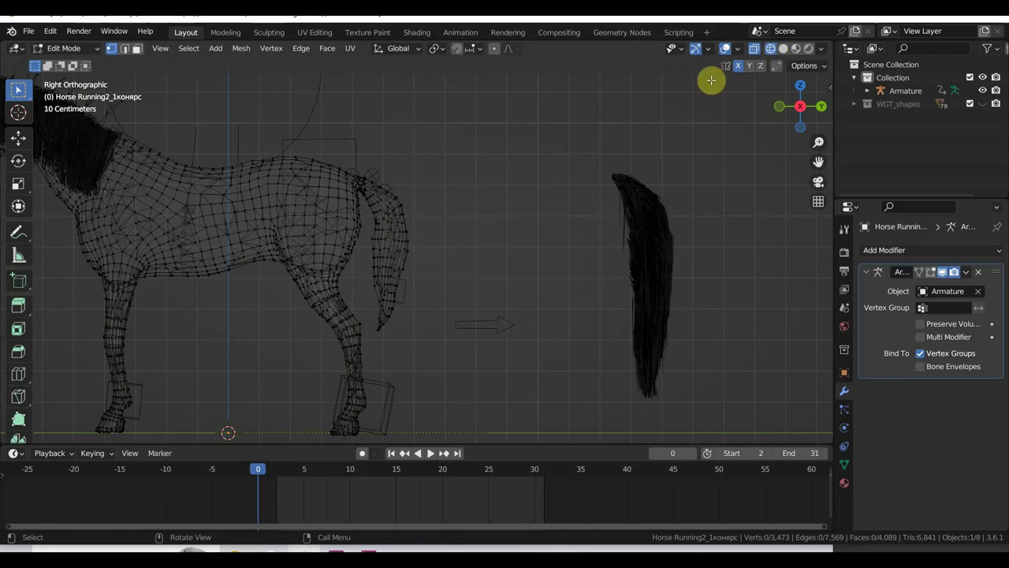
key(c)
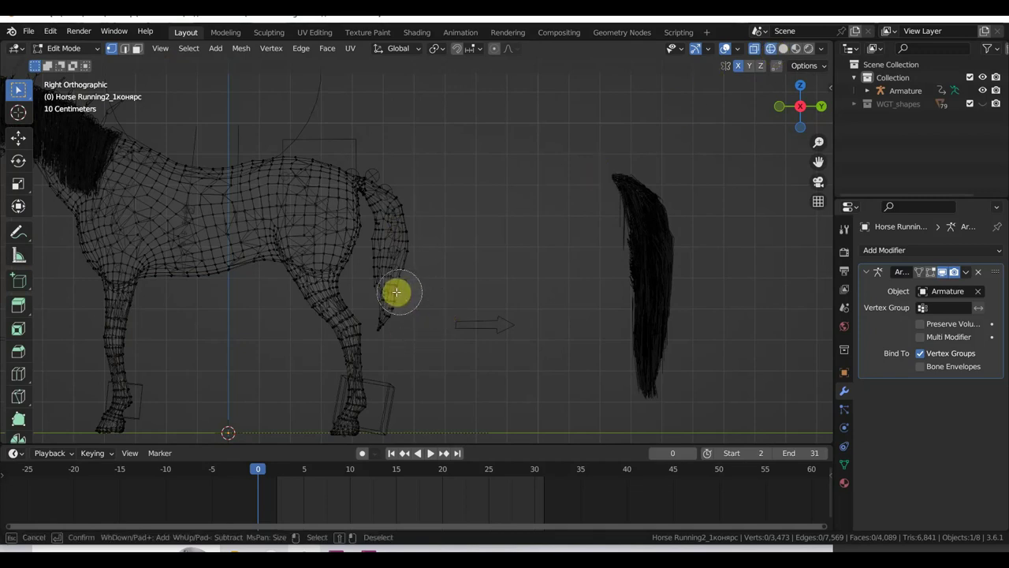
mouse_move(392, 304)
mouse_down()
mouse_move(395, 207)
mouse_move(384, 193)
mouse_up()
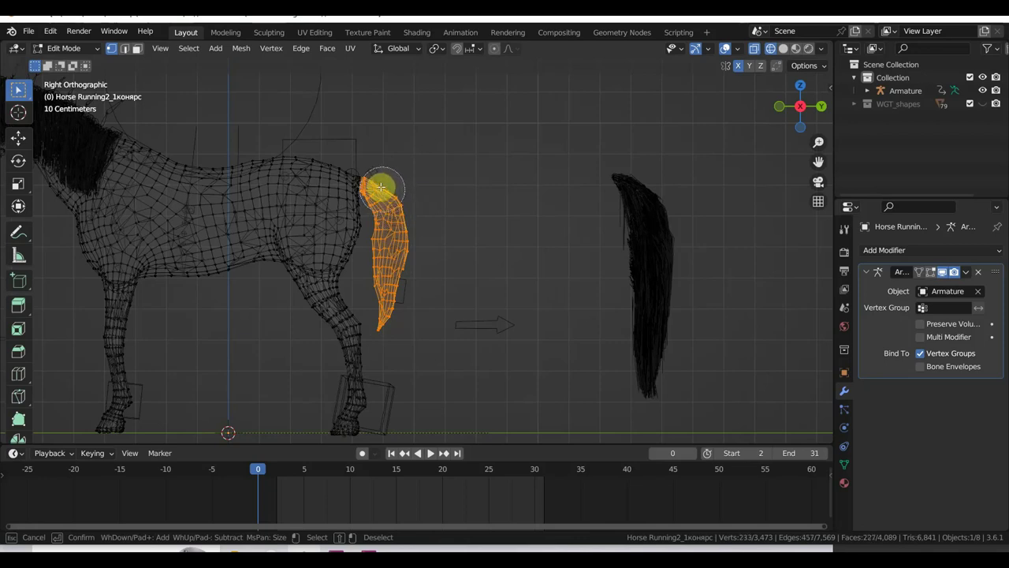
right_click(506, 216)
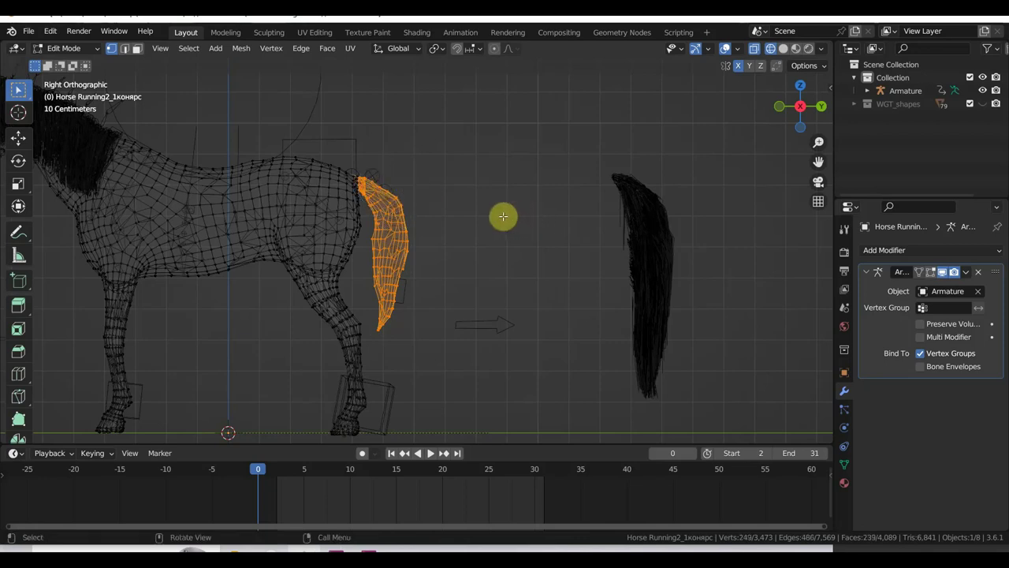
key(p)
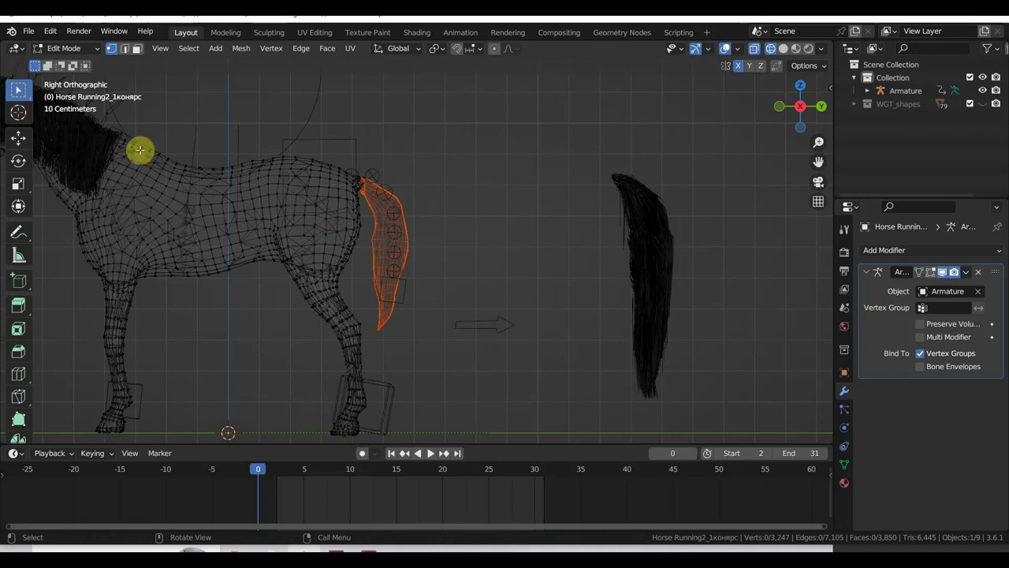
click(67, 48)
Back in Object Mode with solid shading, slide the separated tail mesh sideways along Y.
click(73, 64)
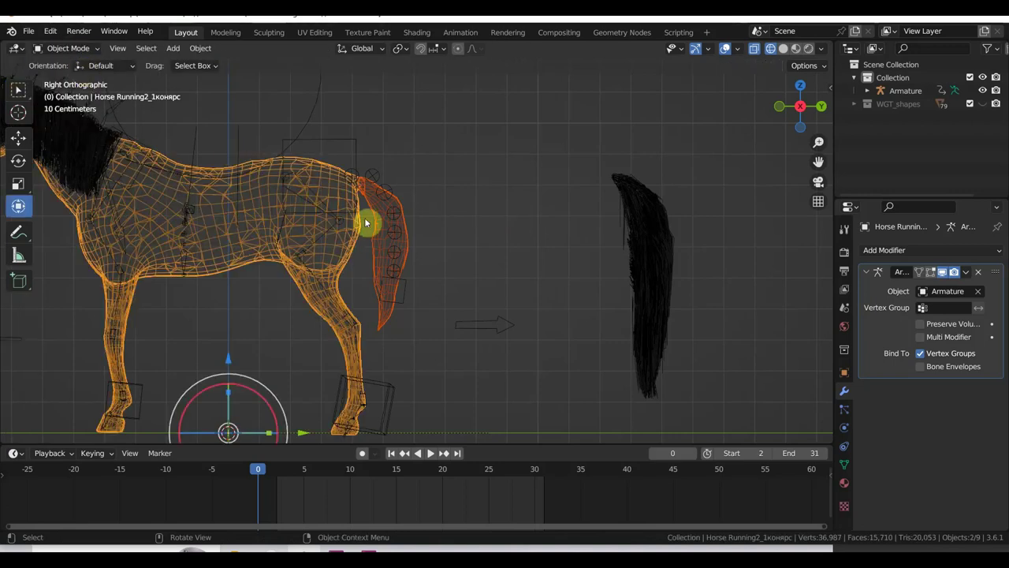
click(783, 48)
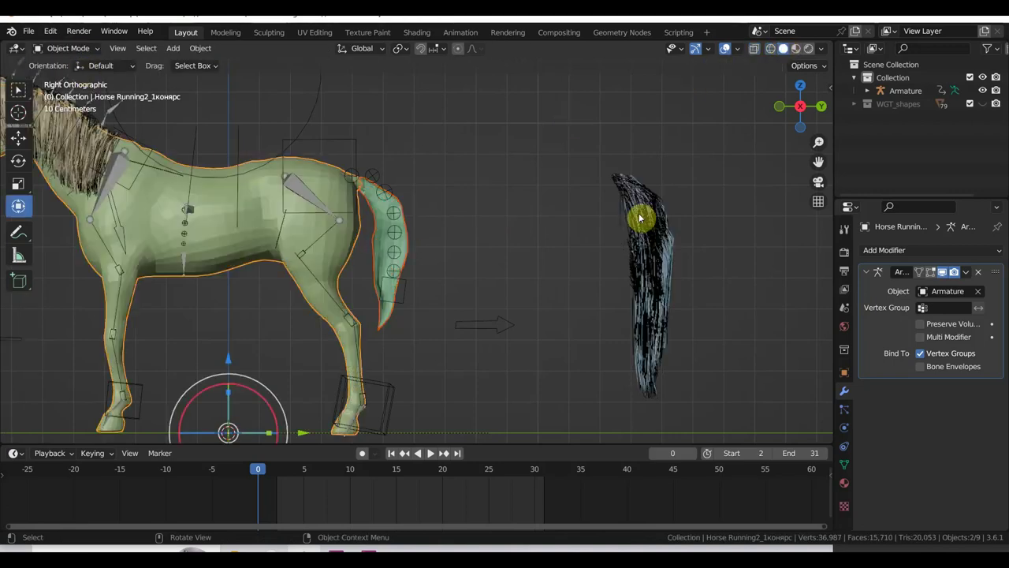
click(382, 241)
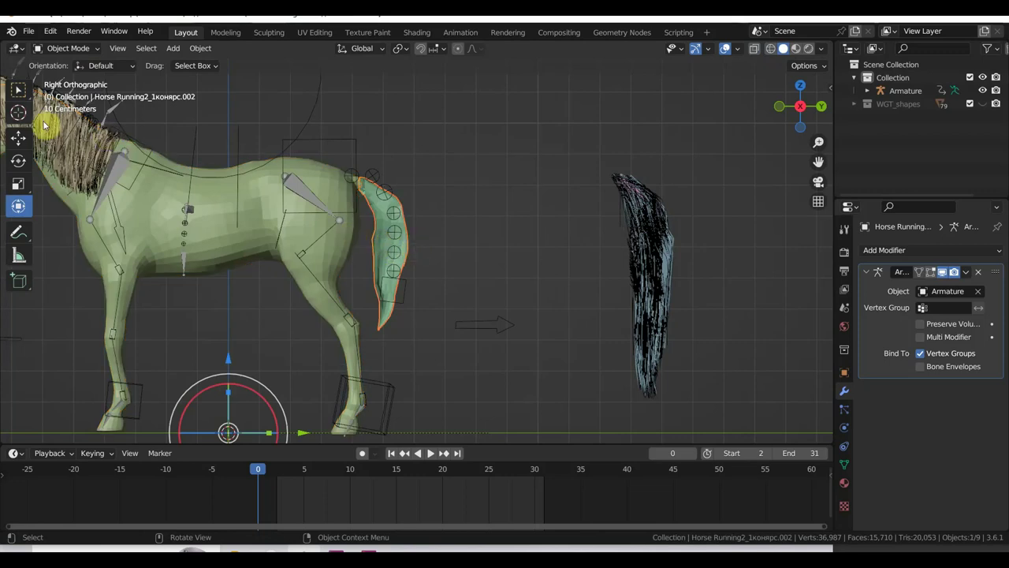
click(18, 138)
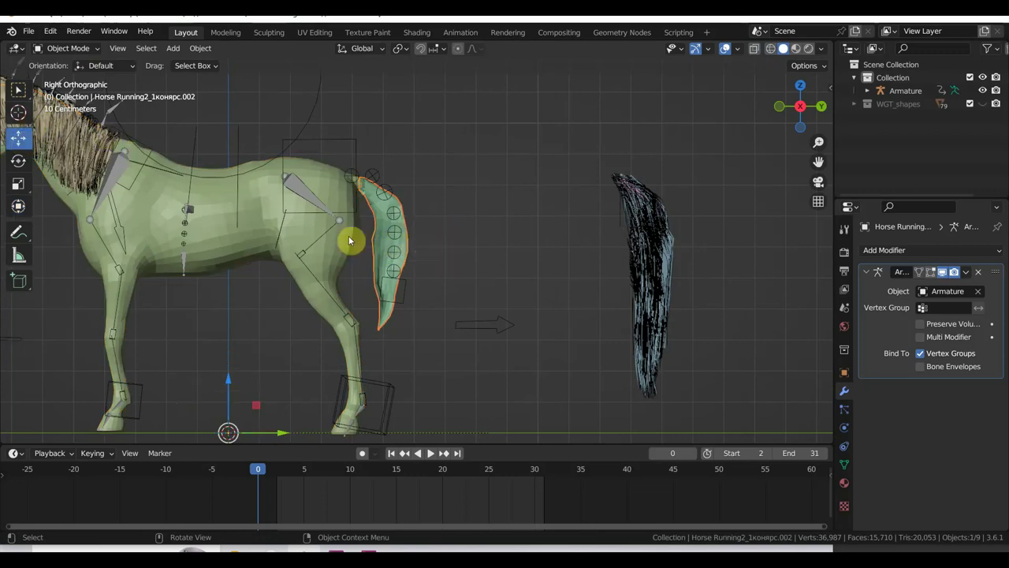
scroll(379, 245, down, 2)
drag(334, 376, 479, 416)
In Right view, move the Fibers84 tail hair −0.435 m along Y onto the tail mesh.
click(597, 248)
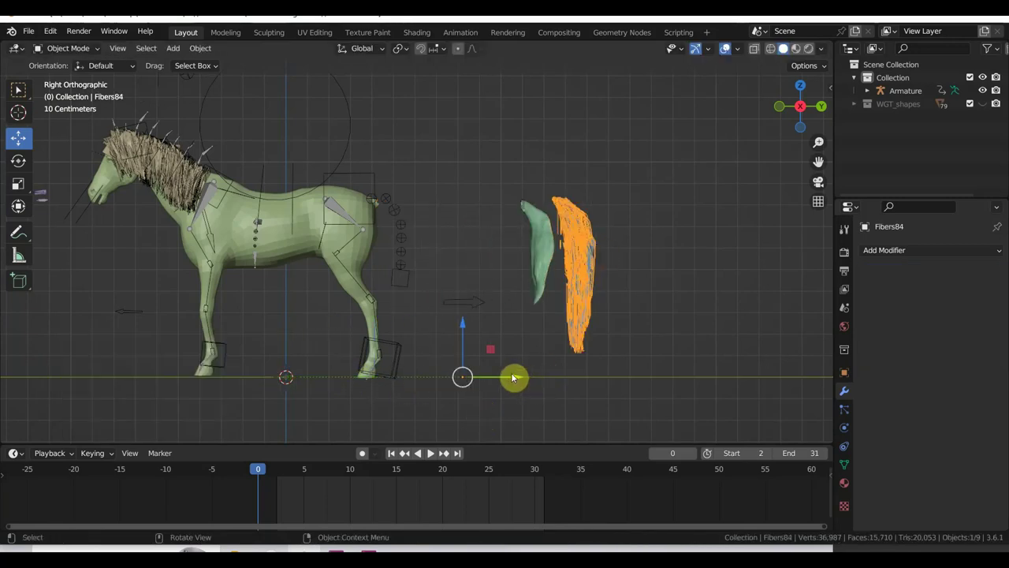
mouse_move(513, 378)
mouse_down()
mouse_move(573, 382)
mouse_move(489, 382)
mouse_up()
click(587, 253)
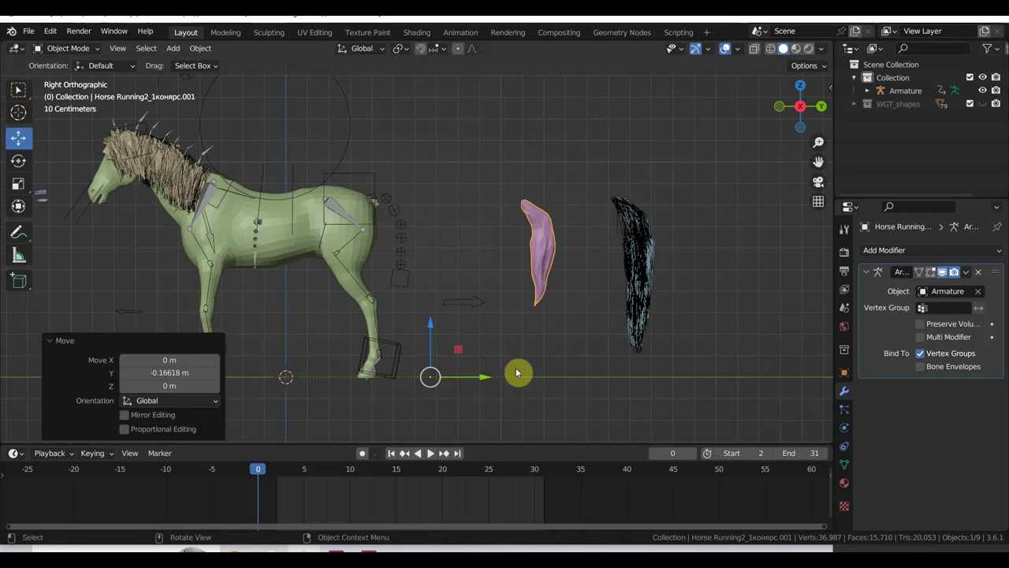
middle_drag(516, 371, 686, 337)
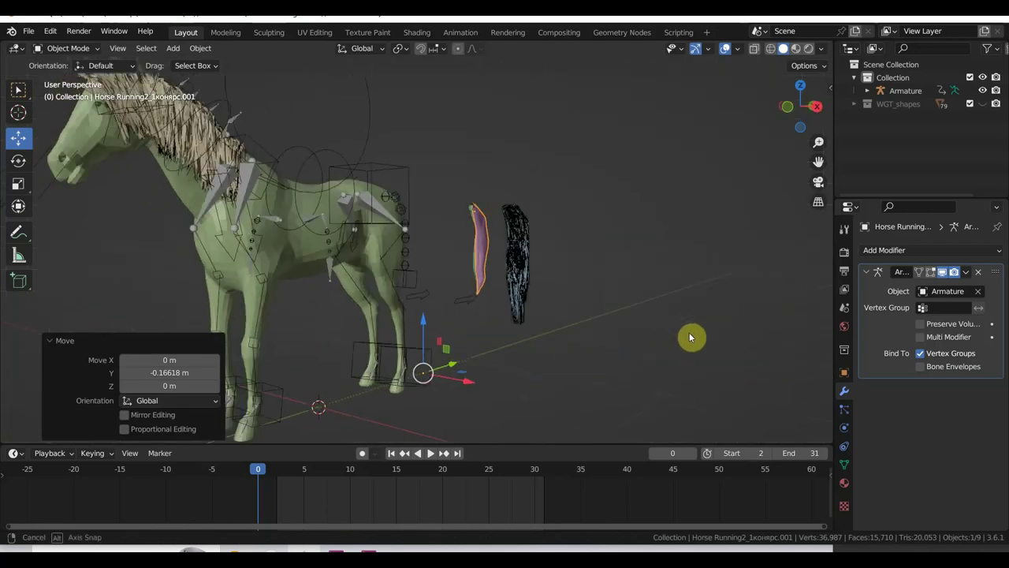
shift+click(471, 210)
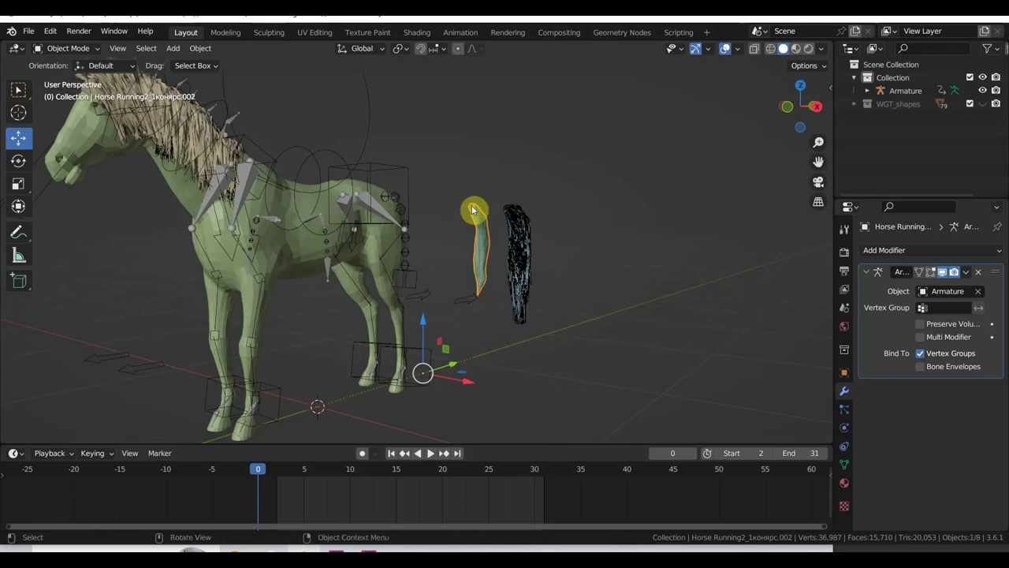
key(KP_3)
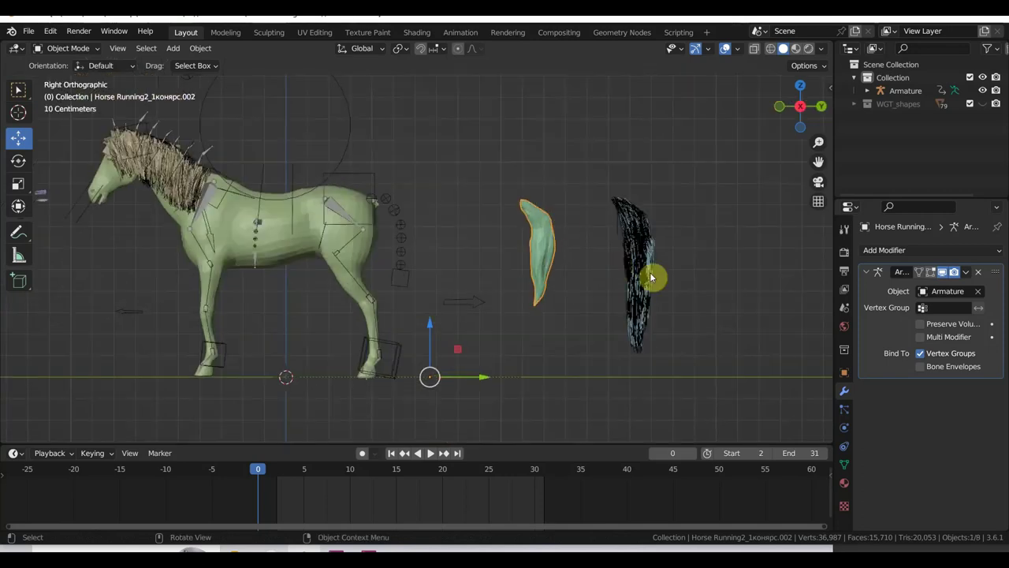
click(651, 272)
drag(573, 386, 479, 377)
Put the Armature in Edit Mode and box-select all the tail bones, including the root.
click(397, 214)
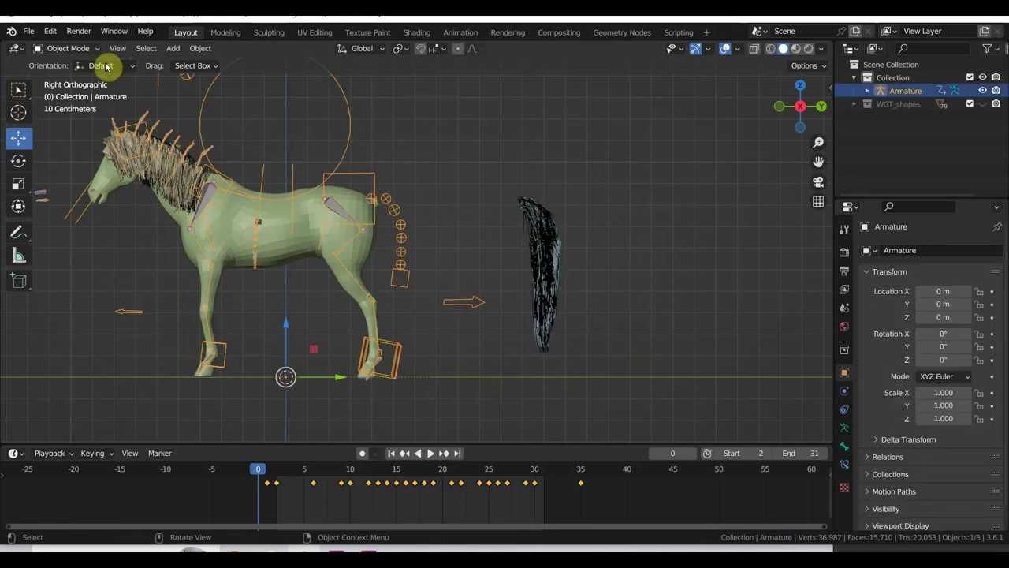
click(71, 48)
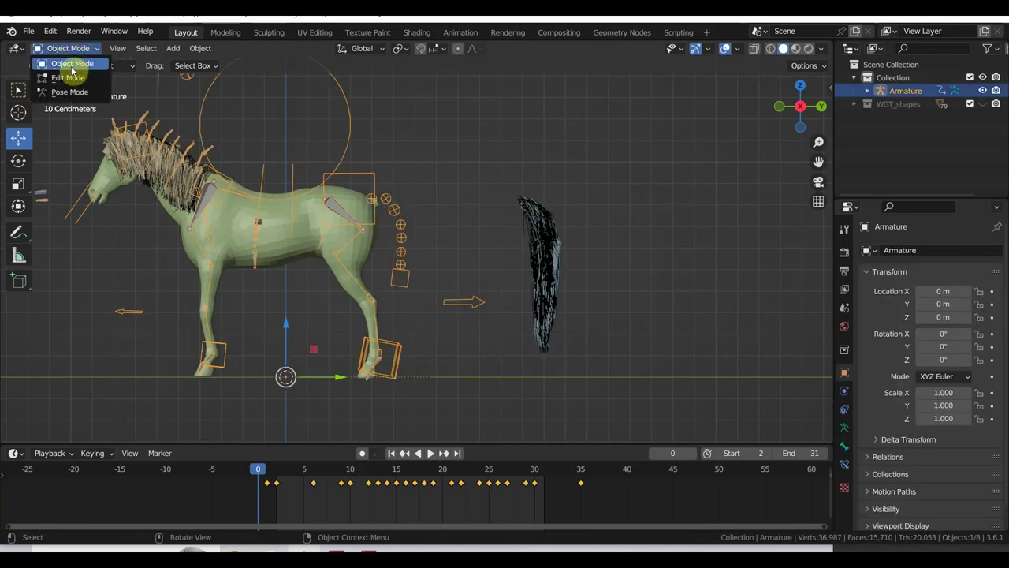
click(68, 78)
scroll(368, 219, up, 1)
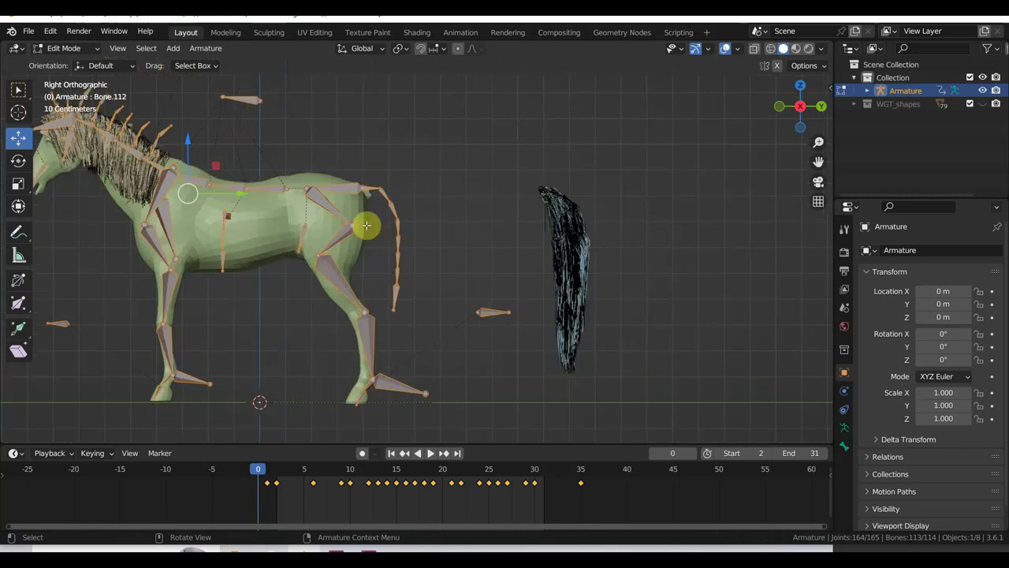
scroll(374, 222, up, 1)
click(366, 191)
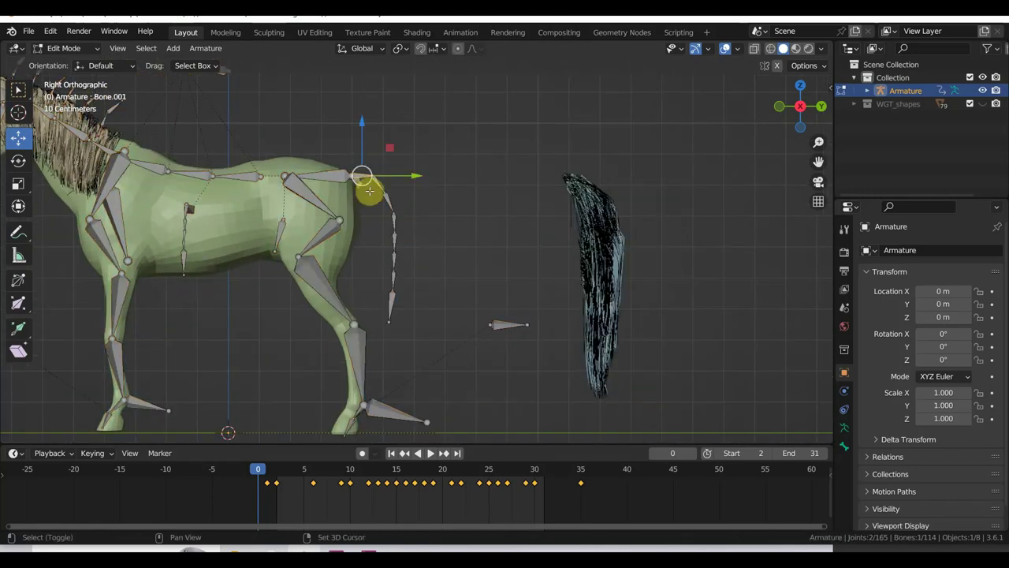
mouse_move(427, 328)
mouse_down()
mouse_move(388, 245)
mouse_move(387, 198)
mouse_up()
drag(437, 223, 369, 162)
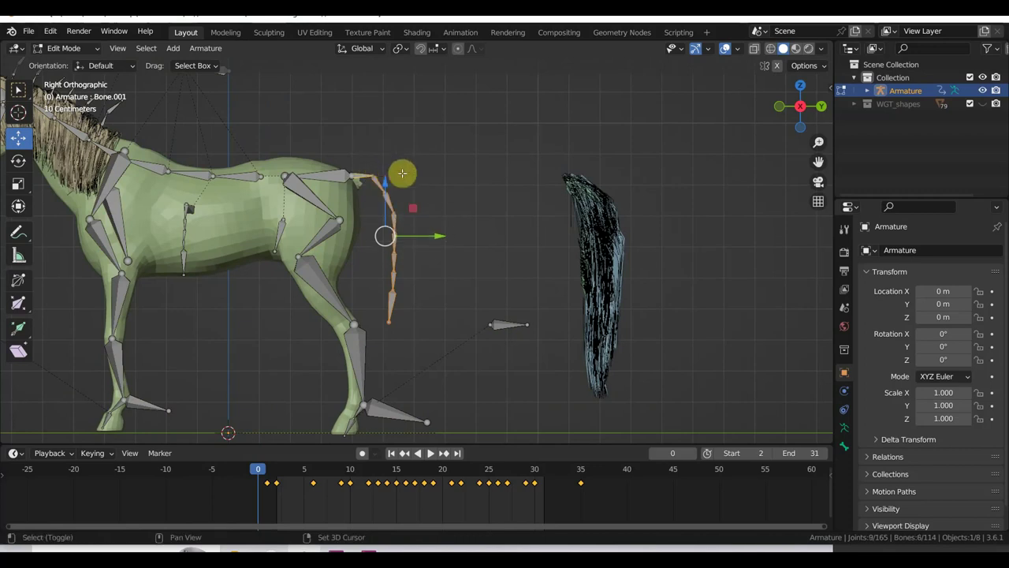
Move the tail bones 0.67373 m along Y into the fibres, then return to Object Mode.
key(g)
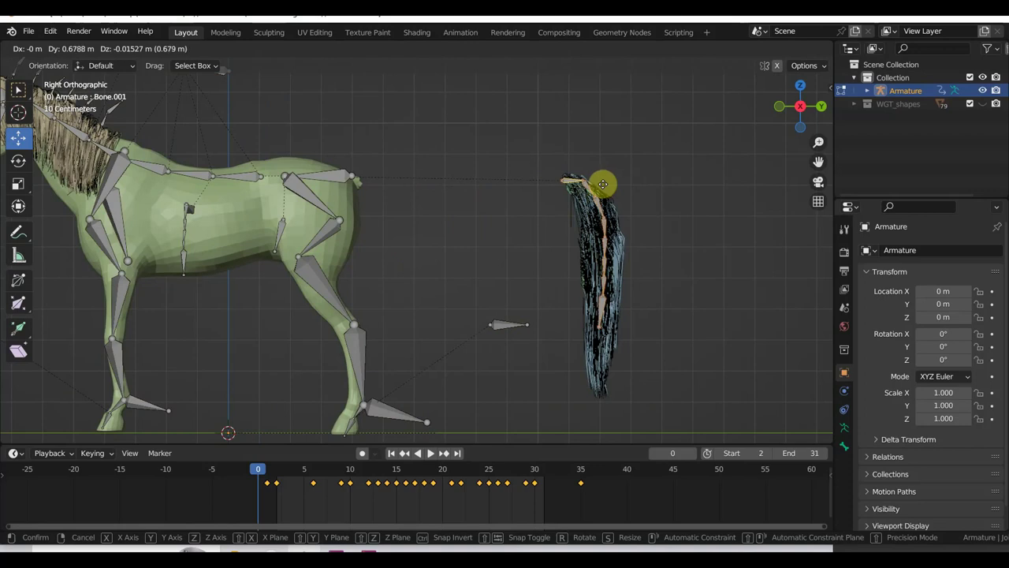
click(601, 184)
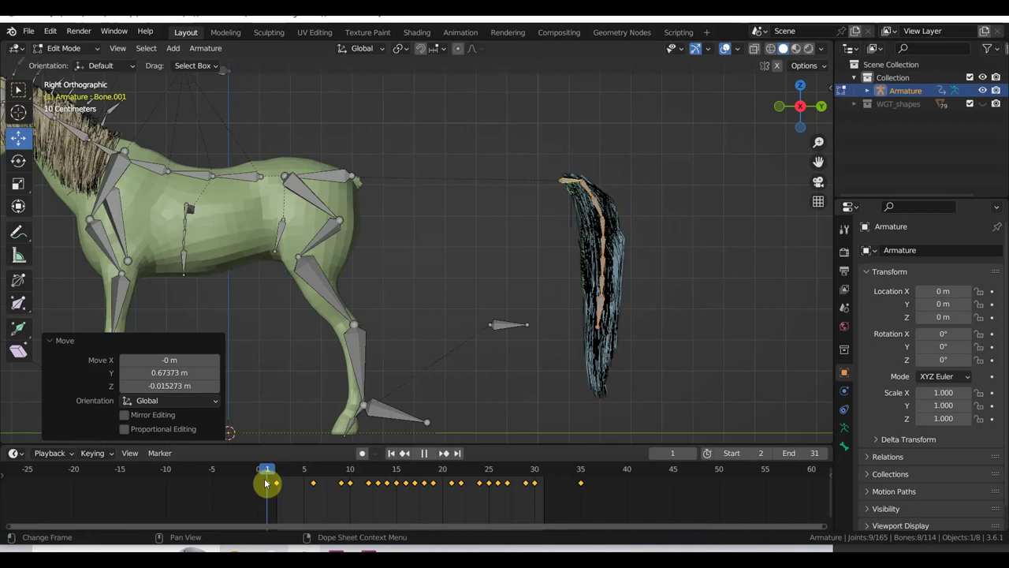
key(space)
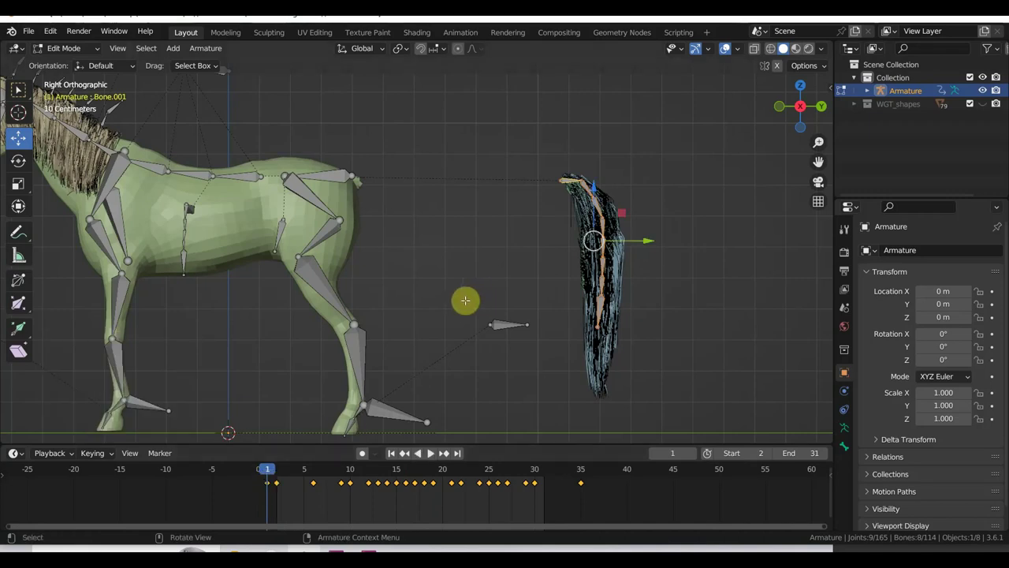
scroll(408, 244, down, 1)
scroll(408, 244, down, 1)
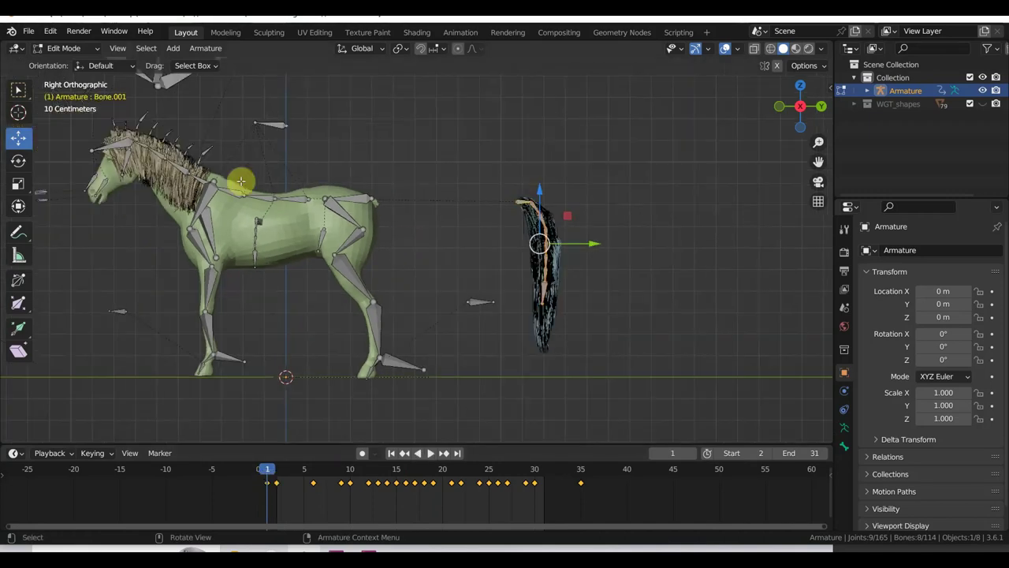
click(68, 48)
click(71, 63)
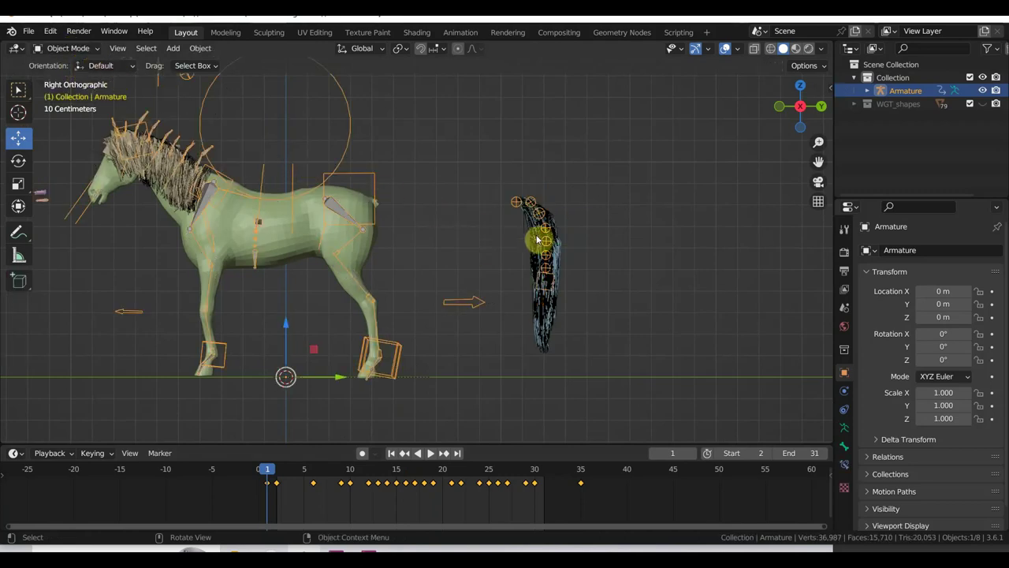
Select and frame the Fibers84 tail fibres, then open the Add Modifier list.
click(562, 269)
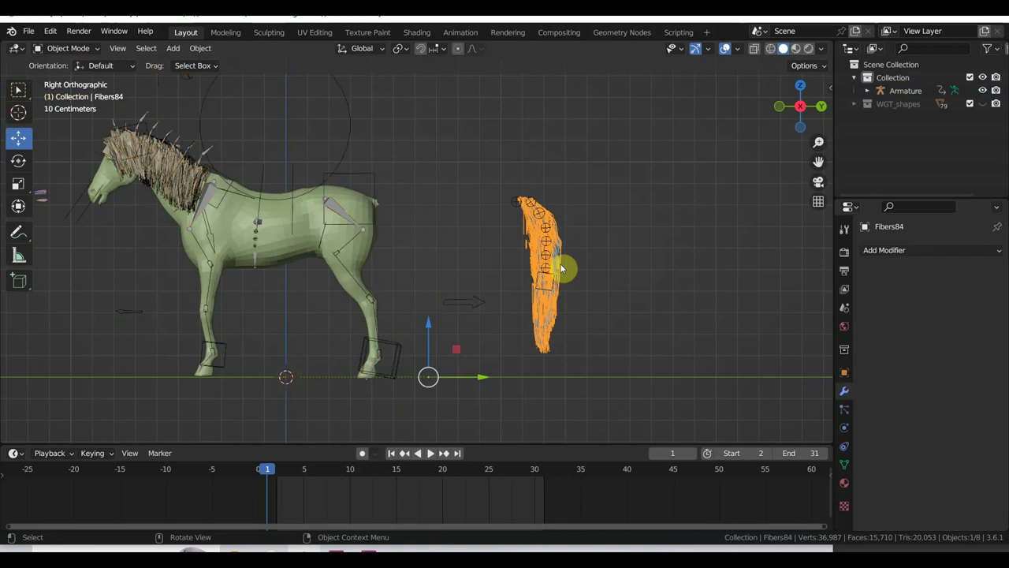
scroll(561, 269, up, 3)
middle_drag(585, 268, 617, 273)
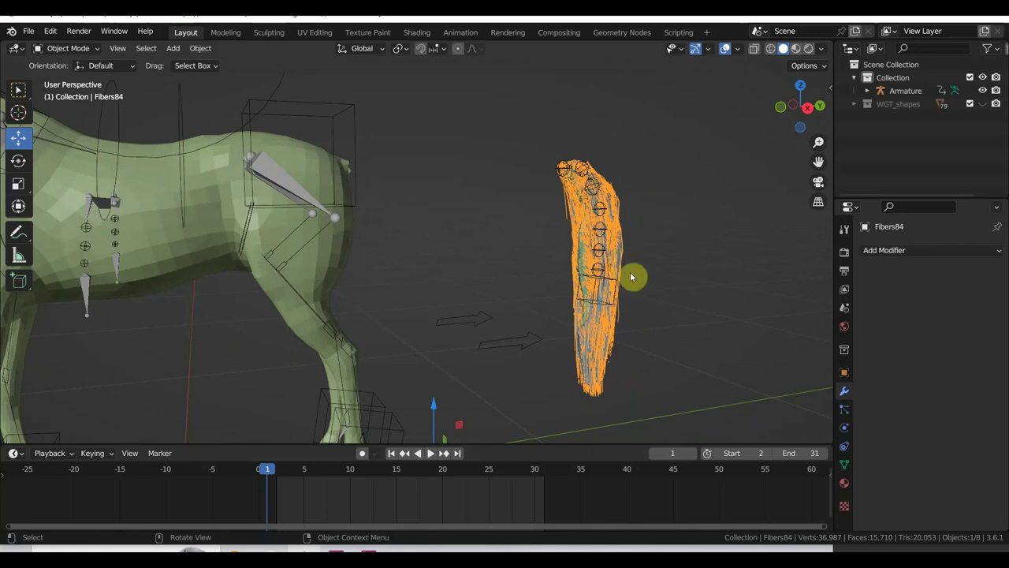
mouse_move(626, 263)
middle_down()
mouse_move(693, 268)
mouse_move(735, 255)
mouse_move(655, 301)
middle_up()
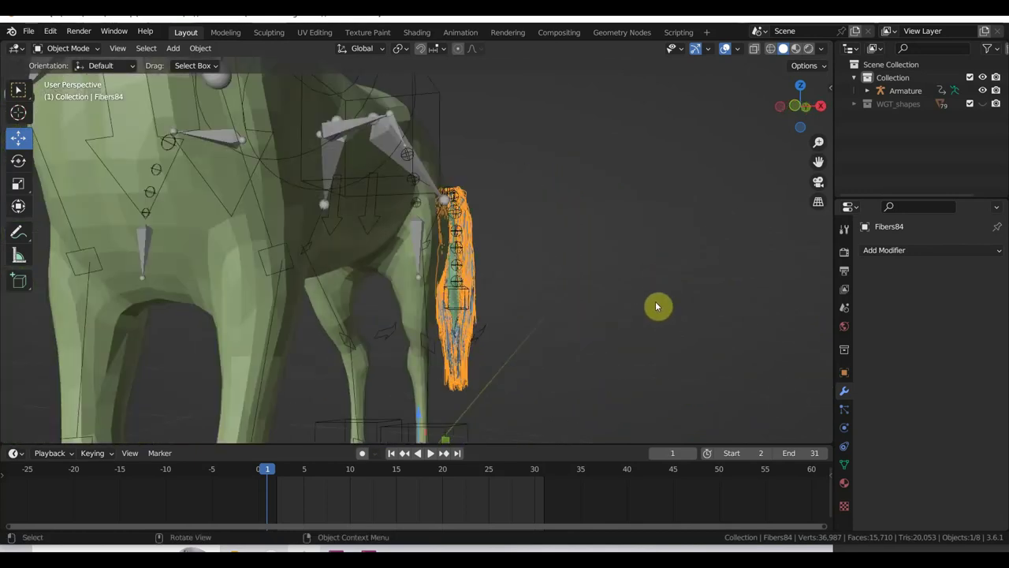
key(KP_Decimal)
scroll(552, 181, up, 3)
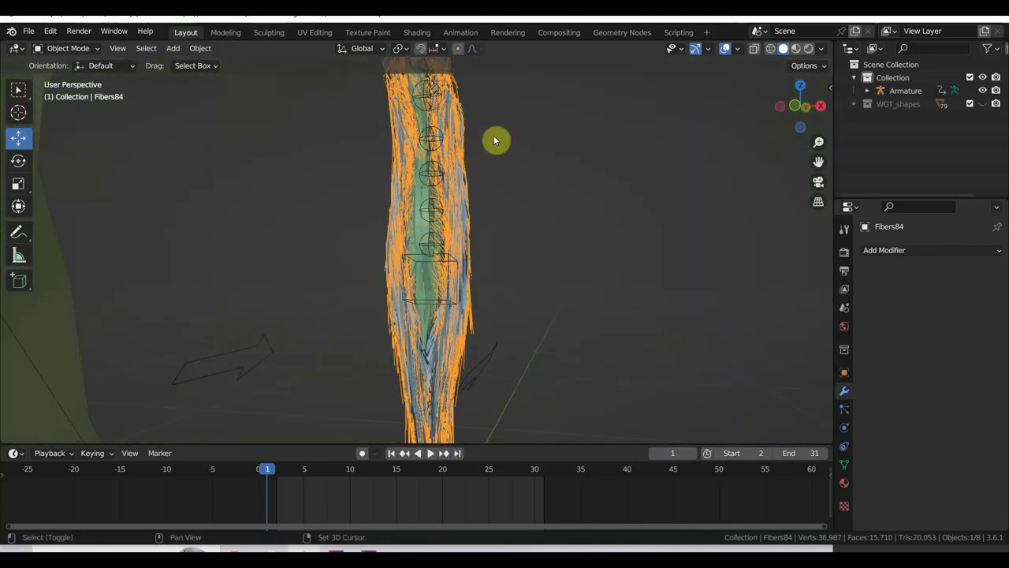
click(870, 249)
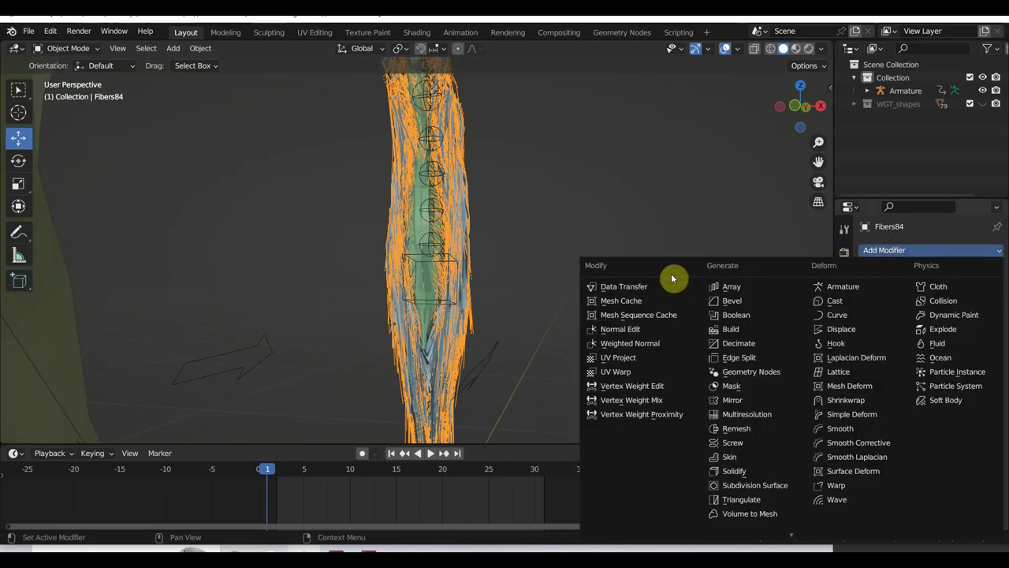
Parent the Fibers84 tail fibres to the Armature With Empty Groups.
shift+click(428, 212)
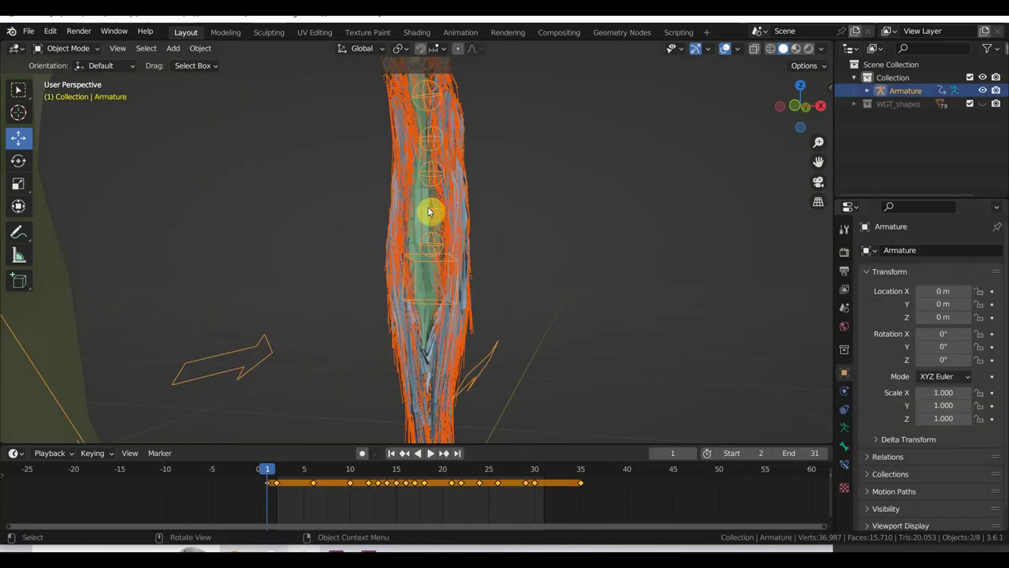
key(ctrl+p)
click(428, 207)
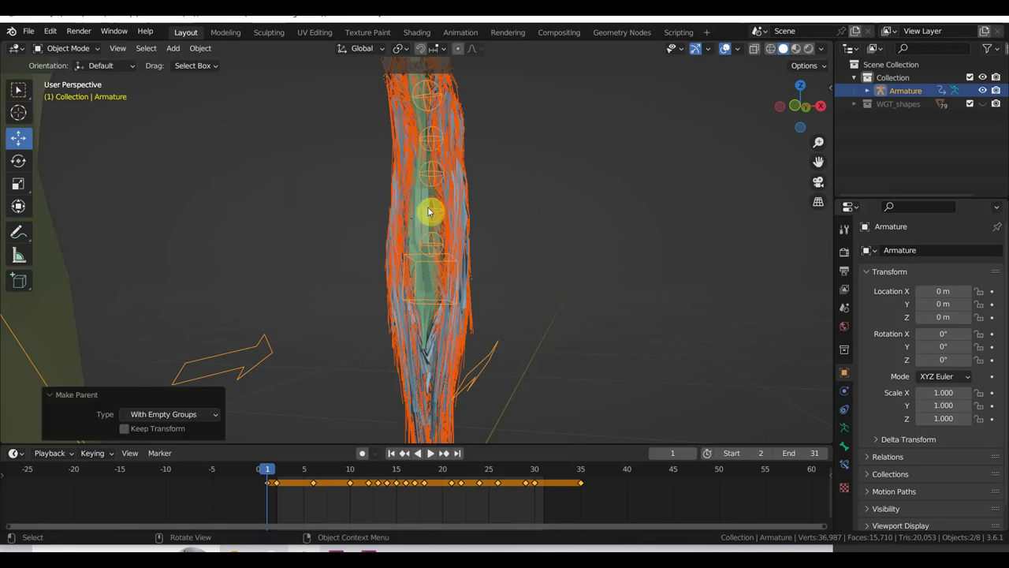
Add a Data Transfer modifier to Fibers84 with the horse body mesh as Source.
click(458, 221)
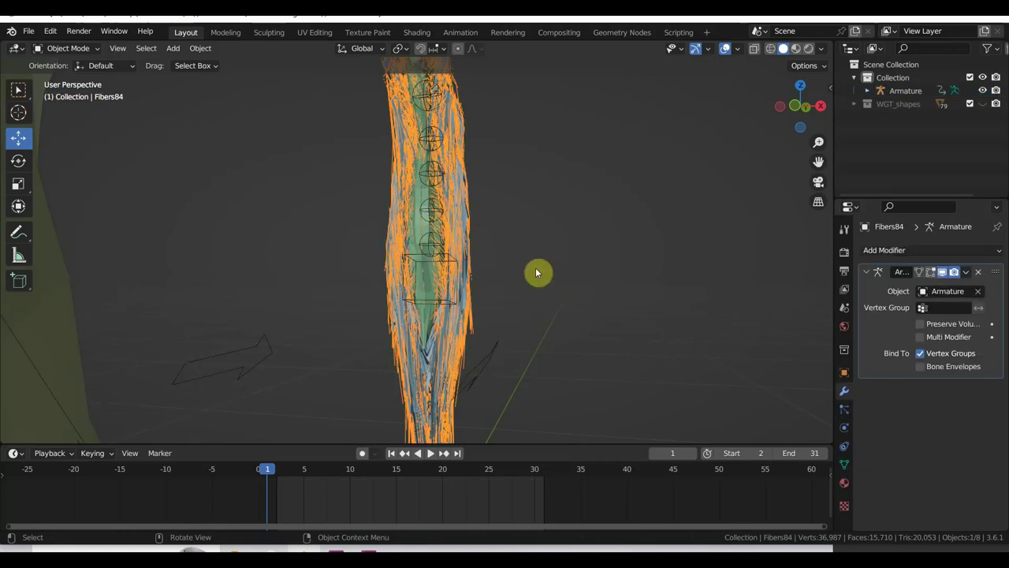
click(930, 249)
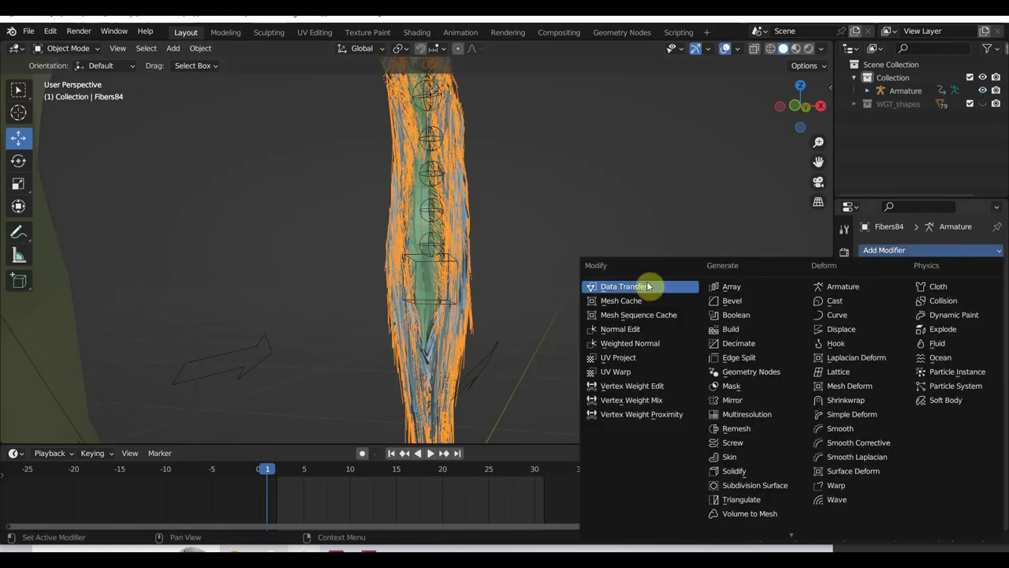
click(648, 286)
click(968, 406)
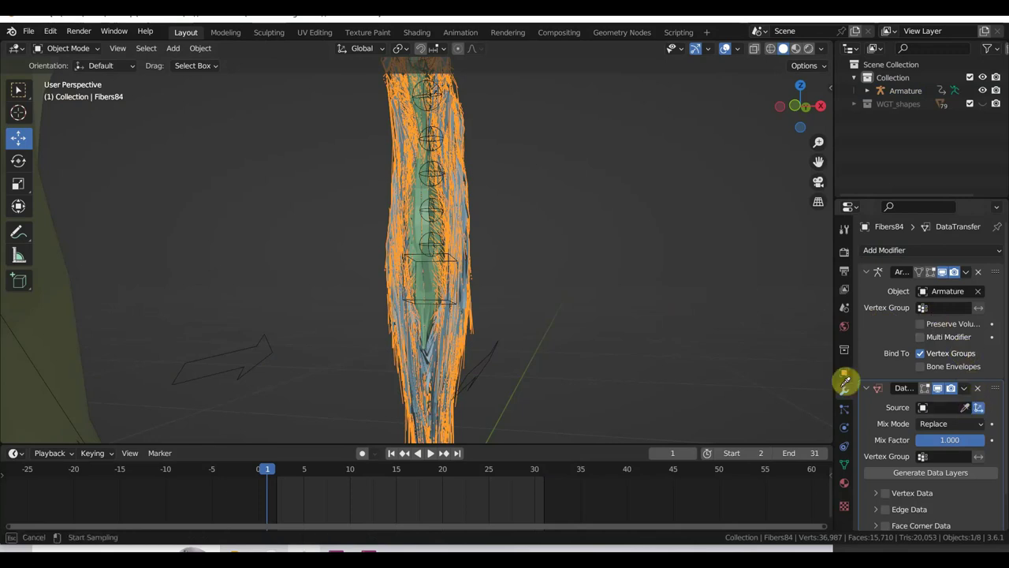
click(427, 325)
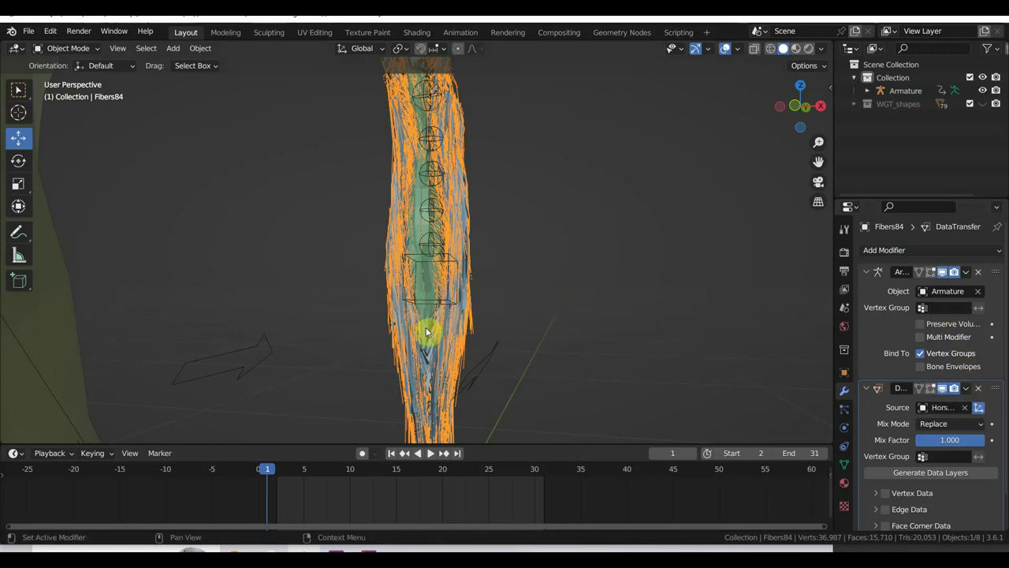
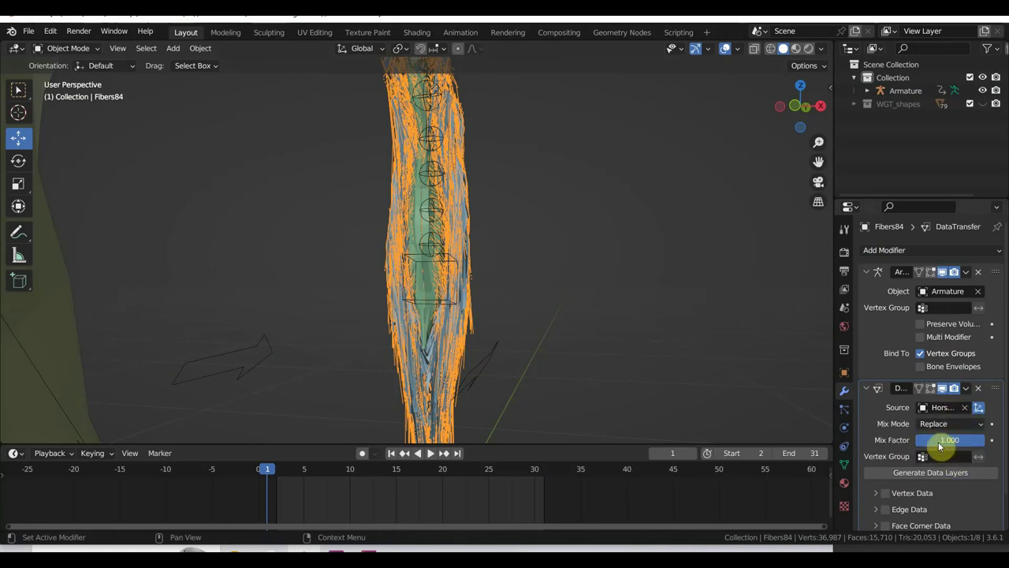
Enable Vertex Data > Vertex Groups in the DataTransfer modifier and apply it.
click(885, 494)
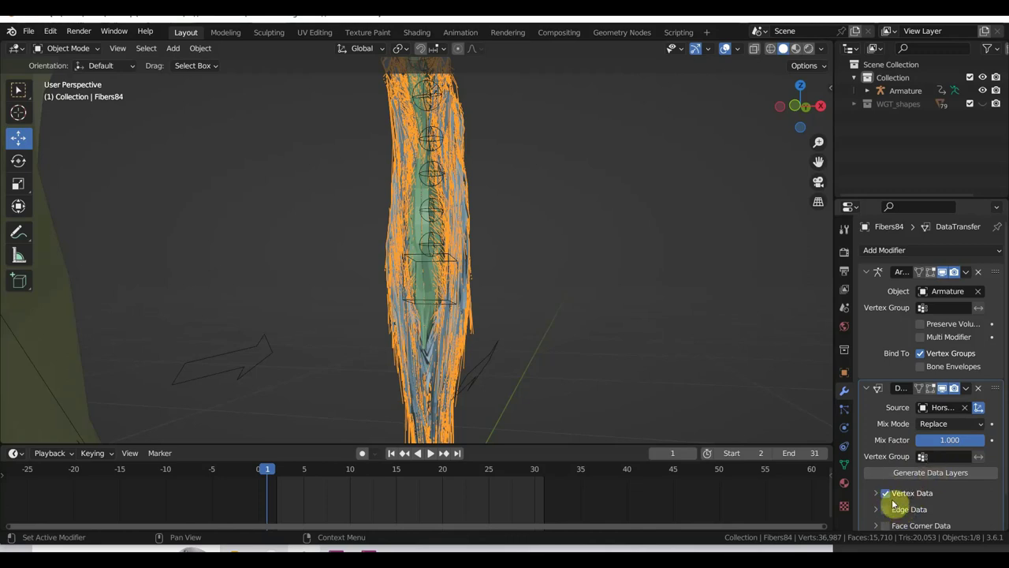
click(882, 496)
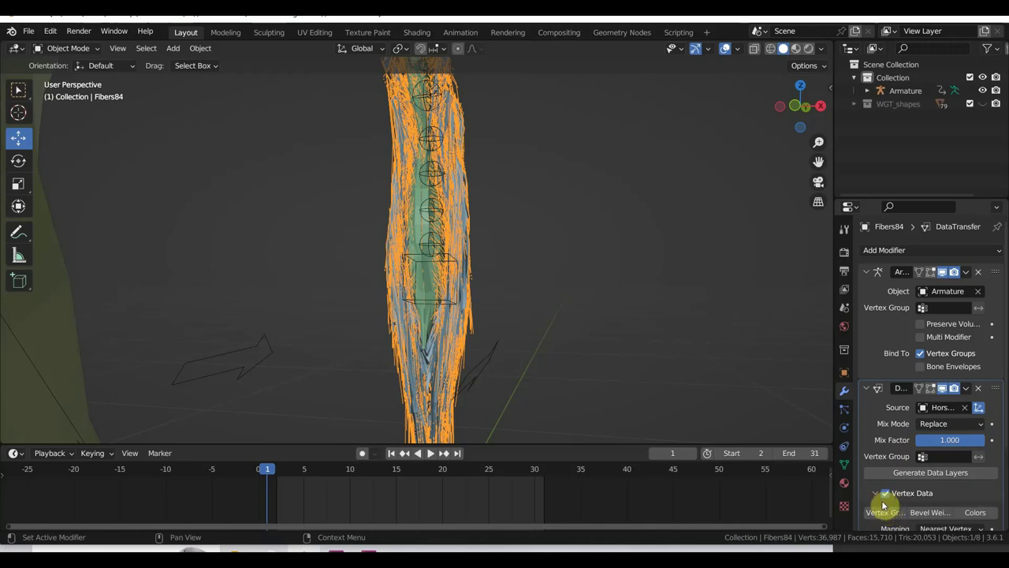
click(887, 512)
click(966, 388)
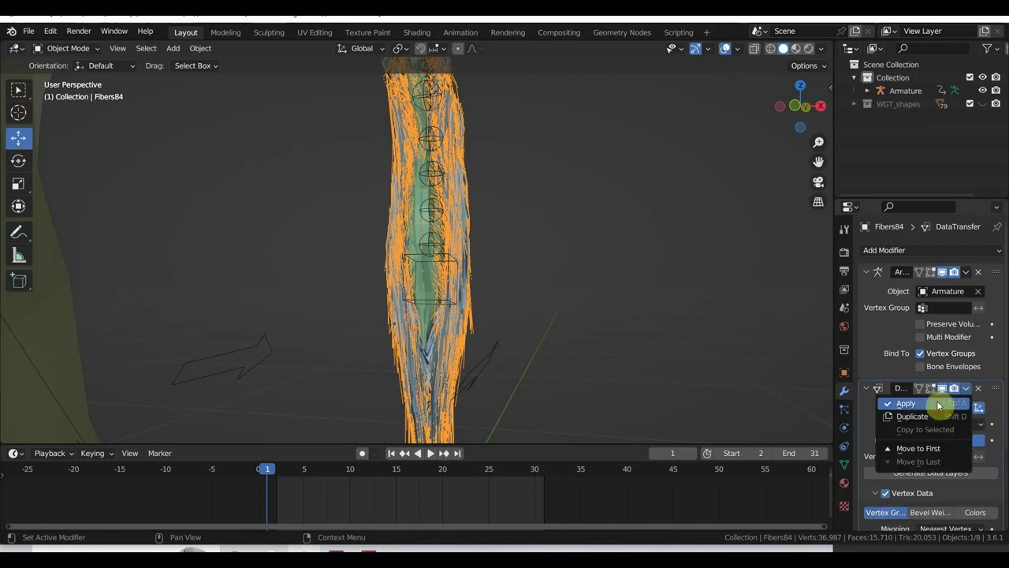
click(903, 404)
Play the walk cycle in right side view to check the tail, then select the armature.
key(space)
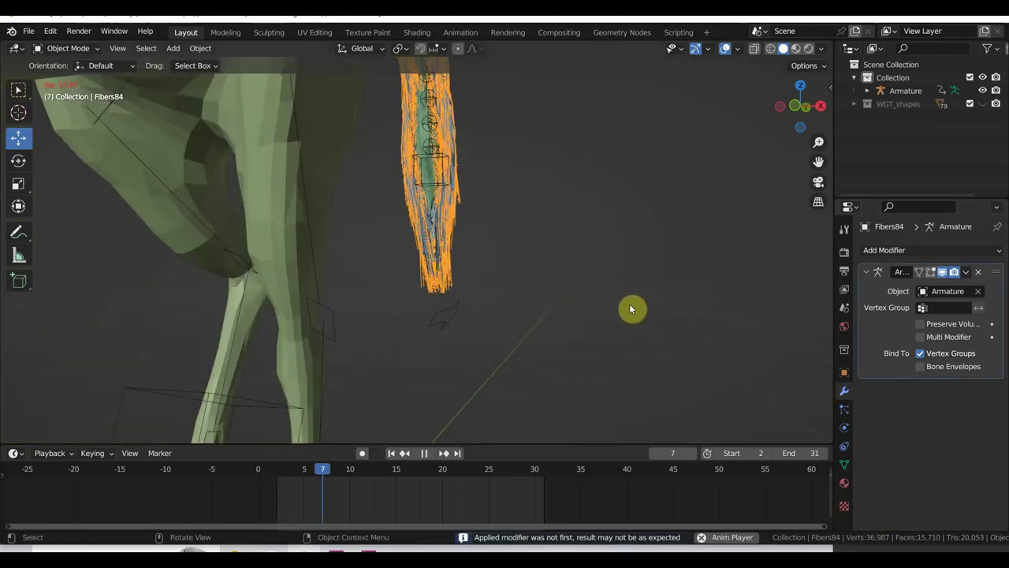
key(space)
key(KP_3)
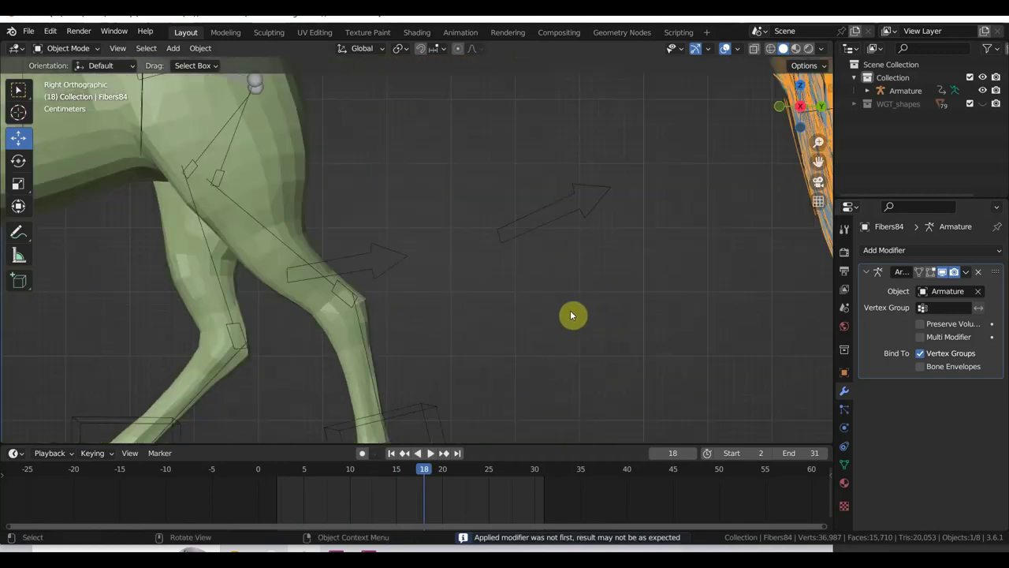
scroll(571, 316, down, 5)
key(space)
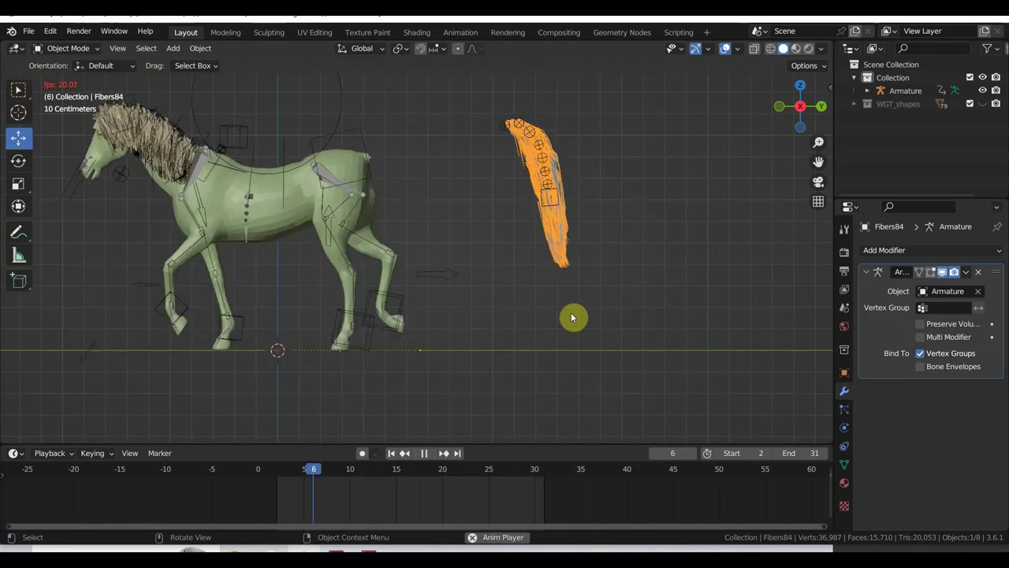
key(space)
scroll(563, 284, up, 1)
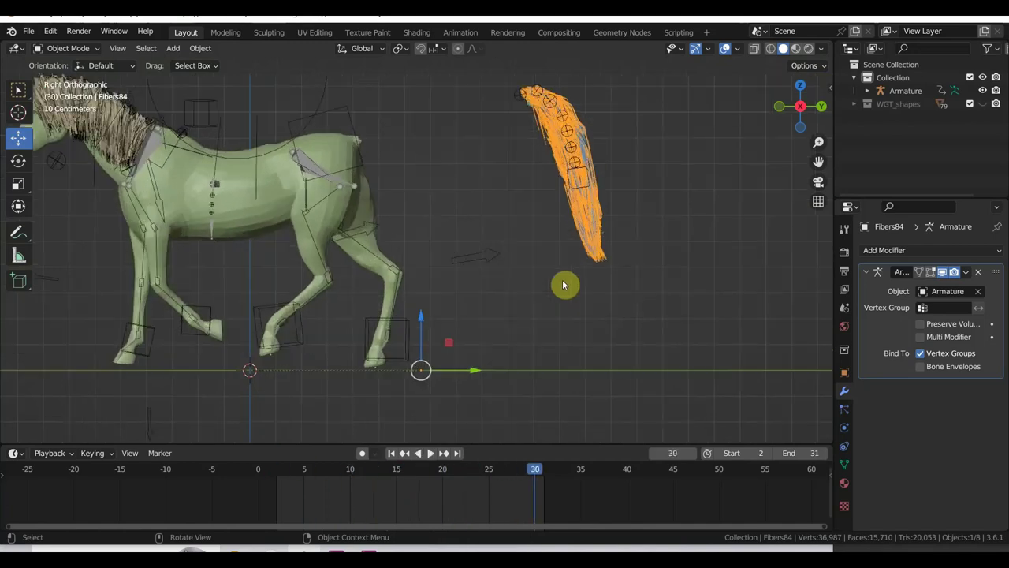
scroll(582, 321, up, 1)
shift+middle_drag(582, 320, 617, 395)
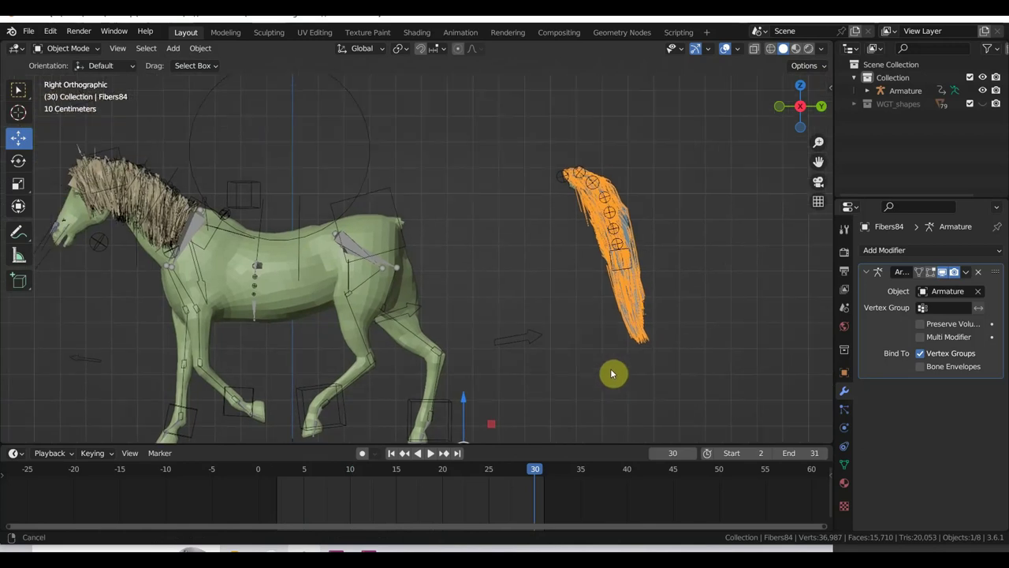
click(565, 192)
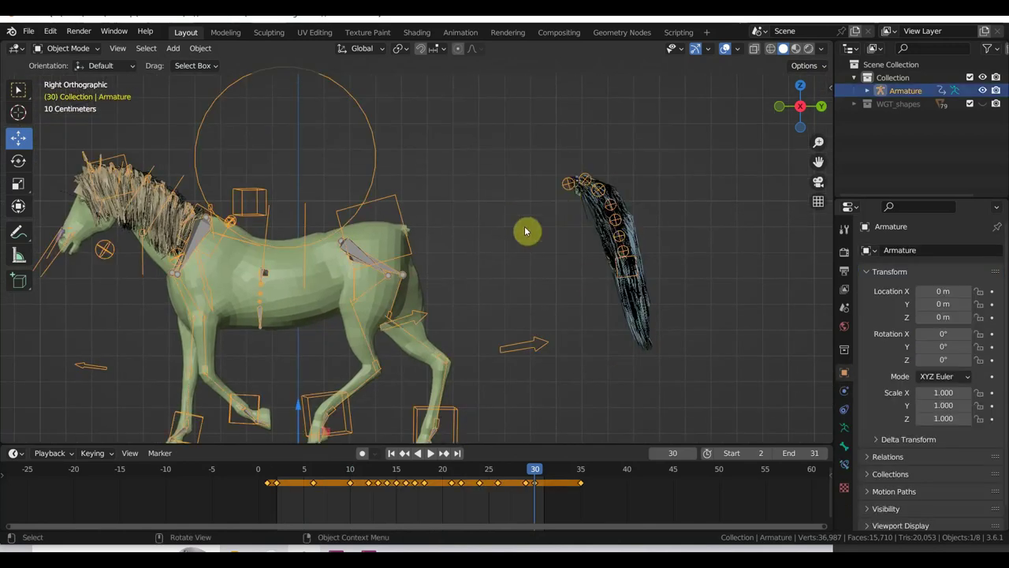
In Pose Mode, select the tail bones and delete their keyframes from the timeline.
click(75, 48)
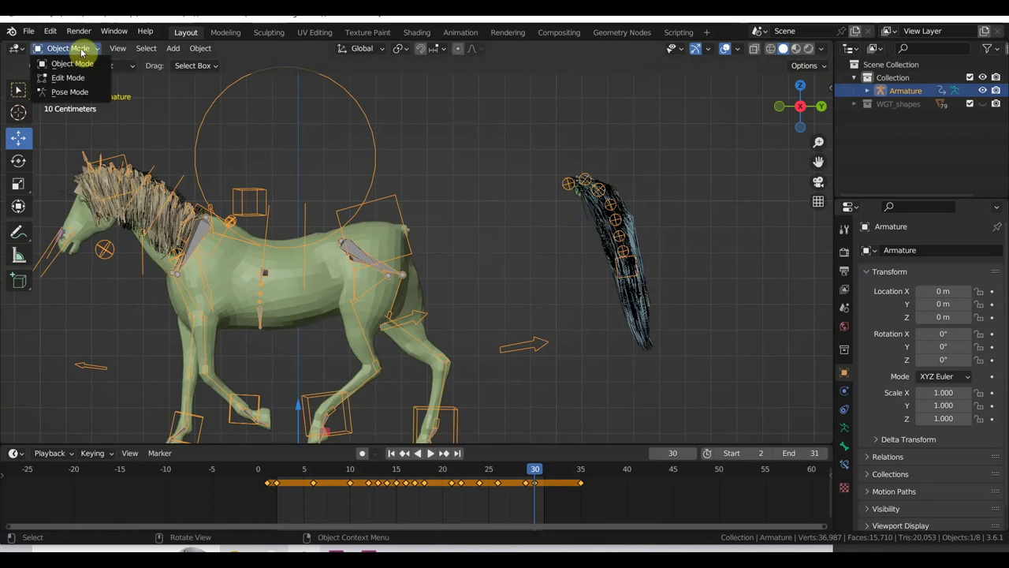
click(74, 93)
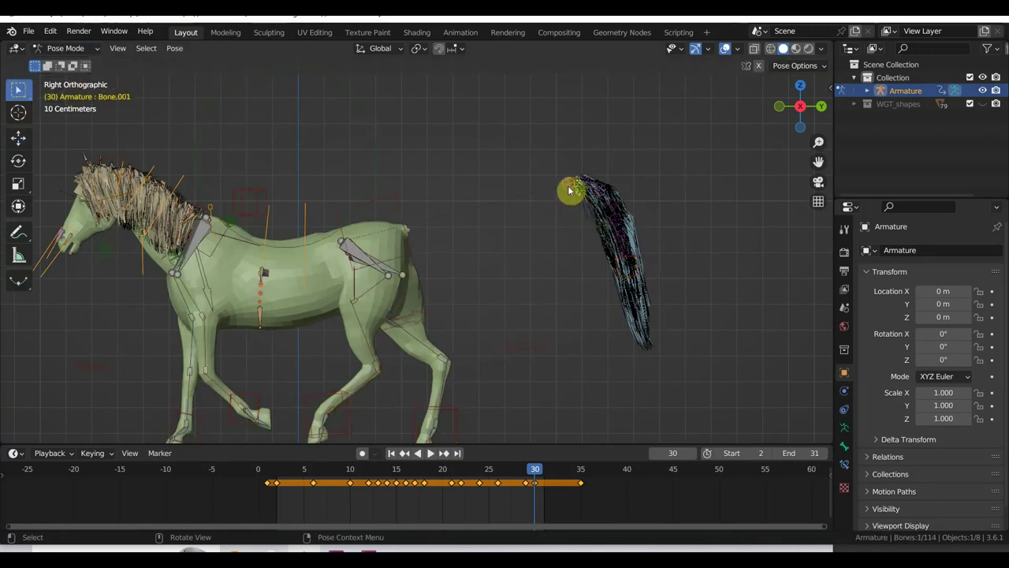
drag(680, 360, 572, 145)
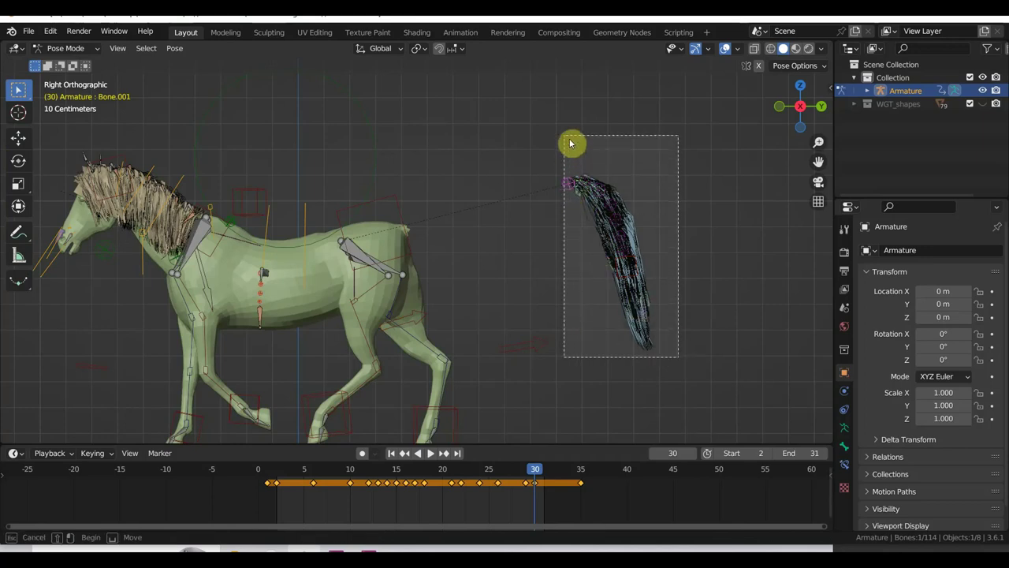
drag(555, 501, 266, 475)
drag(623, 502, 271, 481)
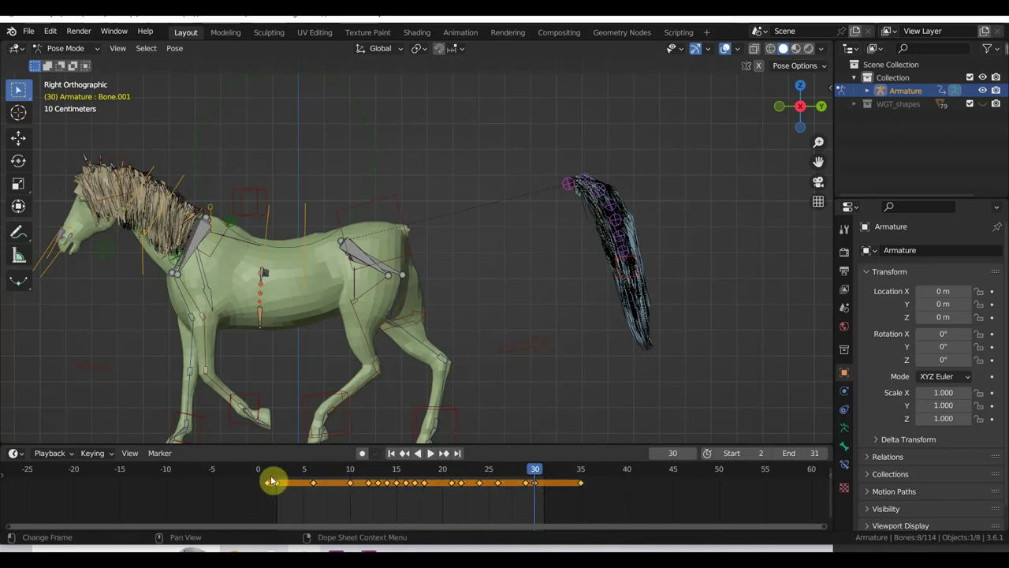
key(Delete)
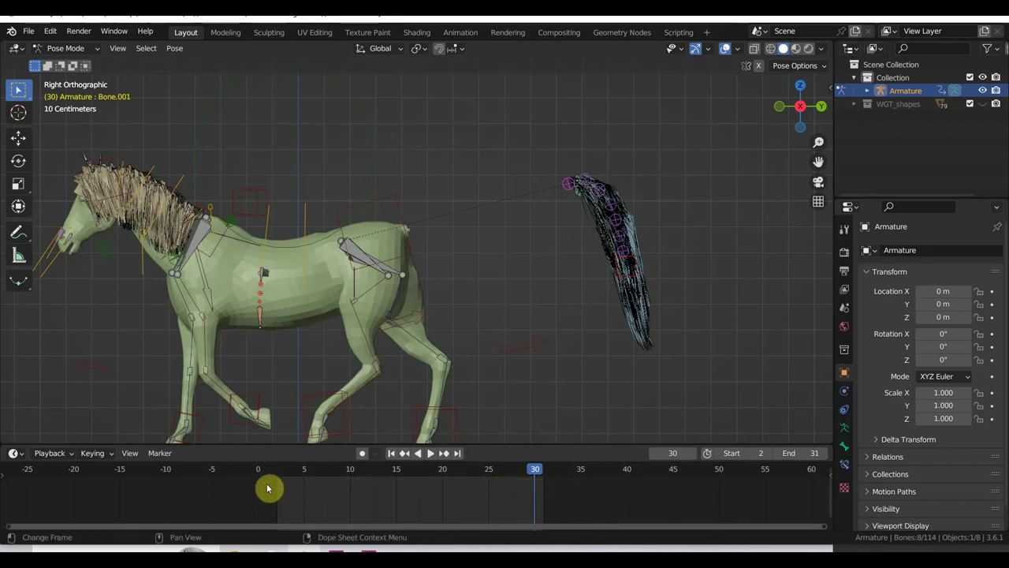
At frame 1, pull the tail bone back along Y to test the hair deformation.
click(266, 474)
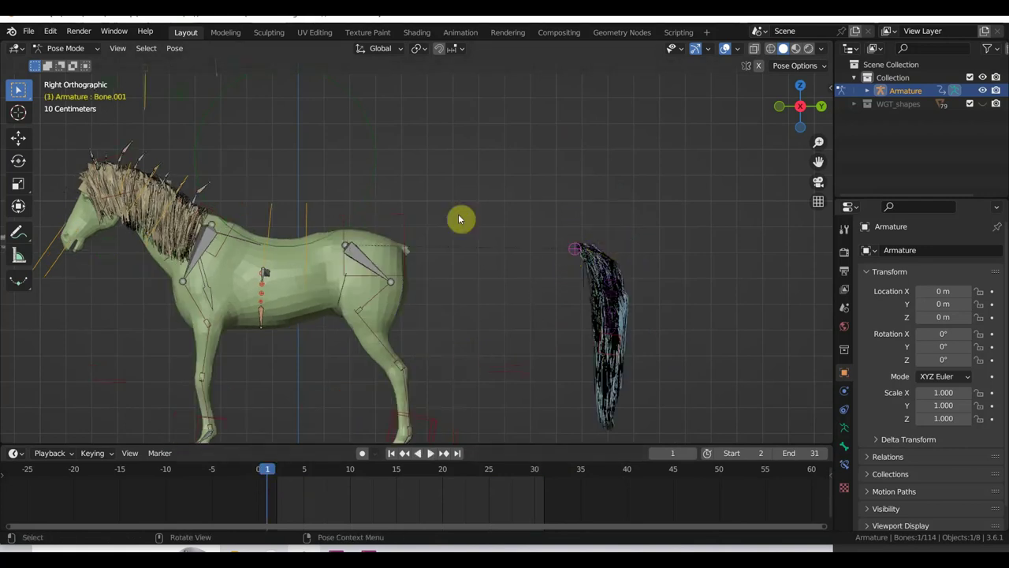
click(18, 138)
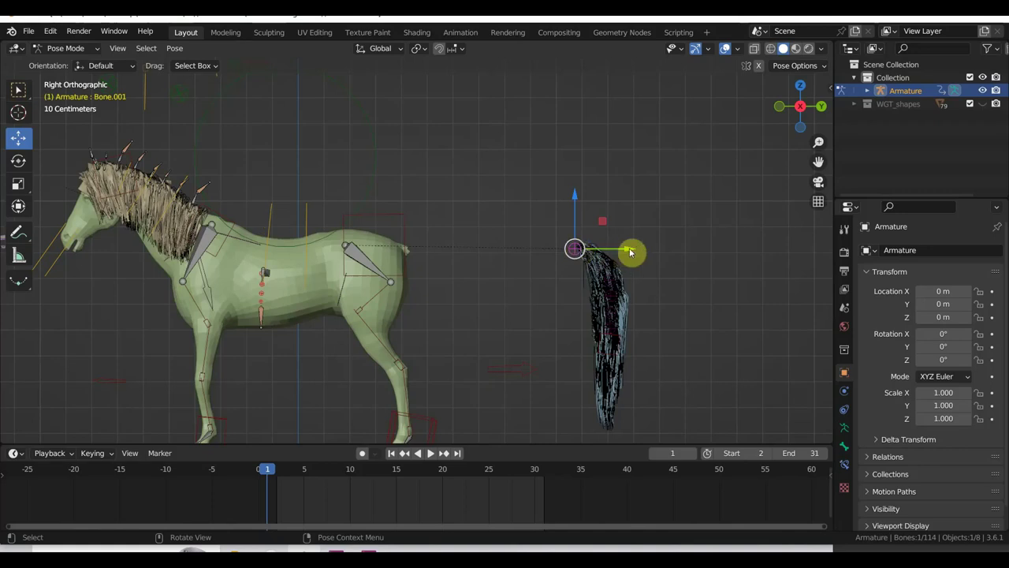
drag(628, 249, 450, 258)
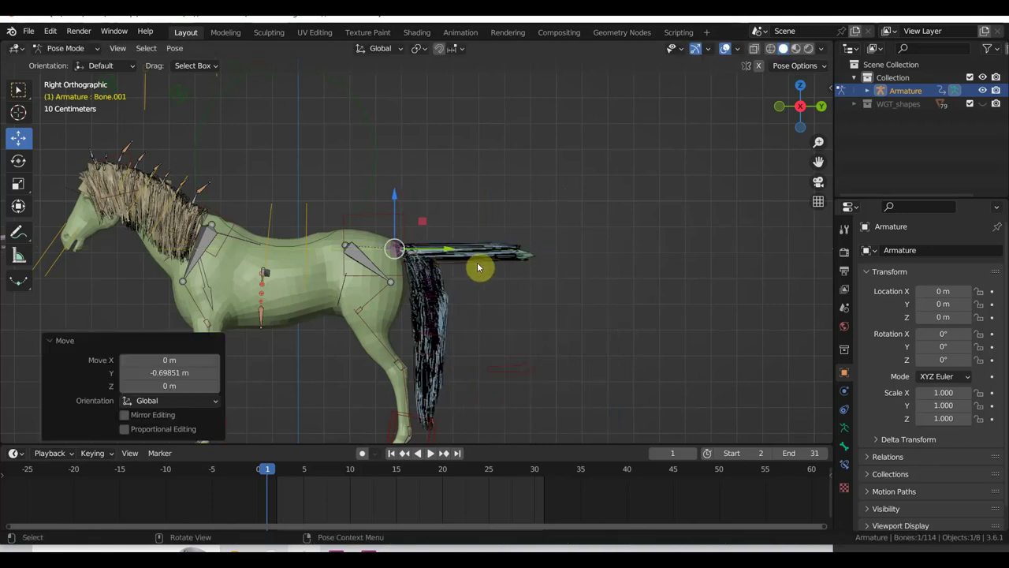
scroll(489, 274, up, 3)
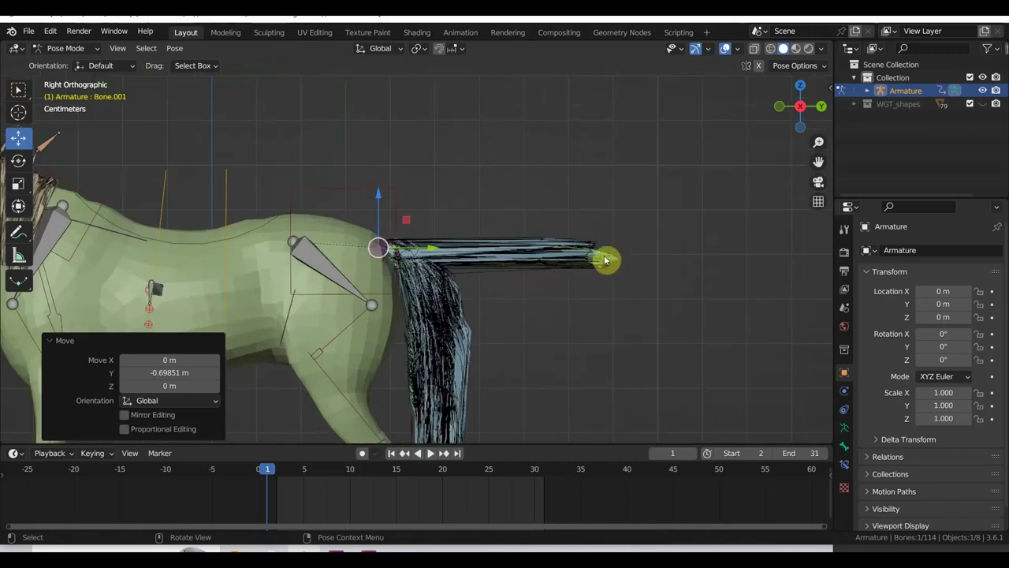
middle_drag(609, 269, 518, 352)
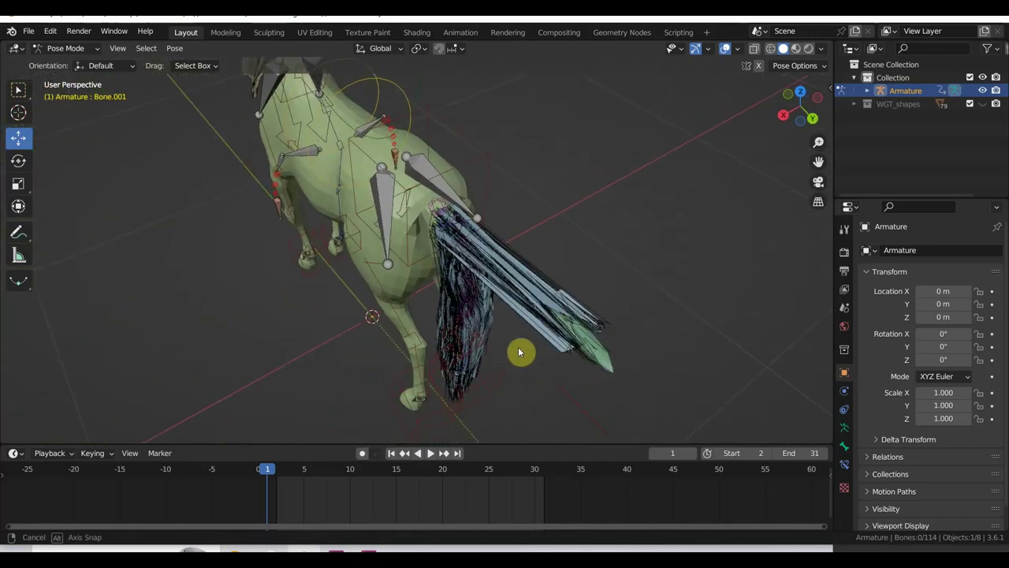
scroll(757, 207, up, 4)
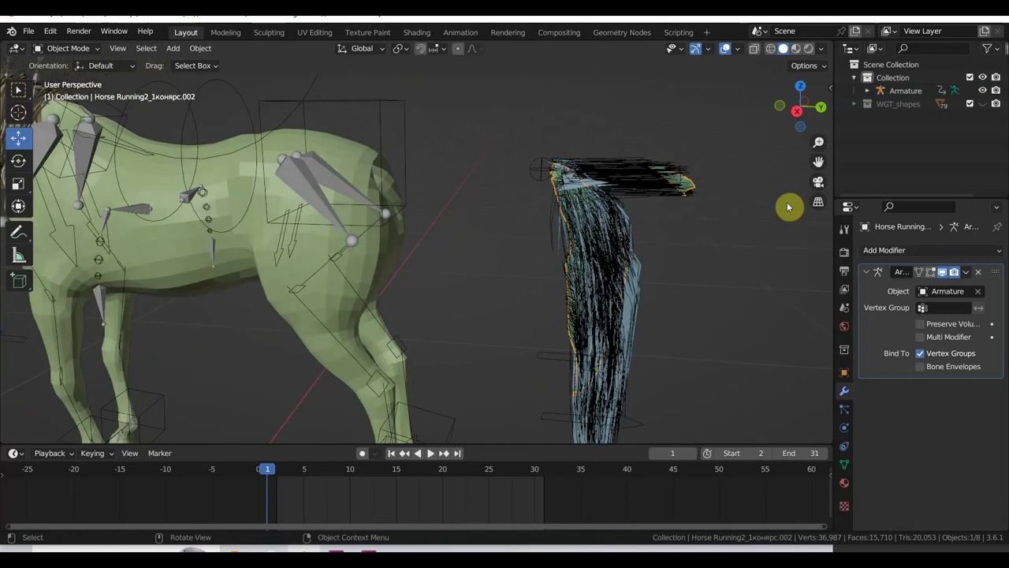
Parent the inner tail mesh to the armature With Automatic Weights.
key(KP_3)
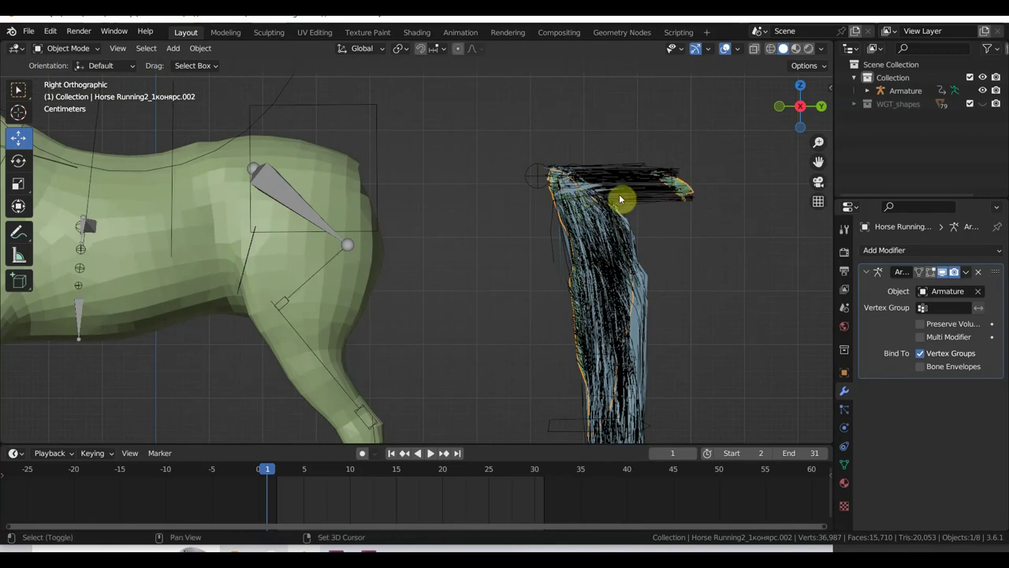
shift+middle_drag(621, 198, 587, 178)
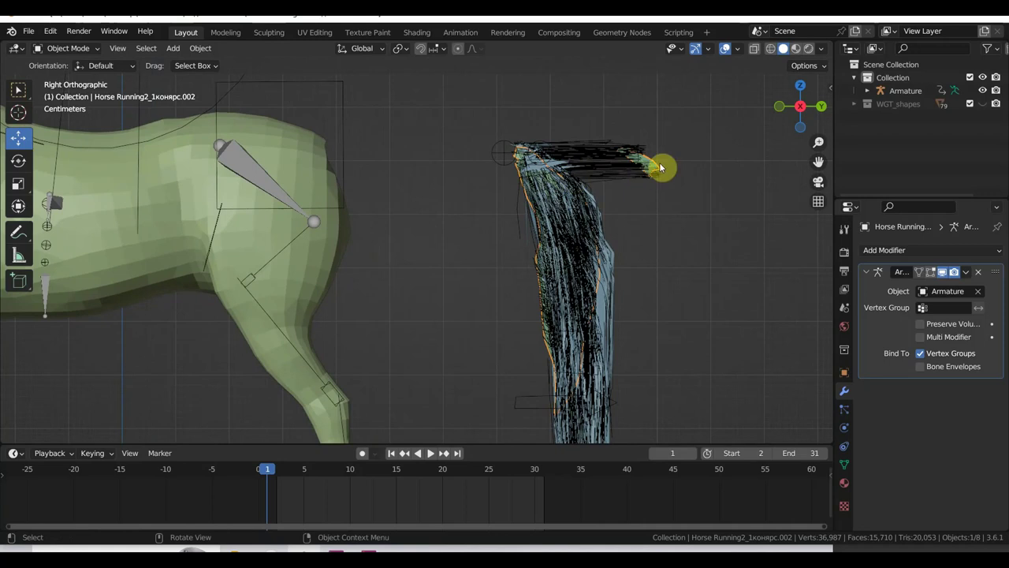
click(517, 172)
middle_drag(559, 183, 632, 187)
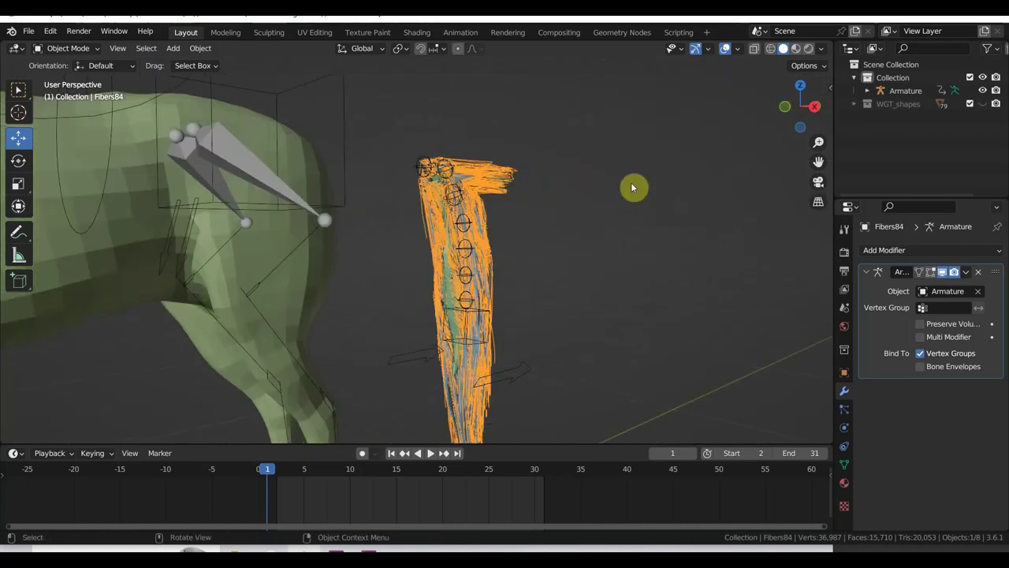
click(452, 339)
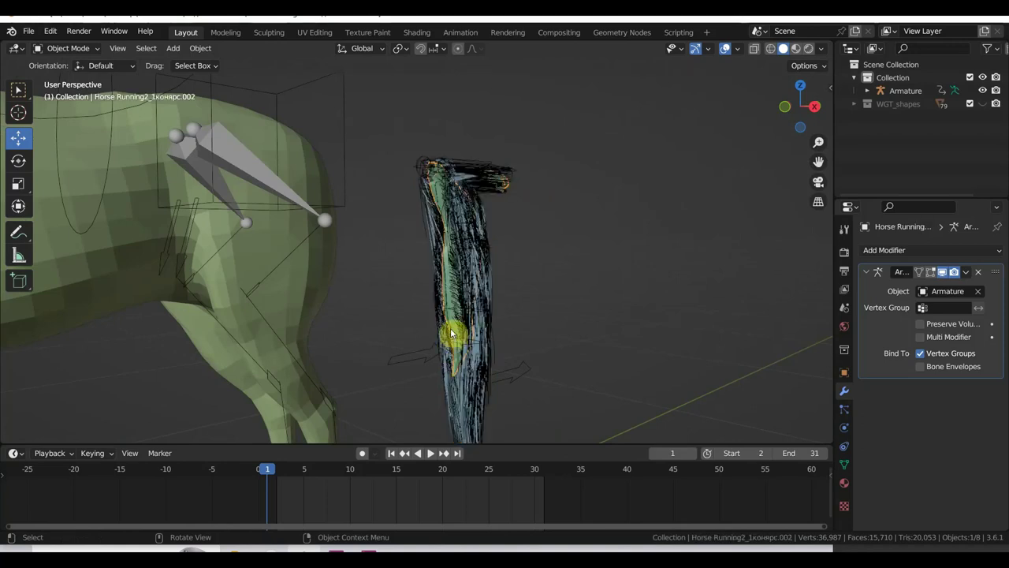
shift+click(422, 165)
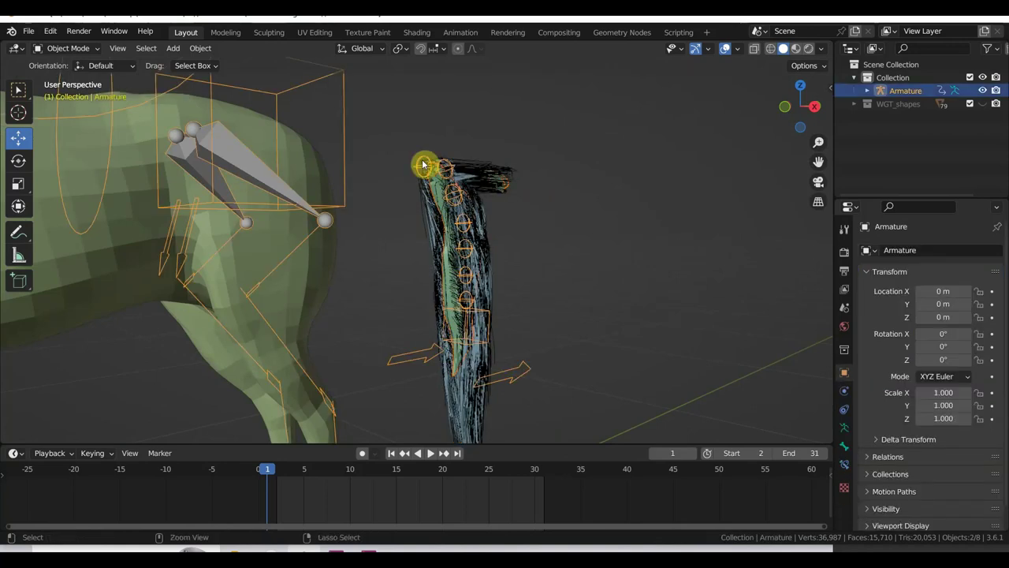
key(ctrl+p)
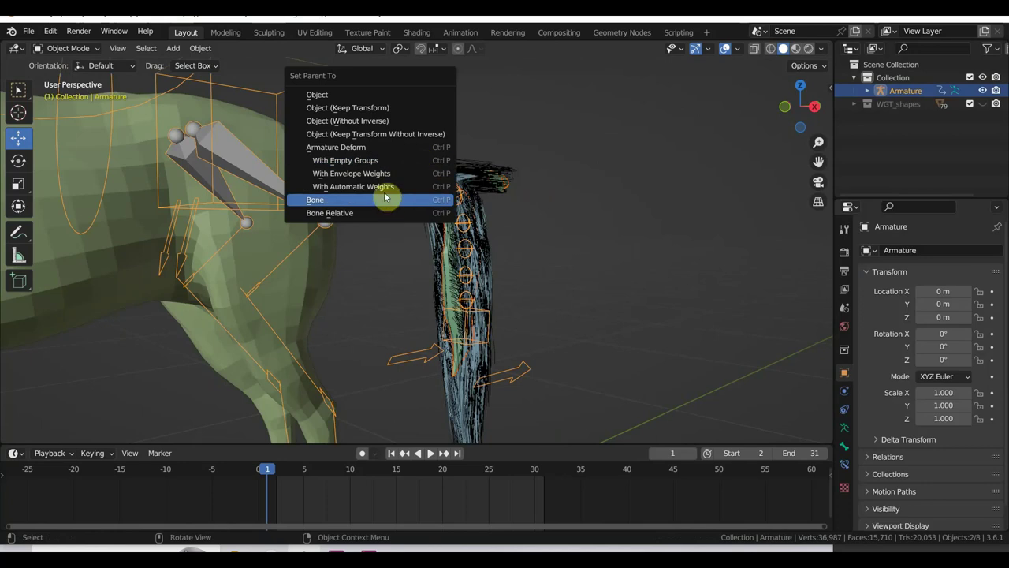
click(387, 187)
Parent the Fibers84 hair to the armature With Empty Groups, then reselect Fibers84.
middle_drag(550, 241, 459, 253)
click(591, 201)
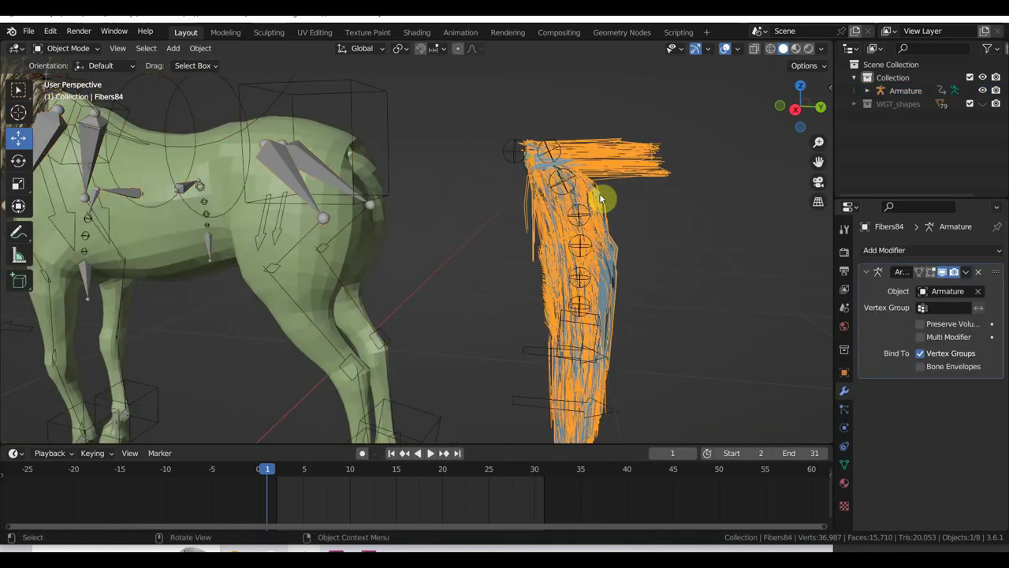
shift+click(517, 156)
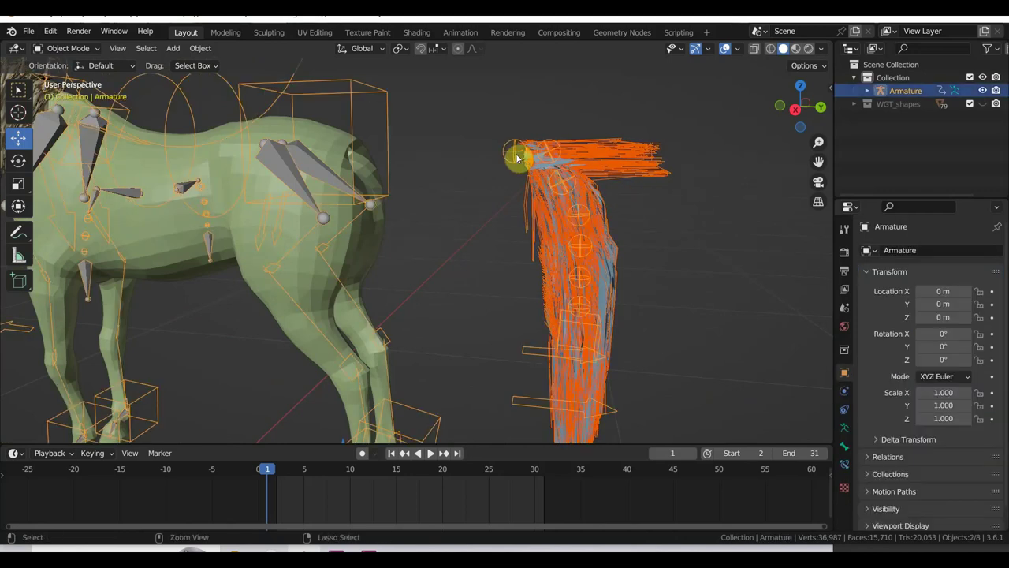
key(ctrl+p)
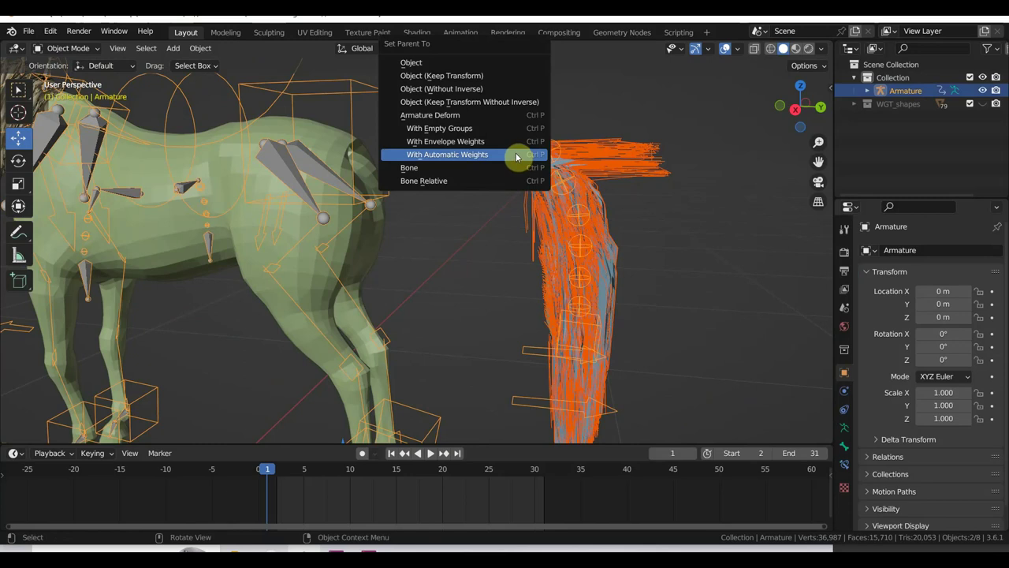
click(486, 129)
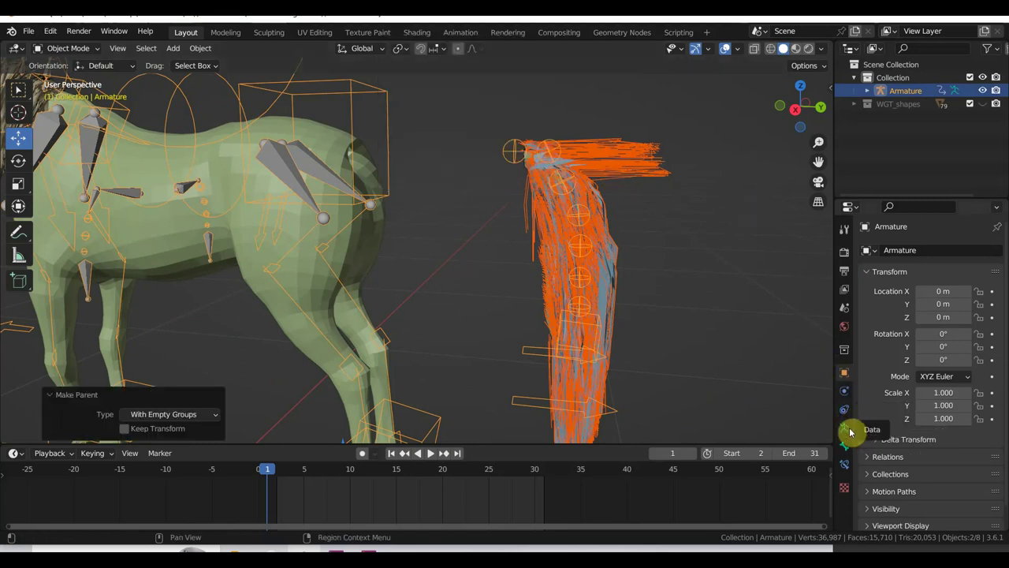
click(635, 163)
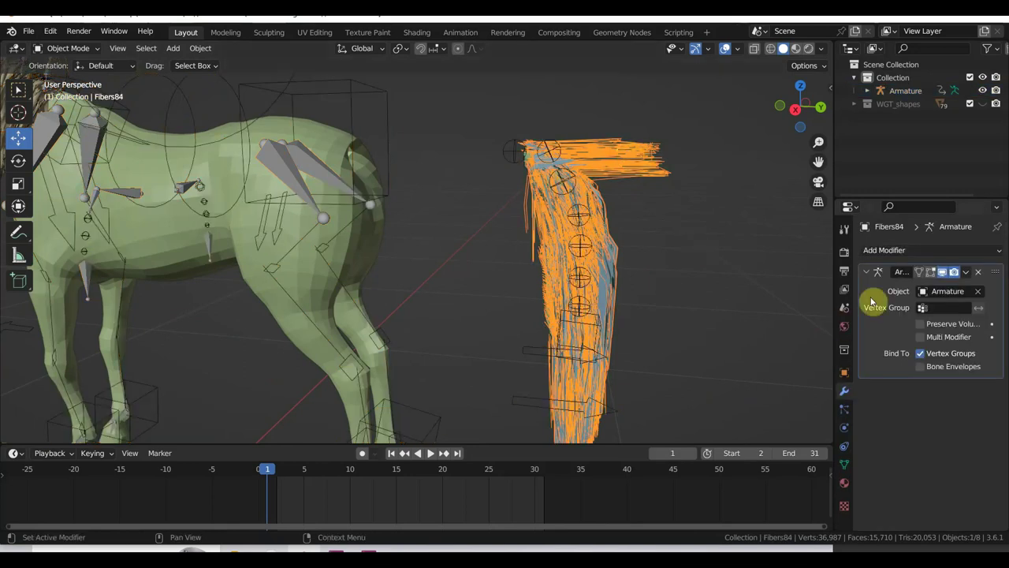
Add a Data Transfer modifier to the hair with the horse mesh as its source.
click(886, 250)
click(635, 288)
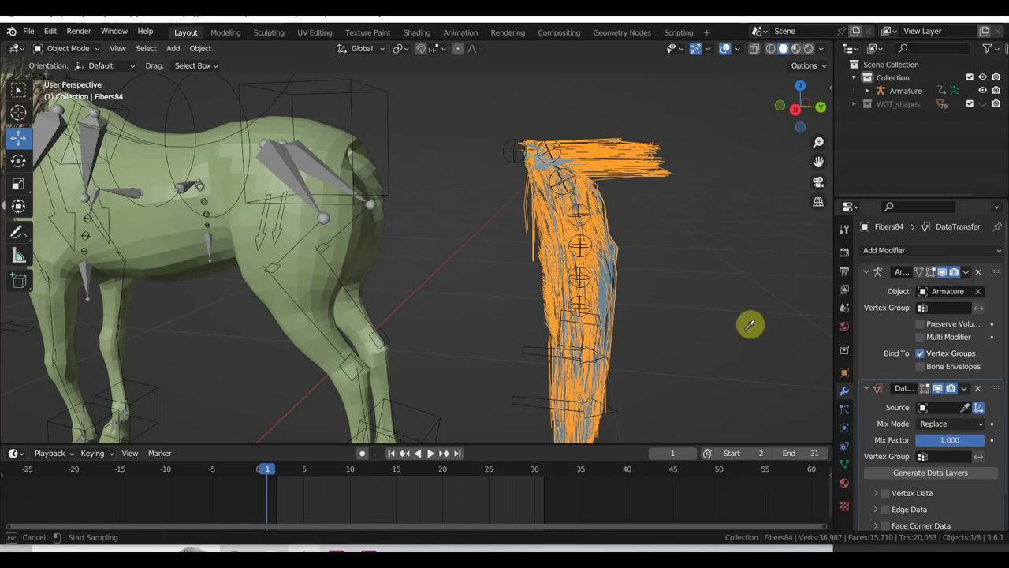
click(702, 329)
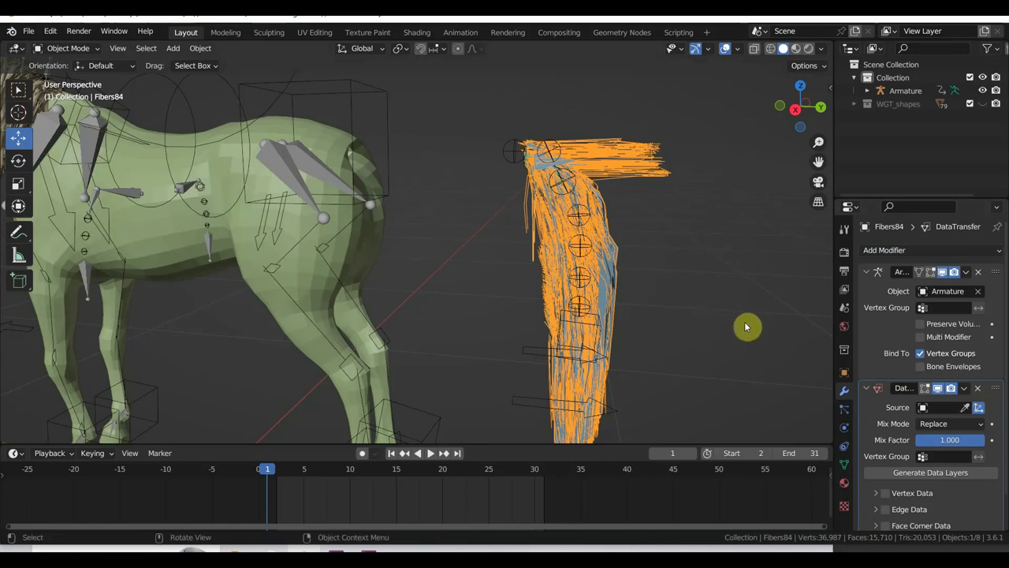
middle_drag(745, 322, 756, 240)
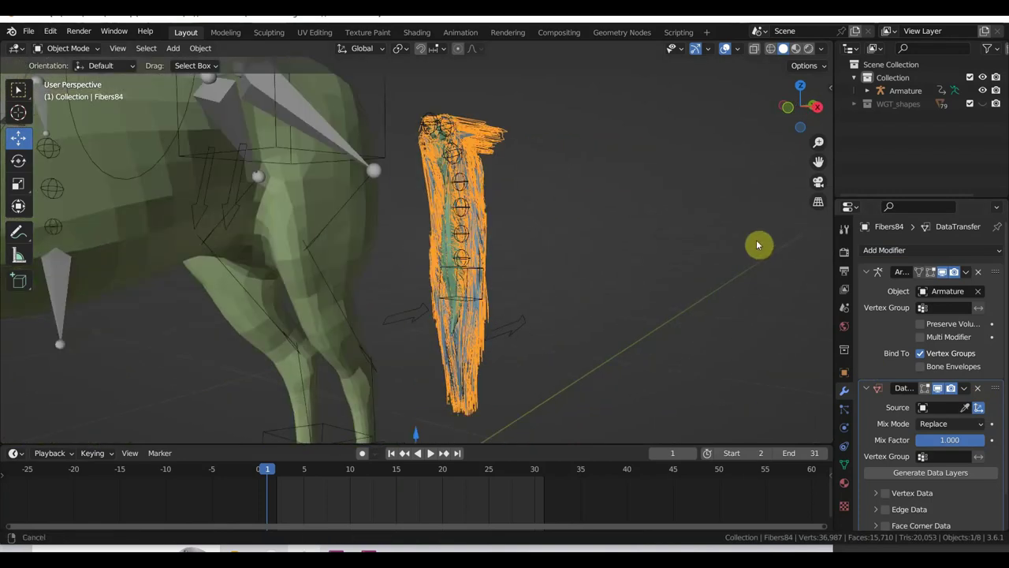
scroll(733, 238, up, 2)
scroll(733, 238, up, 2)
scroll(682, 292, up, 1)
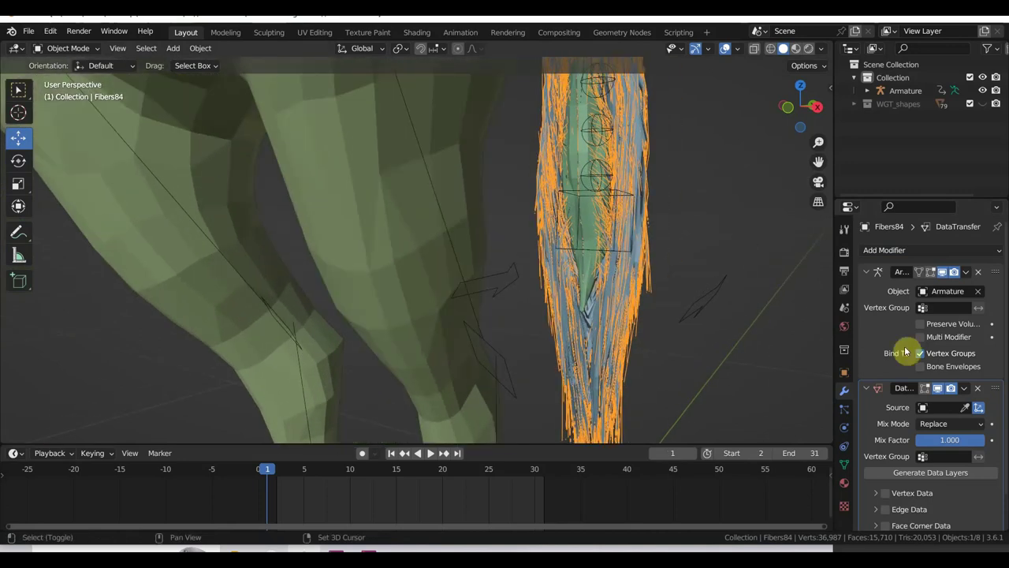
click(967, 407)
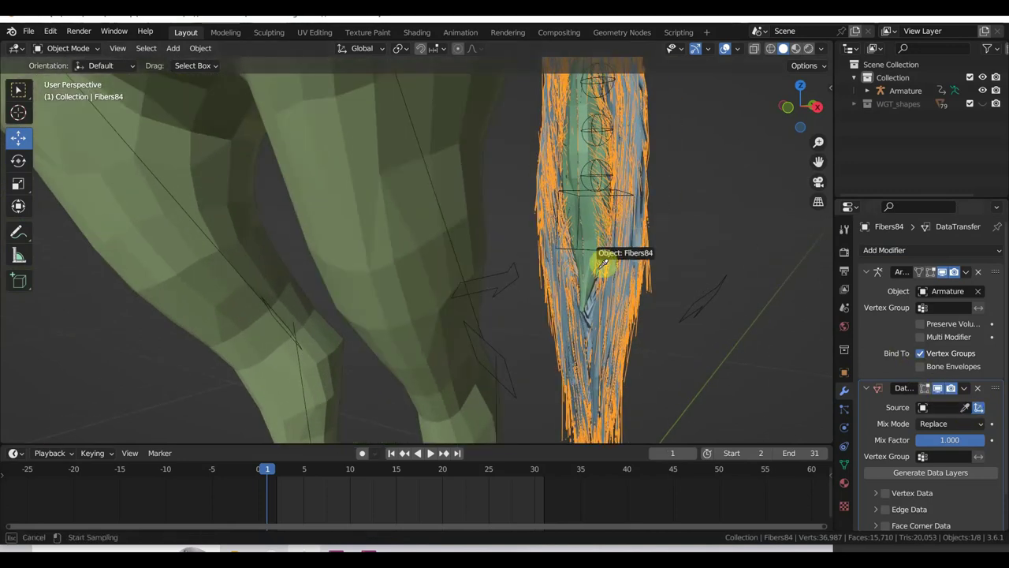
click(588, 268)
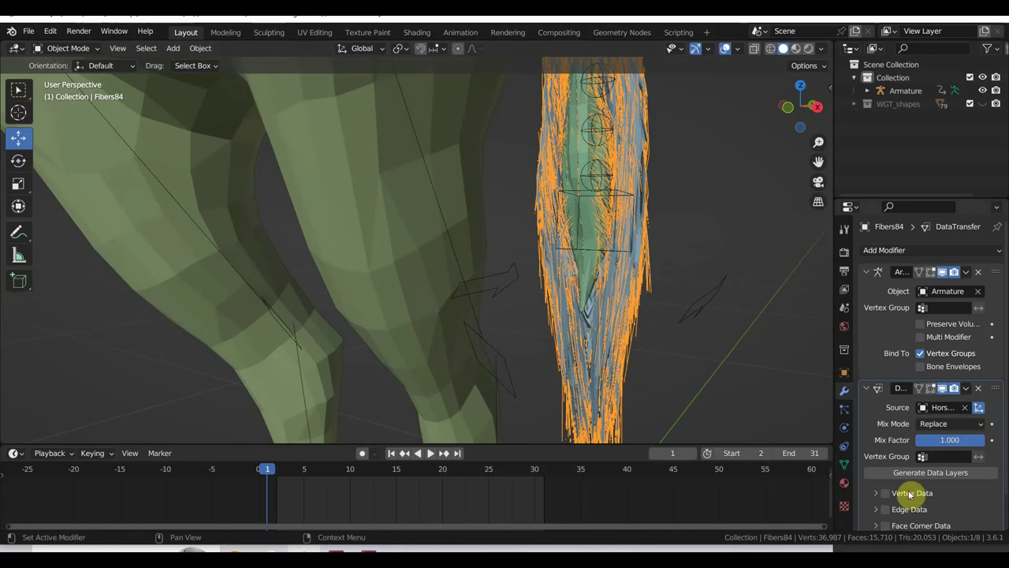
Enable Vertex Data transfer and apply the Data Transfer modifier to the fibres.
click(876, 493)
scroll(889, 494, down, 2)
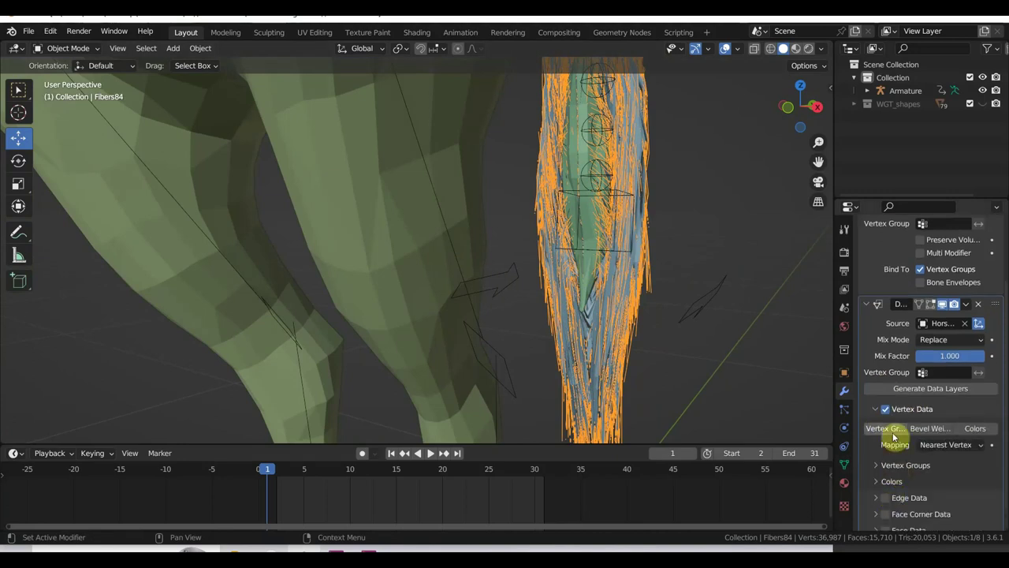
click(966, 304)
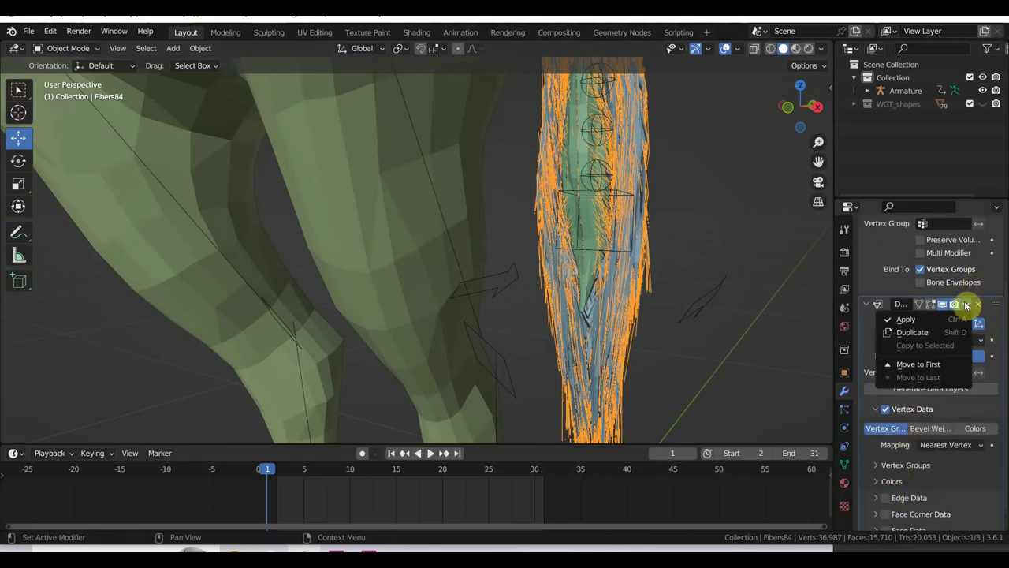
click(930, 317)
scroll(746, 329, down, 5)
Put the armature in Pose Mode and move the tail bone onto the horse's rump.
middle_drag(742, 329, 612, 347)
key(KP_3)
scroll(626, 346, up, 2)
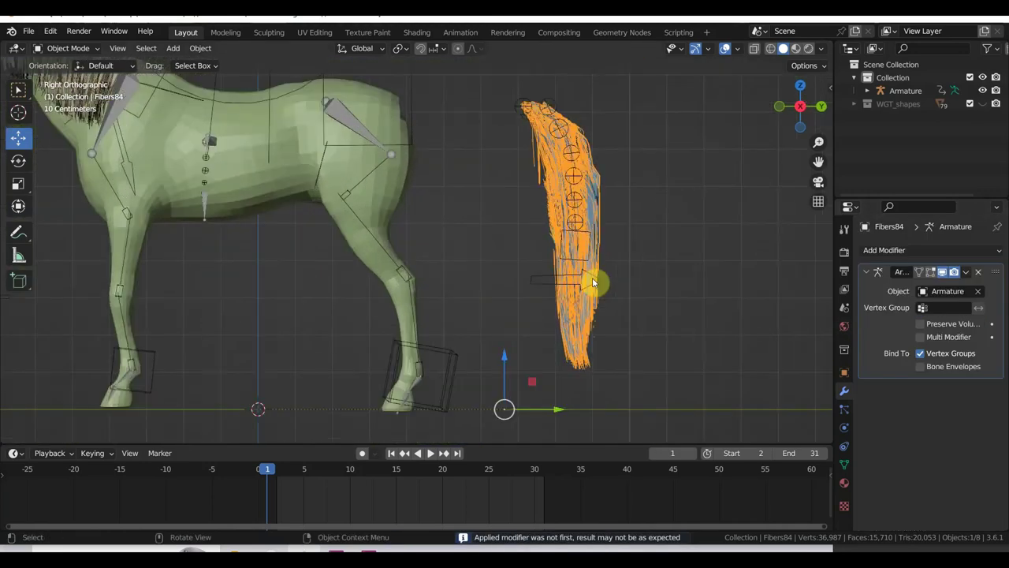
scroll(592, 278, up, 2)
shift+middle_drag(638, 255, 647, 307)
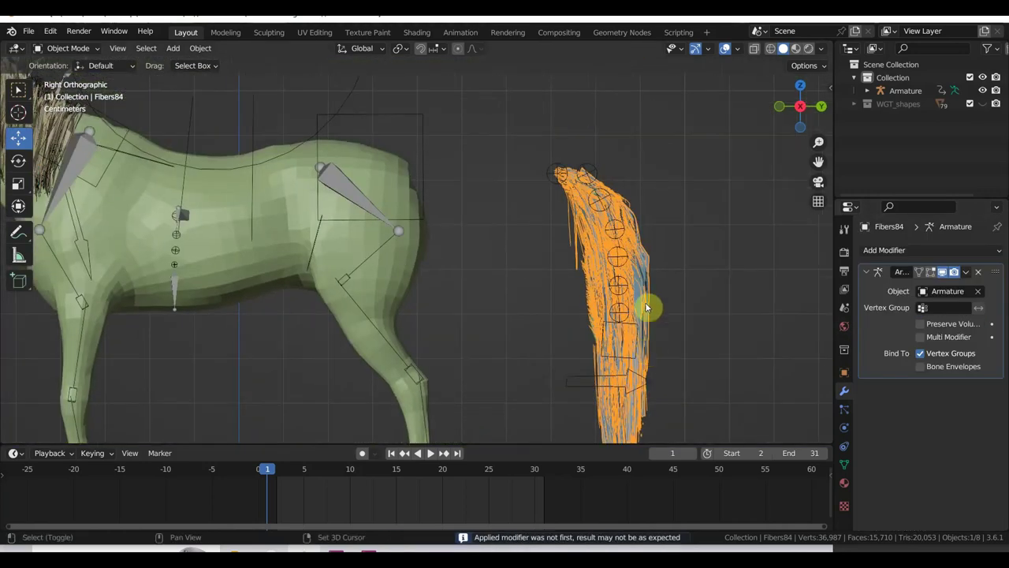
click(556, 172)
click(69, 49)
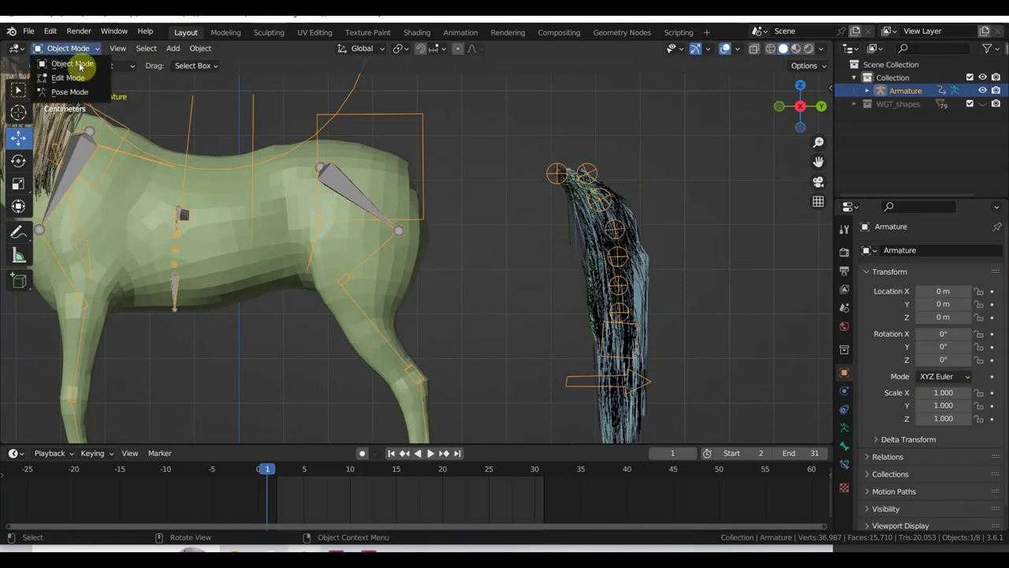
click(73, 92)
drag(620, 175, 459, 178)
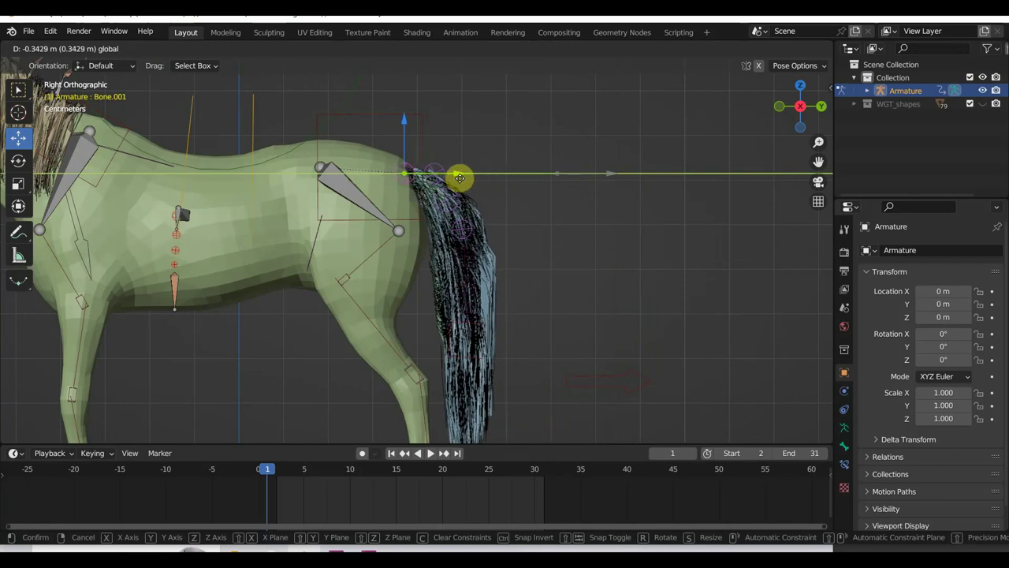
scroll(583, 277, down, 4)
shift+middle_drag(584, 277, 660, 259)
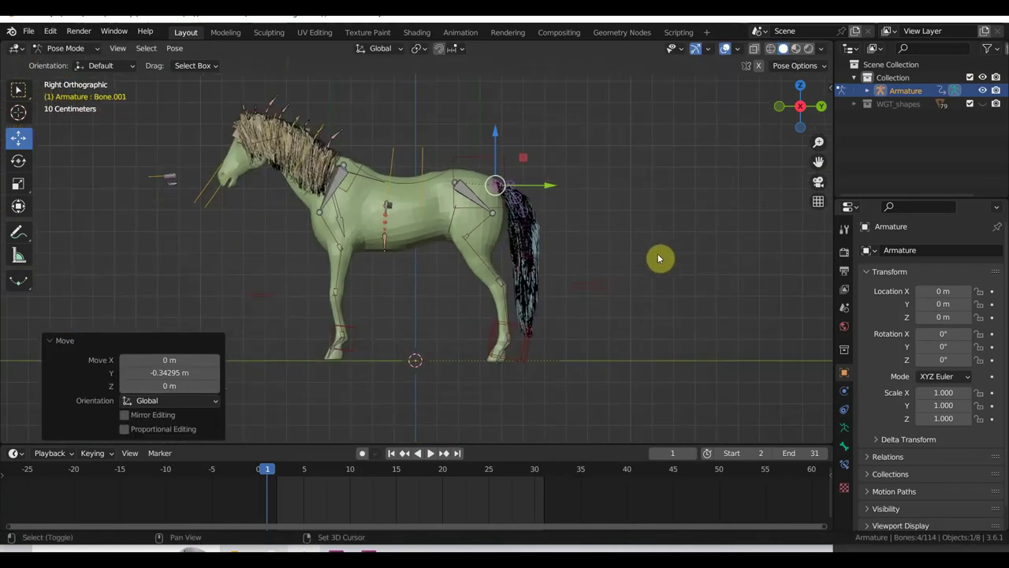
Play the walk, then at frame 2 rotate and reposition the tail bone.
key(space)
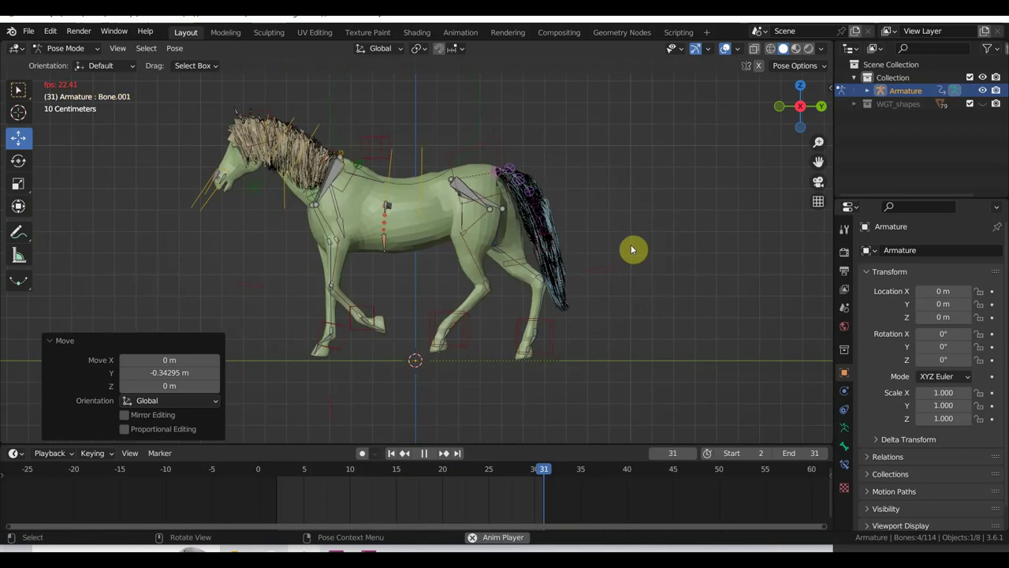
scroll(623, 255, up, 1)
scroll(623, 255, up, 2)
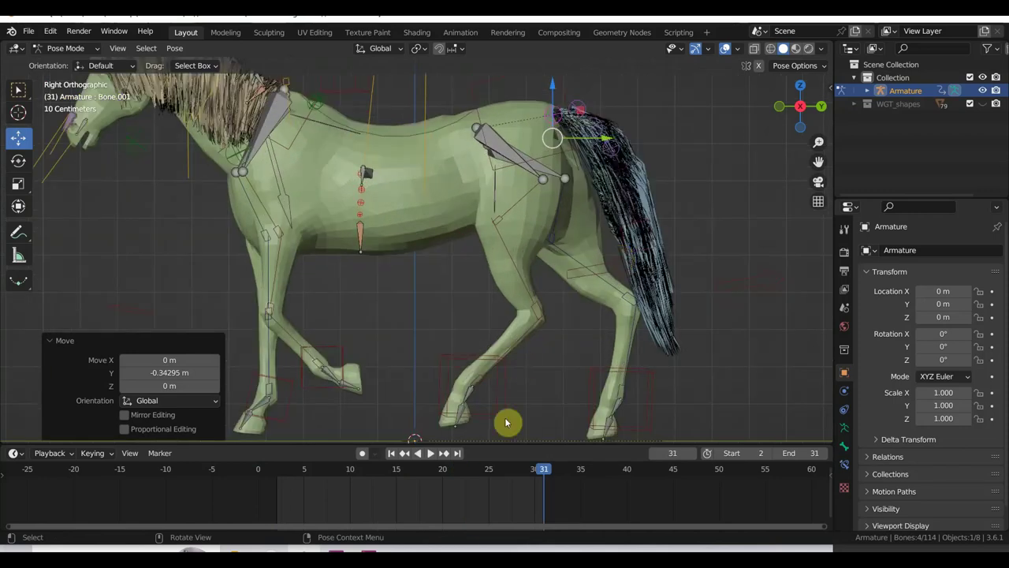
click(276, 471)
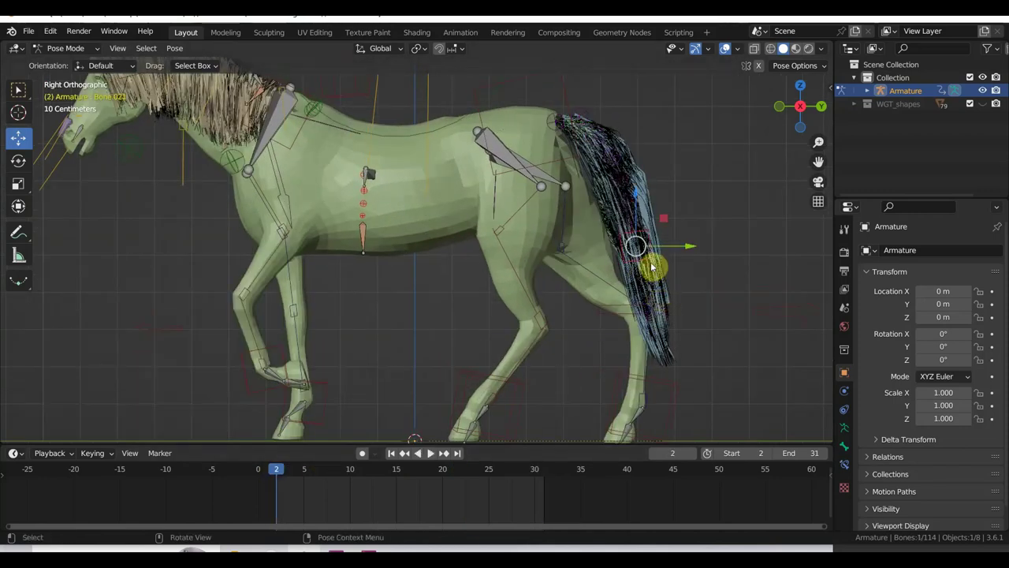
key(r)
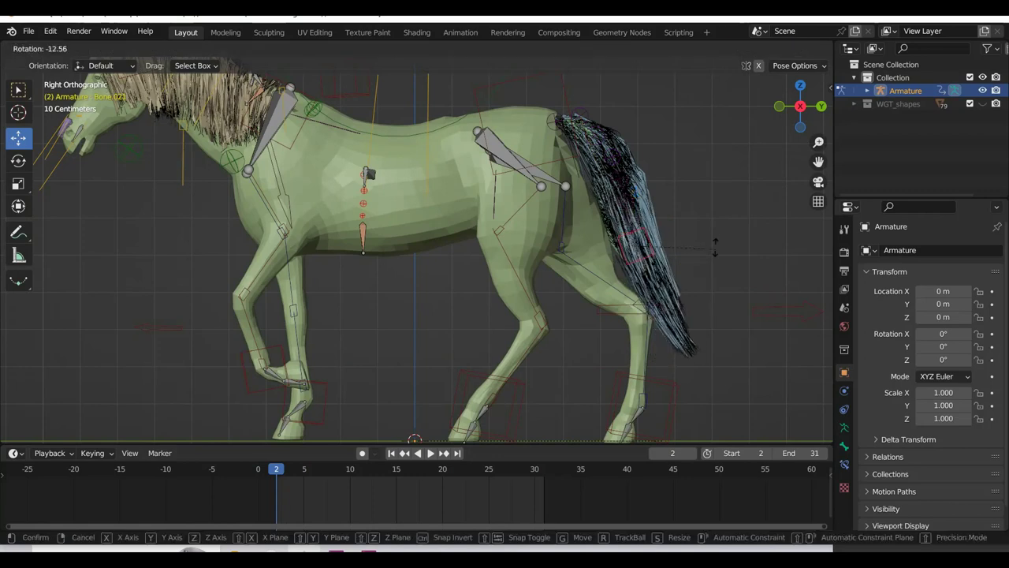
click(719, 193)
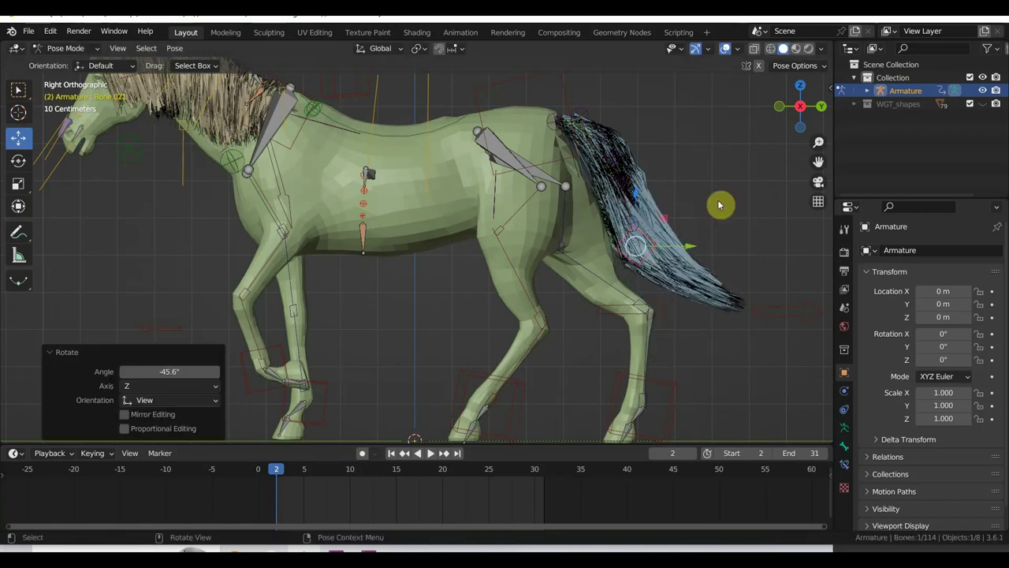
key(g)
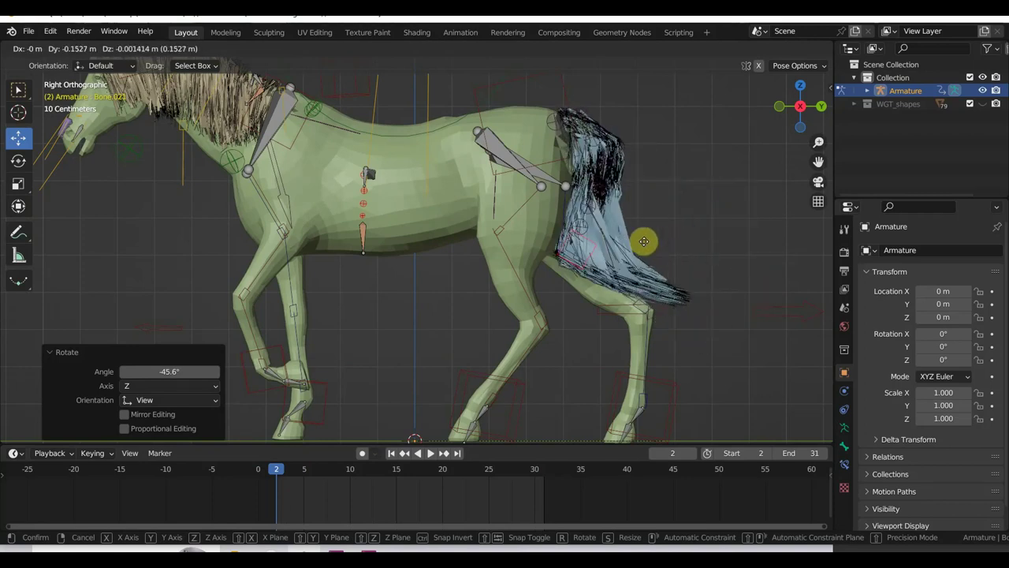
click(685, 254)
Move the tail bone again and slide it along the global X axis.
mouse_move(683, 263)
middle_down()
mouse_move(559, 275)
mouse_move(668, 346)
mouse_move(716, 356)
middle_up()
key(g)
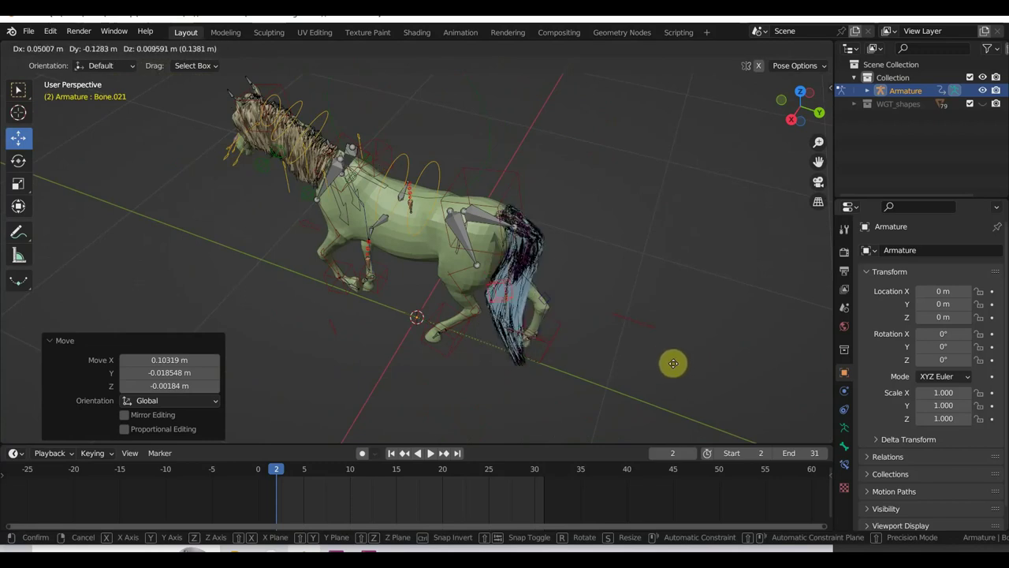
click(622, 322)
middle_drag(622, 322, 655, 268)
key(g)
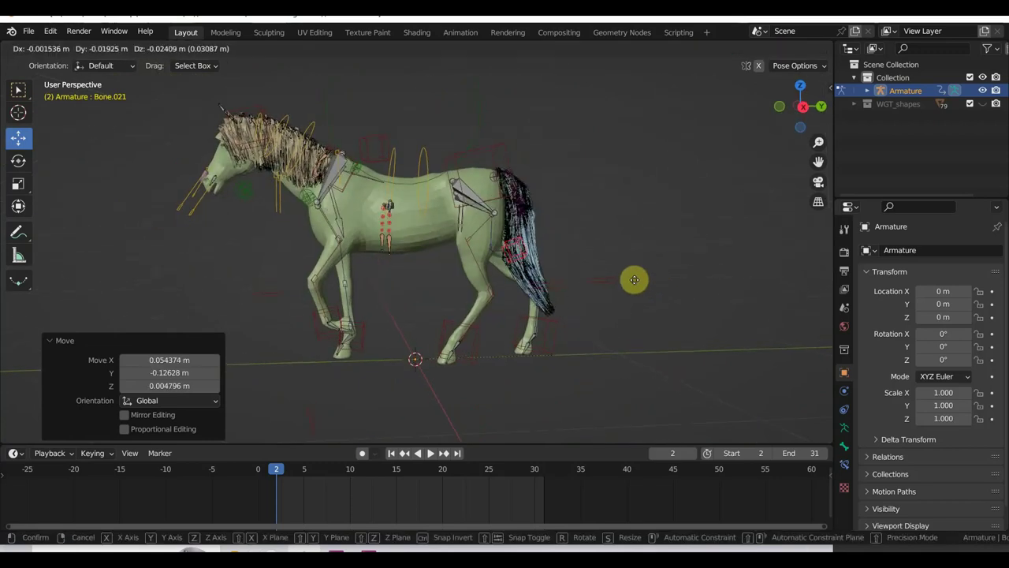
key(y)
key(x)
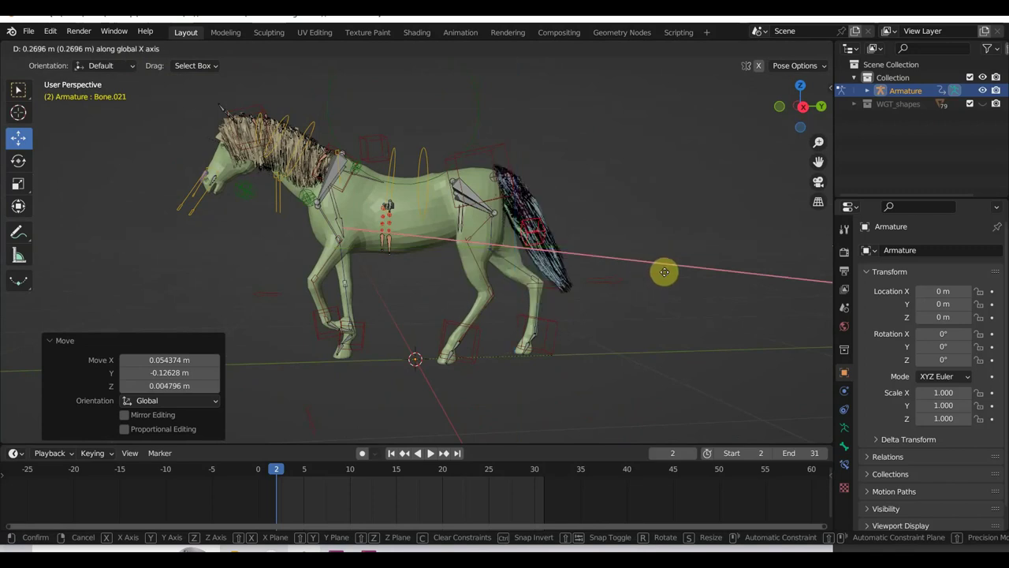
click(665, 274)
Check playback, then shift the tail bone sideways and back about -0.169 m along Y.
key(space)
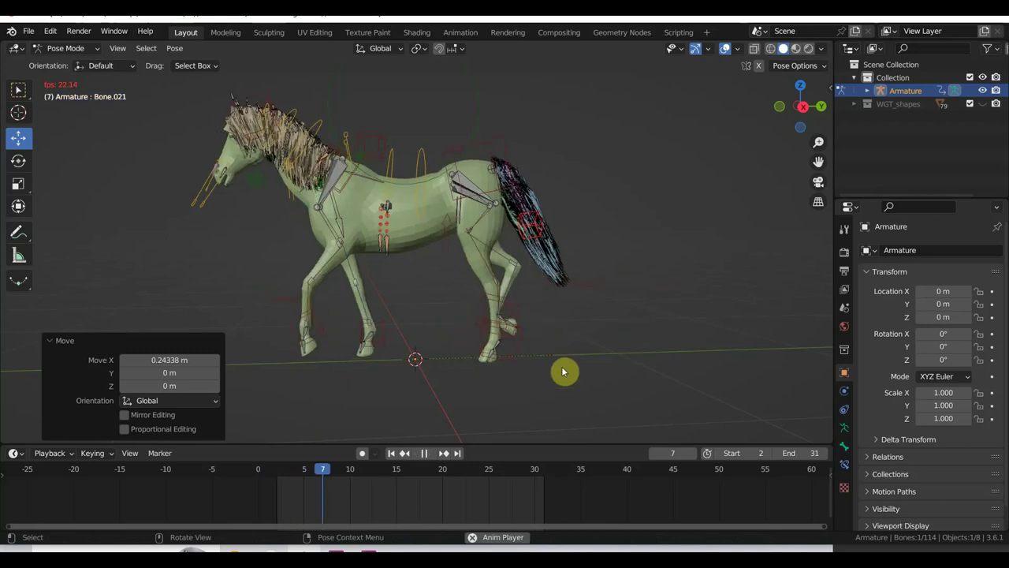
key(KP_1)
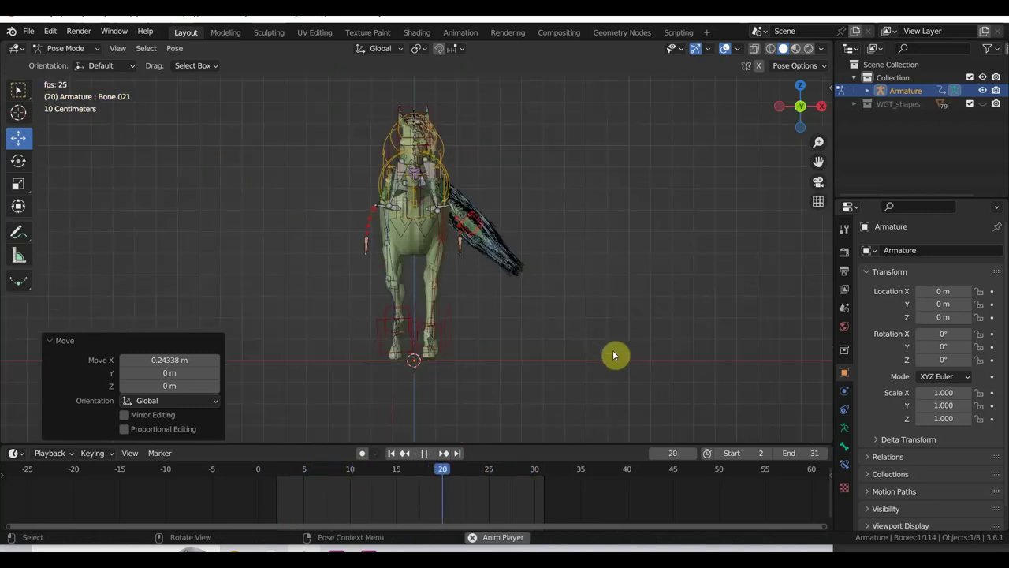
key(space)
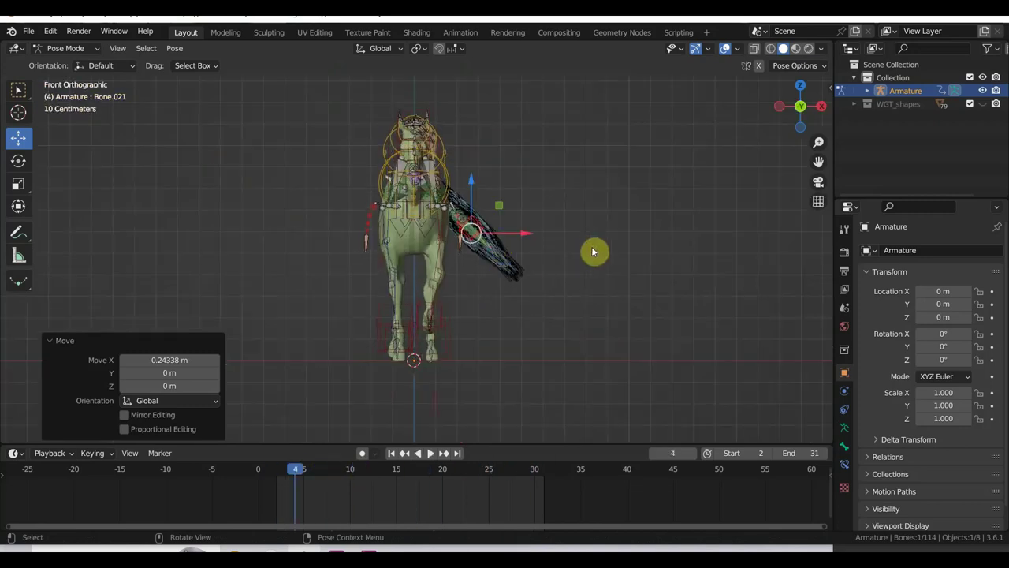
key(g)
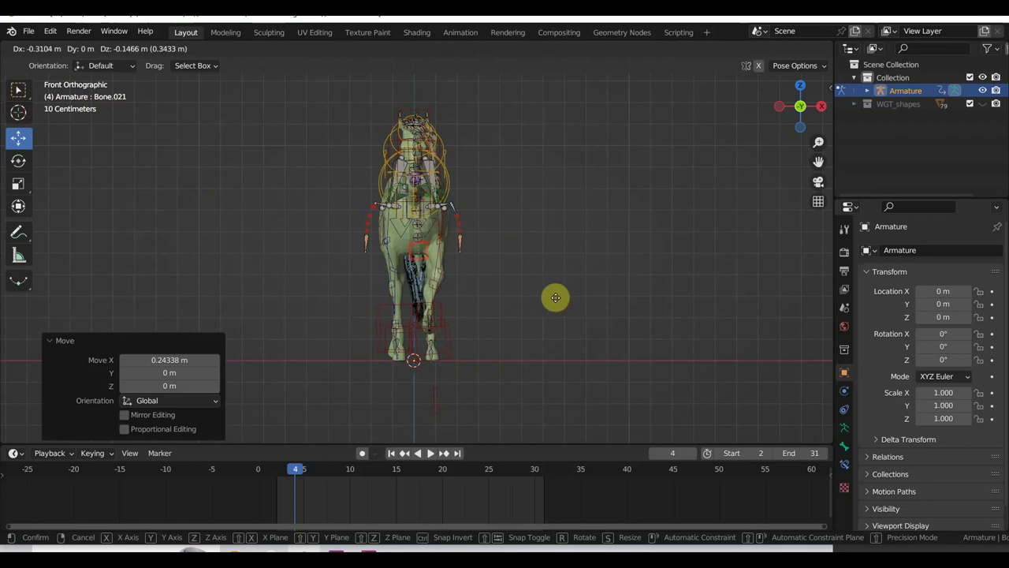
click(549, 297)
mouse_move(596, 315)
middle_down()
mouse_move(417, 329)
mouse_move(457, 324)
middle_up()
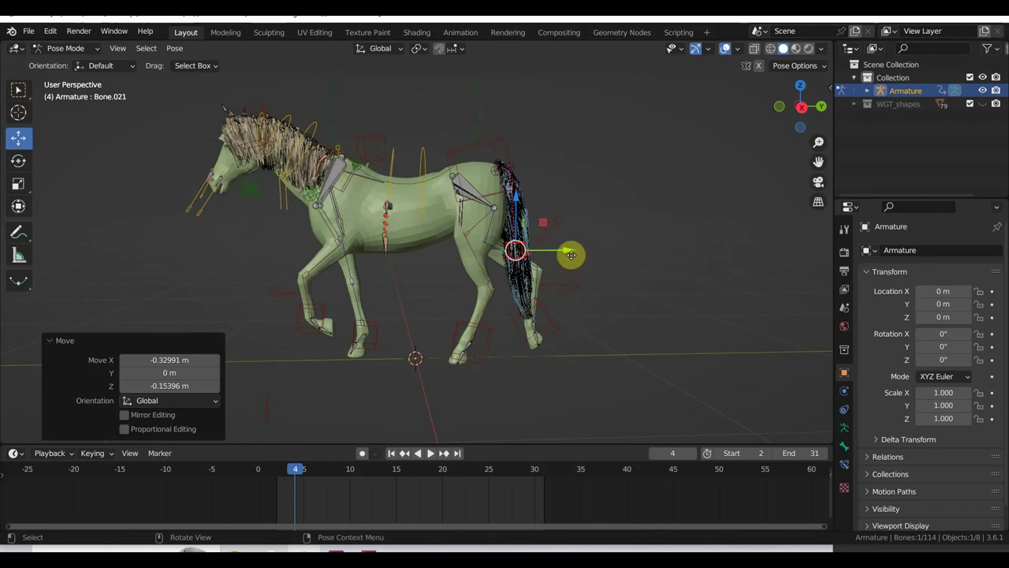
drag(571, 253, 608, 299)
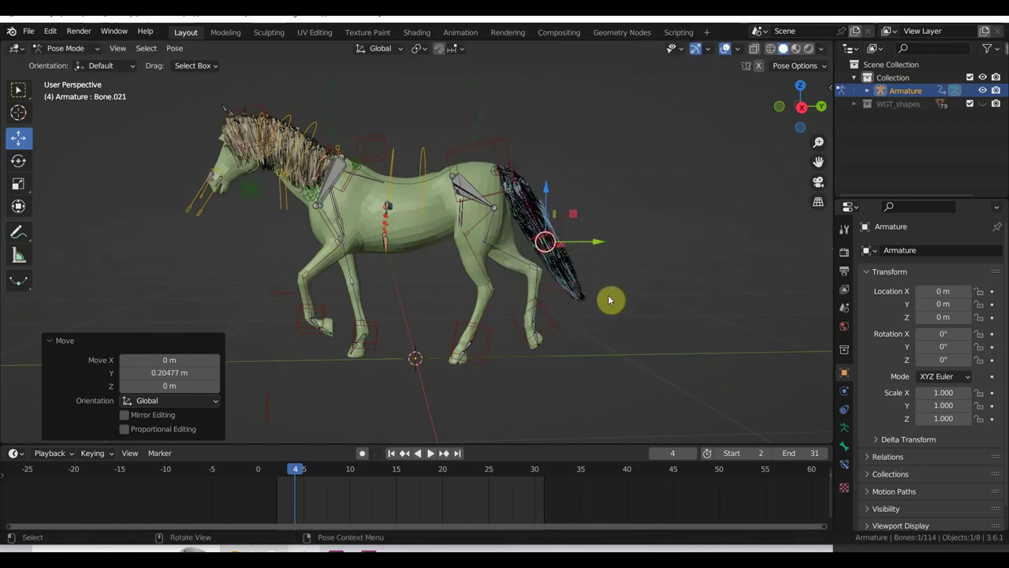
key(g)
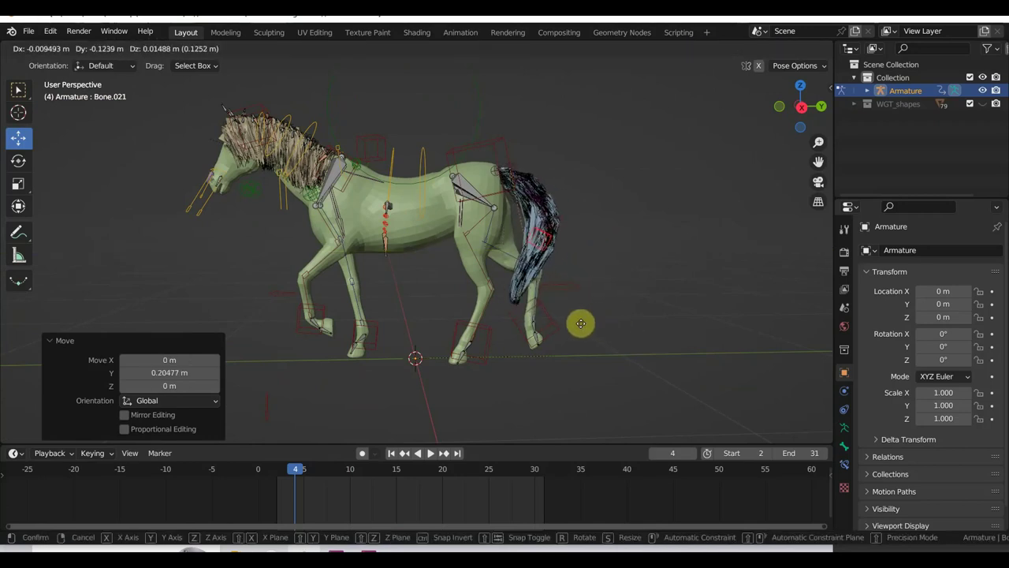
click(576, 323)
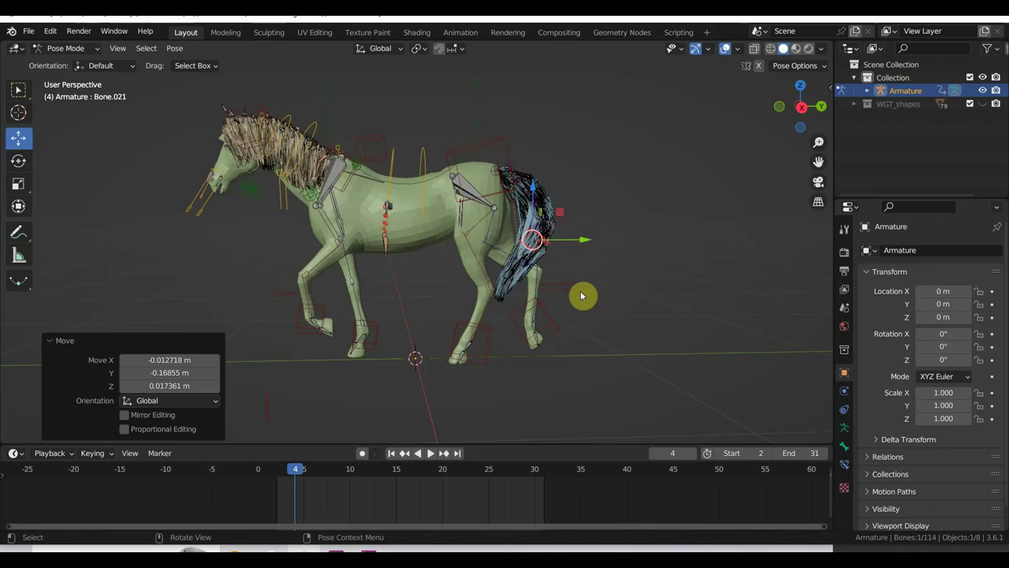
key(KP_3)
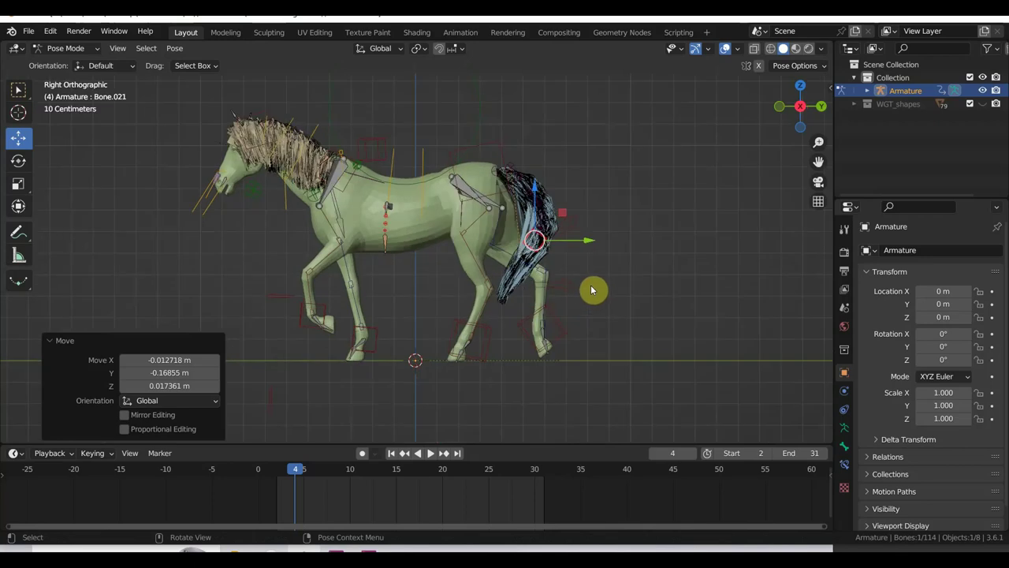
Key Location & Rotation for all bones at frame 4.
key(a)
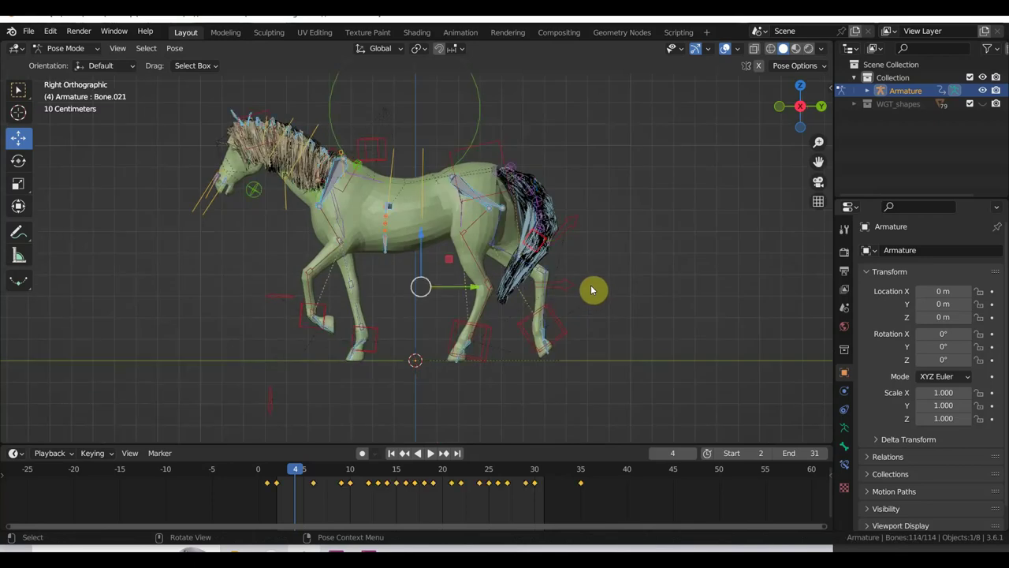
key(i)
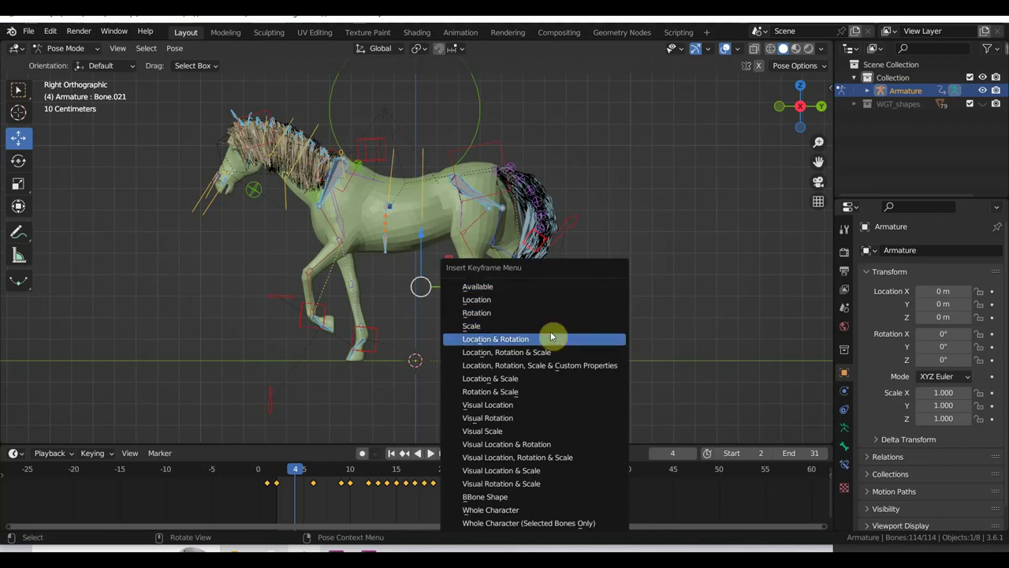
click(552, 339)
At frame 14, lift and rotate the base tail bone and swing Bone.019 up.
drag(302, 471, 387, 471)
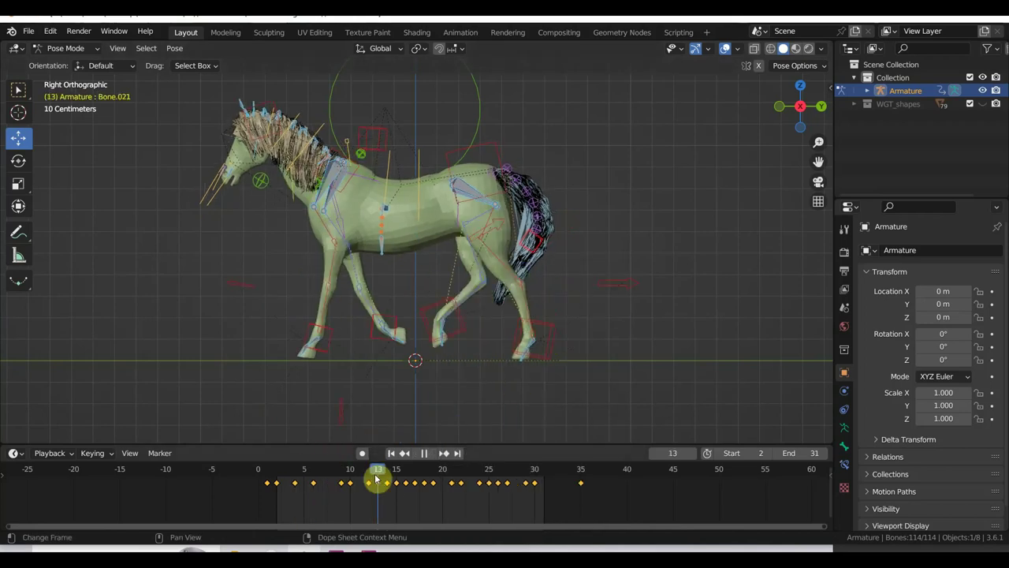
click(537, 251)
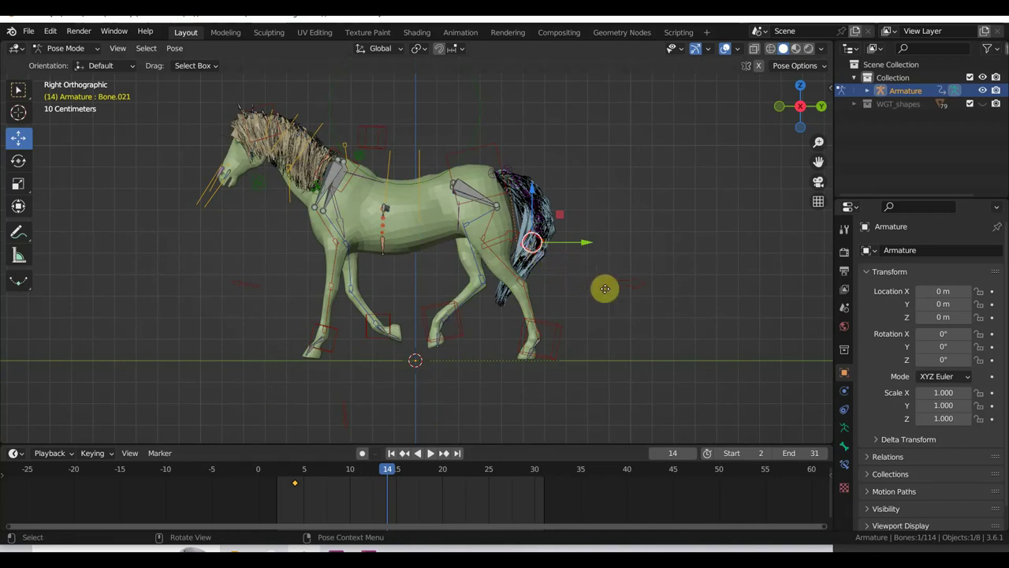
key(g)
click(639, 281)
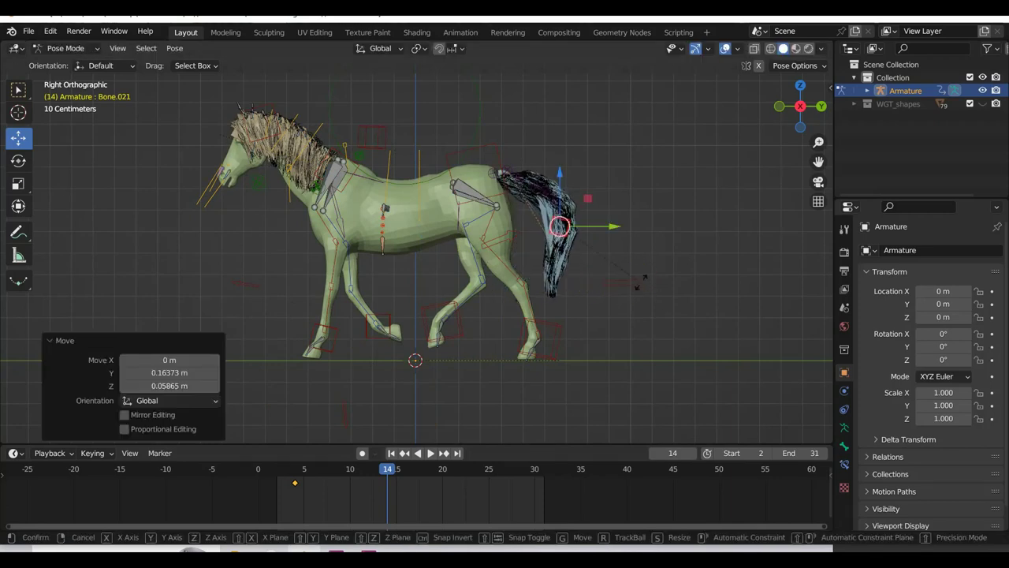
key(r)
click(682, 249)
click(563, 223)
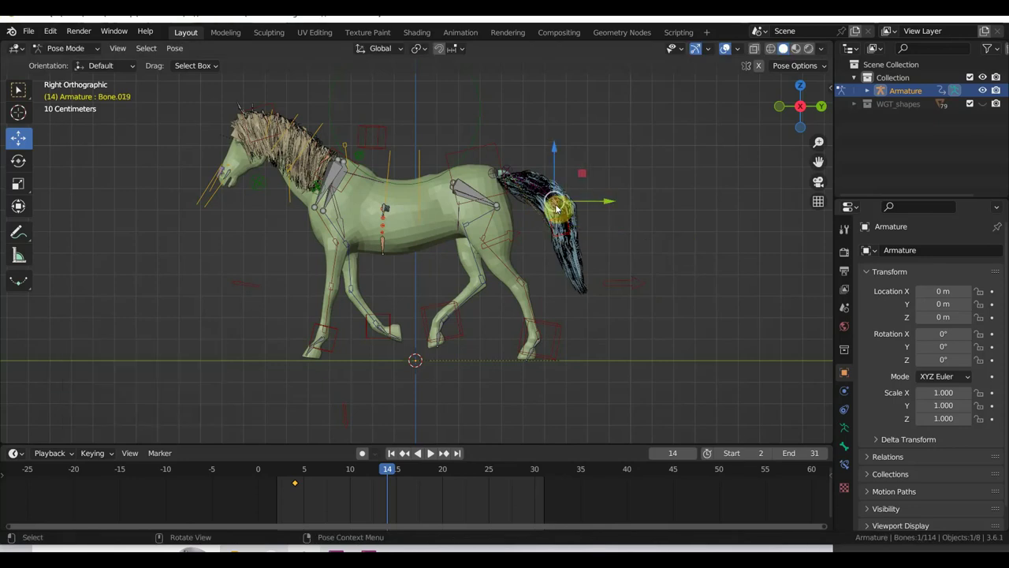
key(r)
click(633, 175)
Rotate Bone.018, Bone.019 and tail tip Bone.021 upward to raise the tail.
click(544, 194)
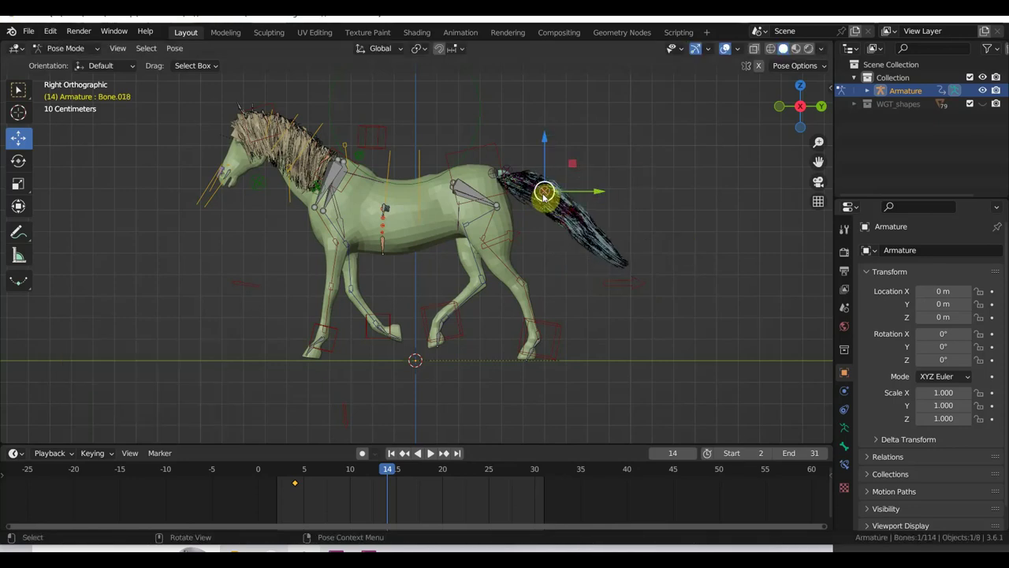
key(r)
click(583, 203)
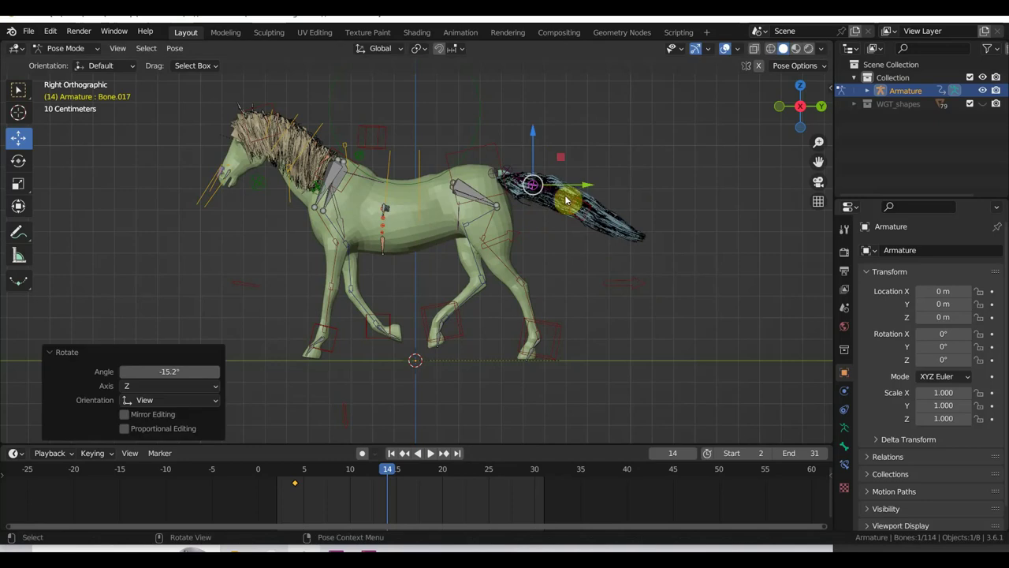
click(592, 200)
key(r)
click(613, 173)
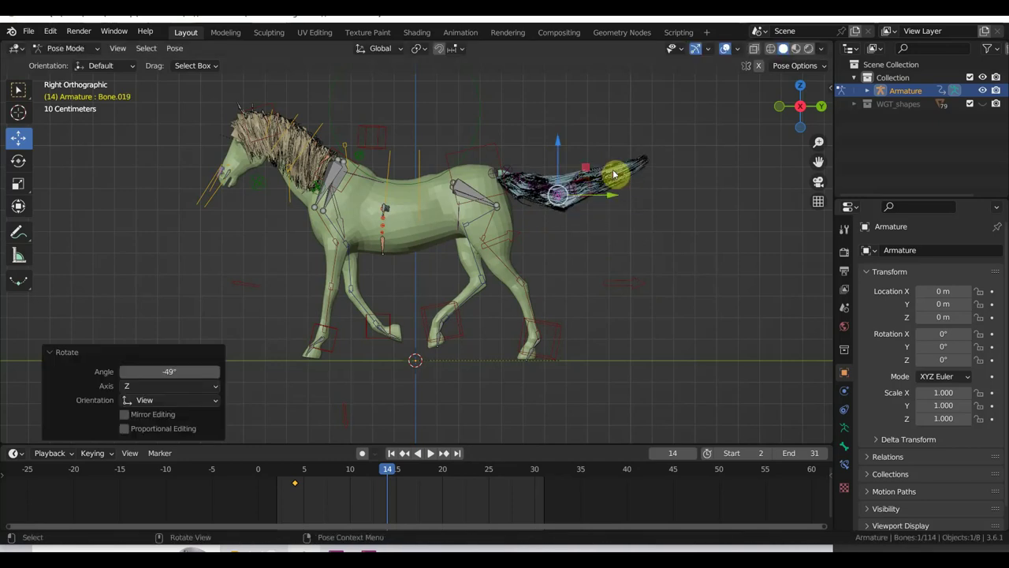
click(631, 184)
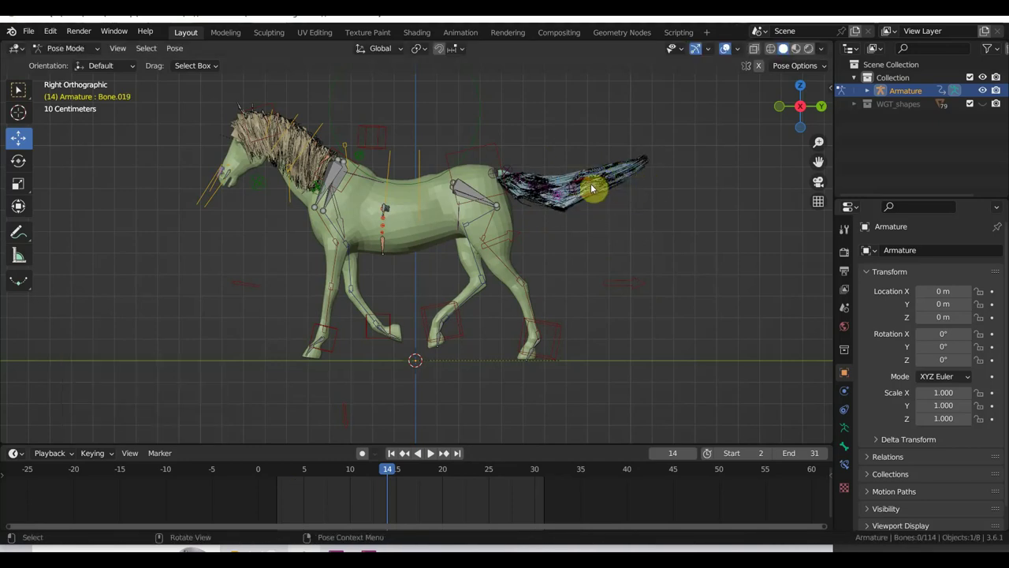
click(590, 183)
key(r)
click(651, 168)
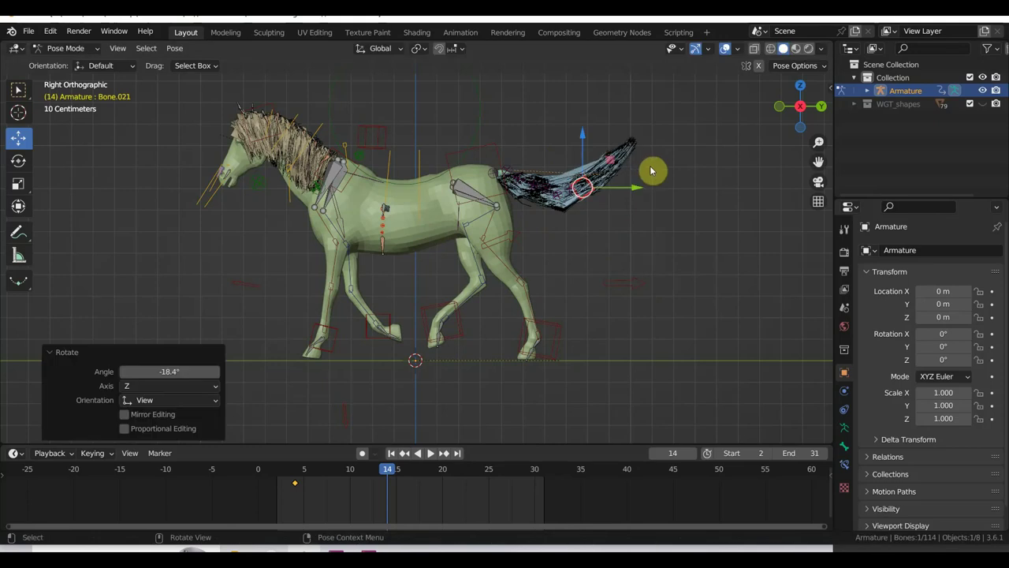
Key Location & Rotation for all bones at frame 14 and play back the walk.
key(a)
key(i)
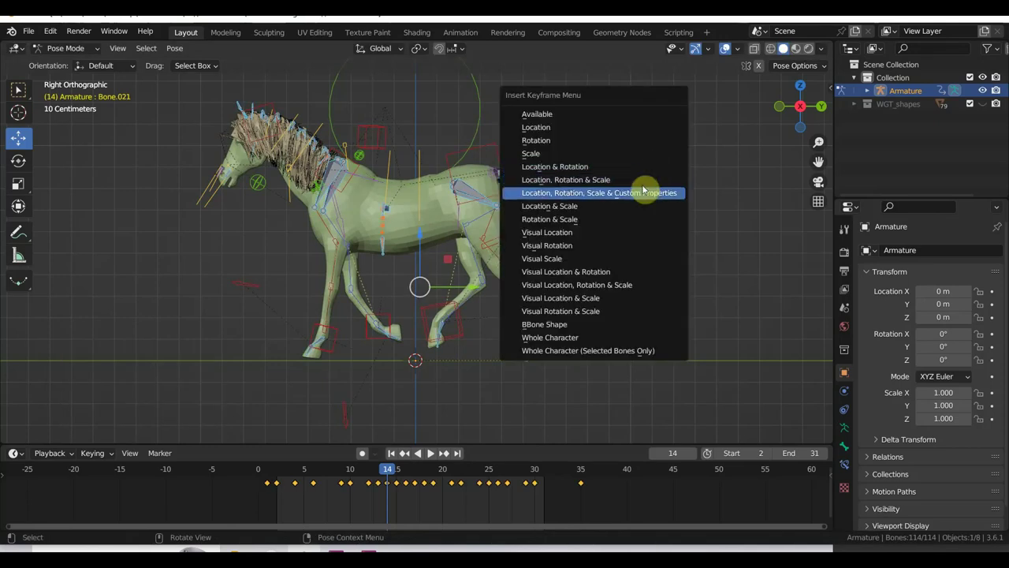
click(612, 167)
key(space)
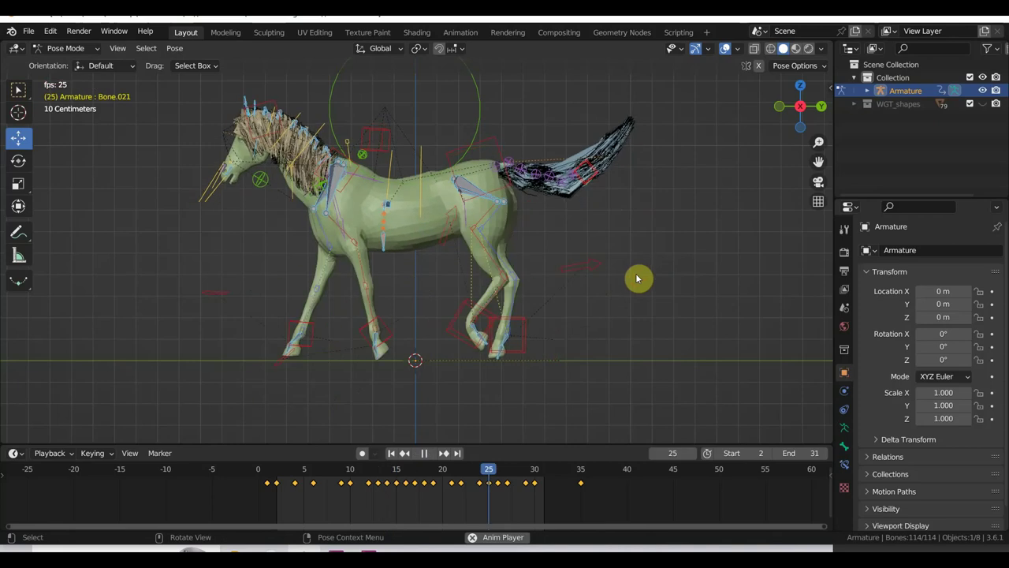
key(space)
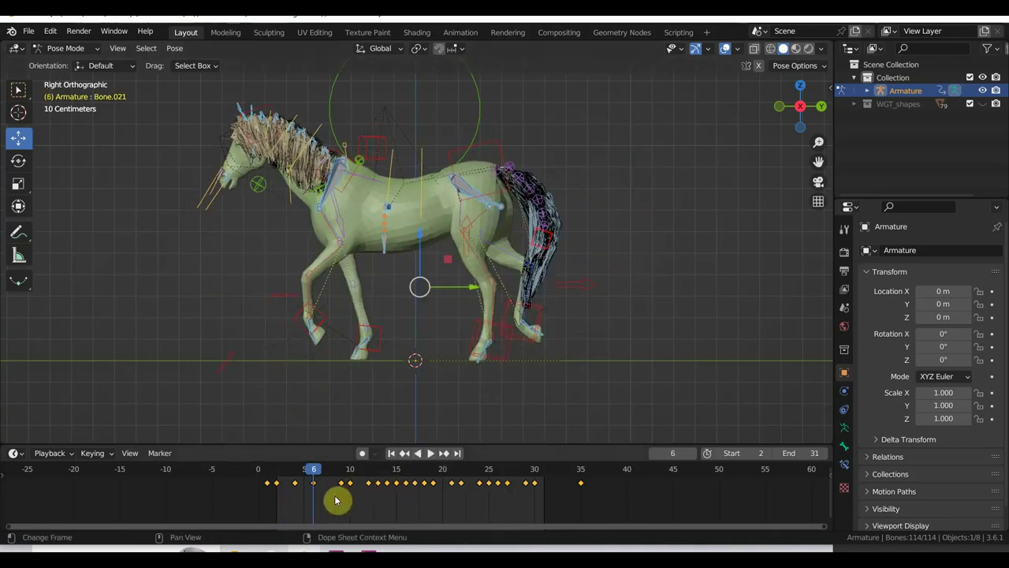
key(space)
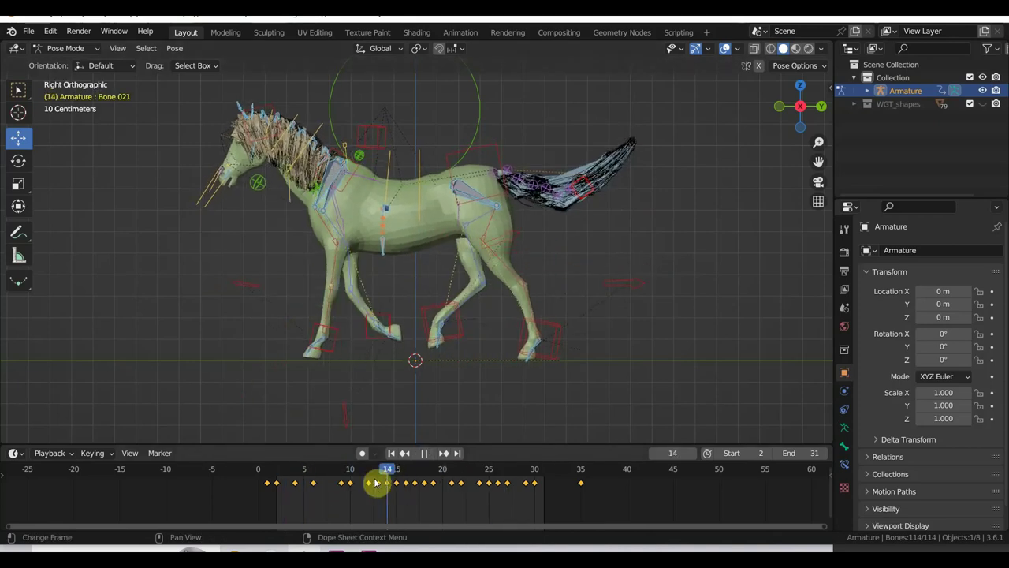
drag(376, 482, 350, 468)
key(space)
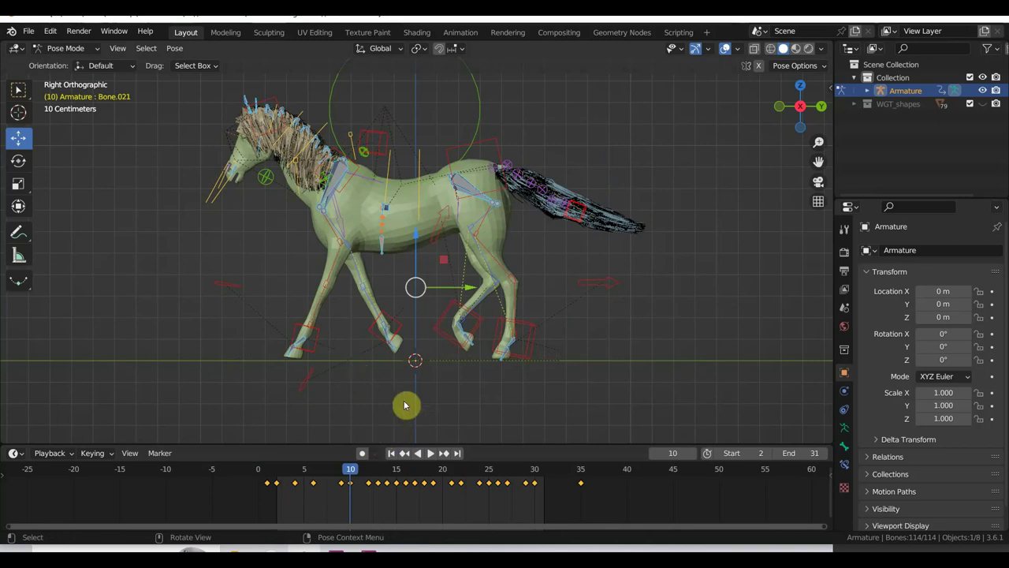
In Object Mode, add Basis and Key 1 shape keys to the Fibers84 tail hair.
click(65, 50)
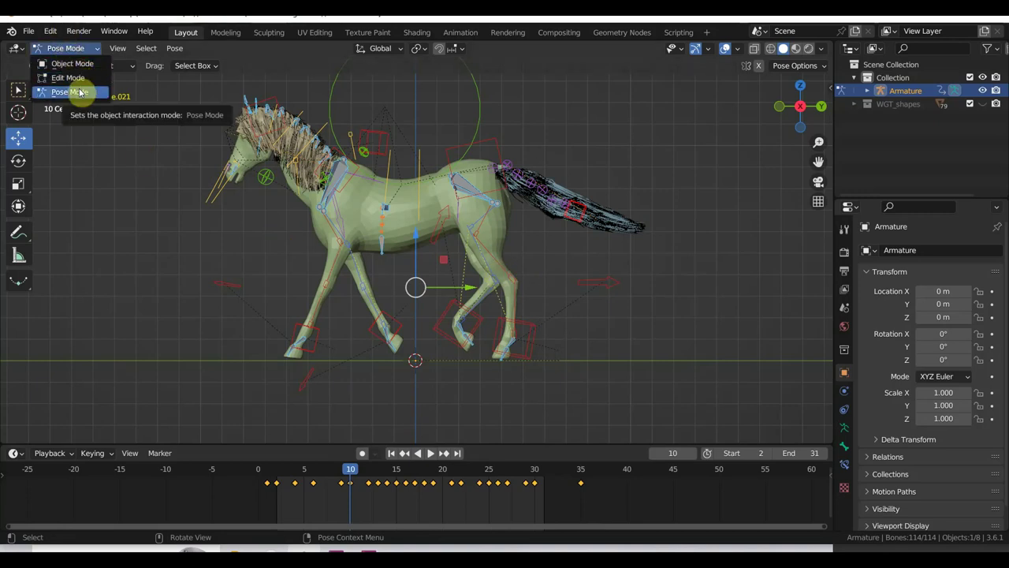
click(77, 66)
click(612, 216)
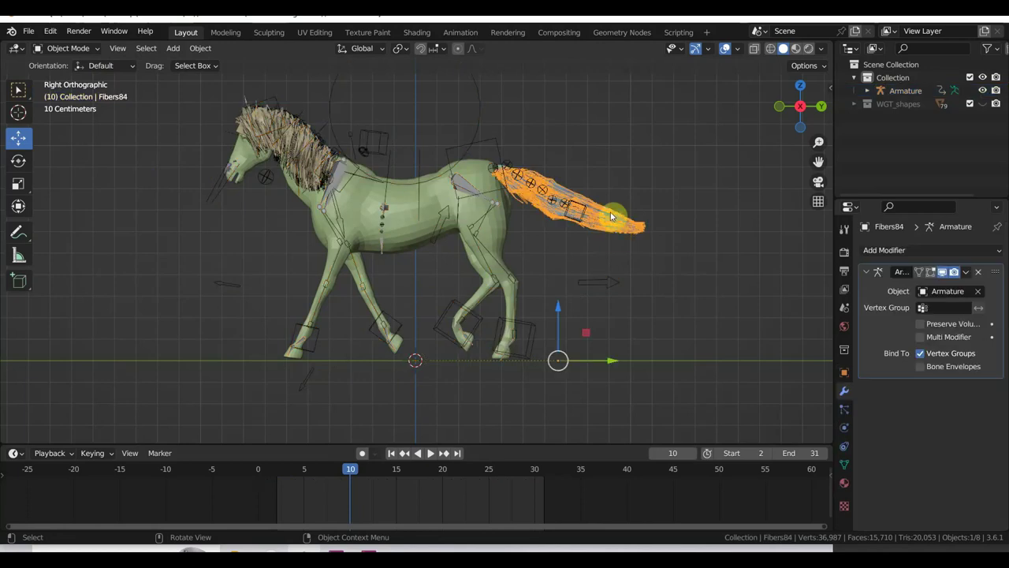
click(844, 464)
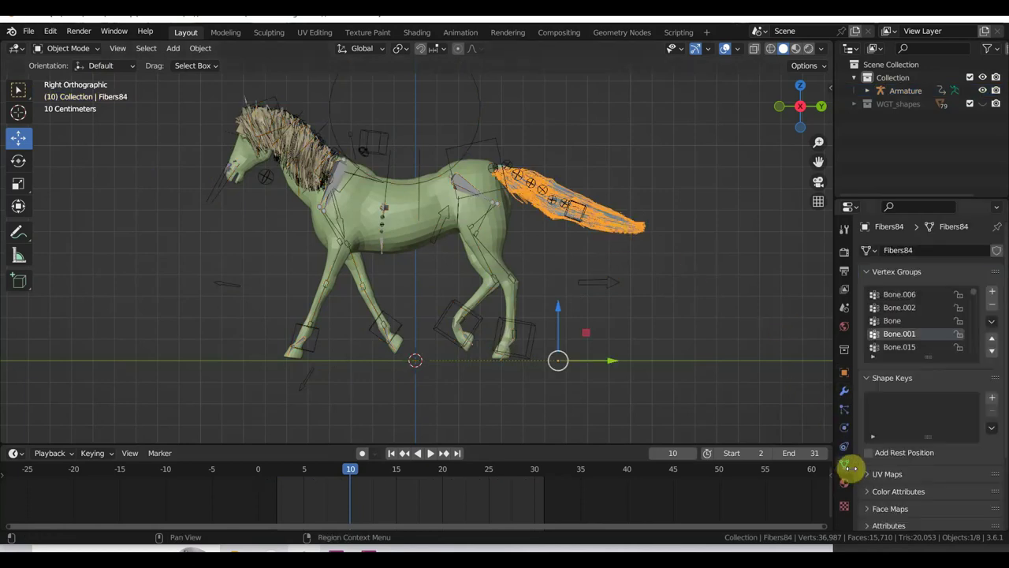
click(993, 398)
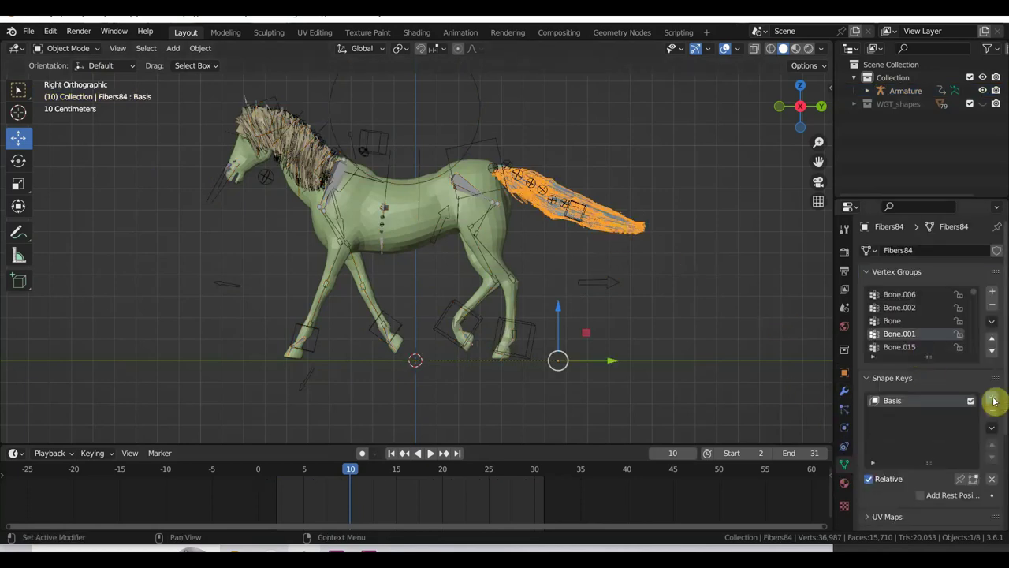
click(993, 399)
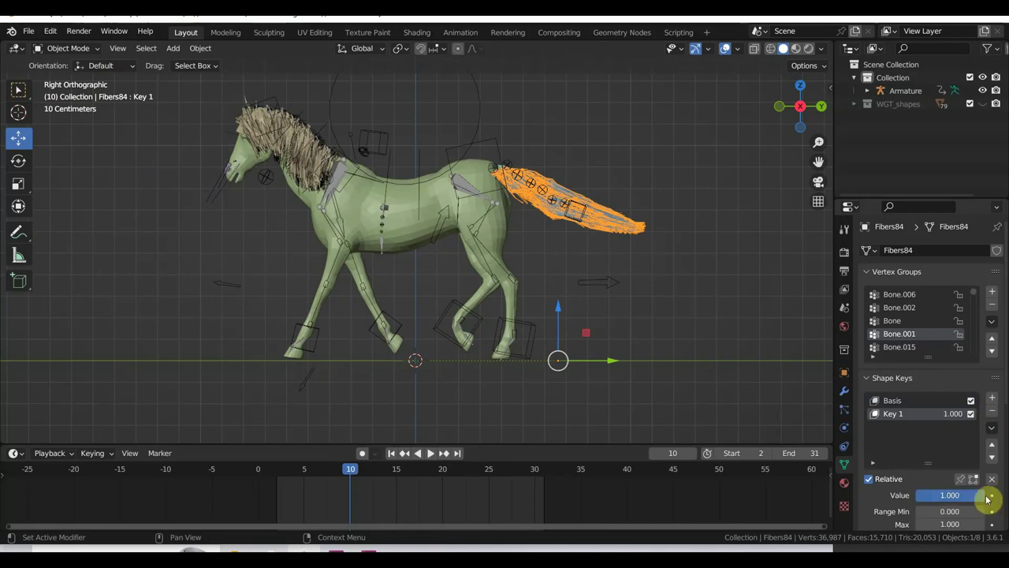
click(44, 49)
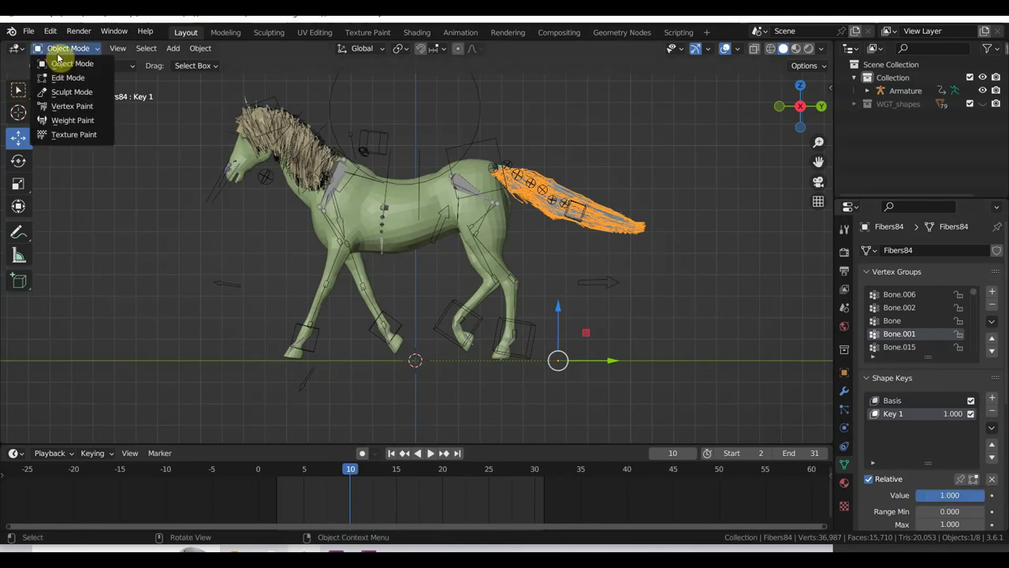
In Sculpt Mode, Grab-brush the tail hair into a new Key 1 shape under Material Preview shading.
click(76, 92)
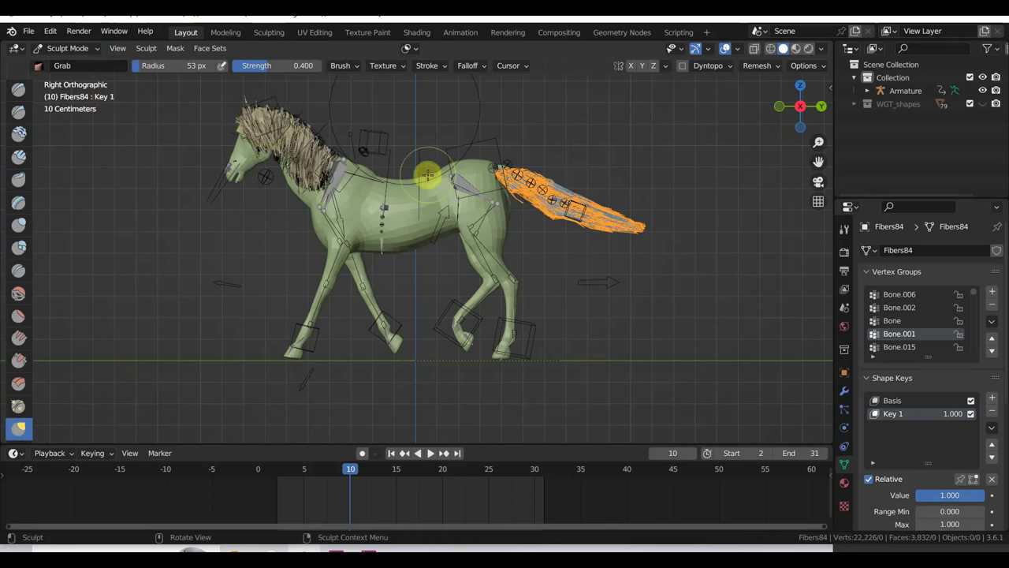
scroll(547, 218, down, 2)
mouse_move(502, 213)
mouse_down()
mouse_move(502, 230)
mouse_move(520, 204)
mouse_up()
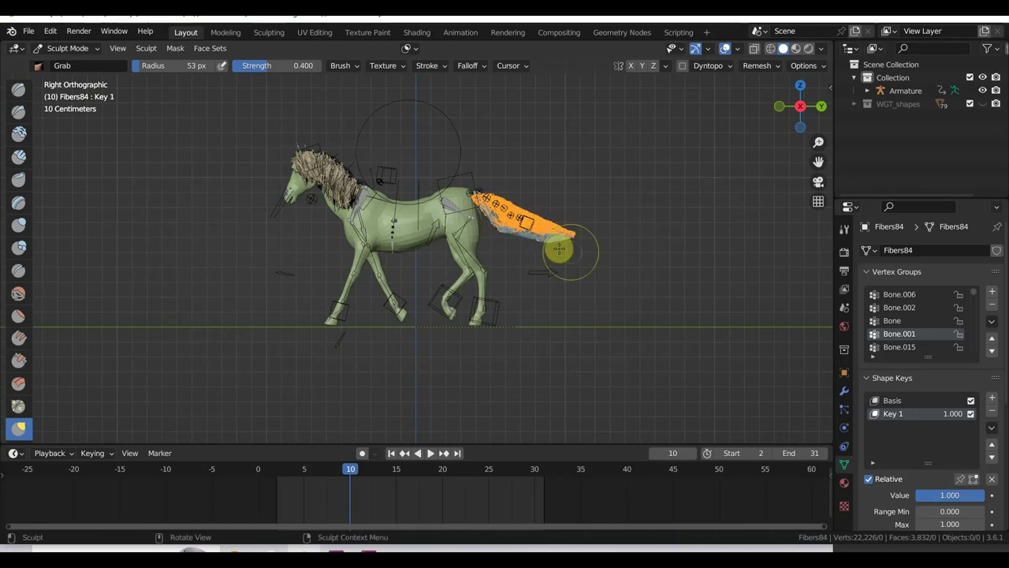
mouse_move(575, 248)
middle_down()
mouse_move(533, 302)
mouse_move(476, 315)
mouse_move(339, 259)
middle_up()
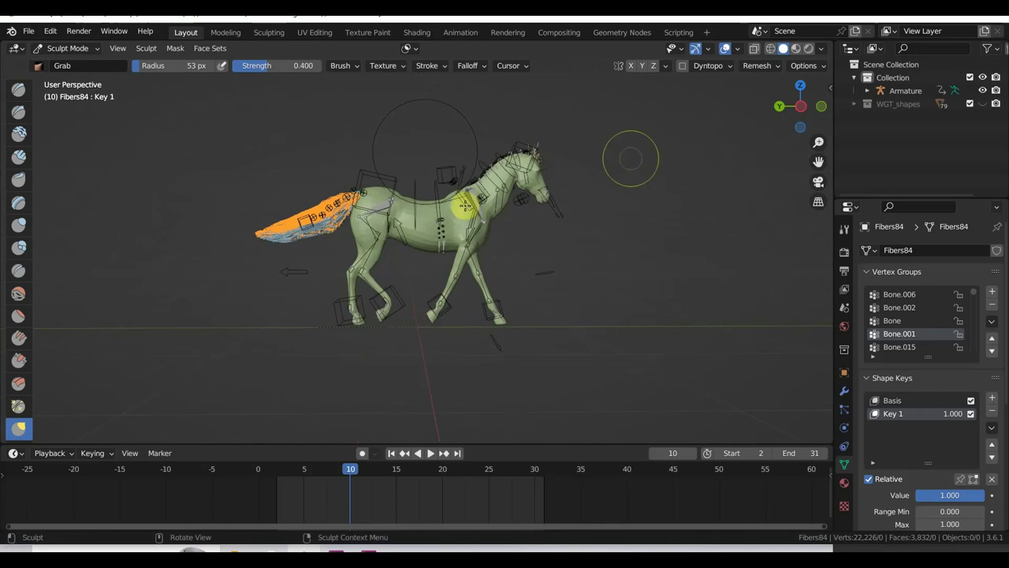
click(798, 51)
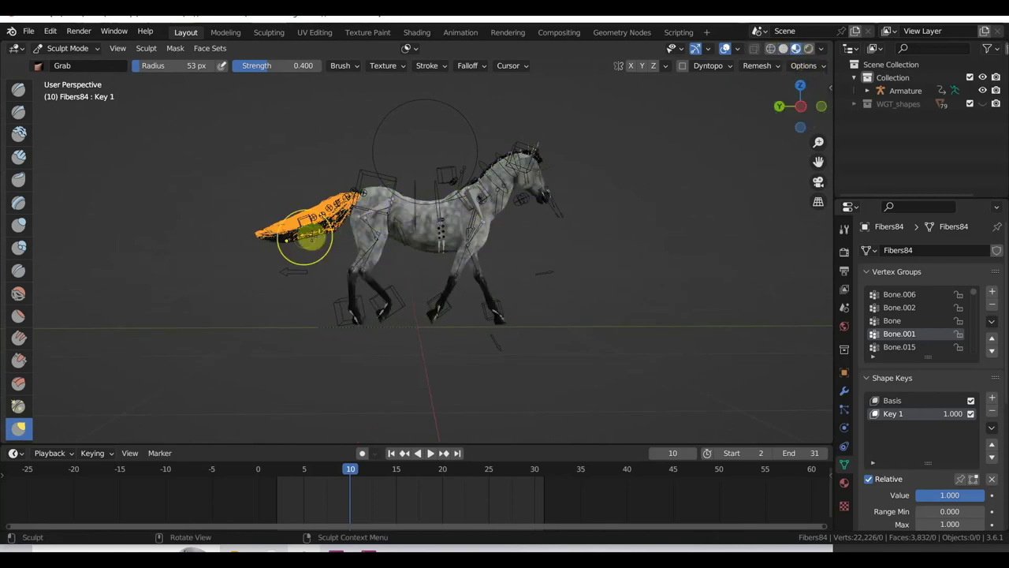
mouse_move(304, 237)
mouse_down()
mouse_move(290, 217)
mouse_move(247, 332)
mouse_move(279, 247)
mouse_move(220, 185)
mouse_move(277, 220)
mouse_up()
mouse_move(226, 195)
mouse_down()
mouse_move(257, 237)
mouse_move(257, 270)
mouse_move(292, 216)
mouse_move(319, 207)
mouse_up()
mouse_move(519, 211)
middle_down()
mouse_move(641, 234)
mouse_move(780, 234)
mouse_move(647, 231)
middle_up()
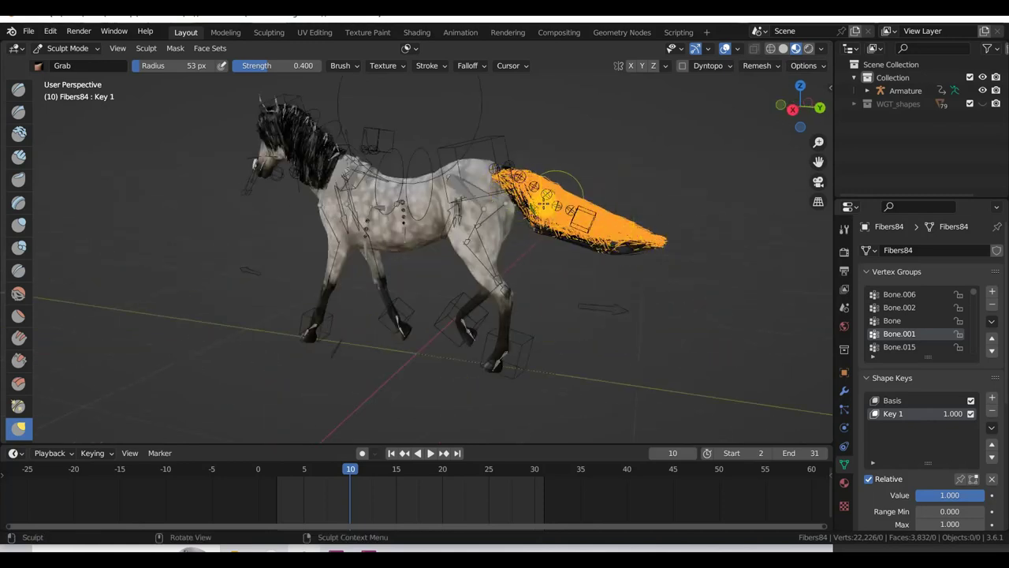
mouse_move(586, 165)
middle_down()
mouse_move(576, 187)
mouse_move(654, 189)
mouse_move(575, 195)
middle_up()
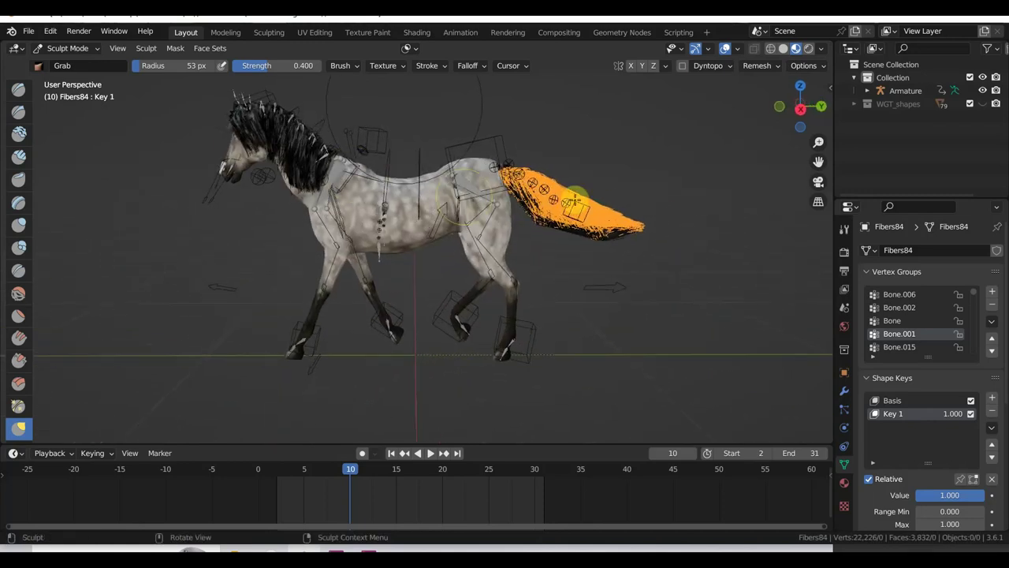
Select the mane Fibers23 in Object Mode, add Basis and Key 1 shape keys, and play from frame 3.
click(57, 49)
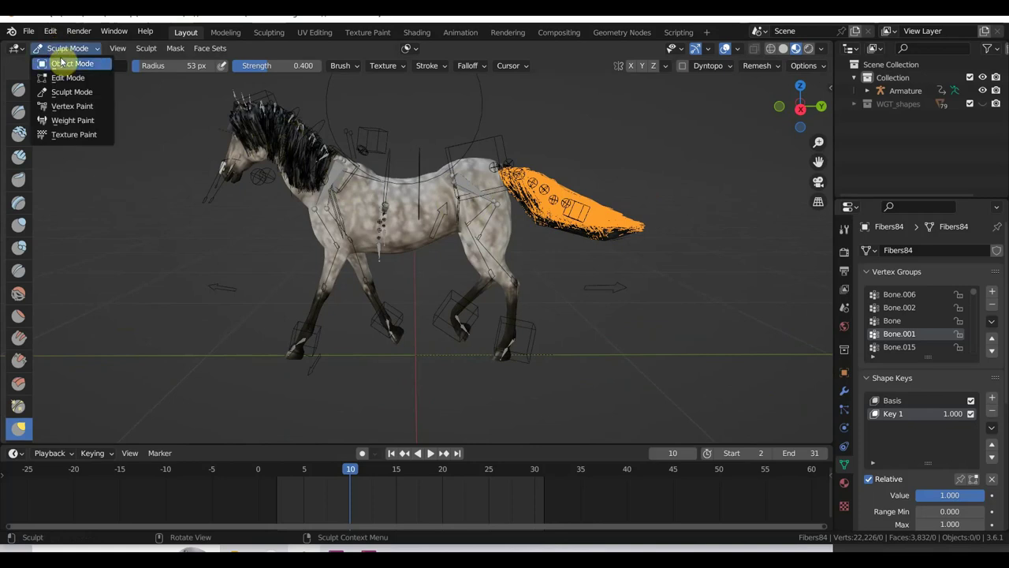
click(69, 62)
click(277, 167)
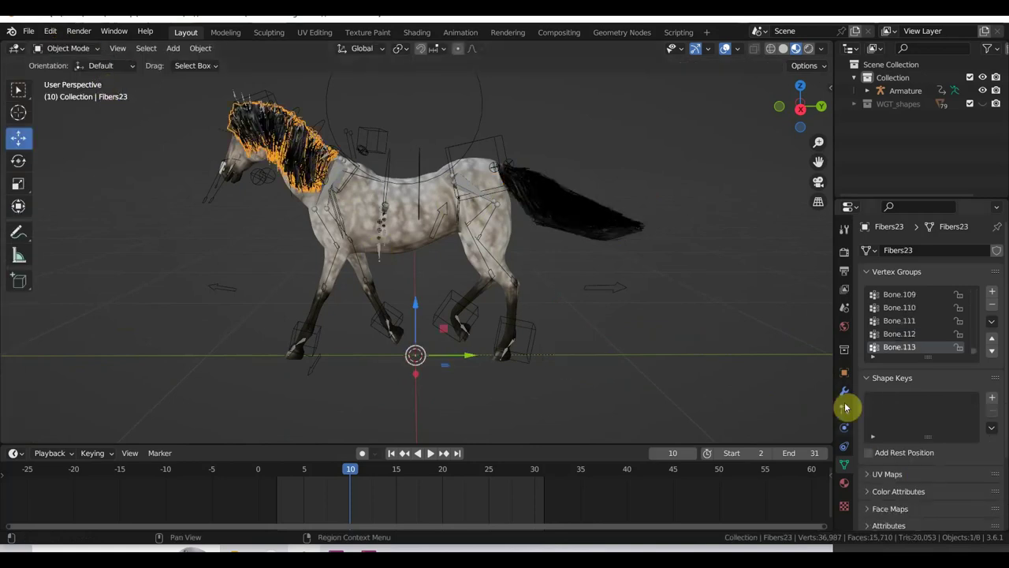
click(993, 402)
click(994, 402)
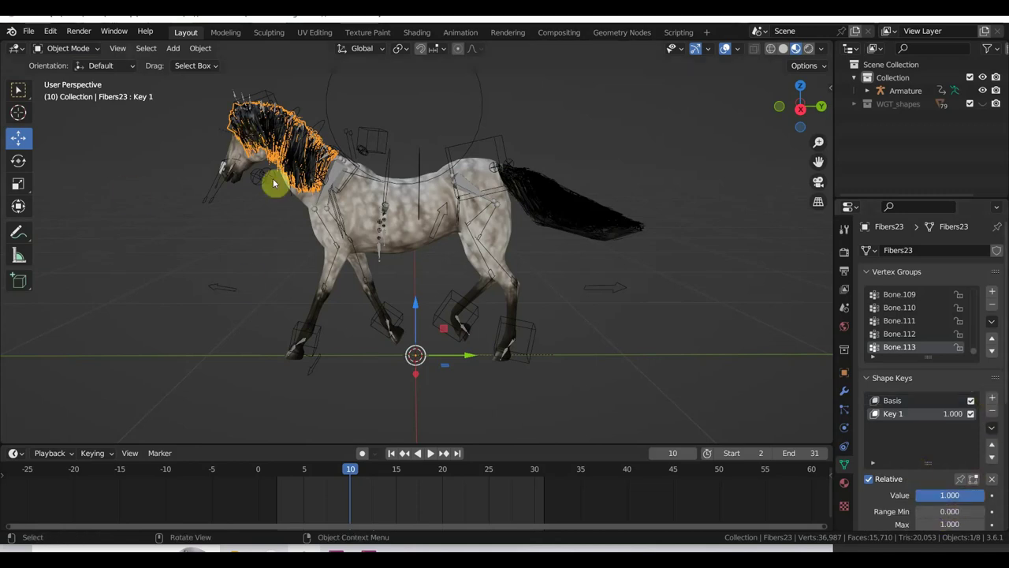
mouse_move(350, 470)
mouse_down()
mouse_move(292, 470)
mouse_move(313, 467)
mouse_up()
key(space)
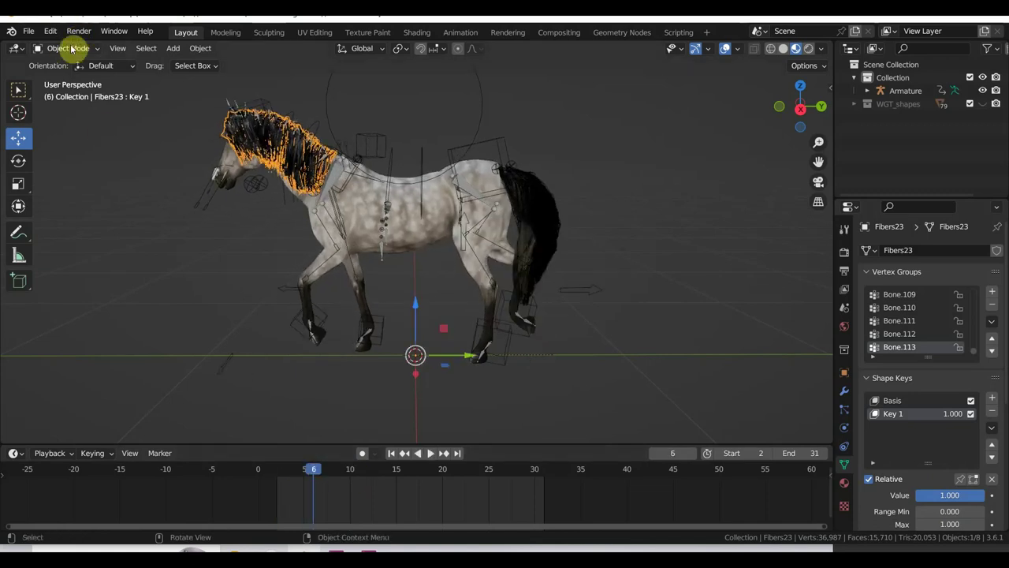
Switch the mane to Sculpt Mode and set the Grab brush radius to 121 px.
click(71, 49)
click(67, 91)
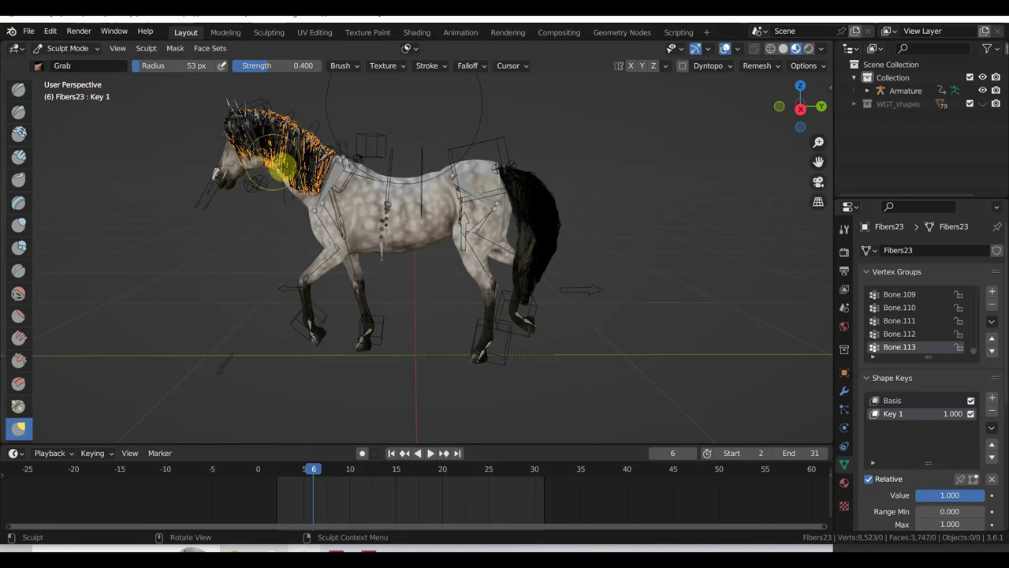
middle_drag(383, 147, 306, 197)
mouse_move(395, 158)
middle_down()
mouse_move(491, 169)
mouse_move(603, 85)
middle_up()
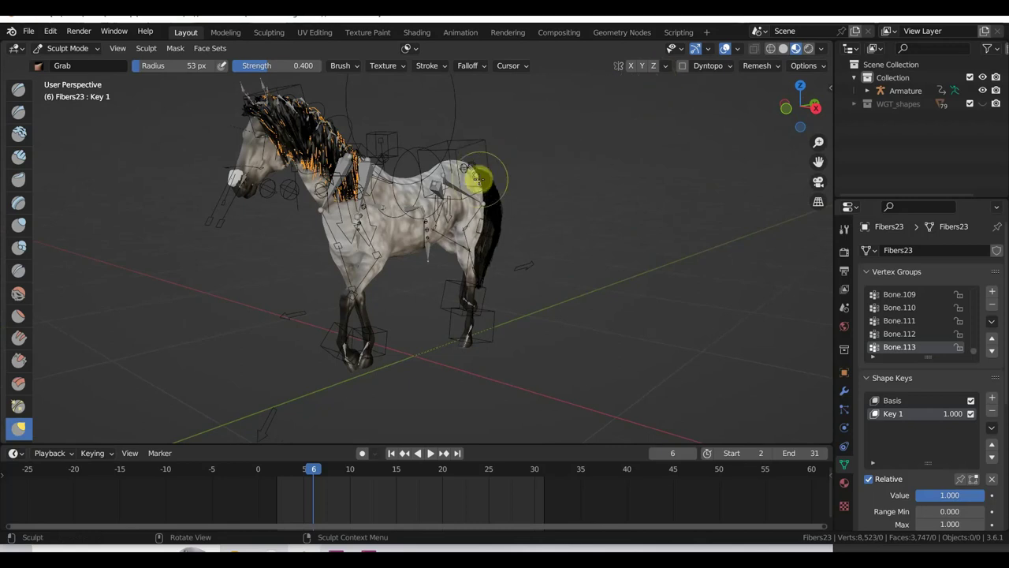
key(f)
click(514, 191)
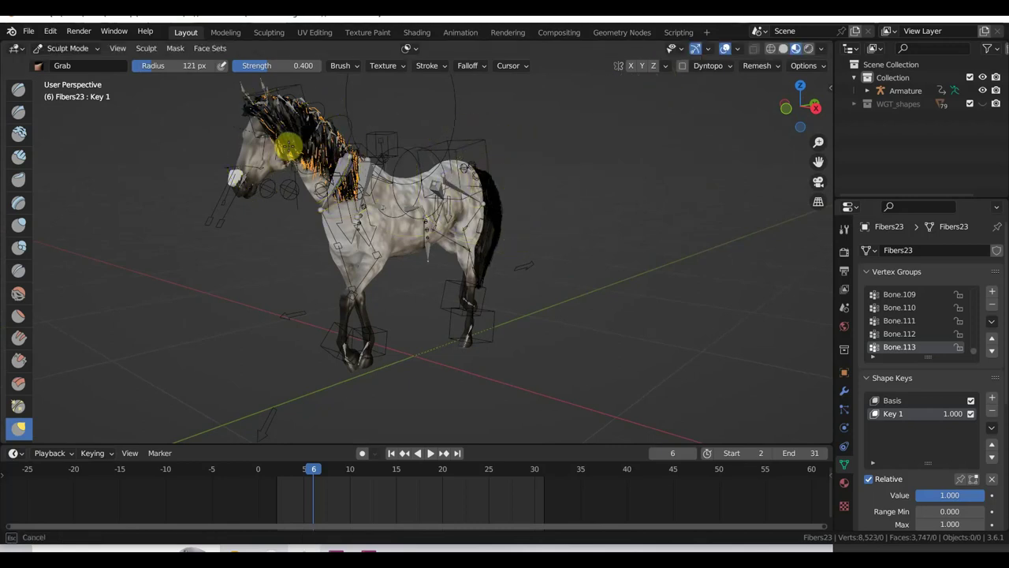
Pull the mane strands near the head and neck into a windswept shape.
drag(289, 146, 338, 129)
mouse_move(338, 128)
middle_down()
mouse_move(318, 153)
mouse_move(294, 152)
middle_up()
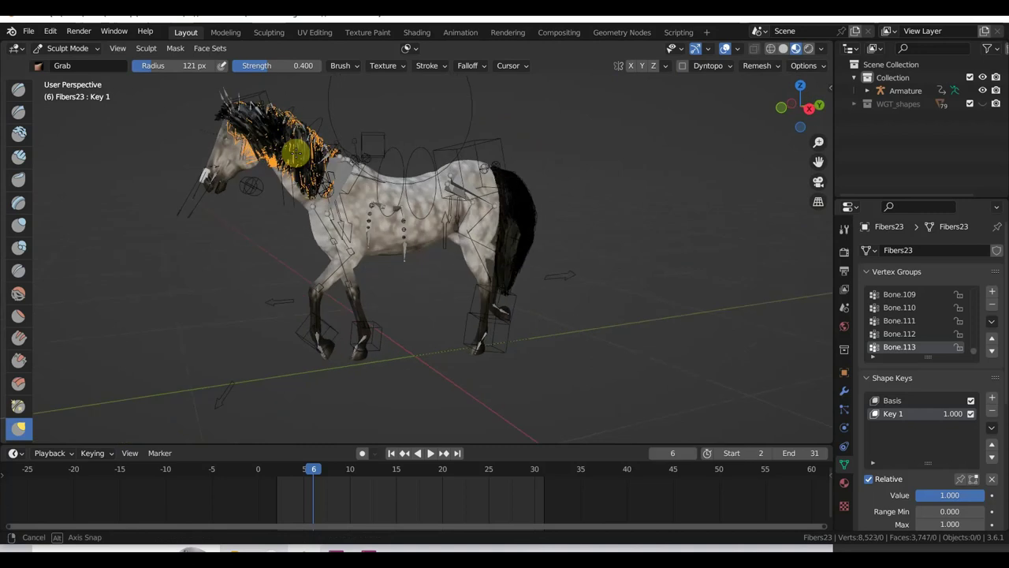
mouse_move(294, 152)
mouse_down()
mouse_move(325, 167)
mouse_move(322, 124)
mouse_move(316, 131)
mouse_move(329, 129)
mouse_up()
mouse_move(329, 129)
middle_down()
mouse_move(473, 169)
mouse_move(450, 176)
middle_up()
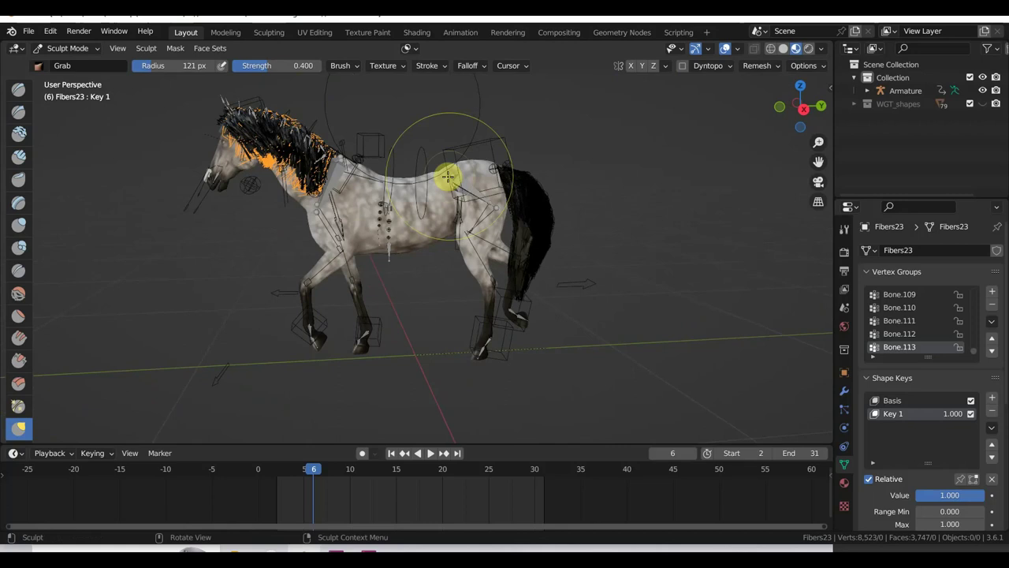
Keyframe the Key 1 value at 1 on frame 6, 0 on frame 13, and 0.567 on frame 20.
click(993, 496)
drag(315, 471, 388, 484)
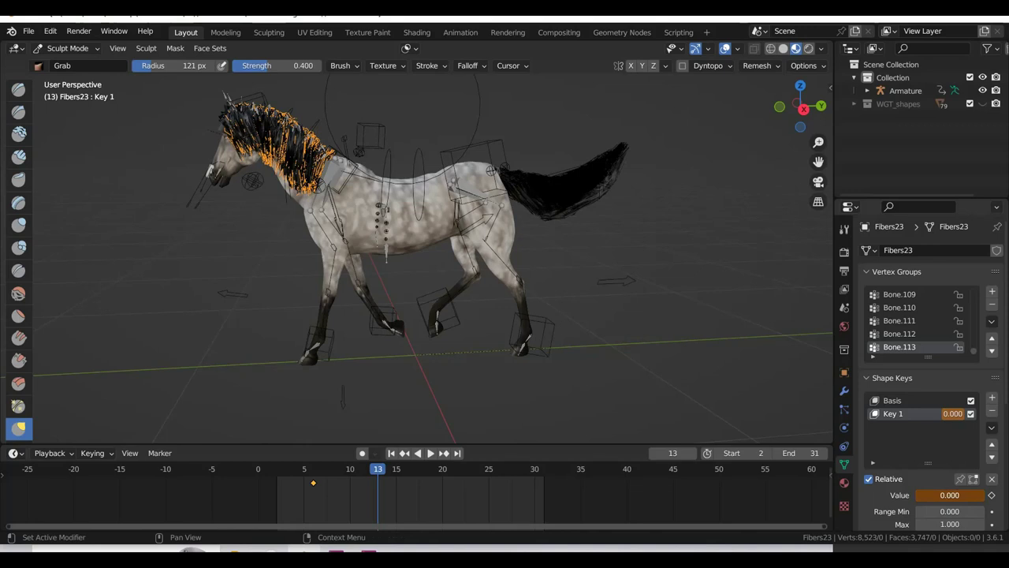
click(992, 495)
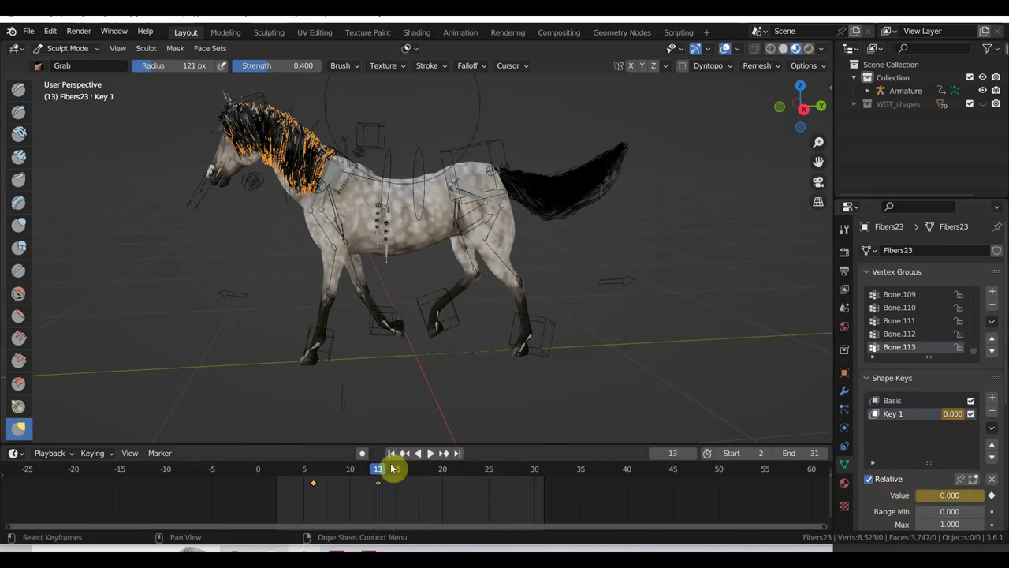
drag(400, 471, 442, 471)
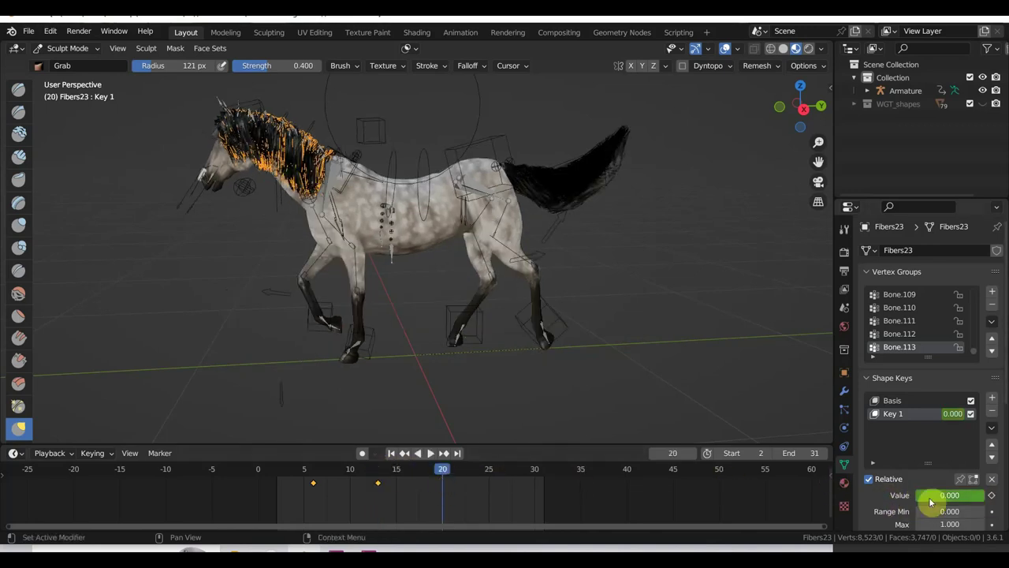
drag(931, 495, 969, 495)
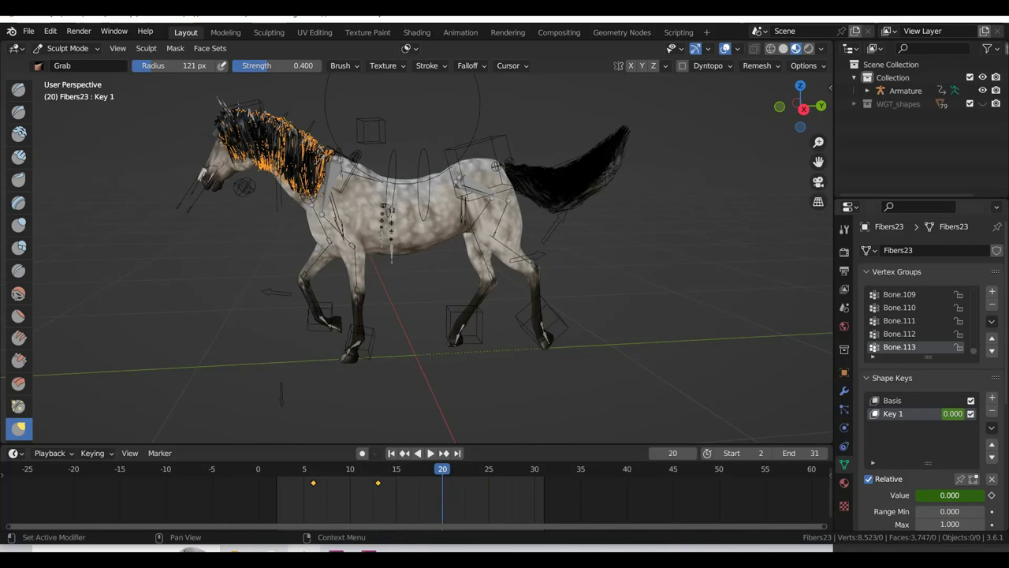
click(983, 495)
Keyframe Key 1 at 0 on frame 28 and at full value 1 on frame 31.
key(space)
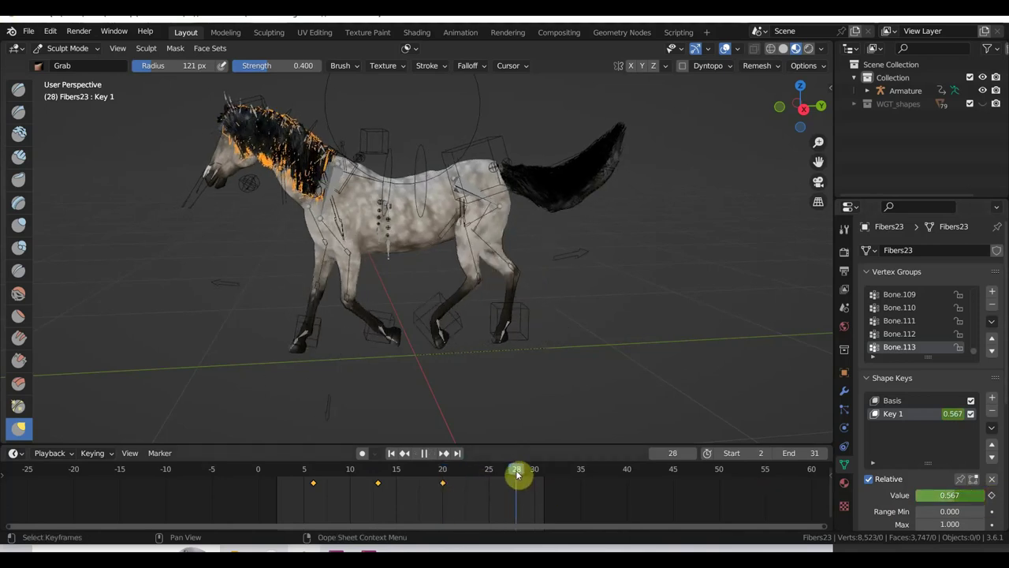
key(space)
drag(964, 495, 923, 495)
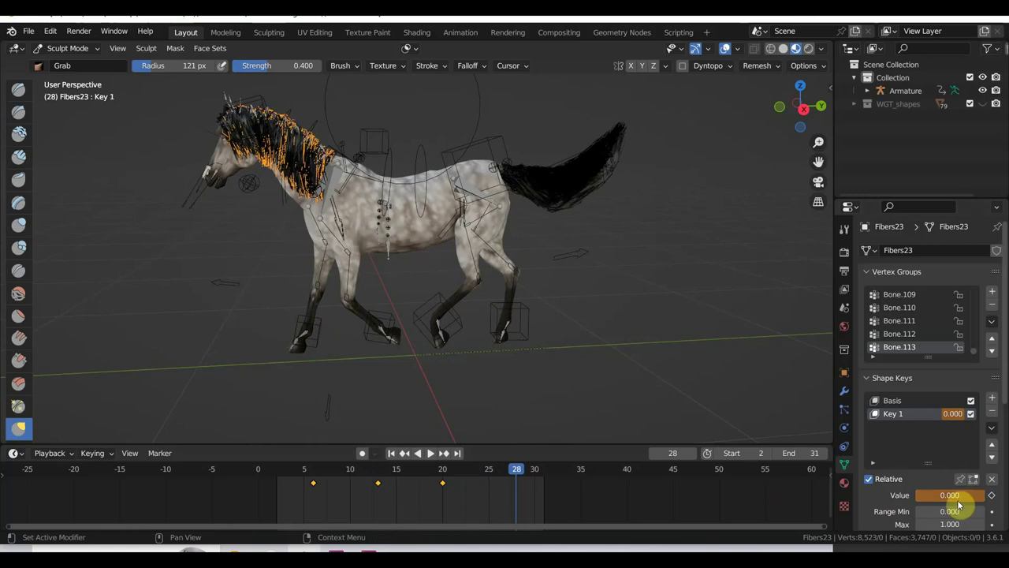
click(992, 495)
key(space)
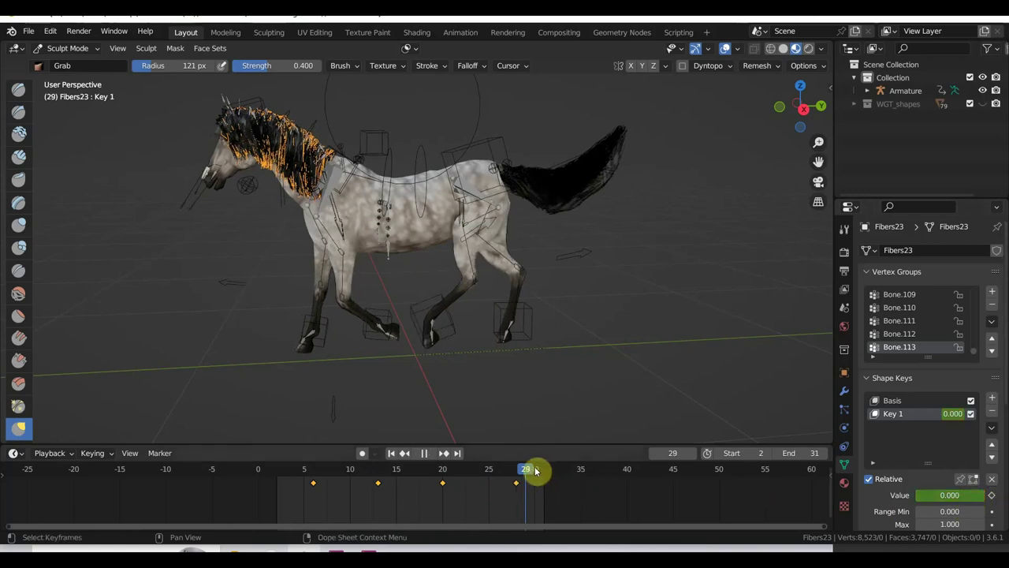
click(540, 471)
drag(941, 495, 990, 495)
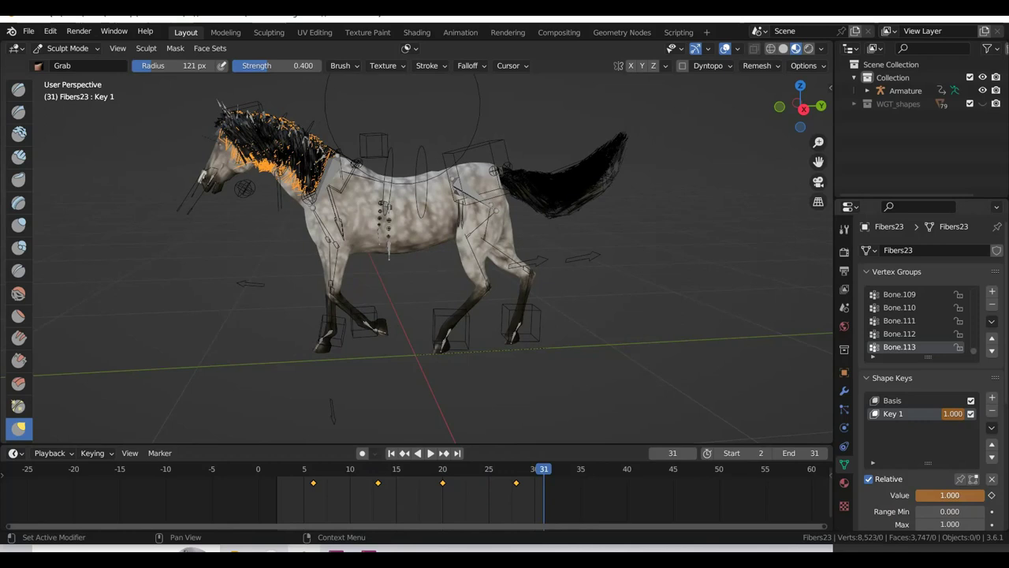
click(991, 495)
Keyframe Key 1 at value 0 on the start frame 2.
click(278, 476)
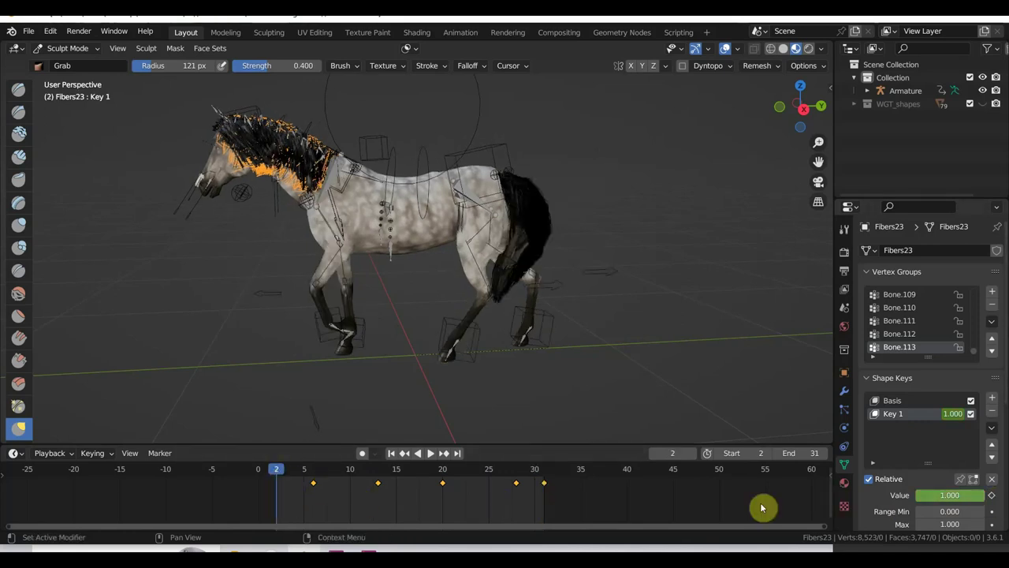
drag(977, 495, 922, 495)
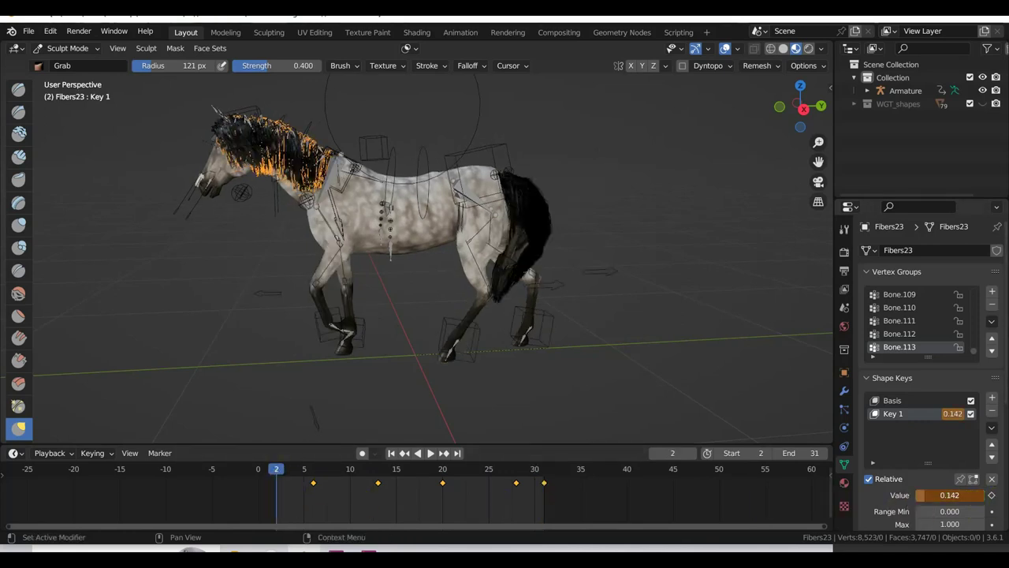
click(991, 495)
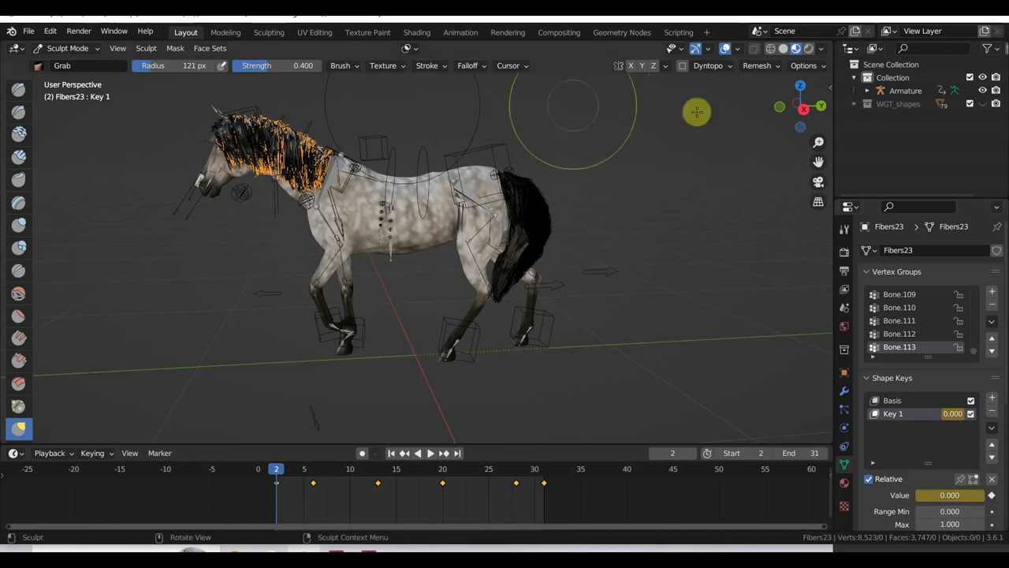
Return to Object Mode, deselect the mane, and play the walk cycle in right side view, stopping at frame 19.
click(63, 49)
click(64, 60)
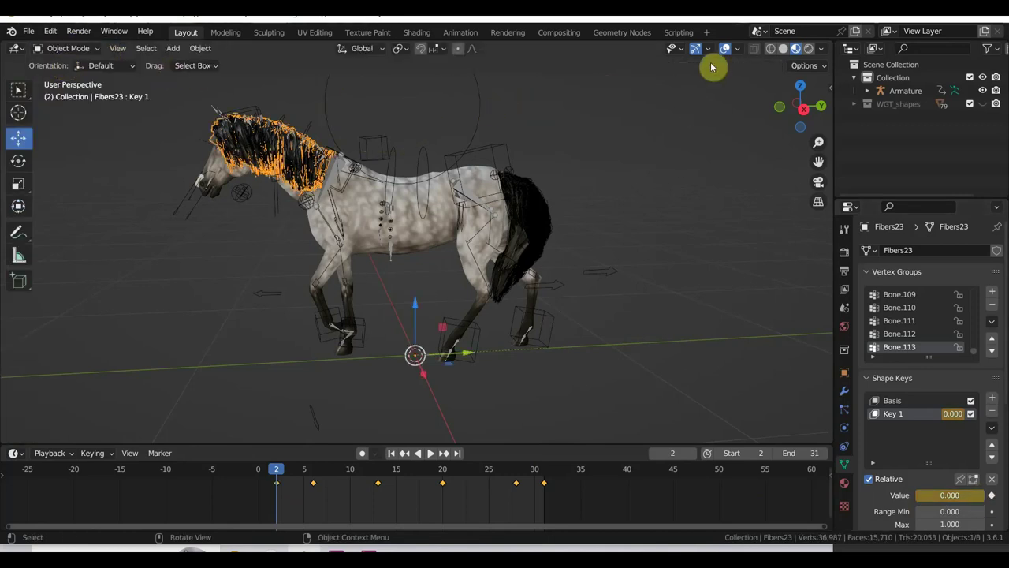
click(735, 150)
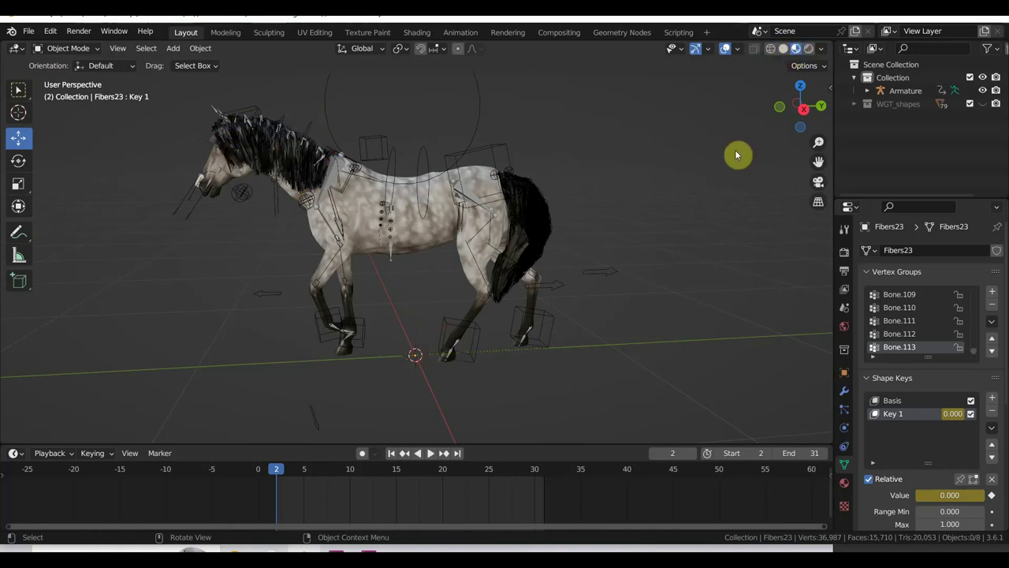
key(space)
scroll(717, 250, up, 3)
scroll(718, 251, up, 2)
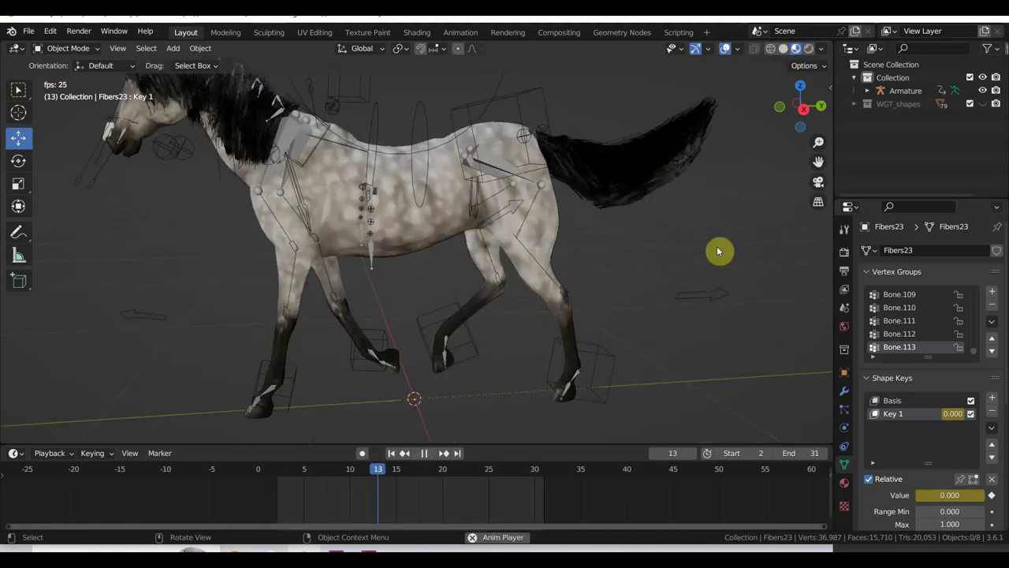
key(KP_3)
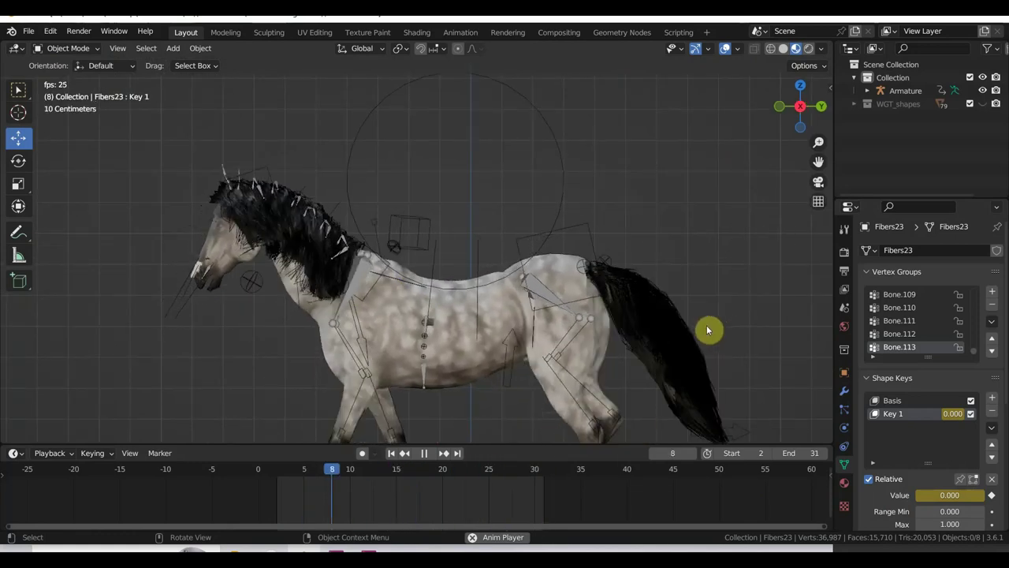
key(space)
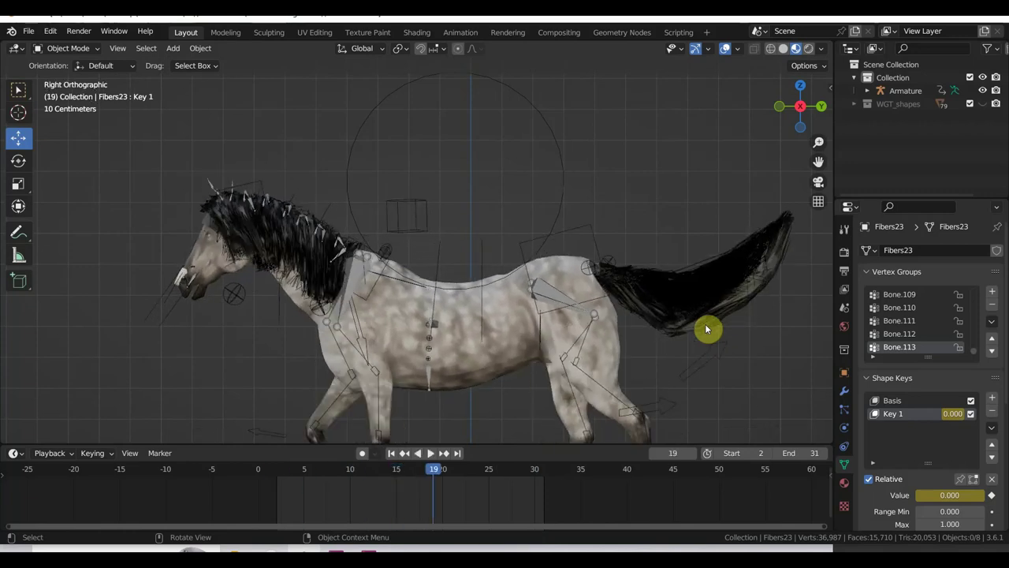
Select the tail object Fibers84.
scroll(707, 319, down, 2)
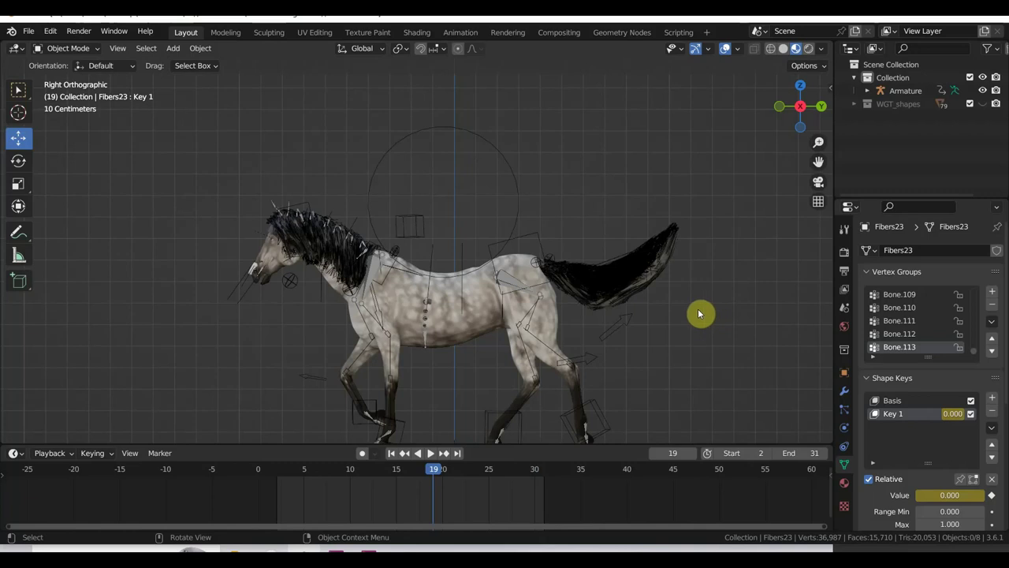
click(649, 281)
scroll(579, 257, up, 1)
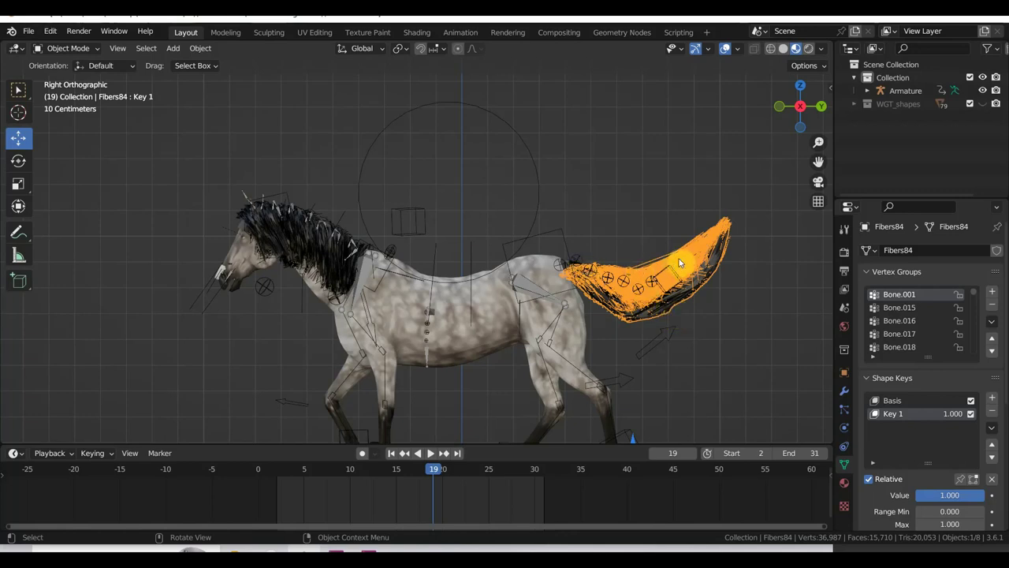
Replay the walk animation, inspecting the head, neck and tail, and stop at frame 25.
key(space)
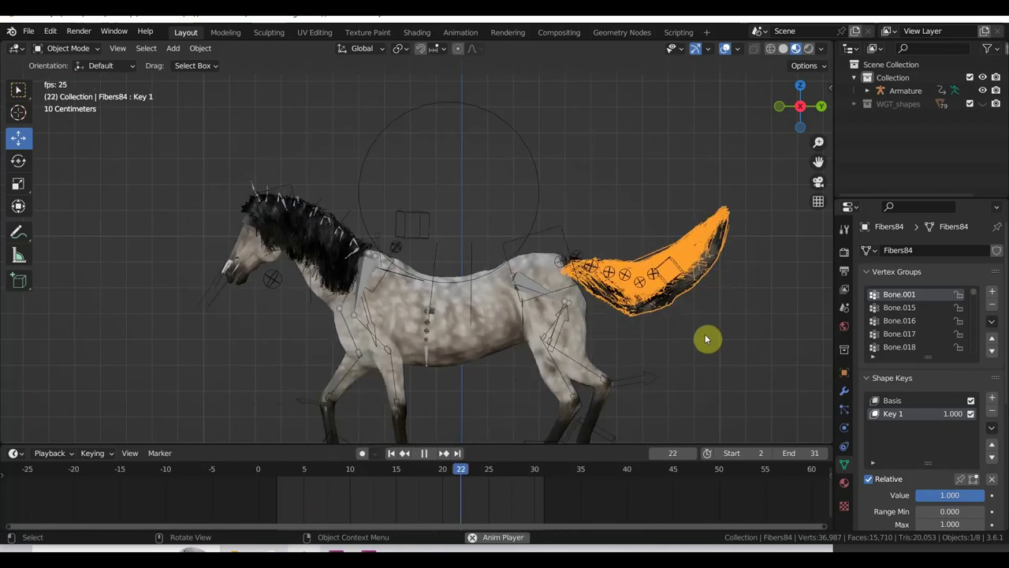
scroll(509, 354, up, 2)
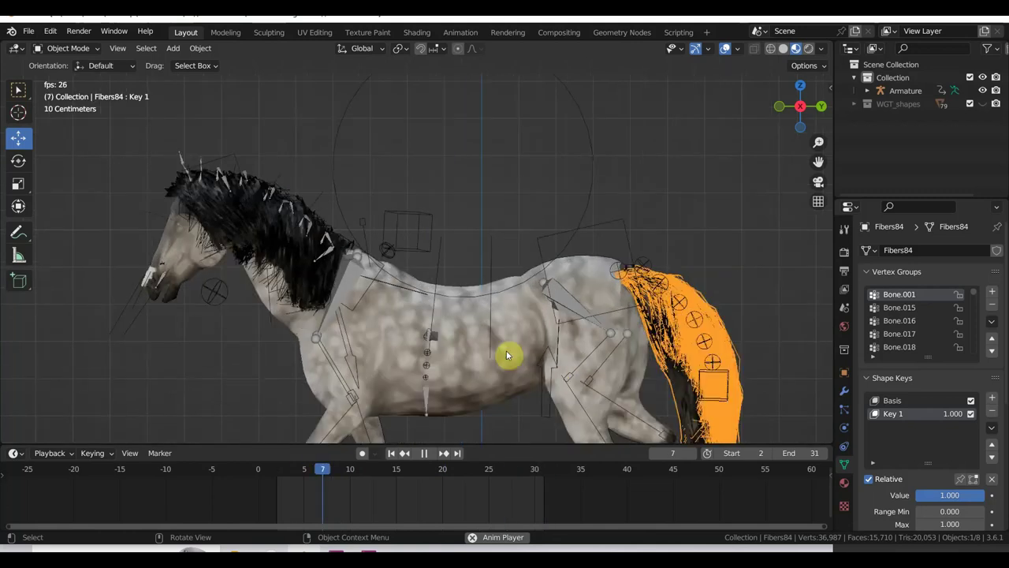
scroll(510, 354, up, 2)
scroll(507, 315, up, 2)
mouse_move(506, 311)
shift+middle_down()
mouse_move(728, 333)
mouse_move(732, 320)
mouse_move(550, 328)
mouse_move(645, 313)
mouse_move(353, 233)
shift+middle_up()
scroll(664, 325, up, 3)
scroll(664, 325, down, 2)
key(space)
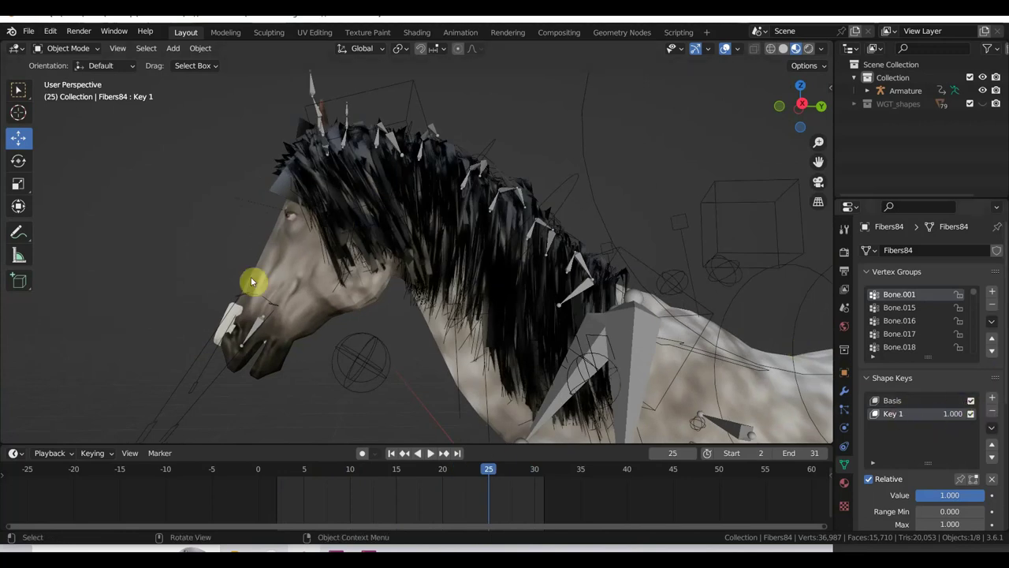
scroll(387, 237, down, 3)
mouse_move(388, 240)
middle_down()
mouse_move(527, 252)
mouse_move(418, 257)
mouse_move(462, 248)
middle_up()
scroll(462, 248, down, 3)
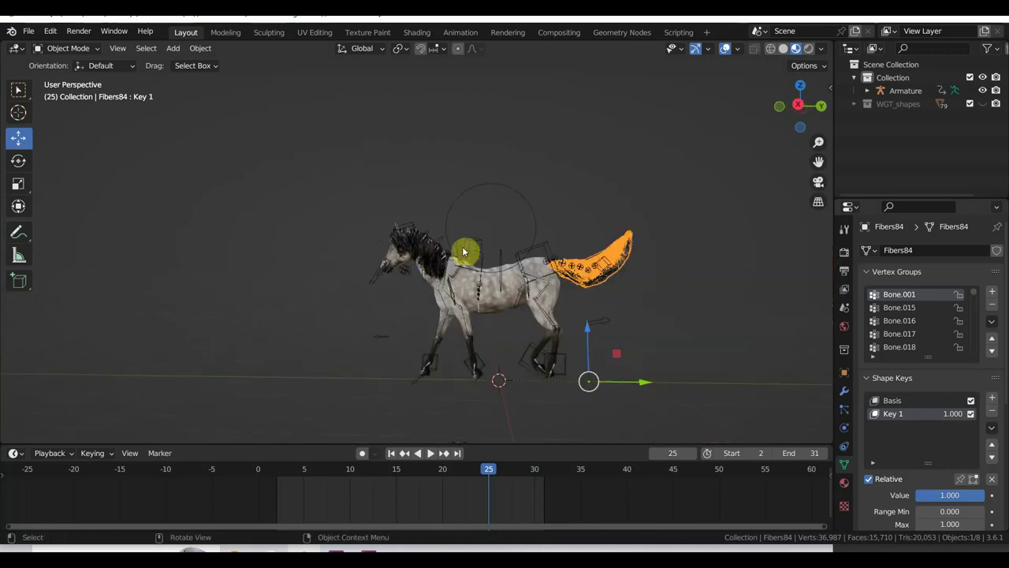
Play the animation from the start and stop it at frame 0.
click(68, 48)
click(62, 64)
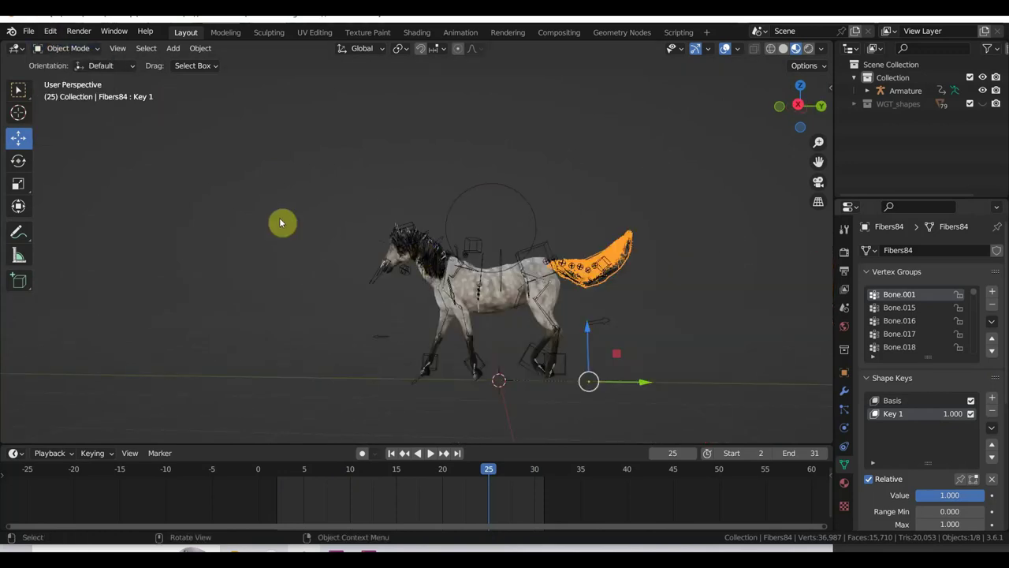
click(258, 470)
key(space)
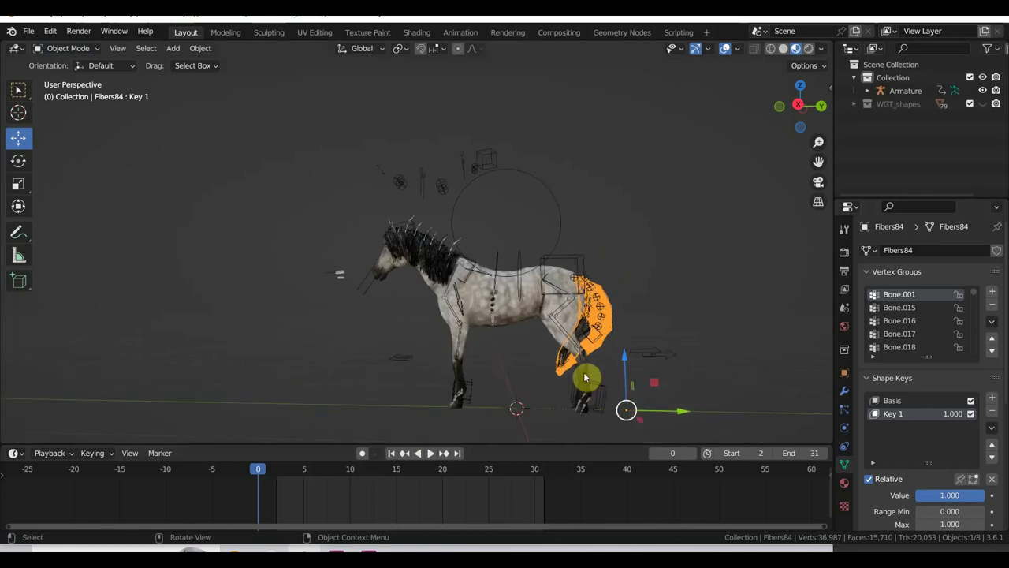
scroll(592, 373, up, 3)
key(Escape)
shift+middle_drag(531, 337, 405, 282)
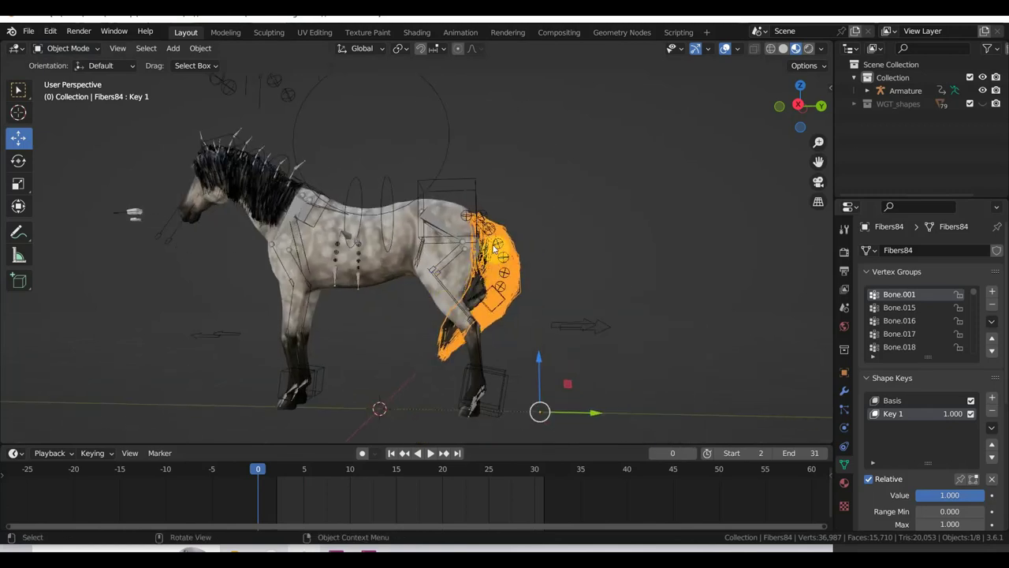
Select the armature at frame 1 and enter Pose Mode, framing the tail bones in right side view.
click(483, 217)
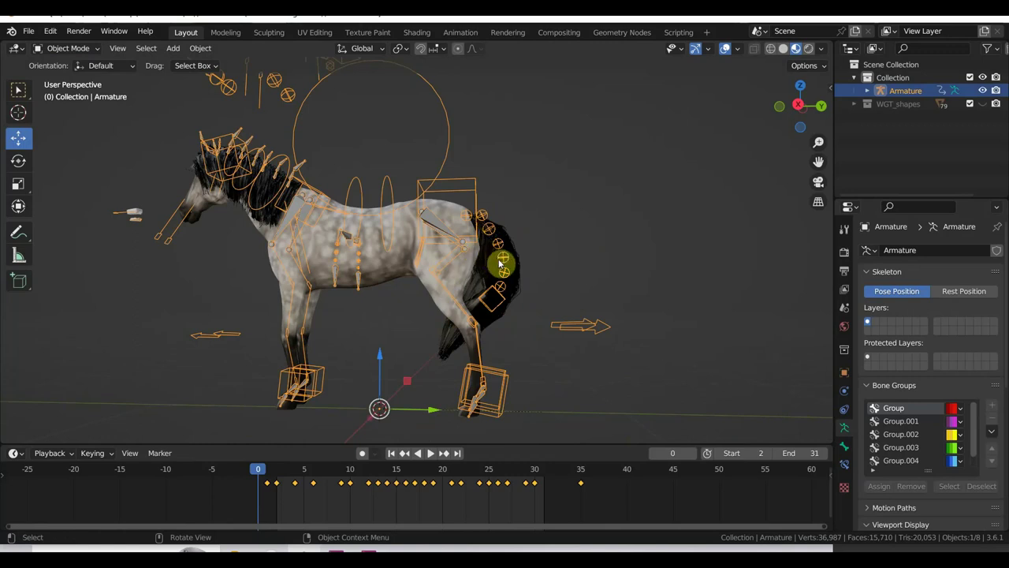
key(space)
click(265, 471)
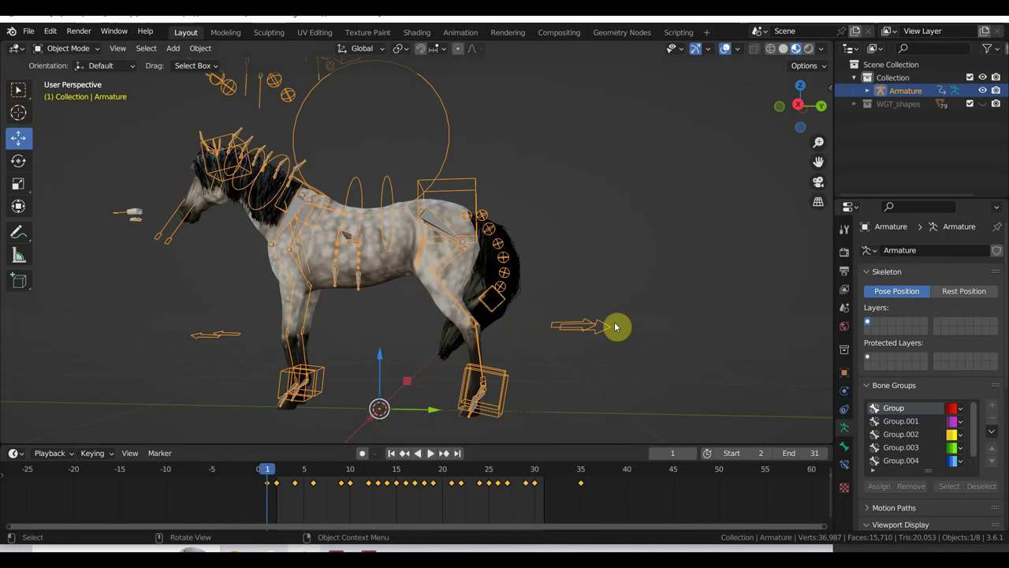
click(79, 48)
click(71, 91)
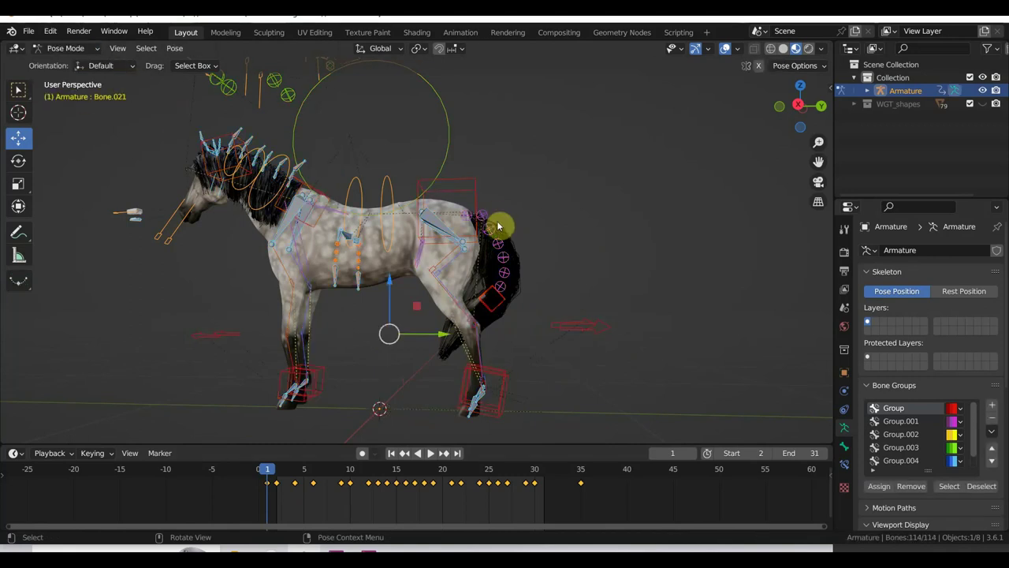
key(KP_3)
click(506, 269)
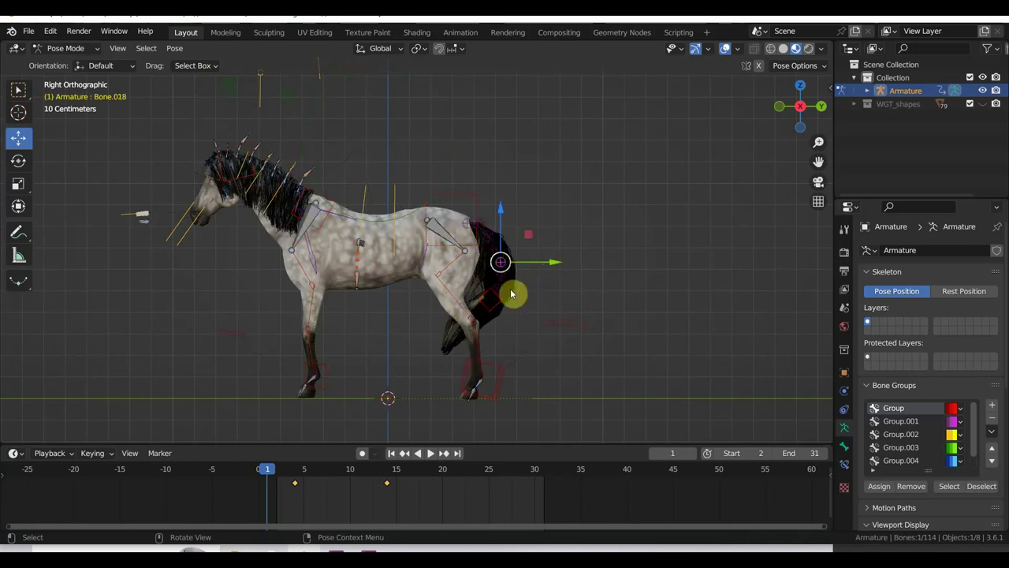
key(KP_Decimal)
scroll(670, 334, down, 6)
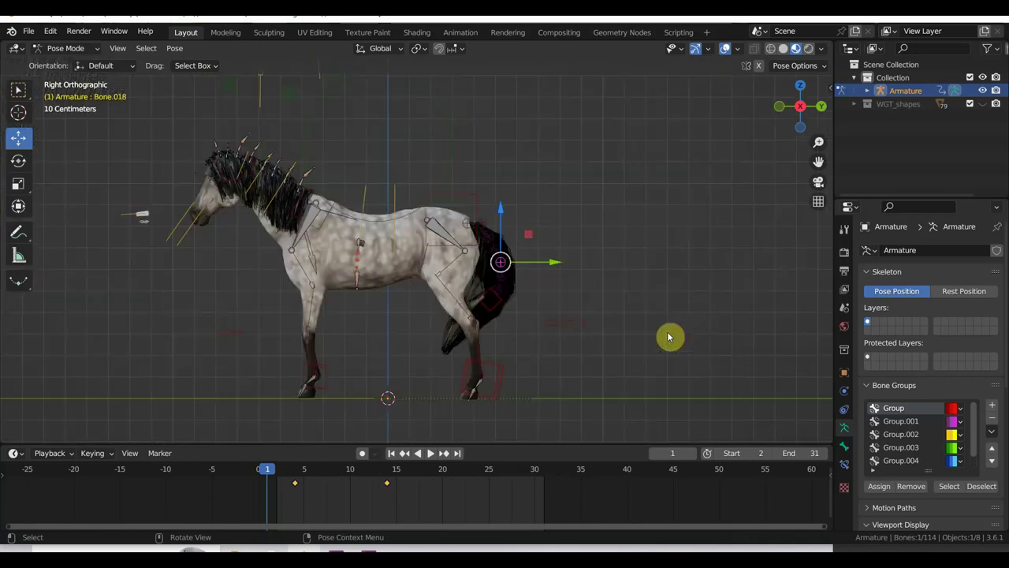
scroll(666, 333, up, 1)
shift+middle_drag(662, 331, 701, 323)
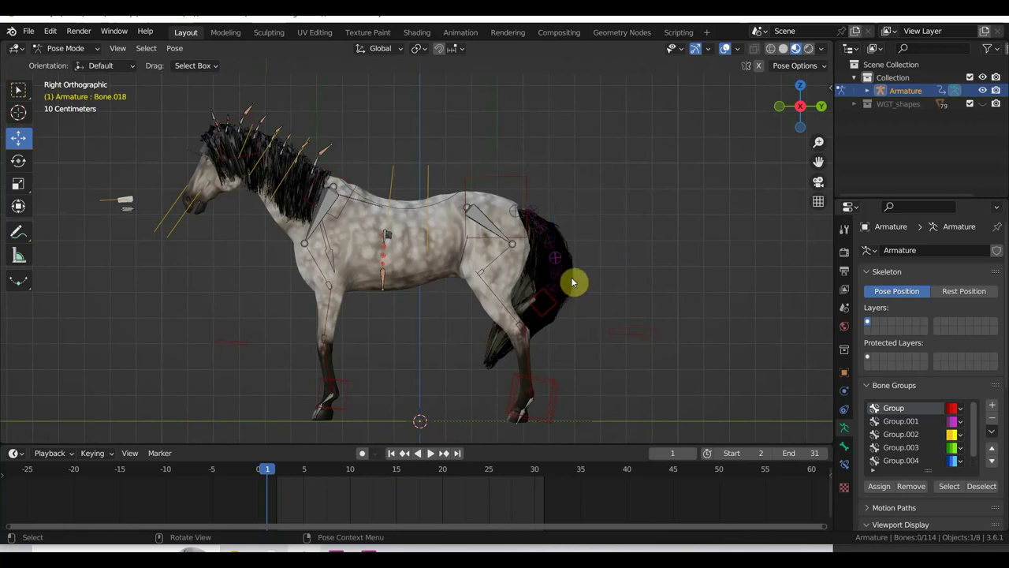
Clear all bones' location and rotation and key Location & Rotation for them at frame 1.
key(a)
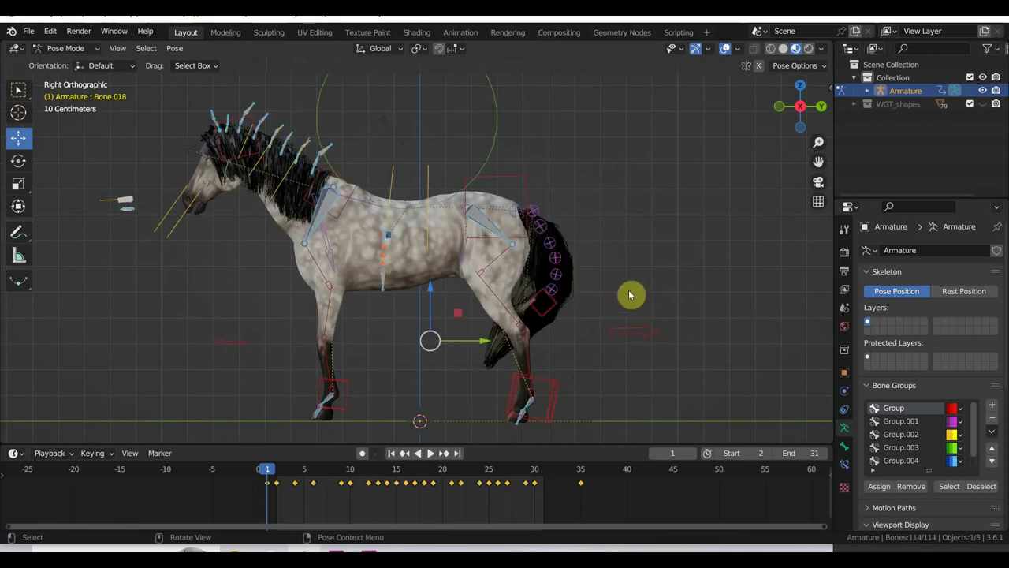
key(alt+g)
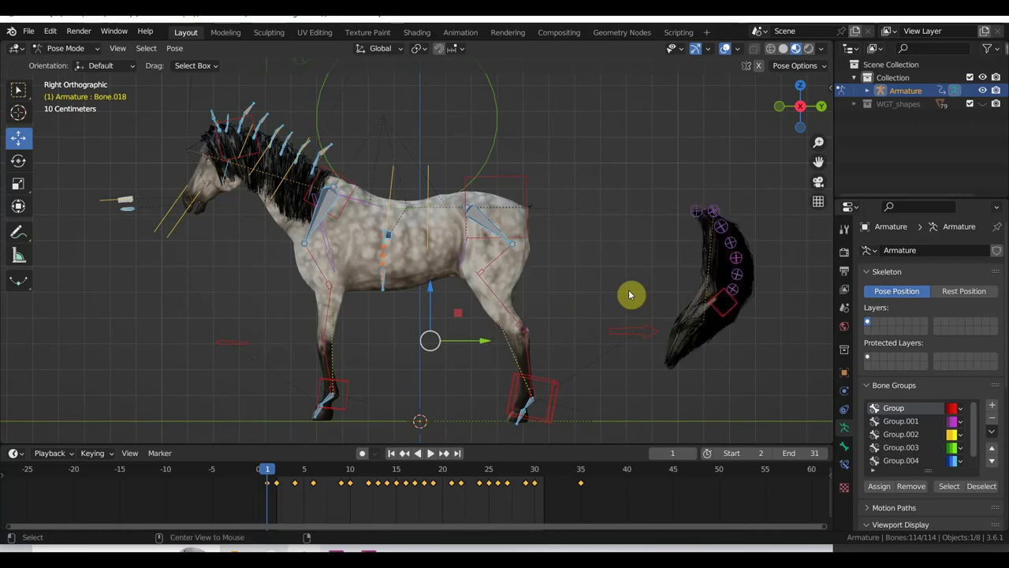
key(alt+r)
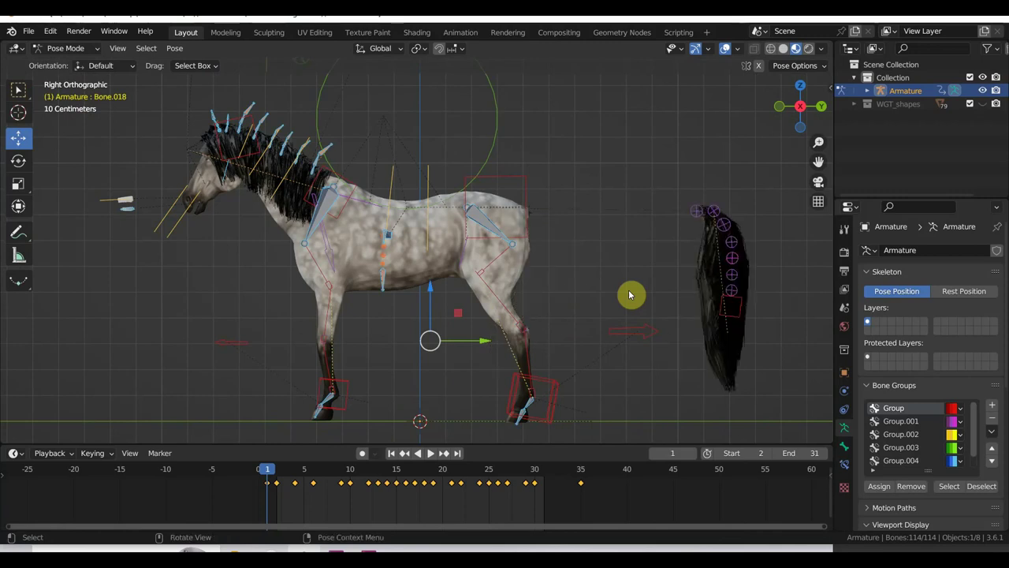
key(i)
click(629, 291)
click(720, 357)
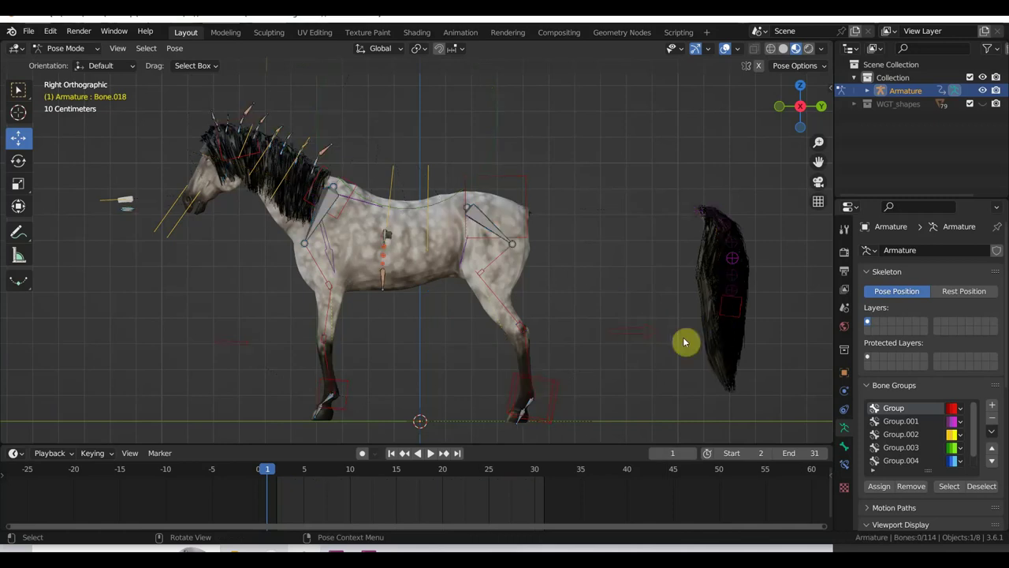
Return to Object Mode and delete the Fibers84 tail mesh.
click(79, 48)
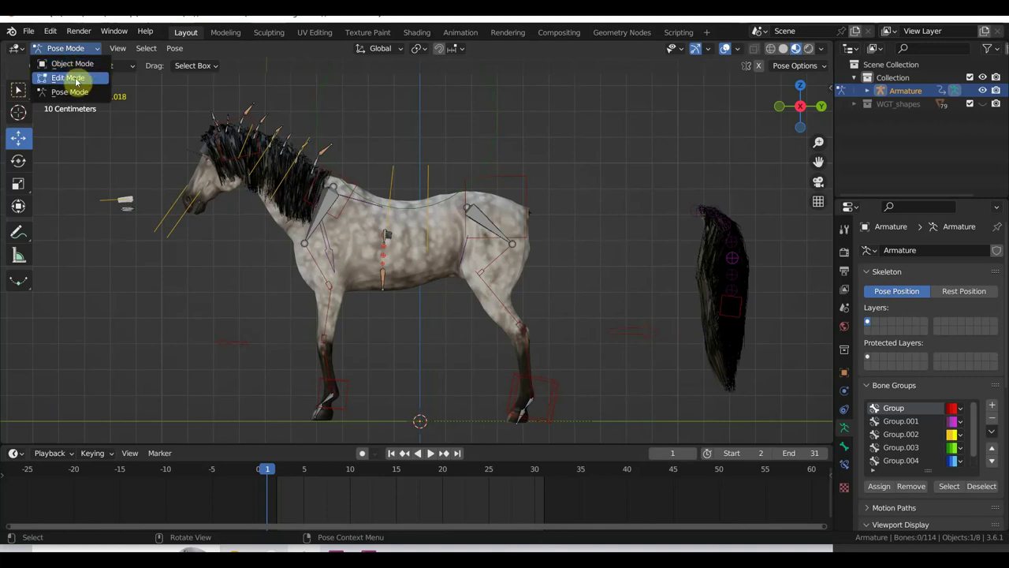
click(75, 63)
click(706, 300)
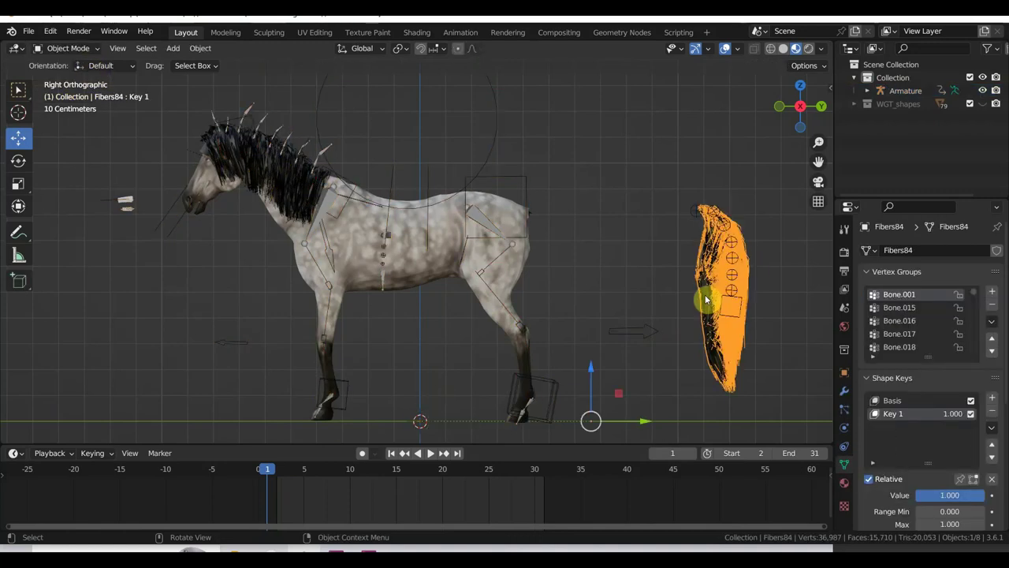
key(Delete)
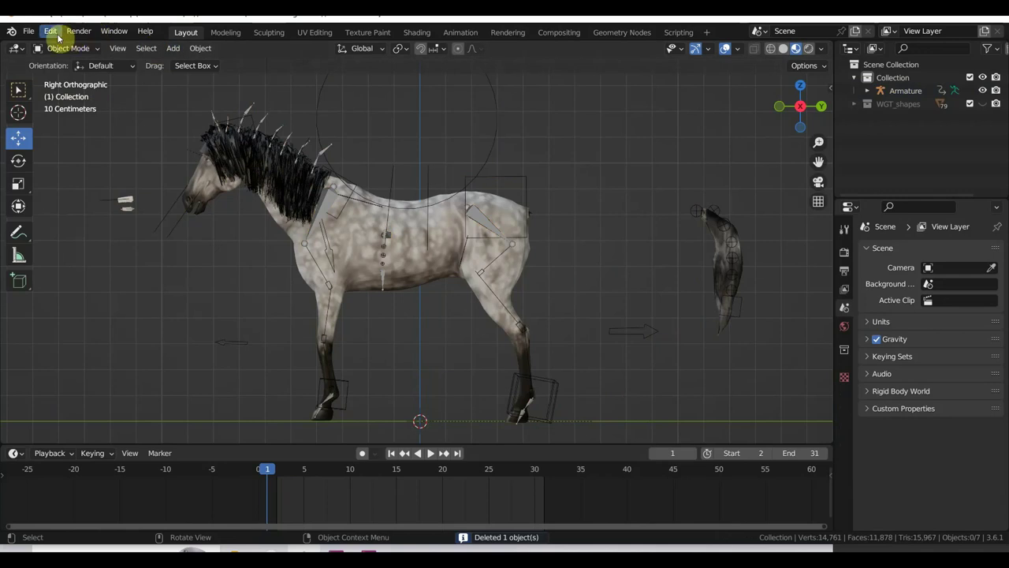
click(29, 31)
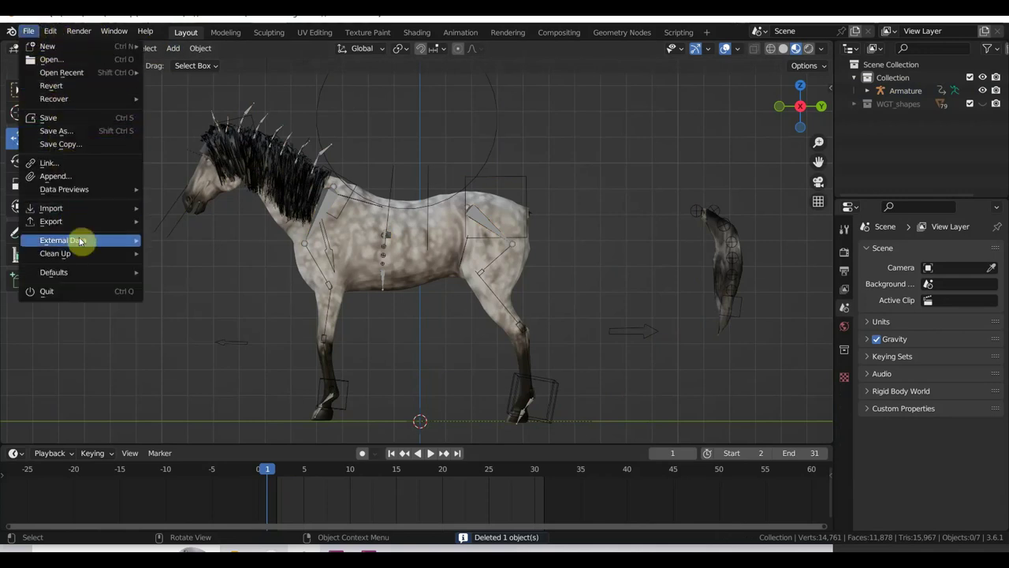
mouse_move(52, 208)
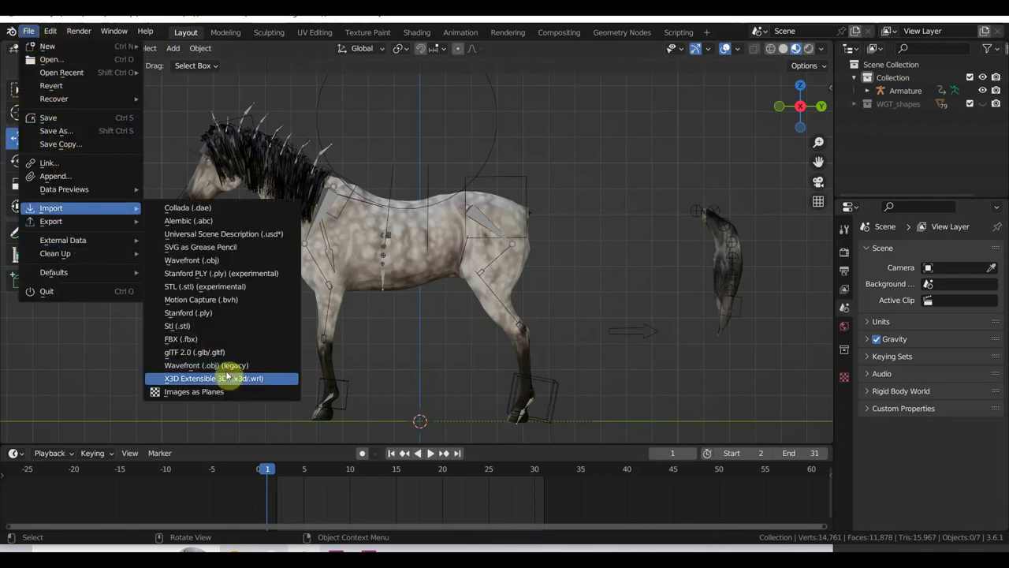
Import Fibers84.OBJ as Wavefront OBJ from the Desktop's новый конь folder.
click(234, 365)
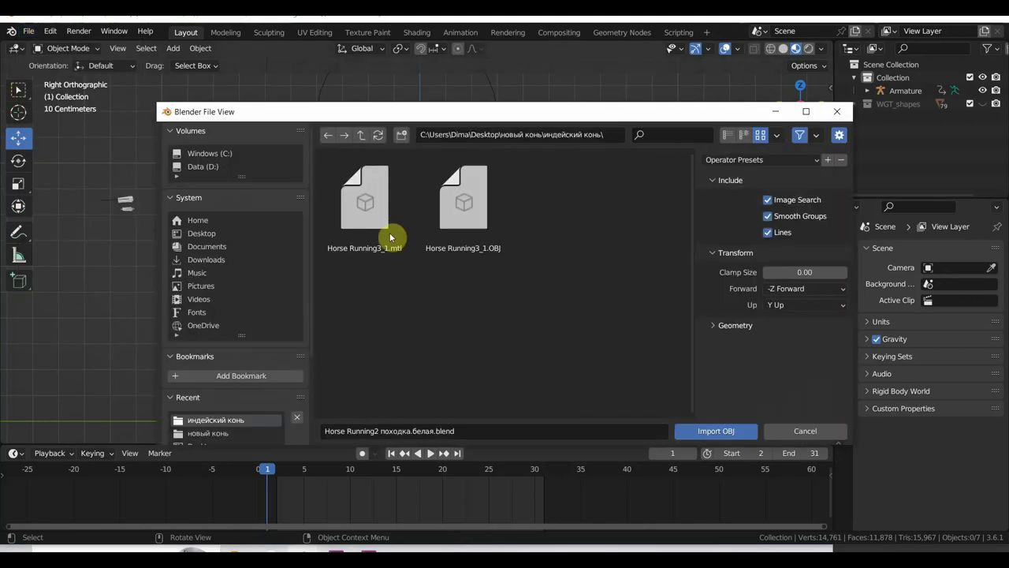
click(201, 234)
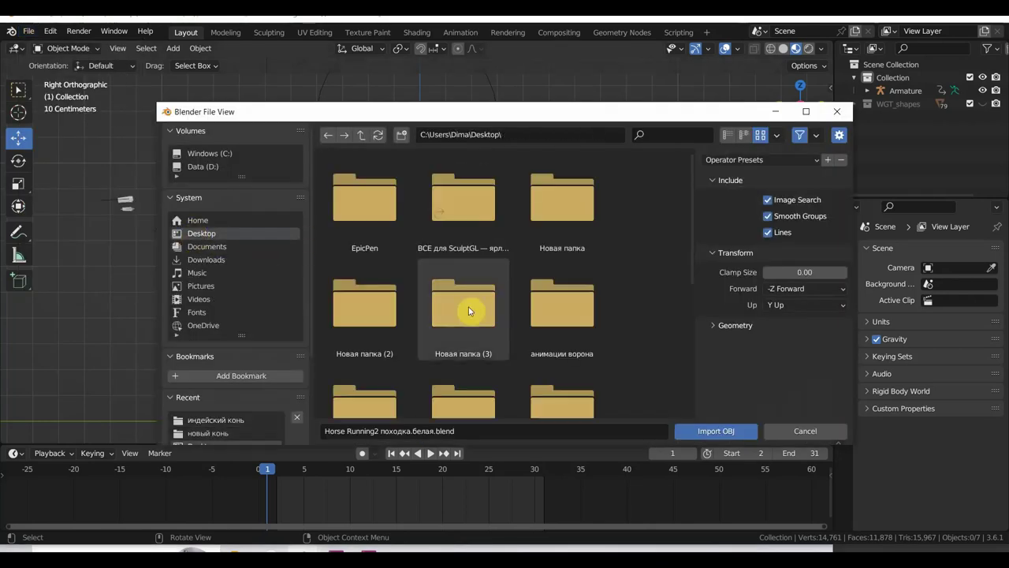
scroll(492, 319, down, 2)
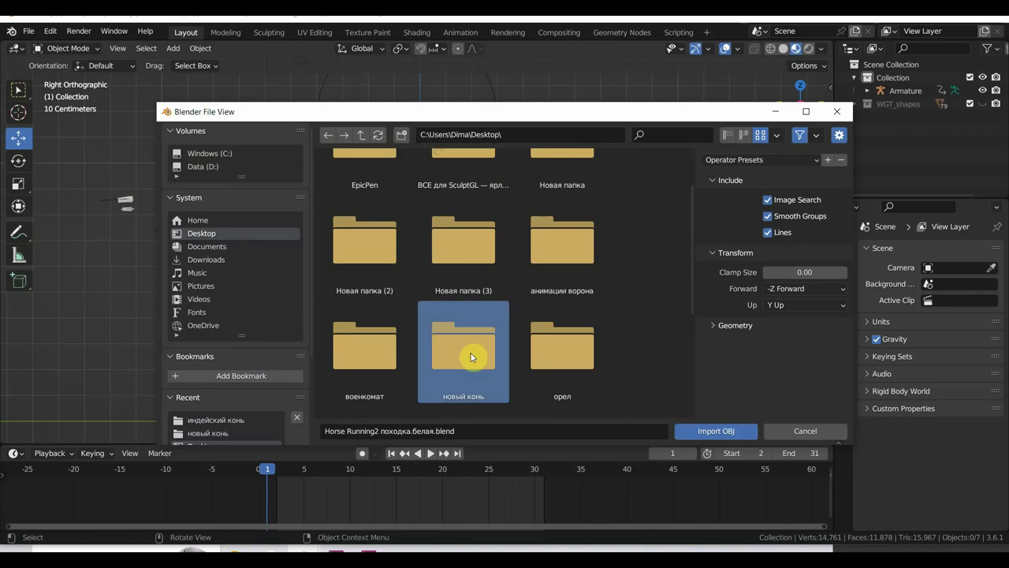
double_click(473, 357)
double_click(485, 345)
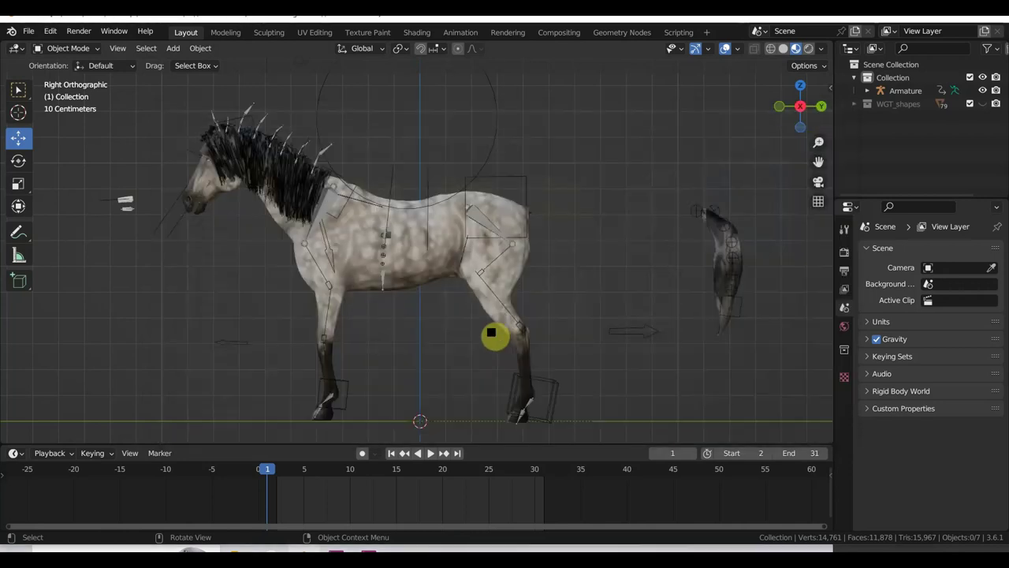
Scale the imported Fibers84.001 mesh down to 0.346, undoing a flipped first attempt.
scroll(634, 308, down, 8)
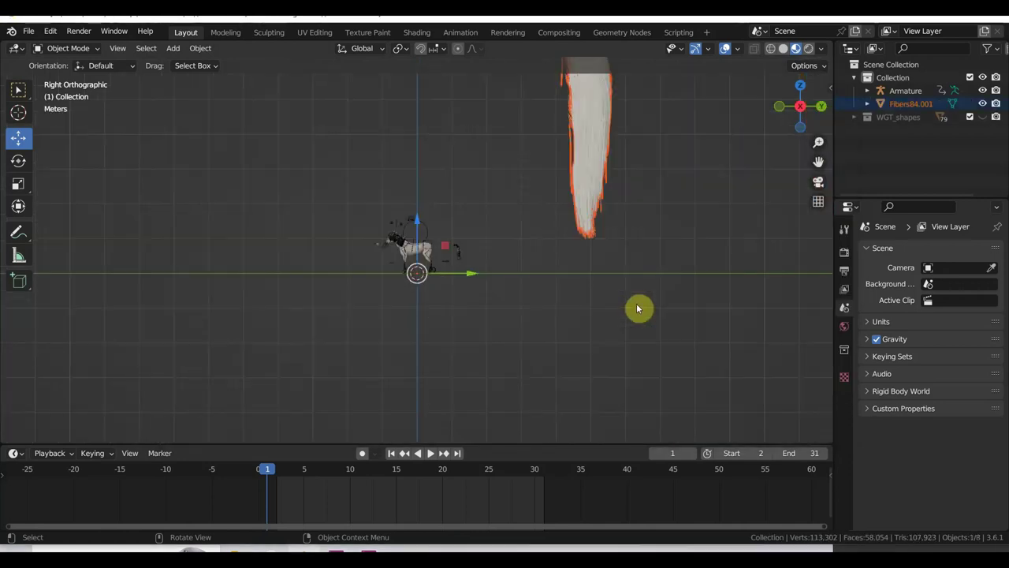
key(s)
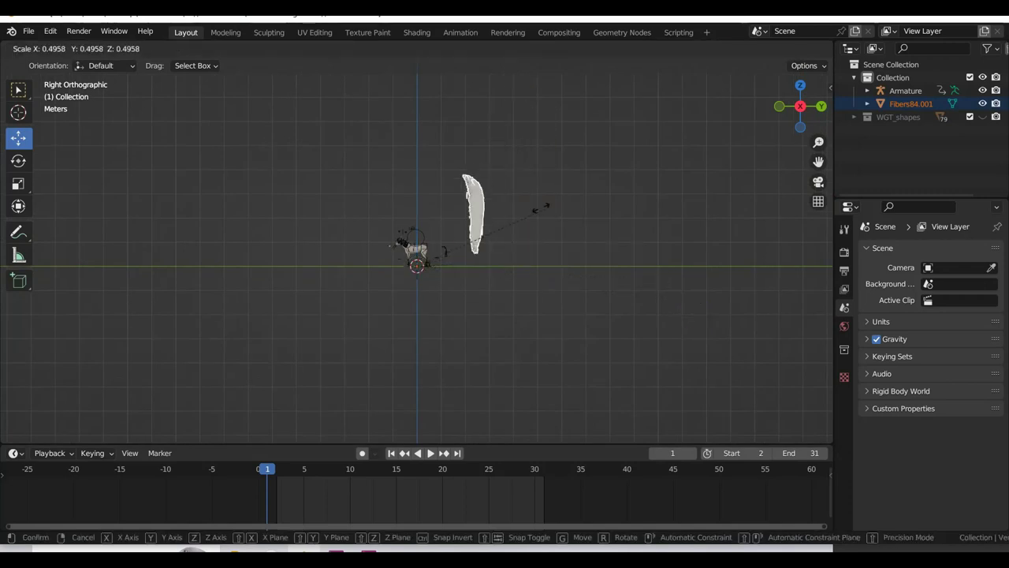
click(316, 249)
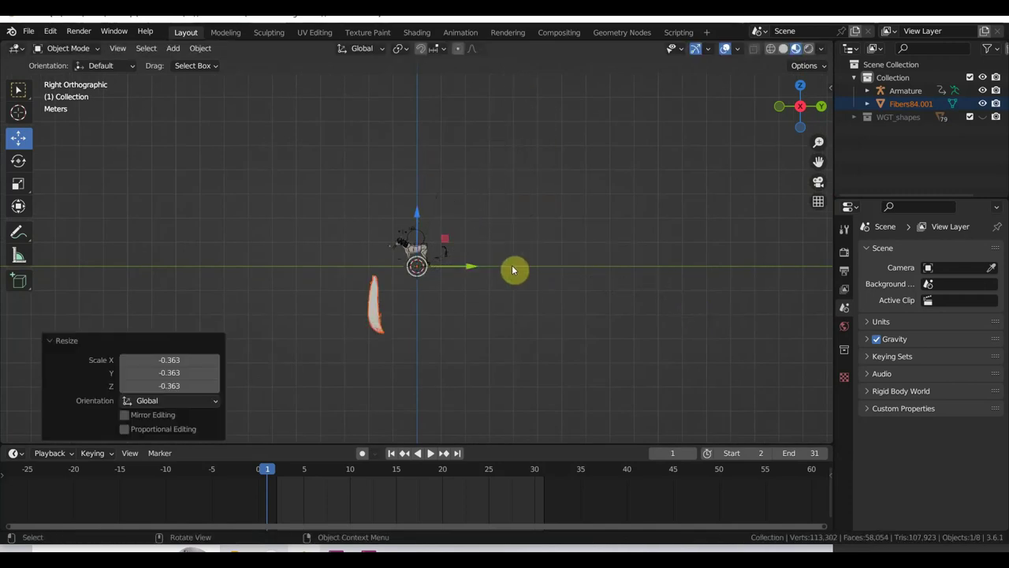
key(ctrl+z)
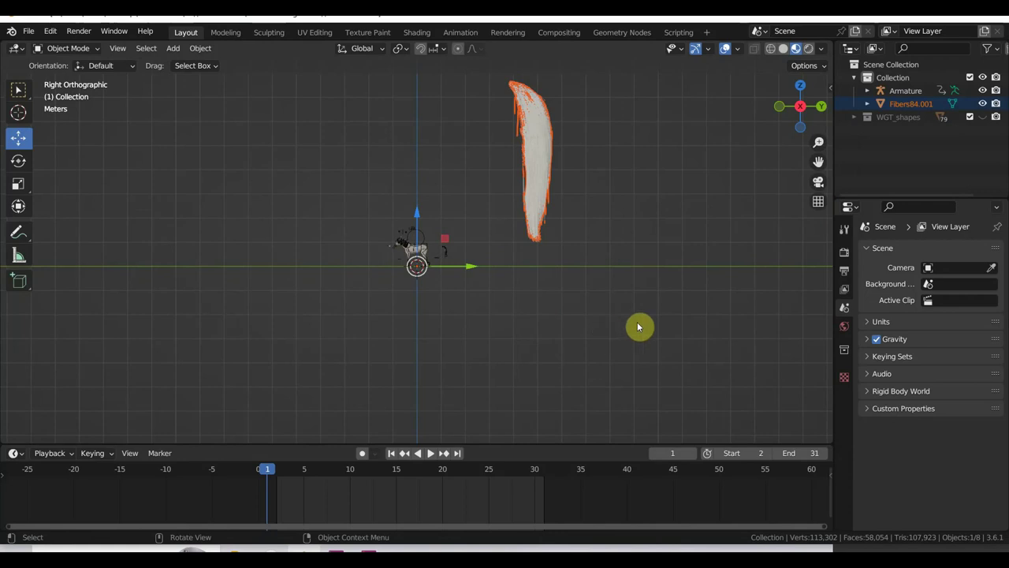
key(s)
click(511, 298)
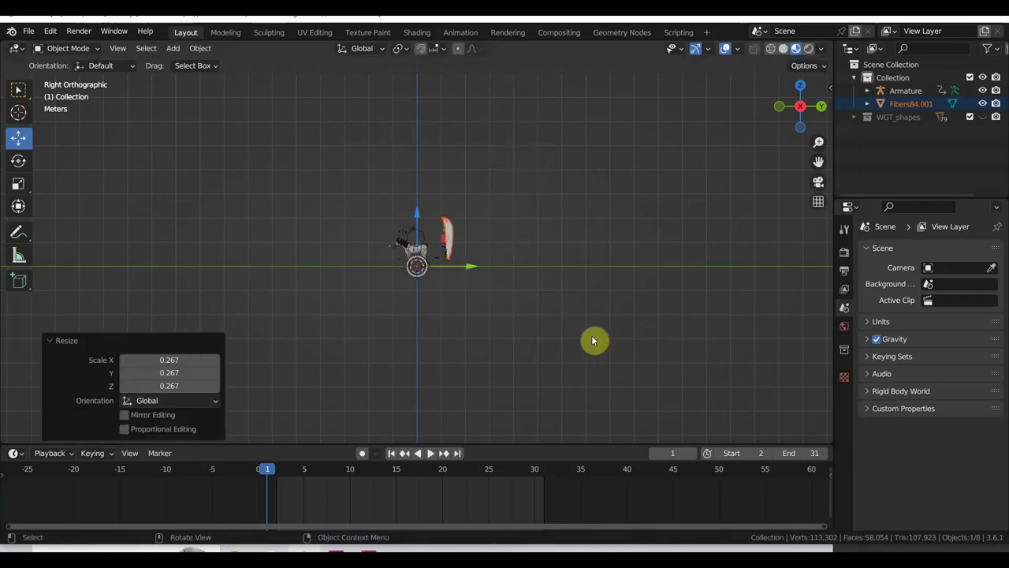
key(s)
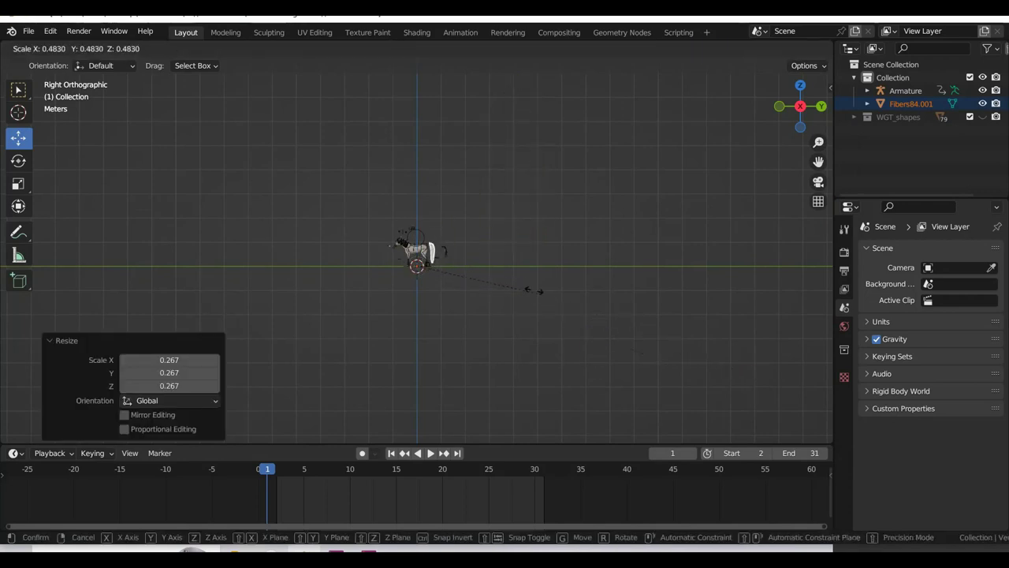
click(505, 273)
Move the tail mesh behind the horse, about 0.739 m along Y and 0.123 m up.
scroll(507, 277, up, 6)
scroll(510, 277, up, 2)
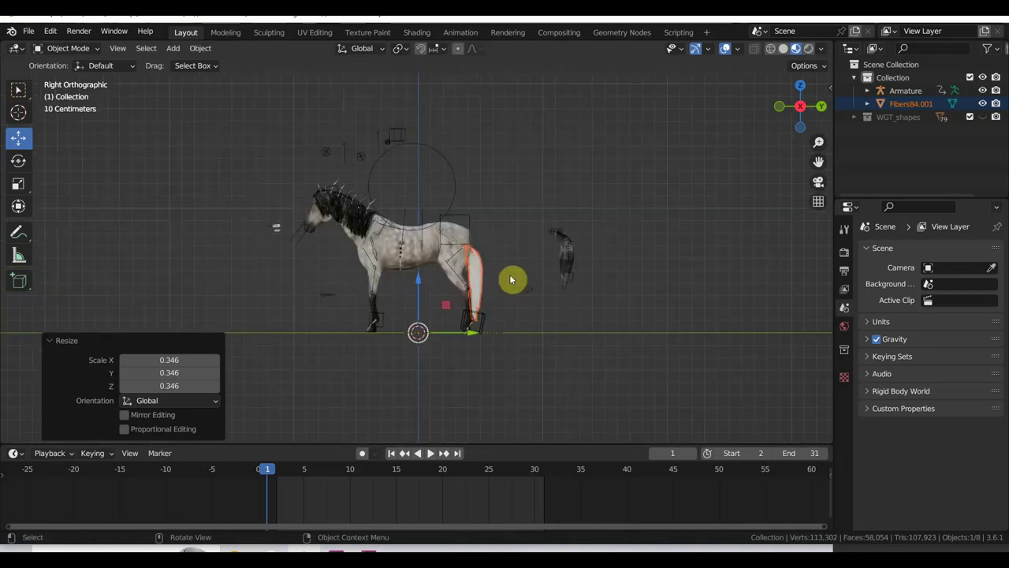
scroll(513, 279, up, 1)
key(g)
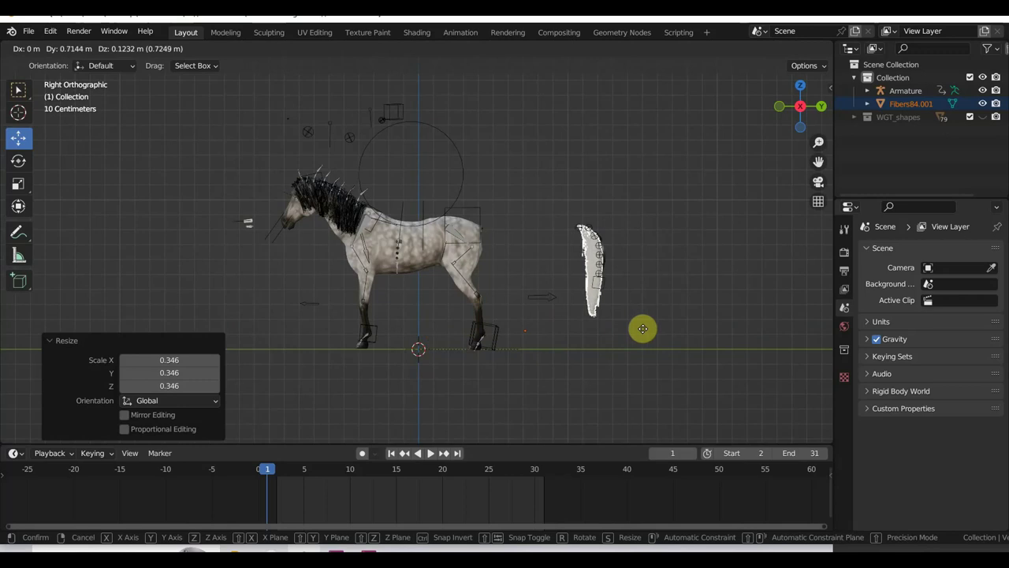
click(646, 333)
scroll(647, 333, up, 3)
scroll(552, 319, up, 2)
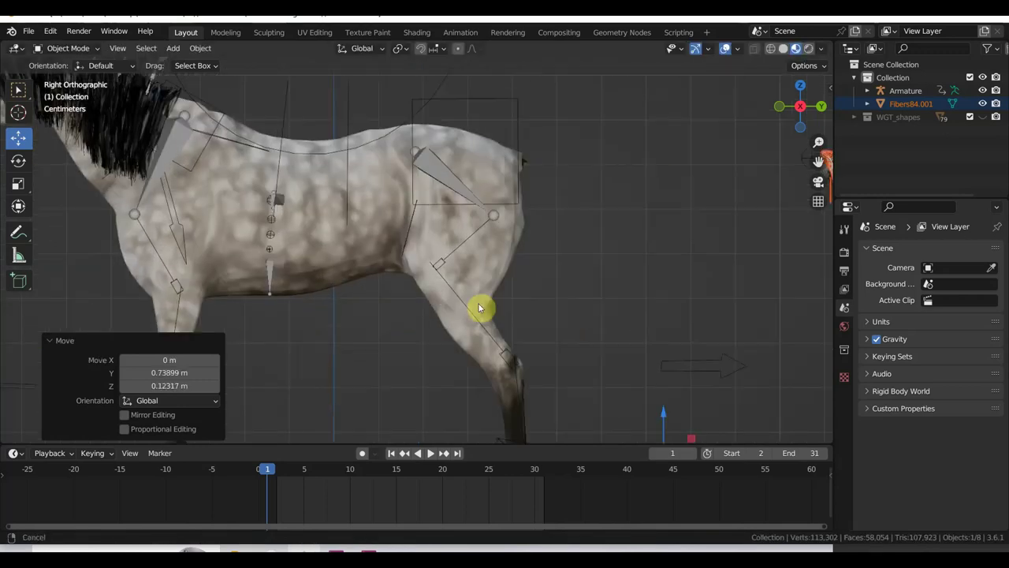
shift+middle_drag(479, 308, 221, 286)
middle_drag(345, 242, 523, 279)
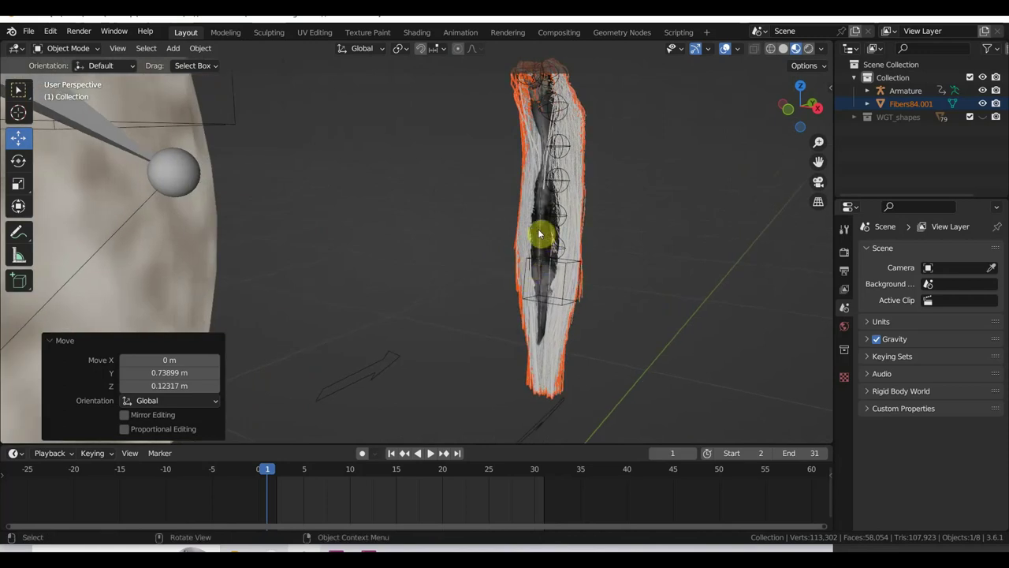
Join the fibers into the horse mesh and parent the hair to the Armature With Automatic Weights.
shift+click(540, 215)
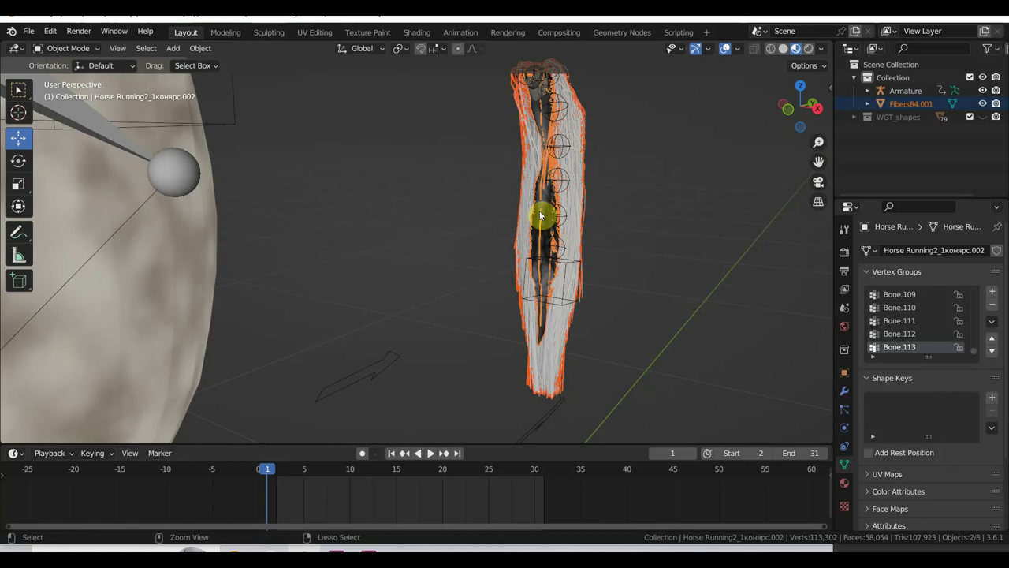
key(ctrl+j)
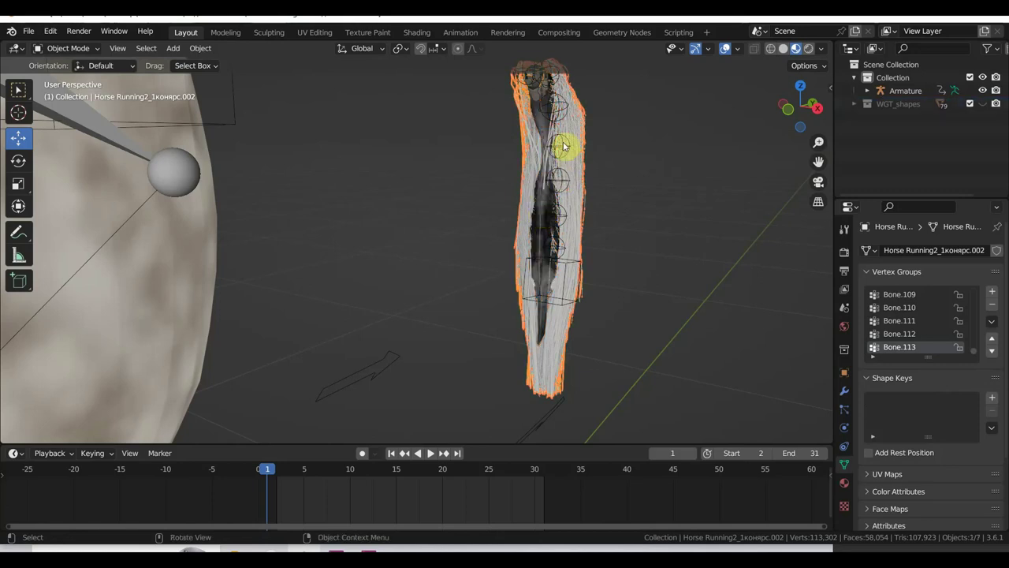
click(564, 146)
shift+click(542, 124)
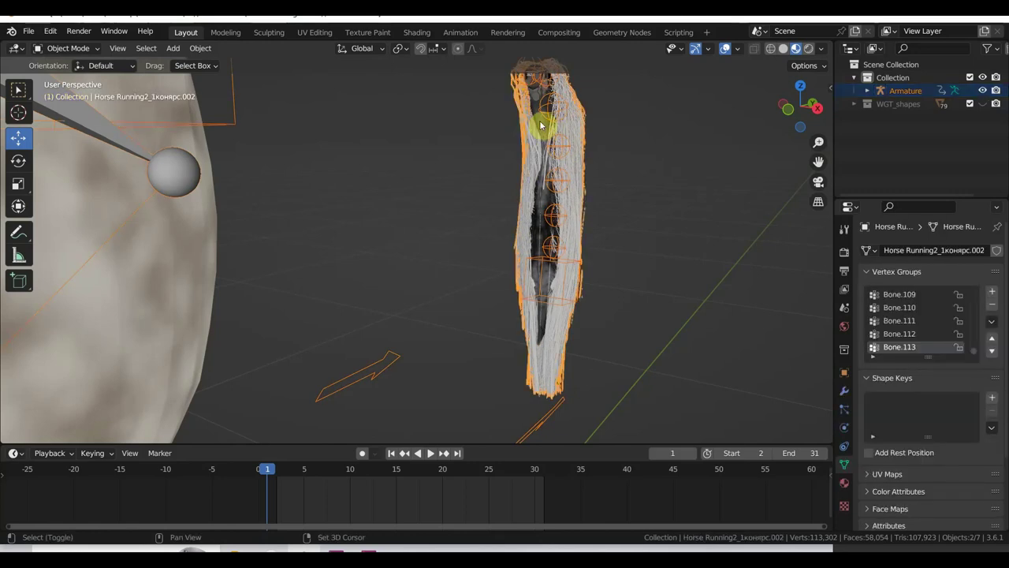
click(541, 124)
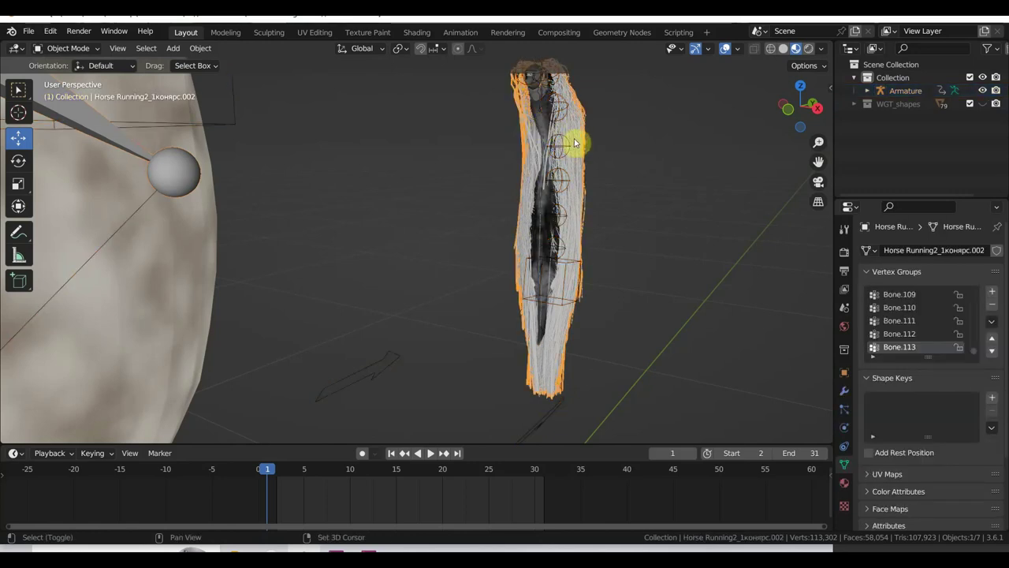
shift+click(568, 145)
key(ctrl+p)
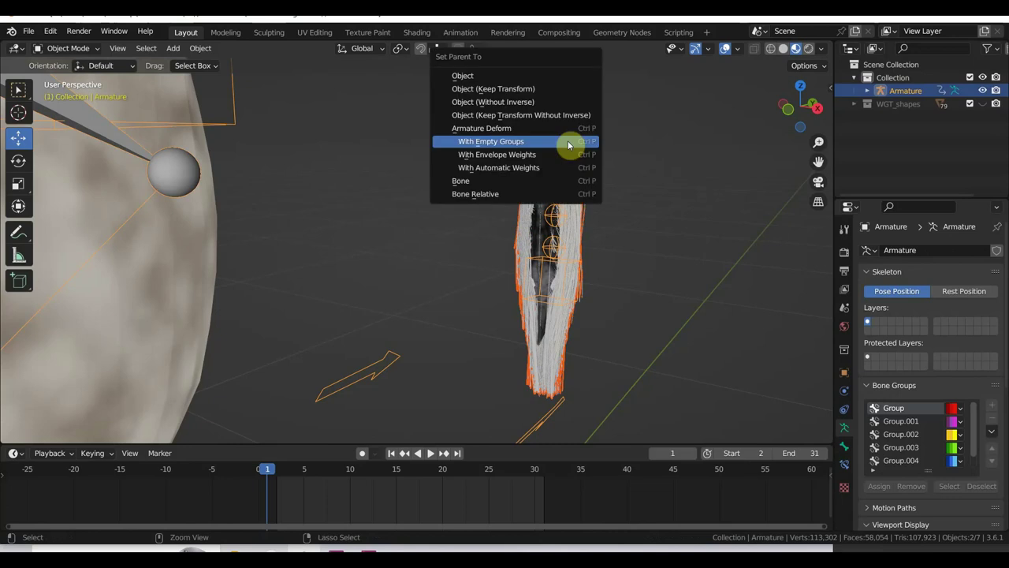
click(553, 168)
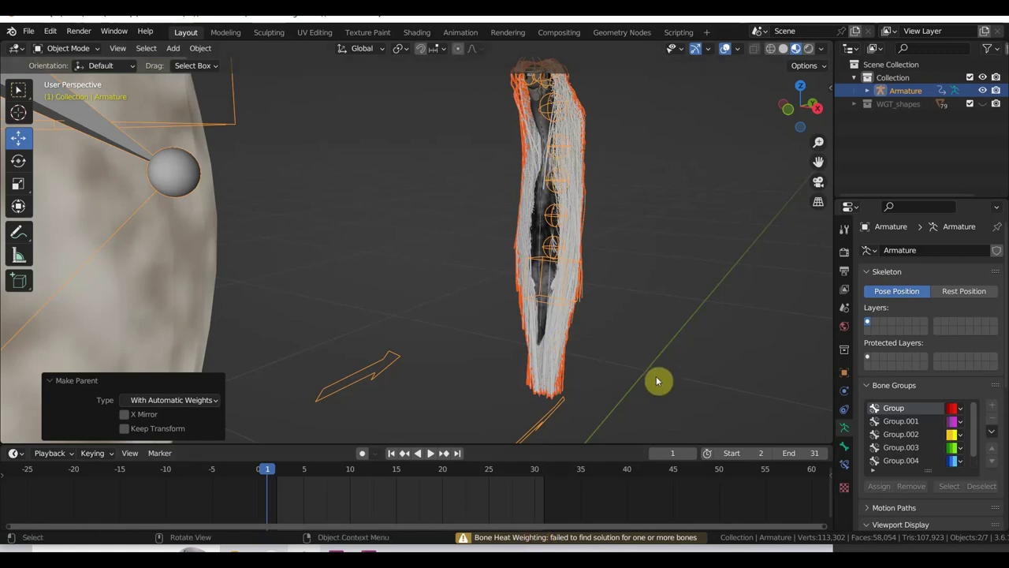
Check the hair and armature from the right side view and reselect the hair mesh.
key(KP_3)
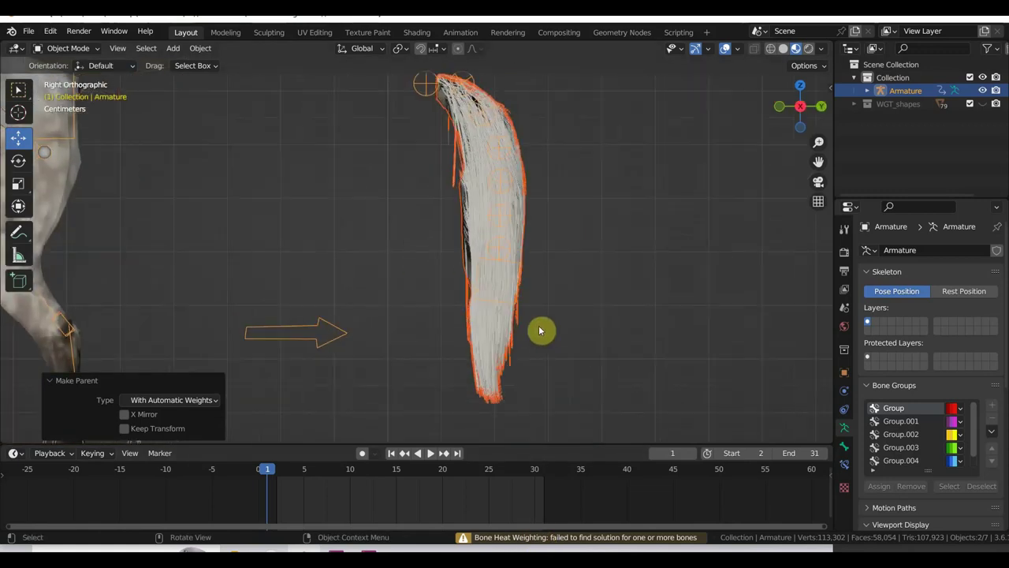
click(489, 205)
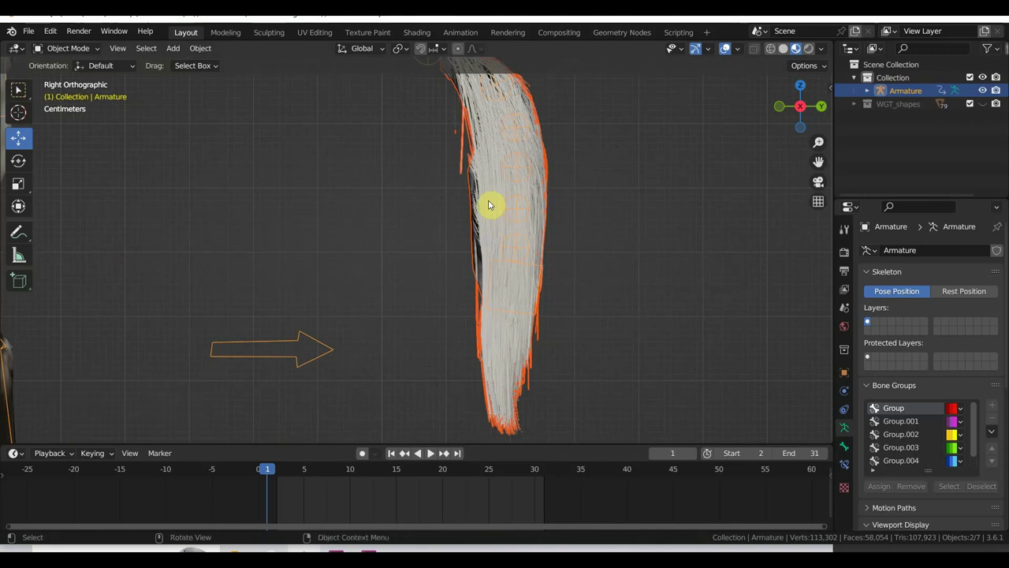
ctrl+click(489, 205)
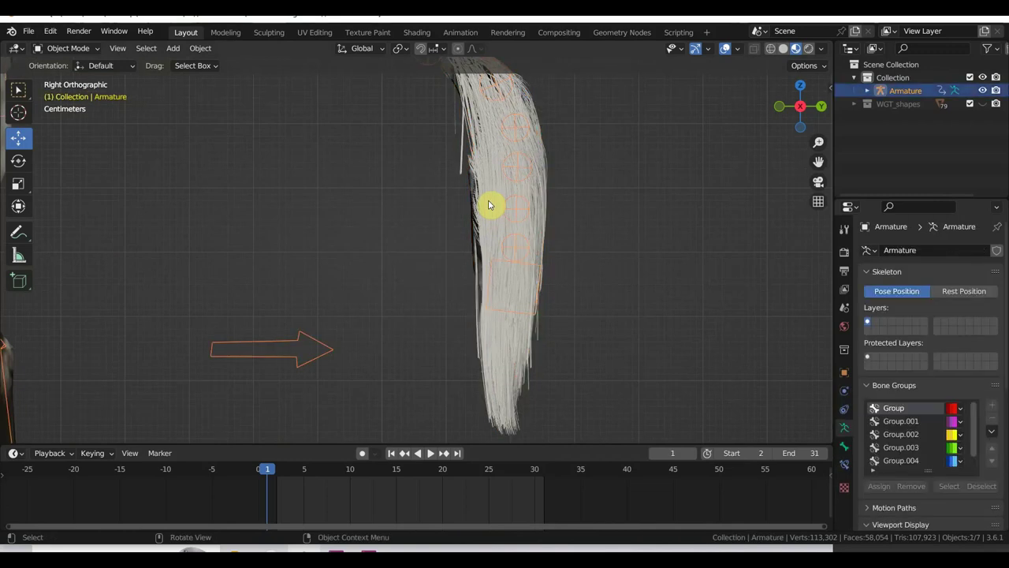
middle_drag(590, 162, 631, 203)
click(562, 201)
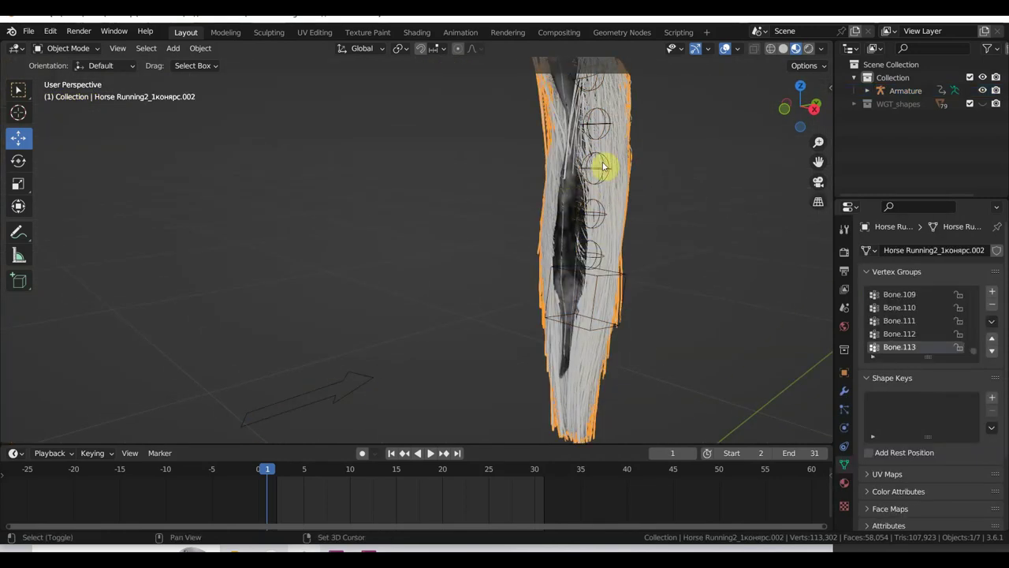
Select the Fibers84.001 hair mesh with the Armature active and bring up the Set Parent To menu.
click(573, 203)
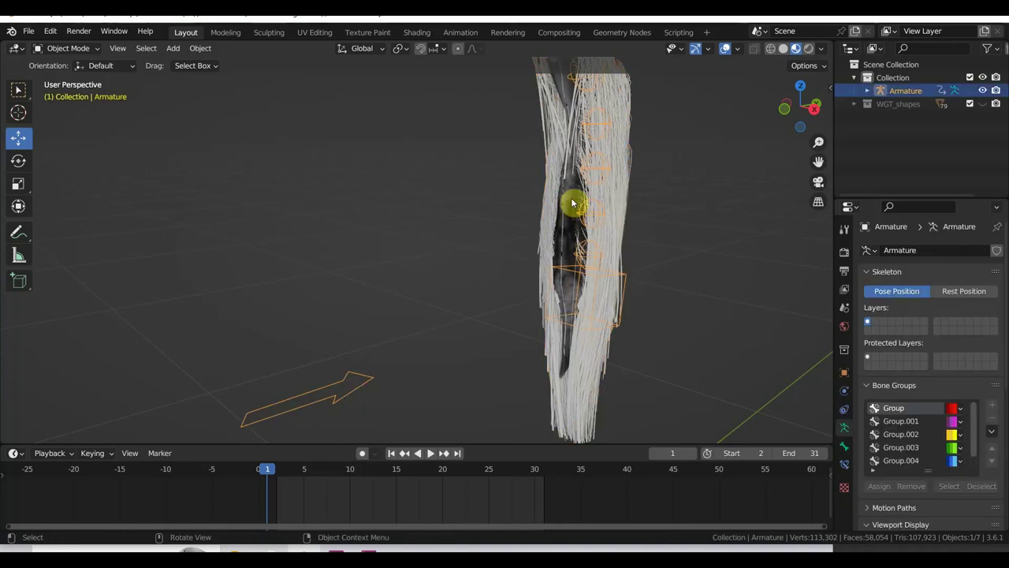
click(573, 203)
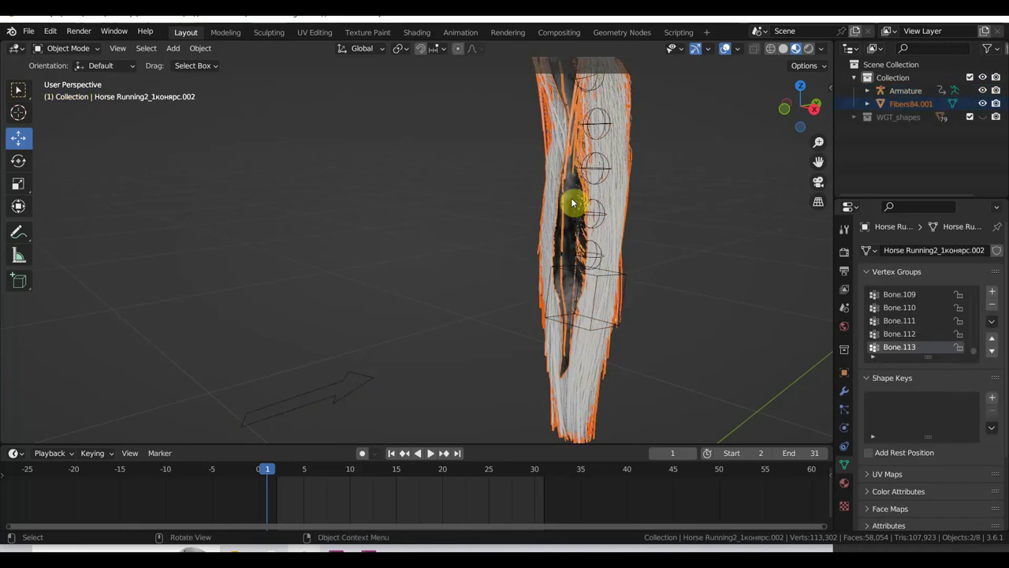
ctrl+click(572, 203)
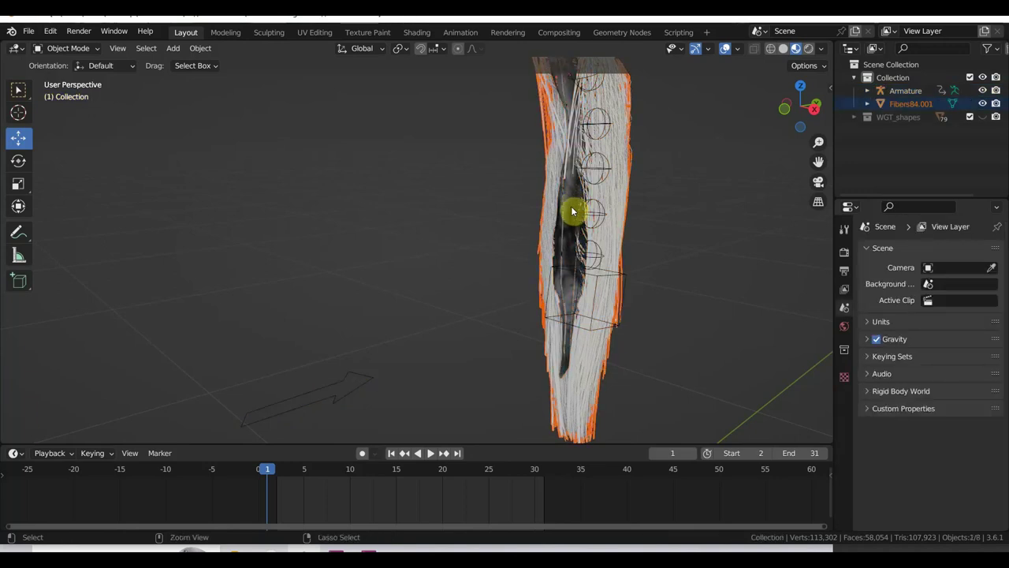
key(ctrl+z)
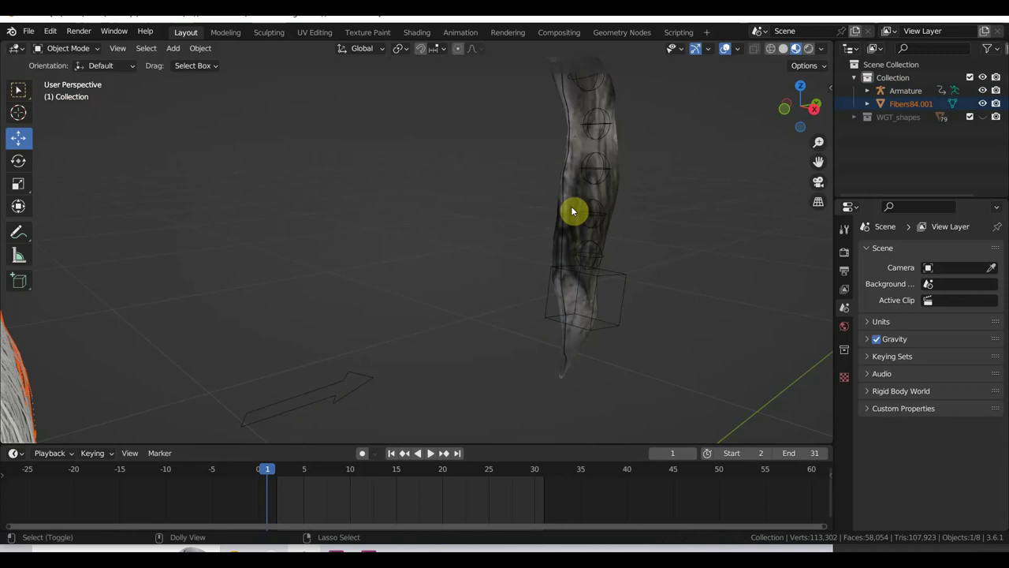
ctrl+click(572, 211)
click(574, 209)
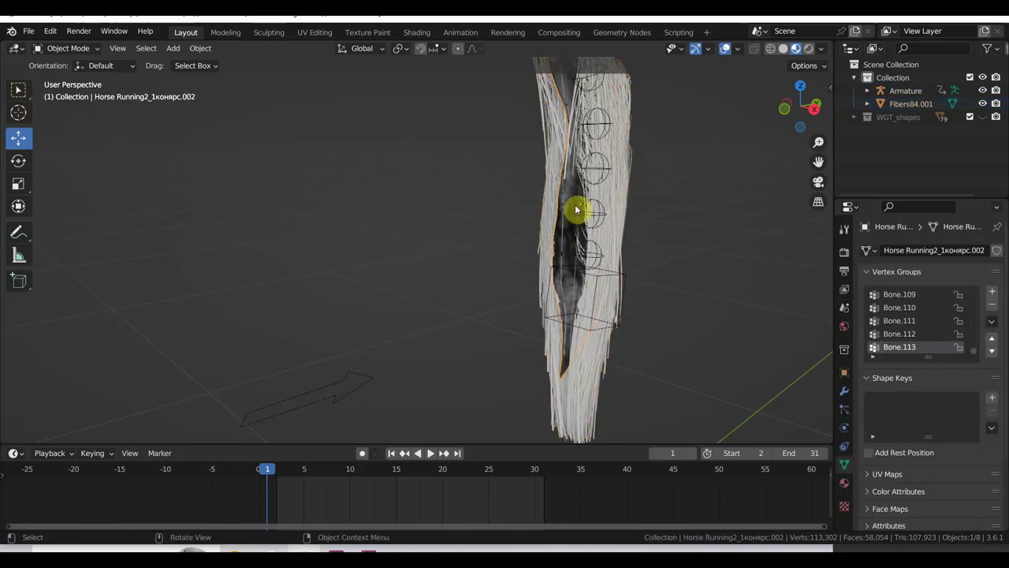
shift+click(605, 120)
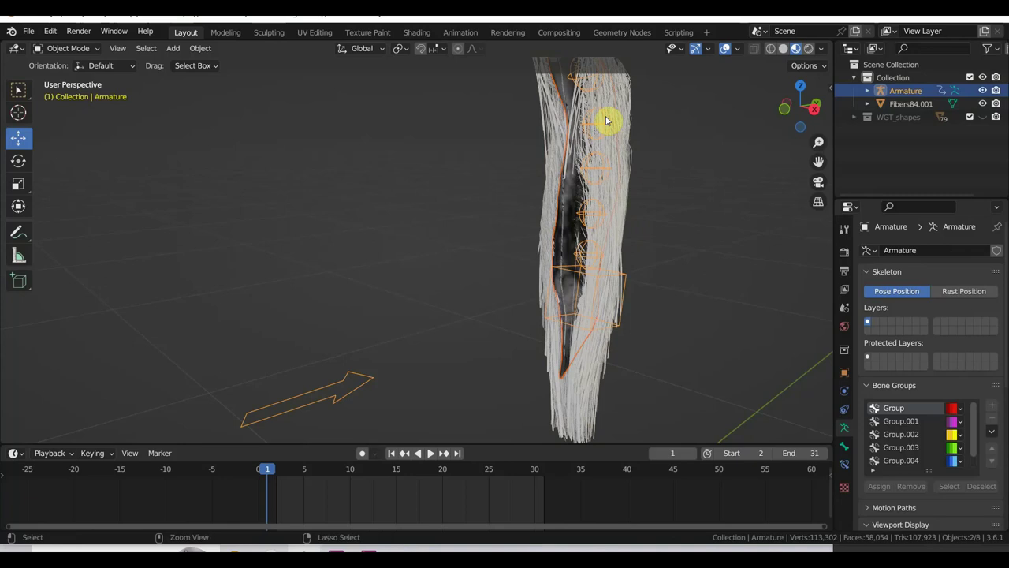
key(ctrl+p)
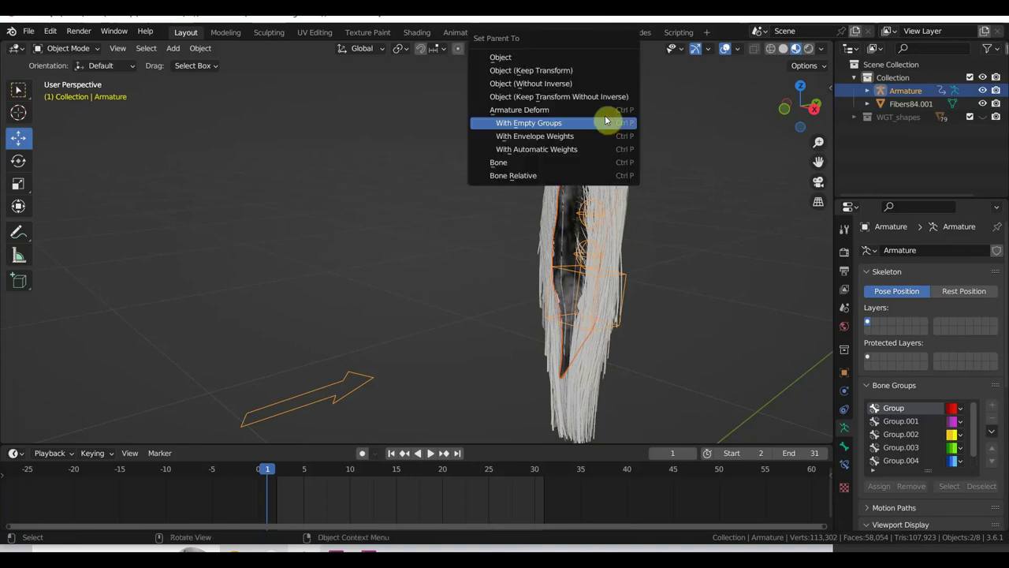
Parent the hair With Automatic Weights, play the walk cycle once, and return to frame 0.
click(570, 149)
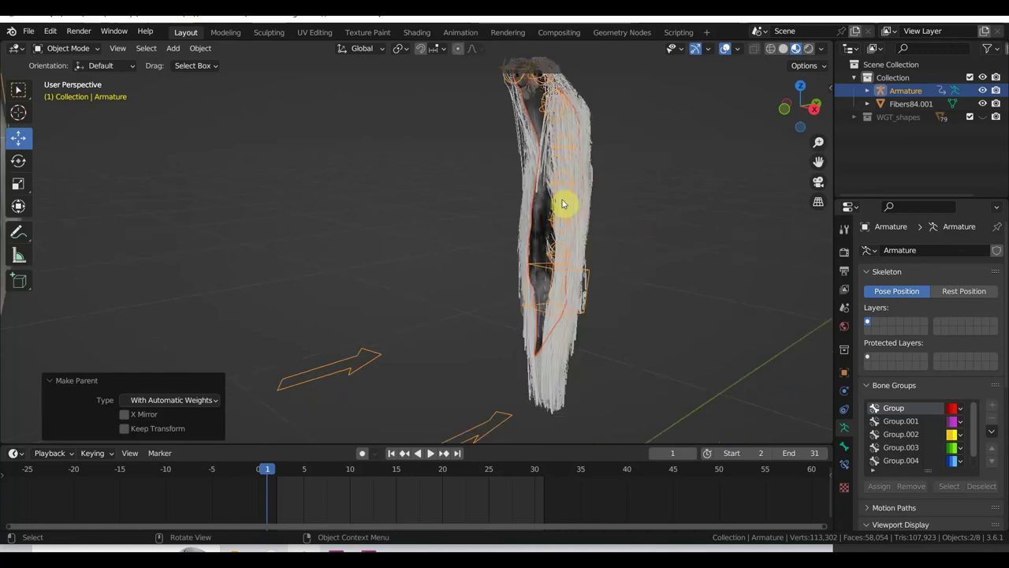
middle_drag(563, 203, 431, 242)
key(space)
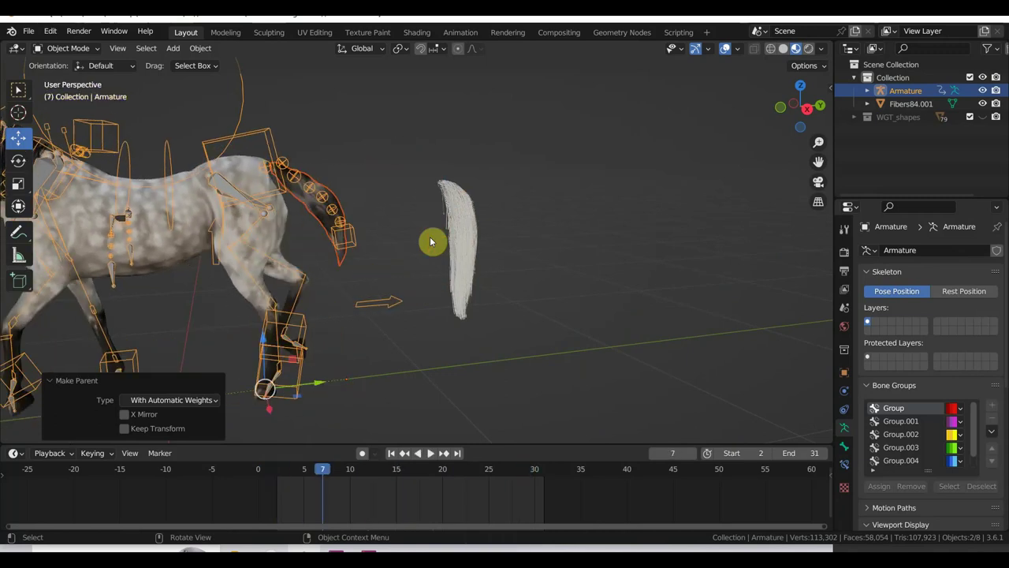
key(space)
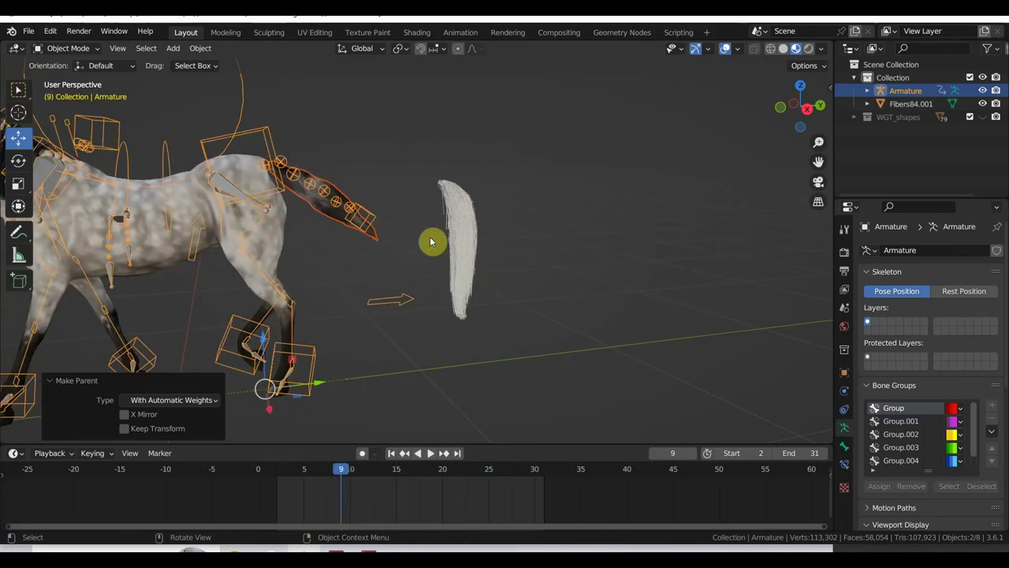
click(258, 469)
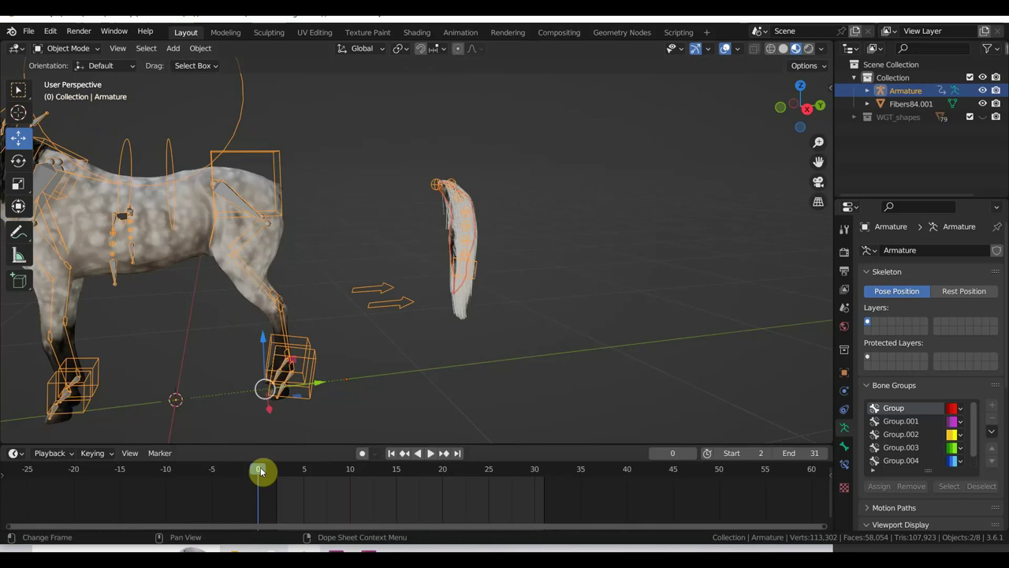
Parent the Fibers84.001 tail to the Armature with empty bone groups.
scroll(468, 339, up, 3)
key(KP_3)
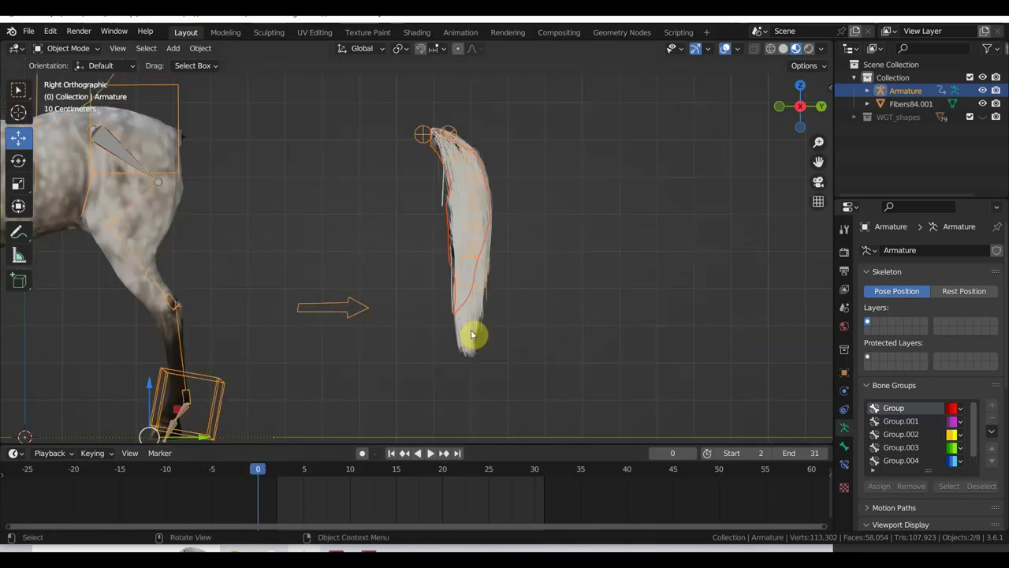
scroll(473, 331, up, 2)
click(503, 280)
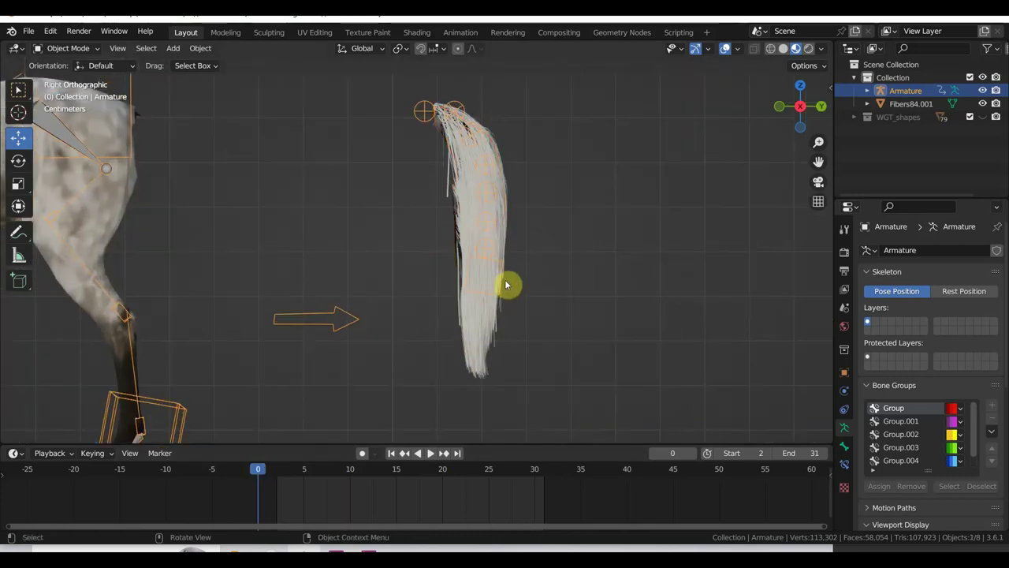
click(503, 250)
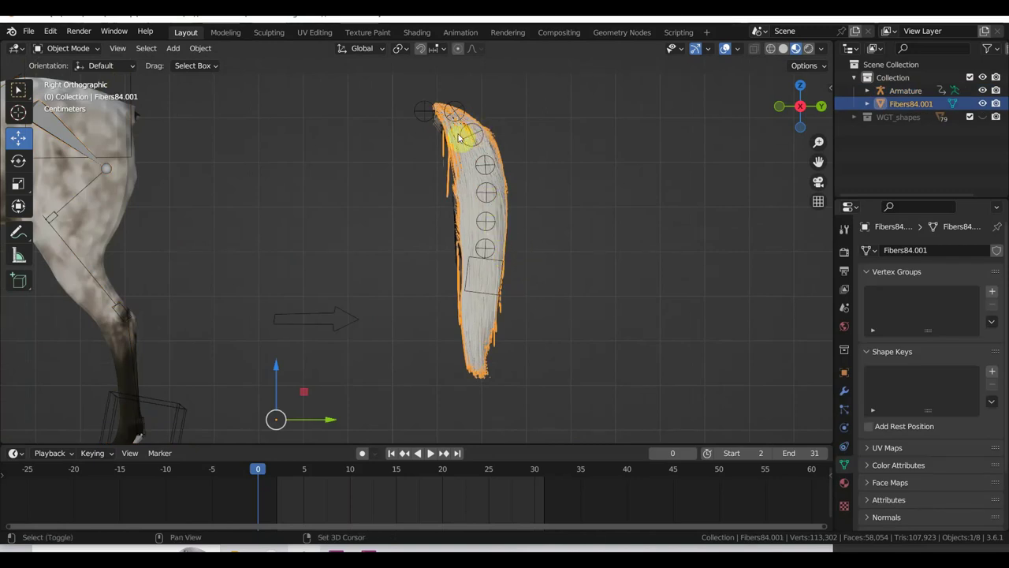
shift+click(465, 133)
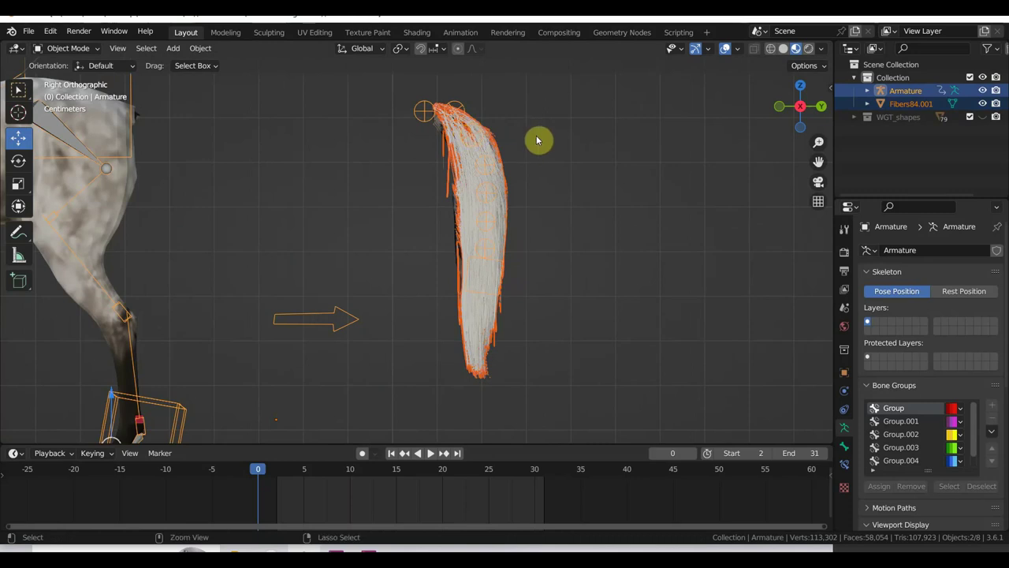
key(ctrl+p)
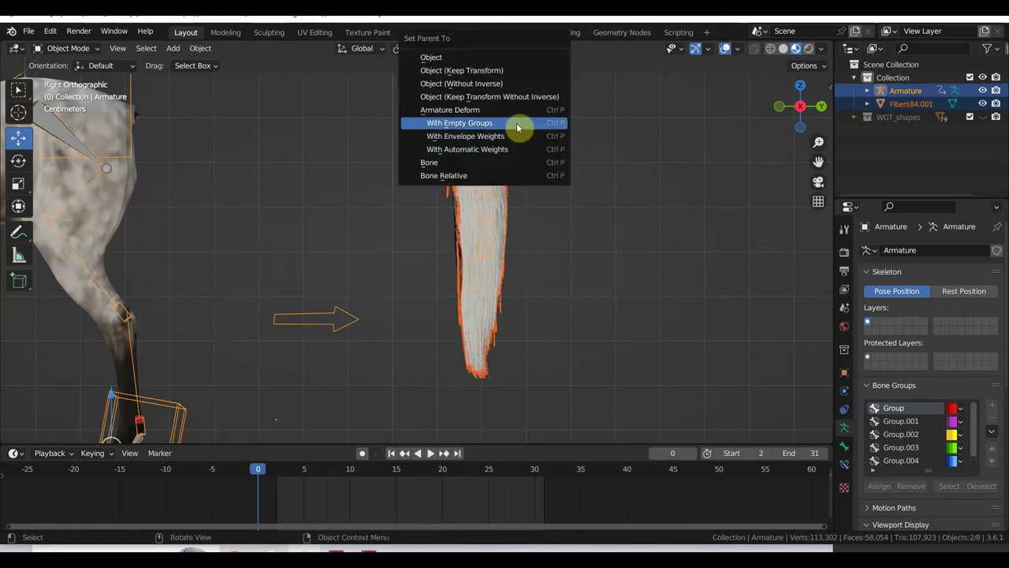
click(518, 127)
Reselect the Fibers84.001 tail and bring up its list of modifiers to add.
click(506, 240)
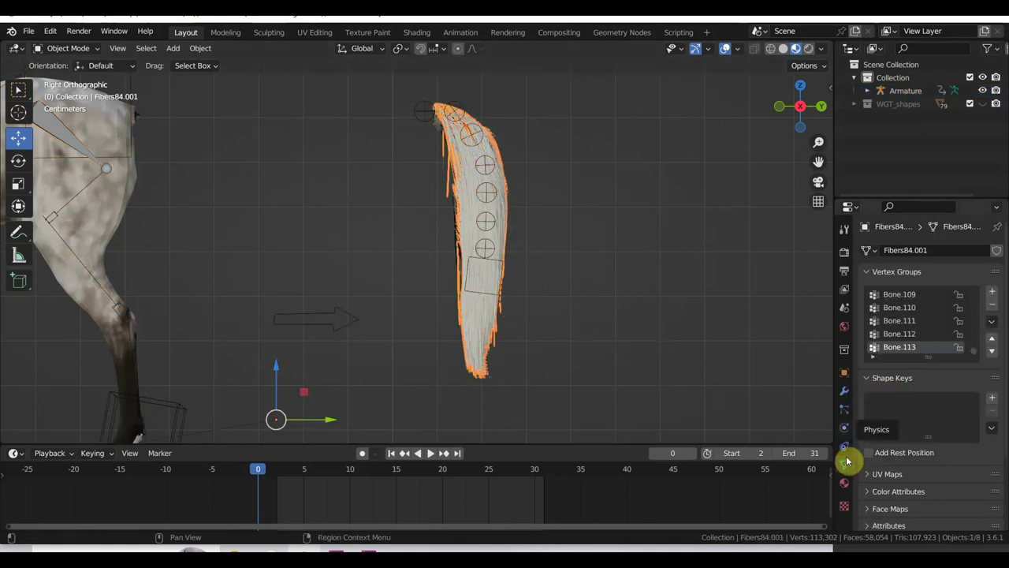
click(844, 392)
click(912, 248)
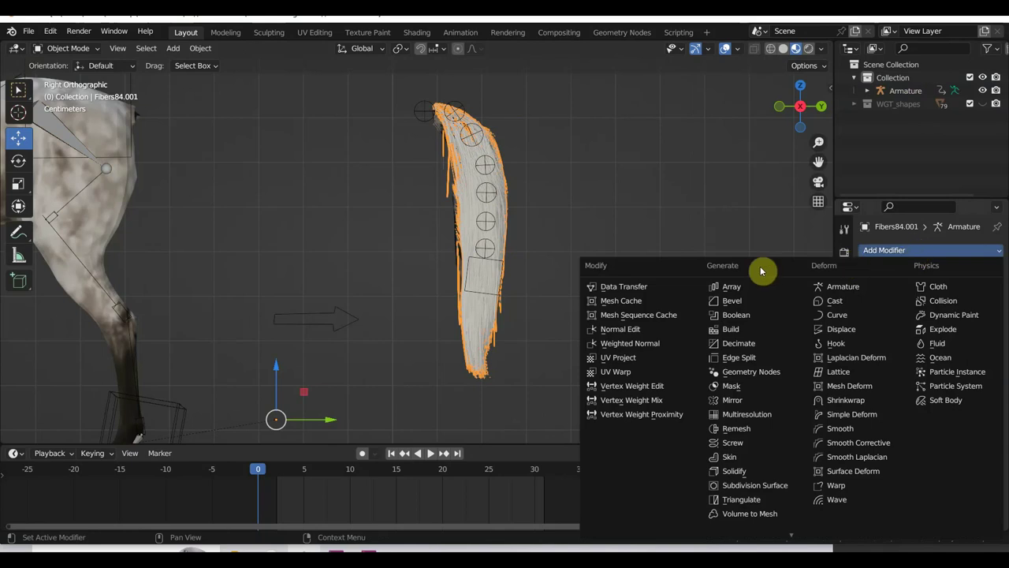
Add a Data Transfer modifier to the tail with the horse hair mesh as its source.
click(640, 289)
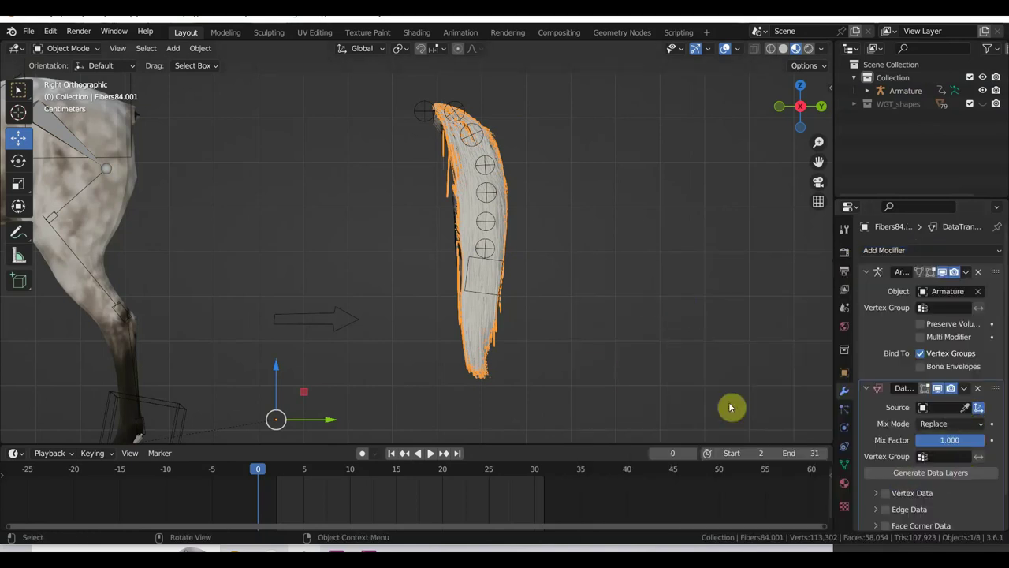
middle_drag(600, 370, 685, 372)
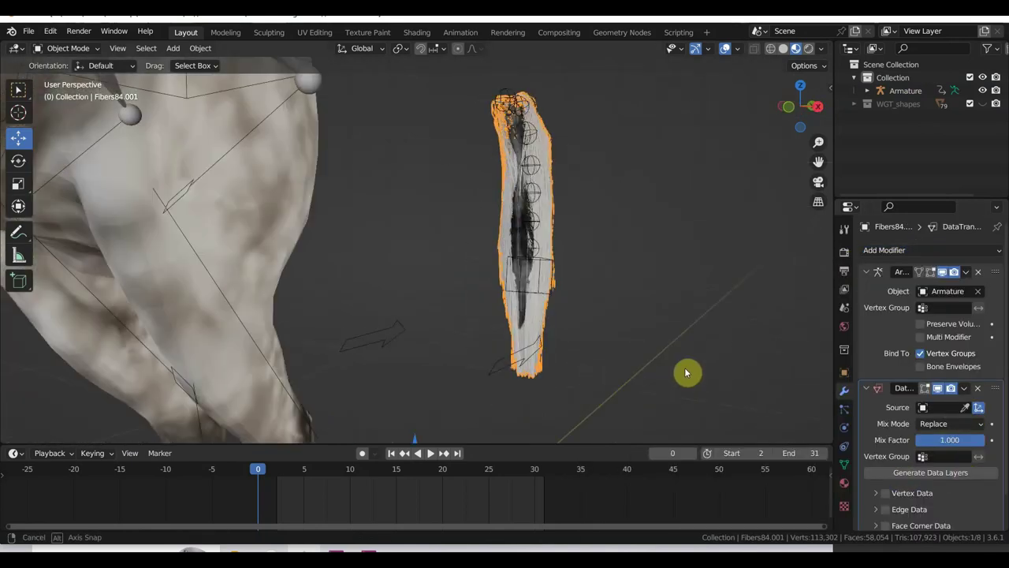
click(965, 408)
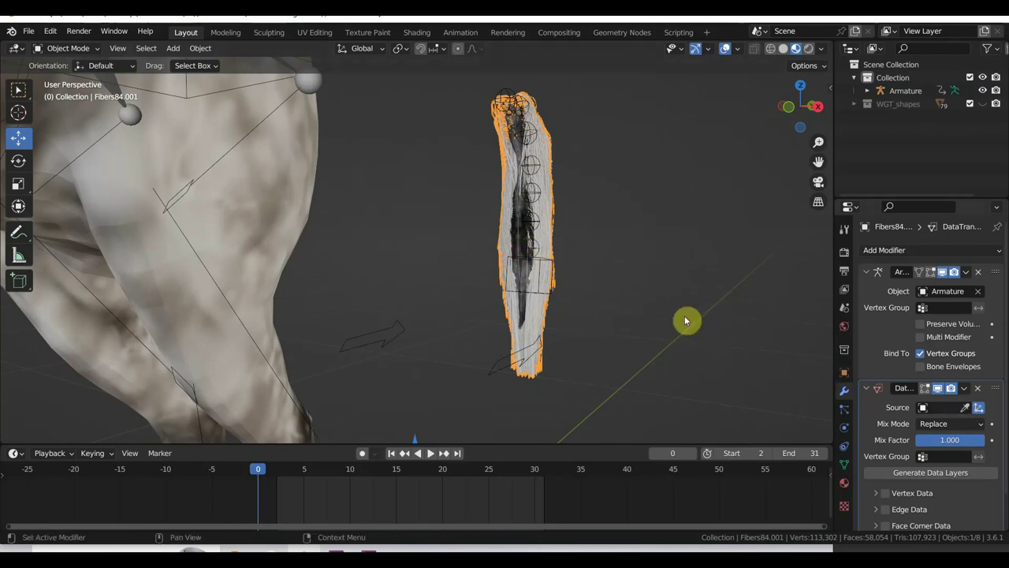
click(528, 270)
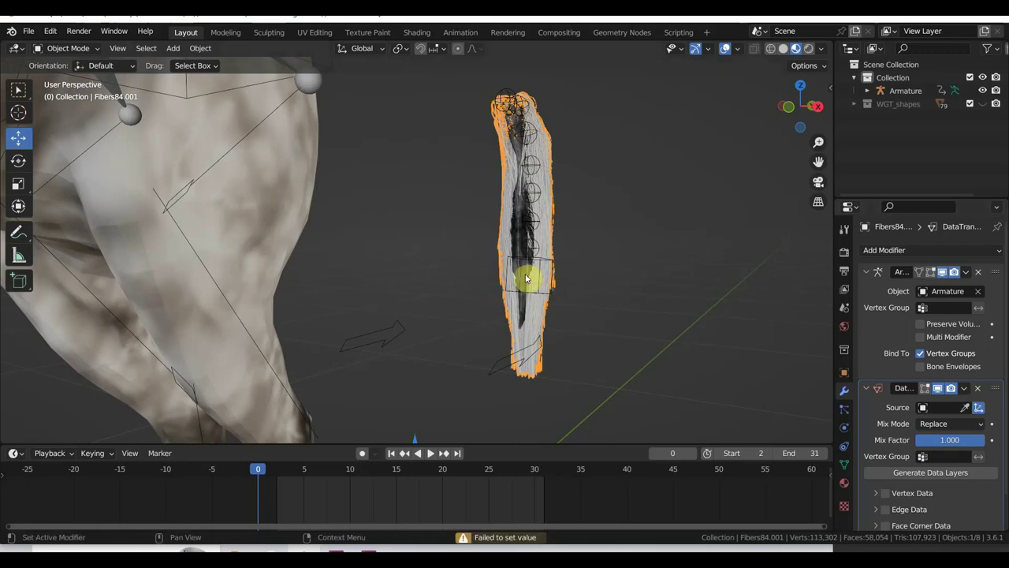
click(967, 409)
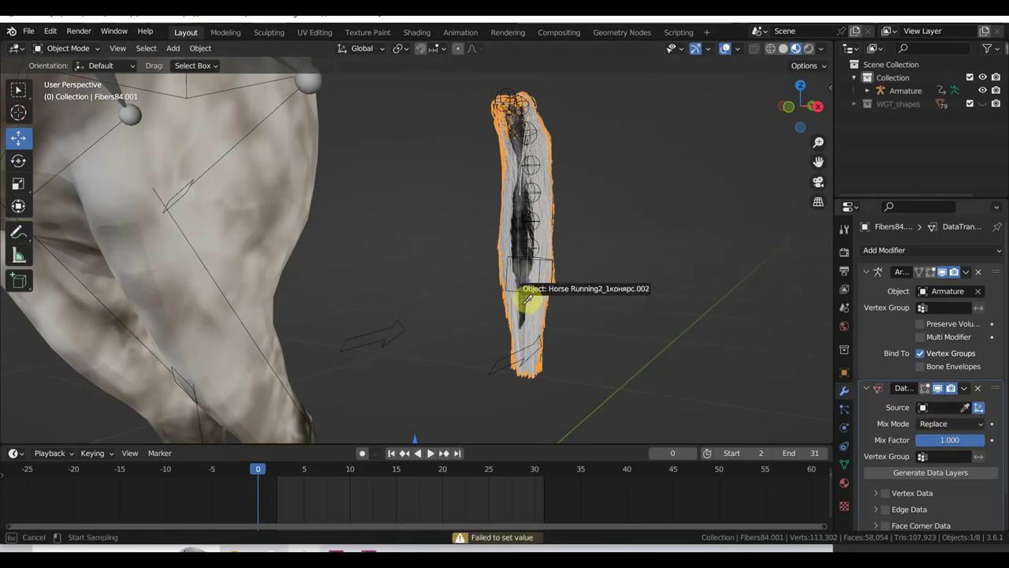
click(527, 299)
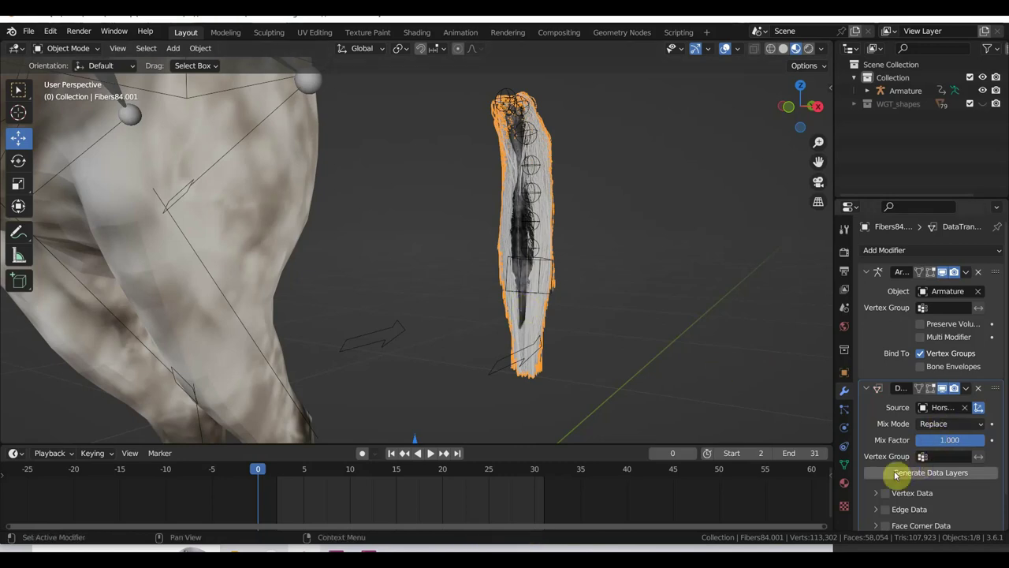
Enable vertex group transfer under Vertex Data and apply the Data Transfer modifier.
click(875, 494)
scroll(883, 495, down, 3)
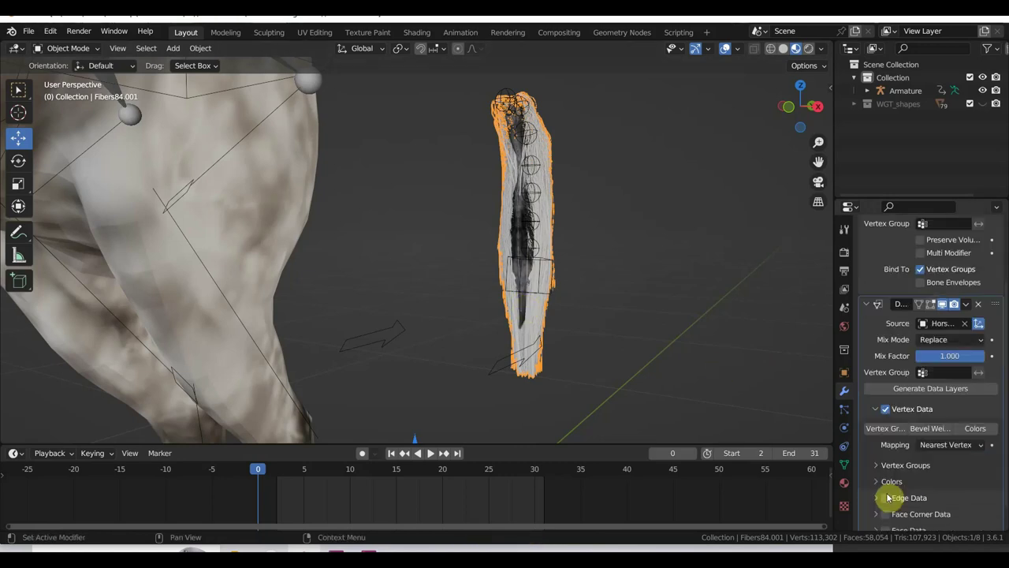
click(885, 430)
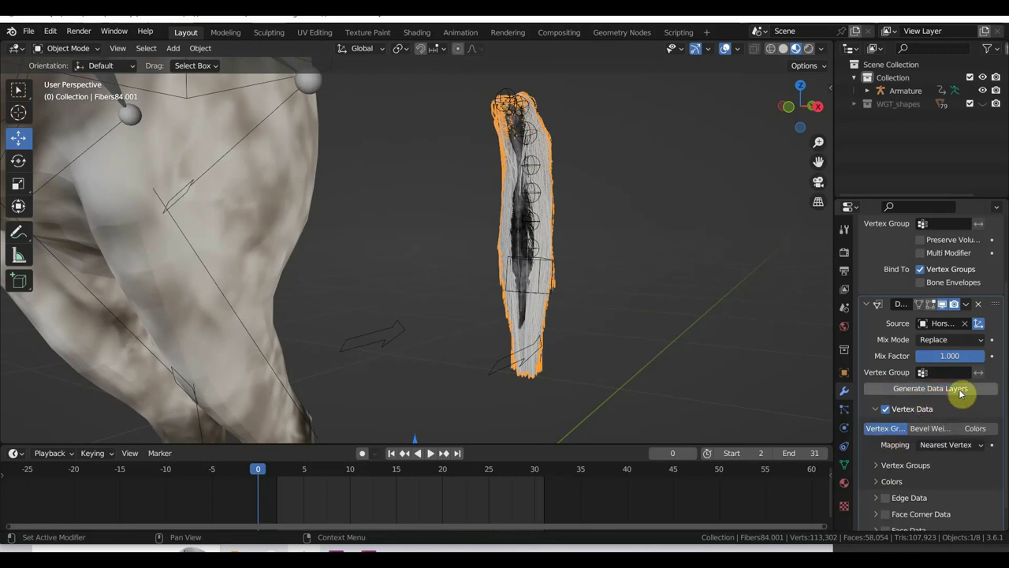
click(968, 309)
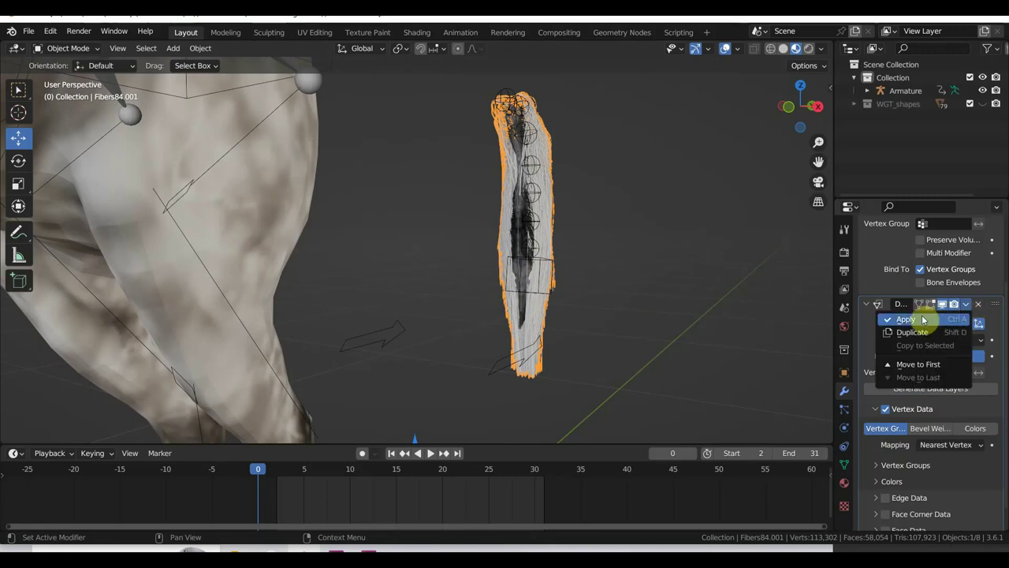
click(921, 321)
Play the walk cycle twice, orbiting to a side view, to watch the tail follow the rig.
key(space)
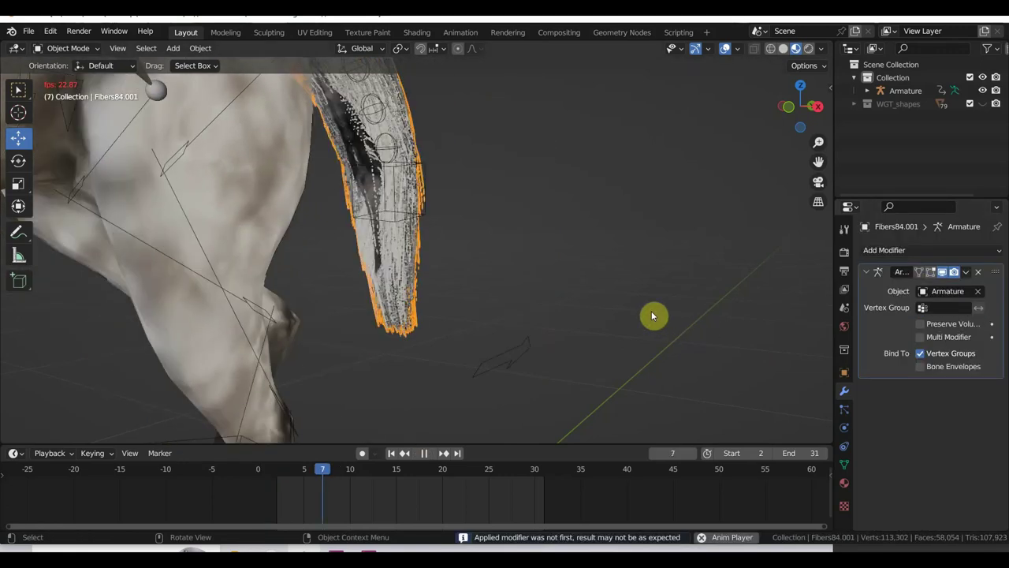
middle_drag(644, 319, 574, 354)
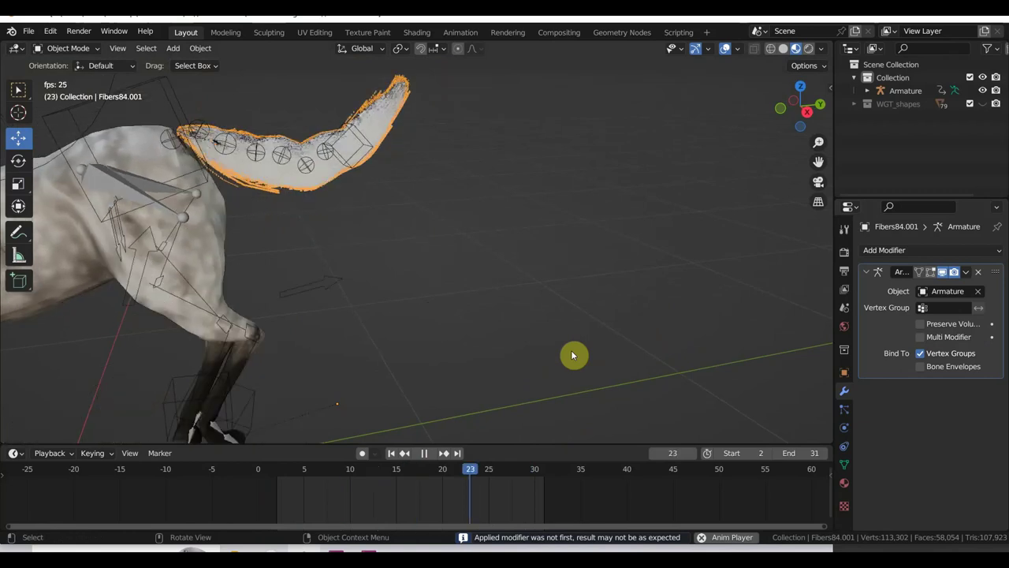
key(space)
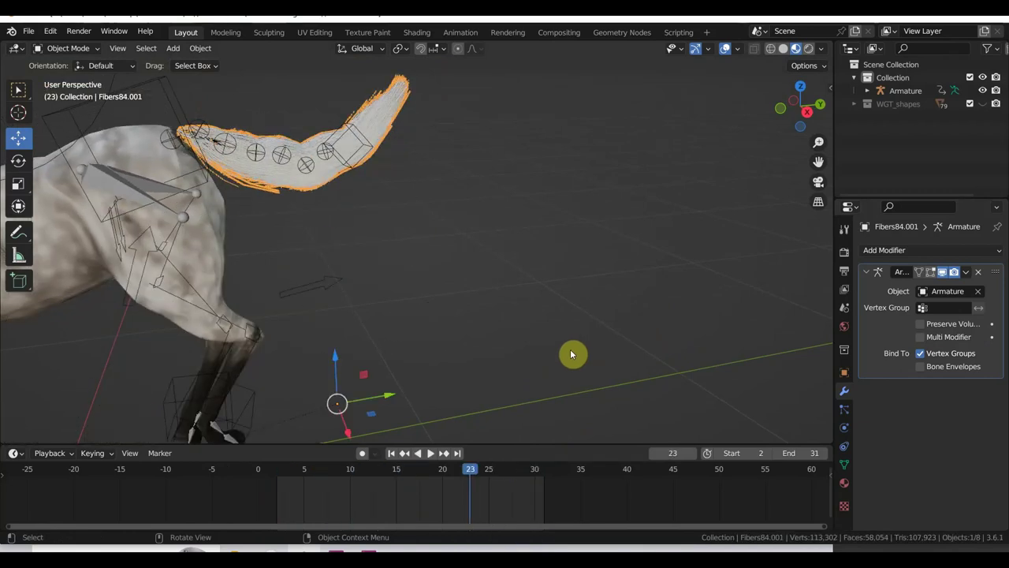
alt+middle_drag(571, 354, 706, 382)
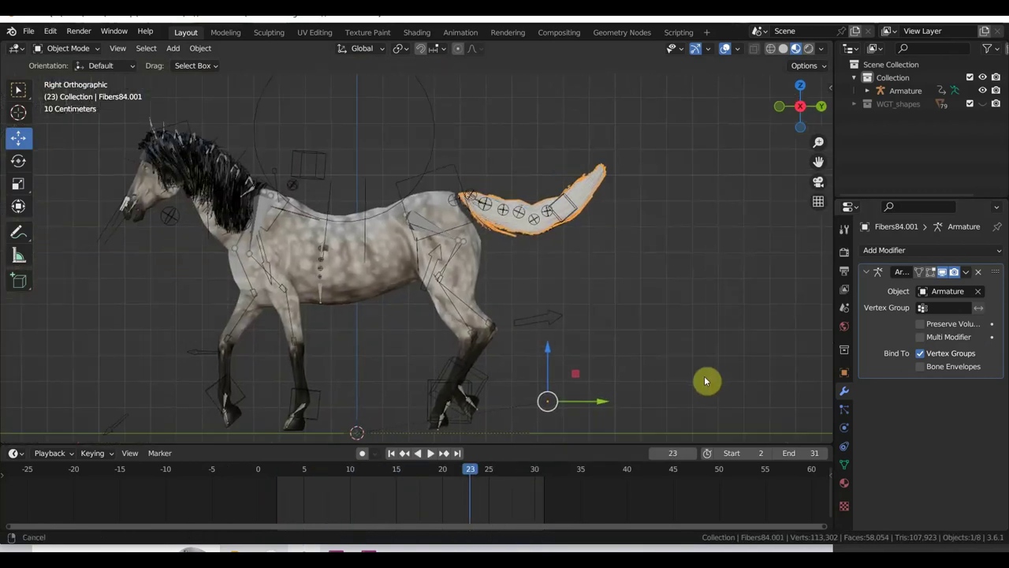
key(space)
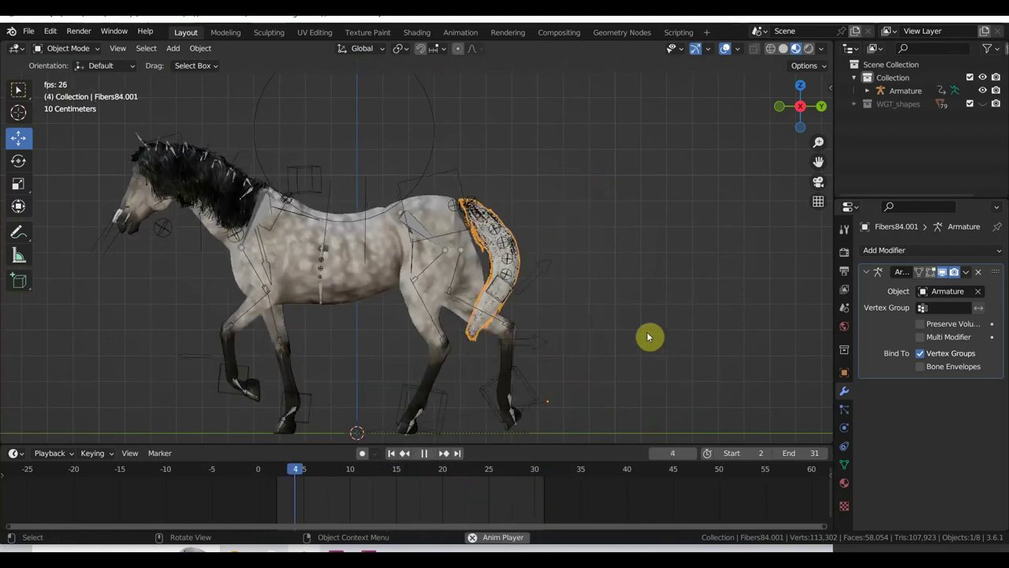
key(space)
Zoom in and show the tail's Object Data properties with its vertex groups and shape keys.
scroll(566, 268, up, 2)
scroll(599, 237, up, 2)
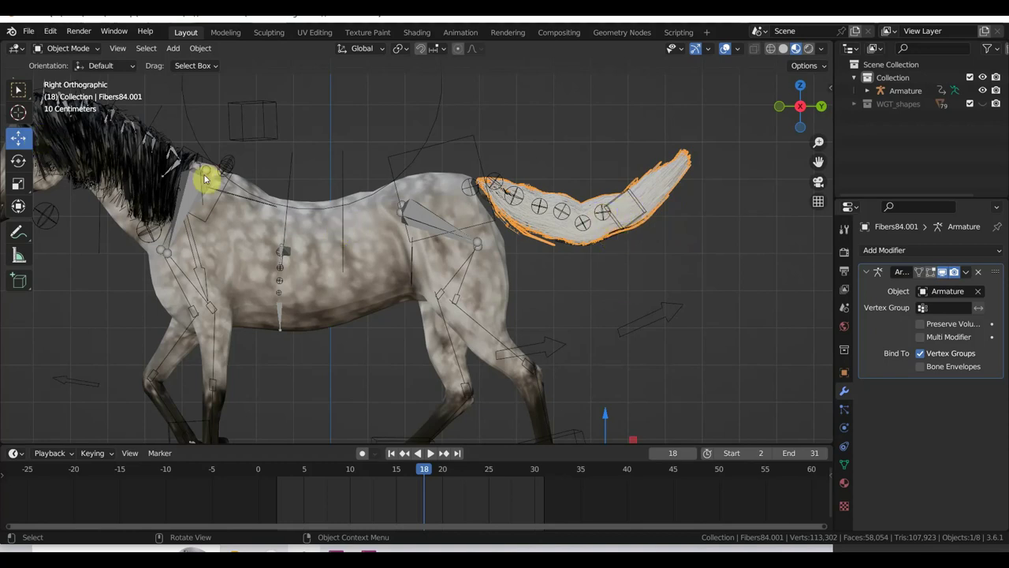
click(71, 48)
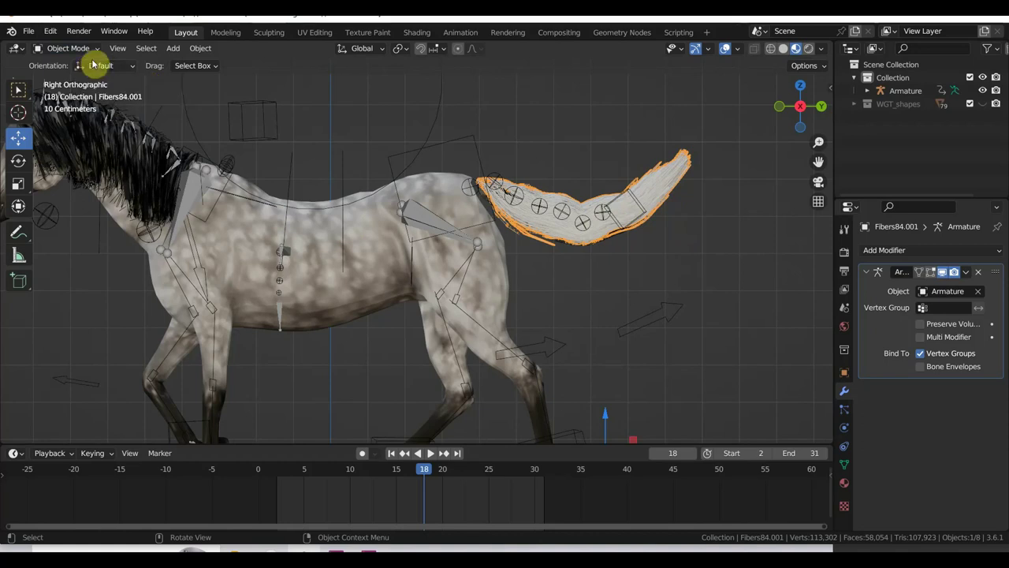
click(845, 466)
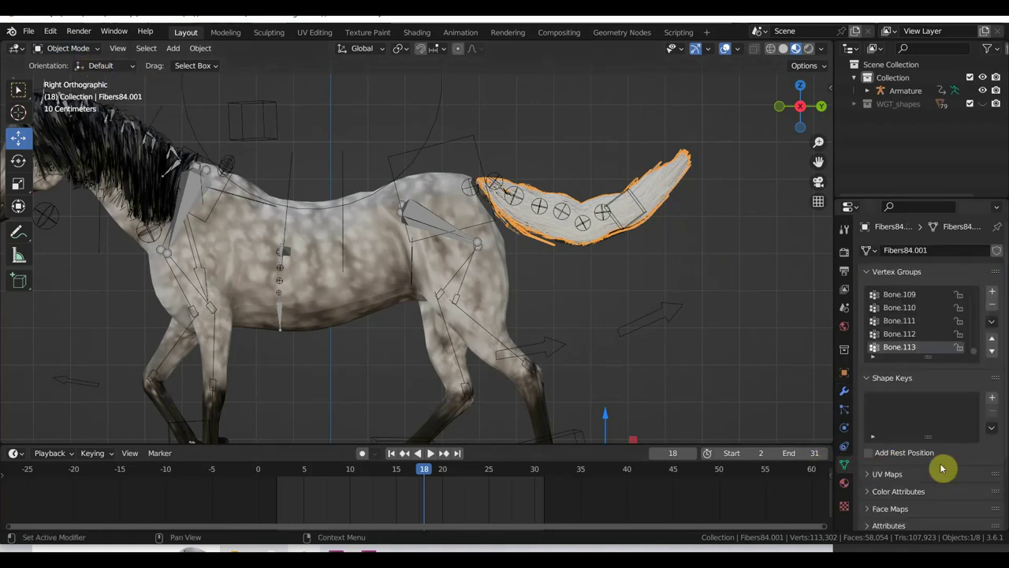
Add Basis and Key 1 shape keys to the Fibers84.001 tail and switch to Sculpt Mode.
click(992, 397)
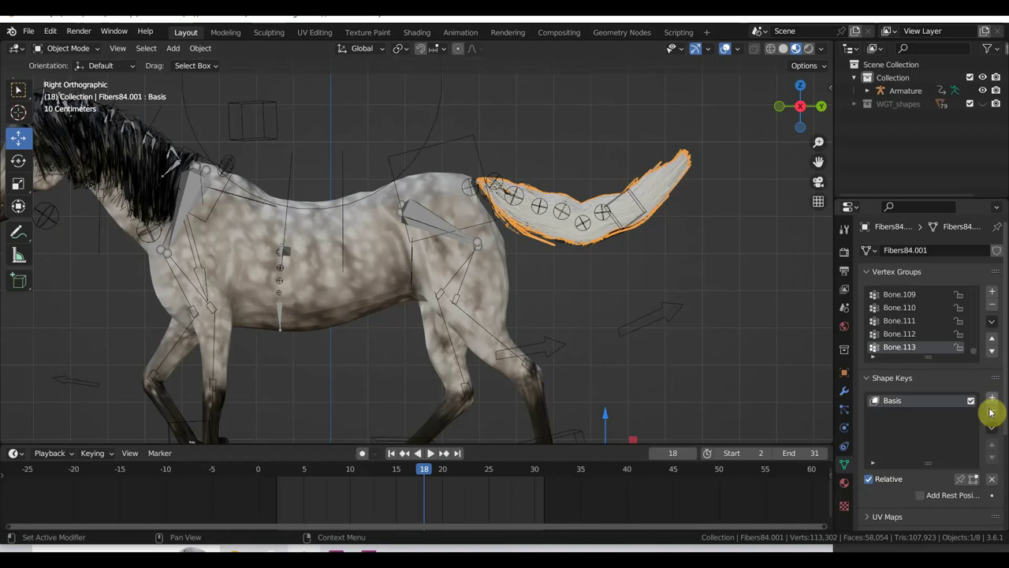
click(993, 401)
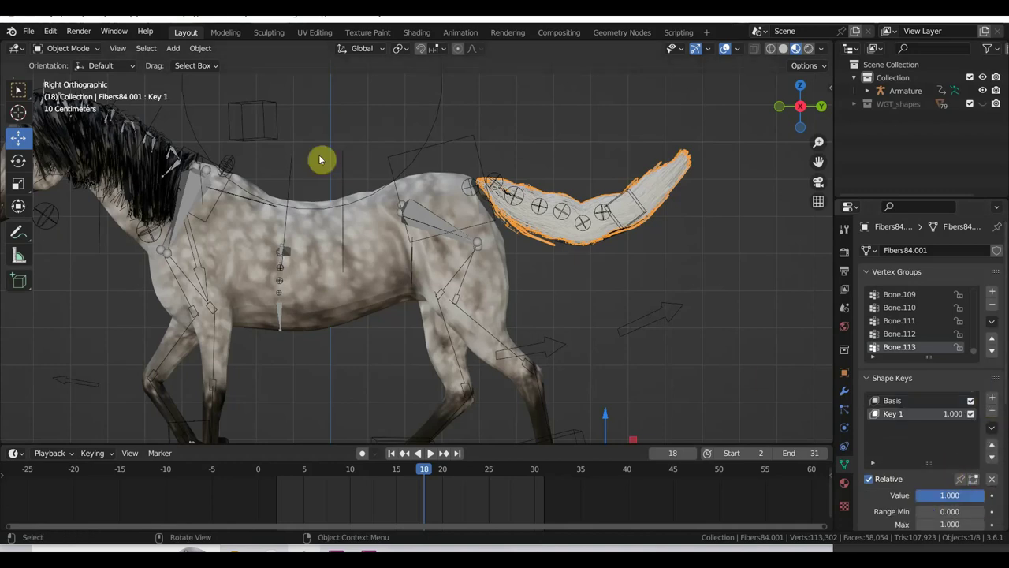
click(68, 48)
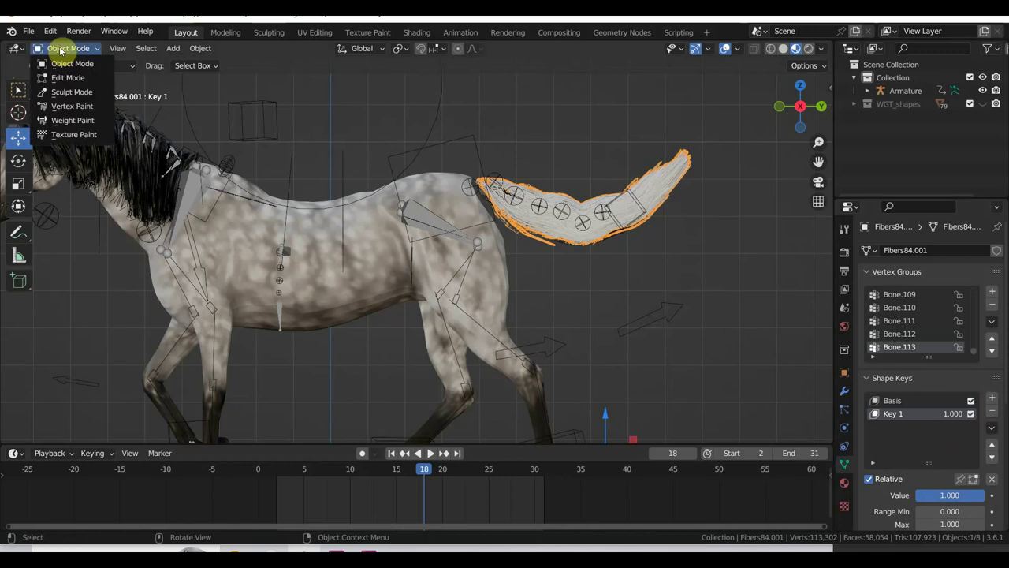
click(73, 94)
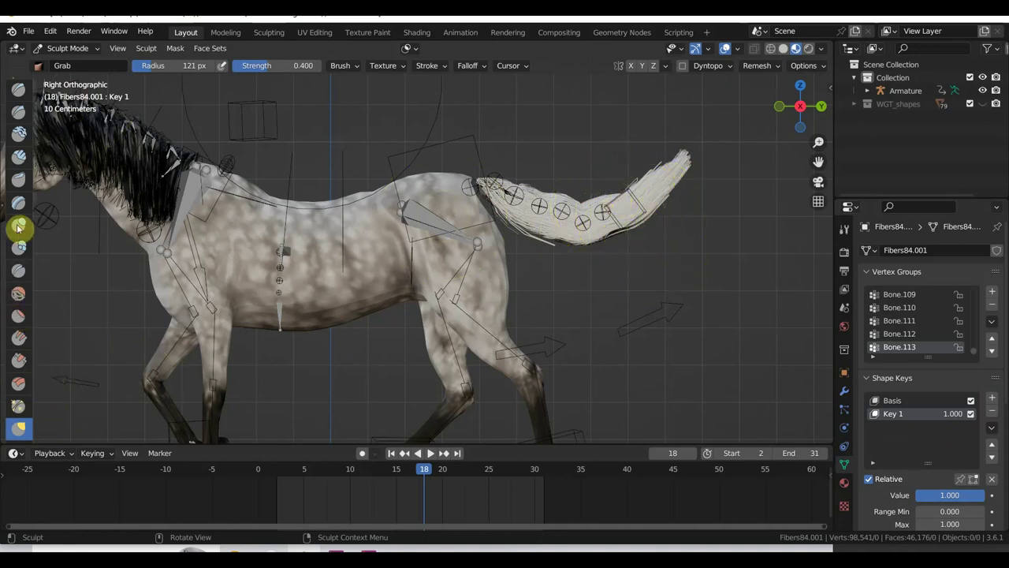
Try pulling the tail down with the Snake Hook brush, then undo those strokes.
scroll(14, 403, down, 3)
click(19, 389)
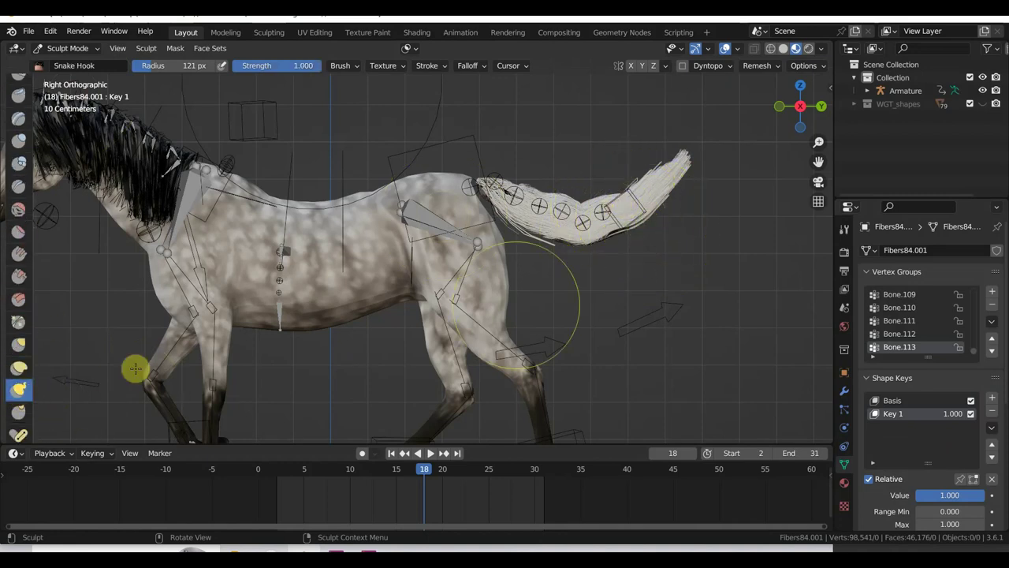
drag(552, 233, 583, 198)
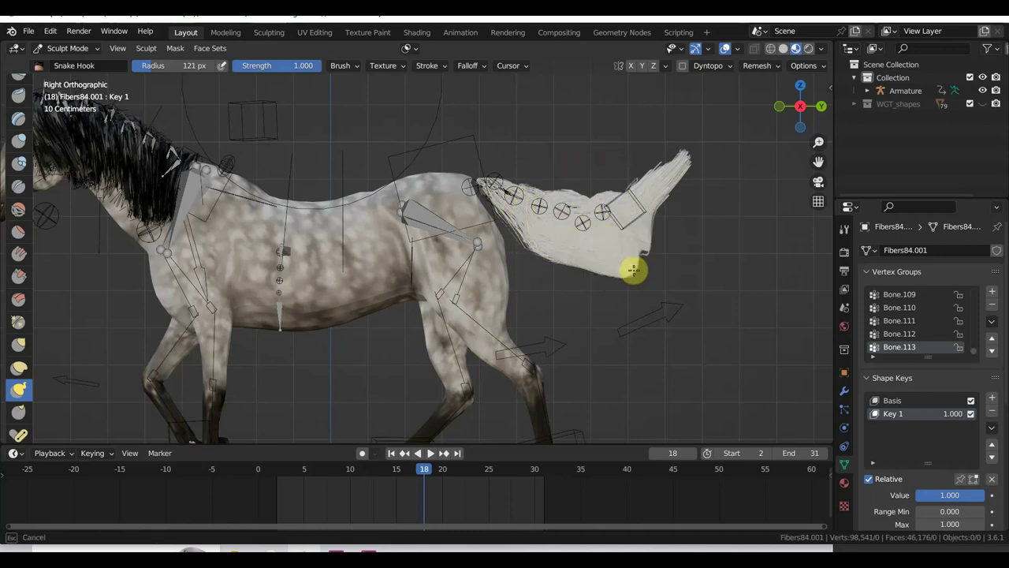
drag(583, 198, 636, 266)
key(ctrl+z)
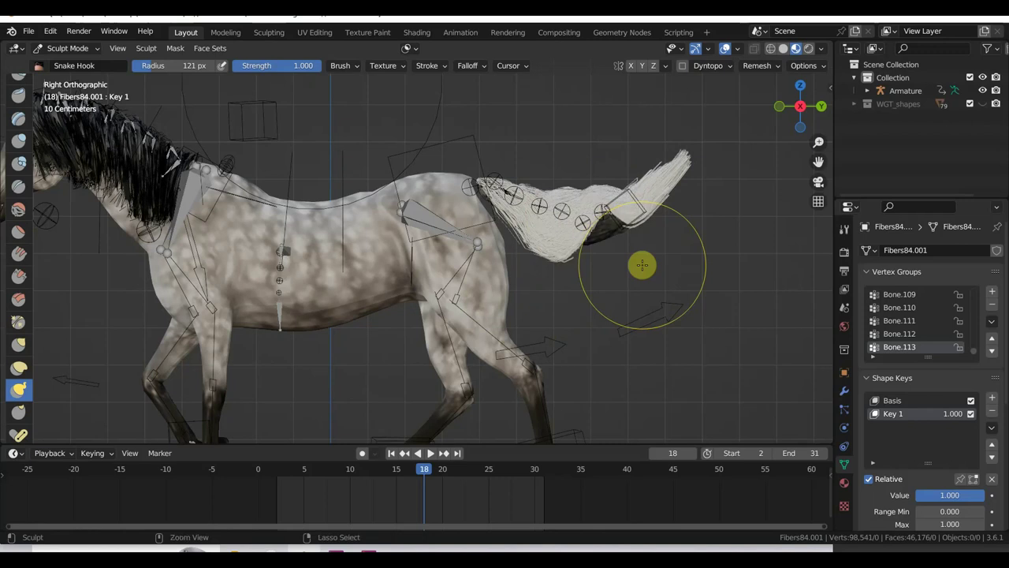
key(ctrl+z)
key(ctrl+z)
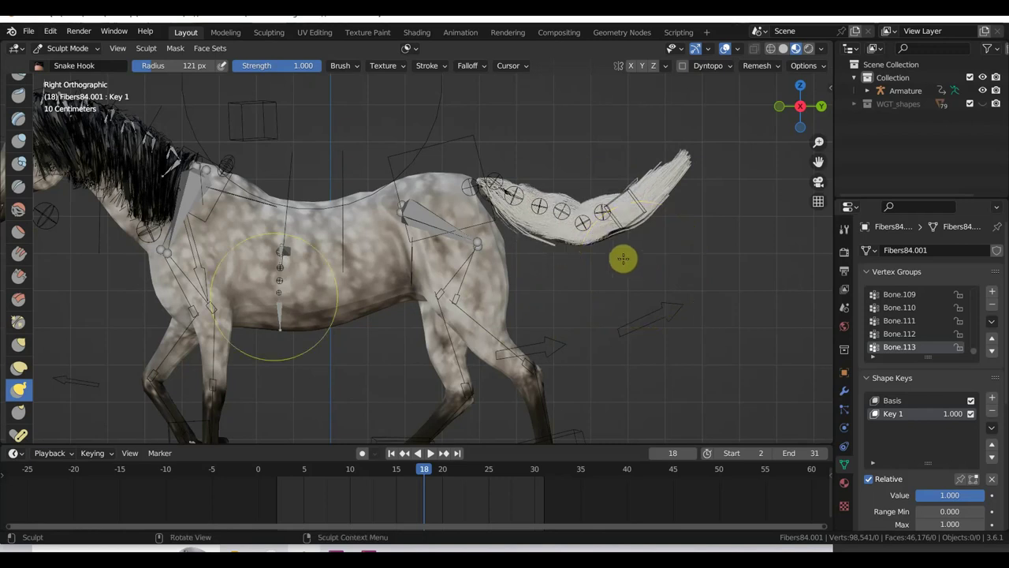
Broaden the tail's Key 1 shape with the Grab brush, then return to Object Mode and play.
click(21, 347)
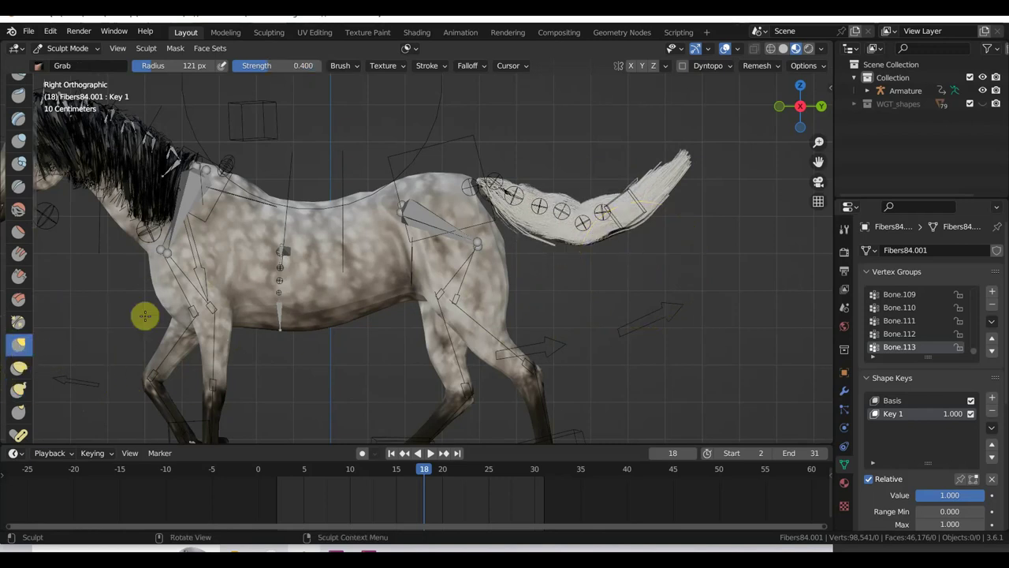
mouse_move(532, 210)
mouse_down()
mouse_move(571, 200)
mouse_move(714, 205)
mouse_move(676, 194)
mouse_move(696, 218)
mouse_move(667, 176)
mouse_move(669, 209)
mouse_move(615, 239)
mouse_move(618, 263)
mouse_move(608, 226)
mouse_move(563, 225)
mouse_move(590, 181)
mouse_move(532, 198)
mouse_move(534, 239)
mouse_move(604, 234)
mouse_up()
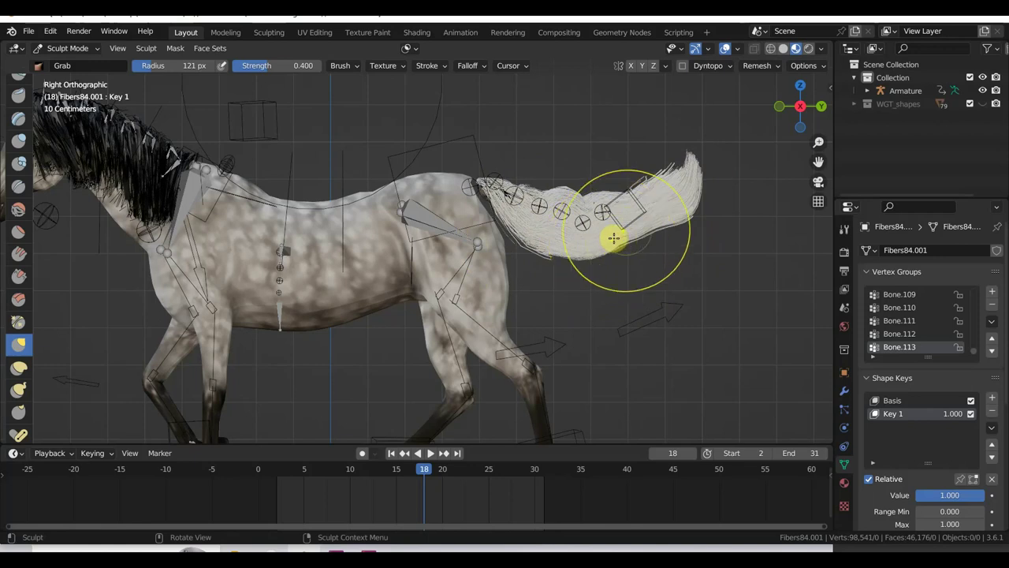
mouse_move(637, 226)
mouse_down()
mouse_move(653, 239)
mouse_move(643, 235)
mouse_up()
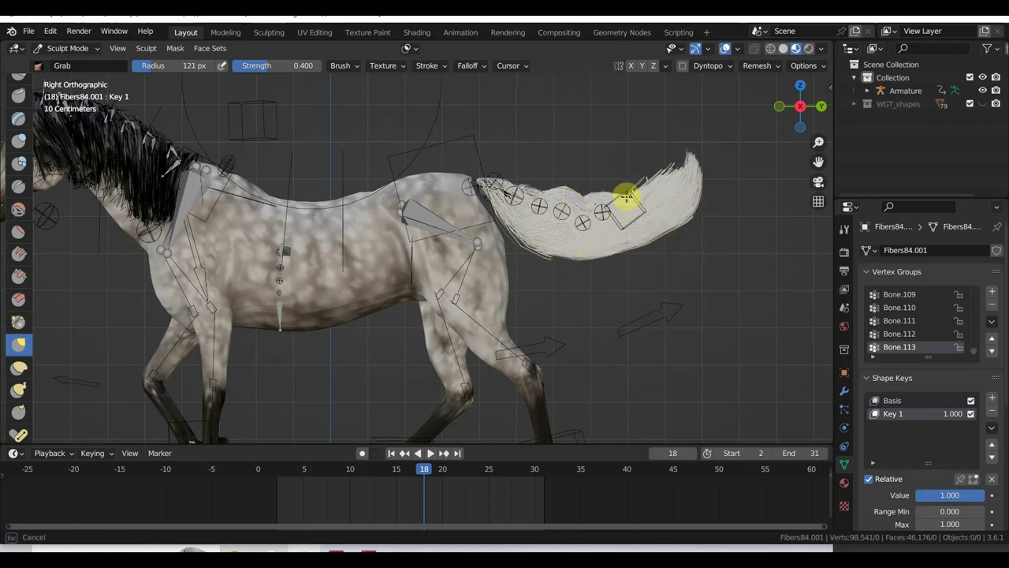
mouse_move(626, 198)
mouse_down()
mouse_move(626, 180)
mouse_move(594, 203)
mouse_up()
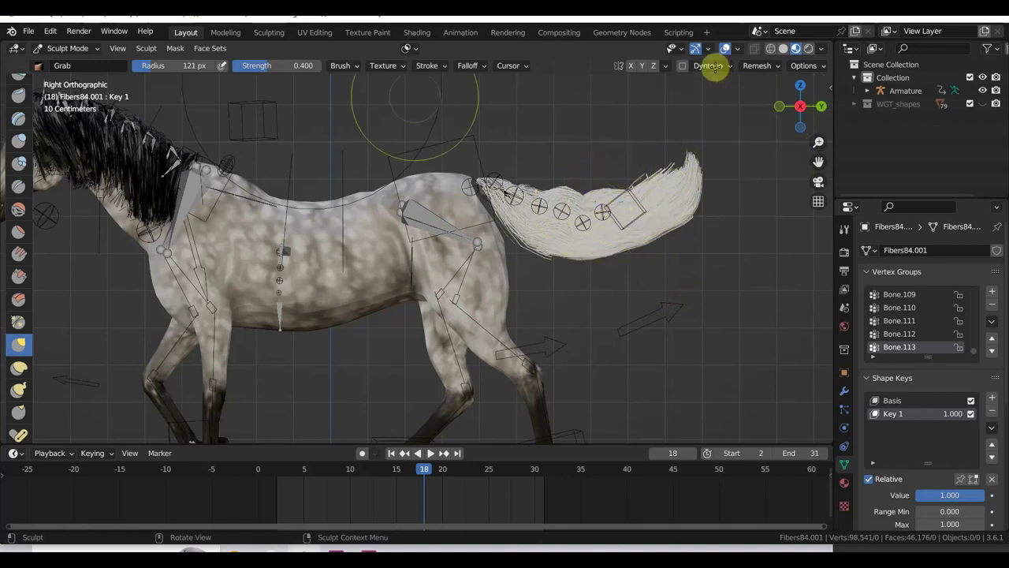
click(70, 48)
click(75, 62)
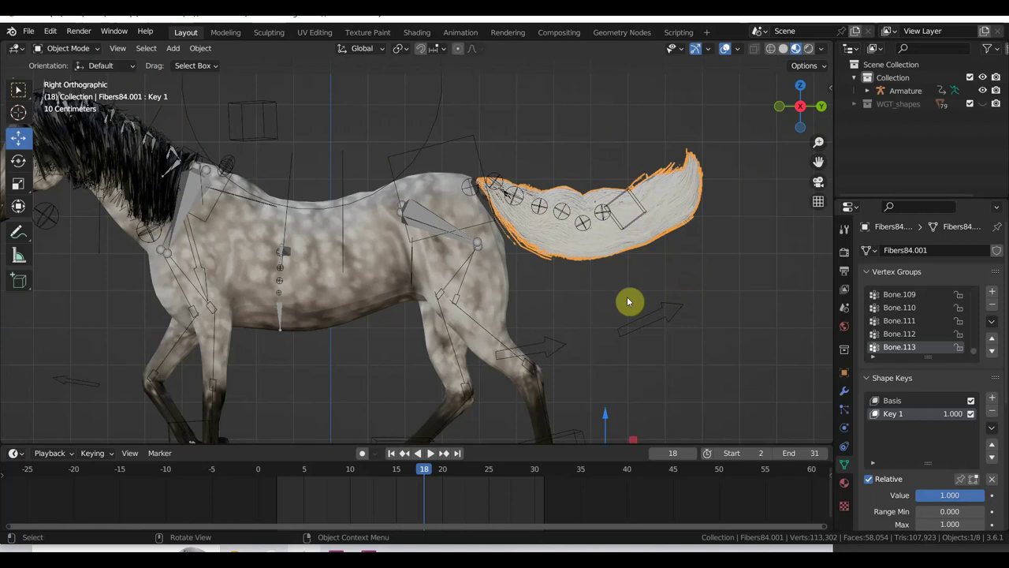
key(space)
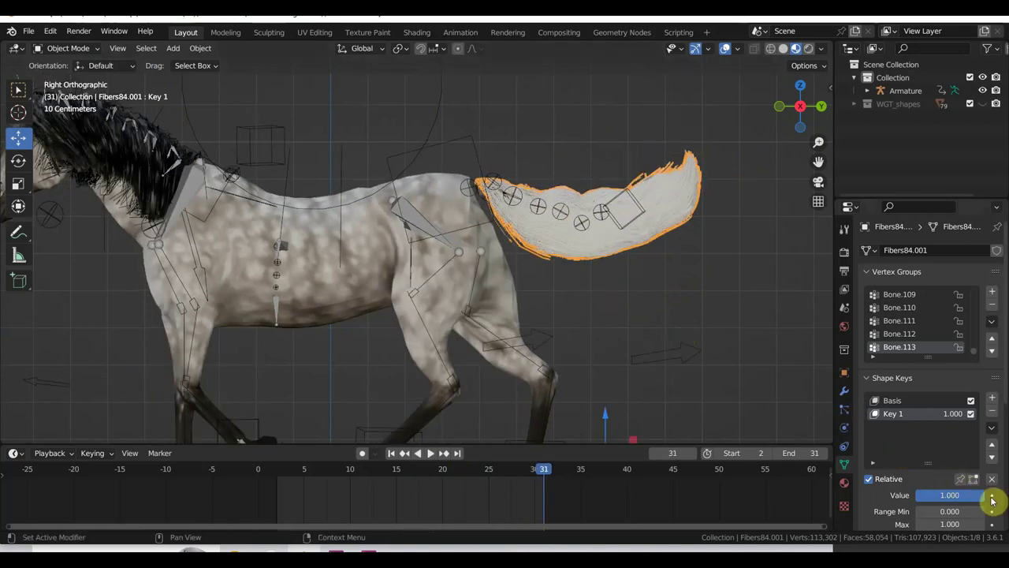
Keyframe the Key 1 value at frame 31, then key a raised value at frame 11.
click(993, 498)
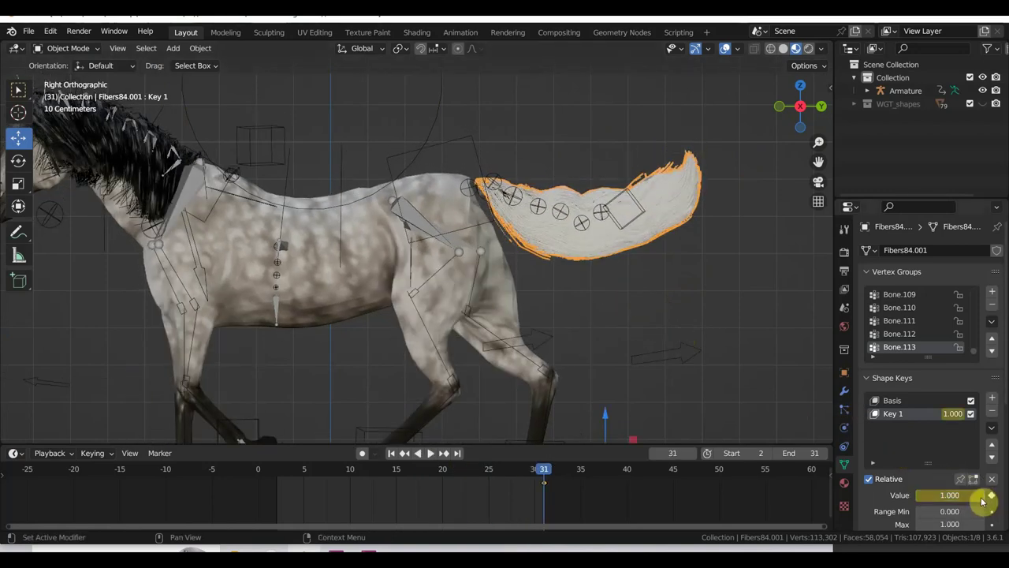
drag(950, 495, 918, 495)
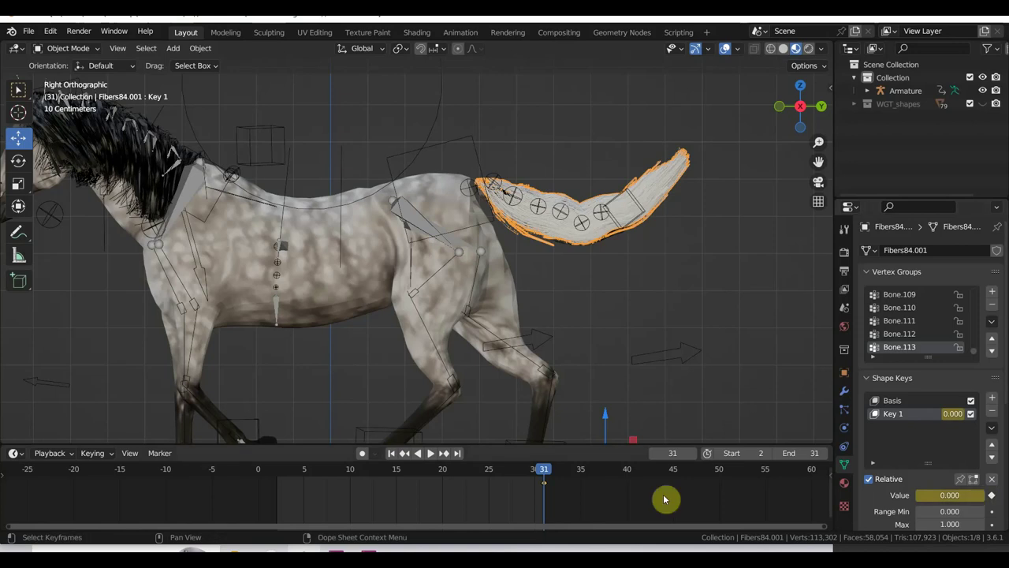
click(359, 471)
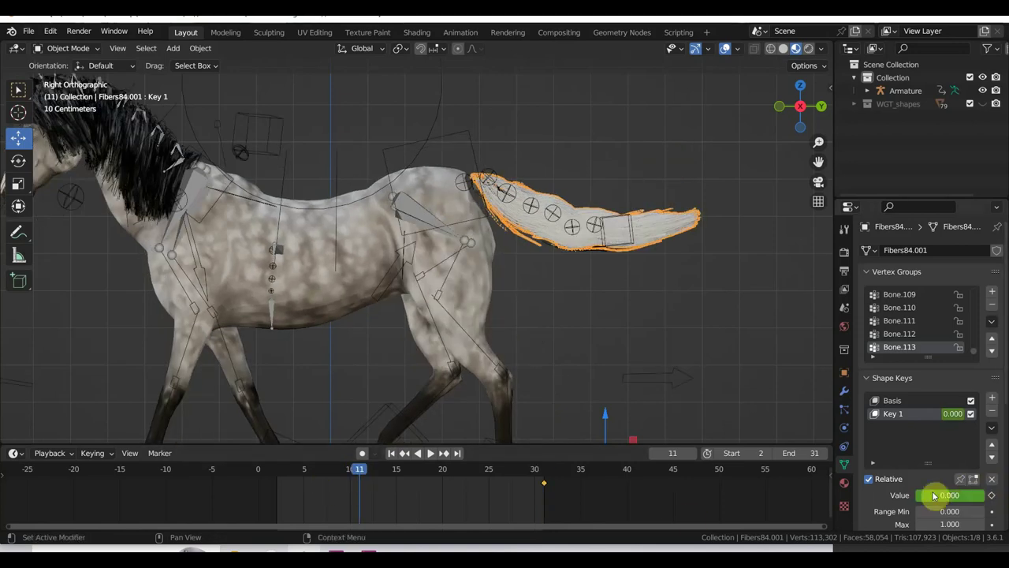
drag(946, 495, 966, 495)
click(992, 495)
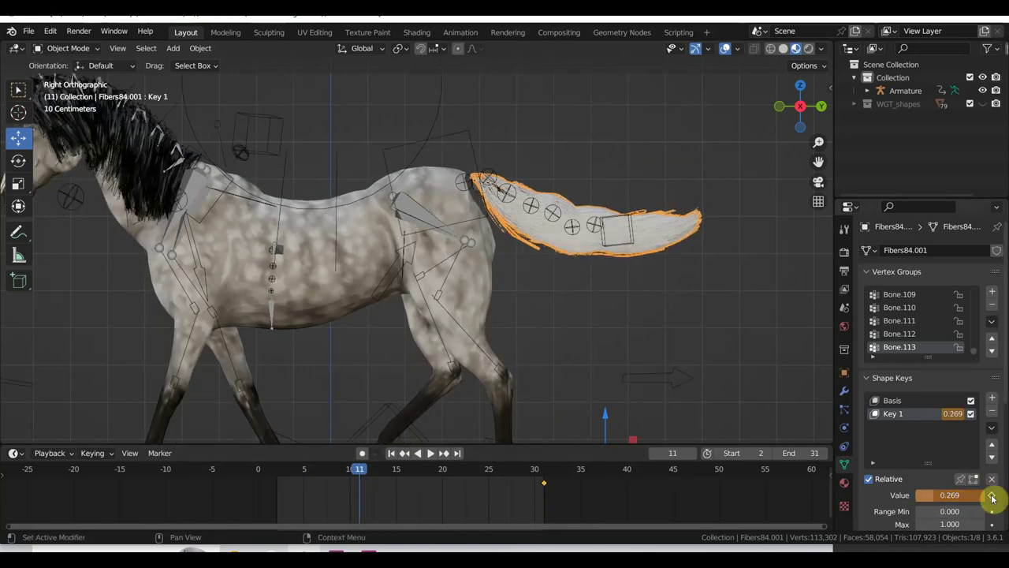
Adjust and keyframe the Key 1 shape-key value at frames 21 and 27.
click(452, 472)
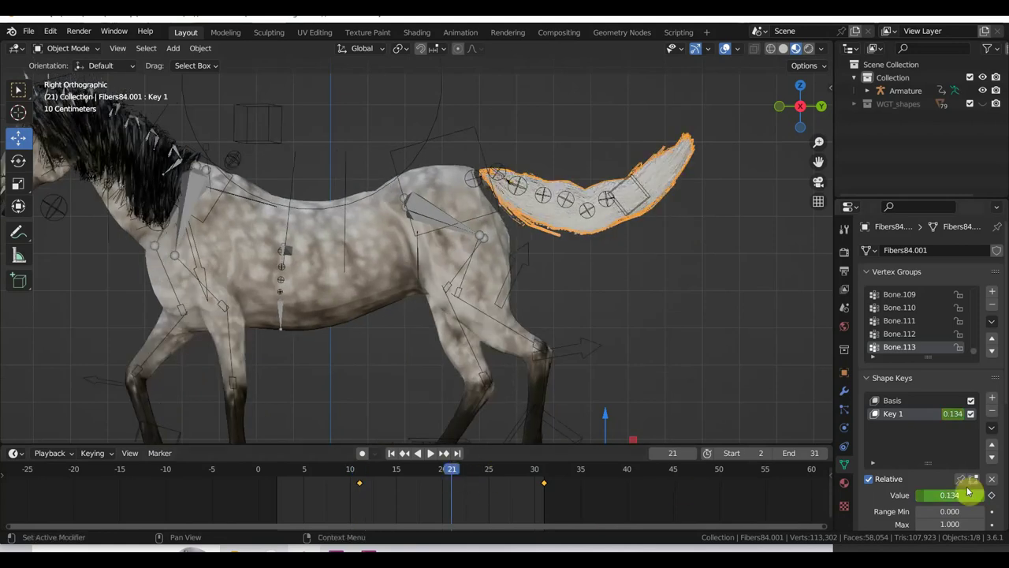
mouse_move(949, 495)
mouse_down()
mouse_move(969, 495)
mouse_move(923, 495)
mouse_move(942, 495)
mouse_up()
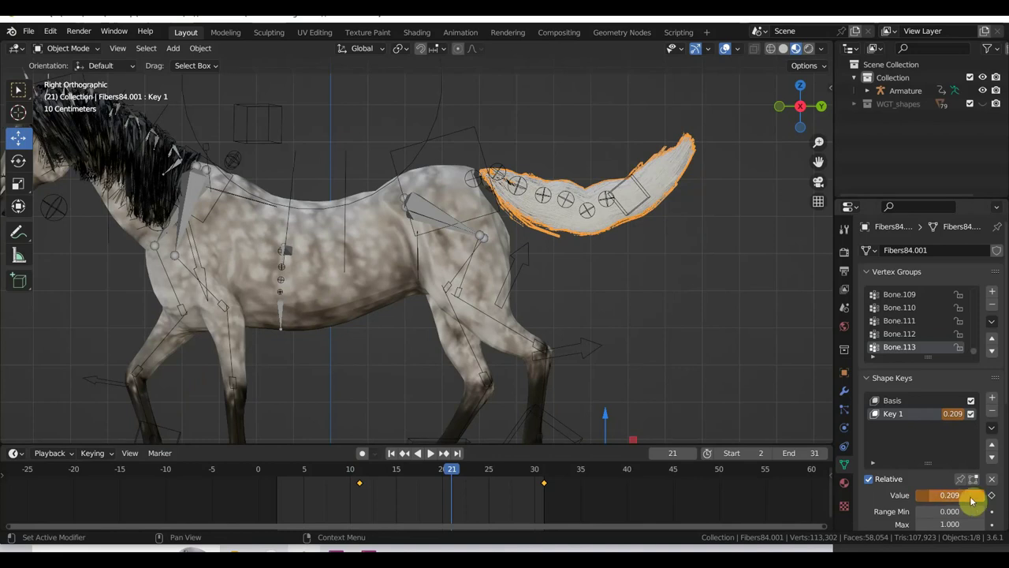
key(i)
key(space)
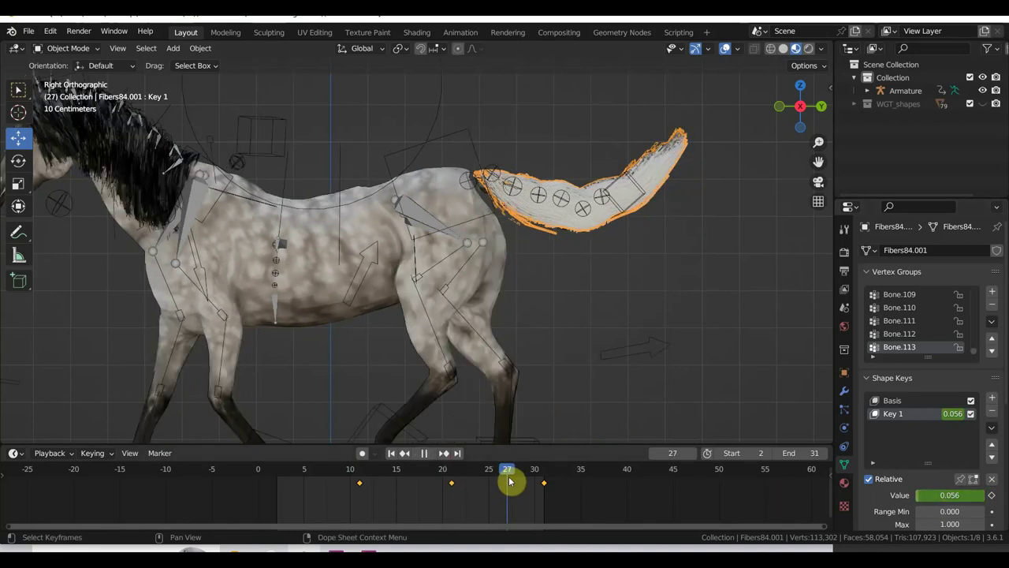
key(space)
click(992, 494)
Preview the tail animation, go back to frame 2 and select the armature.
key(space)
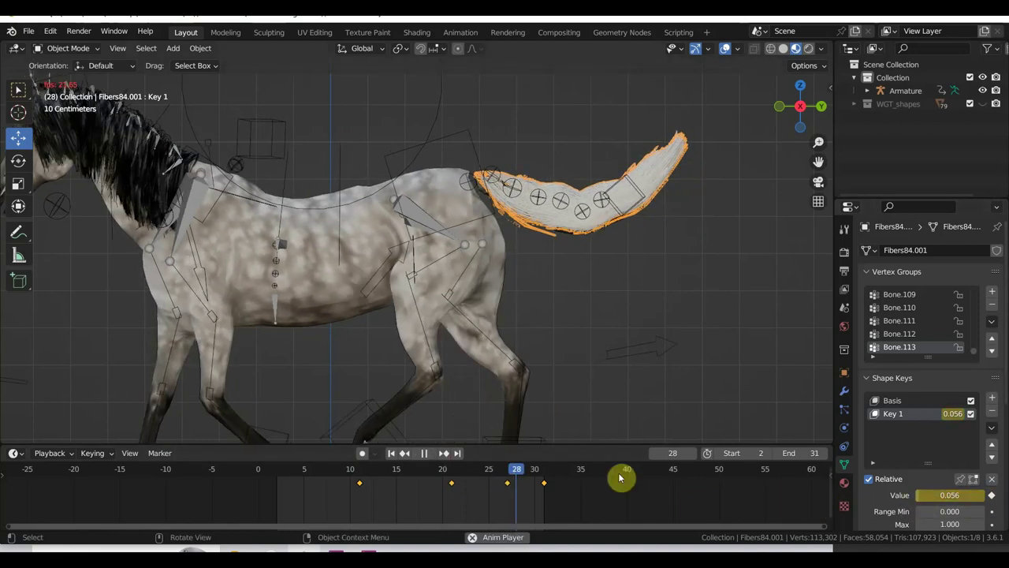
key(space)
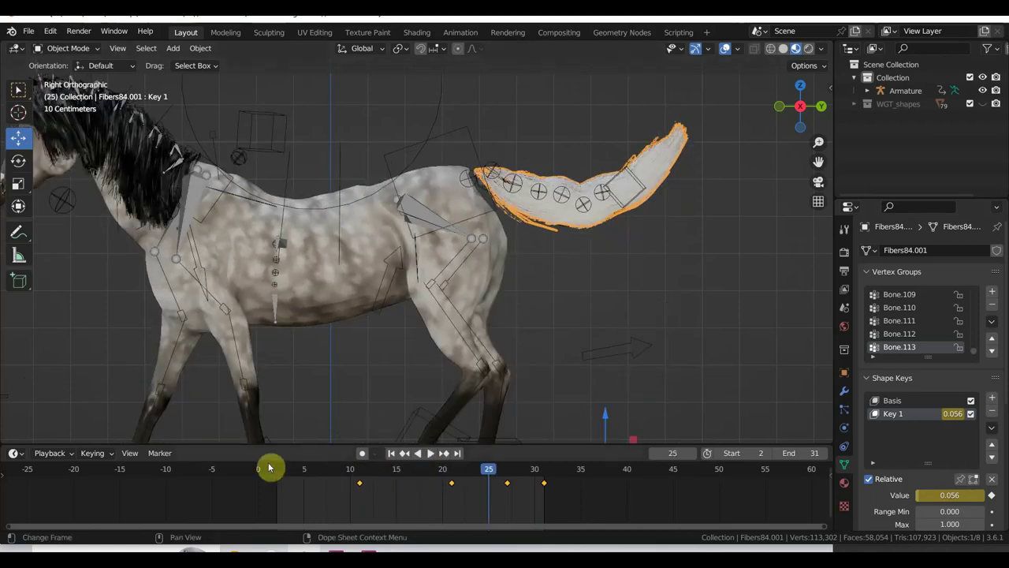
click(278, 475)
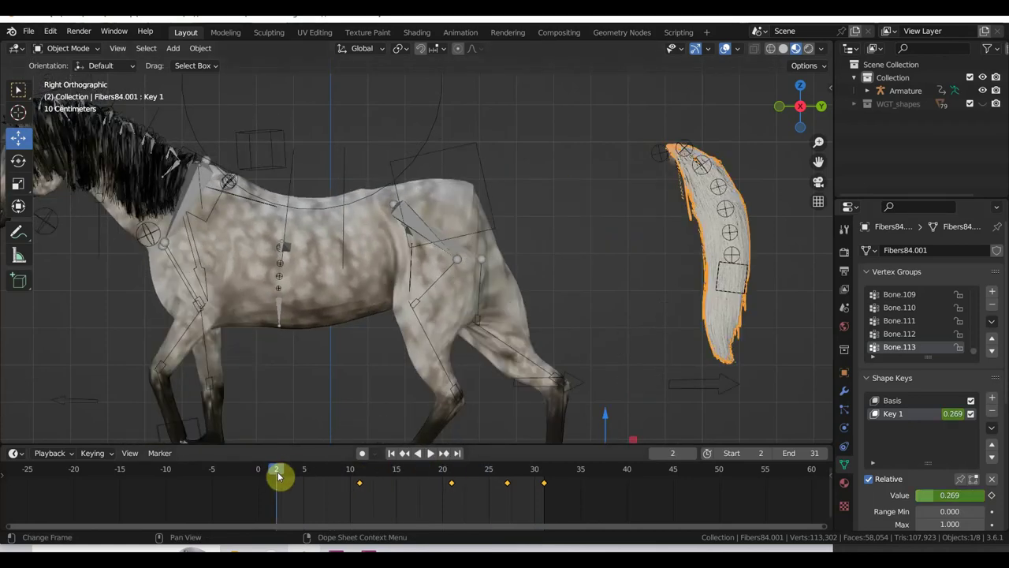
click(661, 163)
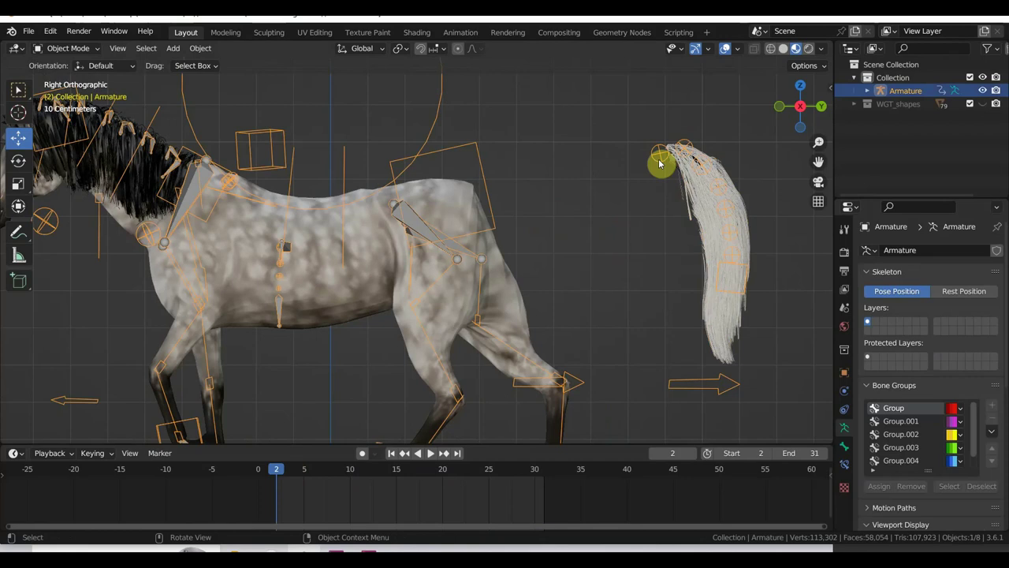
In Pose Mode, select the tail root bone and slide its keyframe from frame 1 to 2.
click(75, 48)
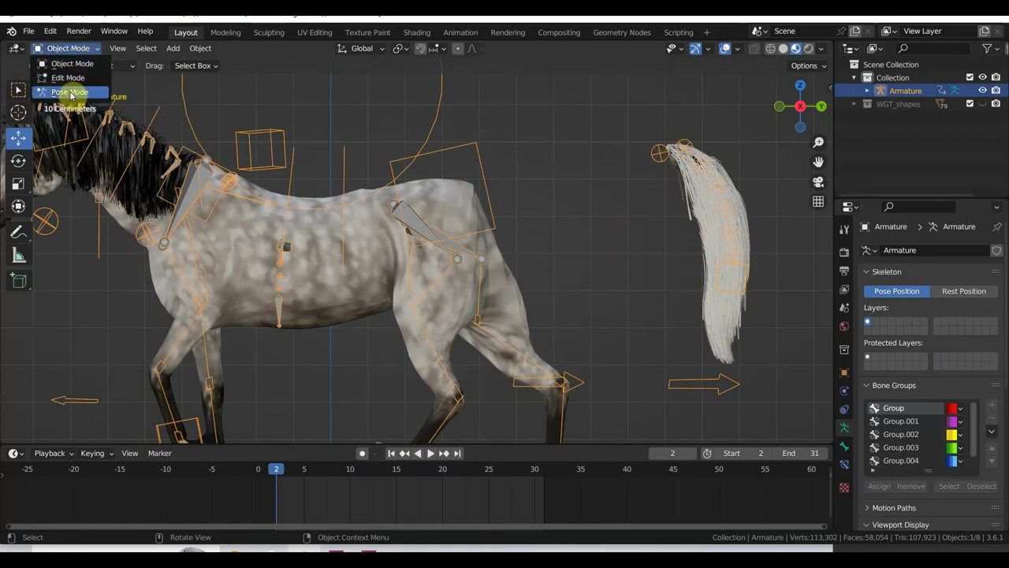
click(70, 93)
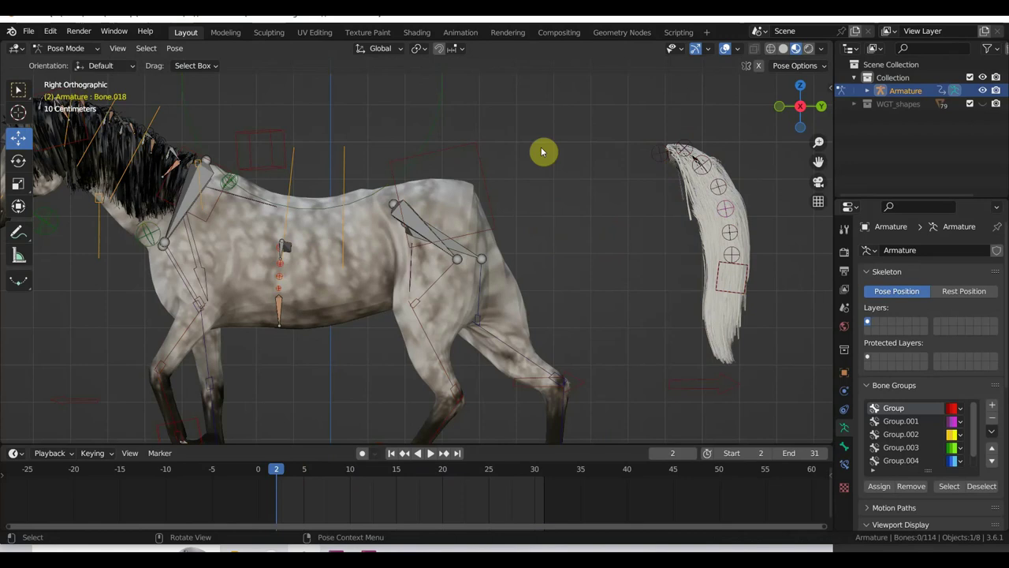
click(657, 161)
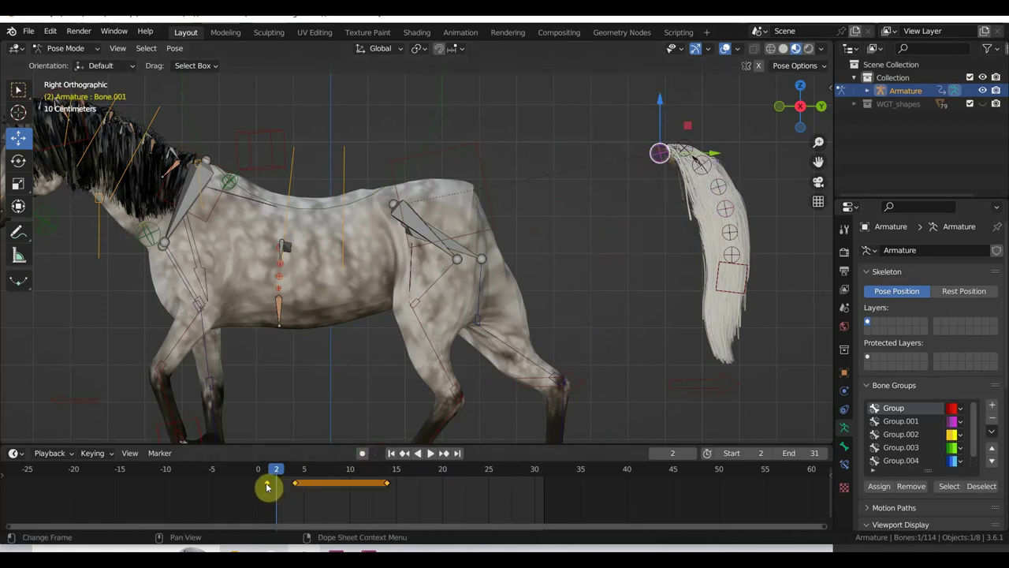
drag(267, 483, 275, 483)
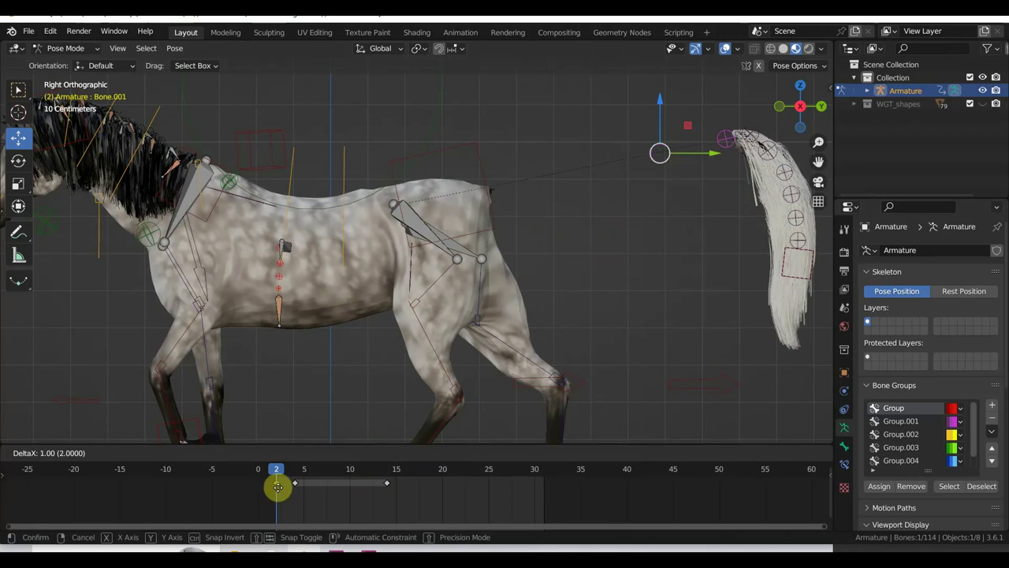
Move Bone.001 onto the rump (-0.714 m Y, -0.159 m Z), key location and rotation, and play.
scroll(672, 208, down, 3)
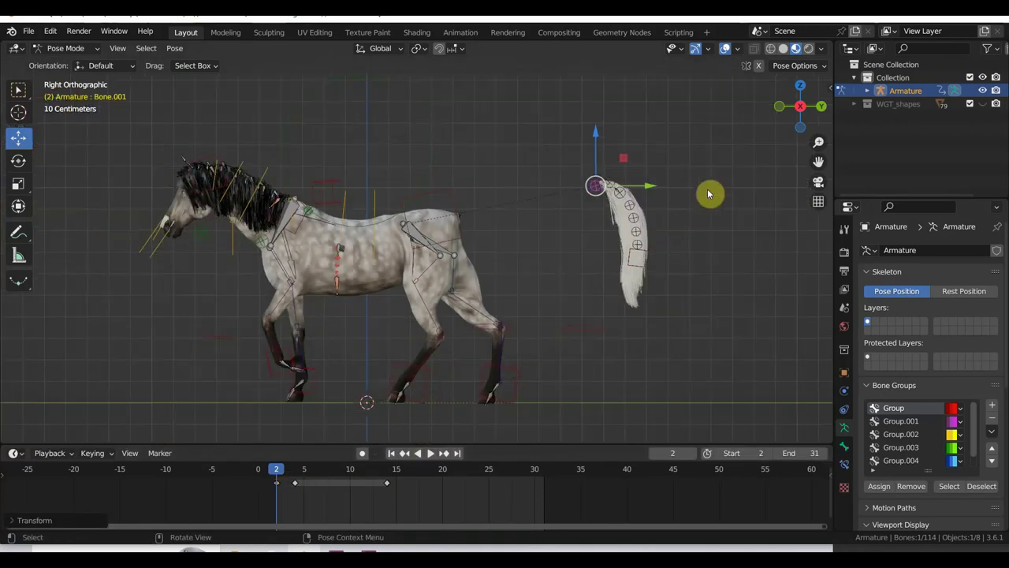
key(g)
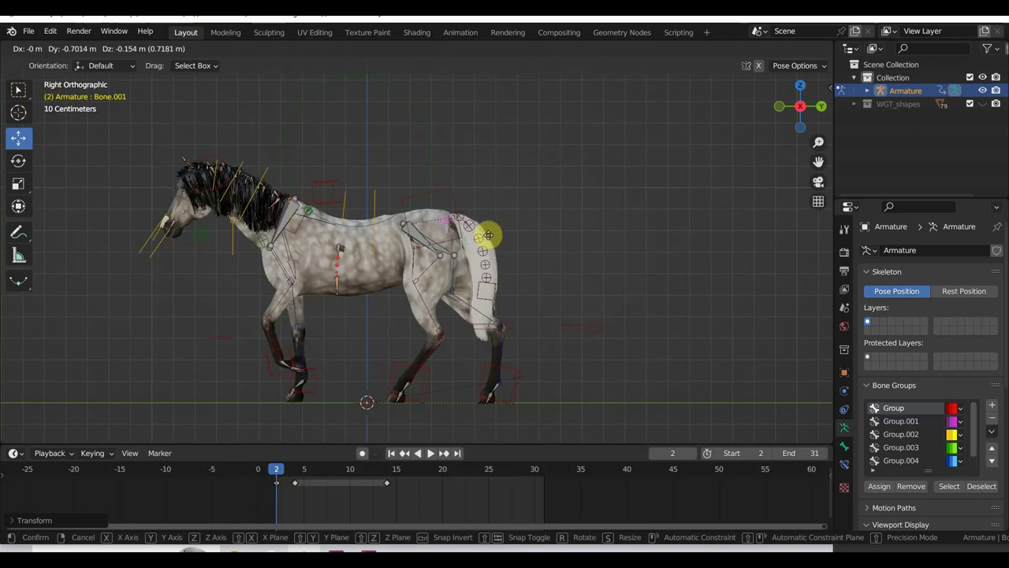
click(488, 241)
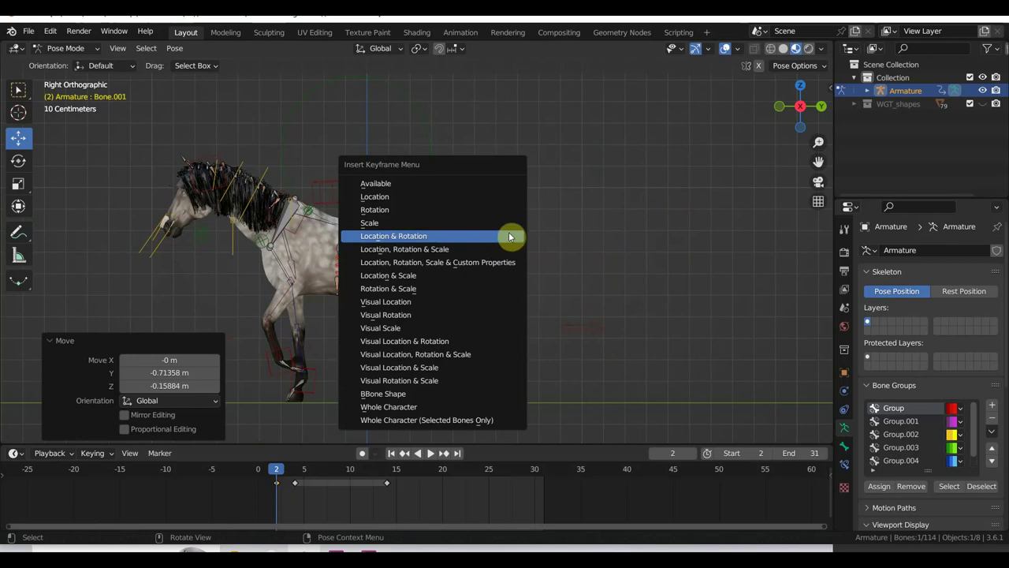
click(490, 235)
key(space)
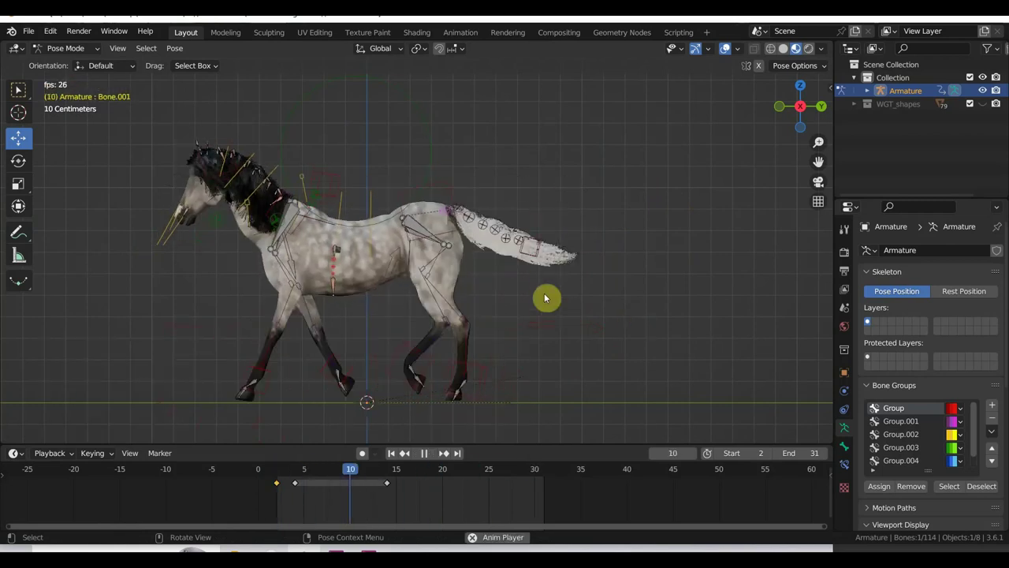
key(space)
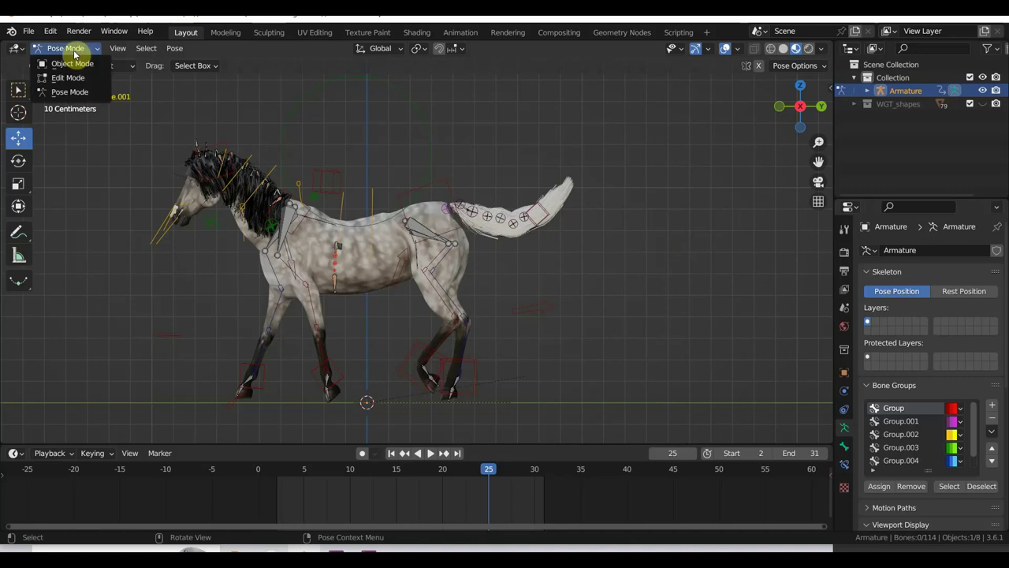
In Object Mode, set the Fibers84.001 tail material's Base Color to black.
click(77, 63)
click(568, 189)
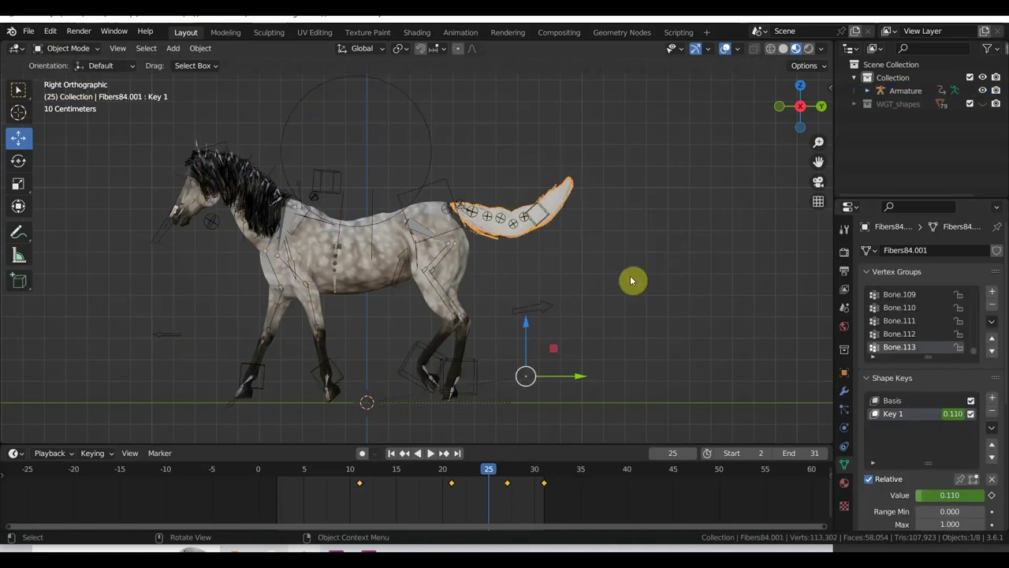
click(844, 483)
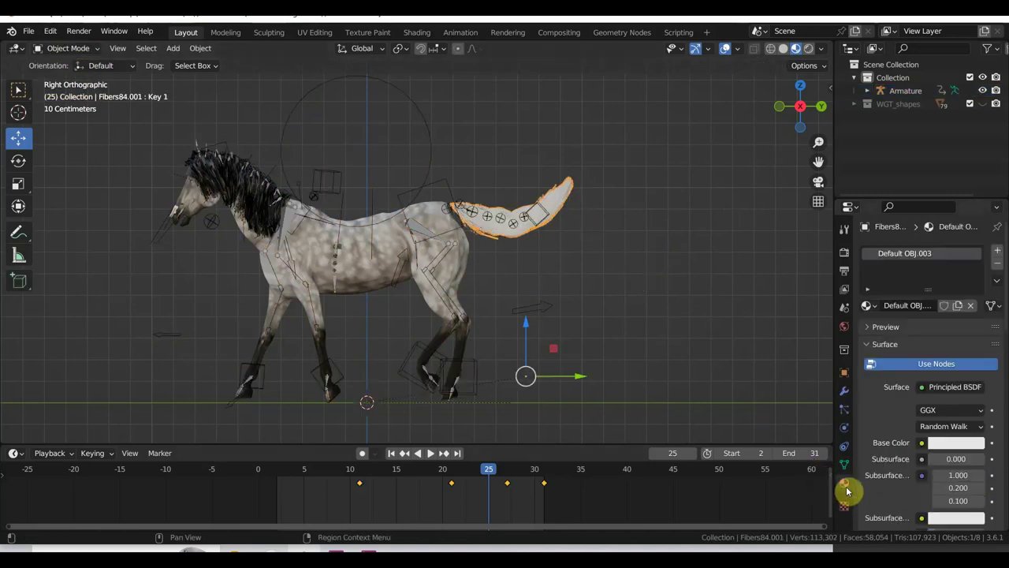
click(975, 444)
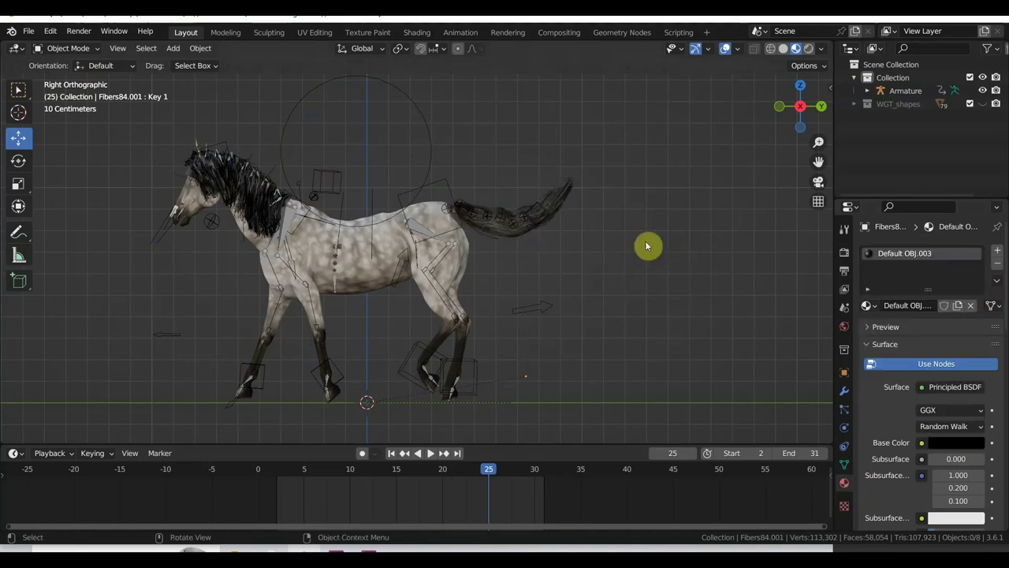
Play the walk cycle while orbiting to view the horse from behind, then stop at frame 2.
key(space)
scroll(590, 309, down, 2)
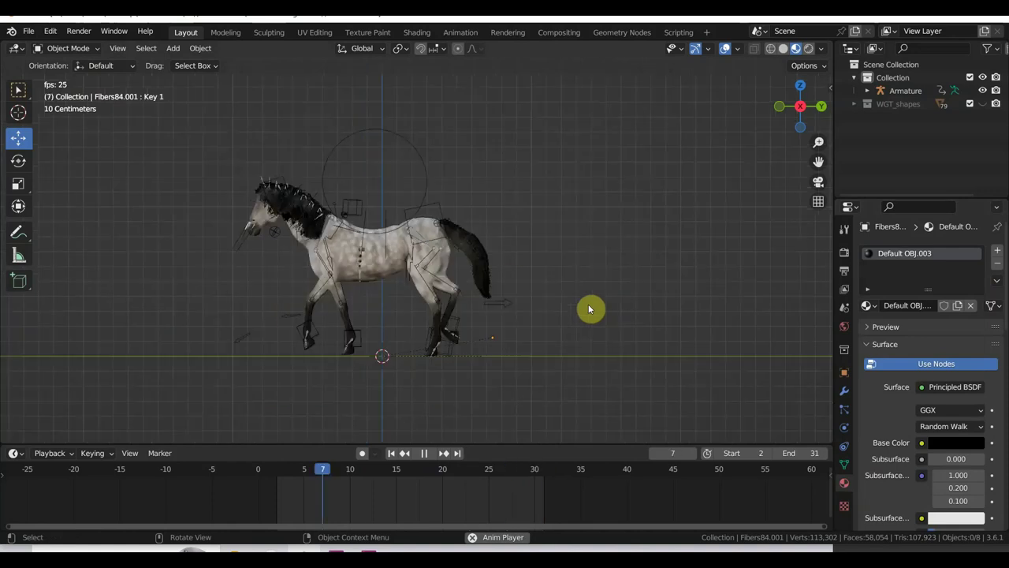
mouse_move(589, 309)
middle_down()
mouse_move(698, 316)
mouse_move(579, 304)
middle_up()
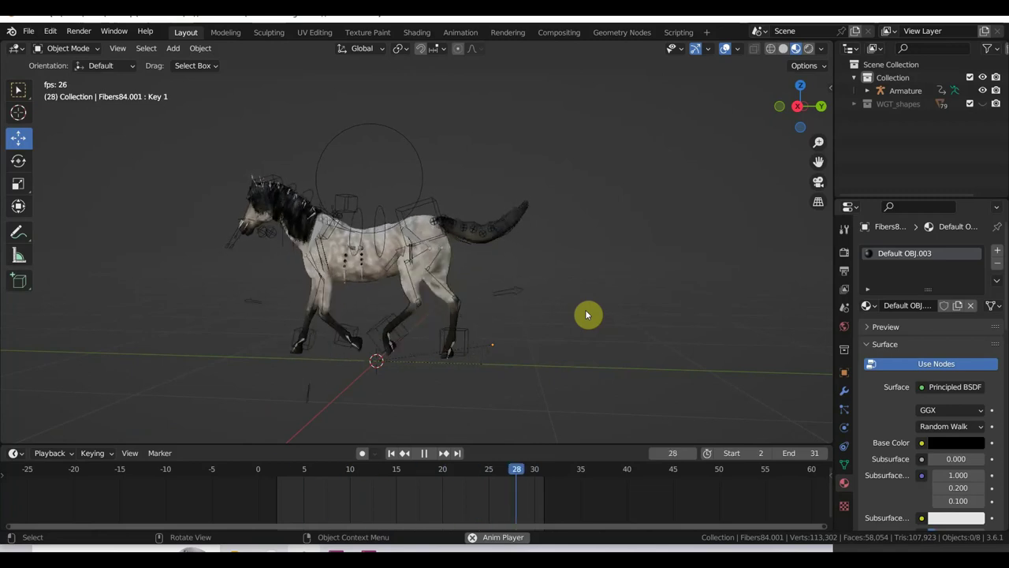
scroll(594, 313, up, 1)
scroll(593, 313, up, 5)
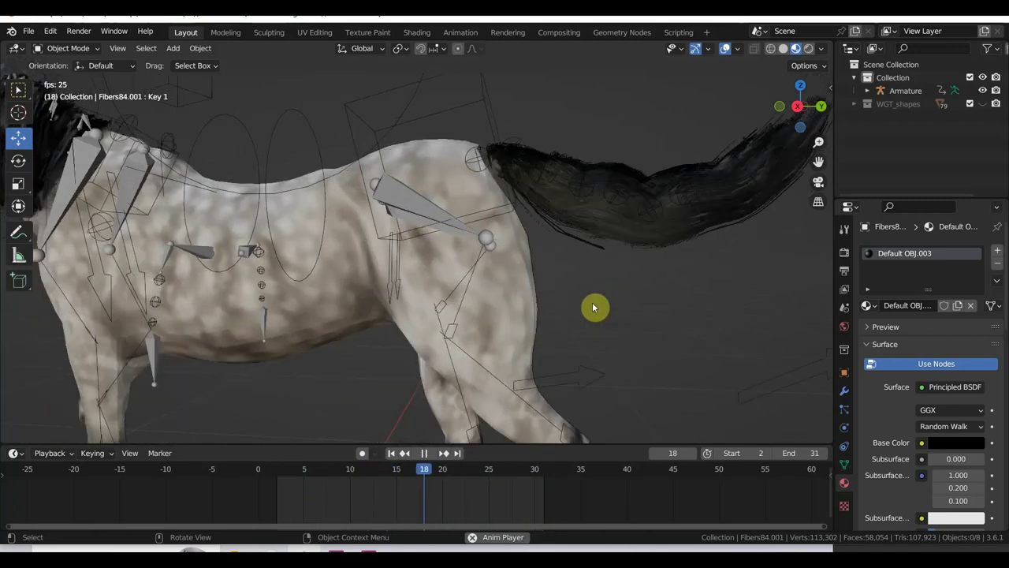
scroll(619, 304, down, 5)
middle_drag(604, 322, 463, 360)
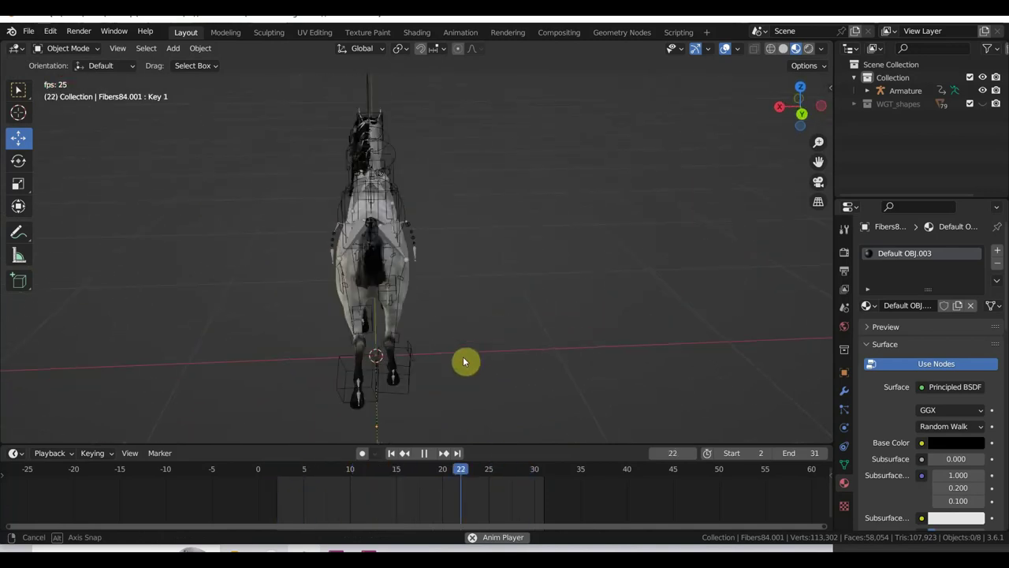
key(Escape)
mouse_move(518, 281)
middle_down()
mouse_move(514, 335)
mouse_move(514, 289)
mouse_move(541, 426)
mouse_move(543, 101)
middle_up()
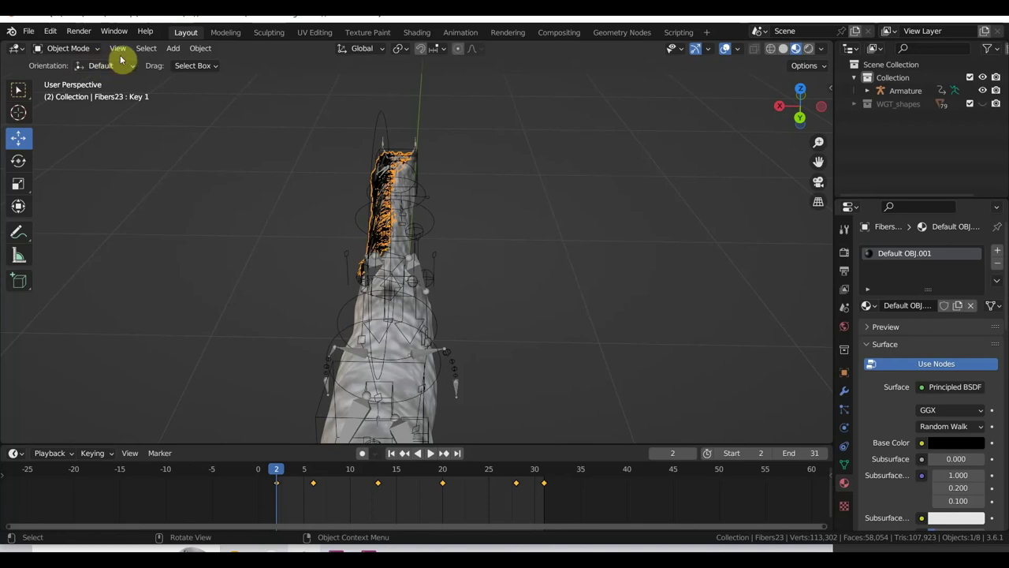
Set the Fibers23 mane's origin to its geometry.
mouse_move(185, 150)
middle_down()
mouse_move(318, 150)
mouse_move(244, 150)
mouse_move(326, 219)
mouse_move(306, 249)
middle_up()
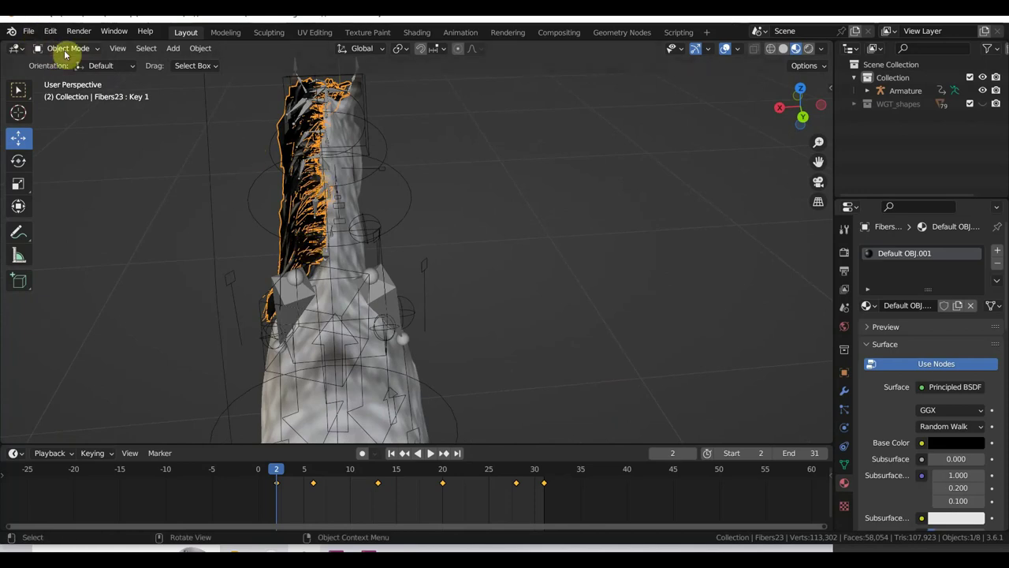
middle_drag(270, 117, 371, 133)
middle_drag(216, 237, 184, 232)
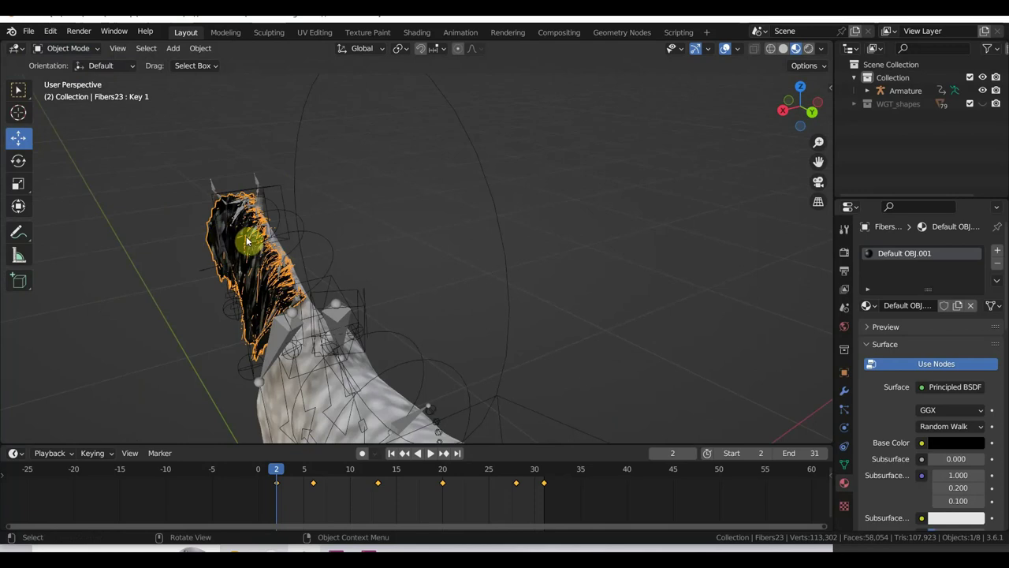
click(199, 51)
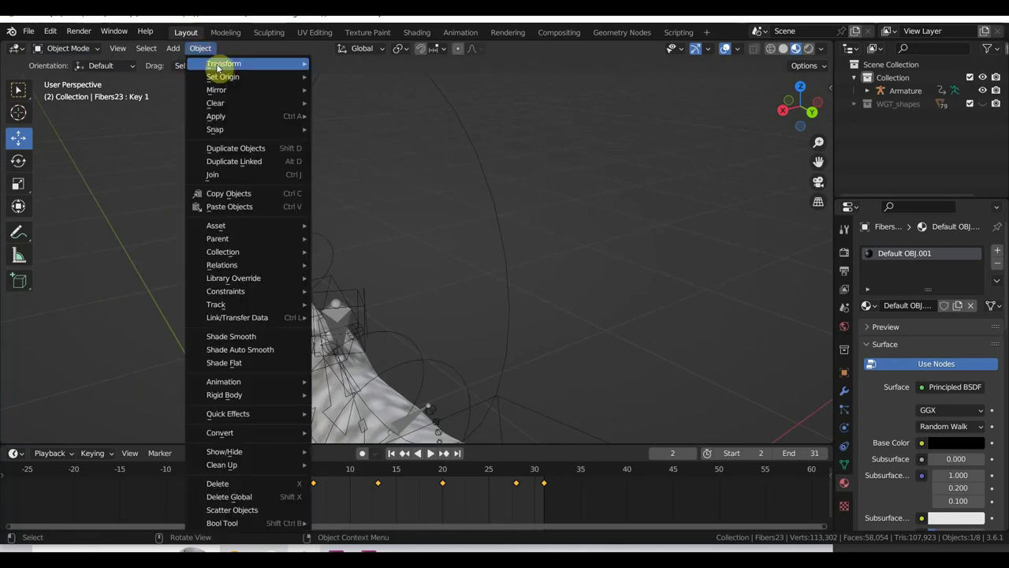
mouse_move(236, 76)
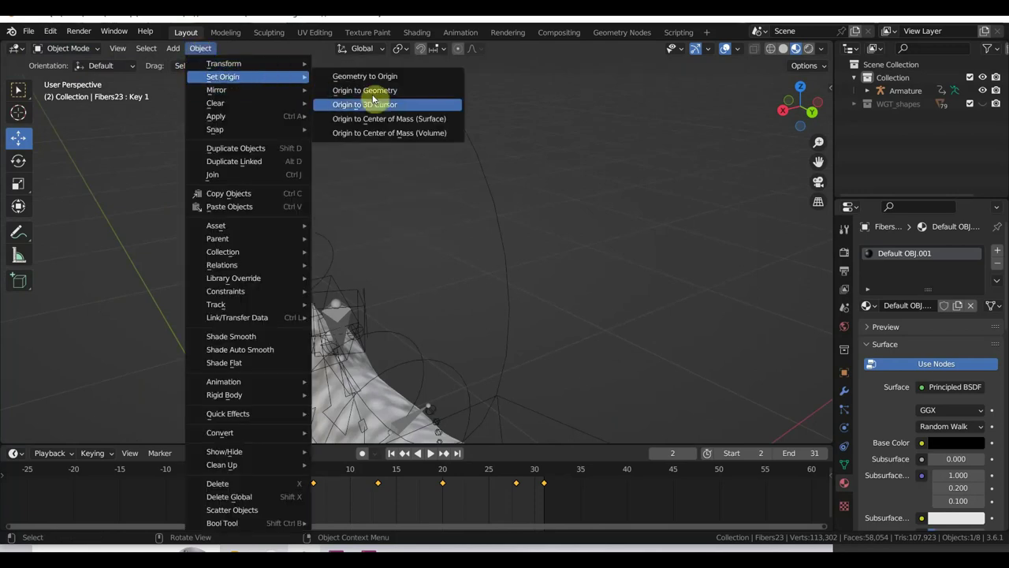
click(394, 91)
Shift the mane -0.013139 m along X onto the neck and play the walk cycle.
middle_drag(371, 157, 330, 198)
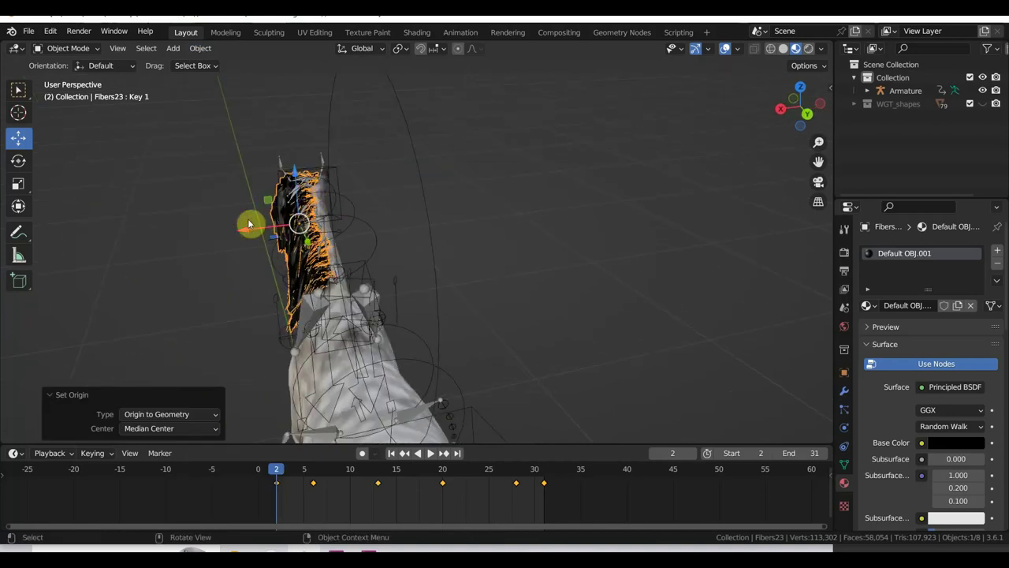
drag(249, 224, 256, 226)
mouse_move(257, 227)
middle_down()
mouse_move(462, 213)
mouse_move(536, 182)
mouse_move(559, 189)
mouse_move(591, 165)
mouse_move(260, 194)
mouse_move(387, 160)
mouse_move(360, 172)
middle_up()
key(space)
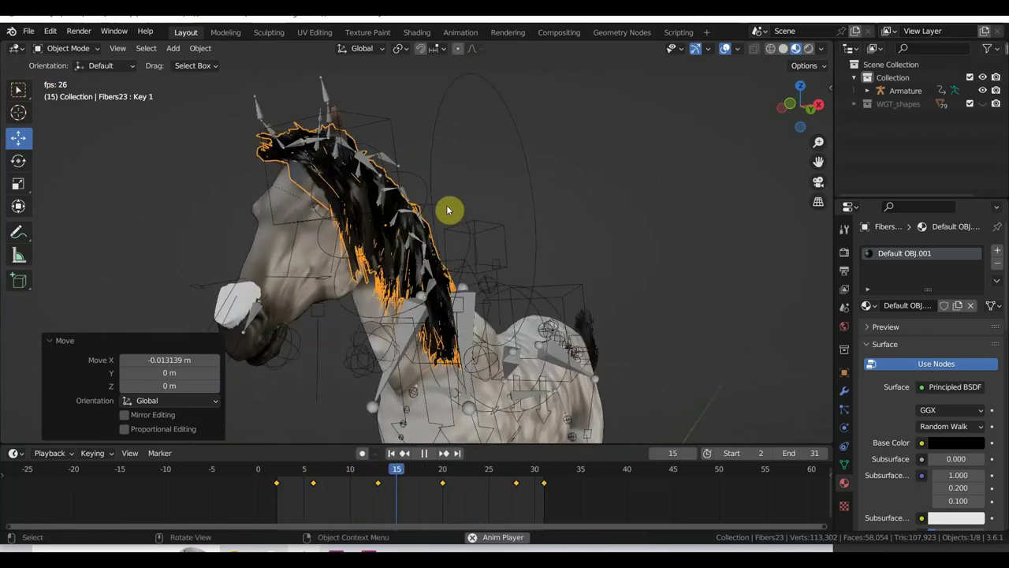
Watch the playback from a closer side angle, then stop it at frame 2.
mouse_move(450, 210)
middle_down()
mouse_move(273, 213)
mouse_move(261, 234)
mouse_move(292, 247)
mouse_move(342, 207)
middle_up()
scroll(450, 232, up, 2)
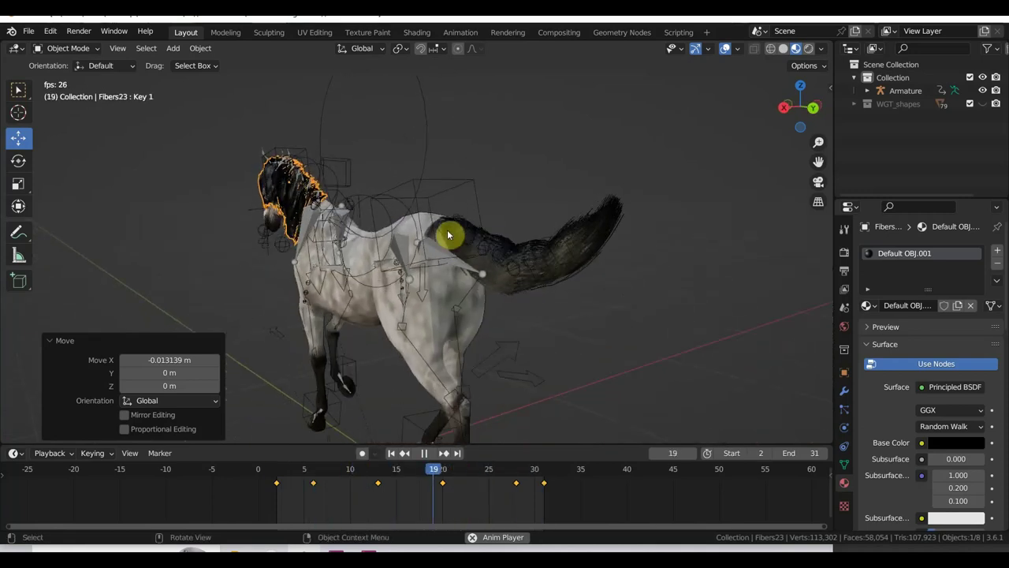
scroll(454, 241, up, 3)
scroll(418, 225, up, 2)
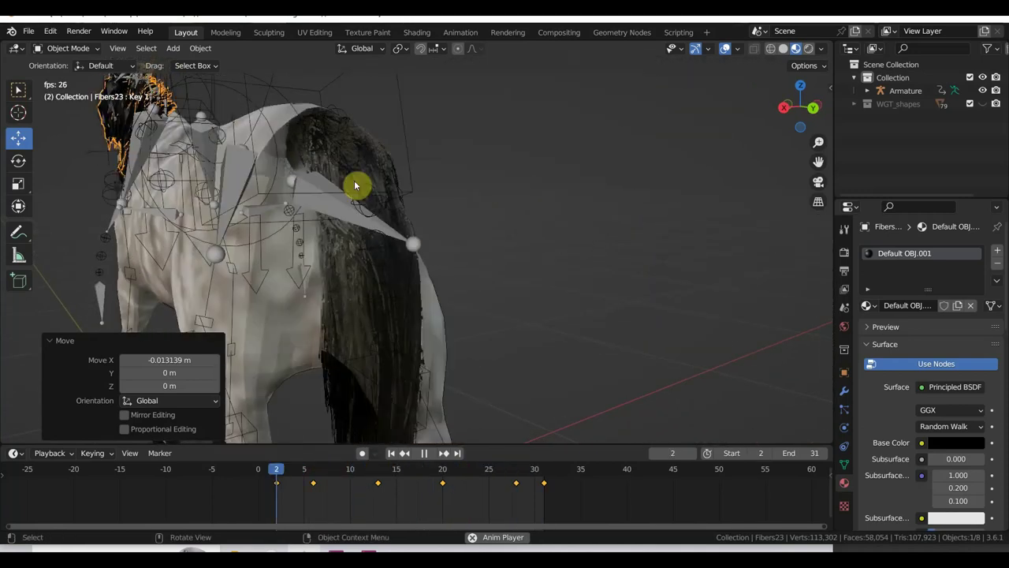
key(Escape)
Deselect the mane and switch to the Right Orthographic view of the horse.
middle_drag(359, 186, 644, 180)
scroll(524, 178, down, 5)
scroll(525, 181, down, 2)
click(639, 180)
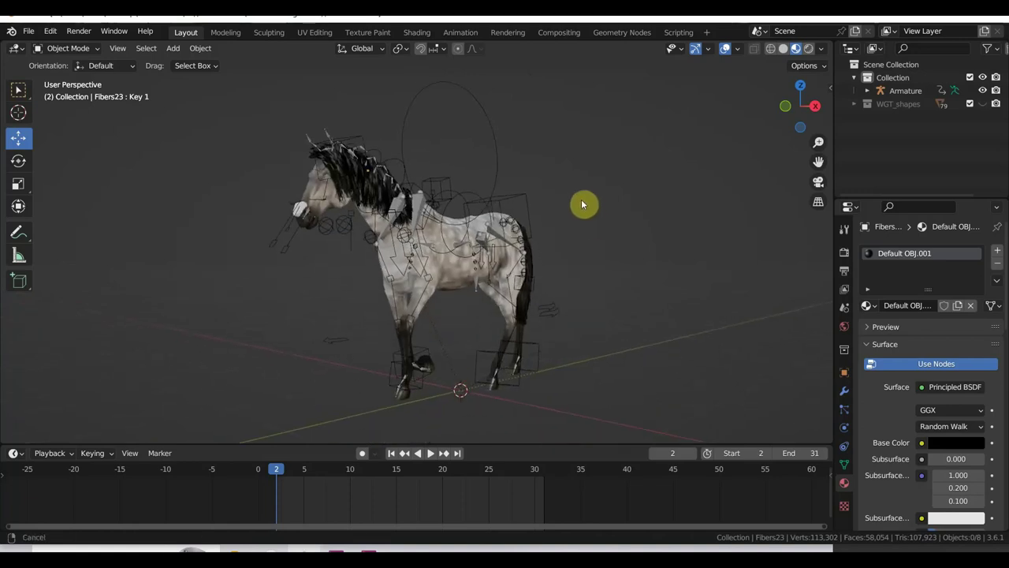
key(KP_3)
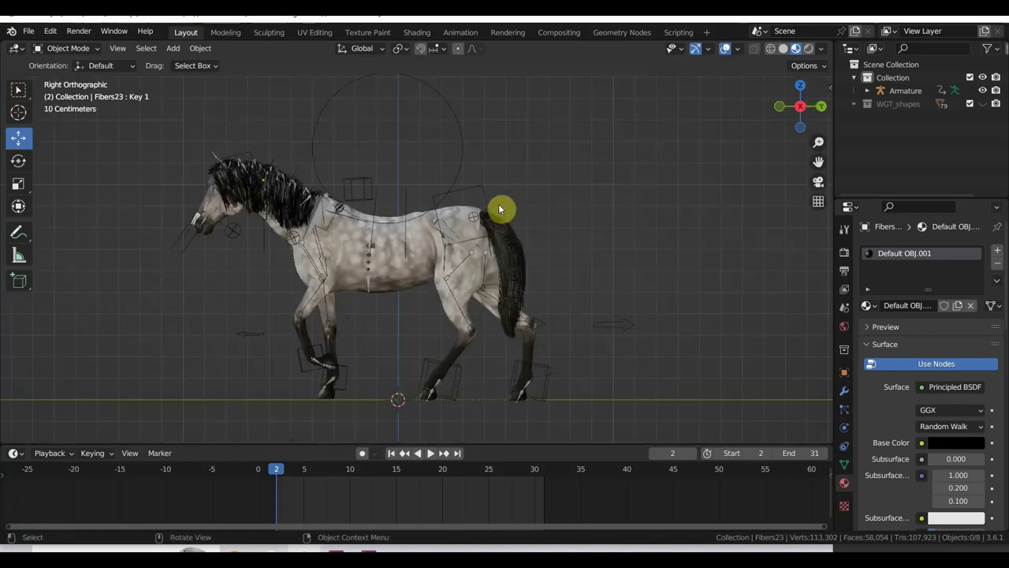